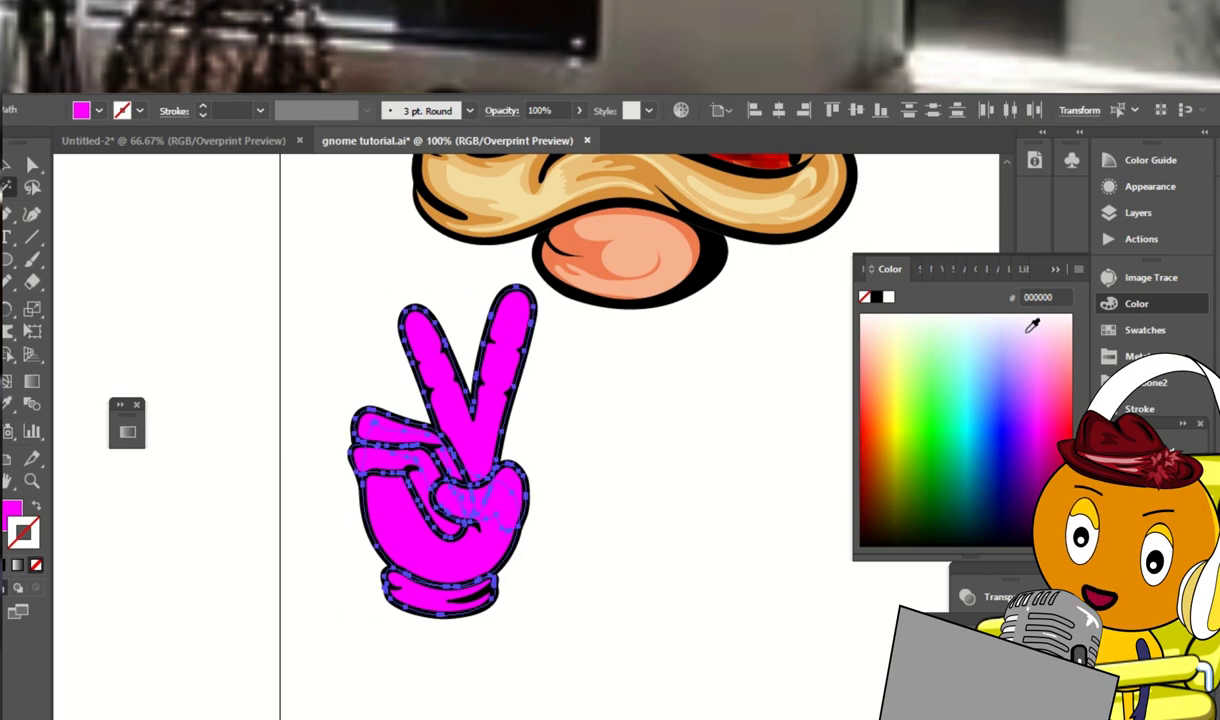
Lock Layer 5 and paste its magenta hand shapes in place on a new layer directly above it
left_click(1132, 212)
left_click(833, 200)
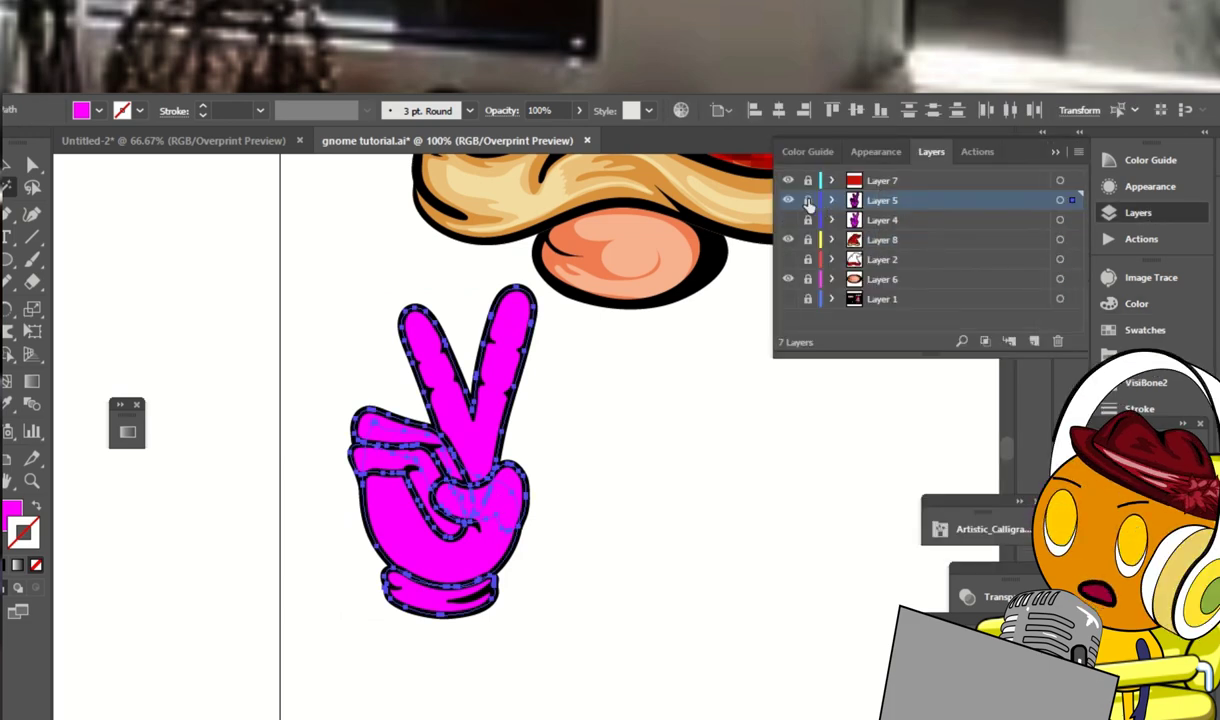
left_click(808, 200)
left_click(1034, 342)
key("ctrl+f")
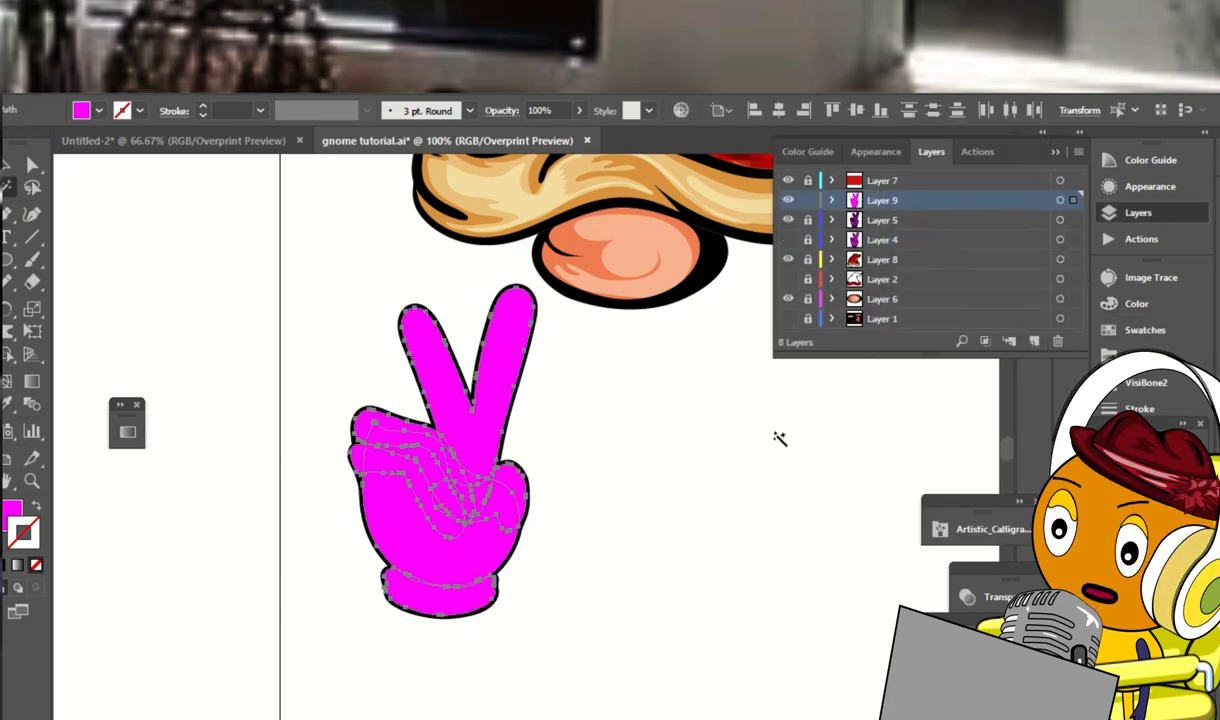
Group the magenta hand shapes and paste the black outlines copied from Layer 5 in front of them on the new layer
left_click(808, 200)
left_click(808, 219)
left_click(460, 335)
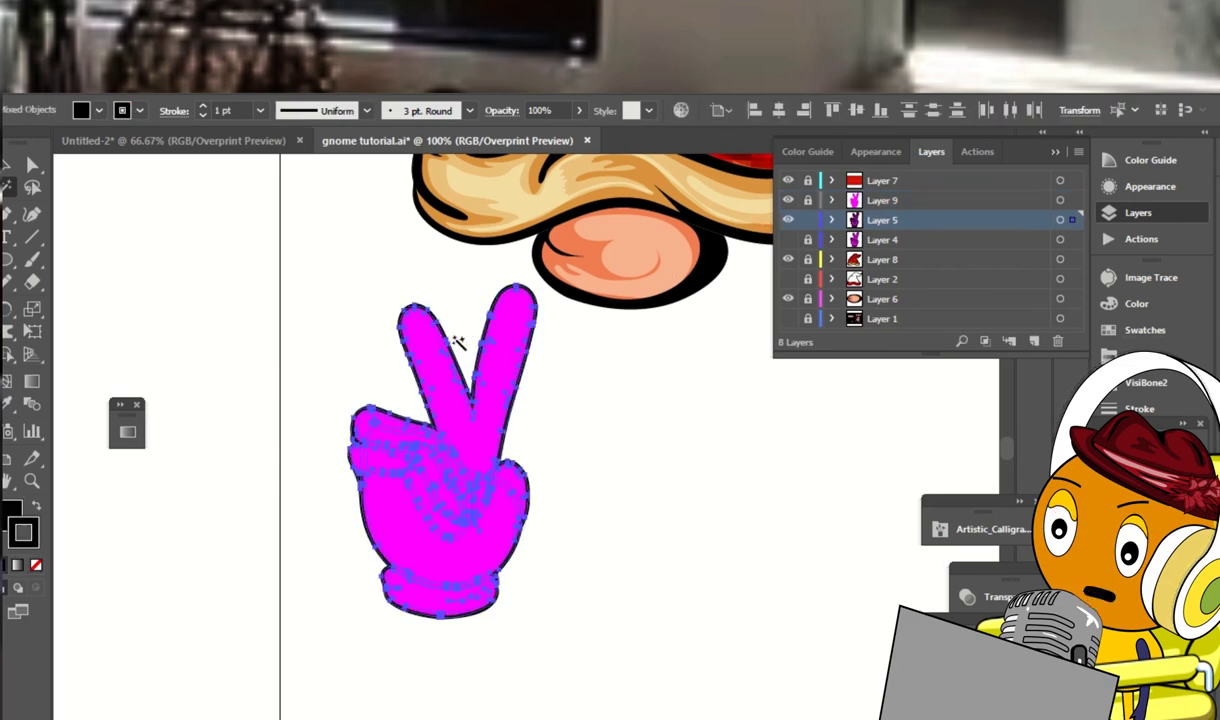
left_click(808, 219)
left_click(808, 200)
left_click(833, 200)
key("ctrl+a")
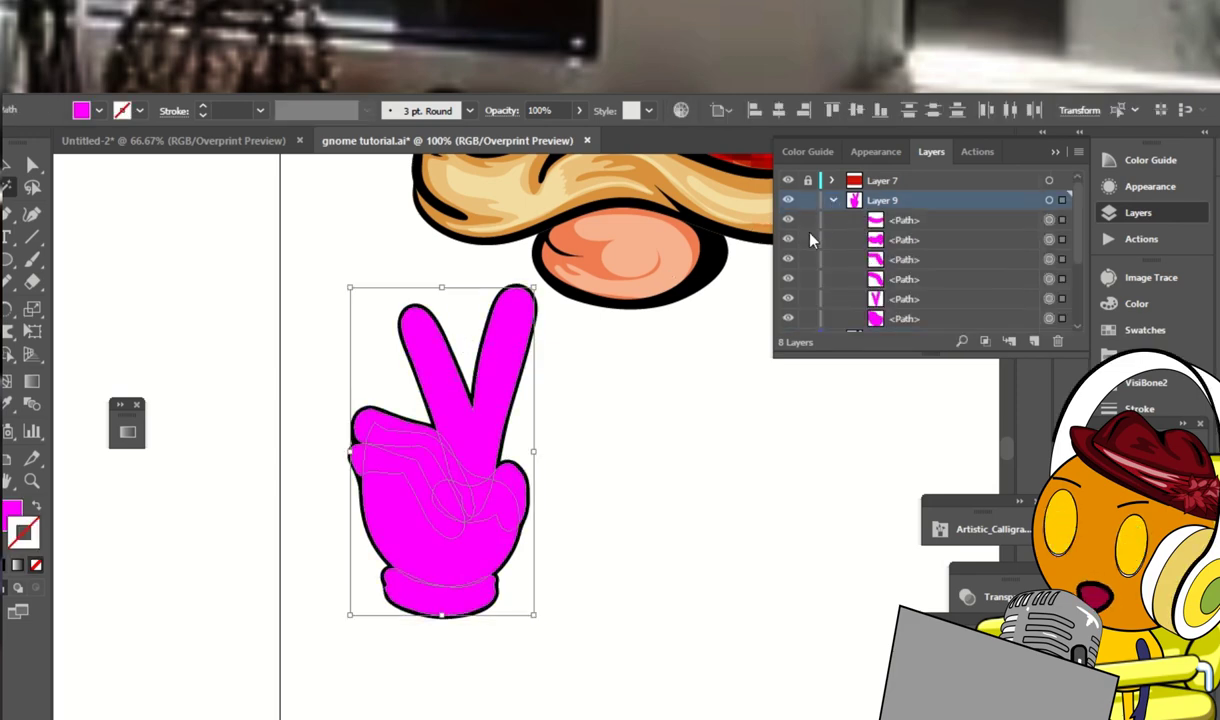
key("ctrl+shift+g")
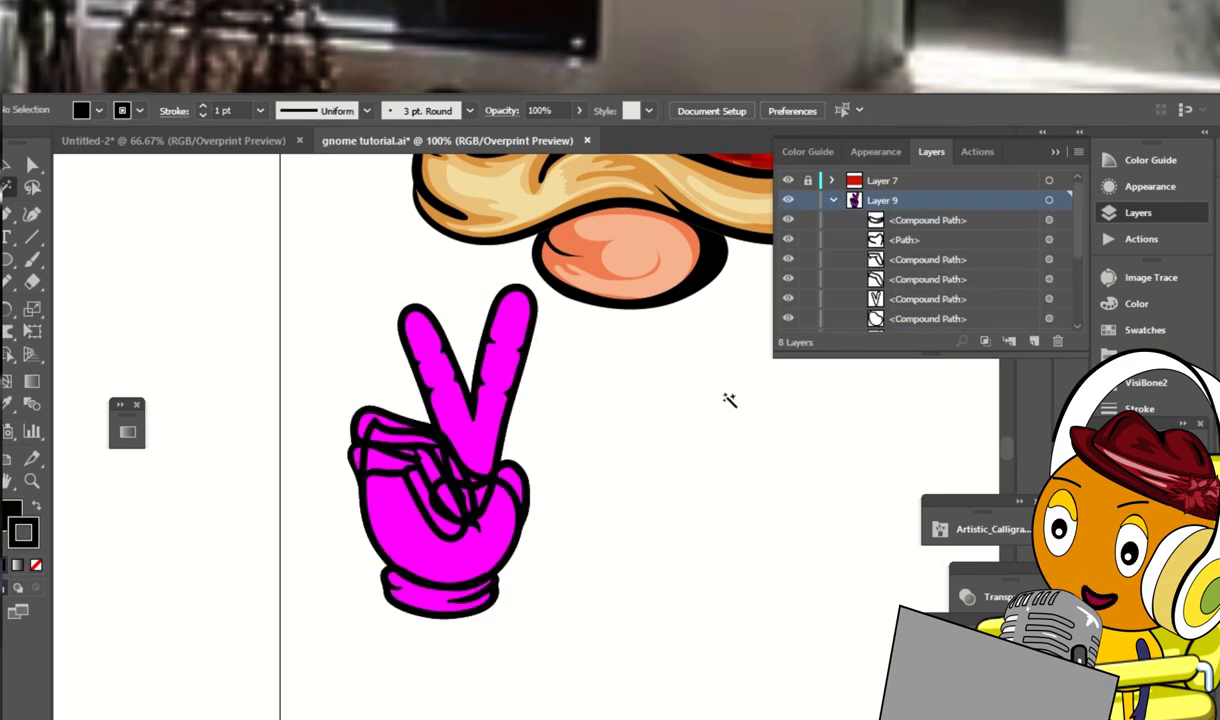
Split the overlapping black hand outlines into separate pieces within one group, leaving out the cuff outline
key("ctrl+equal")
left_click_drag(639, 387, 694, 259)
key("ctrl+a")
left_click(686, 327)
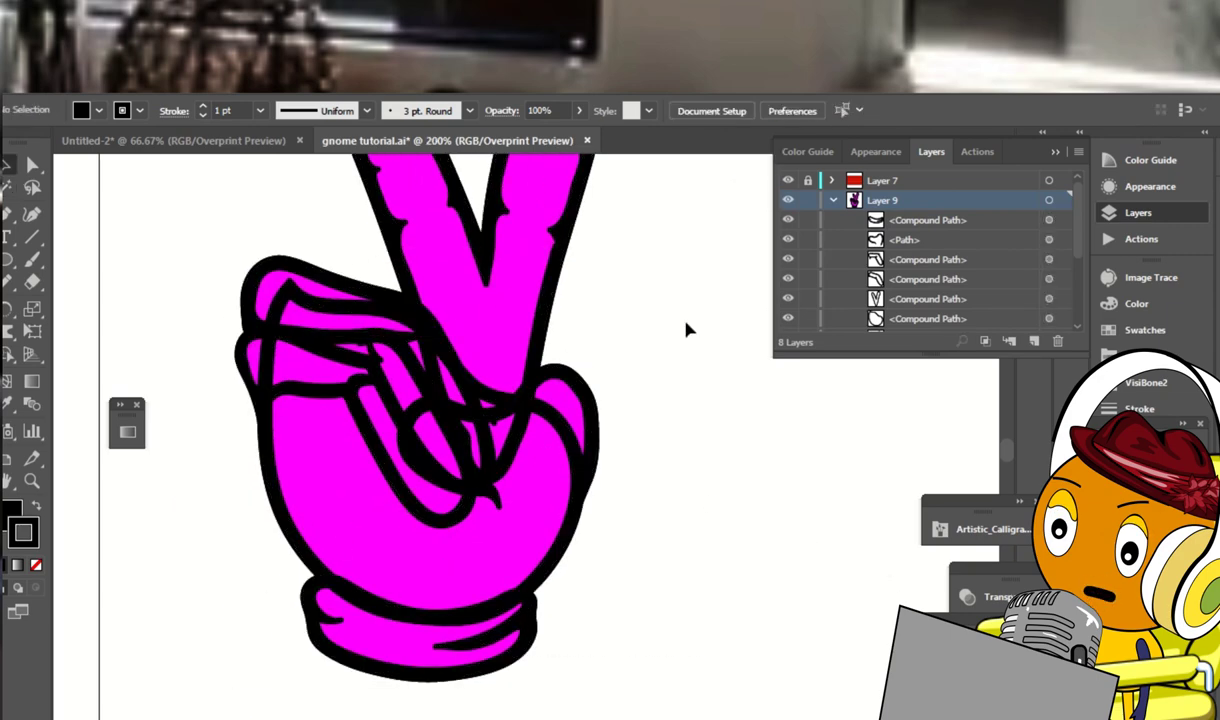
key("ctrl+a")
key("ctrl+g")
left_click(673, 308)
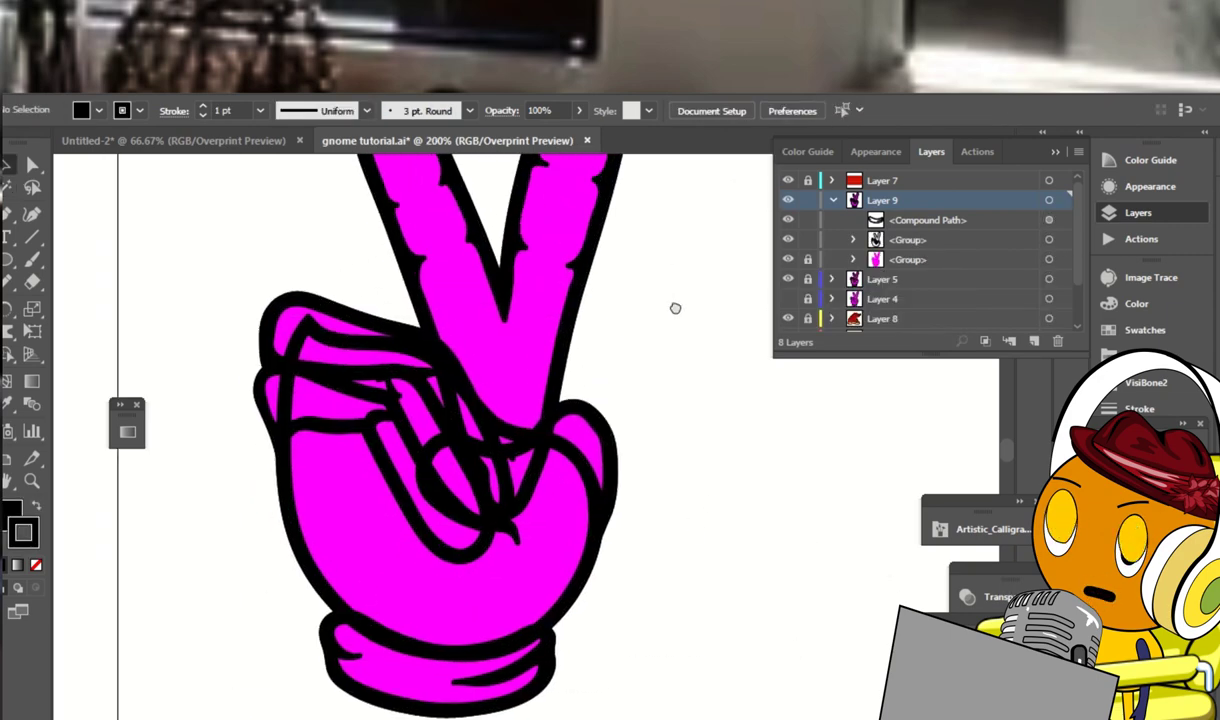
Delete the overlapping black outline pieces that cross the thumb
scroll(519, 452, "up", 1)
left_click(524, 452)
key("a")
left_click(530, 488)
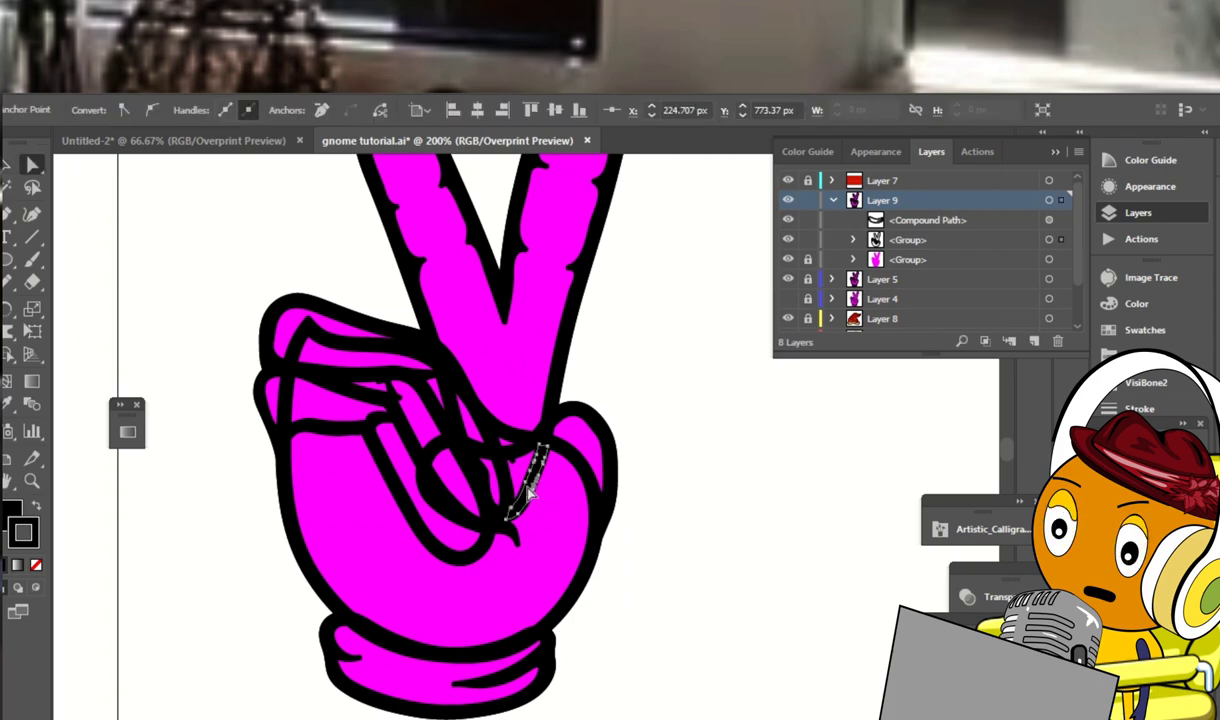
left_click(678, 423)
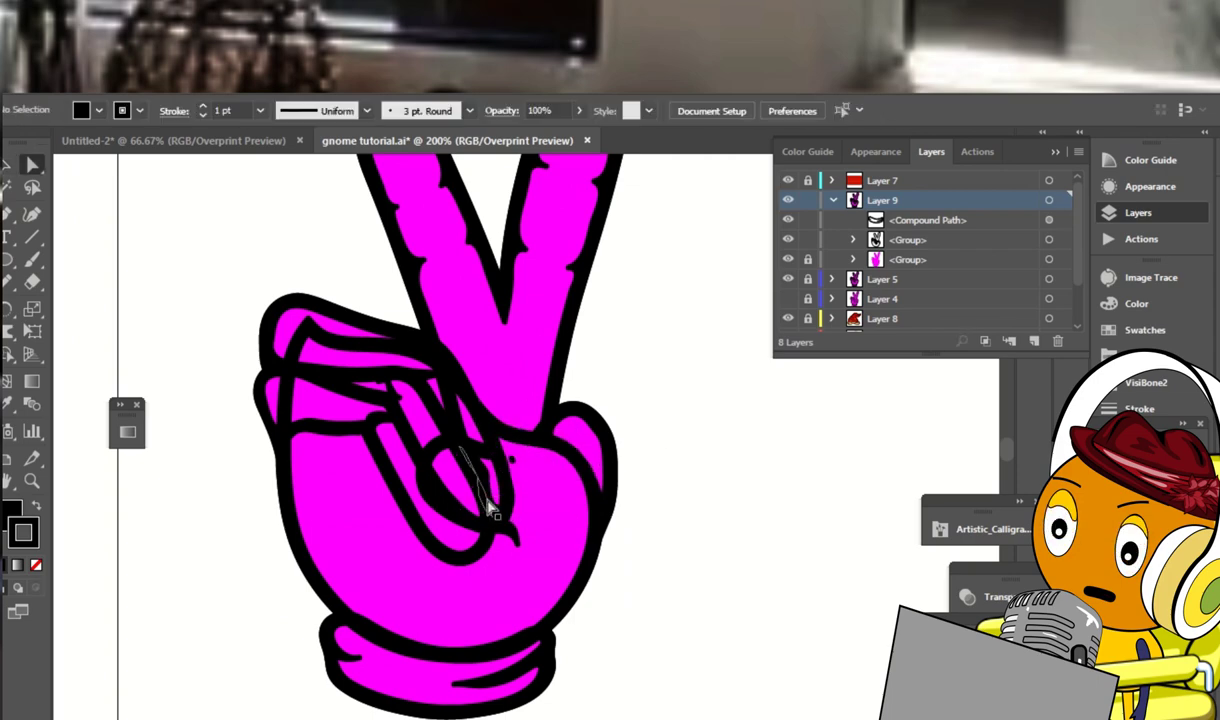
left_click(535, 498)
left_click(465, 487)
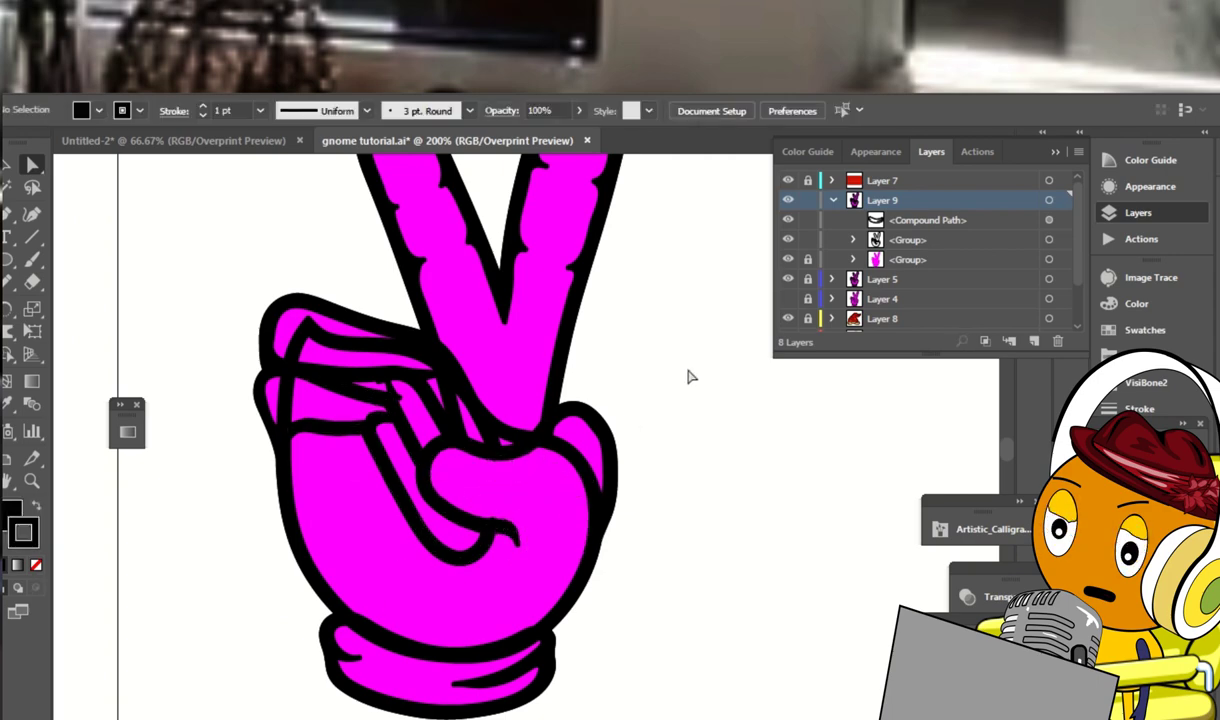
Remove the stray black outline pieces crossing the two folded fingers
scroll(700, 380, "up", 1)
scroll(485, 381, "left", 2)
left_click(485, 390)
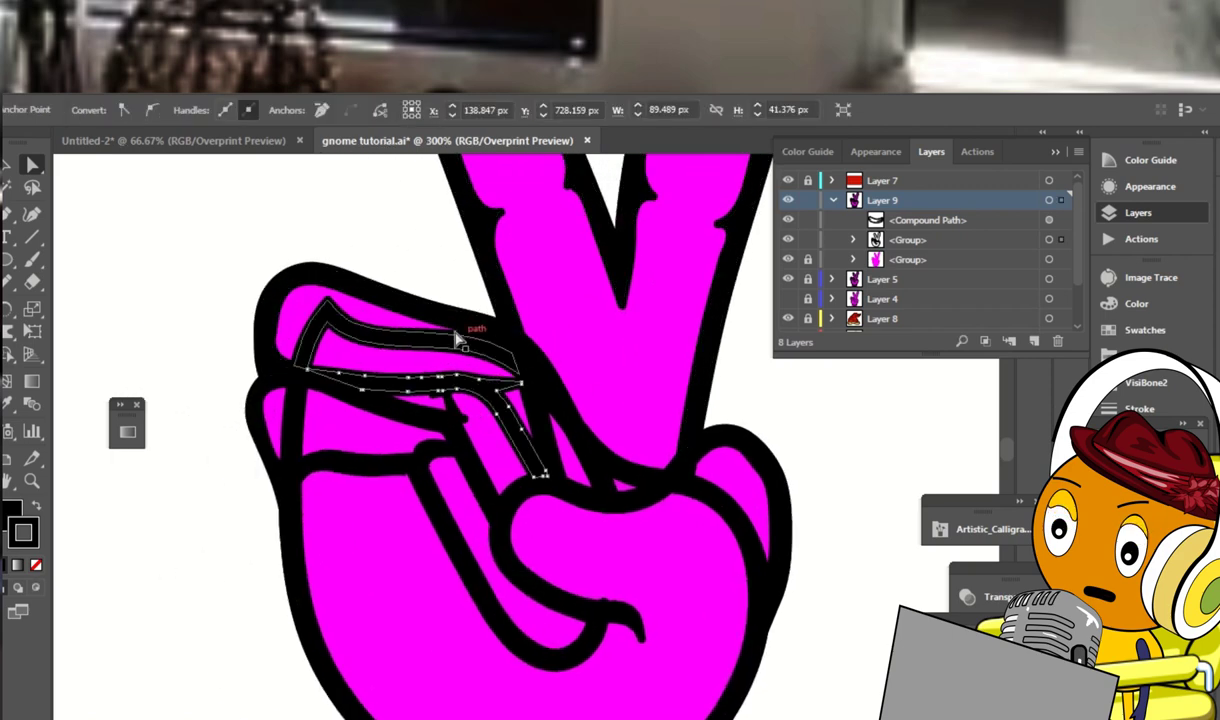
left_click(444, 403)
left_click(416, 514)
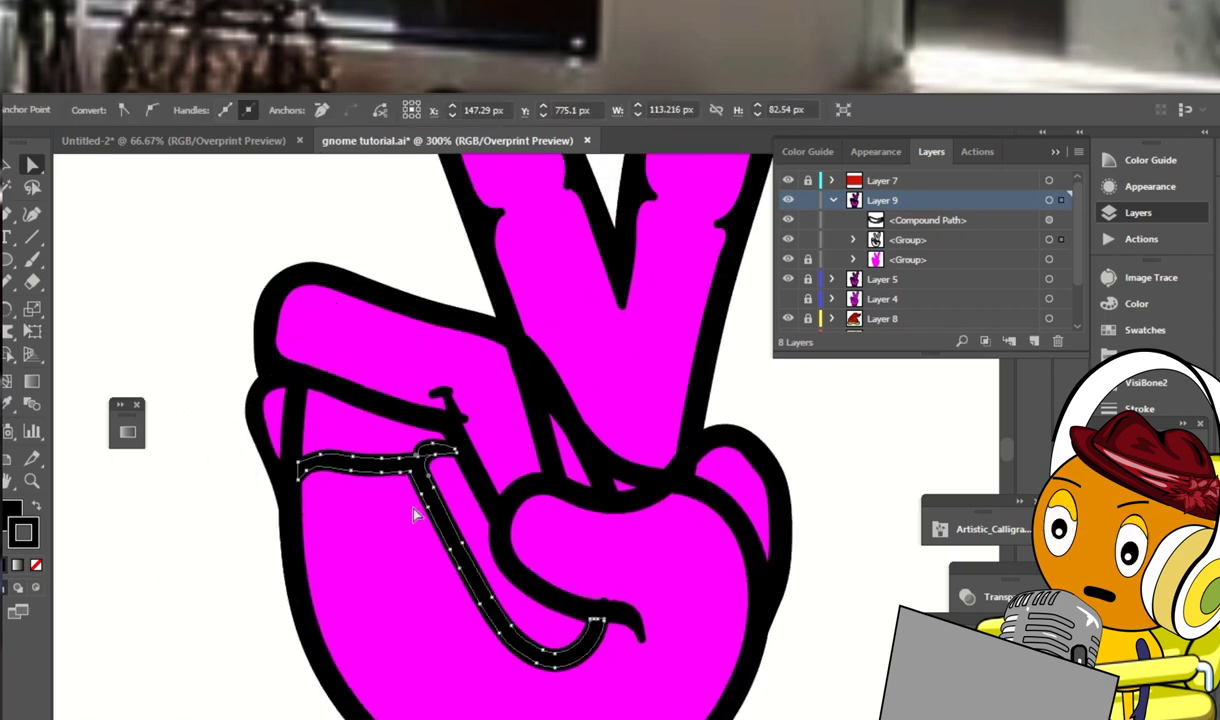
key("ctrl+z")
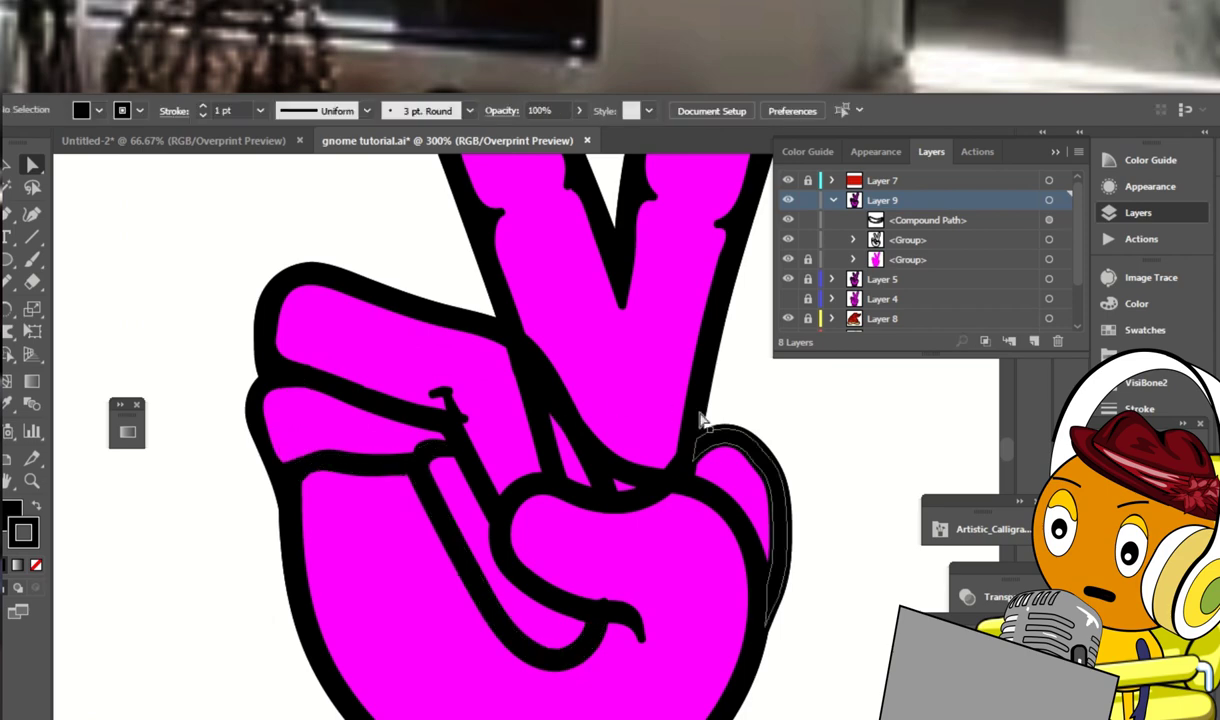
key("ctrl+z")
key("ctrl+z")
key("ctrl+z")
key("ctrl+z")
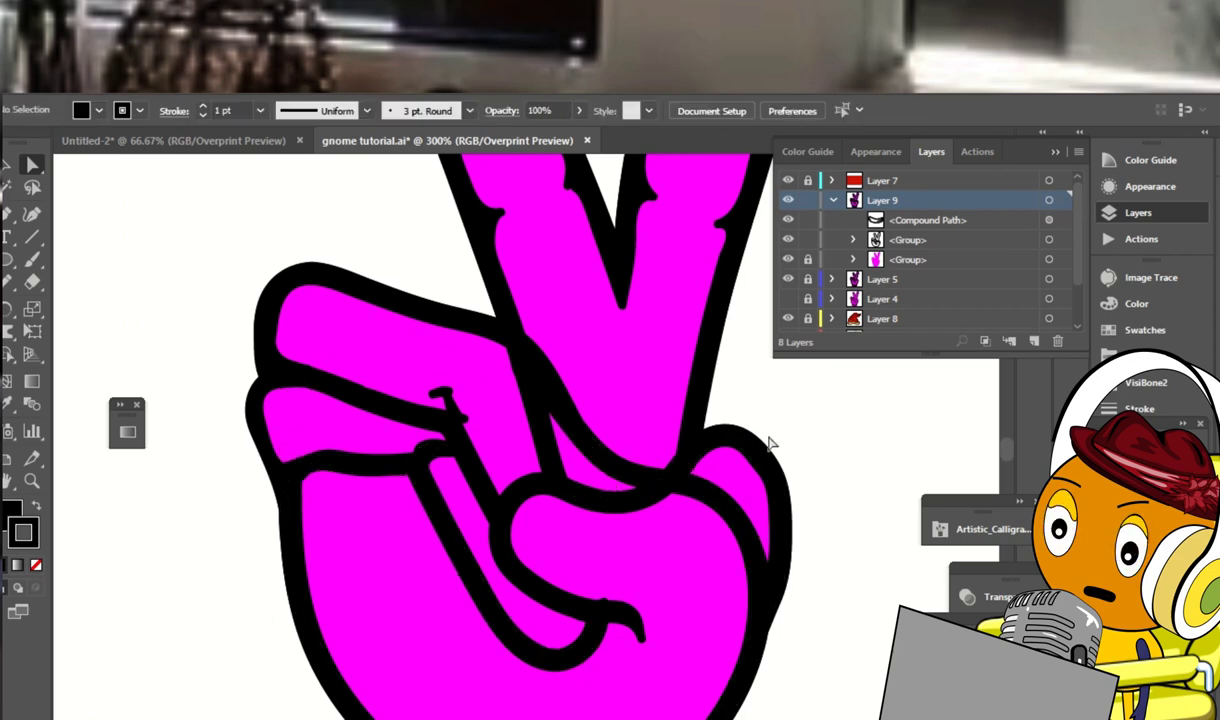
Delete the leftover black outline pieces at the base of the raised fingers, just above the thumb
left_click(586, 408)
key("Delete")
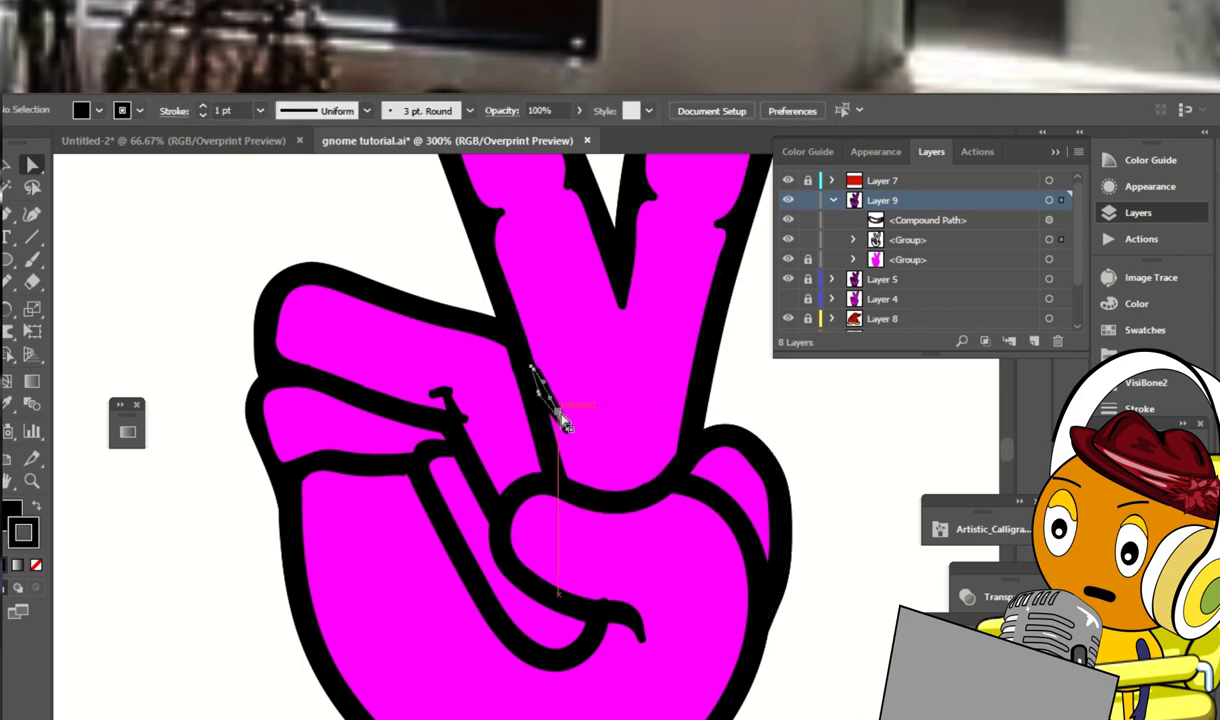
left_click(896, 430)
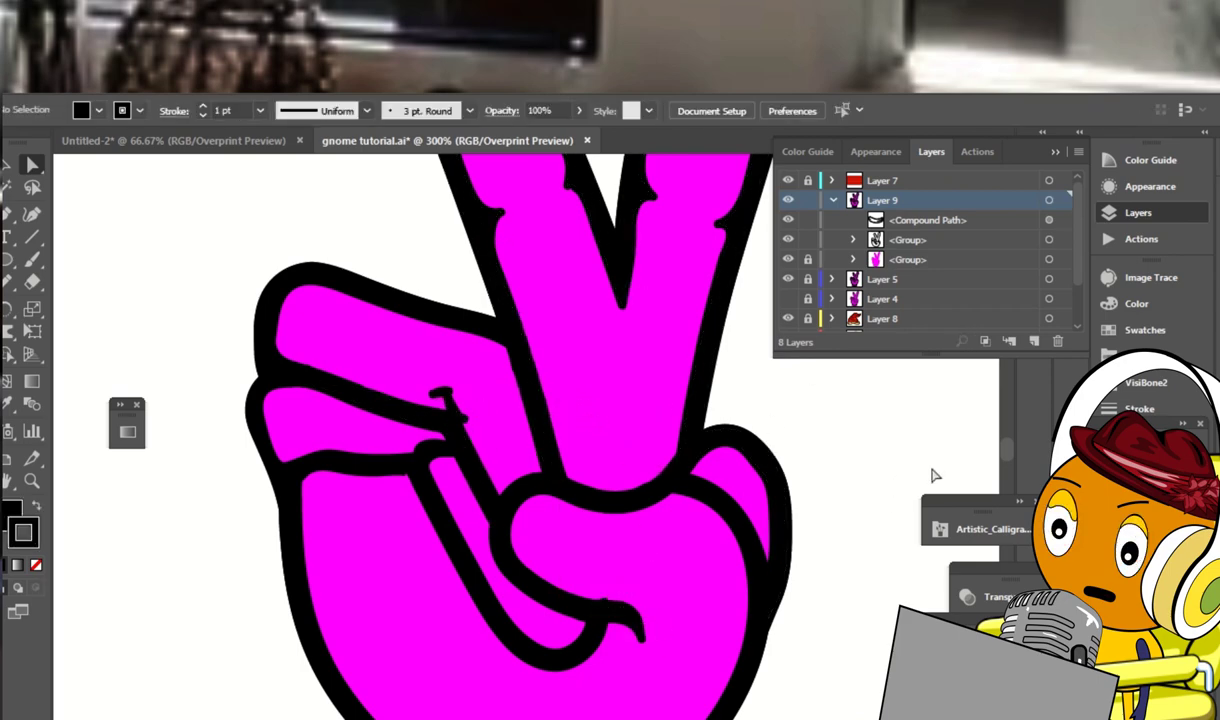
scroll(667, 564, "up", 4)
scroll(652, 465, "down", 6)
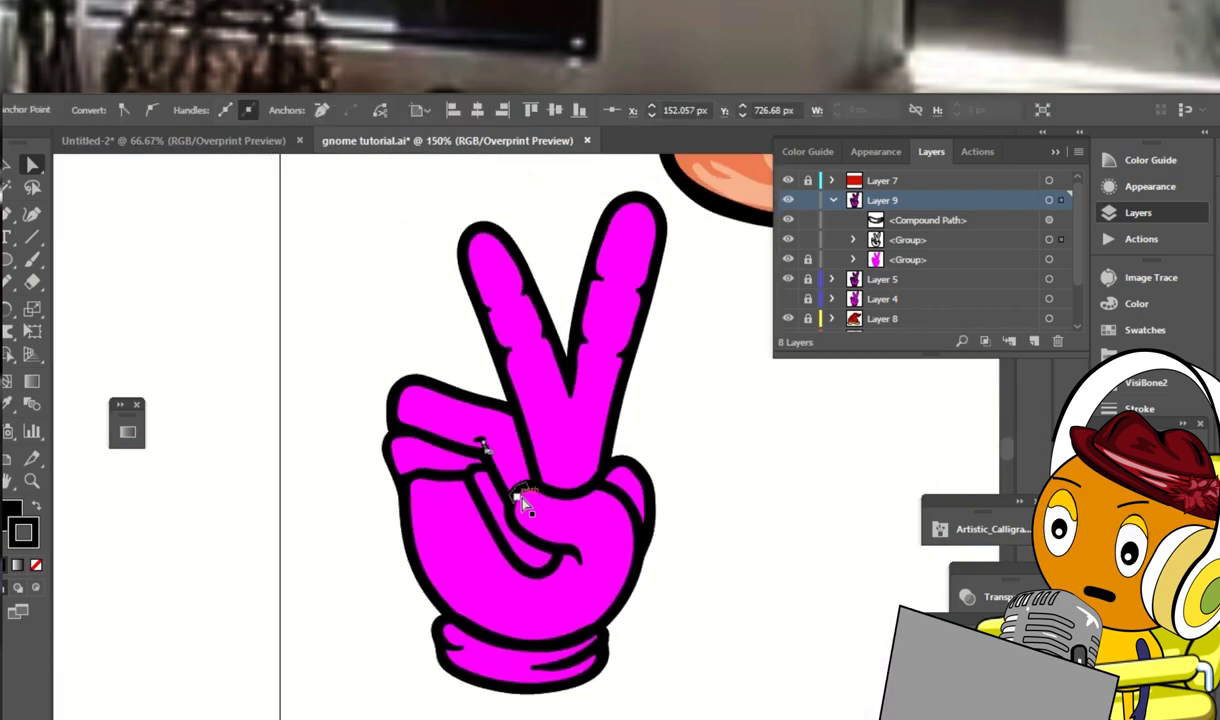
Remove the outline group's stroke and clear its invisible paths, matching them with an ellipse drawn beside the hand with no fill or stroke
left_click(1048, 239)
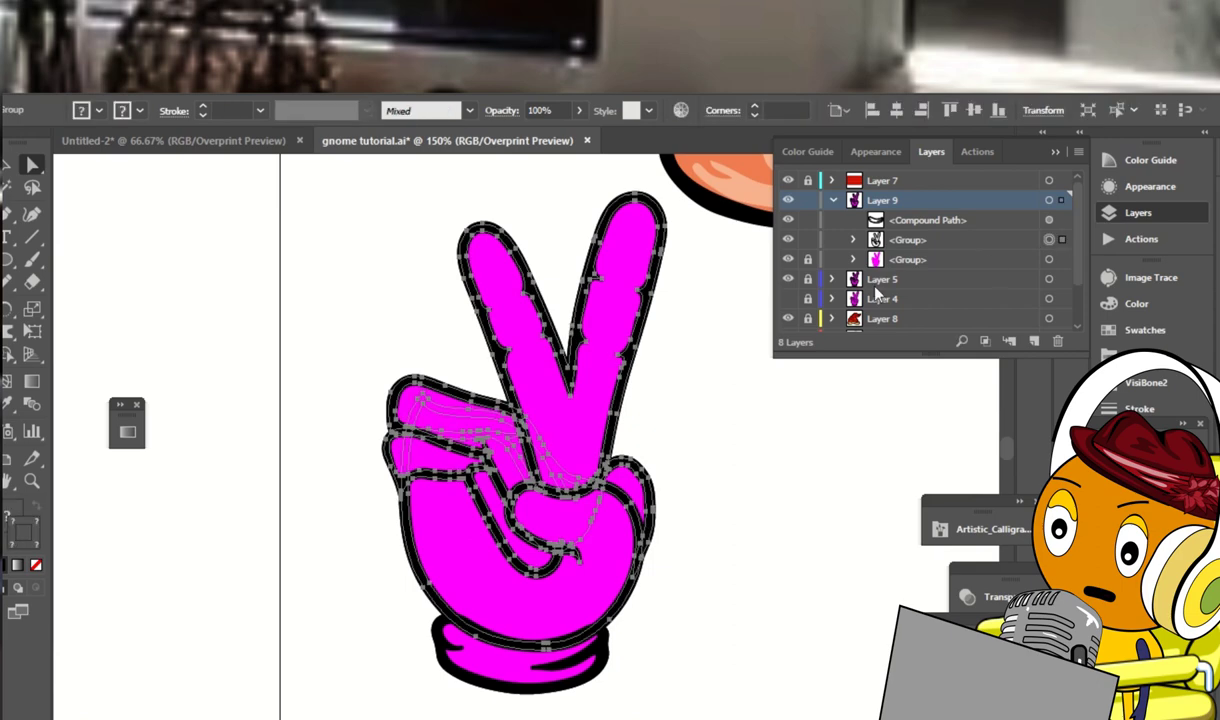
left_click(670, 580)
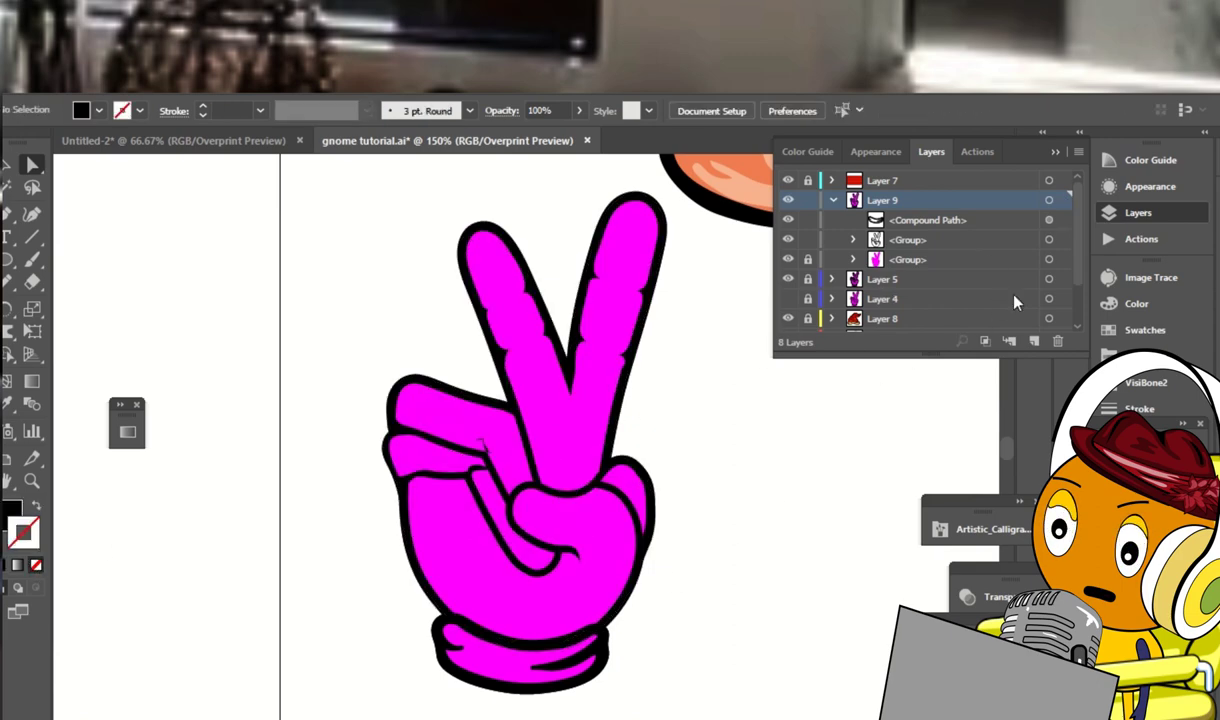
left_click(1048, 239)
left_click(806, 506)
key("l")
left_click_drag(298, 340, 228, 452)
key("F6")
key("slash")
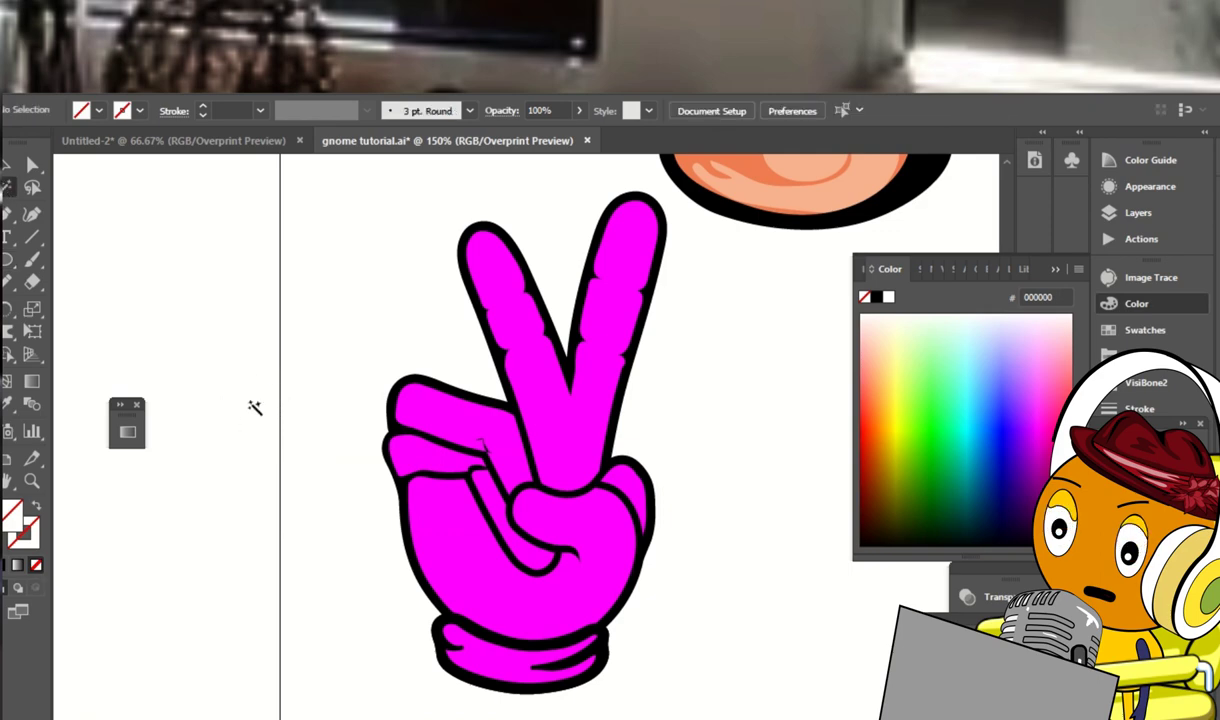
Select all black outline pieces of the hand and merge them into a single compound path
left_click(655, 490)
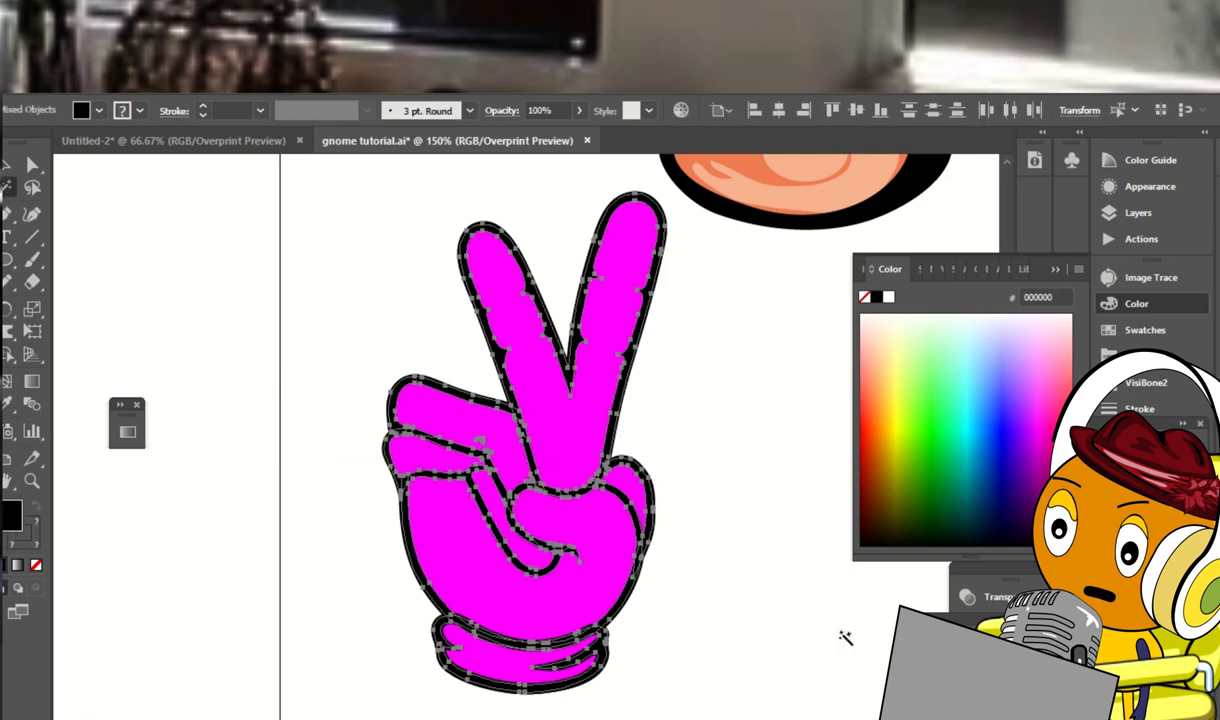
key("ctrl+equal")
key("ctrl+equal")
key("ctrl+equal")
key("ctrl+8")
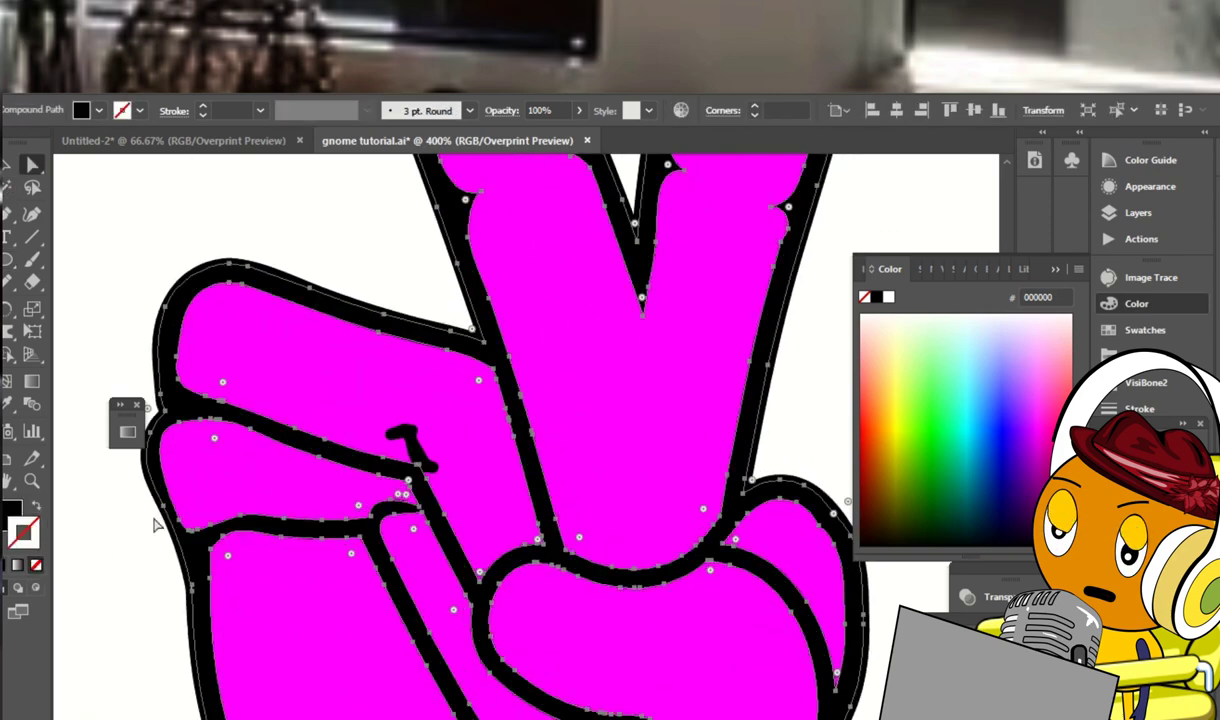
key("ctrl+shift+a")
key("ctrl+z")
key("ctrl+shift+a")
key("ctrl+F9")
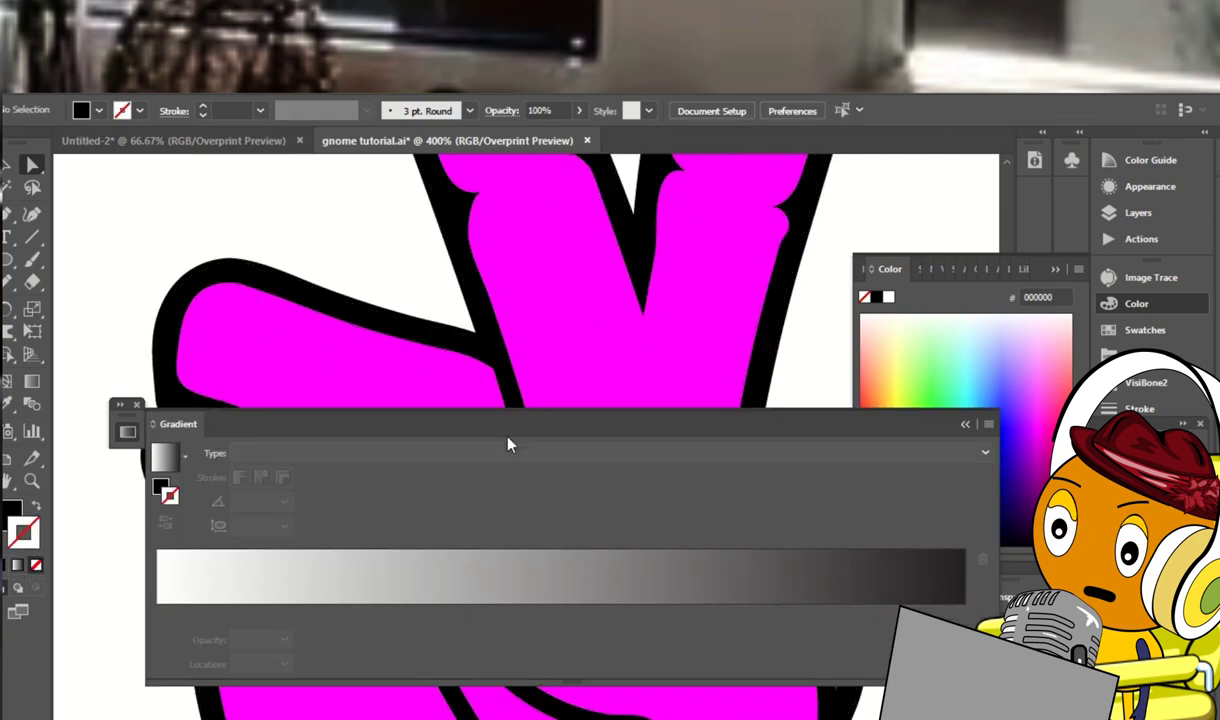
left_click(965, 424)
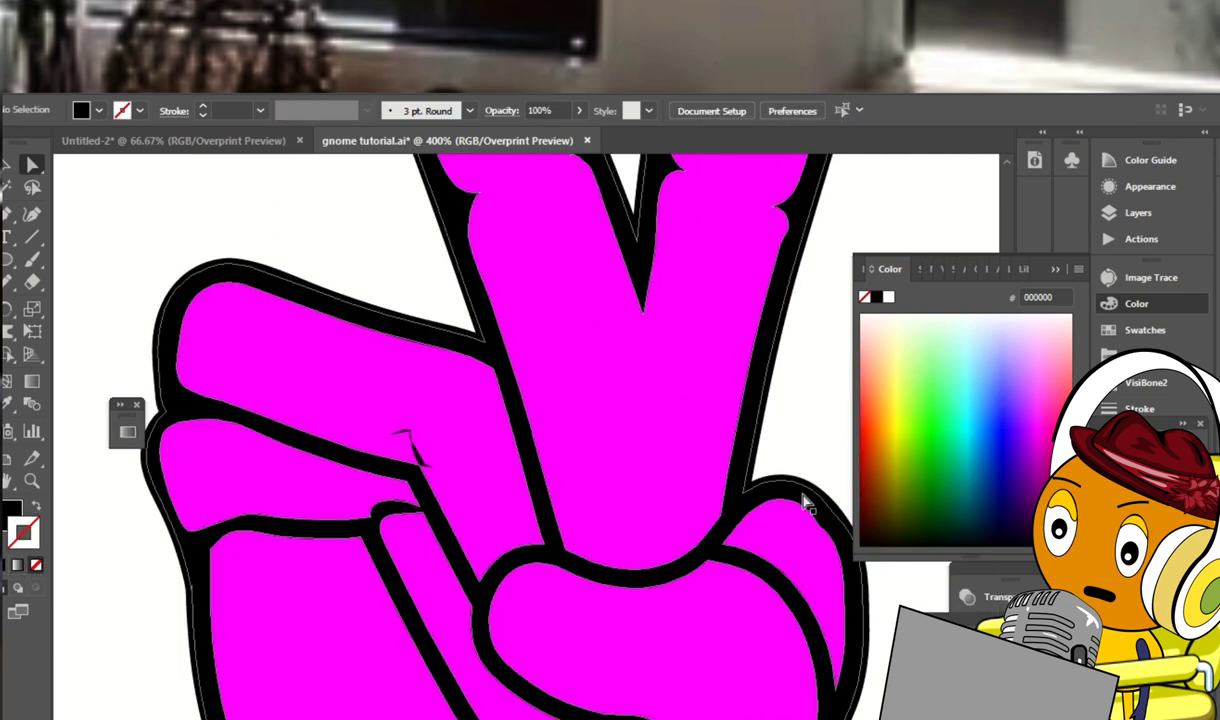
Reshape the rounded outline end where the two folded fingers meet into an open, tapered tip with the Pencil tool
key("ctrl+minus")
key("ctrl+minus")
key("ctrl+minus")
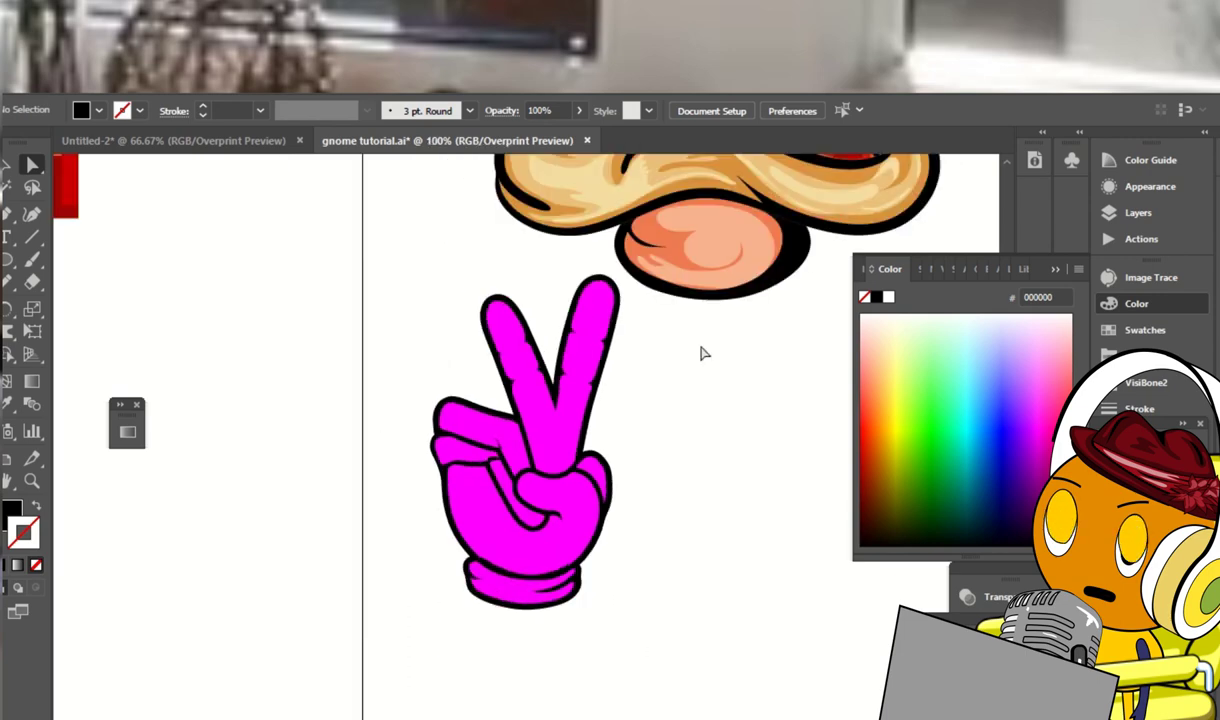
left_click(605, 548)
left_click(803, 517)
key("ctrl+plus")
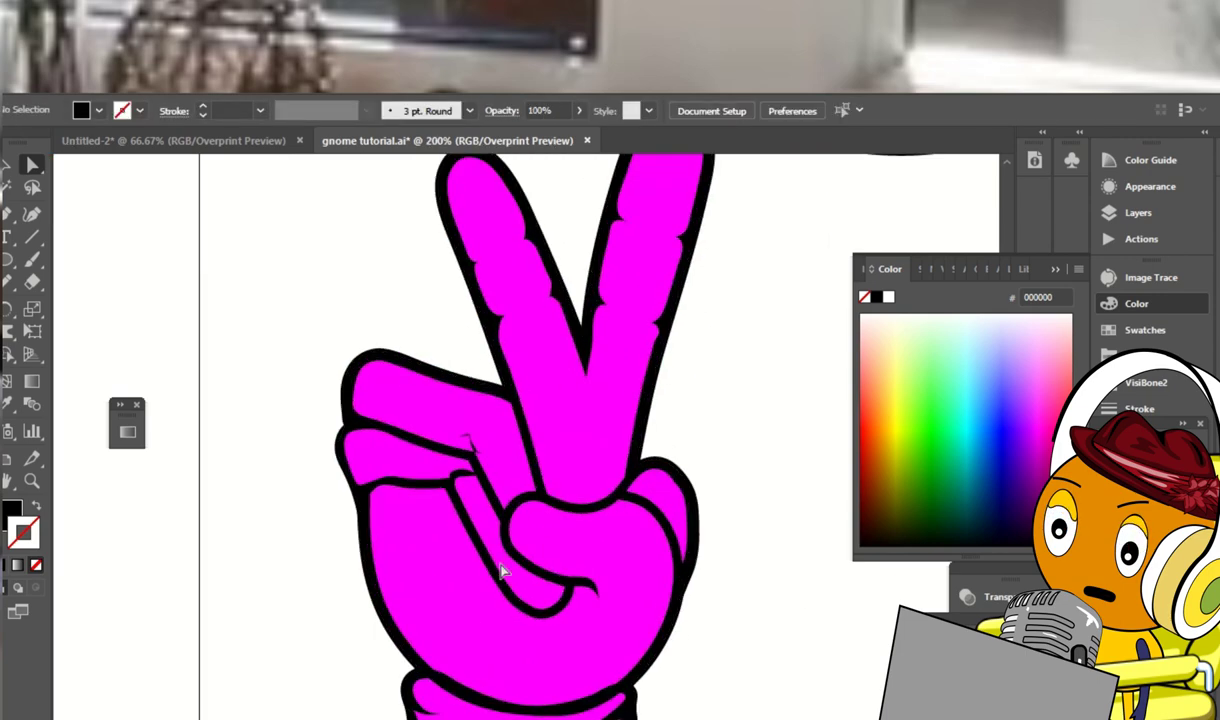
left_click(425, 430)
key("shift+e")
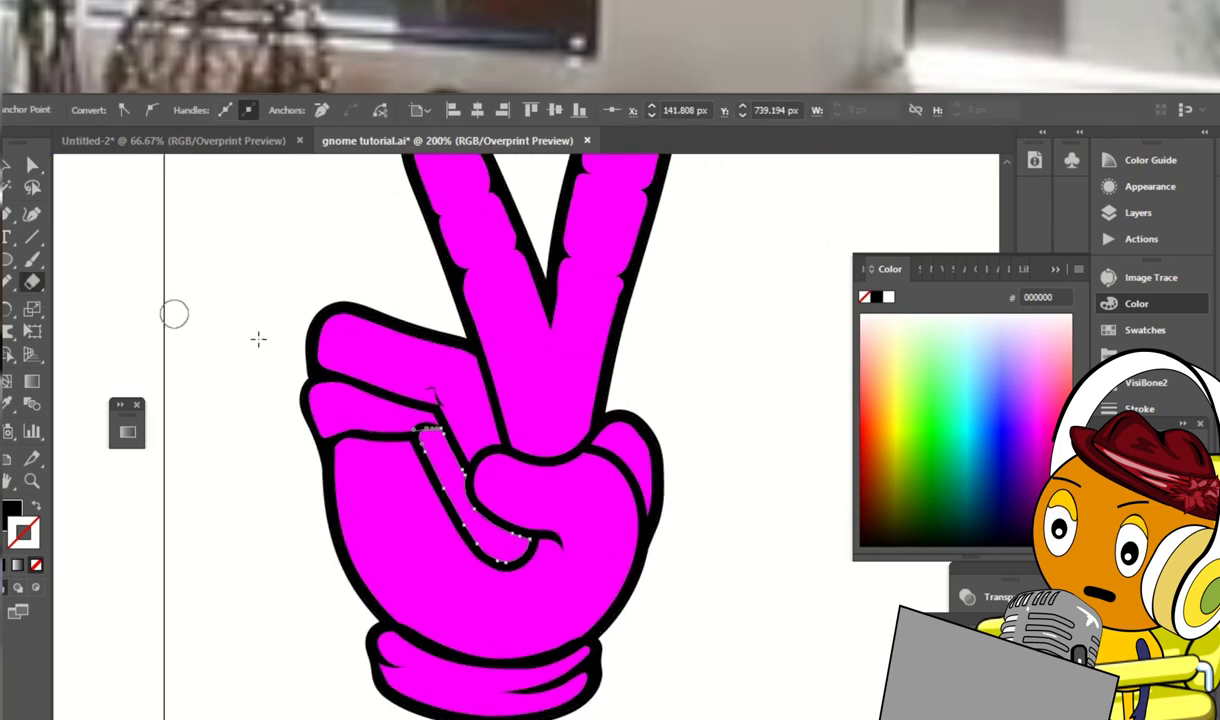
key("ctrl+a")
key("ctrl+z")
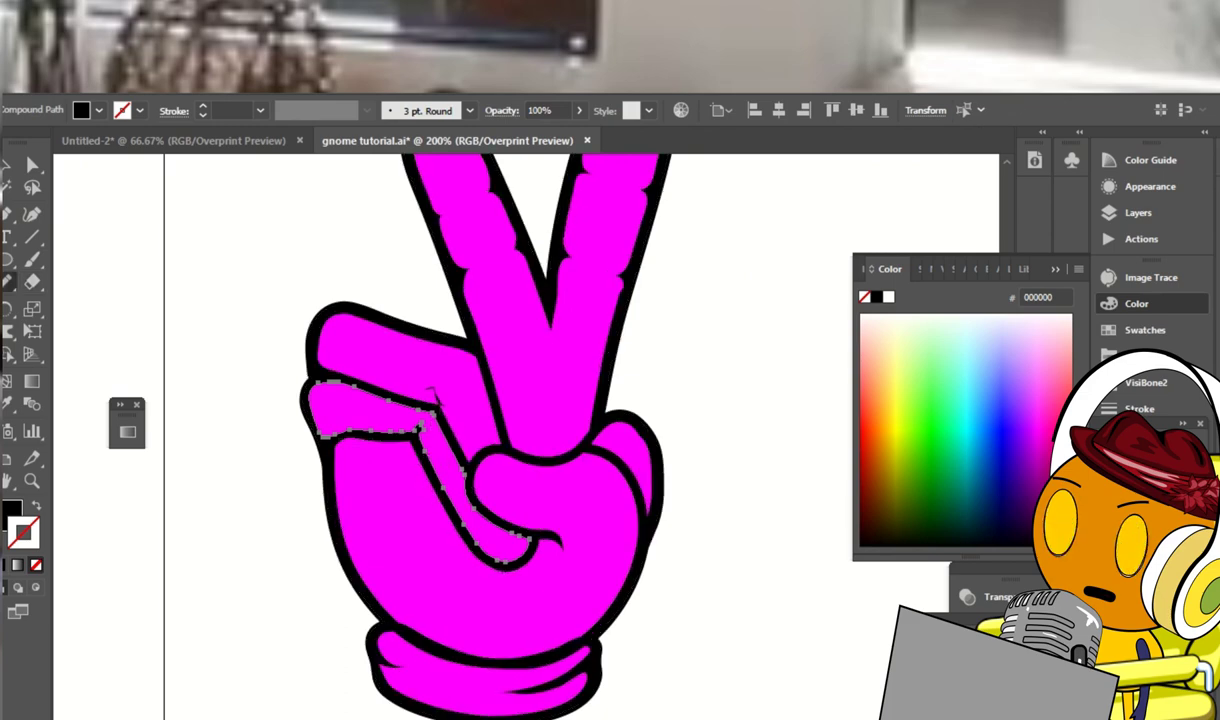
Draw a small crease notch partway along the folded finger's inner outline with the Pencil tool
key("ctrl+plus")
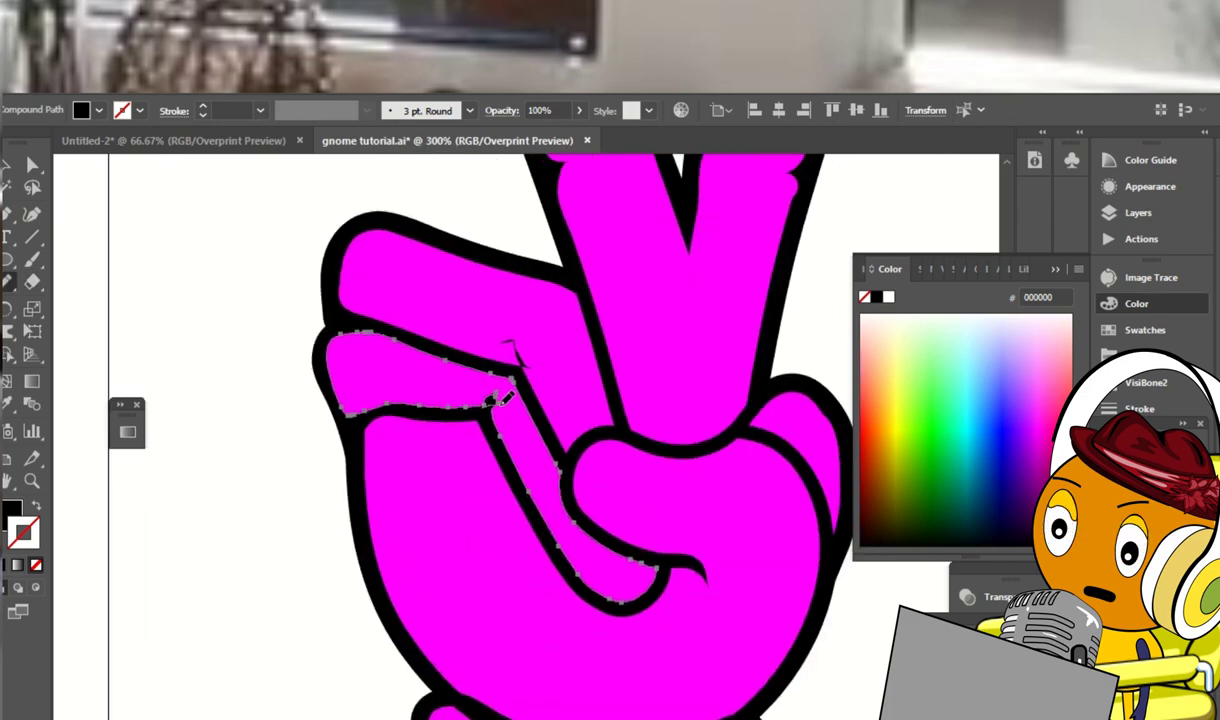
key("ctrl+a")
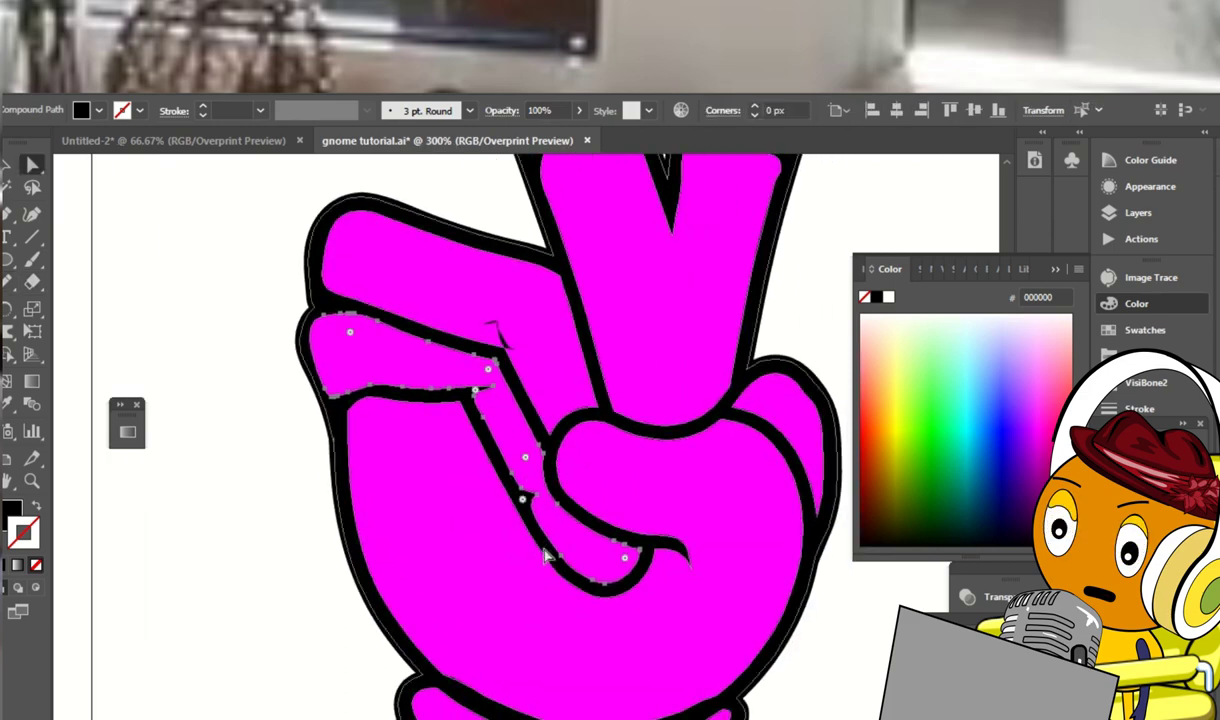
key("ctrl+shift+a")
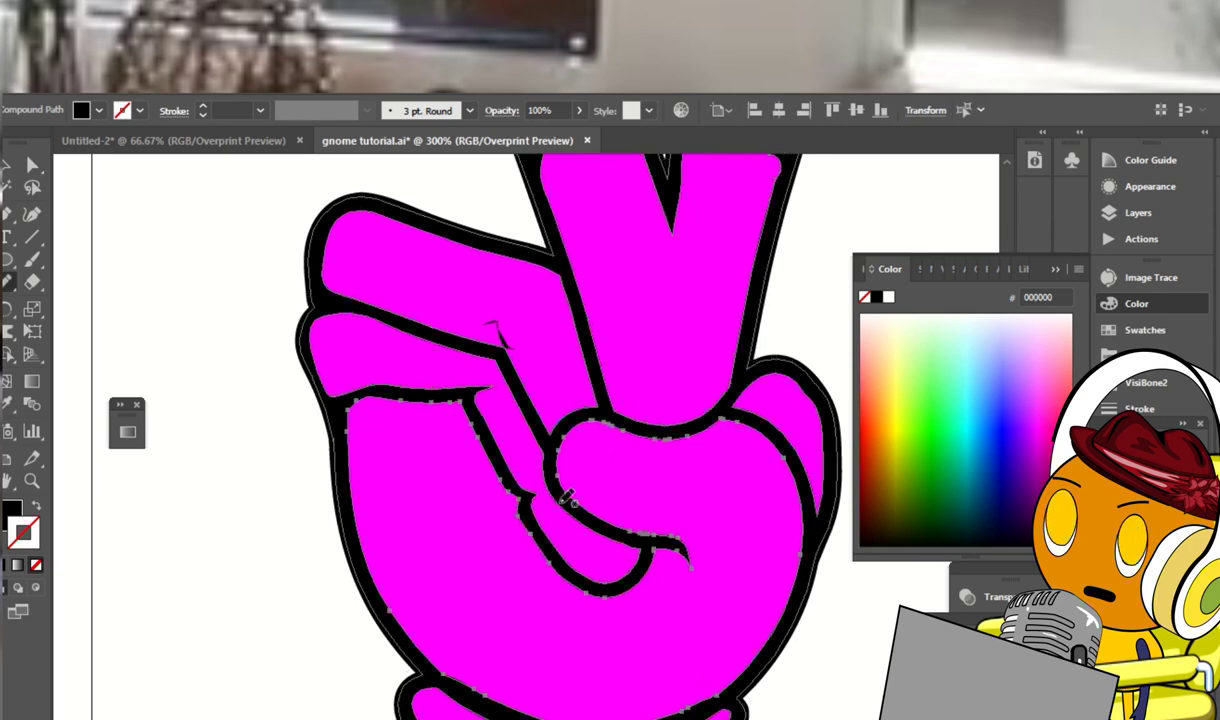
Delete the stray outline fragment above the crease notch on the upper folded finger
scroll(558, 445, "up", 3)
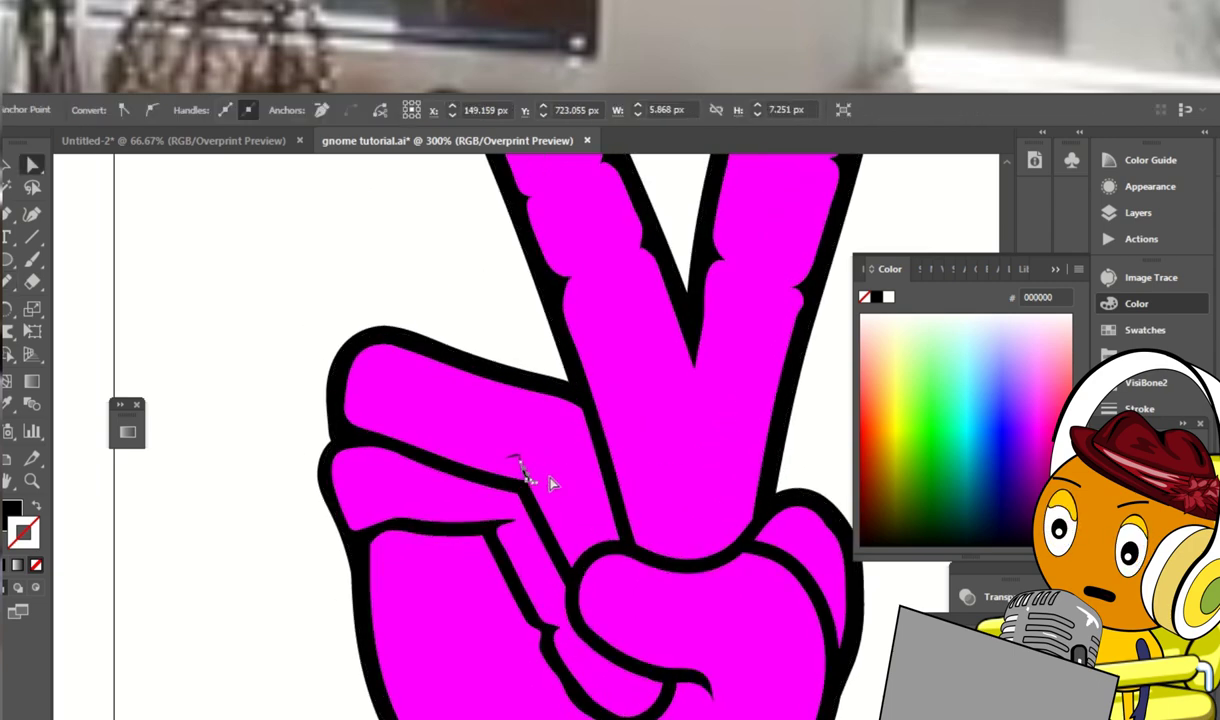
key("ctrl+shift+a")
key("ctrl+plus")
left_click(486, 484)
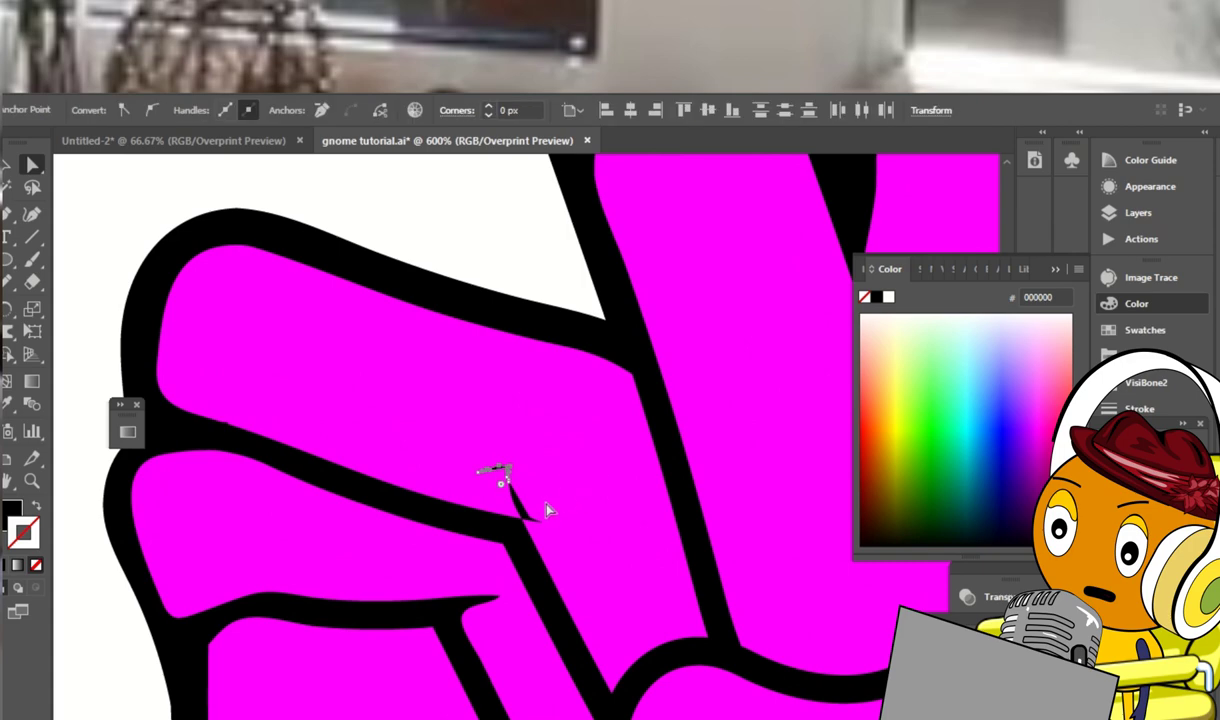
key("Delete")
left_click(517, 505)
key("ctrl+shift+a")
key("ctrl+plus")
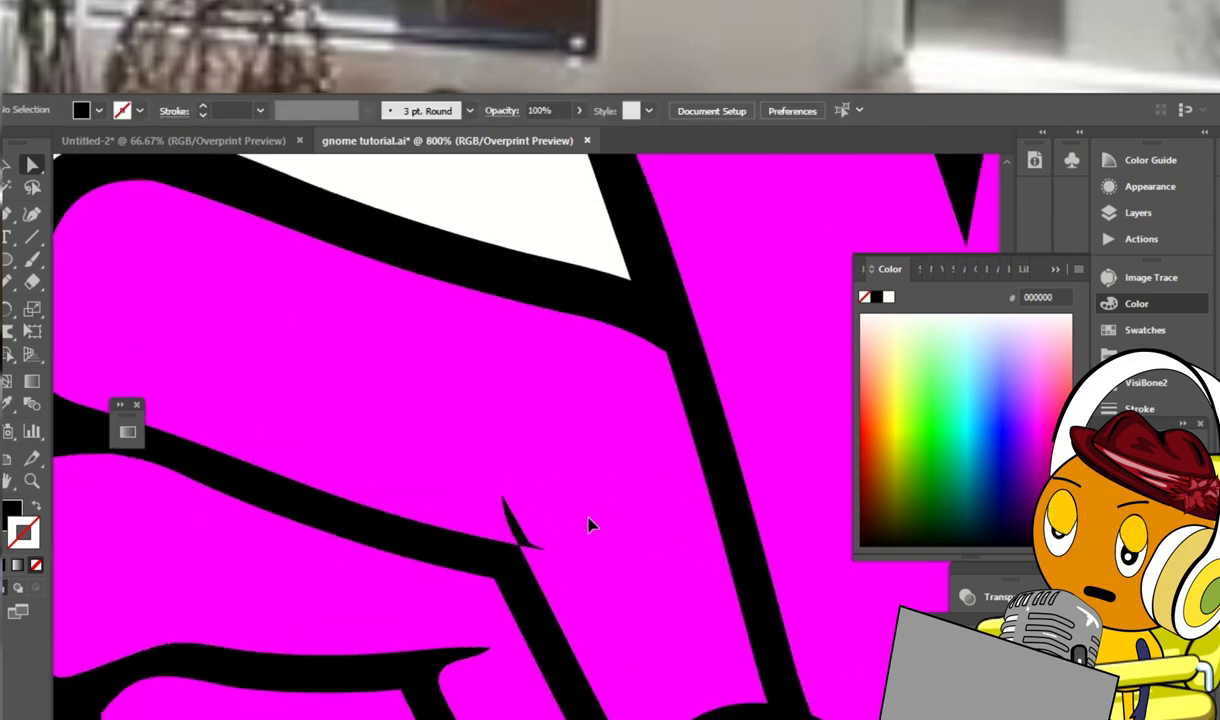
key("ctrl+plus")
Add a small notch to the black outline at the outer base of the lower folded finger with the Pencil tool
left_click(516, 572)
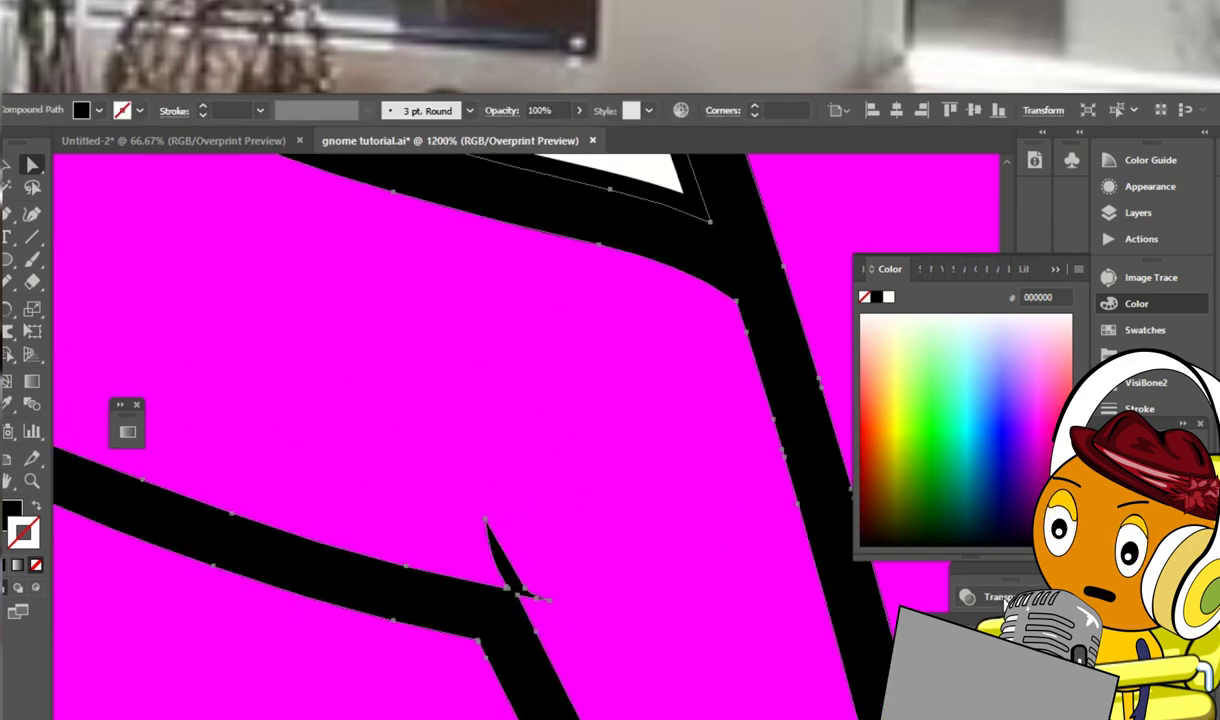
key("ctrl+minus")
key("ctrl+minus")
key("ctrl+minus")
key("ctrl+minus")
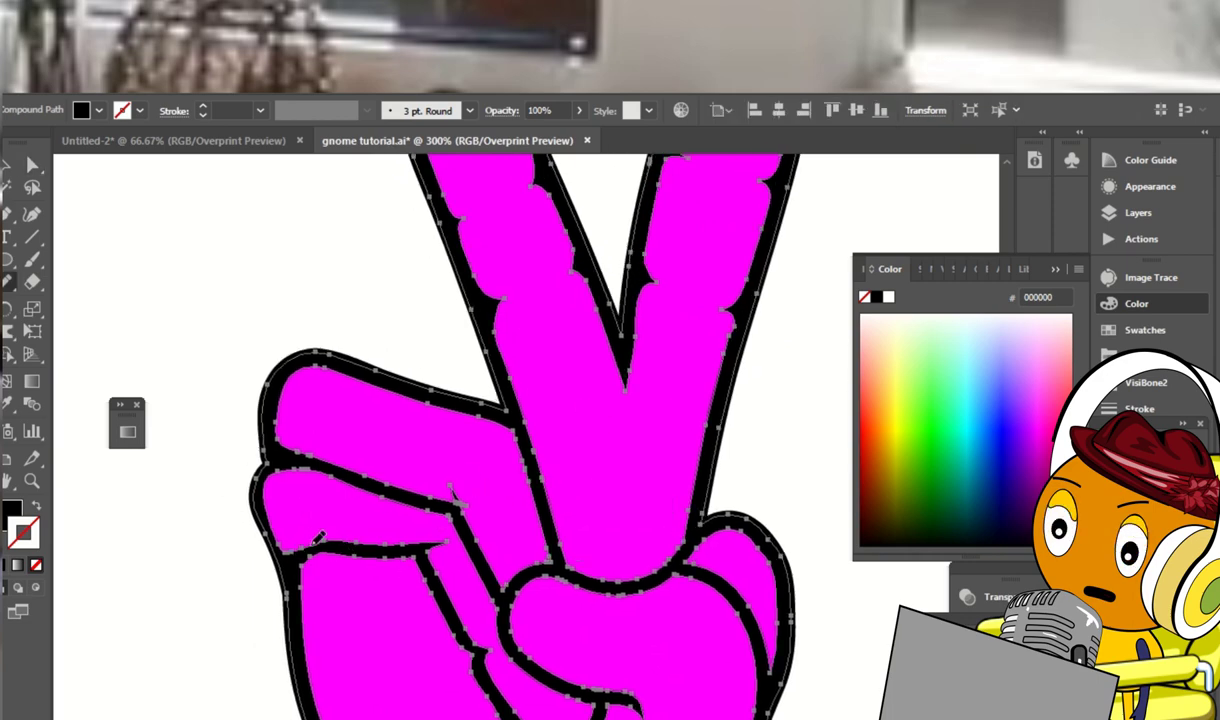
key("ctrl+shift+a")
key("ctrl+minus")
left_click_drag(662, 436, 512, 432)
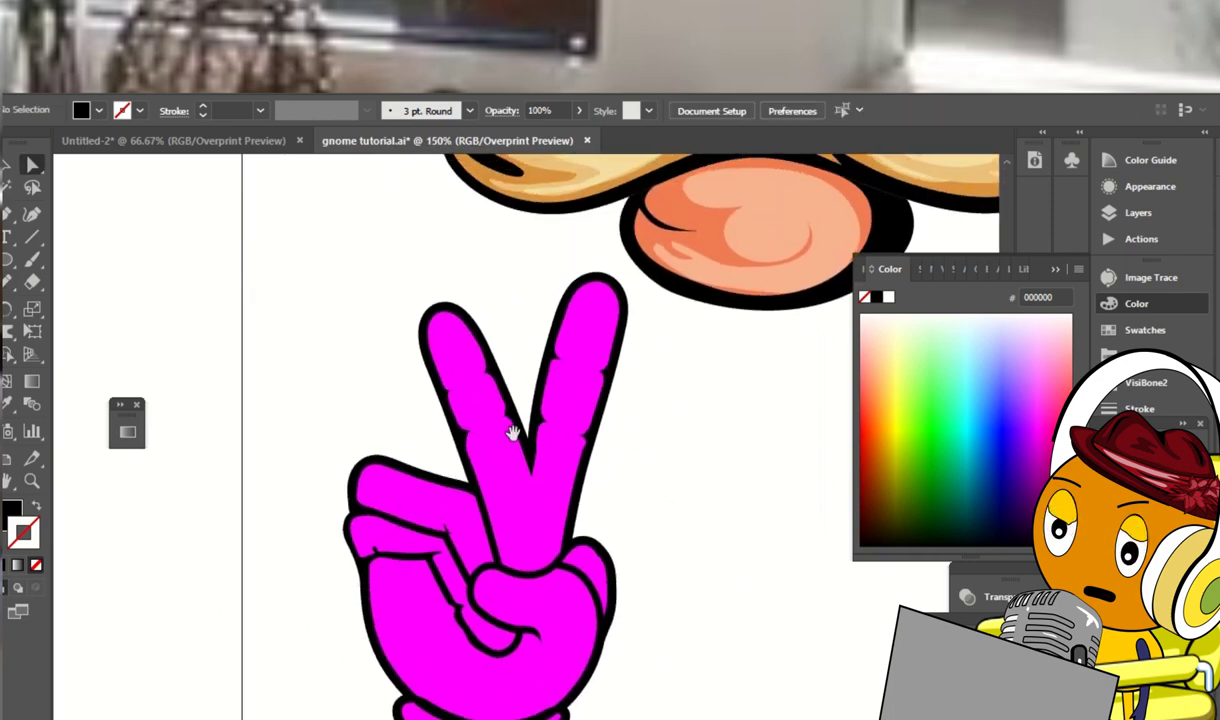
left_click(562, 528)
left_click(675, 586)
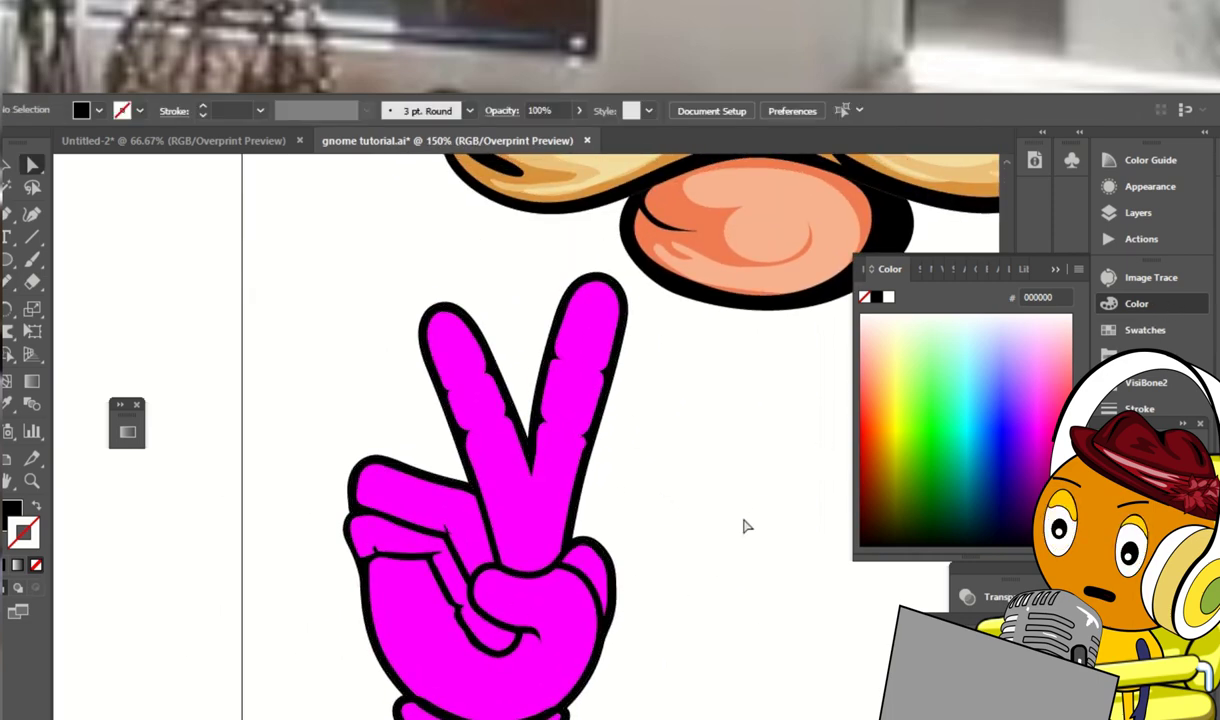
Erase the curved black line running from the thumb's upper edge to the hand's outer outline
key("ctrl+plus")
key("ctrl+plus")
left_click(447, 527)
key("shift+e")
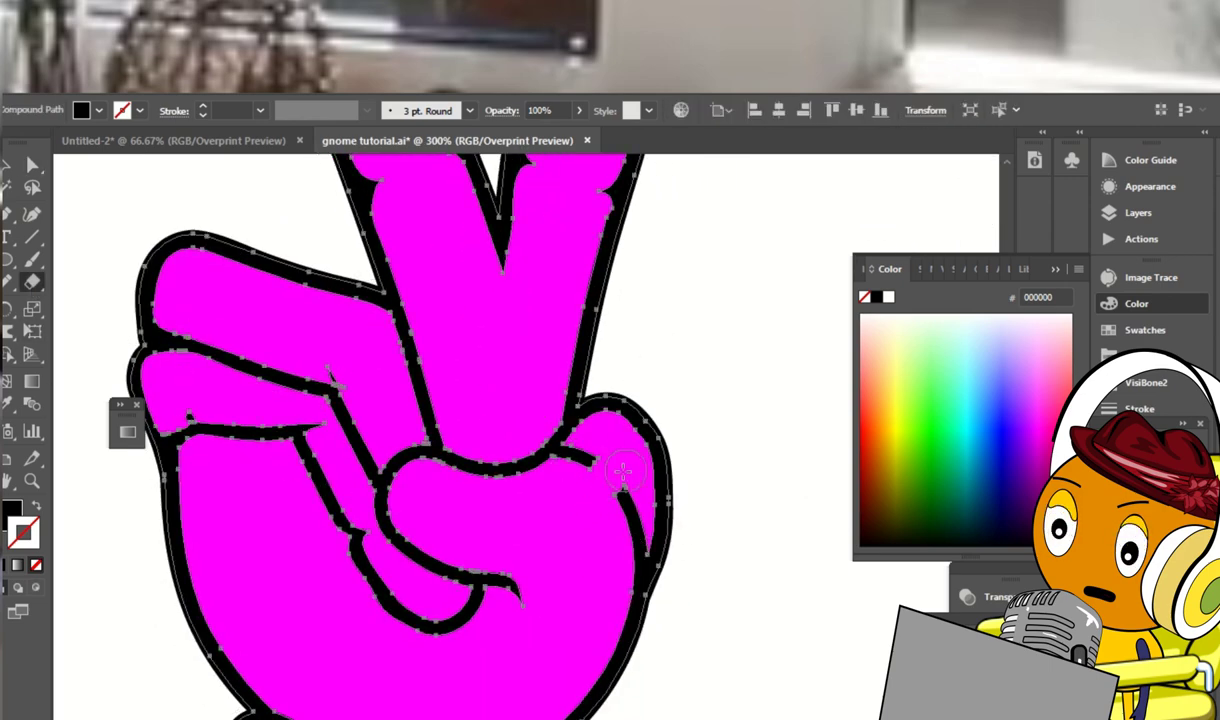
mouse_move(622, 470)
left_mouse_down()
mouse_move(648, 493)
mouse_move(640, 596)
mouse_move(650, 560)
left_mouse_up()
key("n")
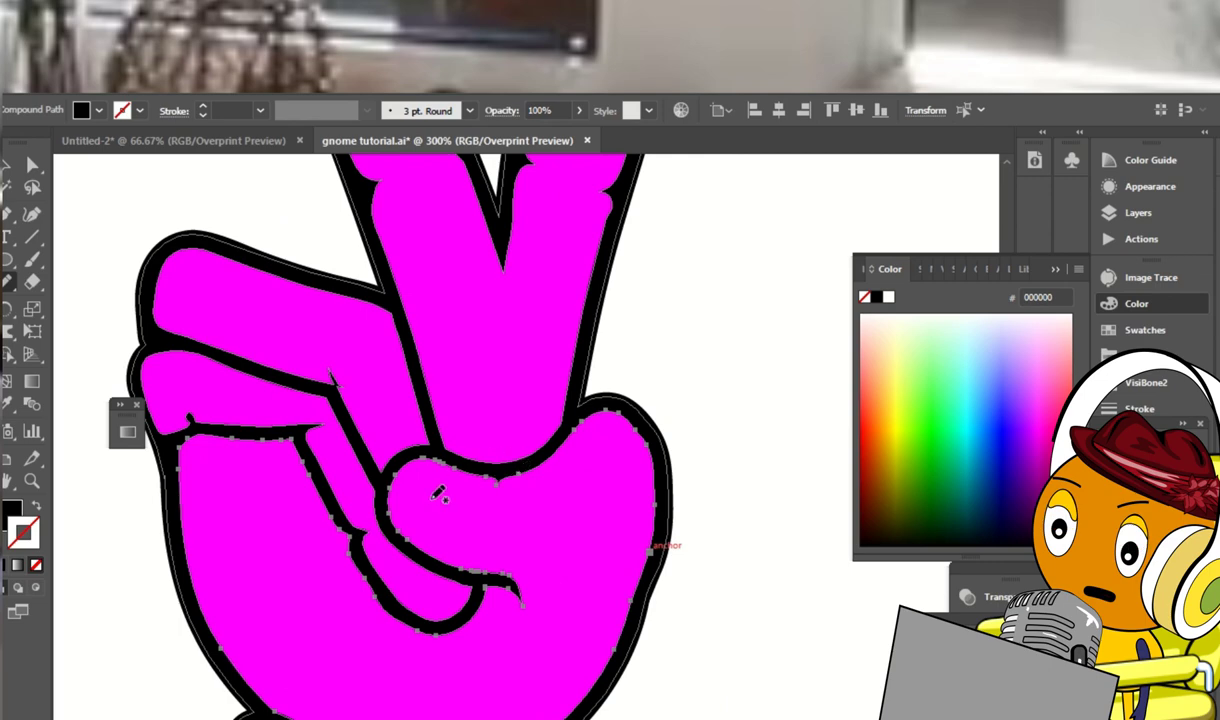
key("v")
left_click(762, 545)
Ungroup the magenta hand shape in Layer 9, then duplicate it in place in front of the original
key("ctrl+minus")
key("ctrl+minus")
key("ctrl+minus")
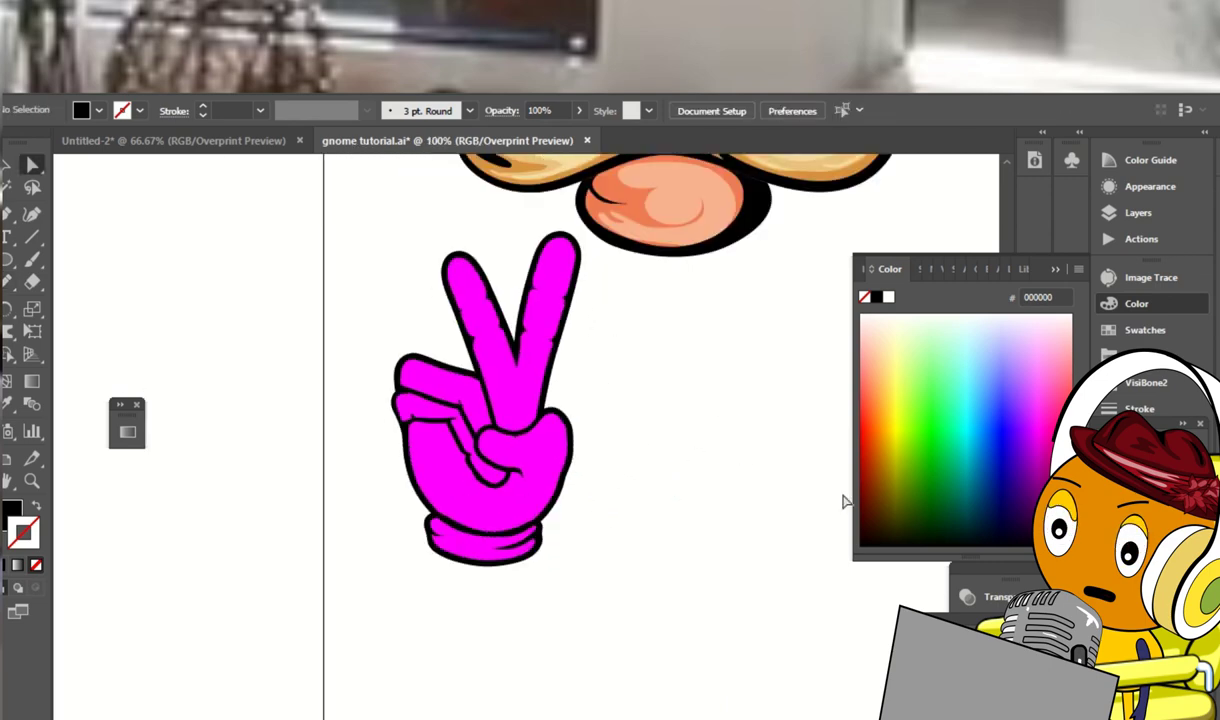
left_click(1138, 212)
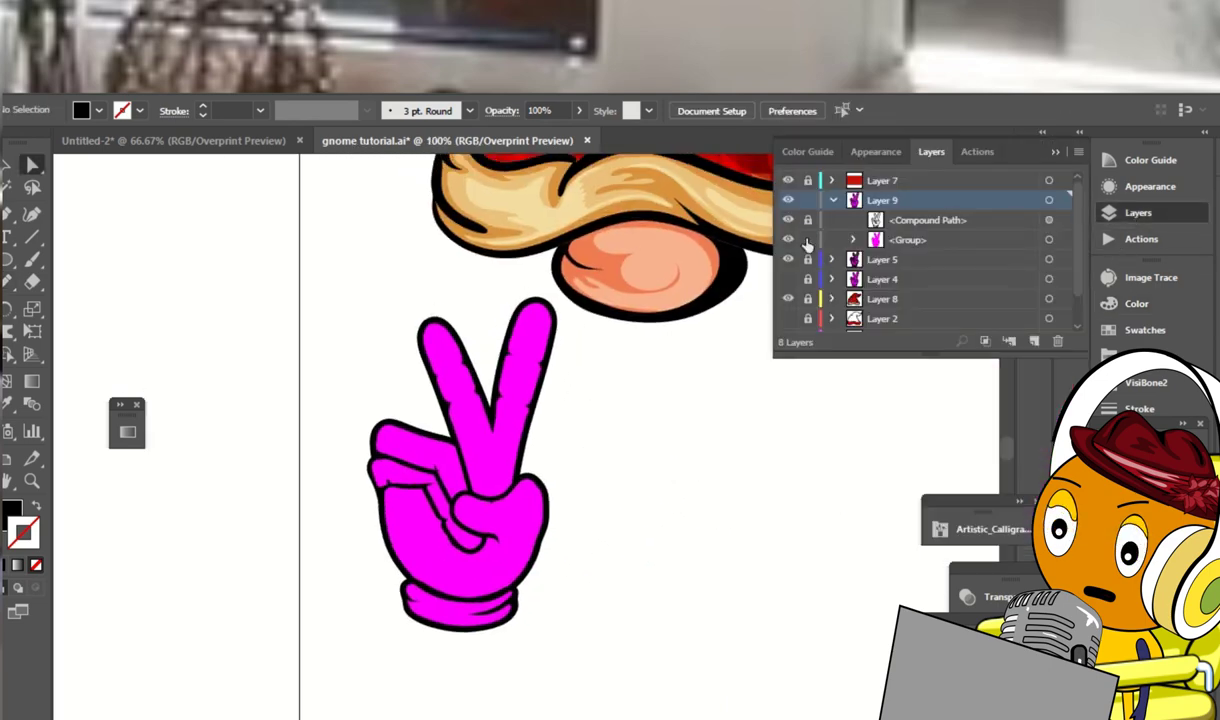
left_click(1048, 240)
key("ctrl+shift+g")
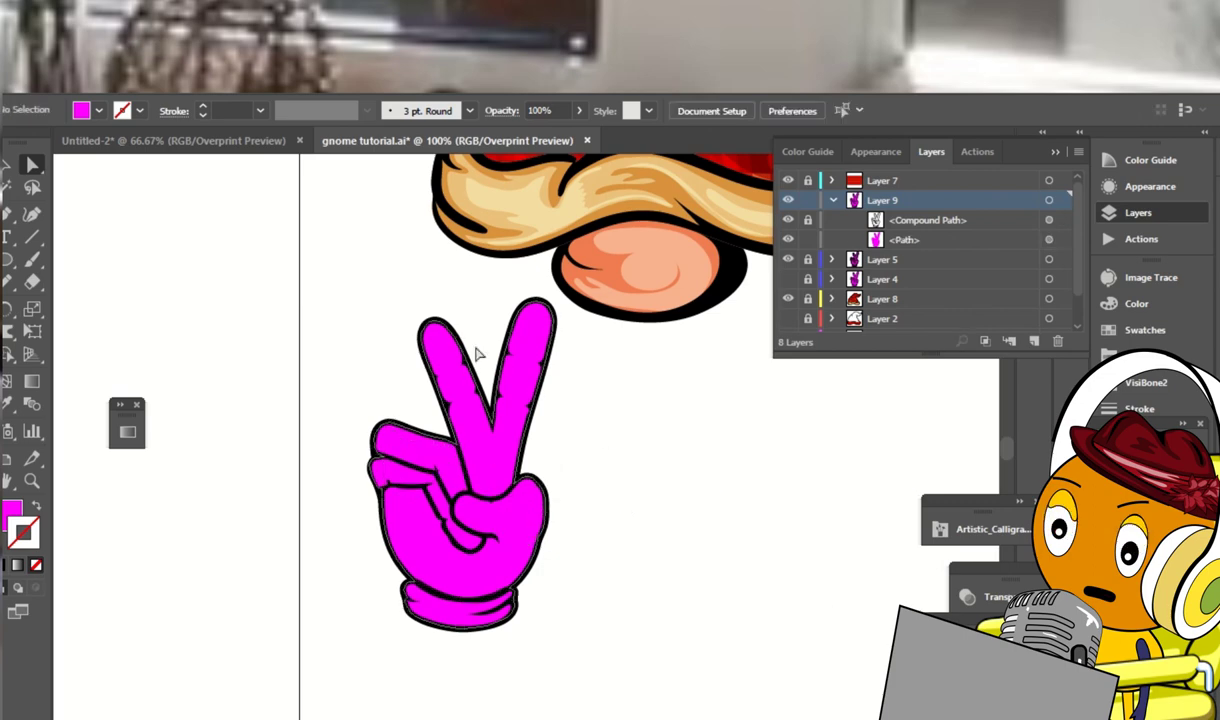
left_click(485, 478)
key("ctrl+c")
key("ctrl+f")
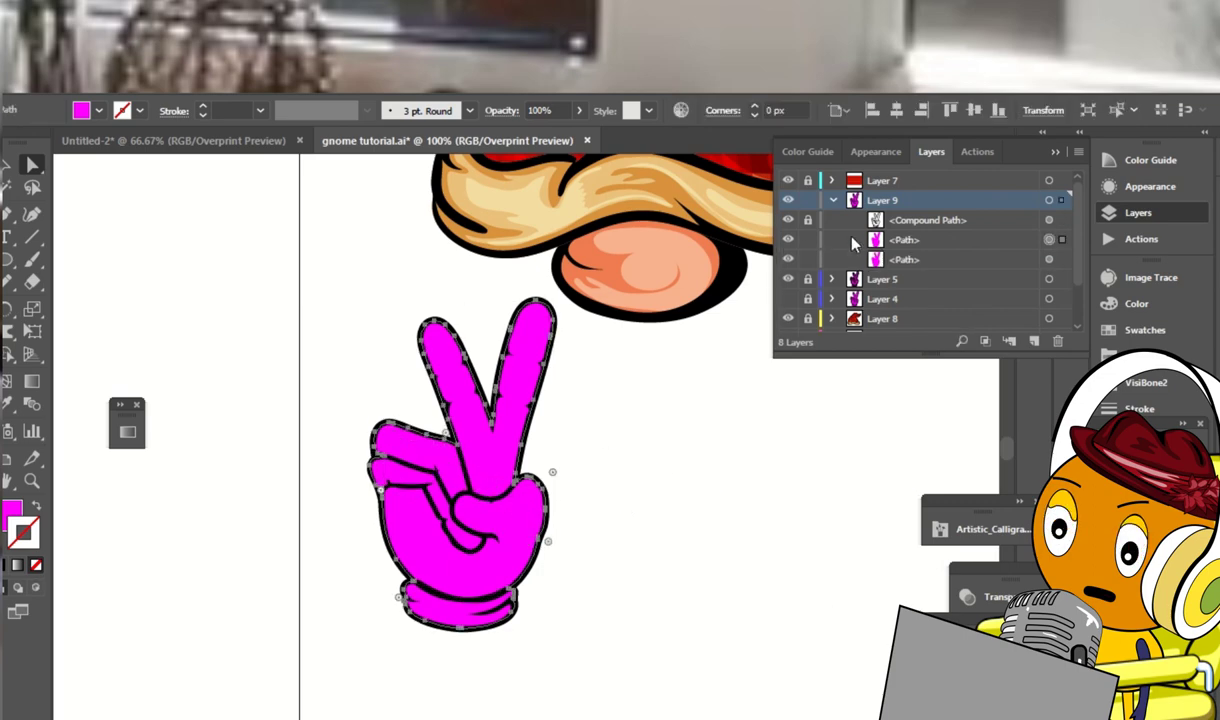
Fill the lower hand copy with the nose's light peach and the upper copy with its darker orange, locking the lower one
left_click(1062, 260)
scroll(158, 345, "up", 1)
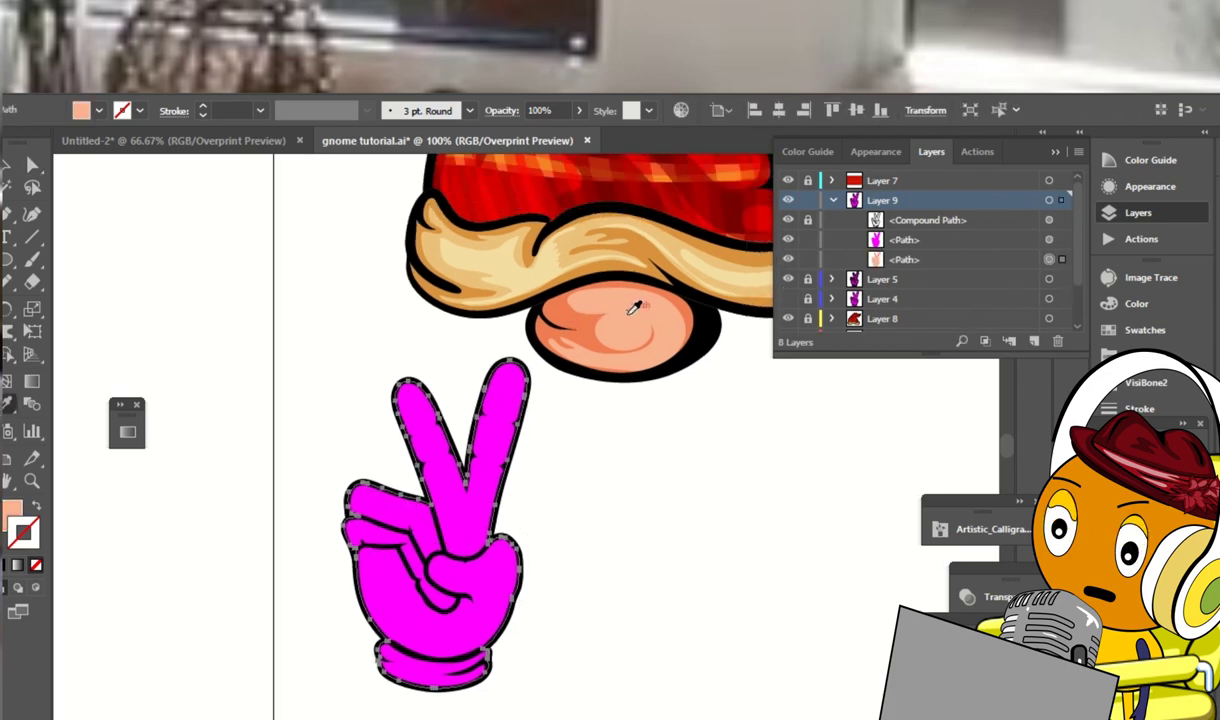
left_click(368, 395, "ctrl")
left_click(378, 650, "ctrl")
left_click(574, 318)
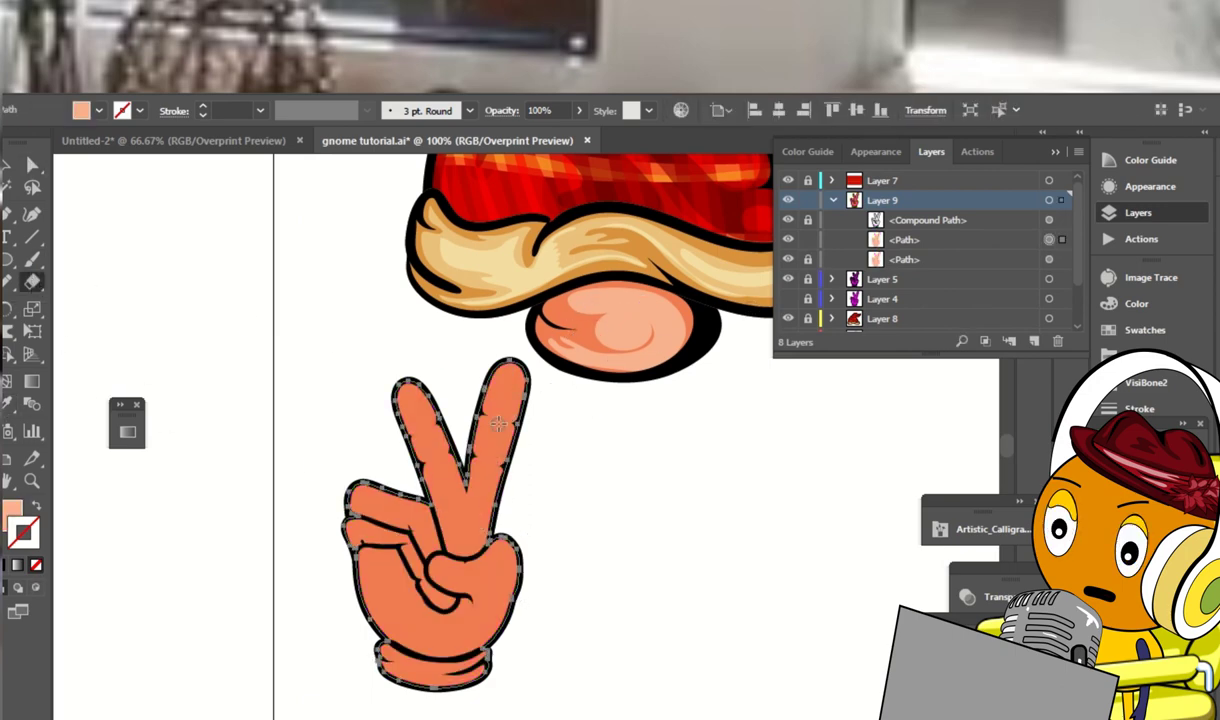
Erase highlight strokes through the darker top shape along the raised fingers, thumb, palm and folded fingers
left_click_drag(505, 385, 483, 478)
left_click_drag(508, 385, 485, 470)
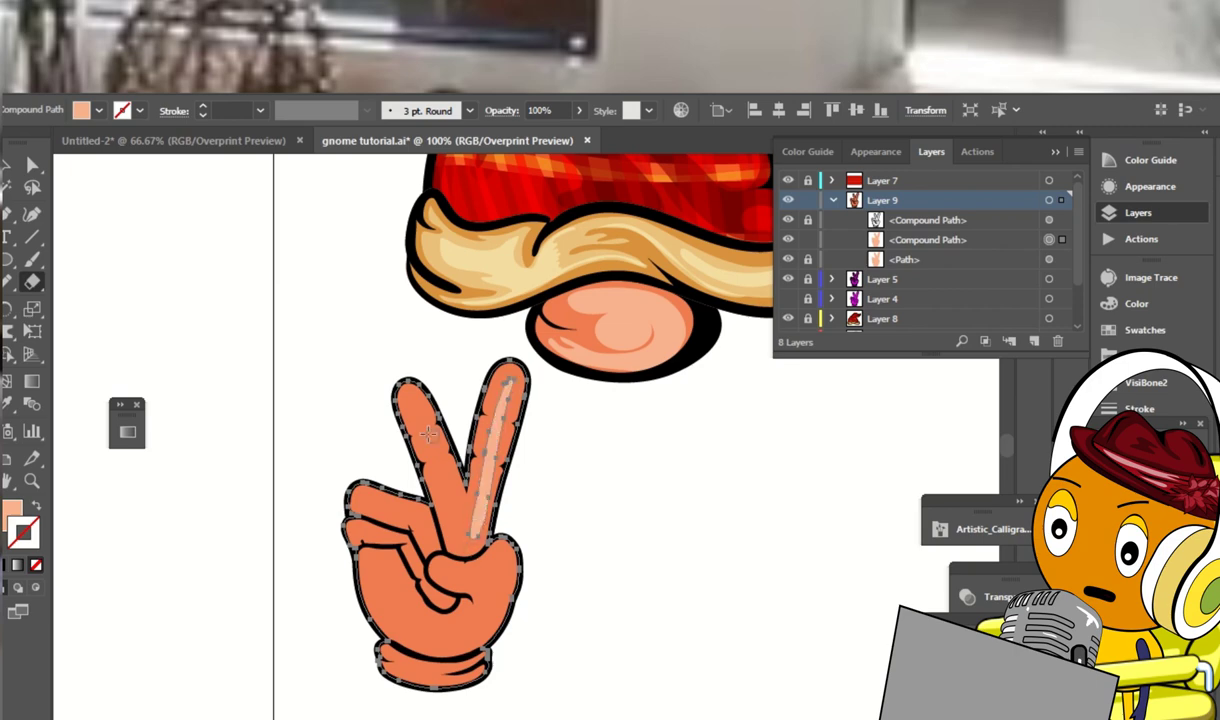
left_click_drag(408, 402, 476, 508)
left_click_drag(438, 568, 490, 560)
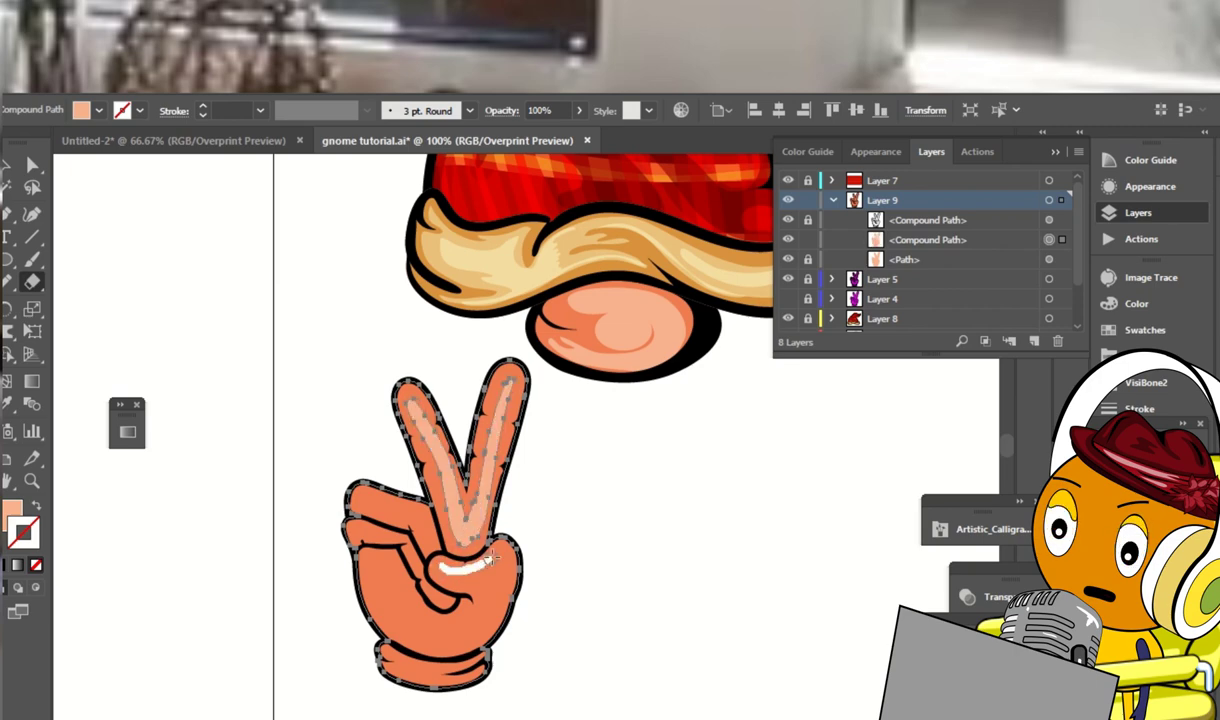
mouse_move(373, 558)
left_mouse_down()
mouse_move(453, 637)
mouse_move(384, 600)
left_mouse_up()
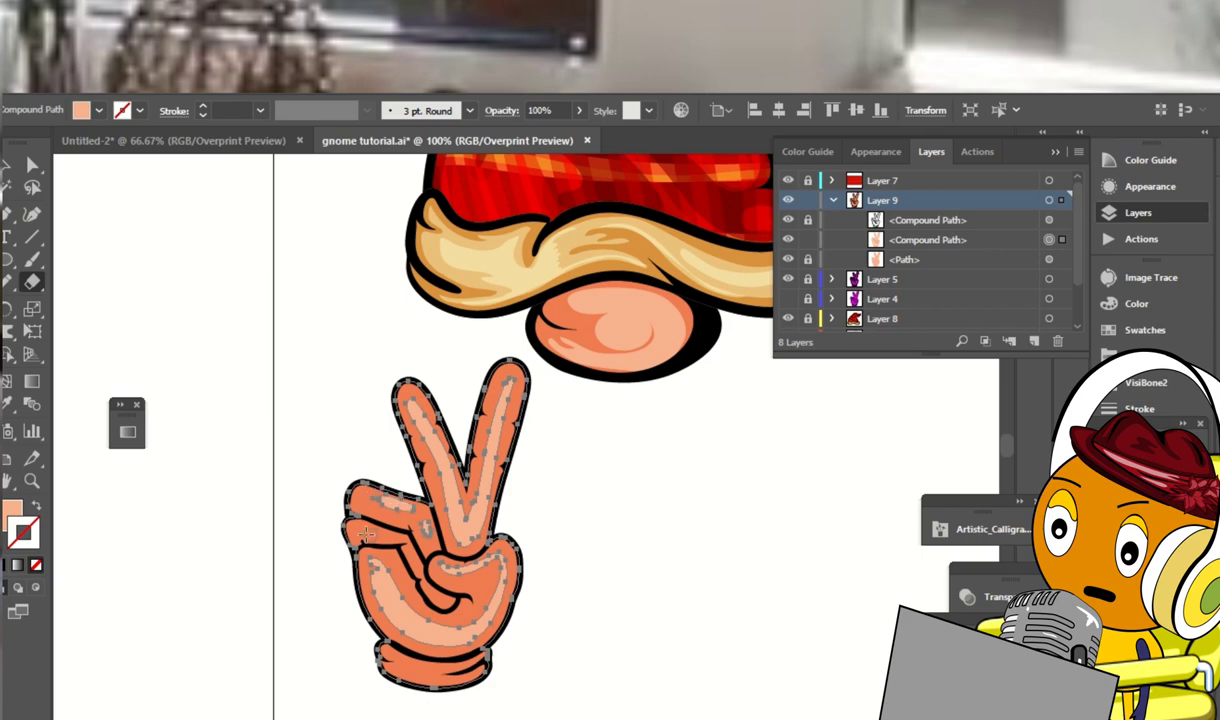
left_click_drag(367, 535, 410, 544)
Reshape the V-shaped highlight on the raised fingers with the Pencil tool so its edges follow the finger creases
key("ctrl+plus")
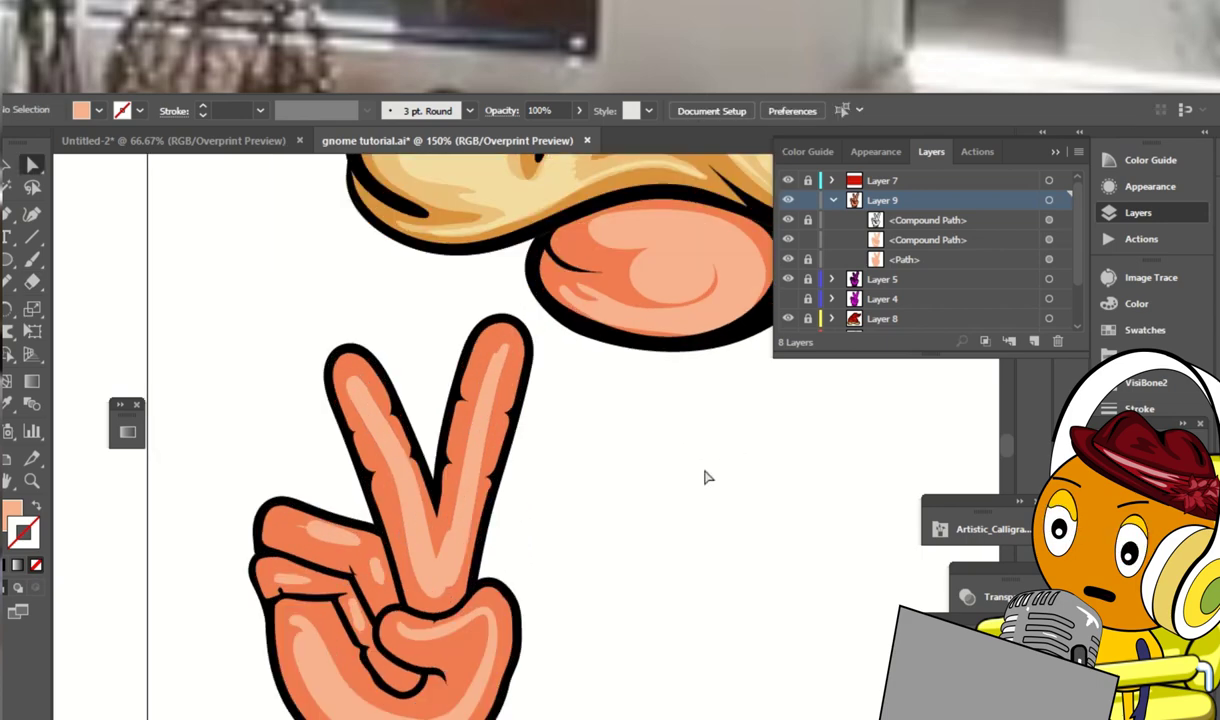
left_click(515, 362)
key("shift+b")
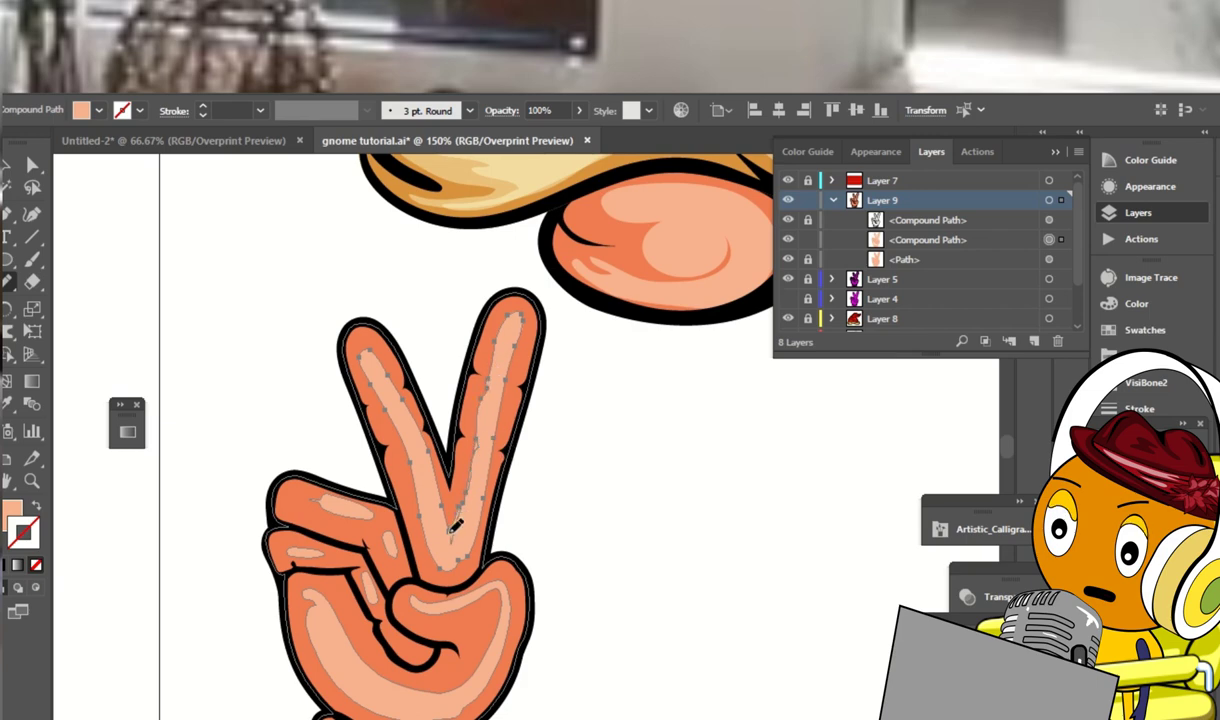
mouse_move(541, 427)
left_mouse_down()
mouse_move(541, 407)
mouse_move(543, 447)
left_mouse_up()
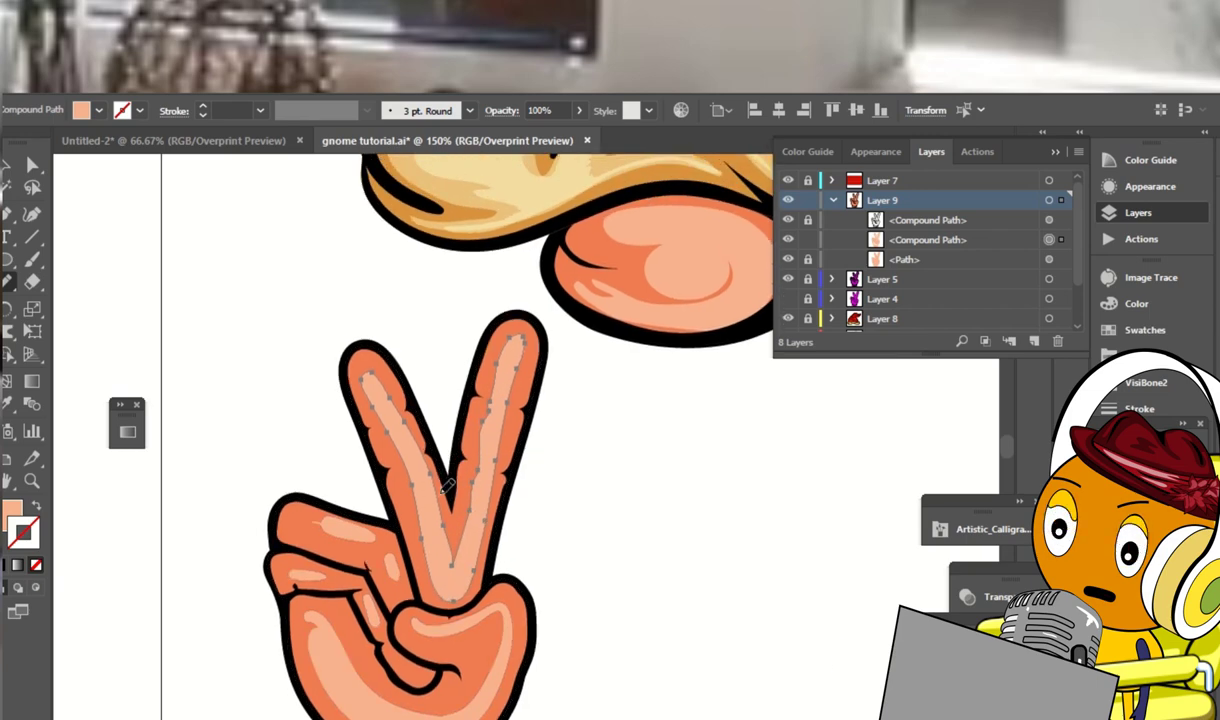
left_click_drag(402, 413, 435, 438)
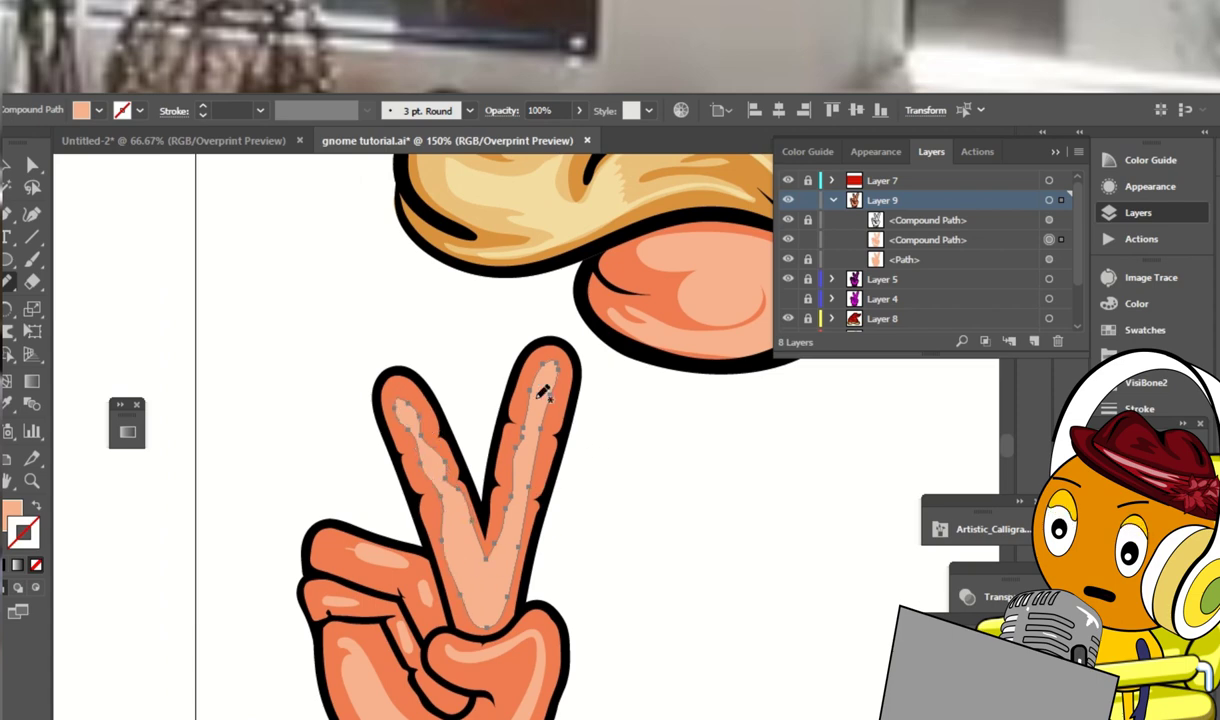
scroll(672, 417, "down", 3)
scroll(735, 441, "down", 2)
scroll(697, 419, "up", 3)
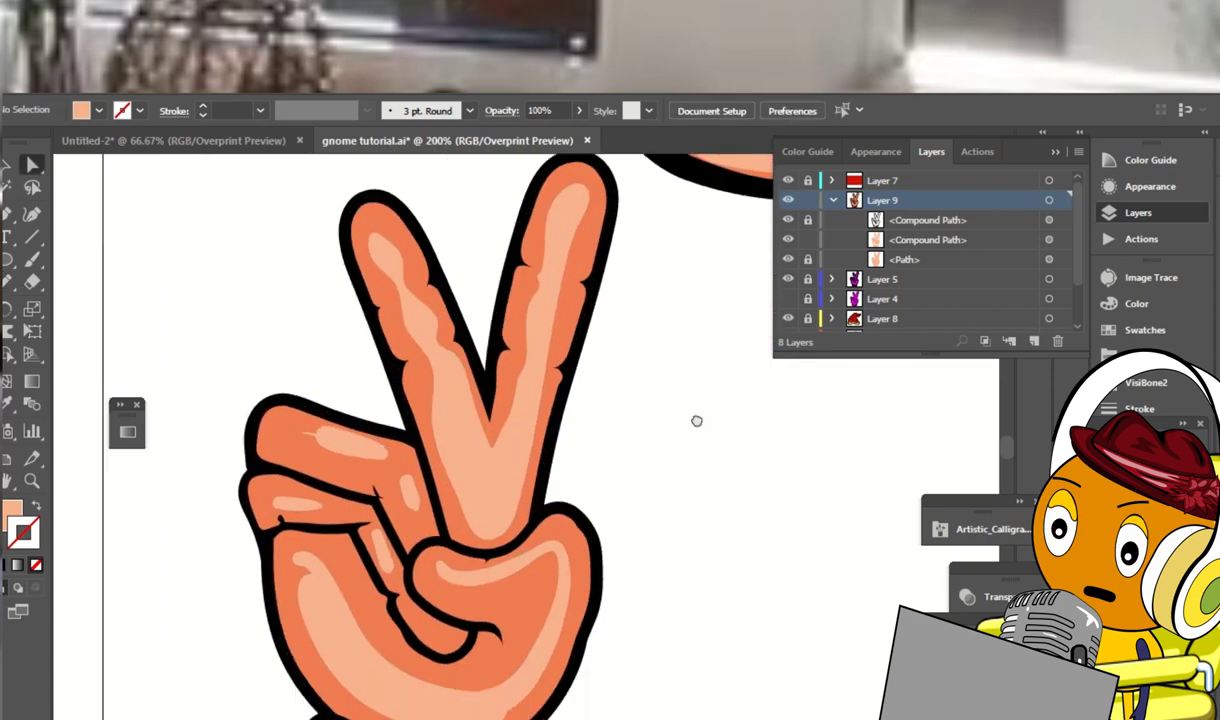
Trim the lower side of the V-shaped highlight and add a small curved detail at its base with the Pencil tool
scroll(459, 432, "up", 1)
key("a")
left_click_drag(459, 432, 463, 437)
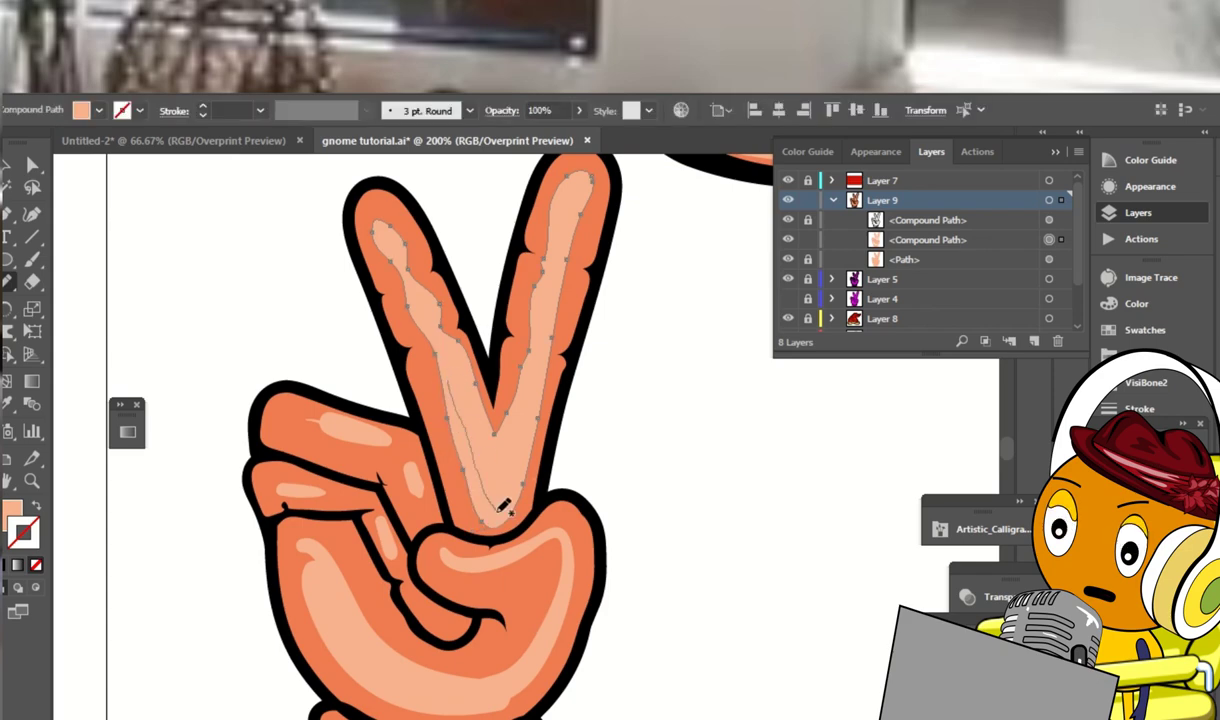
left_click_drag(499, 509, 500, 511)
scroll(600, 430, "down", 3)
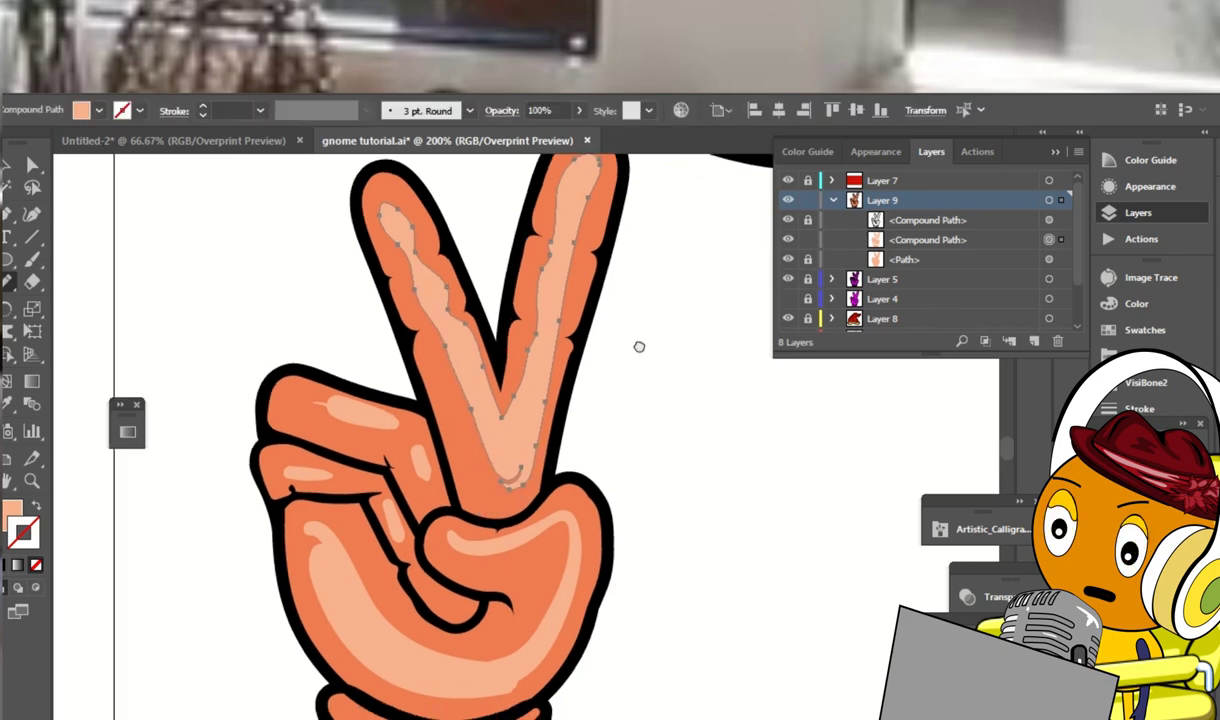
Widen and smooth the thumb highlight where it curves into the palm highlight with the Pencil tool
key("a")
left_click(592, 563)
left_click_drag(566, 562, 596, 495)
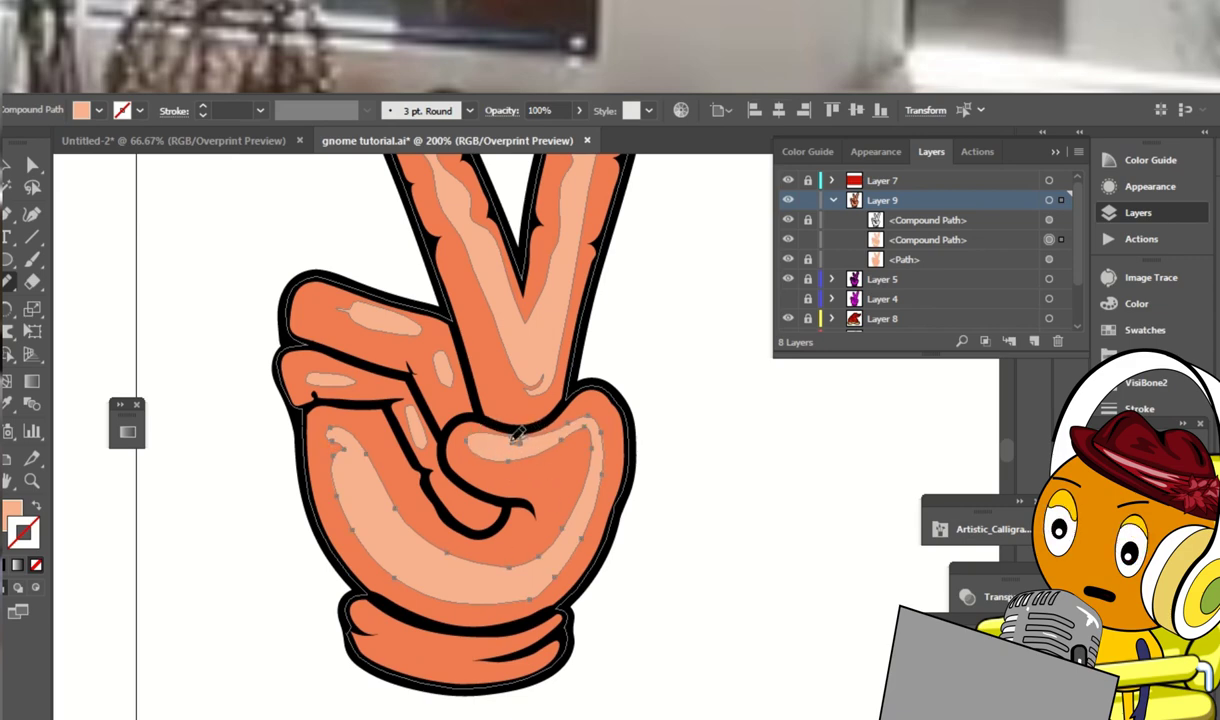
left_click_drag(620, 410, 515, 432)
left_click_drag(629, 421, 641, 391)
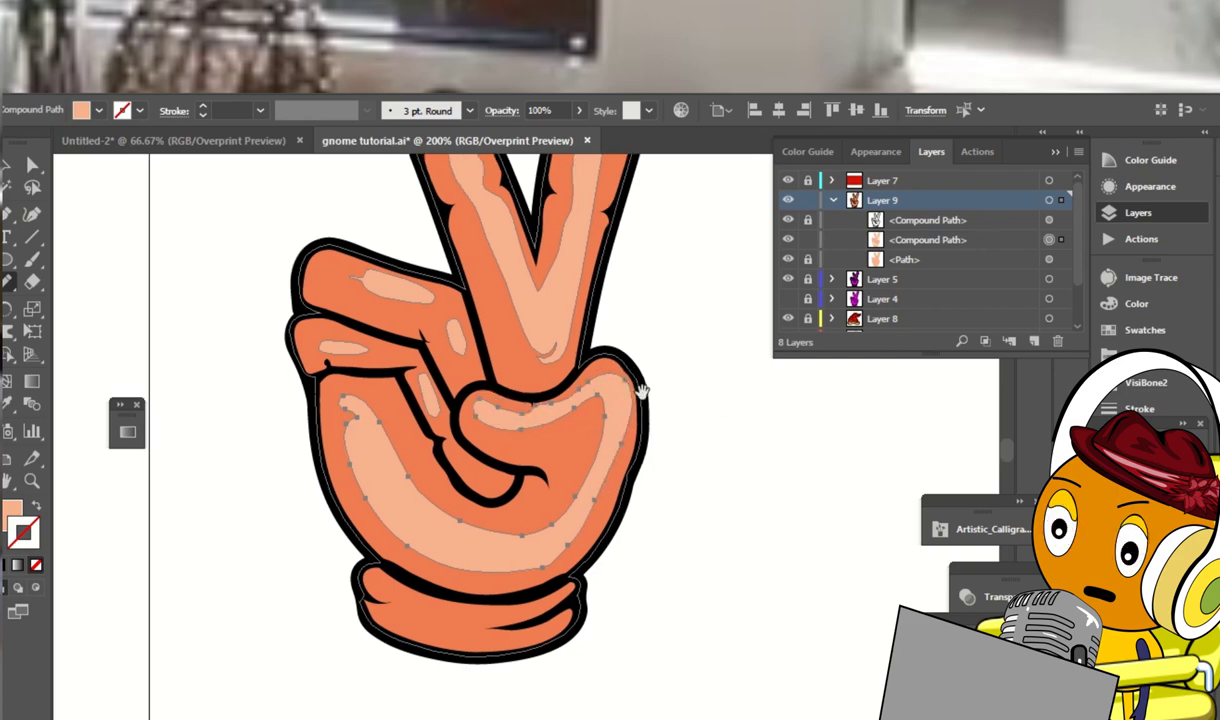
scroll(600, 430, "down", 2)
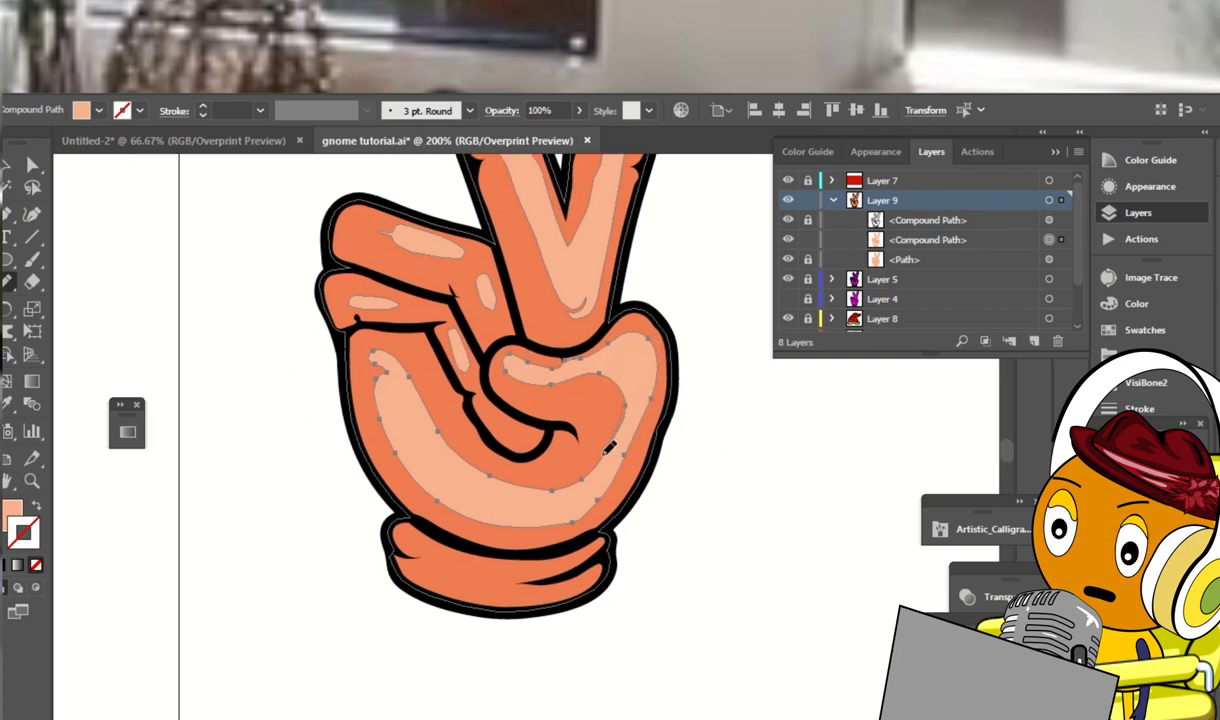
Redraw the palm highlight with a pointed bump beneath the thumb crease and split streaks at its upper end
mouse_move(566, 470)
left_mouse_down()
mouse_move(525, 460)
mouse_move(500, 518)
left_mouse_up()
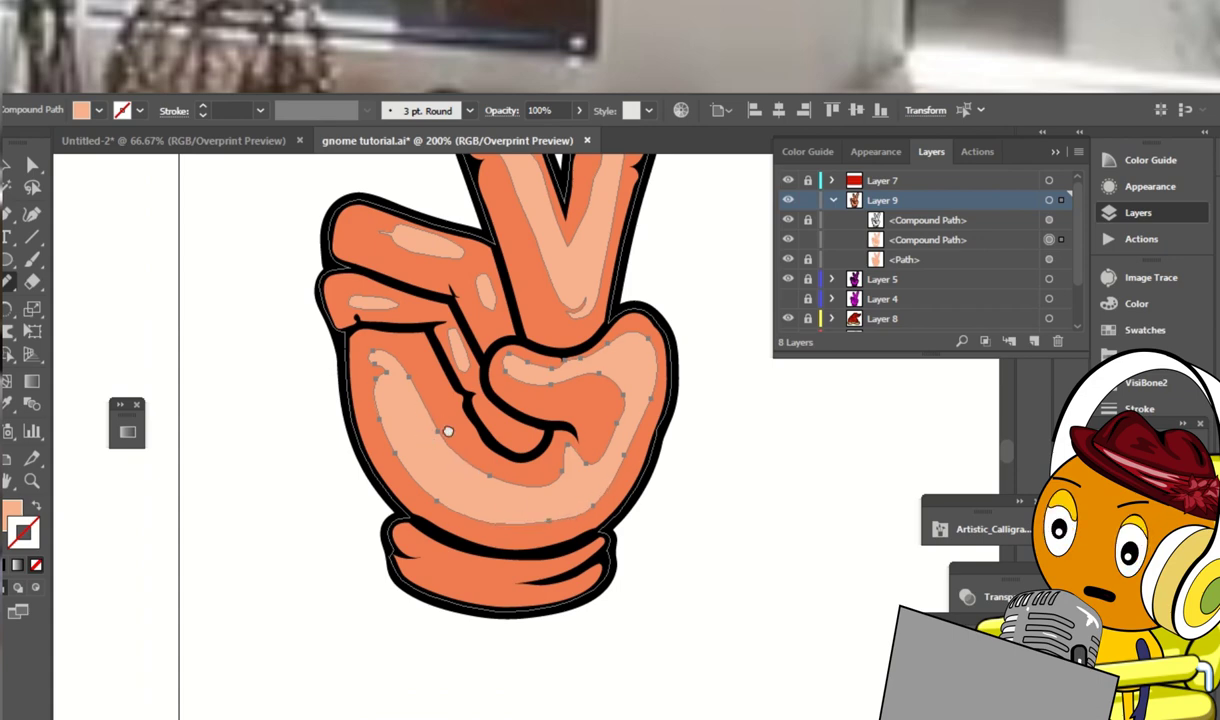
scroll(455, 415, "up", 2)
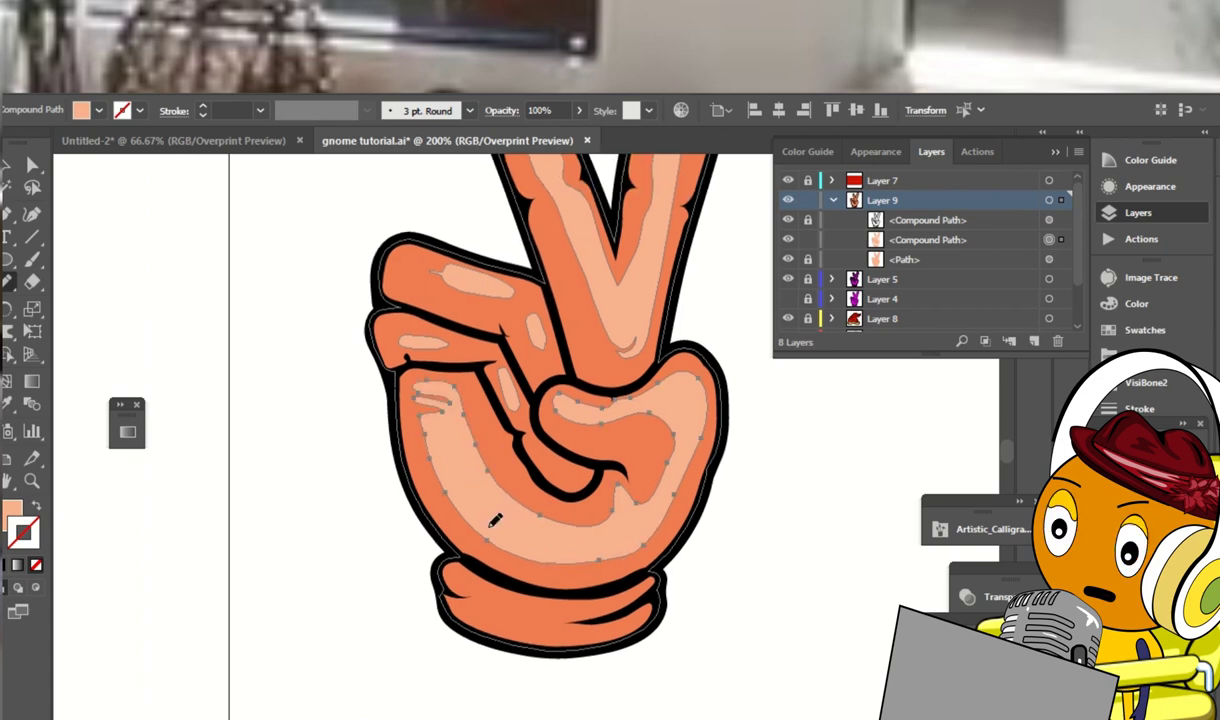
left_click(830, 509, "ctrl")
key("ctrl+minus")
key("ctrl+minus")
key("ctrl+plus")
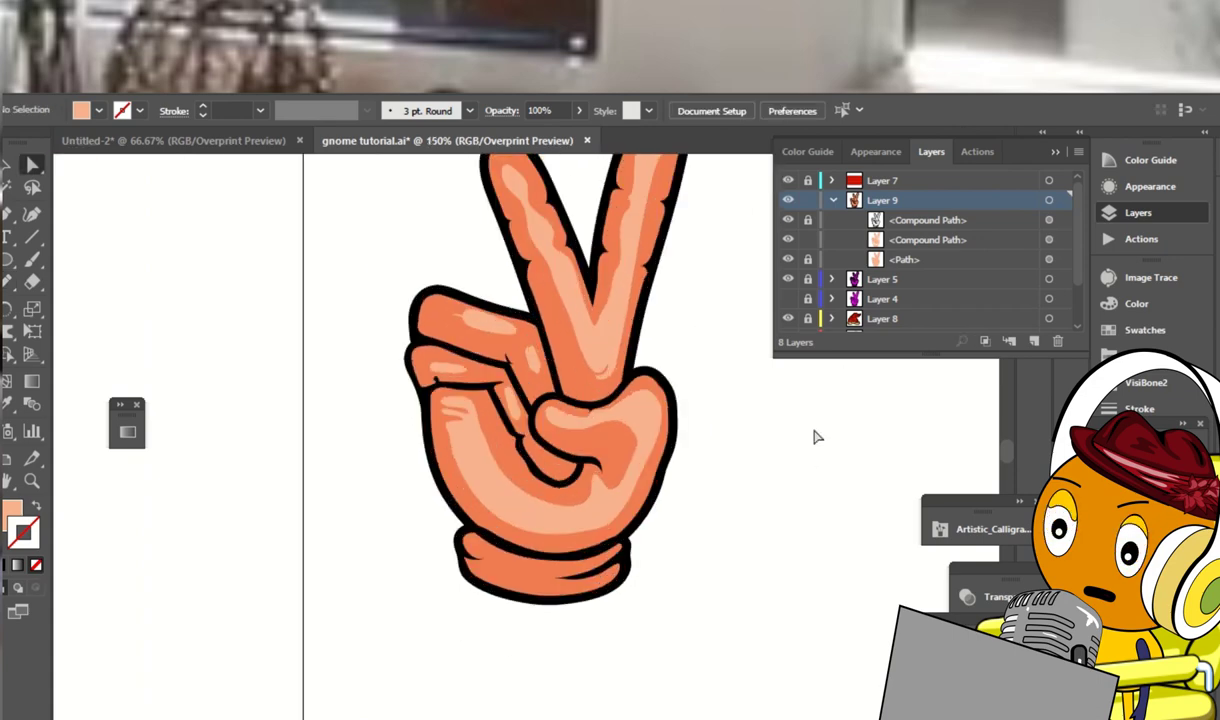
left_click(33, 284)
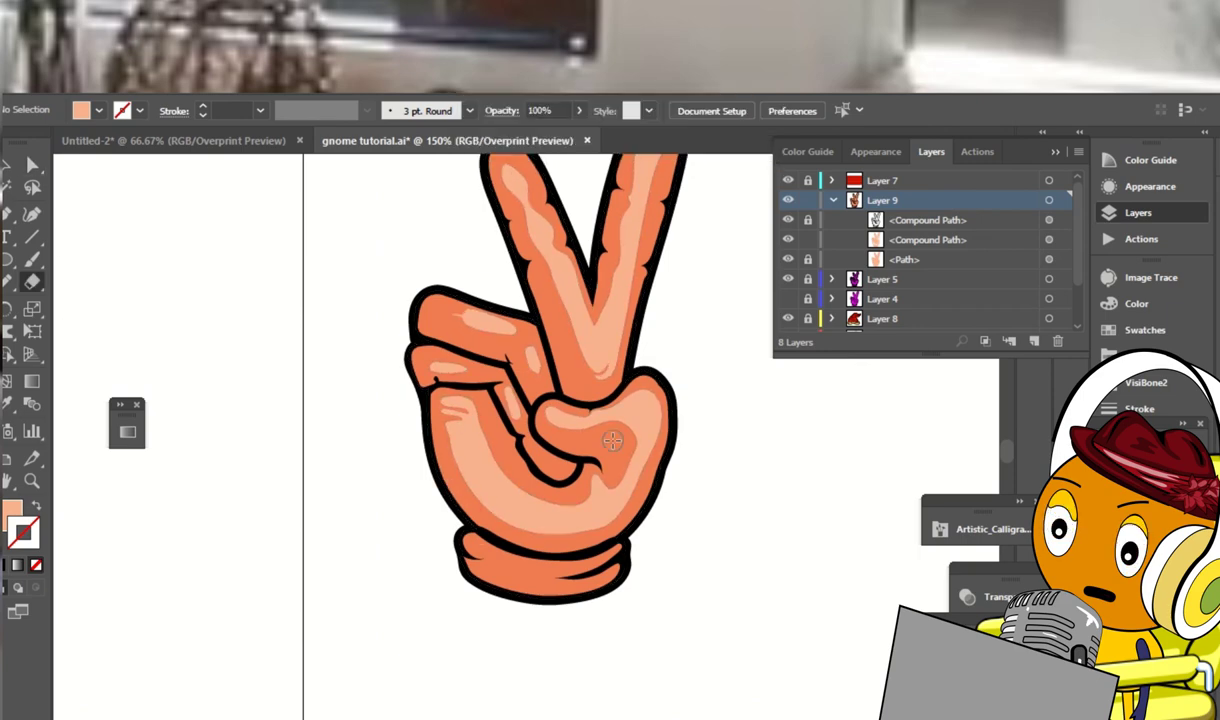
key("ctrl+plus")
key("ctrl+plus")
scroll(537, 441, "down", 1)
left_click_drag(392, 530, 518, 572)
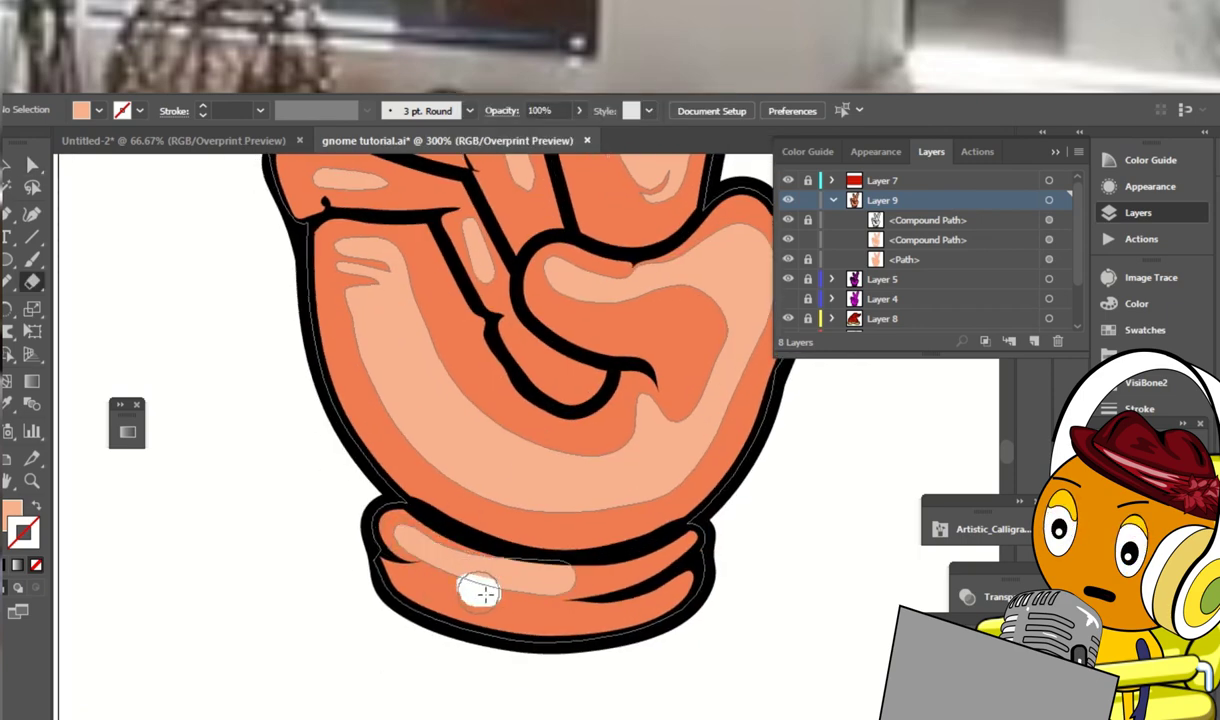
Set the Eraser size to 5 pt and carve the wrist cuff highlight into thin streaks that follow the cuff's creases
double_click(33, 284)
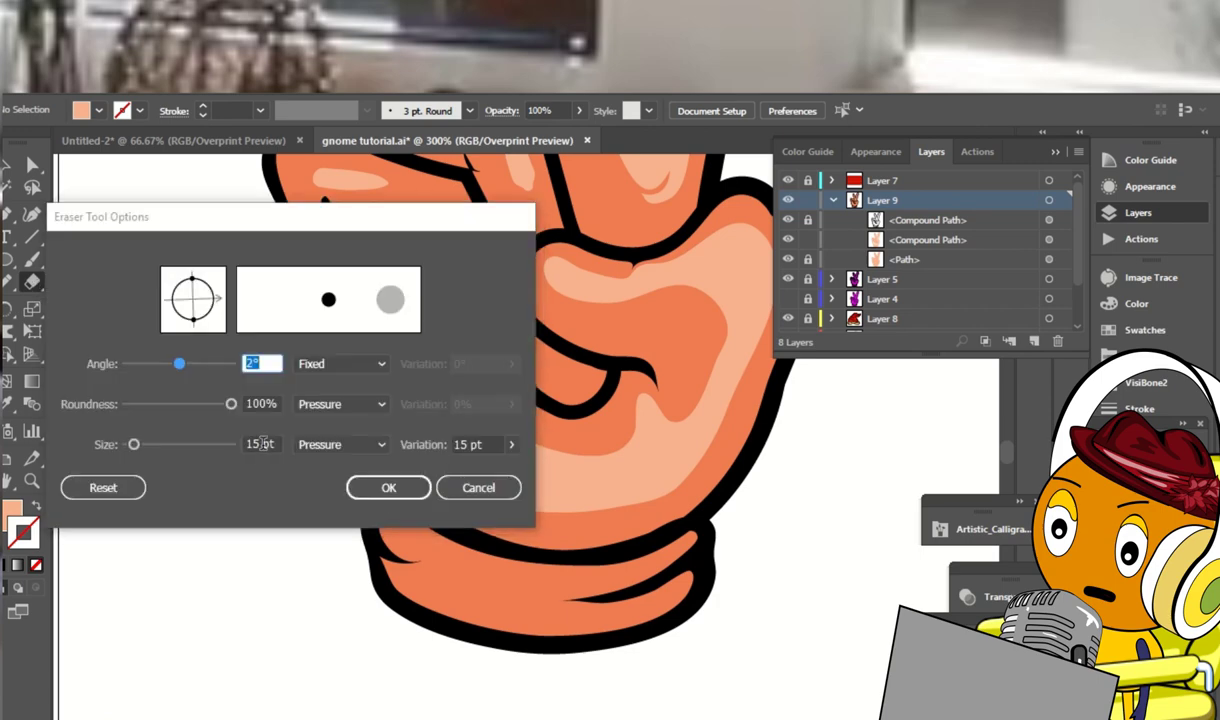
key("Tab")
key("Tab")
type("5")
left_click(397, 492)
mouse_move(395, 530)
left_mouse_down()
mouse_move(435, 552)
mouse_move(517, 575)
mouse_move(568, 582)
mouse_move(620, 565)
left_mouse_up()
mouse_move(508, 581)
left_mouse_down()
mouse_move(450, 601)
mouse_move(415, 583)
left_mouse_up()
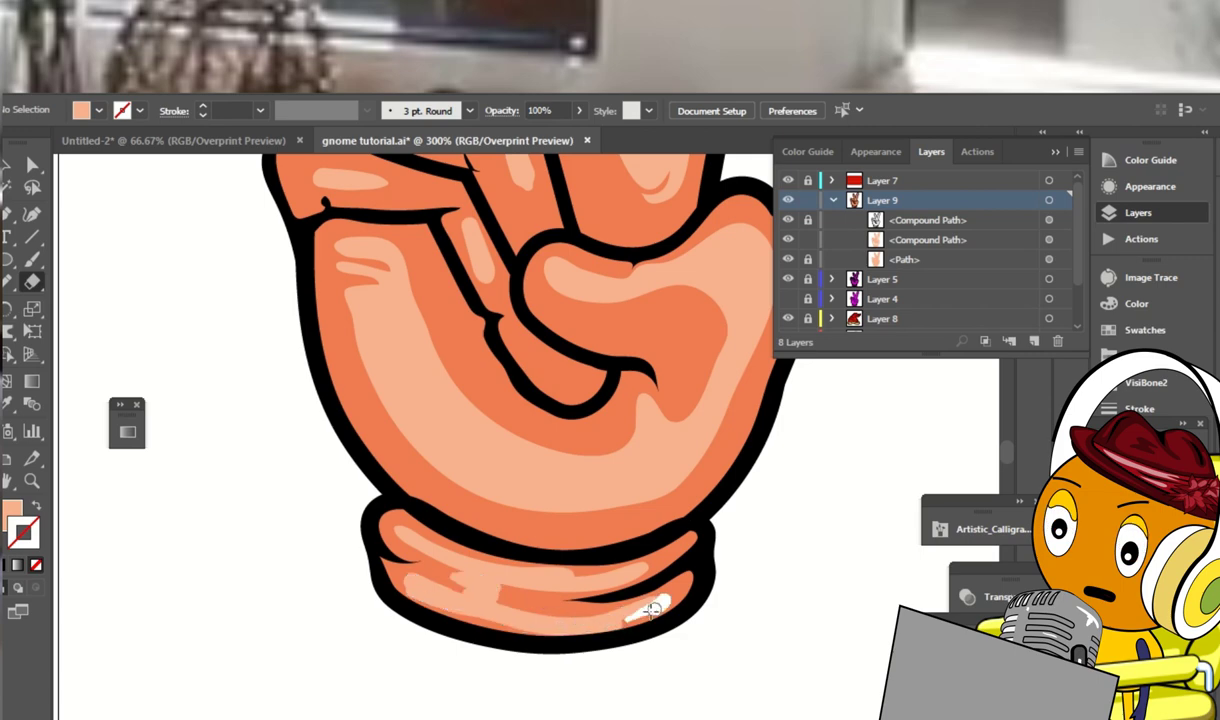
left_click_drag(652, 608, 632, 612)
left_click_drag(530, 582, 515, 588)
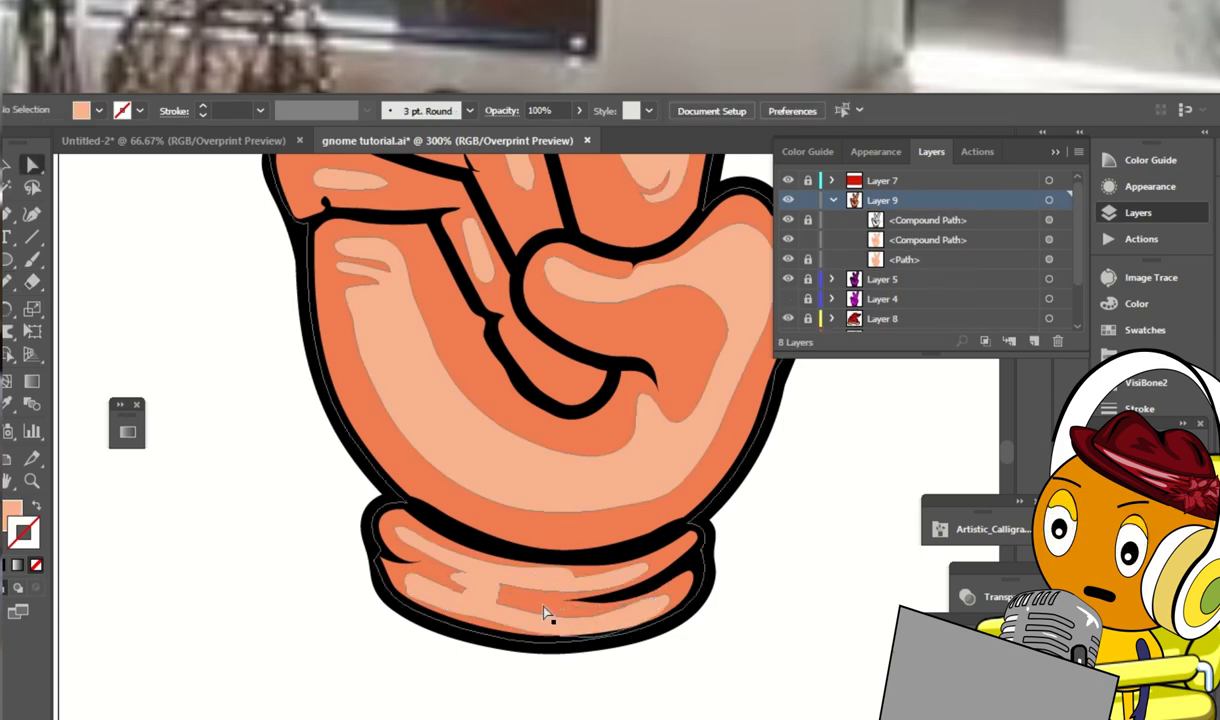
Refine the edges of the wrist cuff highlight with the Pencil tool and deselect it
left_click_drag(630, 575, 476, 563)
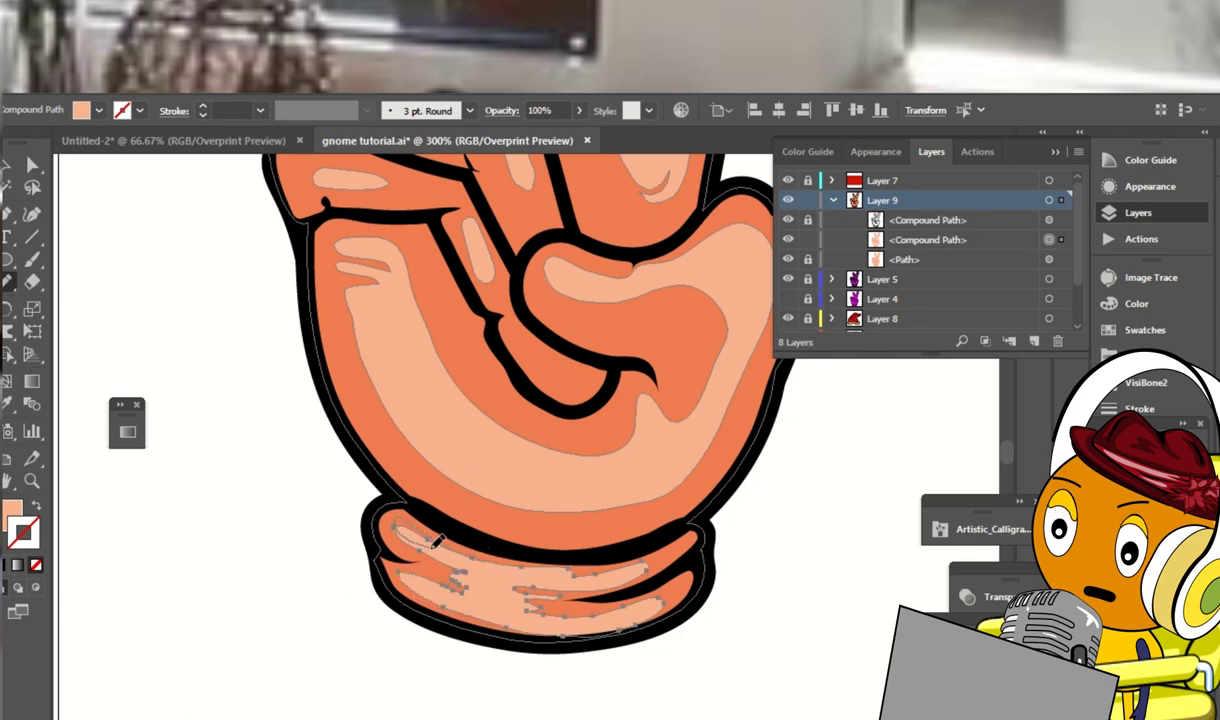
key("v")
left_click(866, 517)
key("ctrl+1")
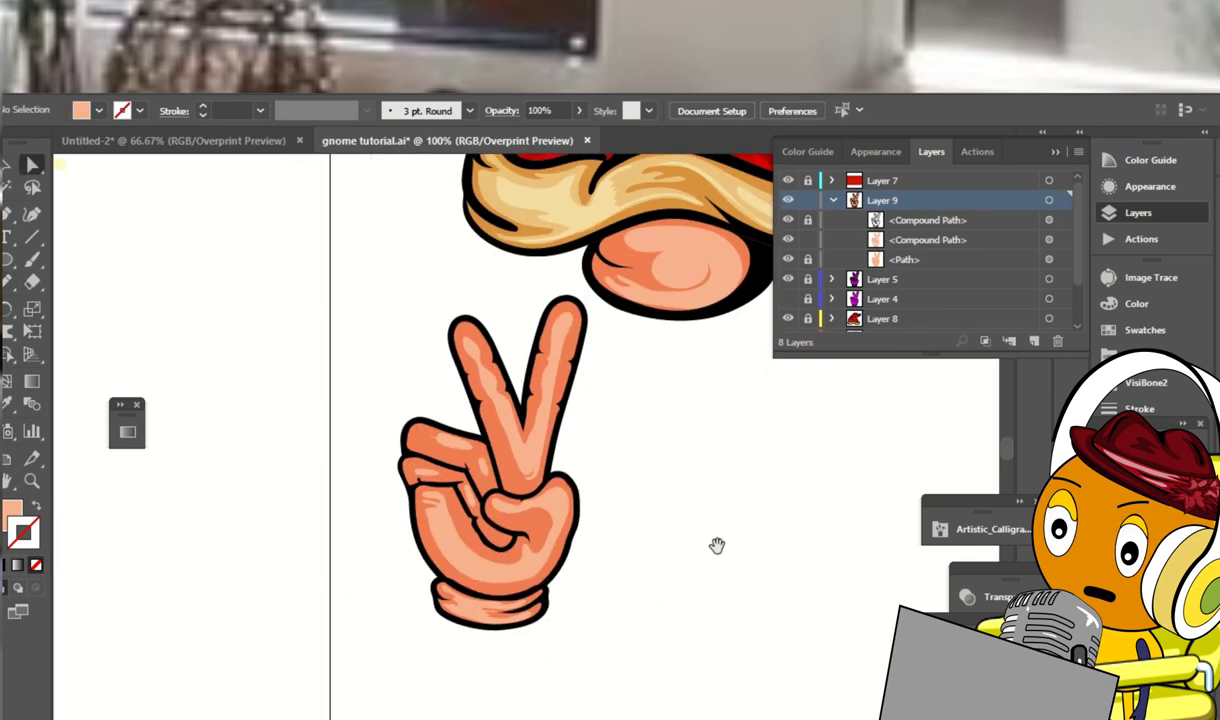
Change the fill of the hand's base shape to bright red, keeping its stroke at none
left_click(515, 448)
left_click(1140, 382)
left_click(1018, 325)
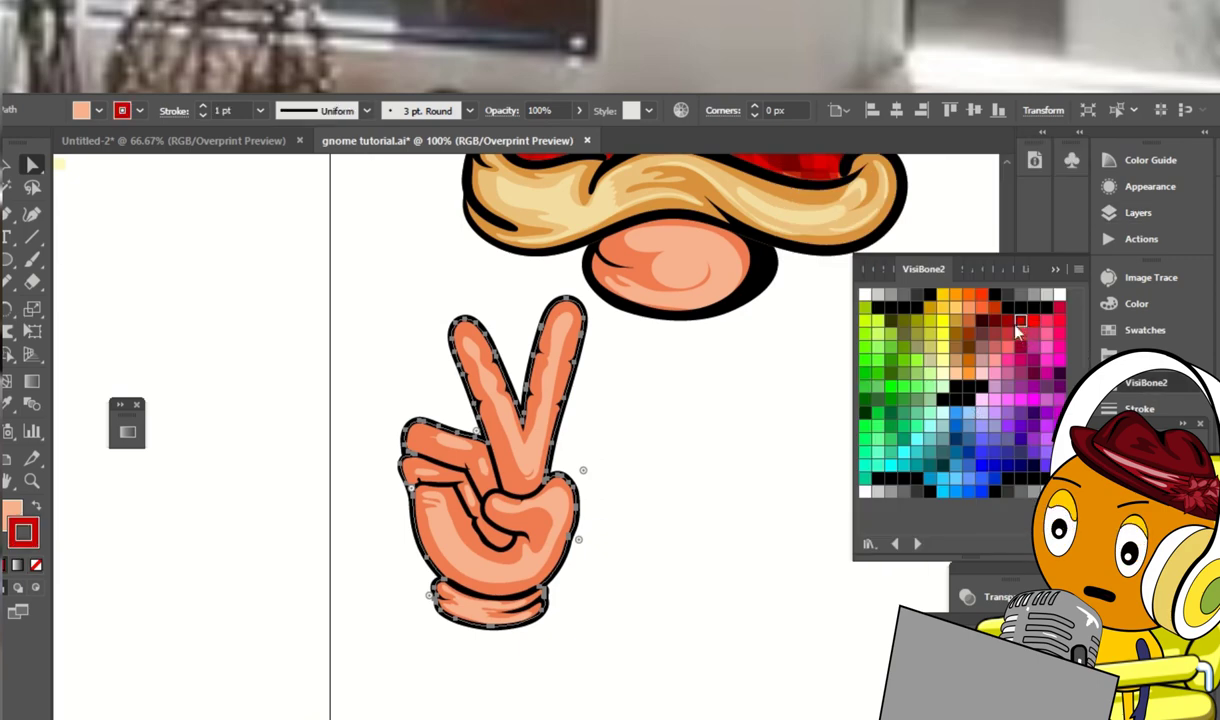
key("ctrl+z")
left_click(1145, 330)
key("x")
left_click(1145, 330)
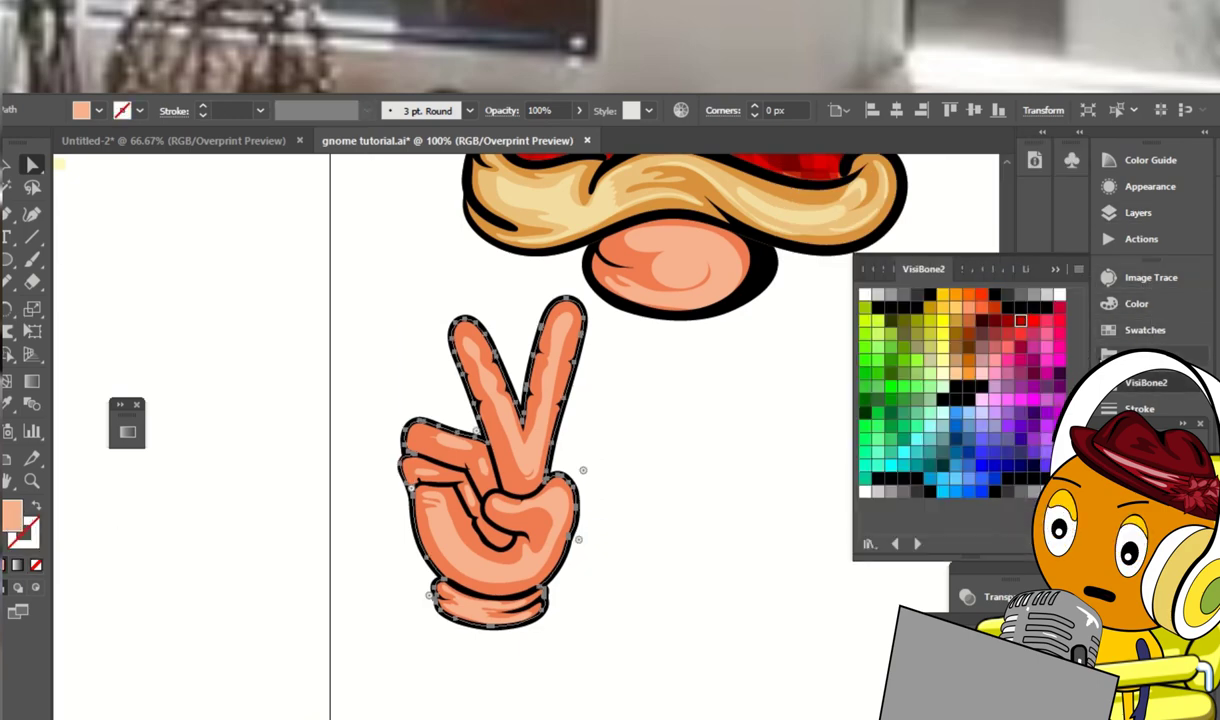
left_click(1033, 320)
left_click(684, 429)
key("ctrl+a")
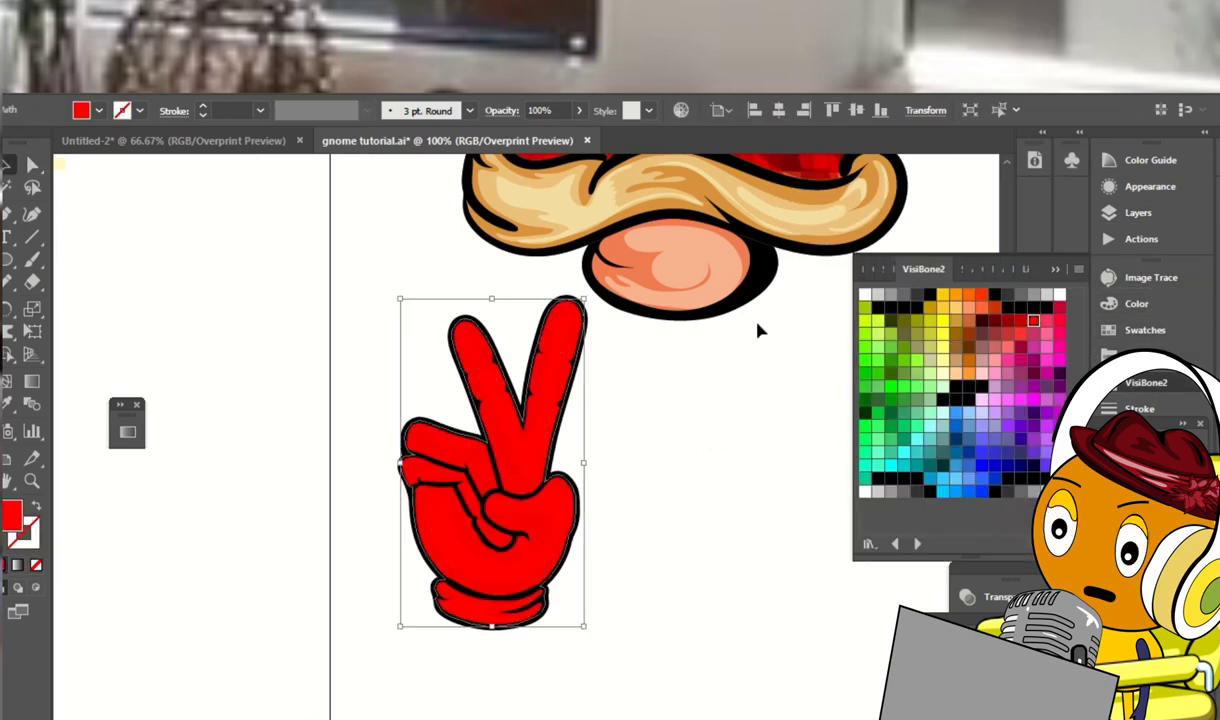
Recolour the middle compound path over the red hand with a grey-brown swatch
left_click(1138, 212)
left_click(1049, 239)
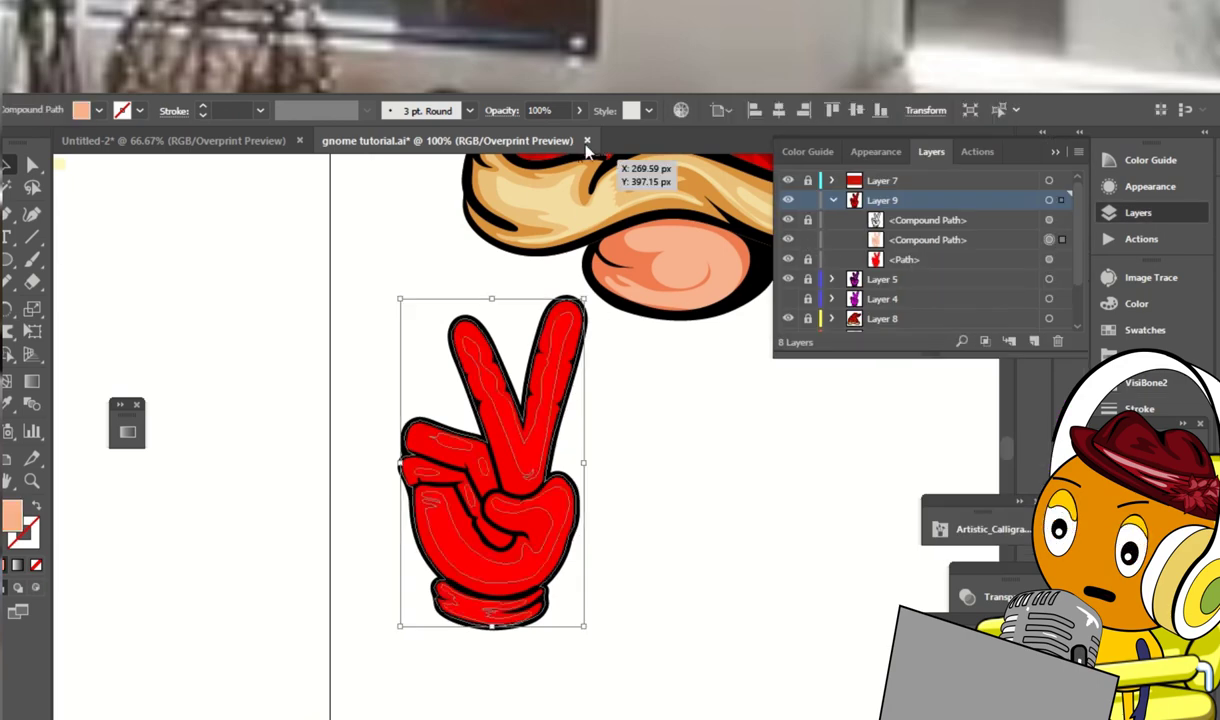
left_click(1145, 330)
left_click(884, 355)
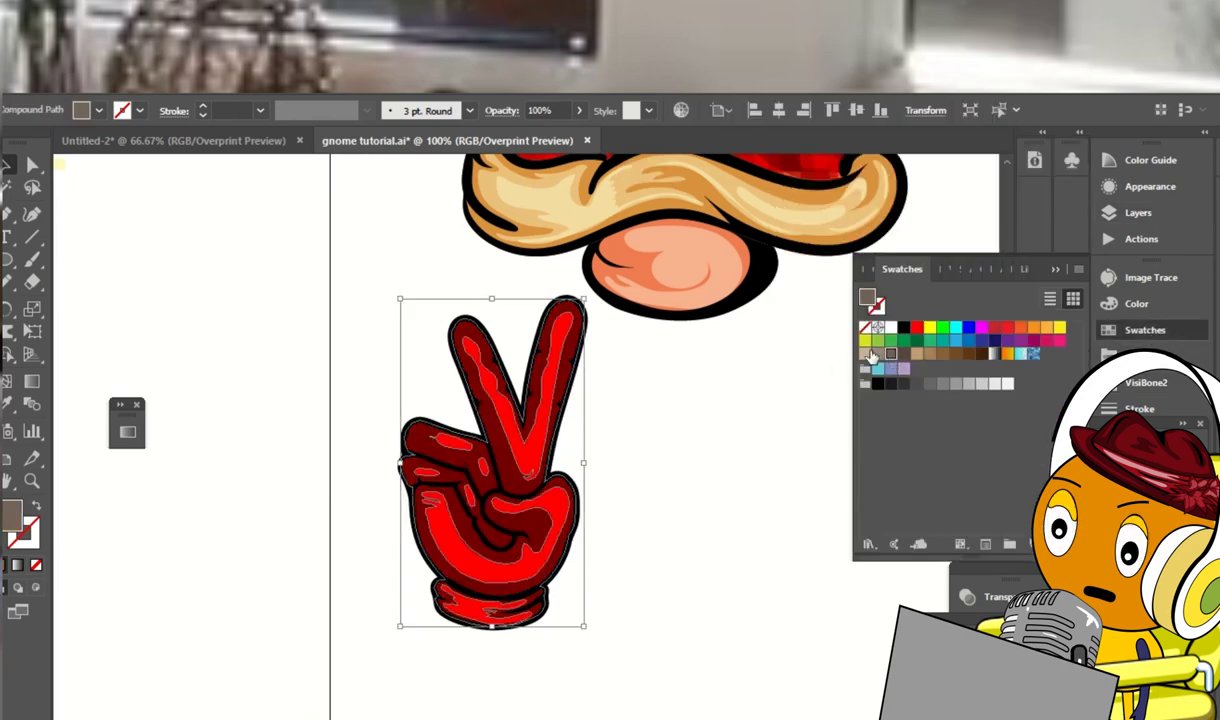
left_click(822, 412)
key("ctrl+minus")
key("ctrl+minus")
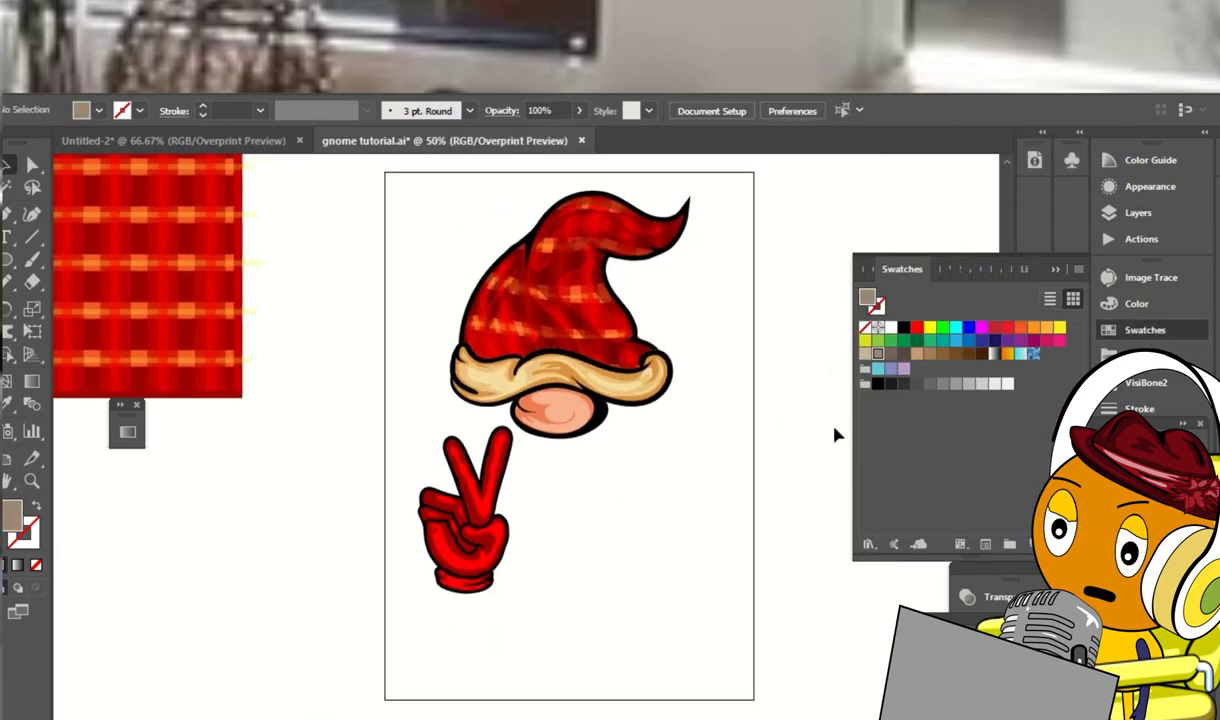
Smooth the bright red highlight on the uppermost folded finger with the Pencil tool
left_click(1140, 213)
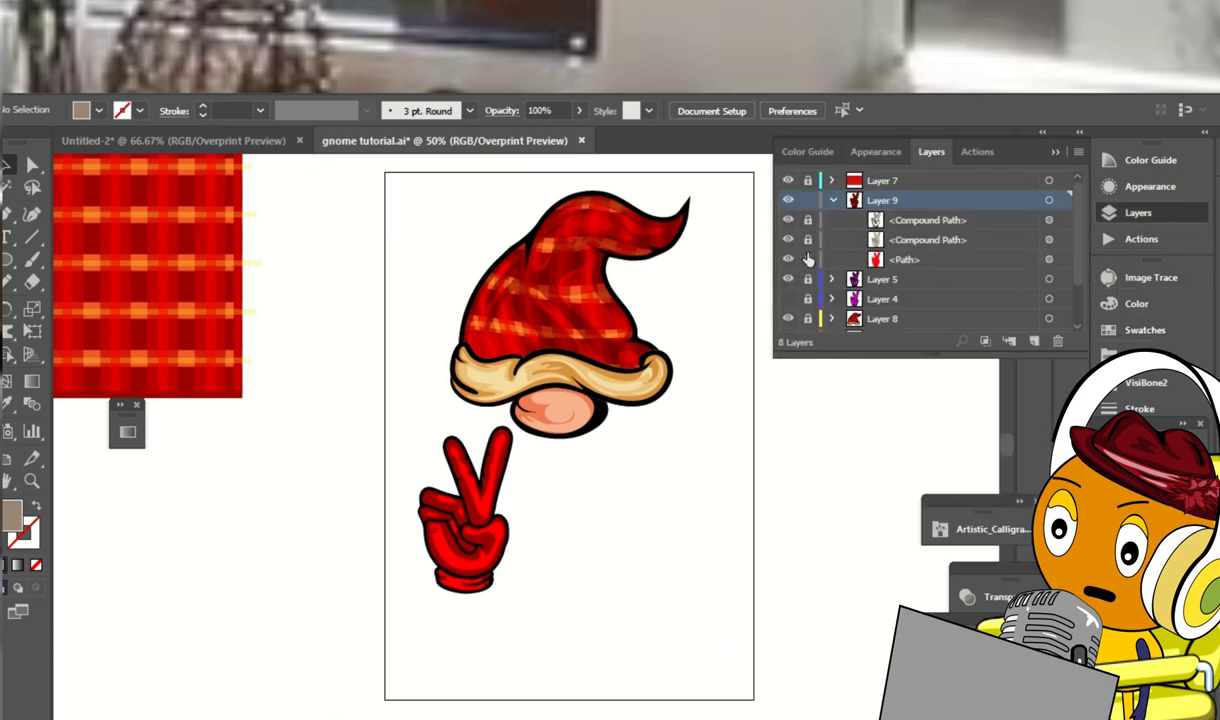
key("ctrl+plus")
key("ctrl+plus")
key("ctrl+minus")
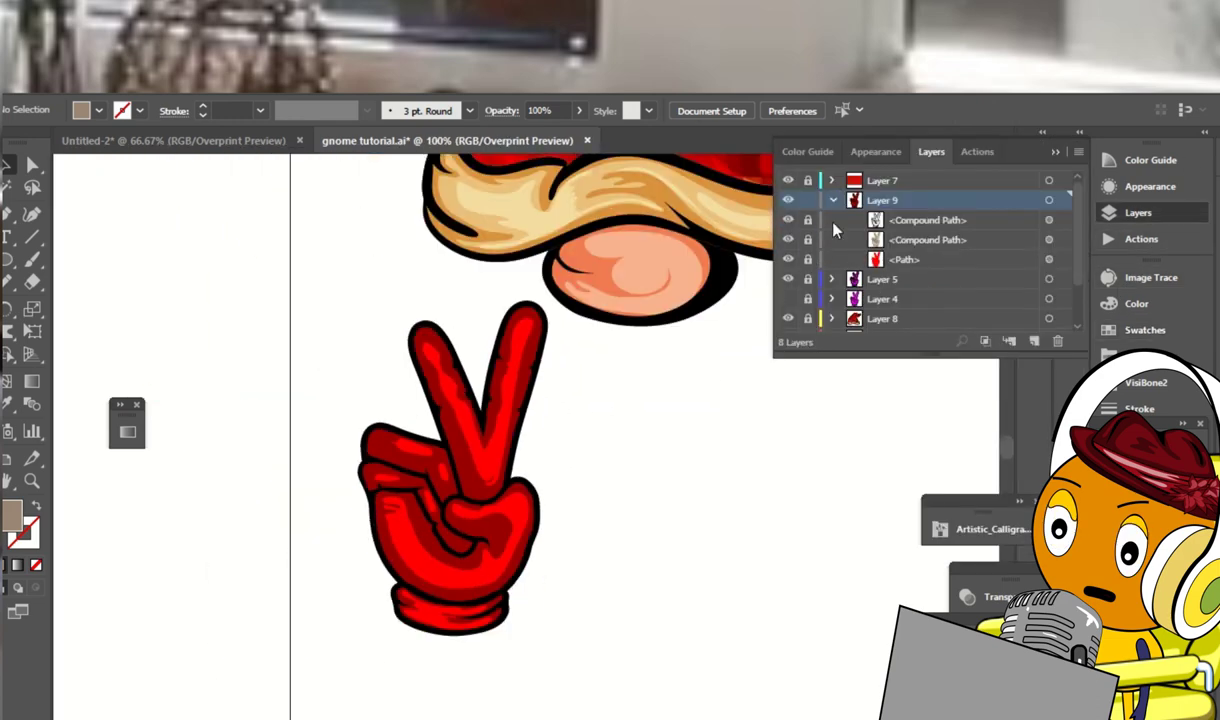
left_click(376, 469)
key("ctrl+plus")
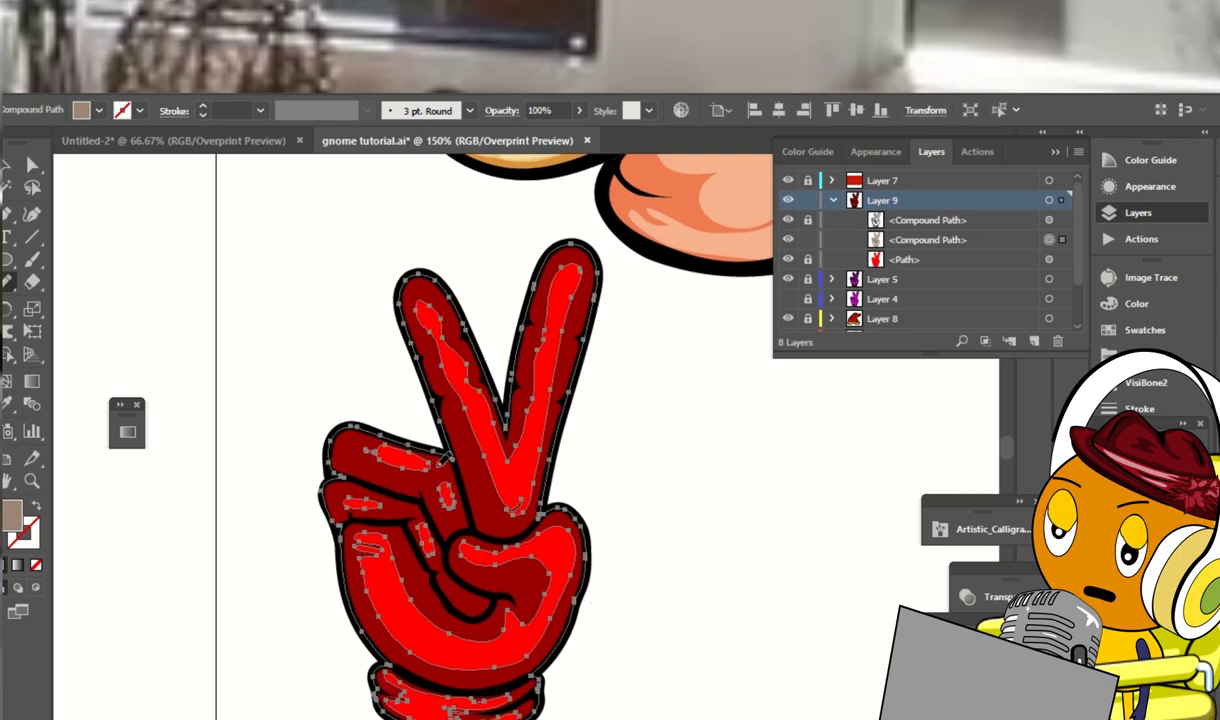
left_click(354, 441)
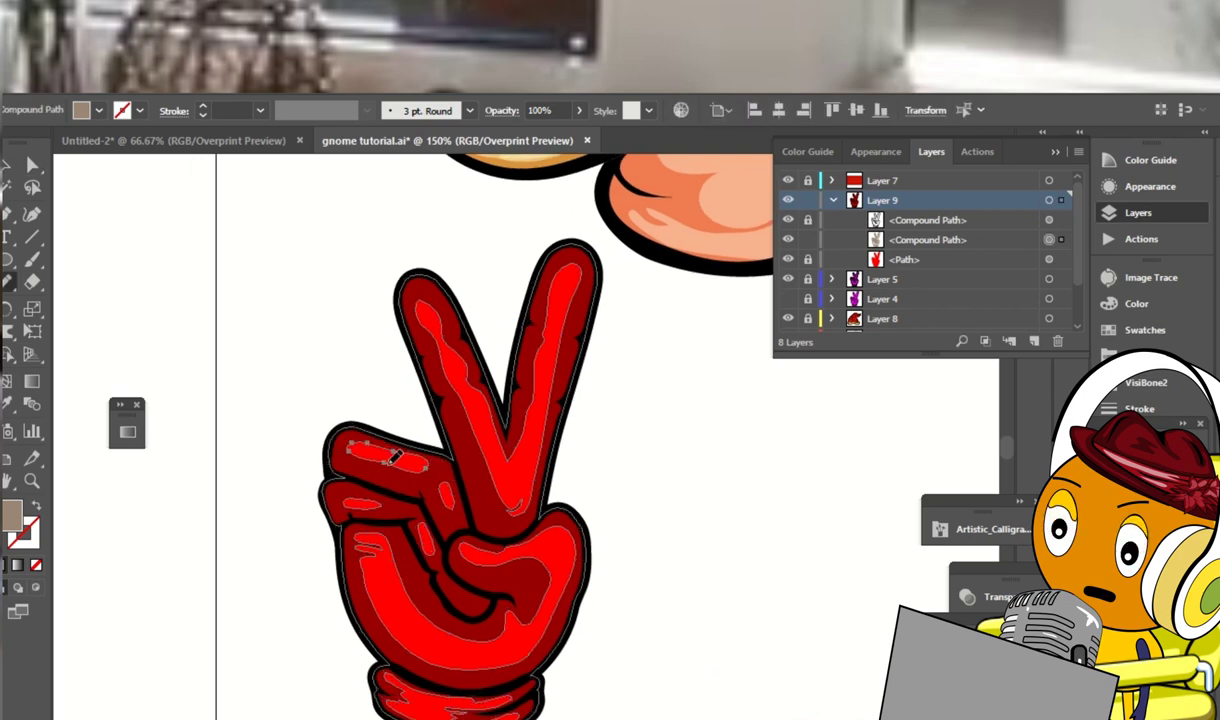
left_click(440, 450)
Smooth the small highlights beside the finger creases and on the lower folded finger with the Pencil tool
left_click(452, 488)
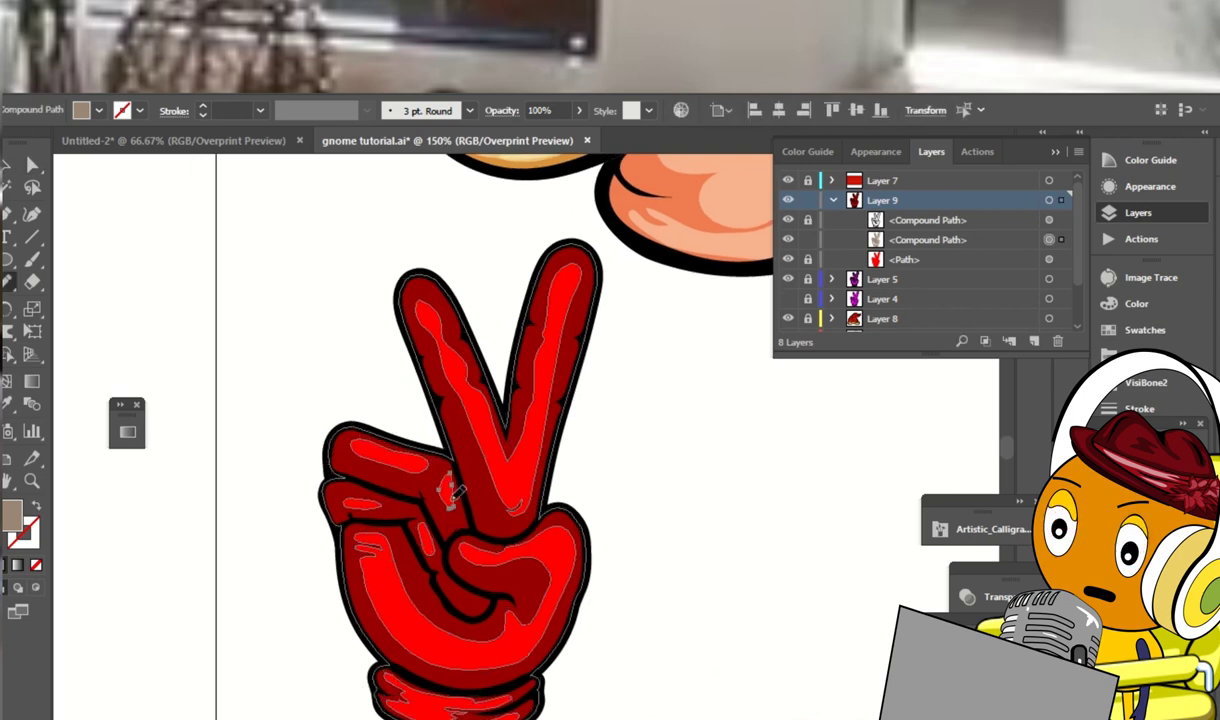
left_click(440, 548)
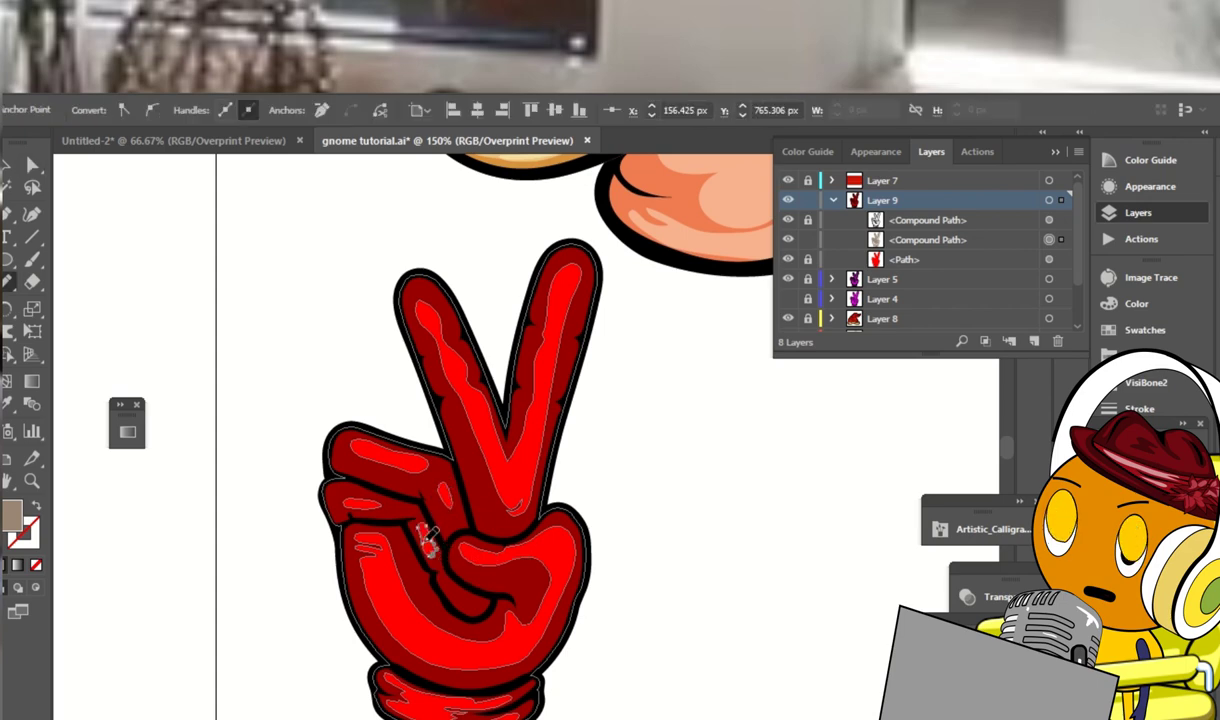
left_click(397, 496)
left_click_drag(340, 487, 380, 497)
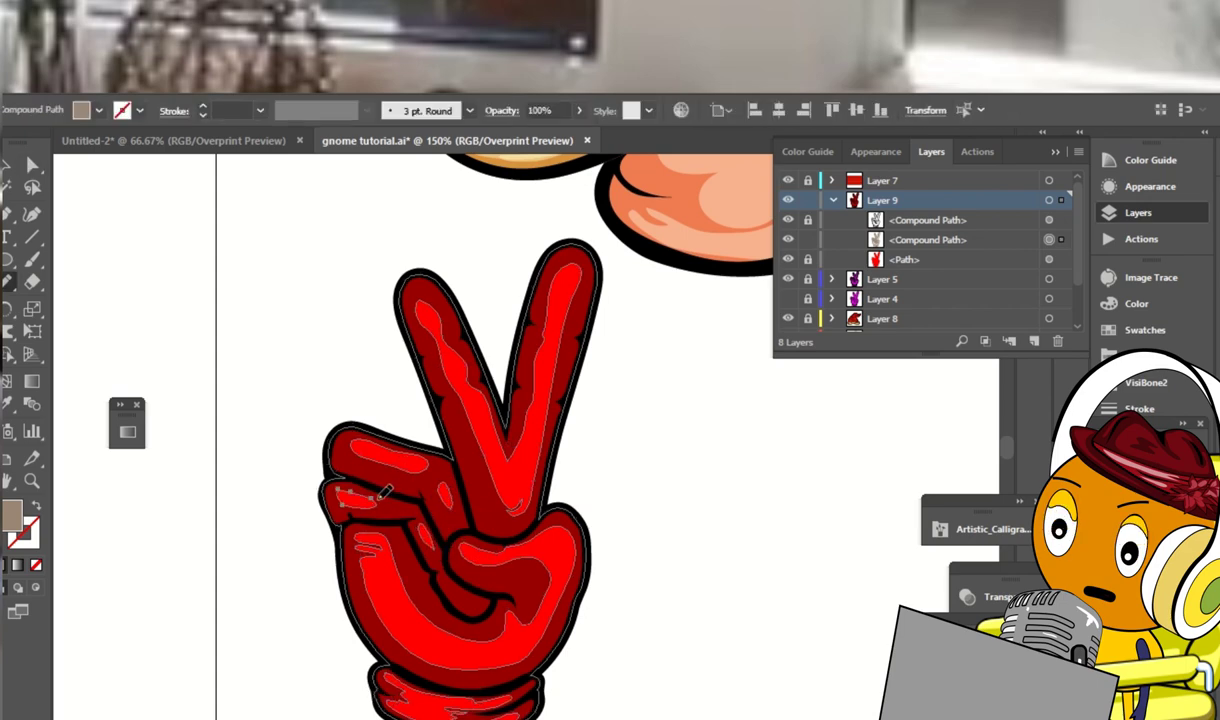
left_click(675, 469, "ctrl")
Lock the shading path and set up the Paintbrush tool with a white 3 pt stroke
key("ctrl+minus")
key("ctrl+minus")
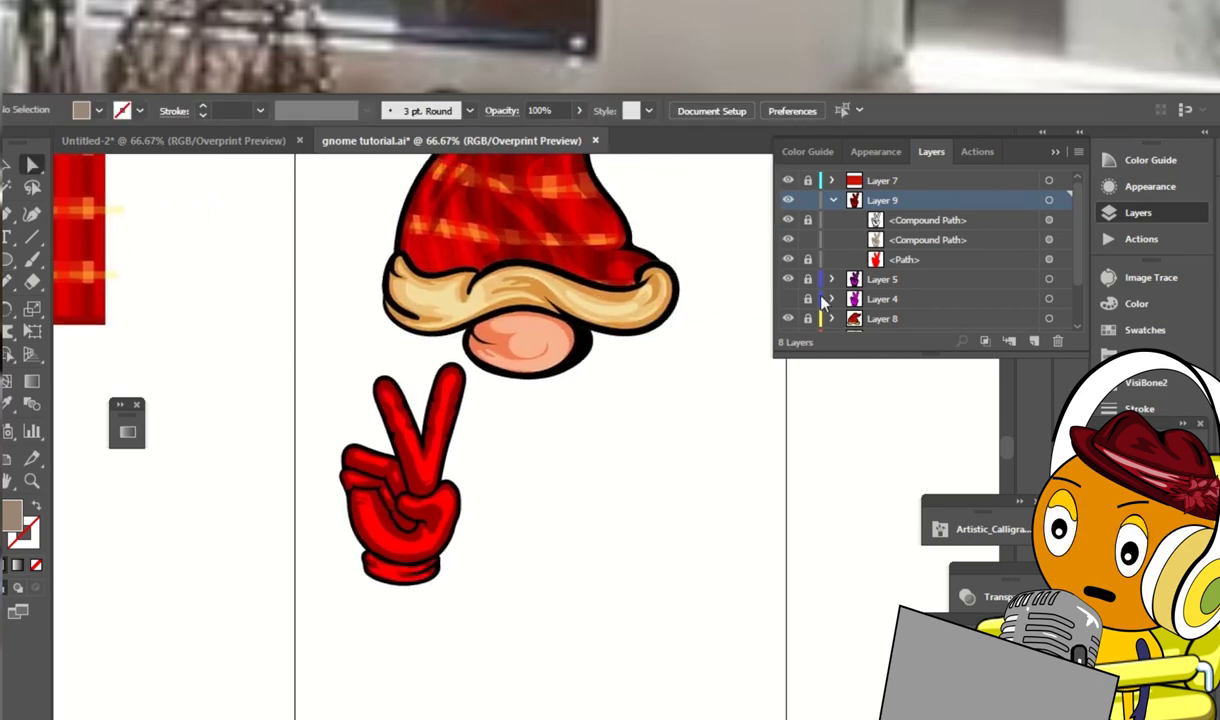
left_click(808, 222)
left_click(1130, 328)
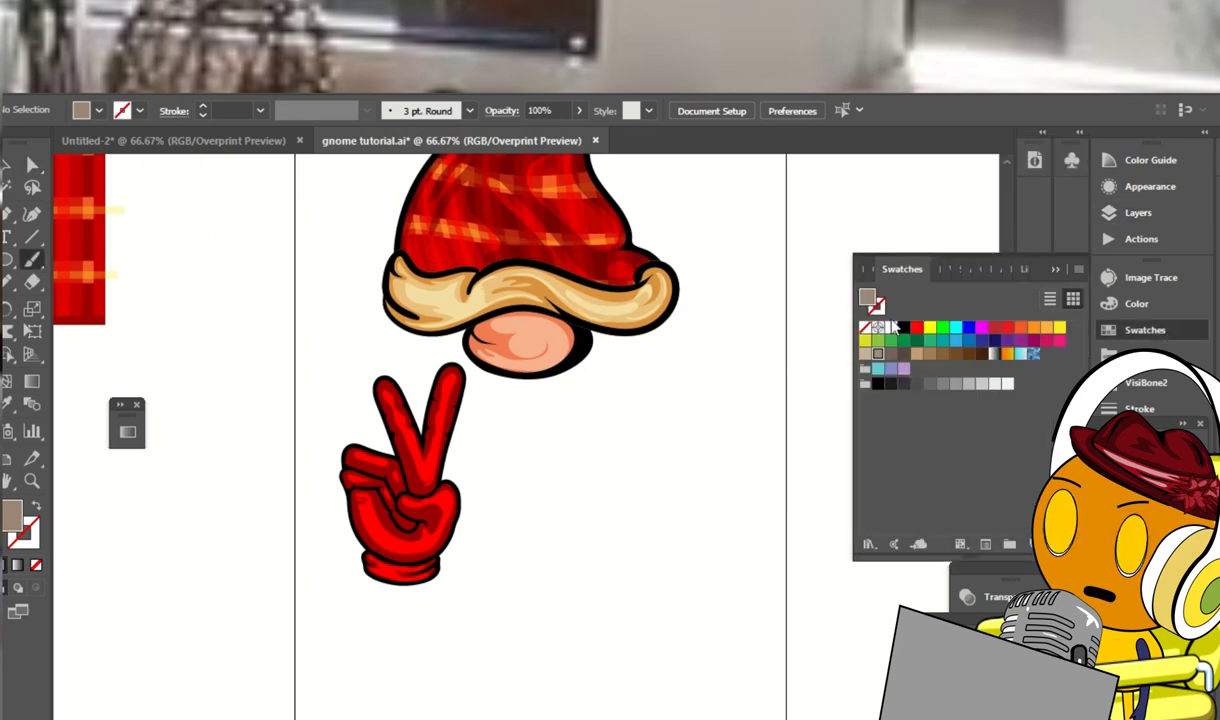
left_click(891, 326)
left_click(501, 110)
left_click(260, 110)
left_click(283, 240)
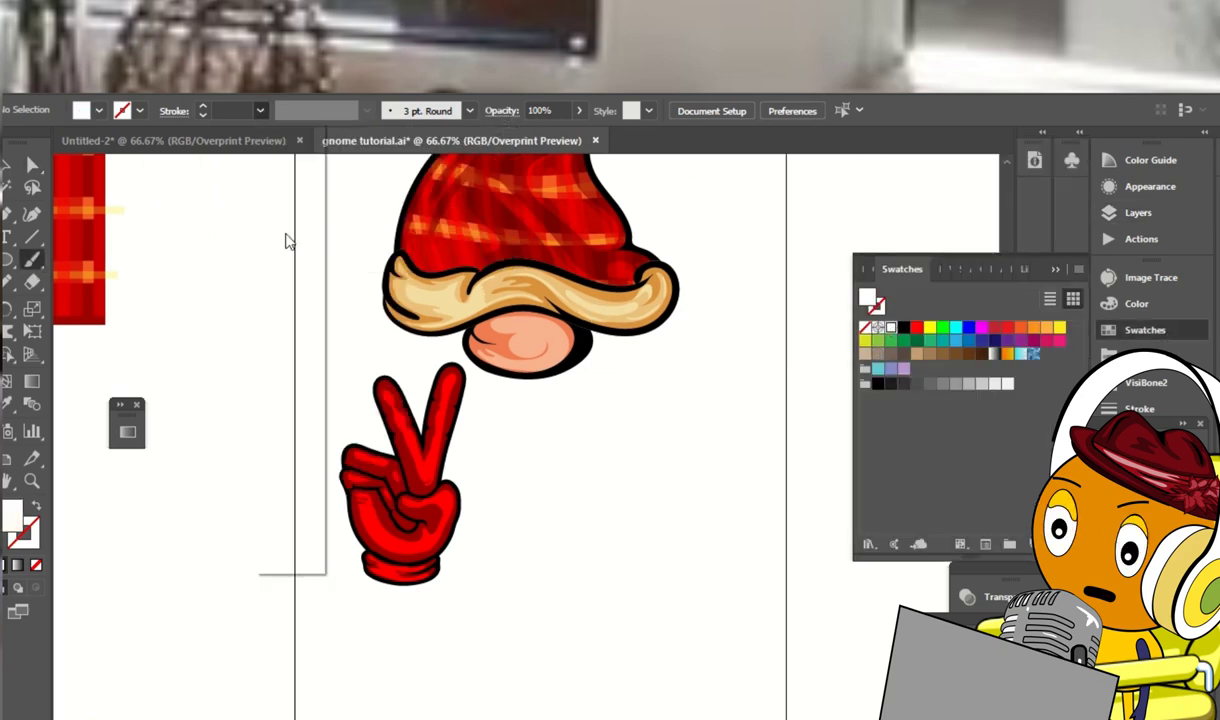
left_click(27, 539)
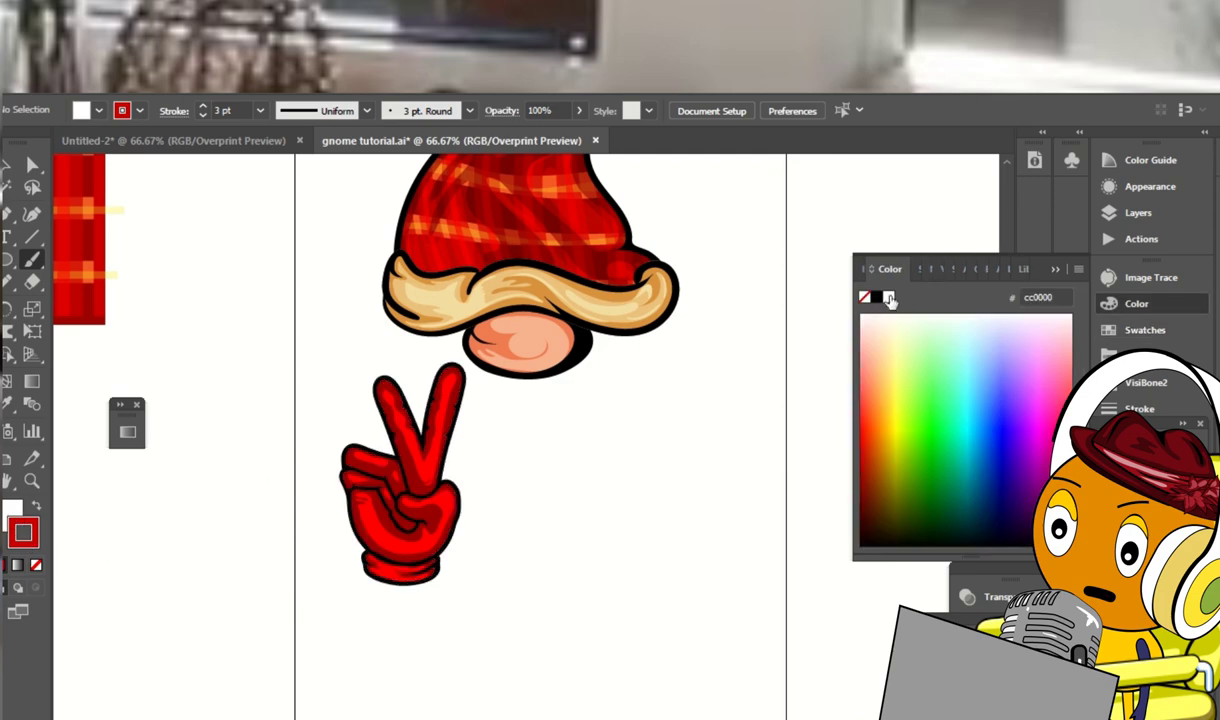
key("slash")
key("shift+x")
Paint short white glints along both raised fingers, from the fingertips down to the V
key("ctrl+equal")
key("ctrl+equal")
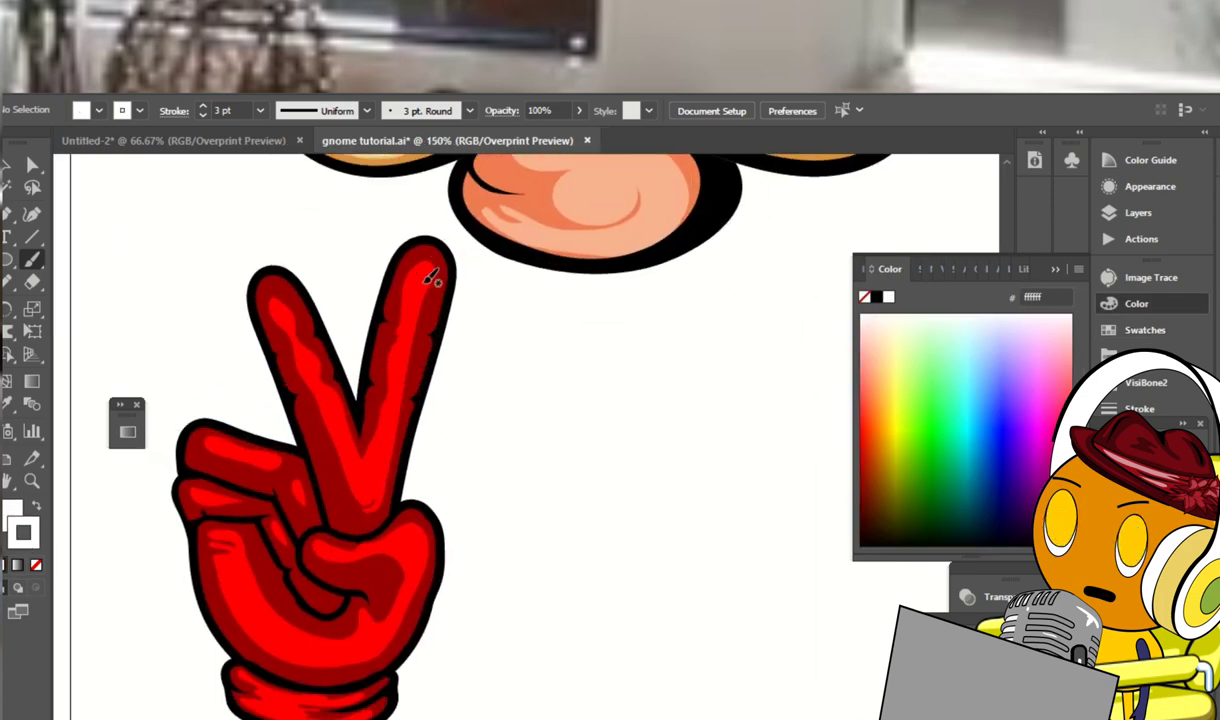
left_click_drag(420, 273, 414, 297)
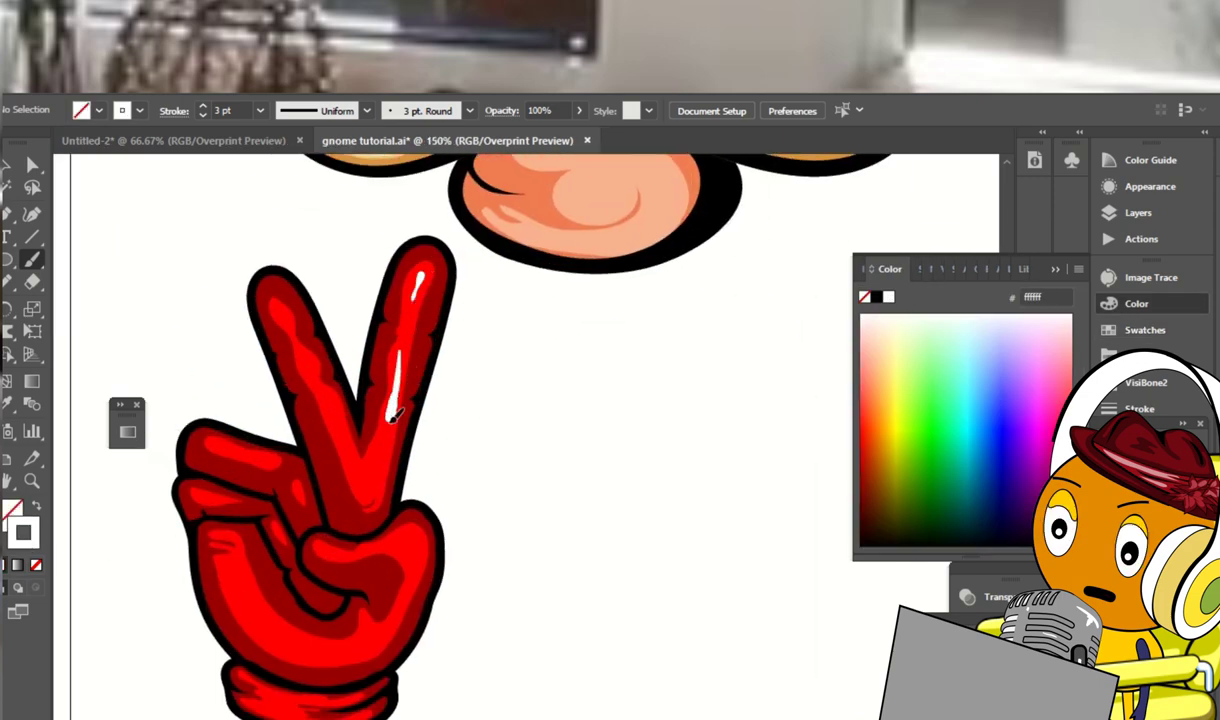
left_click_drag(328, 393, 350, 476)
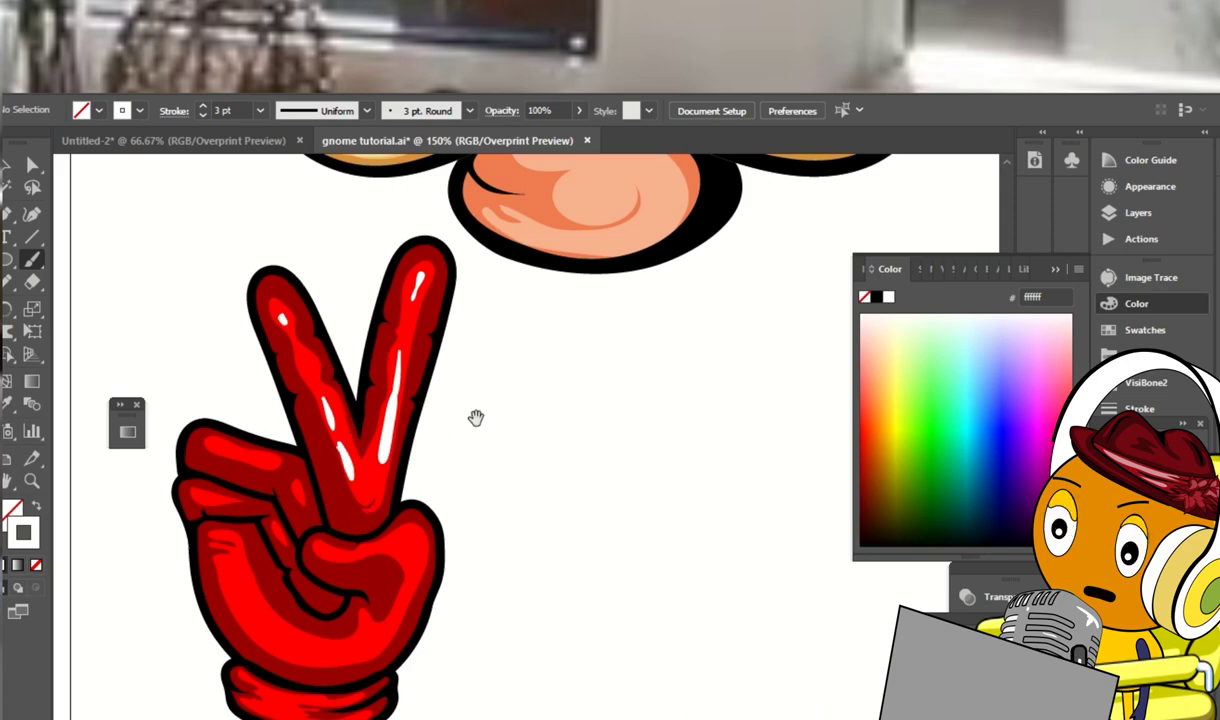
Paint curved white glints along the thumb and lower palm, and add short strokes on the wrist cuff
left_click_drag(475, 418, 487, 354)
mouse_move(437, 505)
left_mouse_down()
mouse_move(400, 558)
mouse_move(340, 565)
mouse_move(252, 522)
left_mouse_up()
left_click_drag(464, 489, 509, 371)
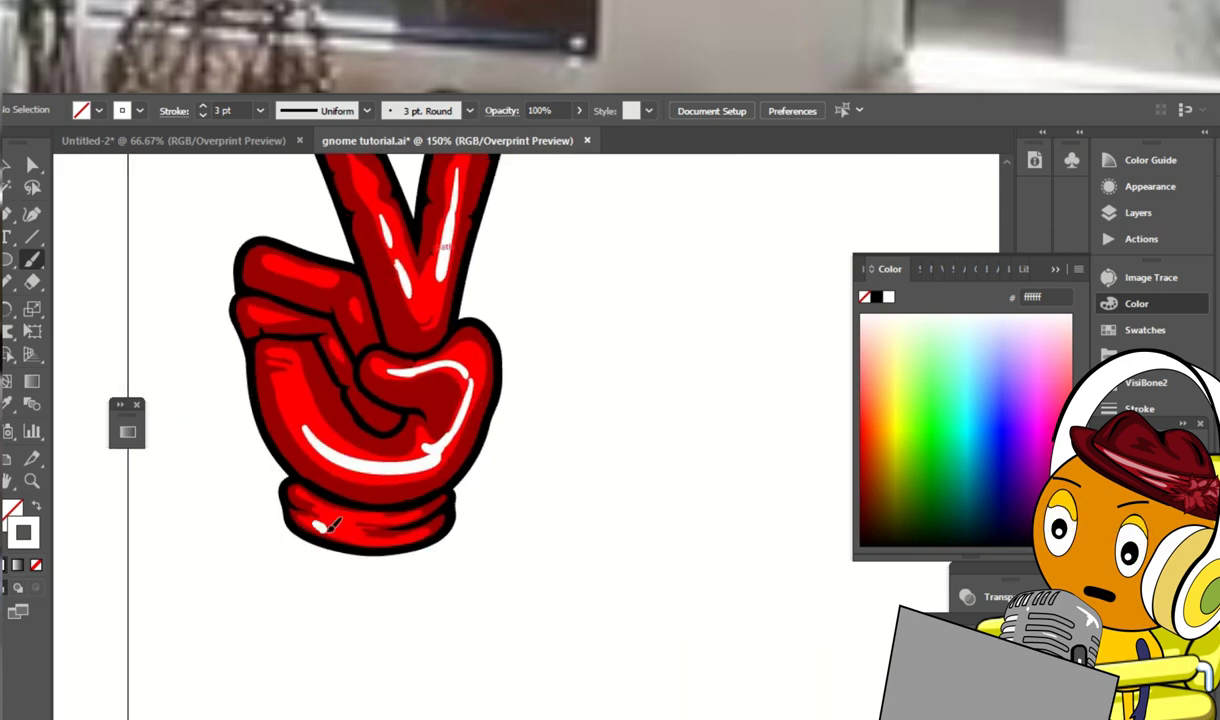
left_click_drag(320, 523, 321, 515)
left_click_drag(368, 425, 407, 482)
Reduce the brush stroke to 1 pt and paint thin white glints along the two folded fingers
left_click(469, 110)
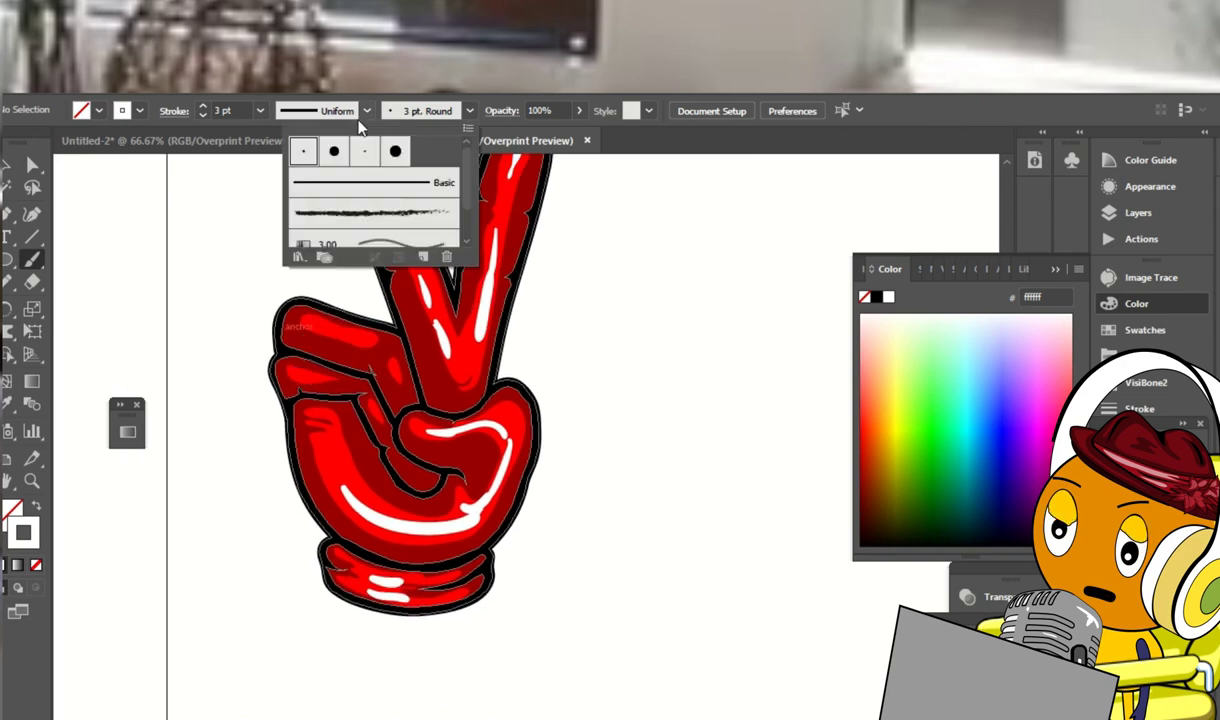
left_click(260, 110)
left_click(305, 192)
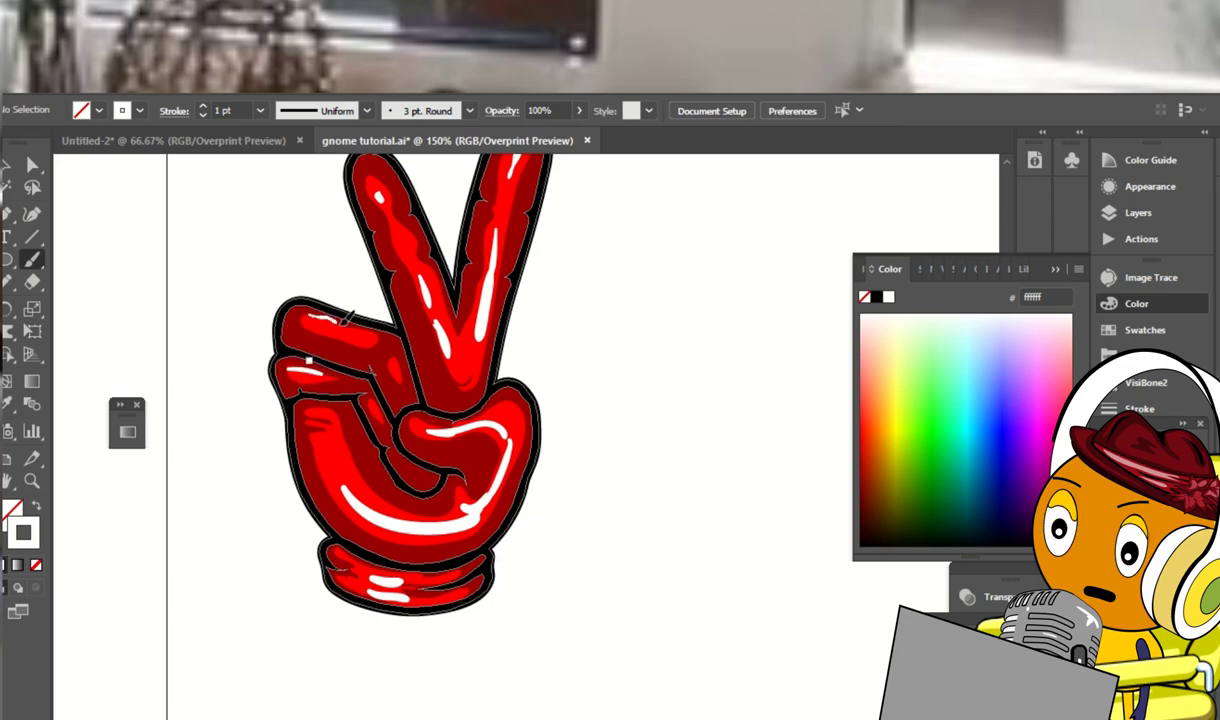
key("ctrl+z")
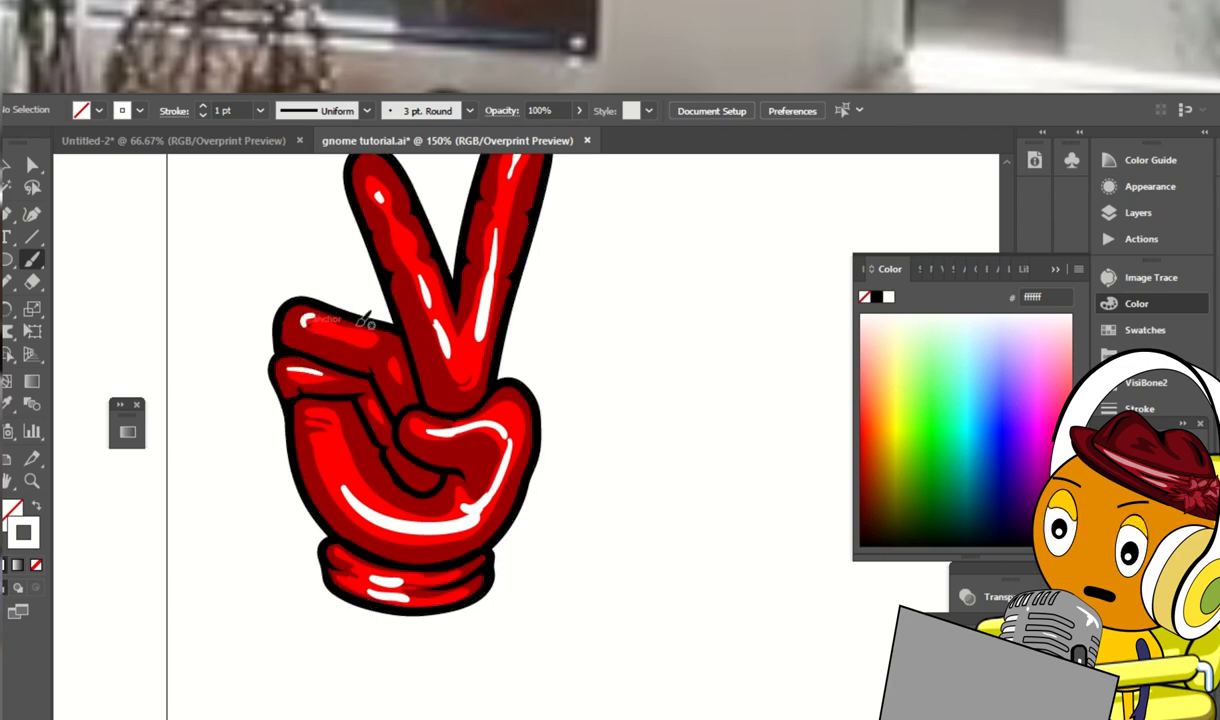
scroll(512, 318, "down", 1)
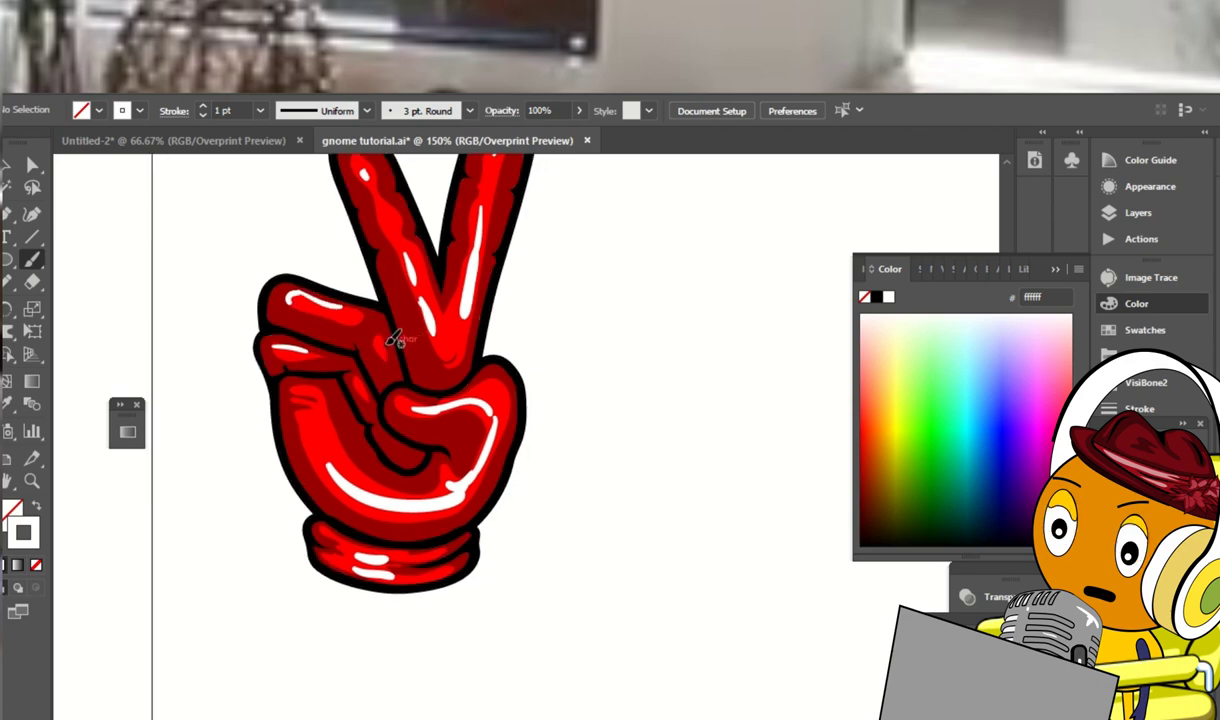
Add thin white accents to the folded finger's inner segment, the palm's upper edge, the thumb base and the cuff
left_click_drag(376, 402, 362, 360)
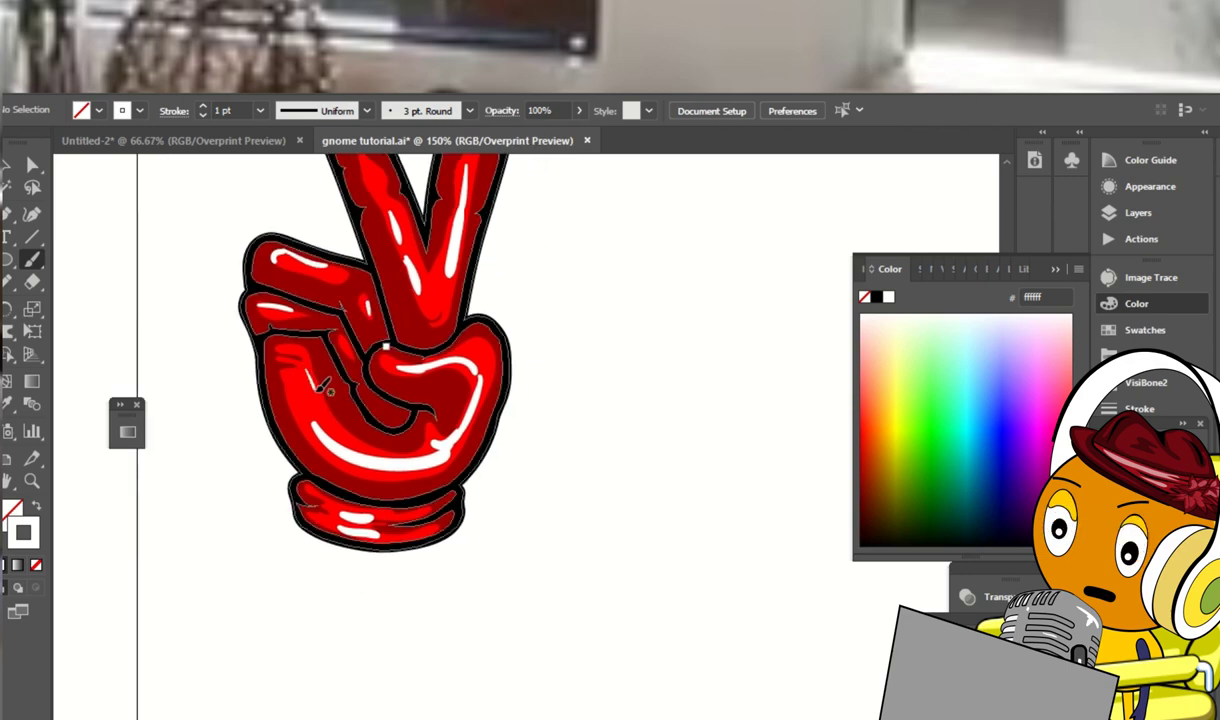
left_click_drag(283, 346, 310, 354)
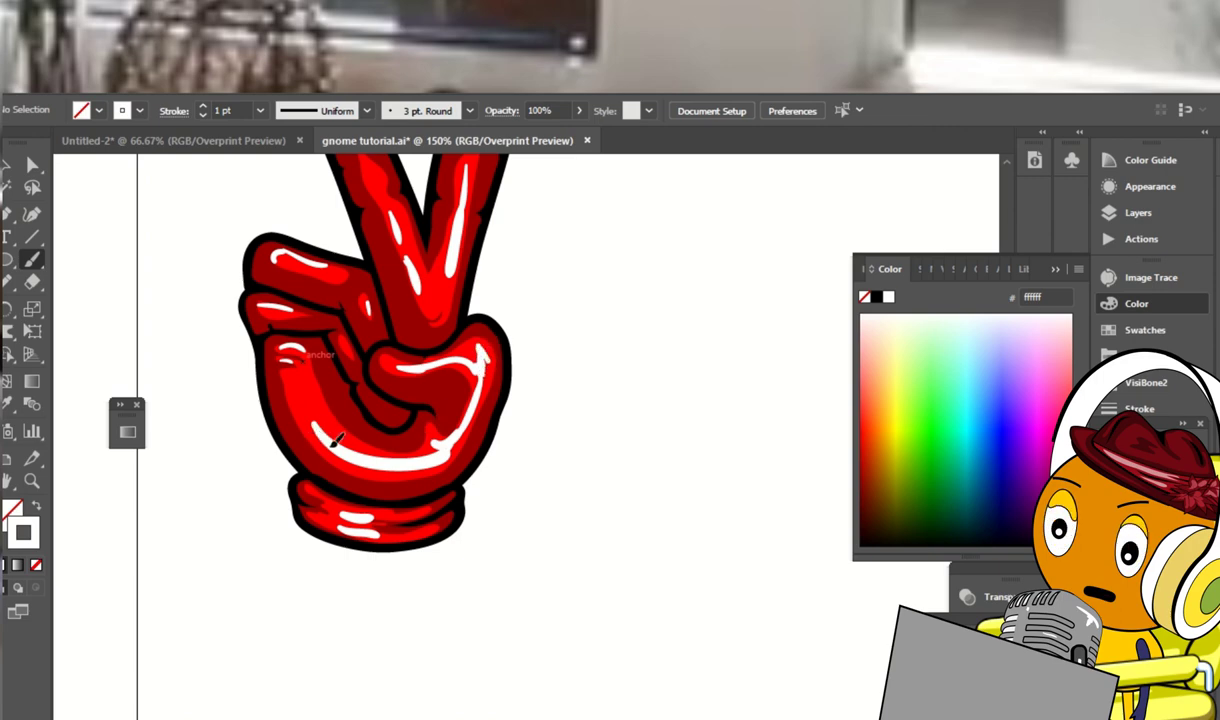
left_click_drag(424, 479, 416, 453)
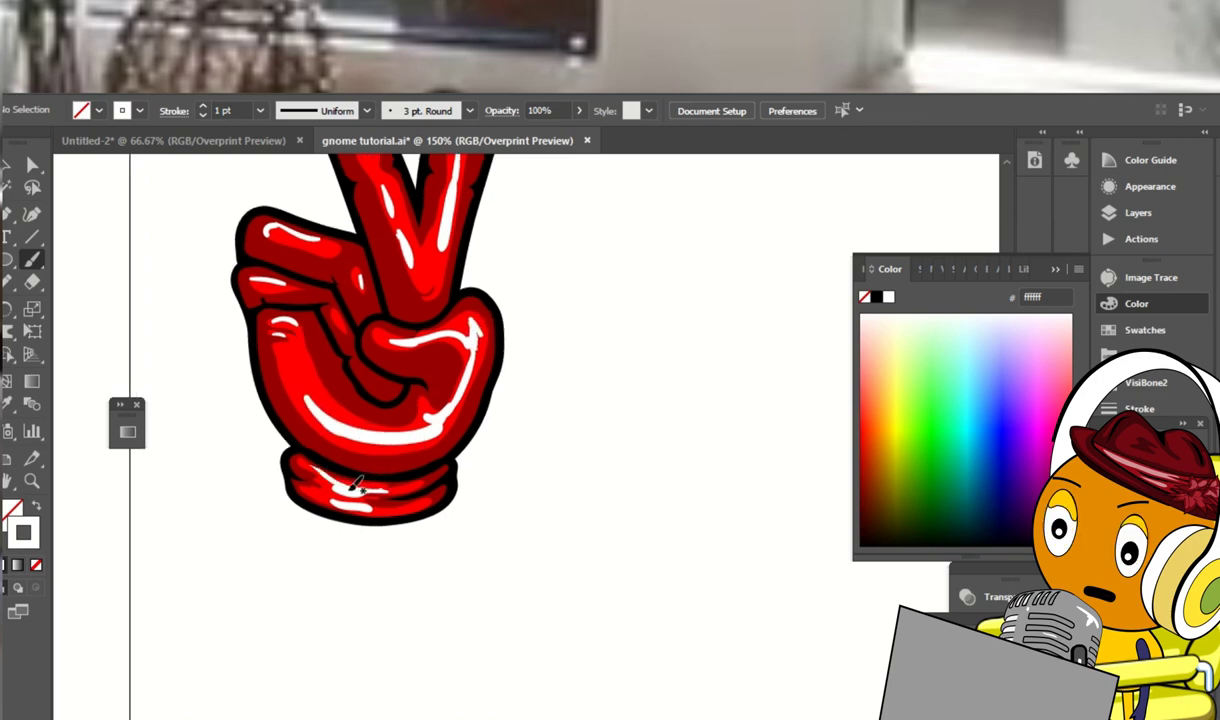
Lock the hand's outline, shading and base paths, leaving only the white glint strokes selected
key("v")
left_click_drag(613, 441, 611, 531)
key("ctrl+a")
left_click(1130, 212)
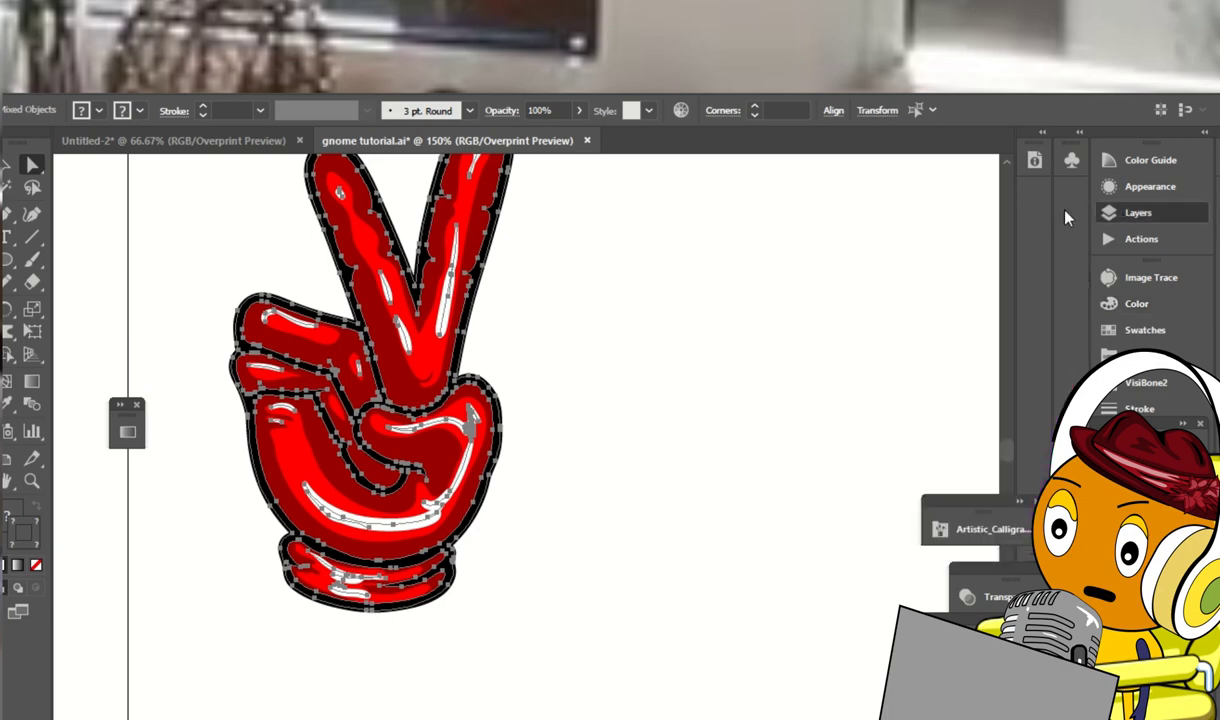
scroll(1000, 250, "down", 5)
left_click(505, 175)
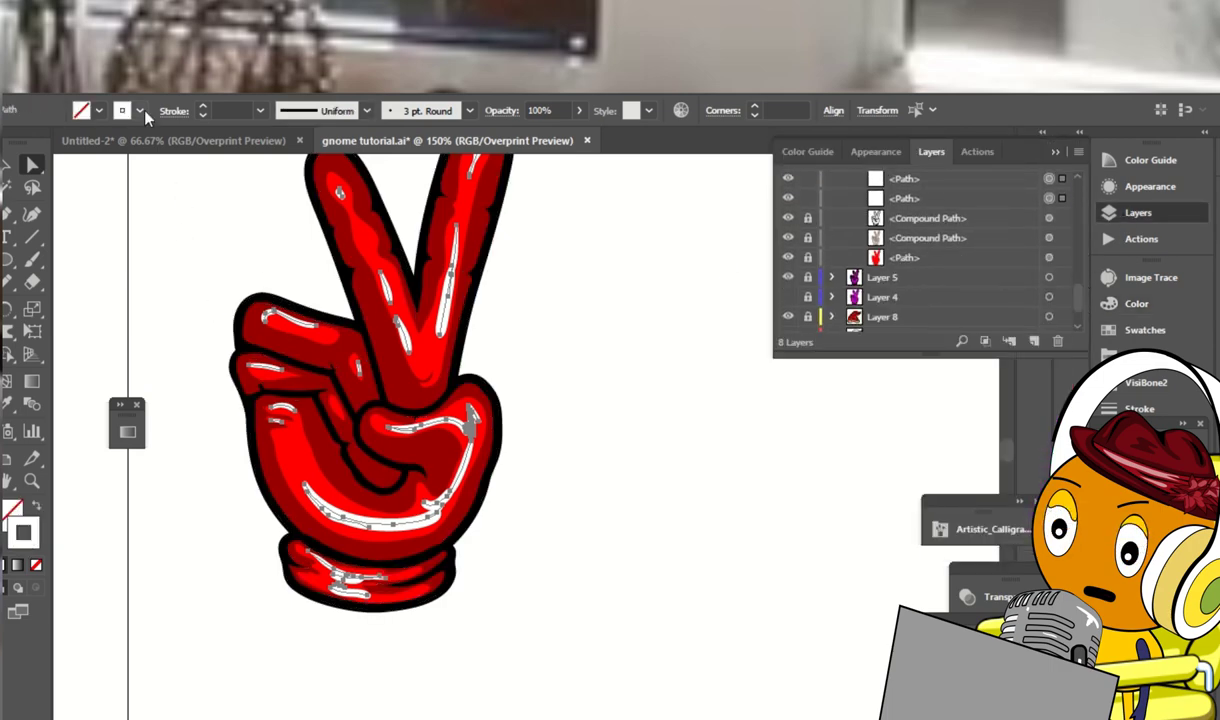
Expand the white glint strokes into filled shapes and set the glint group's opacity to 43%
left_click(160, 80)
left_click(230, 283)
left_click(620, 466)
key("ctrl+equal")
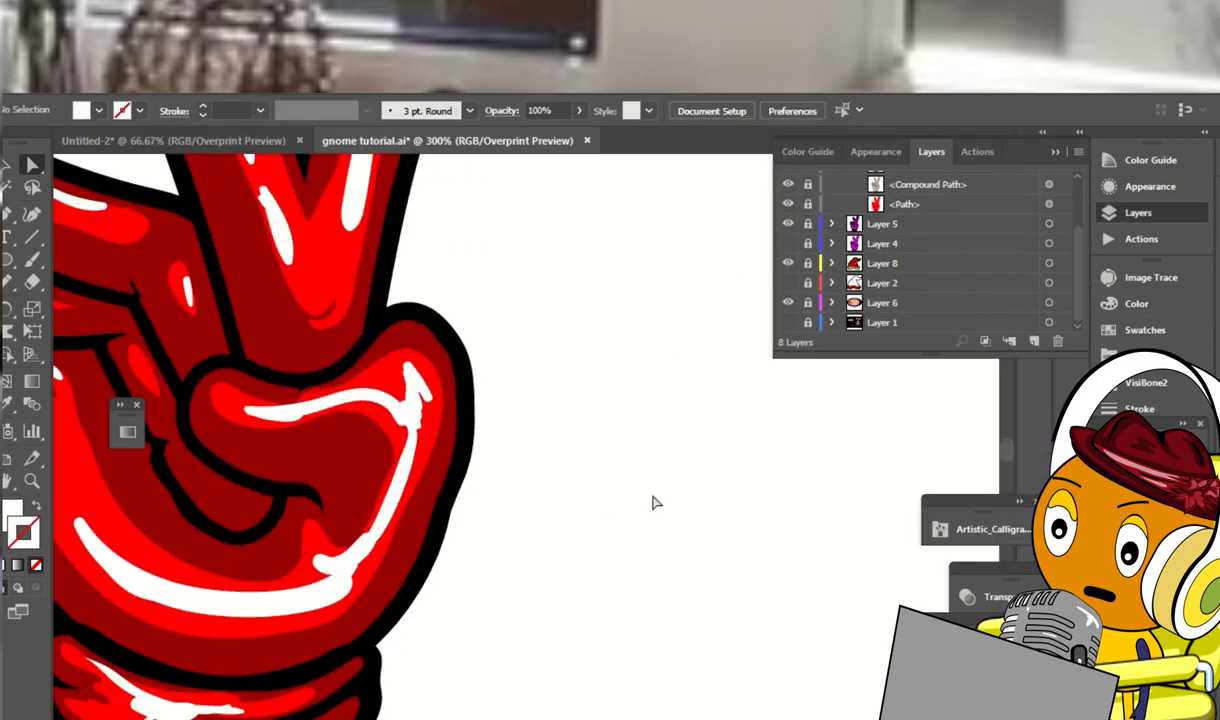
key("ctrl+equal")
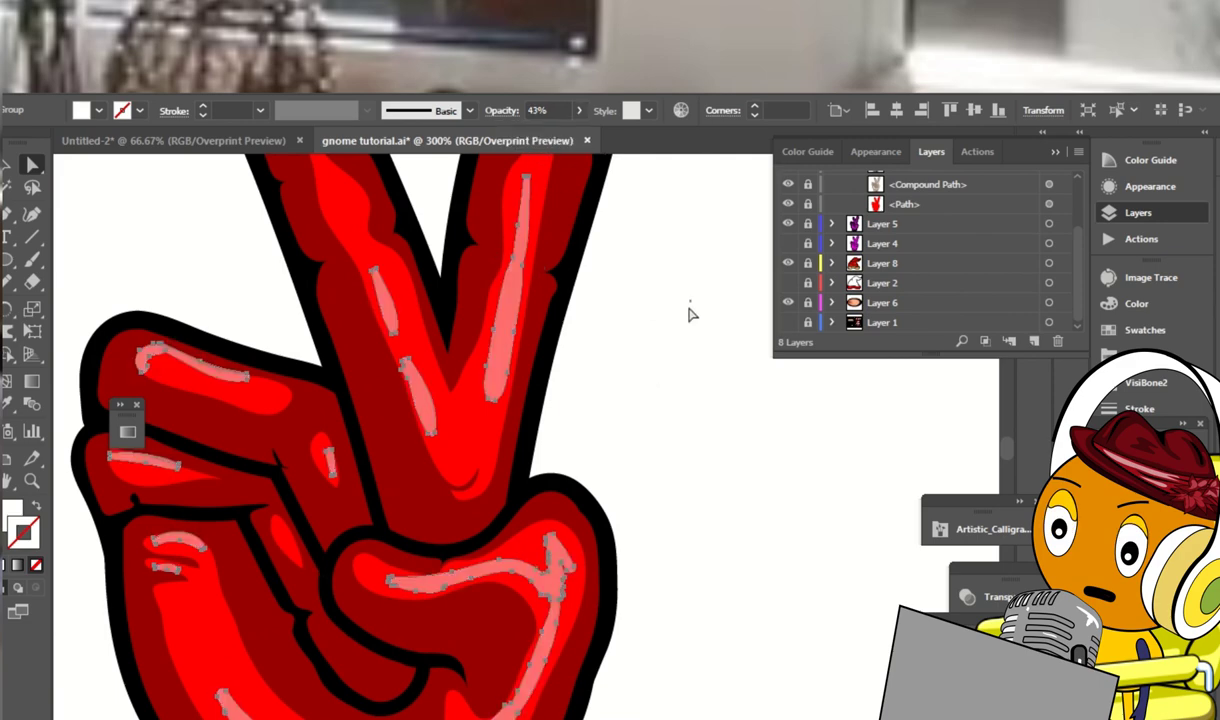
left_click(692, 312)
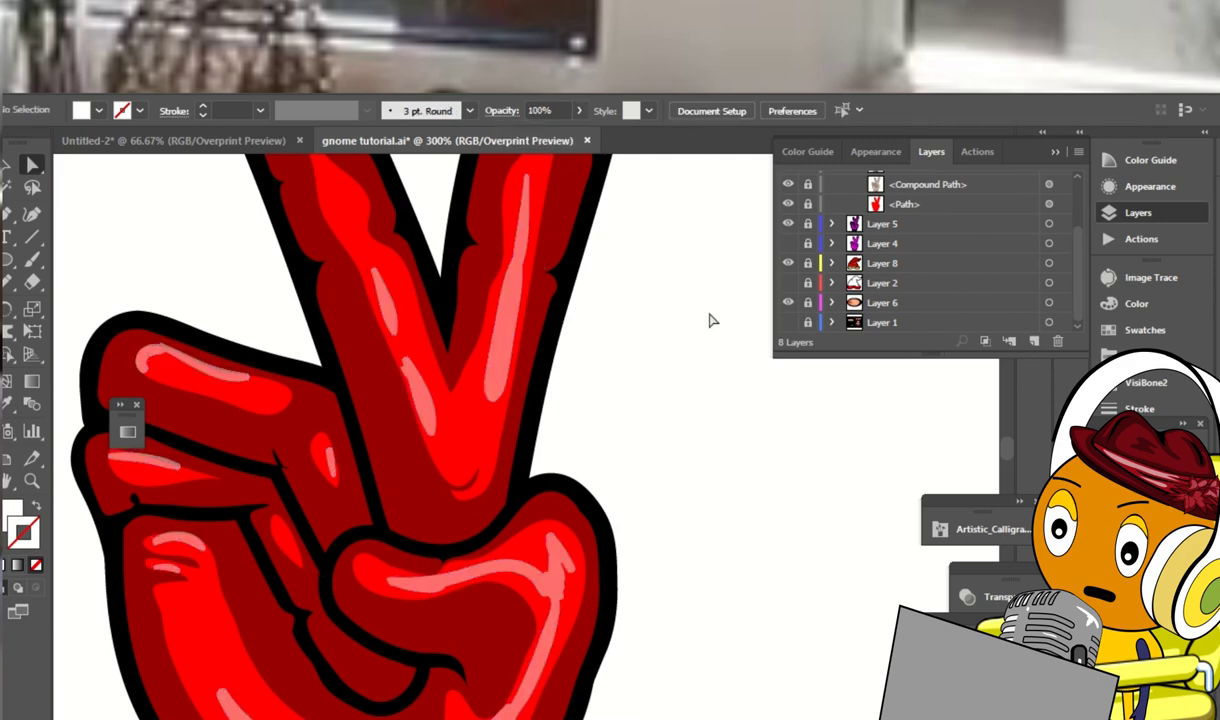
Reshape the edges of the glints on the folded and raised fingers with the Pencil tool
left_click(298, 392)
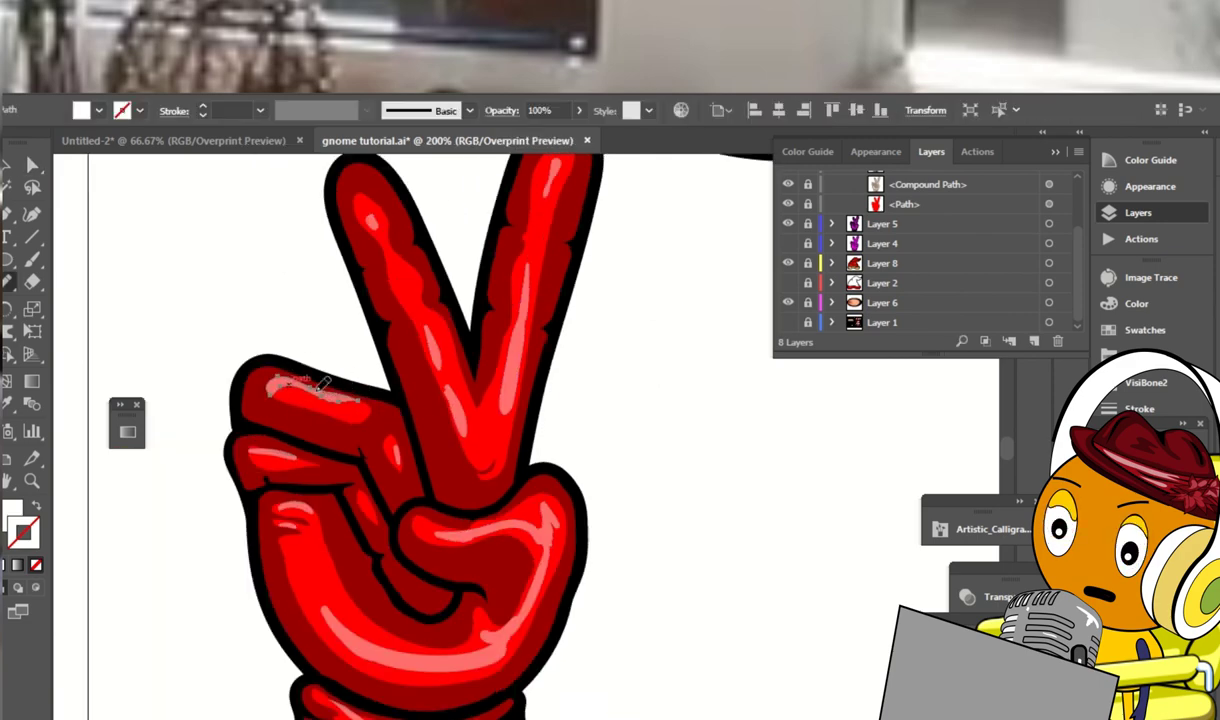
mouse_move(250, 451)
left_mouse_down()
mouse_move(295, 459)
mouse_move(288, 447)
left_mouse_up()
scroll(572, 314, "up", 3)
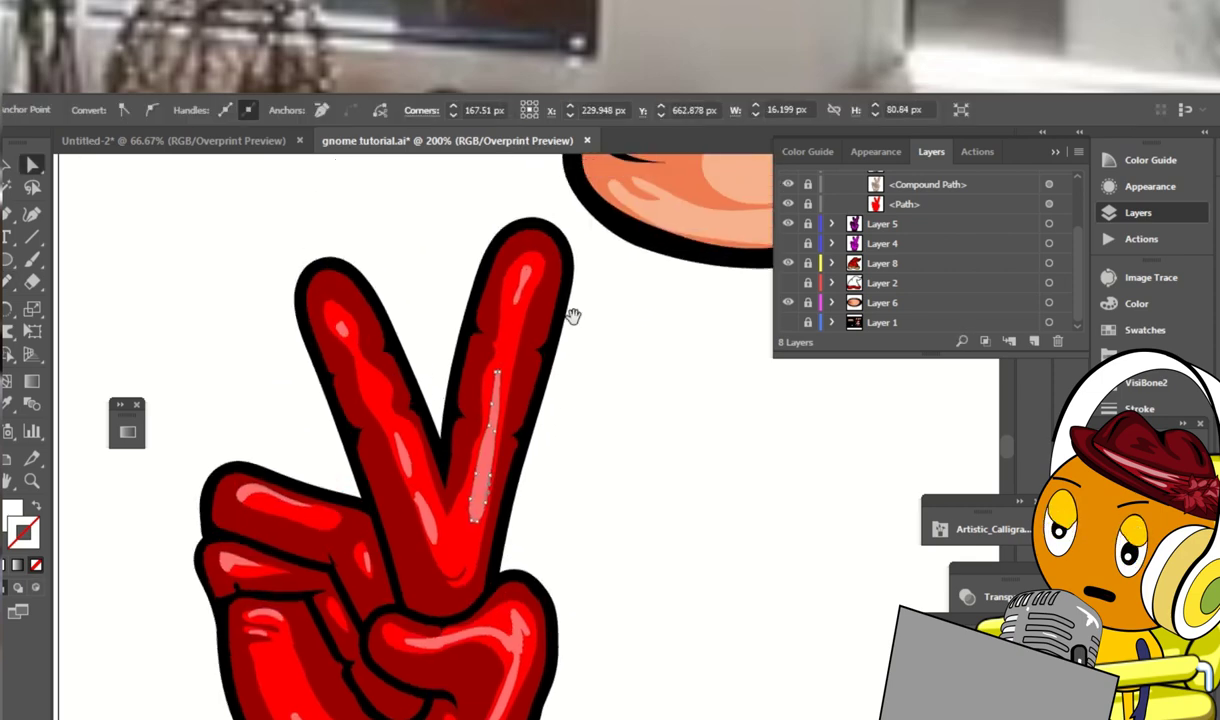
left_click(342, 318)
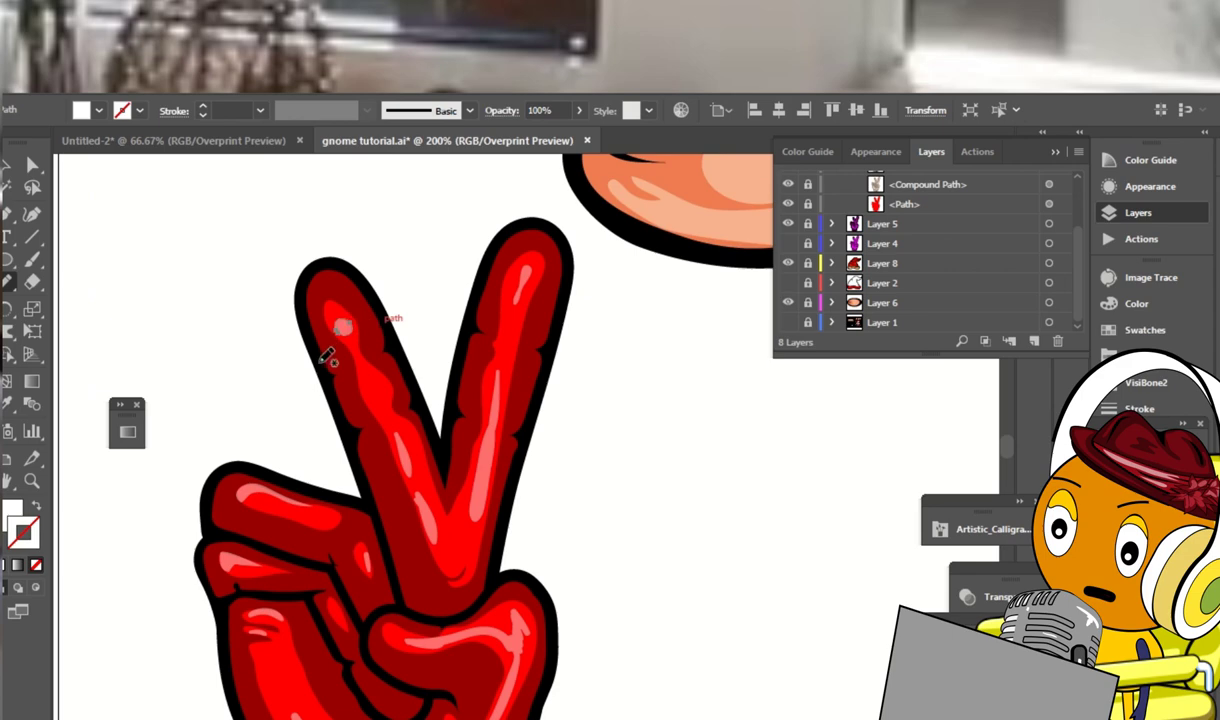
scroll(330, 357, "down", 10)
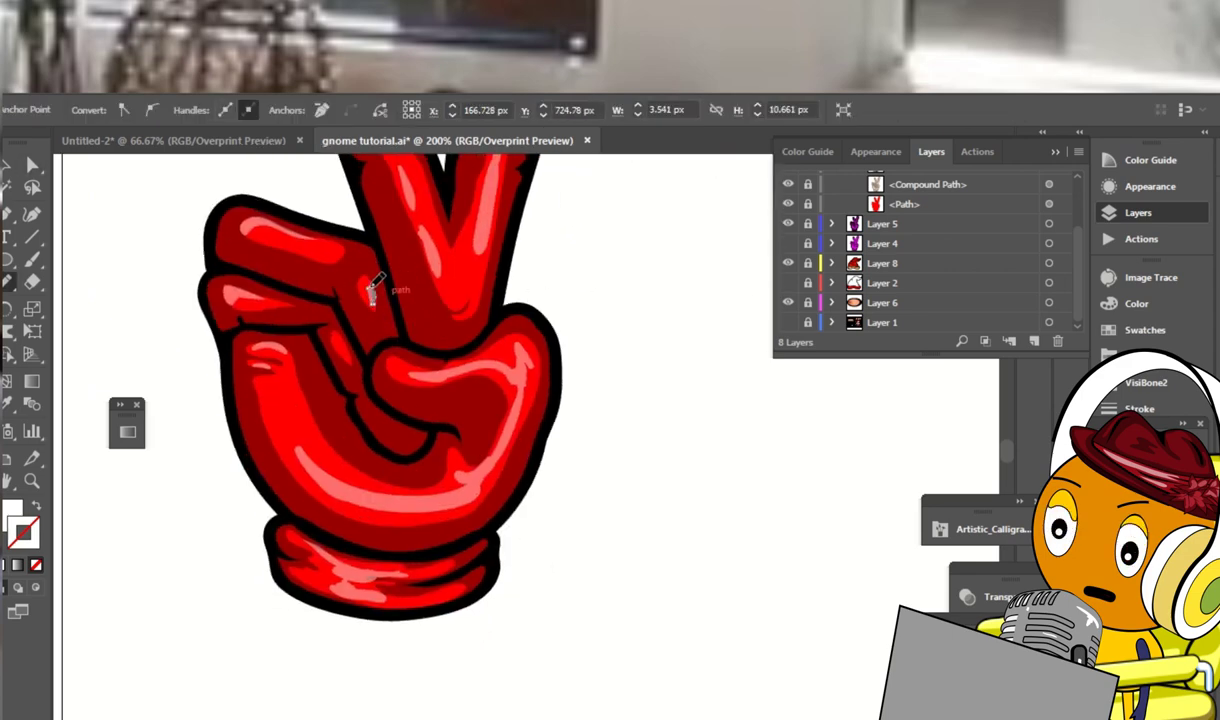
Redraw the lower palm glint with a broader tapered end and a thin pointed edge where it meets the thumb
left_click(524, 424)
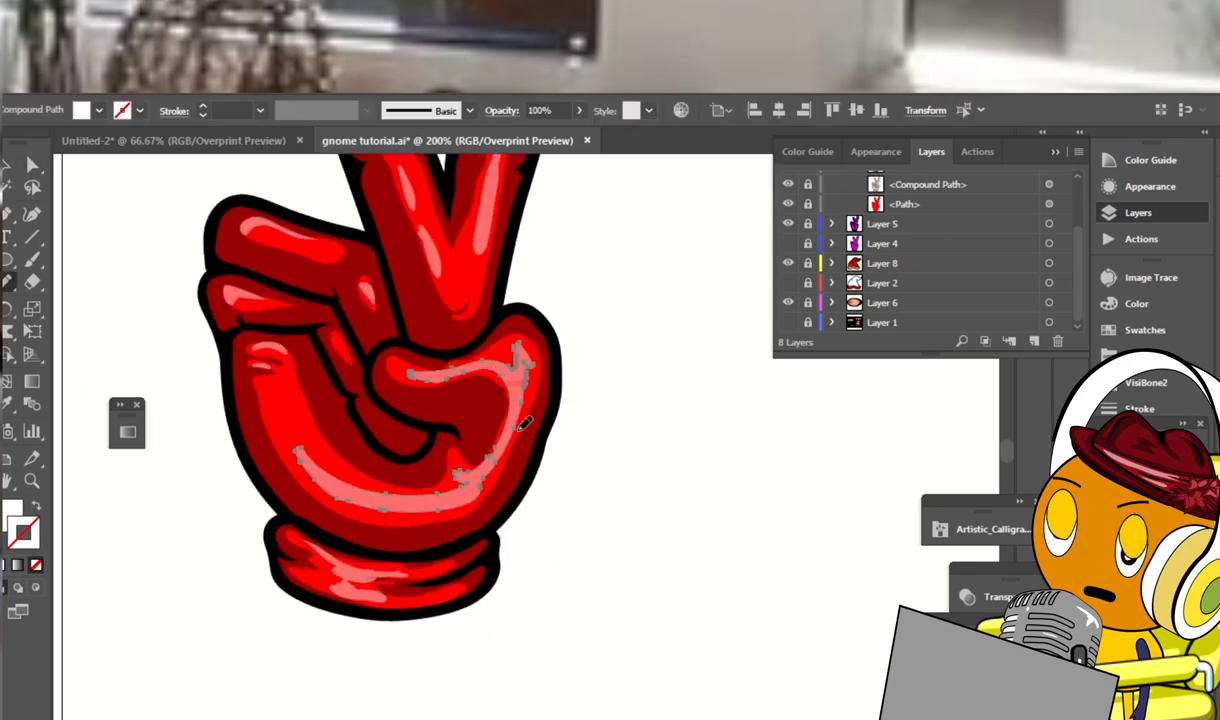
scroll(524, 424, "down", 3)
scroll(549, 368, "left", 2)
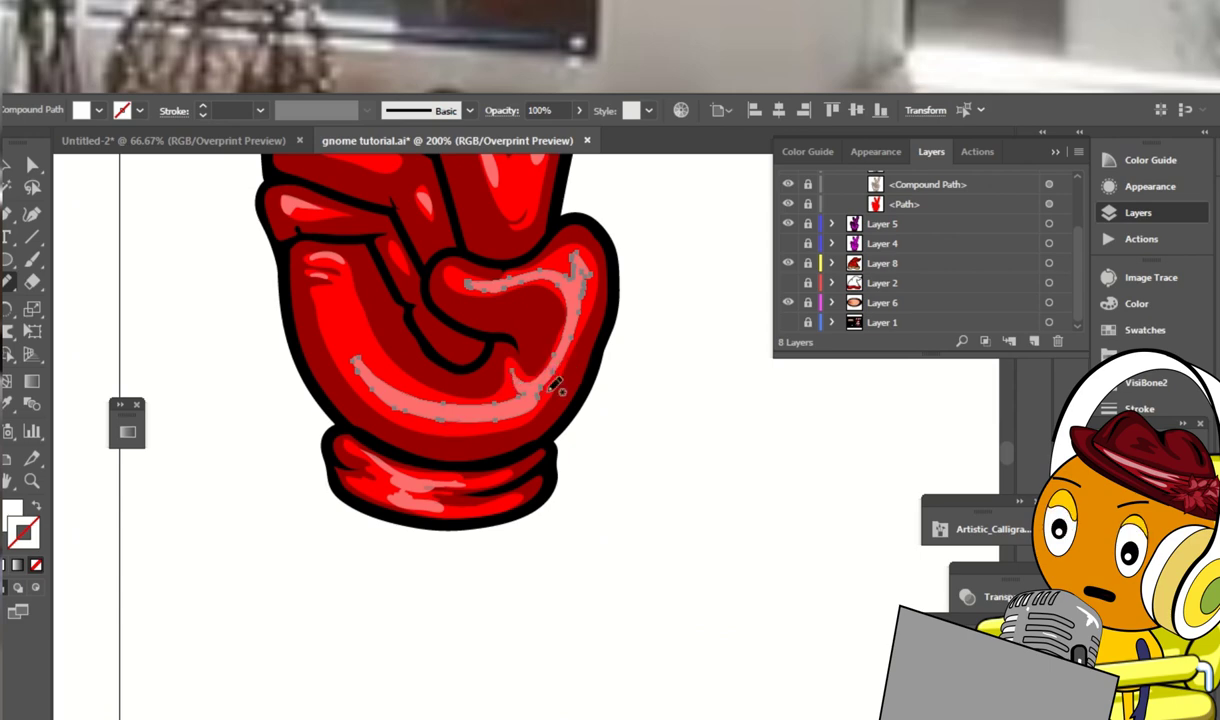
key("a")
scroll(460, 330, "left", 2)
mouse_move(405, 330)
left_mouse_down()
mouse_move(444, 384)
mouse_move(415, 377)
mouse_move(418, 406)
mouse_move(375, 350)
mouse_move(375, 320)
mouse_move(418, 365)
mouse_move(372, 290)
left_mouse_up()
key("v")
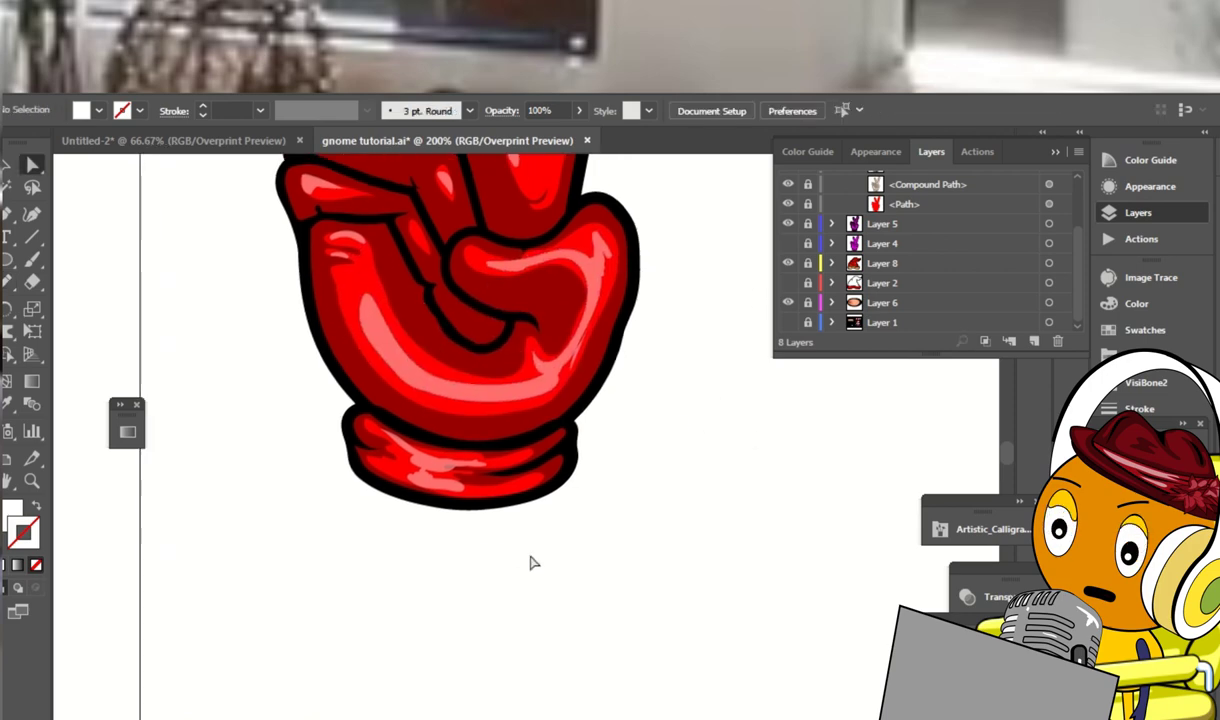
Carve jagged notches into the upper tip of the thumb's glint with the Pencil tool
key("n")
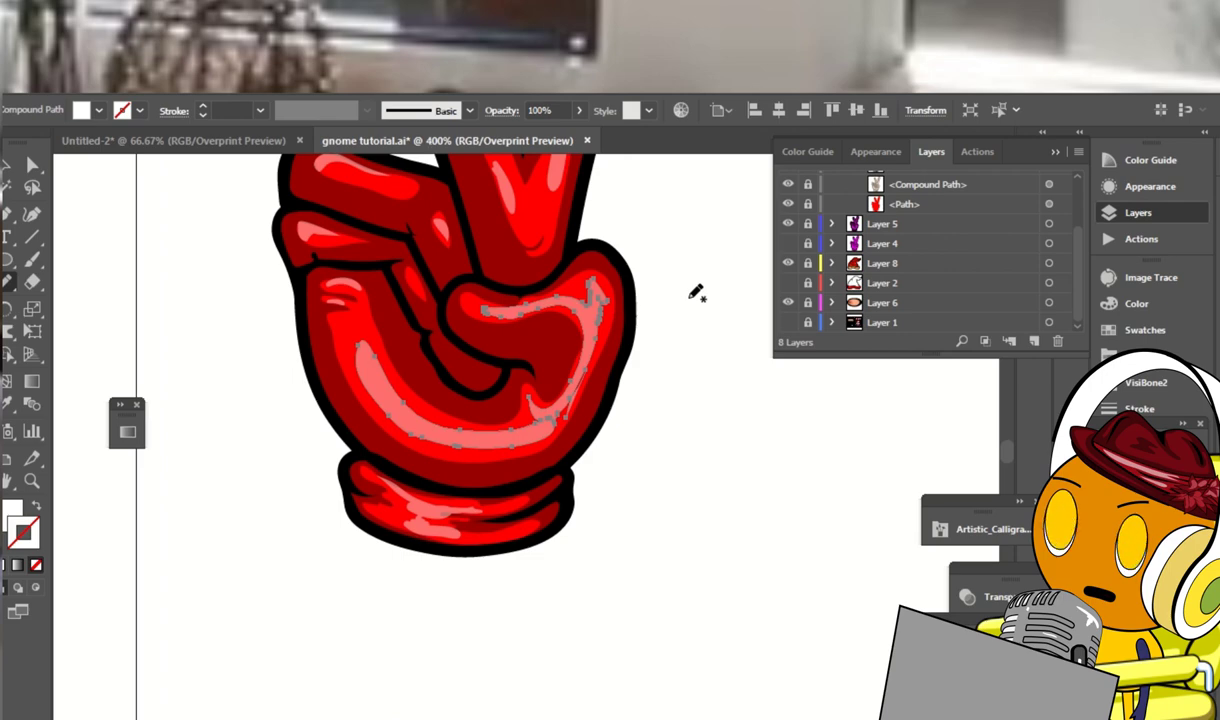
scroll(580, 295, "up", 3)
left_click_drag(327, 425, 307, 411)
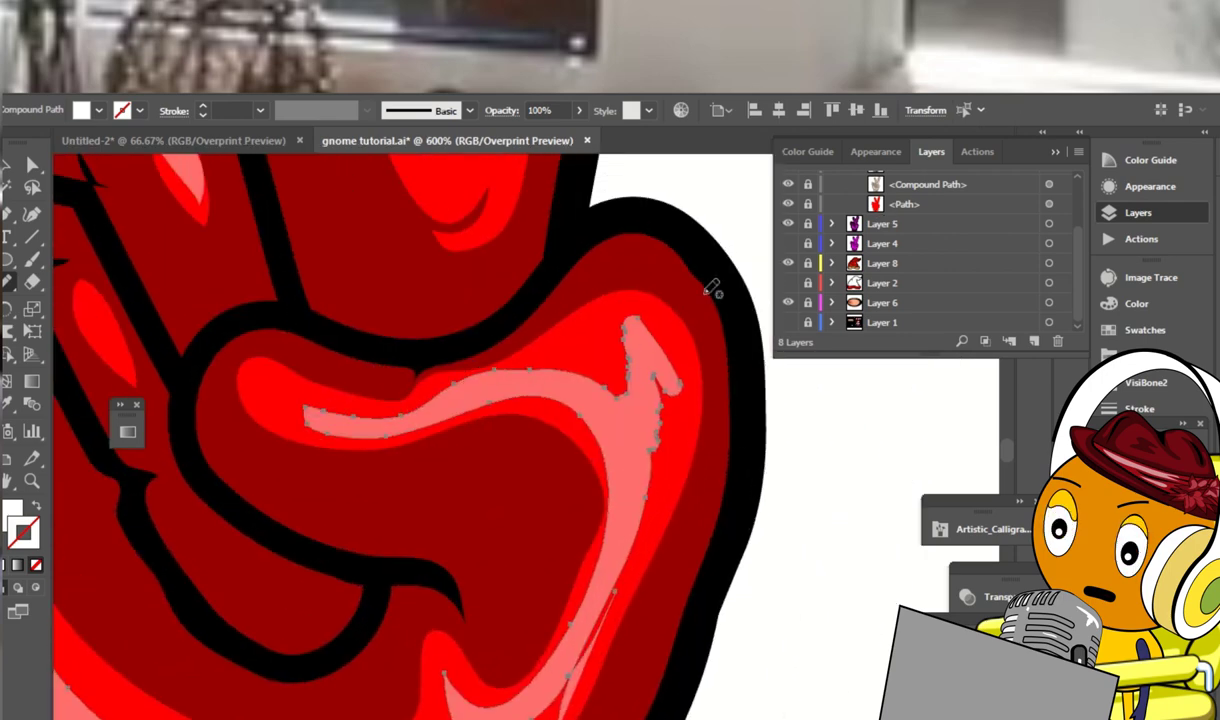
mouse_move(620, 313)
left_mouse_down()
mouse_move(643, 340)
mouse_move(610, 375)
left_mouse_up()
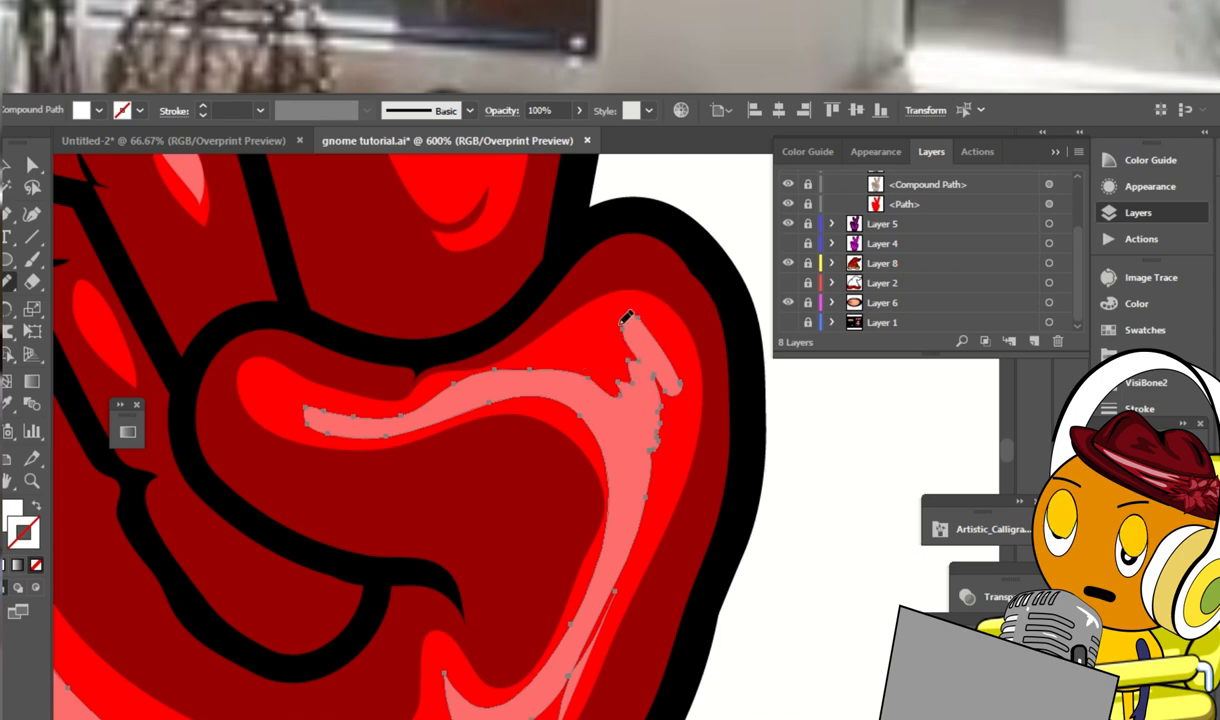
mouse_move(626, 321)
left_mouse_down()
mouse_move(658, 325)
mouse_move(658, 372)
left_mouse_up()
left_click_drag(526, 618, 596, 368)
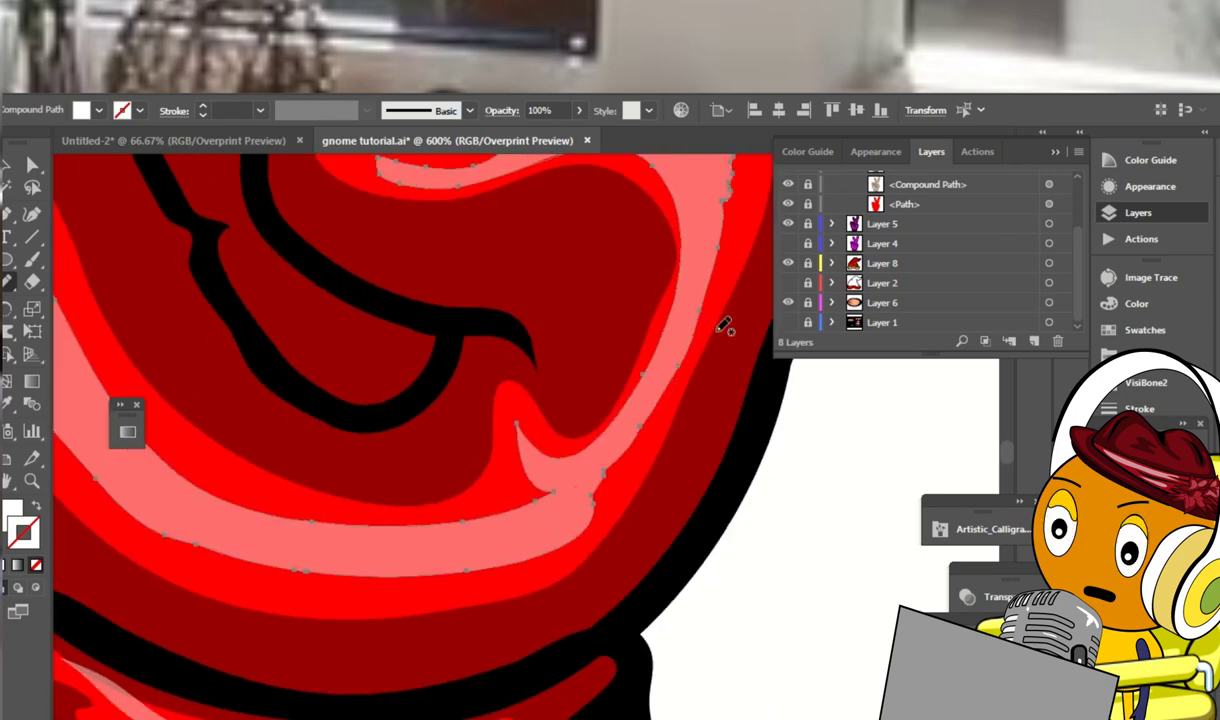
Redraw the junction of the thumb and lower palm glints with wavy, ragged edges
scroll(700, 322, "down", 1)
left_click_drag(610, 422, 603, 452)
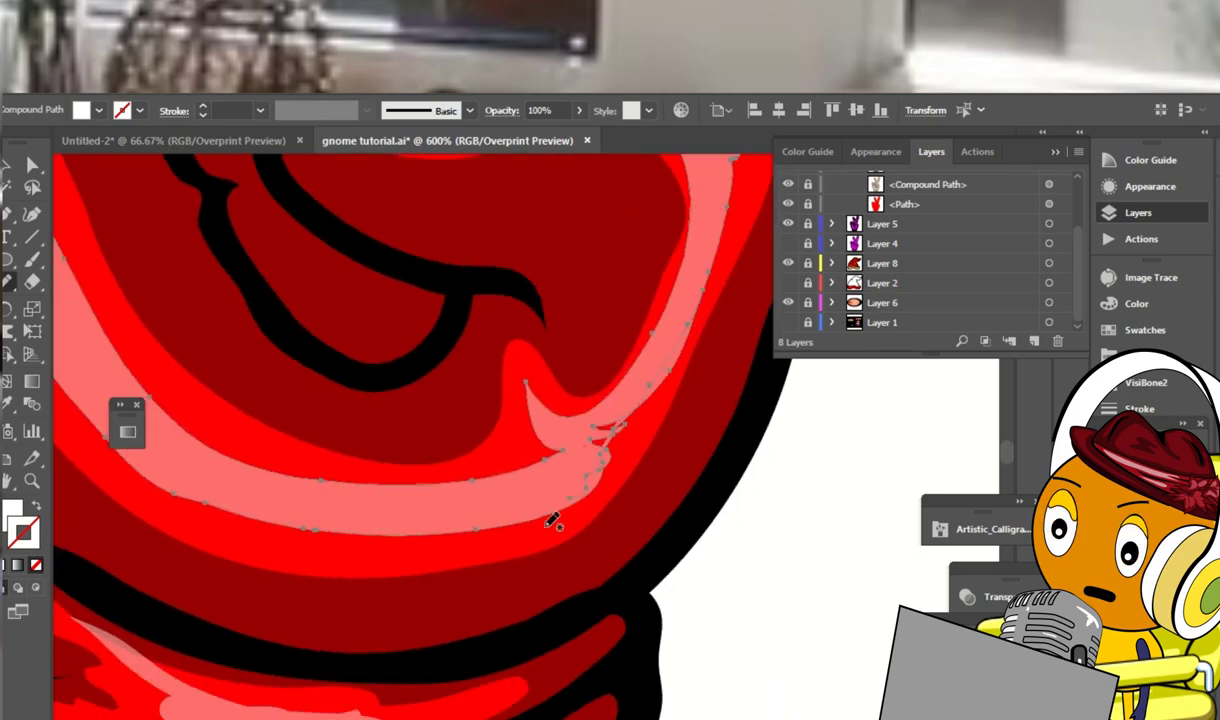
left_click_drag(563, 507, 565, 505)
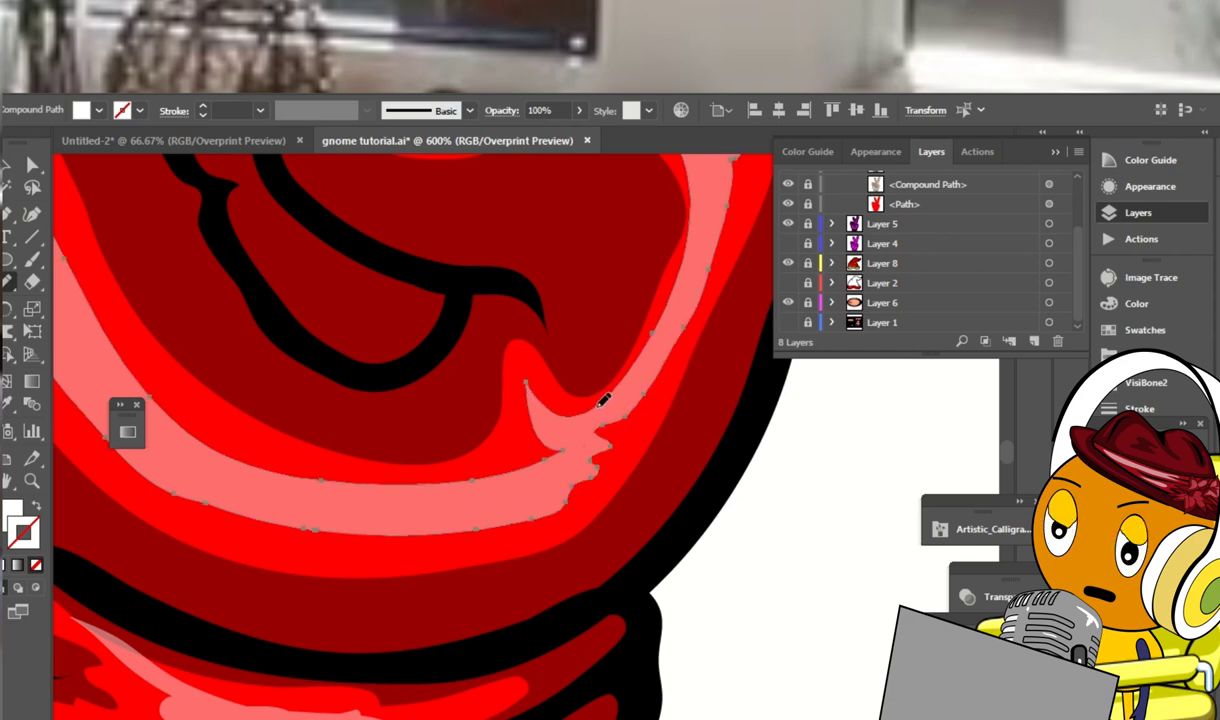
mouse_move(604, 400)
left_mouse_down()
mouse_move(570, 414)
mouse_move(531, 363)
left_mouse_up()
left_click_drag(548, 440, 550, 442)
key("v")
left_click(850, 485)
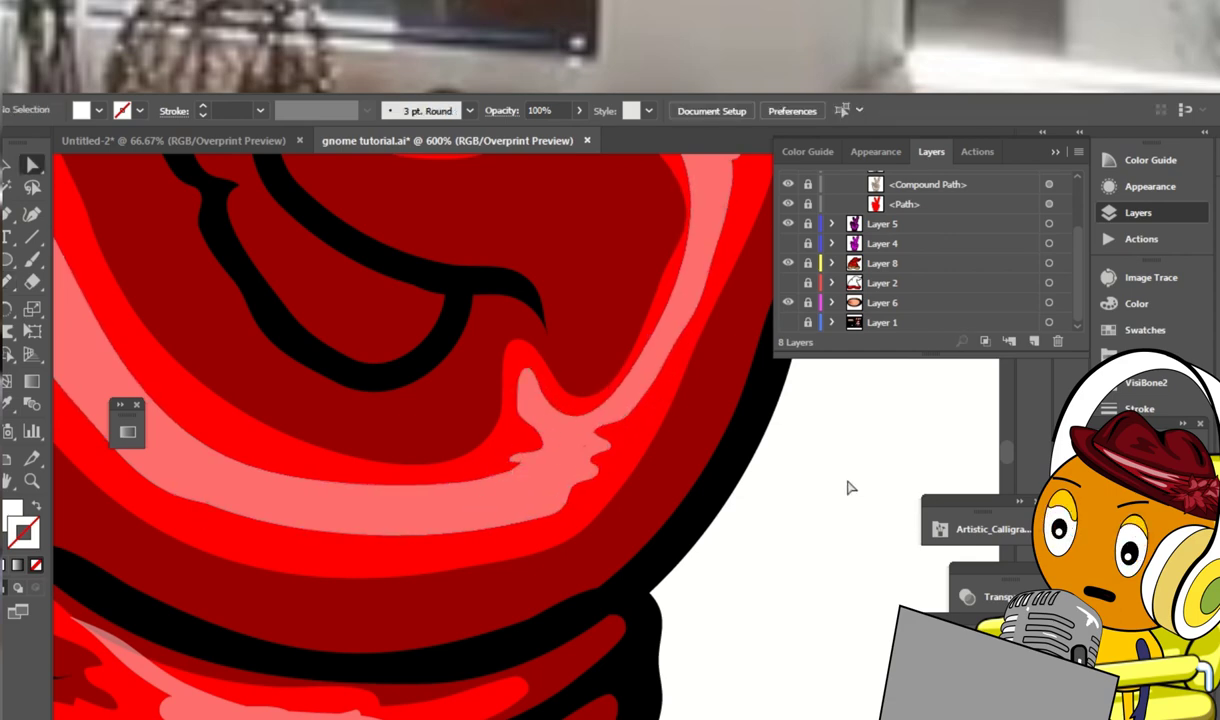
Reduce the opacity of all the glints on the hand for a subtler shine
key("ctrl+minus")
key("ctrl+minus")
key("ctrl+minus")
key("ctrl+minus")
left_click_drag(650, 376, 617, 473)
key("ctrl+a")
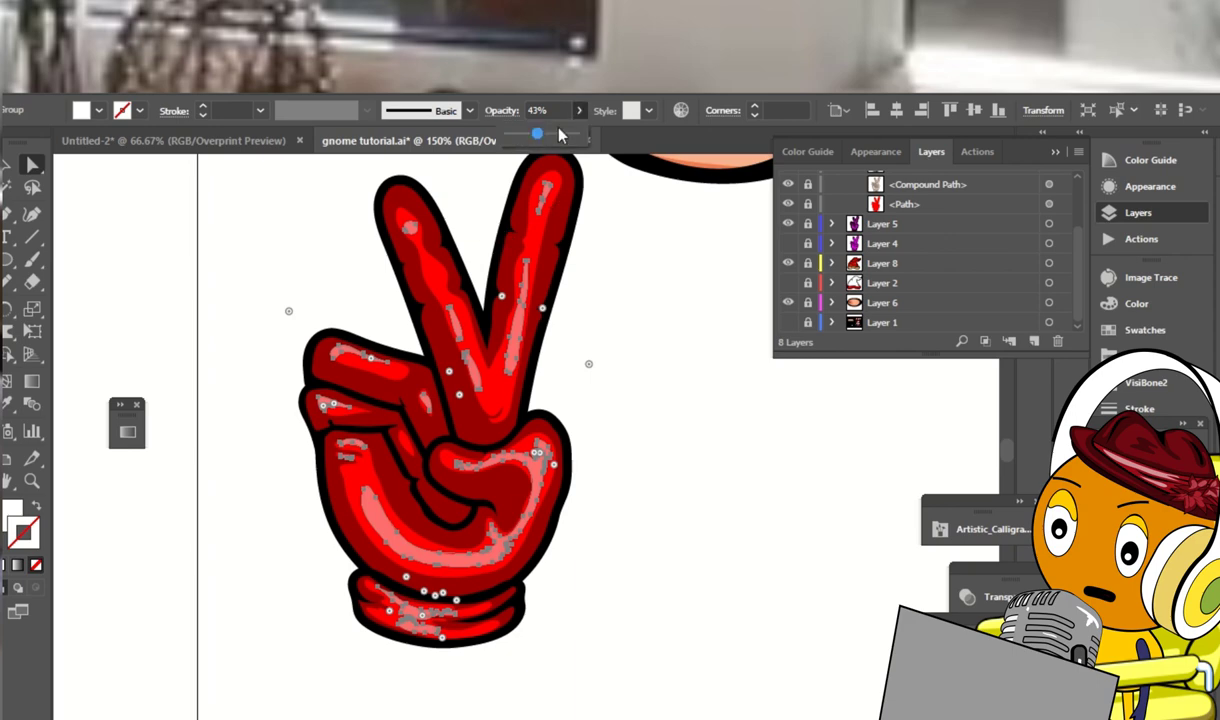
left_click(695, 338)
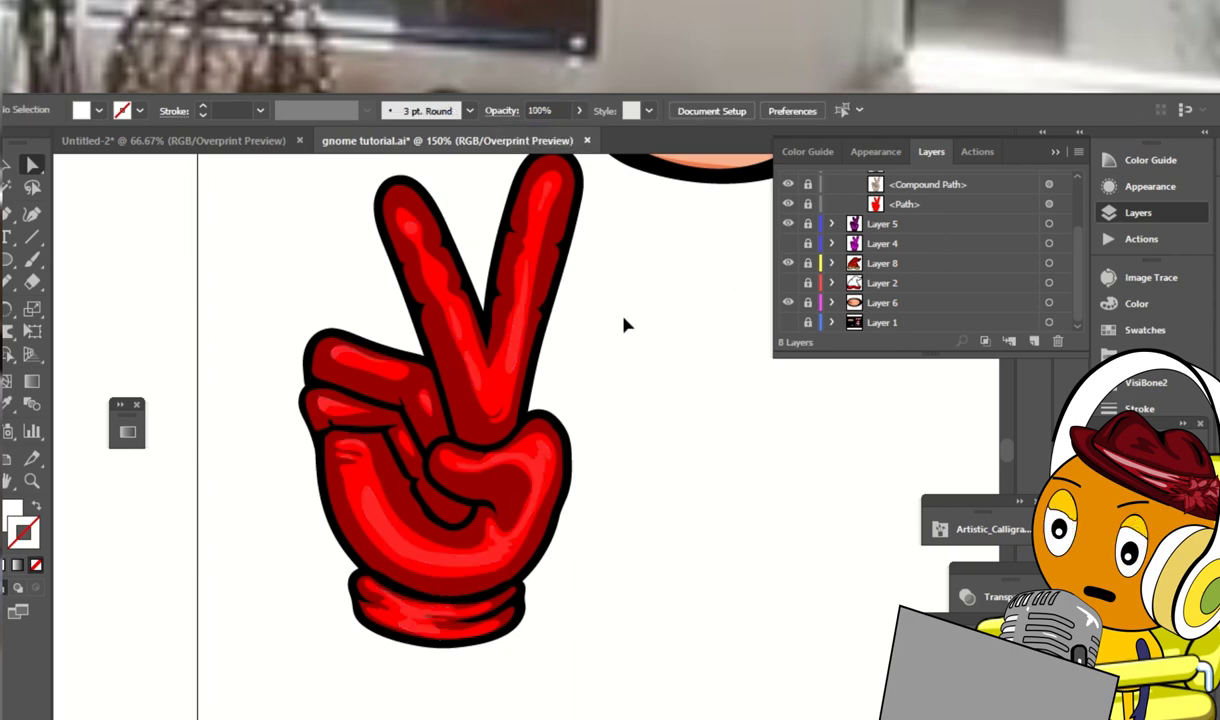
key("ctrl+a")
left_click(530, 340)
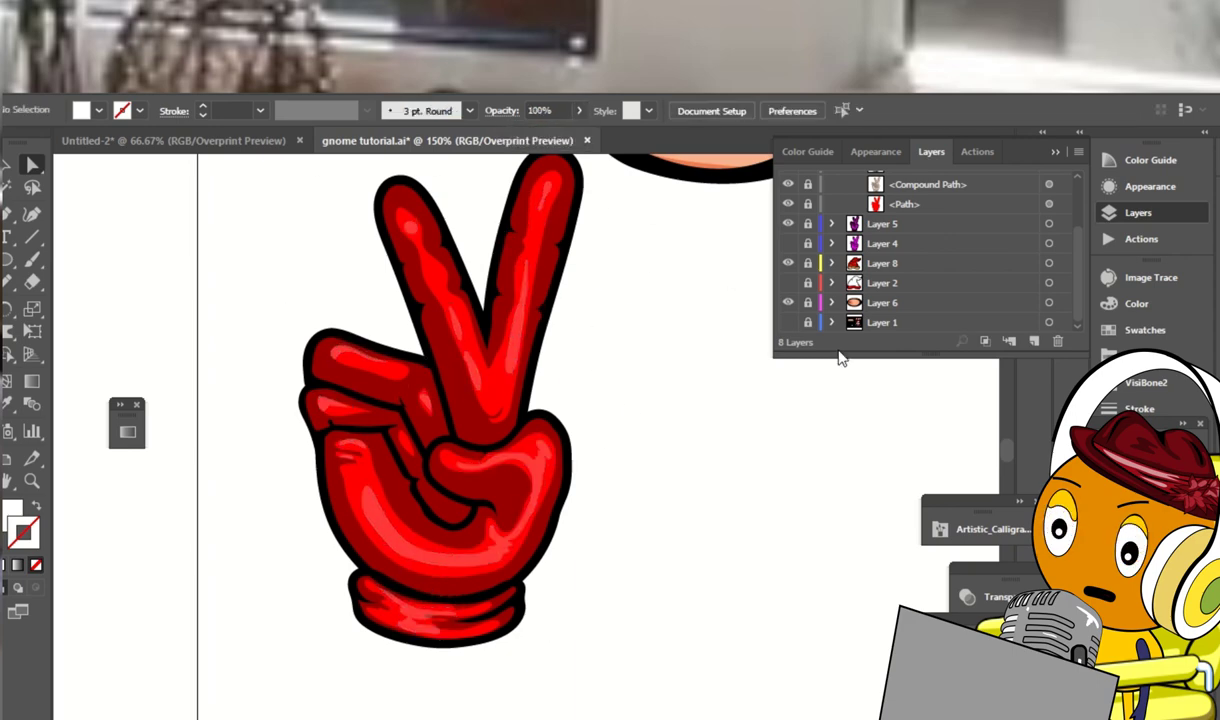
Collapse and lock Layer 9, and add a new layer directly below Layer 6
key("ctrl+minus")
key("ctrl+minus")
key("ctrl+minus")
scroll(900, 240, "up", 3)
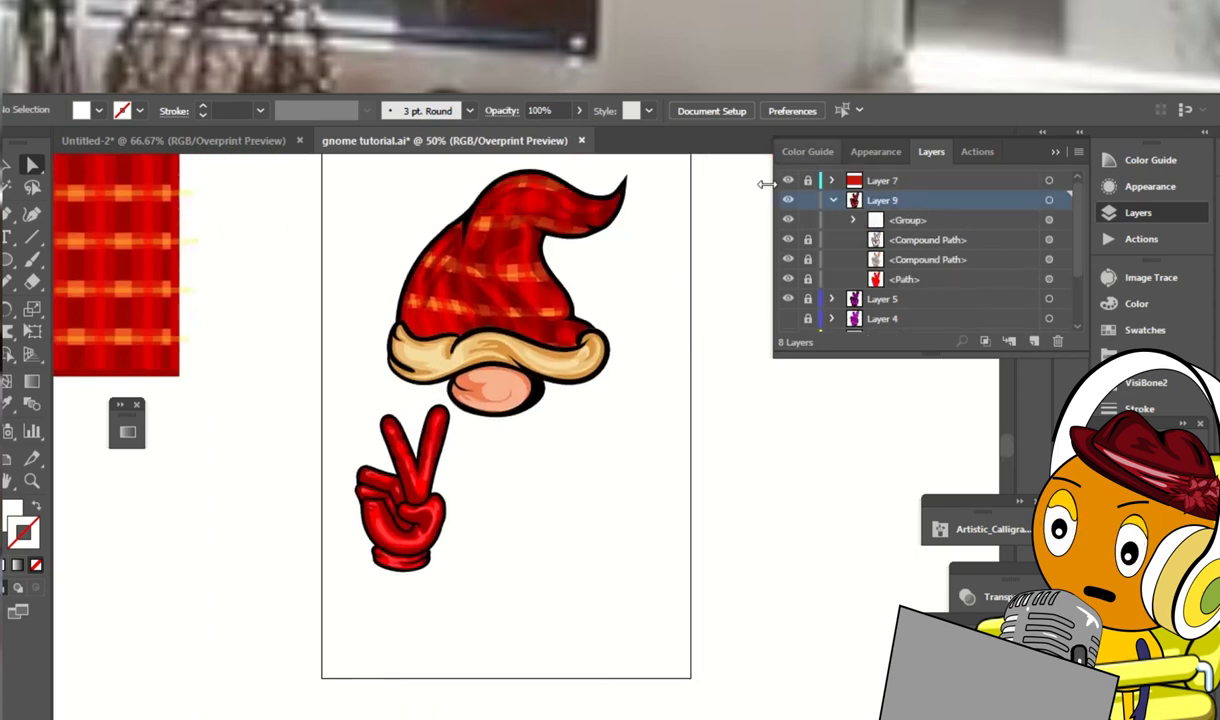
left_click(833, 200)
left_click(880, 298)
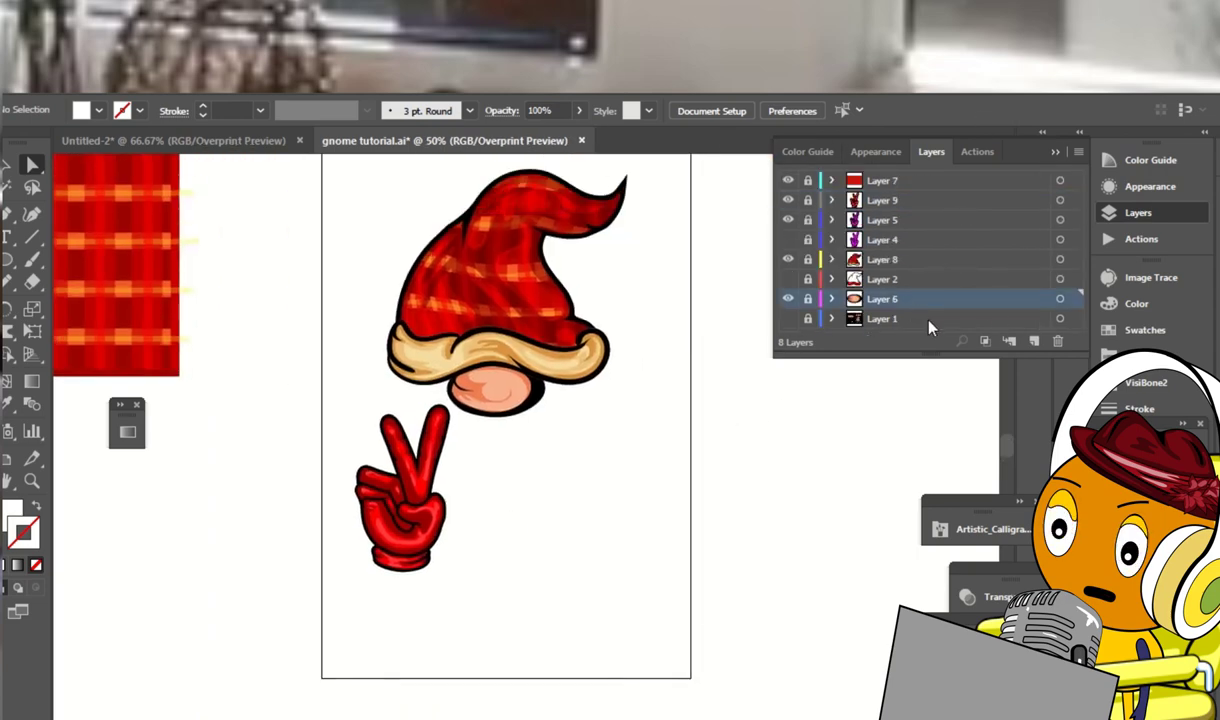
left_click(1034, 341)
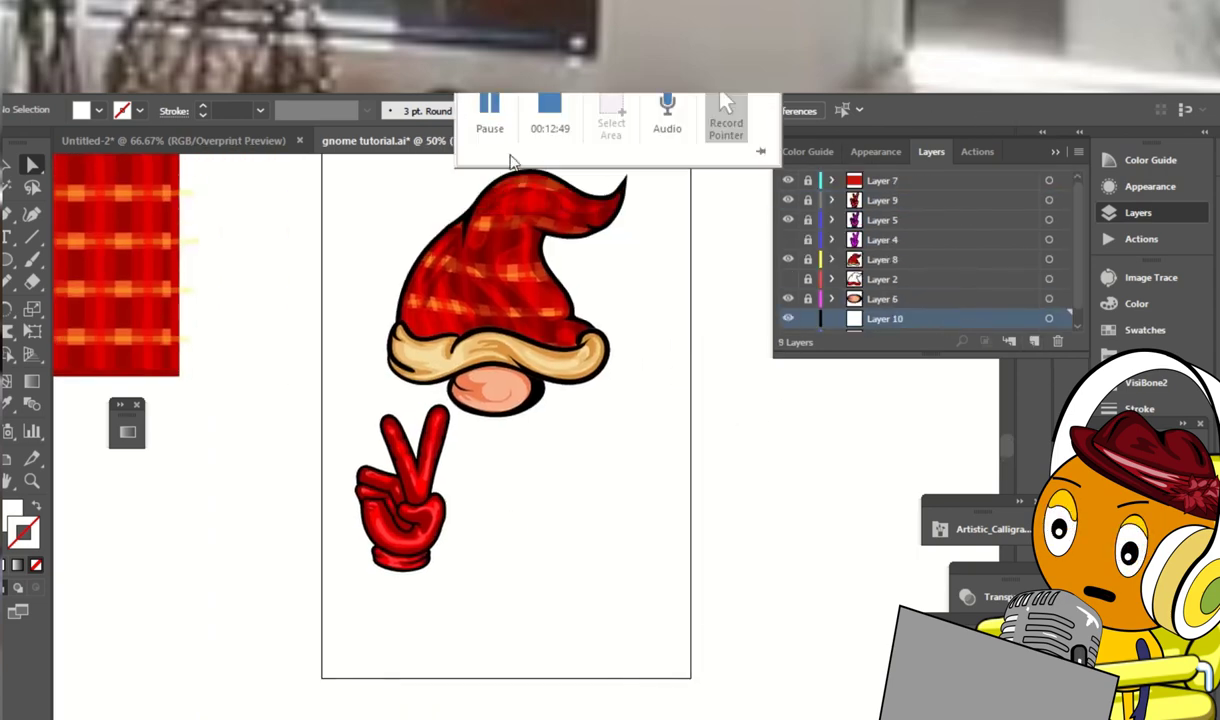
Set up the Paintbrush with a black 1 pt stroke and no fill on the new layer
scroll(650, 330, "down", 3)
key("b")
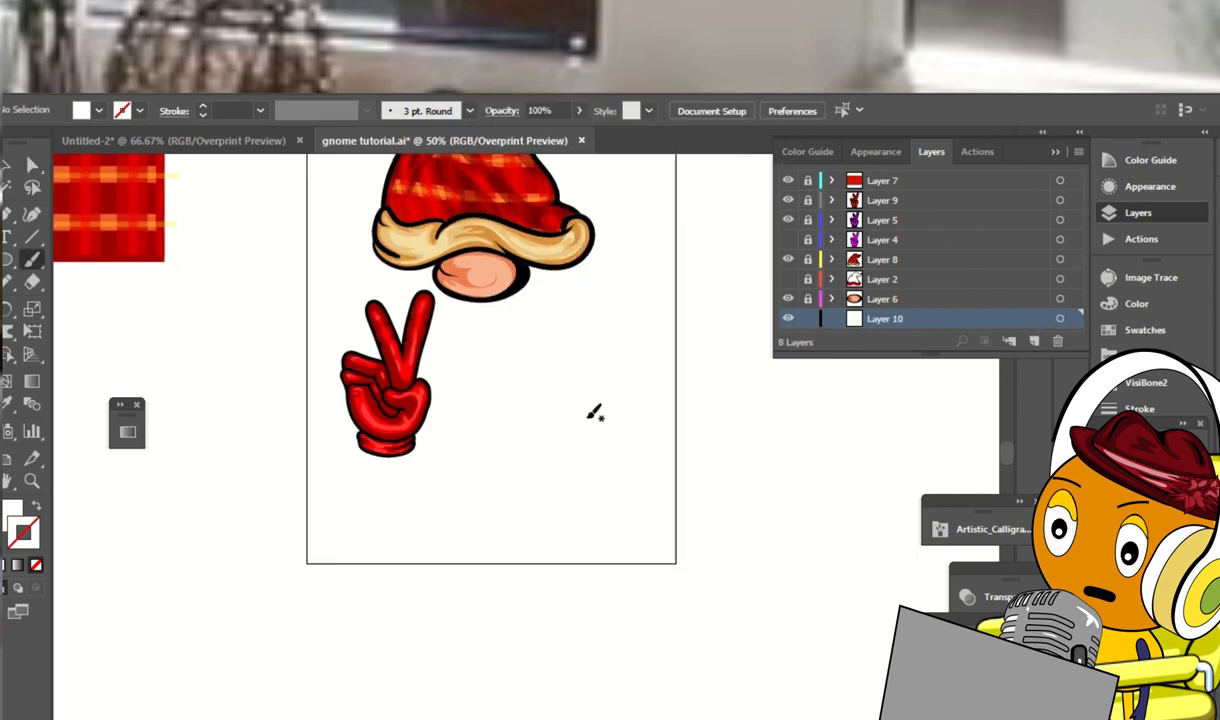
scroll(593, 413, "down", 1)
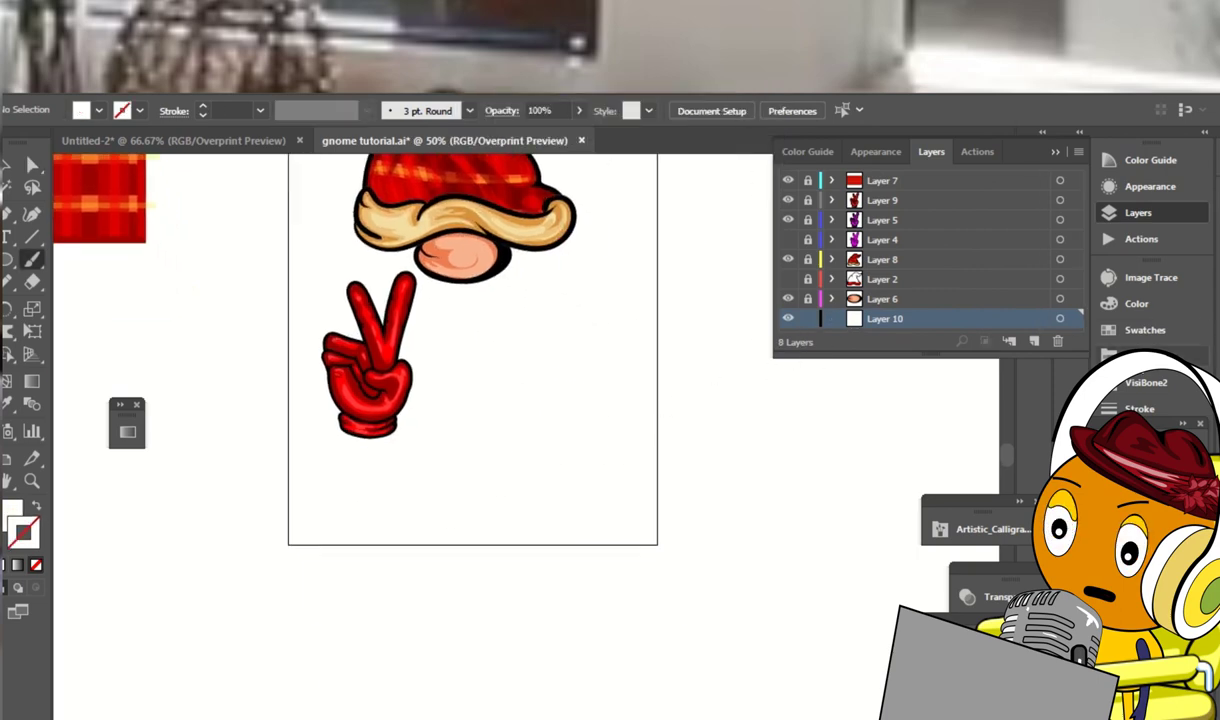
left_click(1145, 382)
left_click(893, 283)
Sketch a curled-toe shoe outline with a sole and ankle opening below and beside the hand
mouse_move(486, 440)
left_mouse_down()
mouse_move(597, 440)
mouse_move(556, 483)
mouse_move(597, 456)
mouse_move(498, 470)
left_mouse_up()
key("ctrl+z")
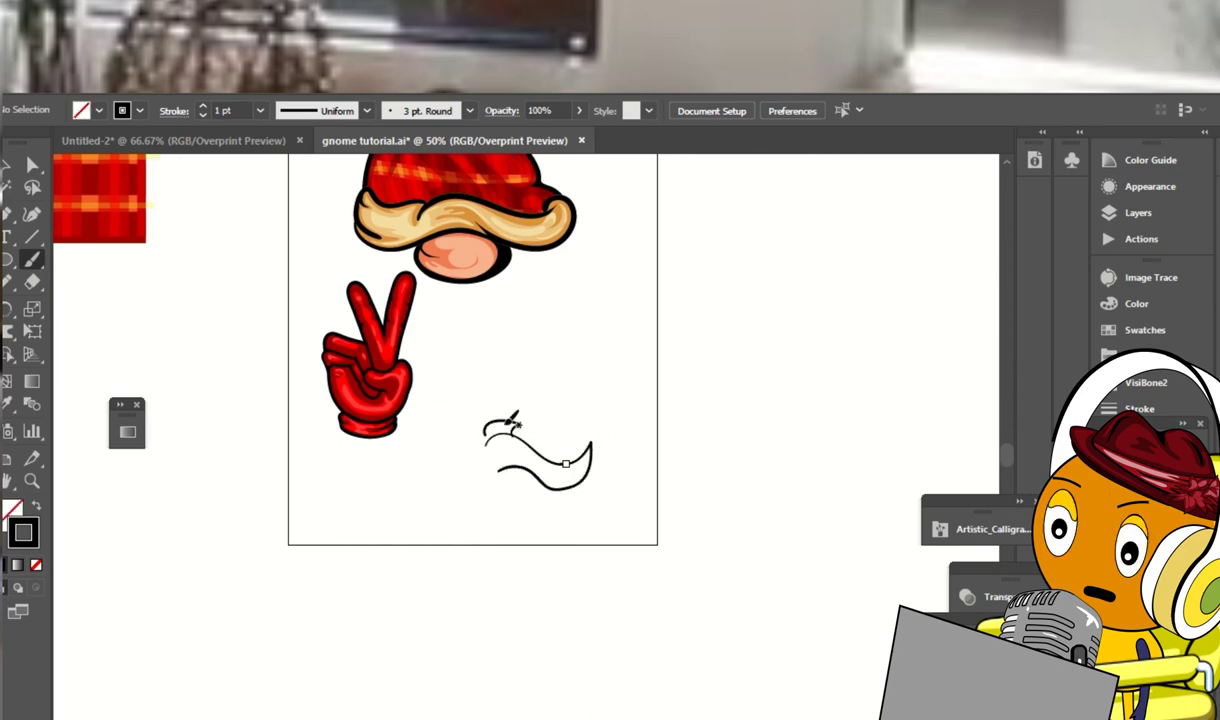
mouse_move(512, 421)
left_mouse_down()
mouse_move(484, 461)
mouse_move(545, 445)
mouse_move(487, 466)
left_mouse_up()
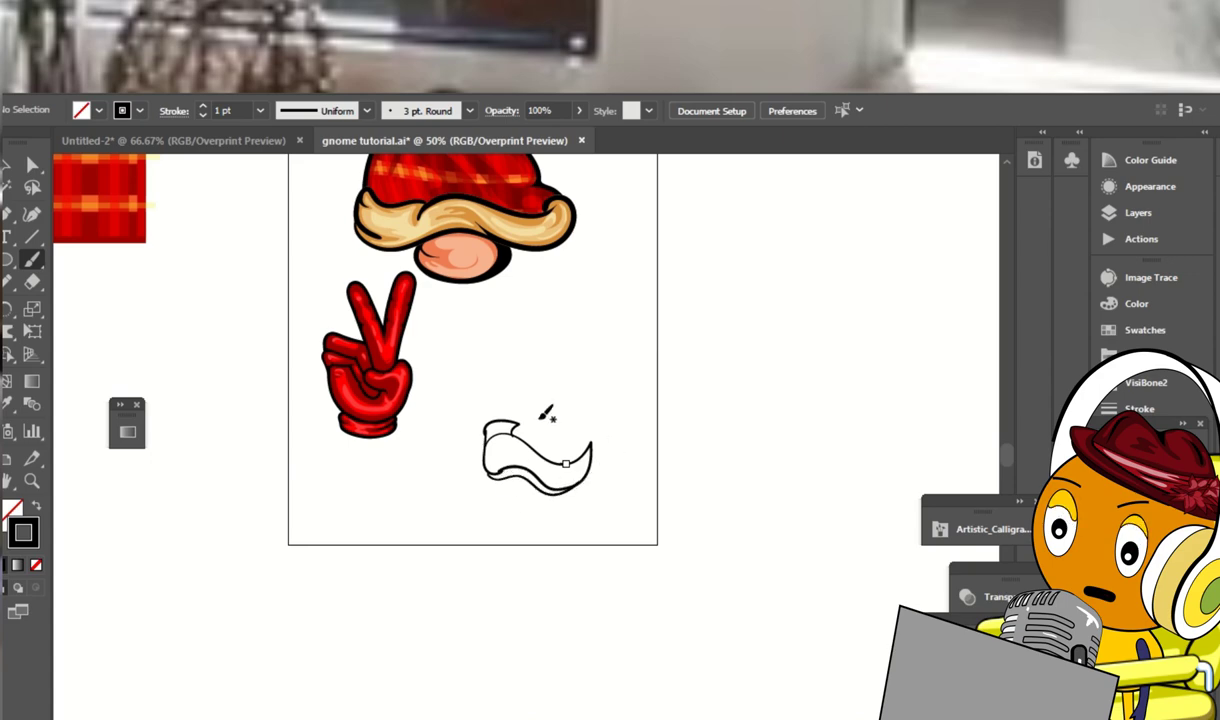
Redraw the front edge of the shoe's ankle cuff and erase the old inner line
key("ctrl+equal")
key("ctrl+equal")
key("ctrl+equal")
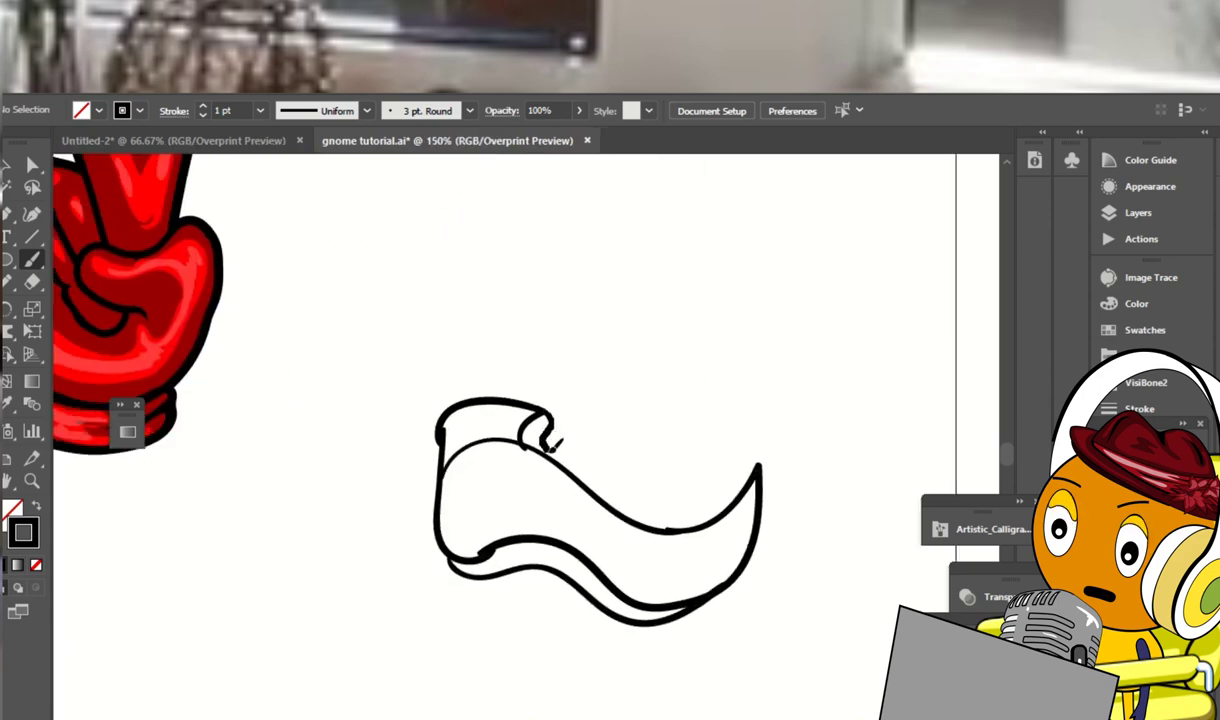
left_click_drag(552, 447, 528, 424)
key("shift+e")
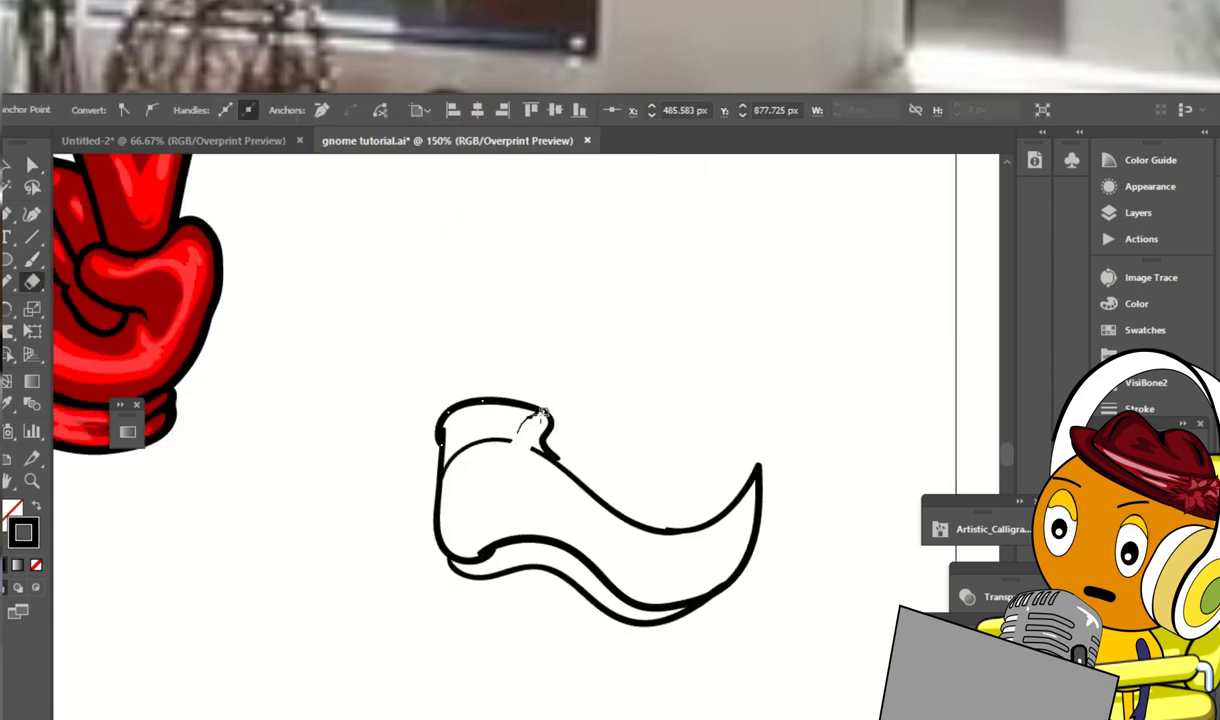
key("ctrl+shift+a")
key("v")
key("ctrl+minus")
key("ctrl+minus")
key("ctrl+minus")
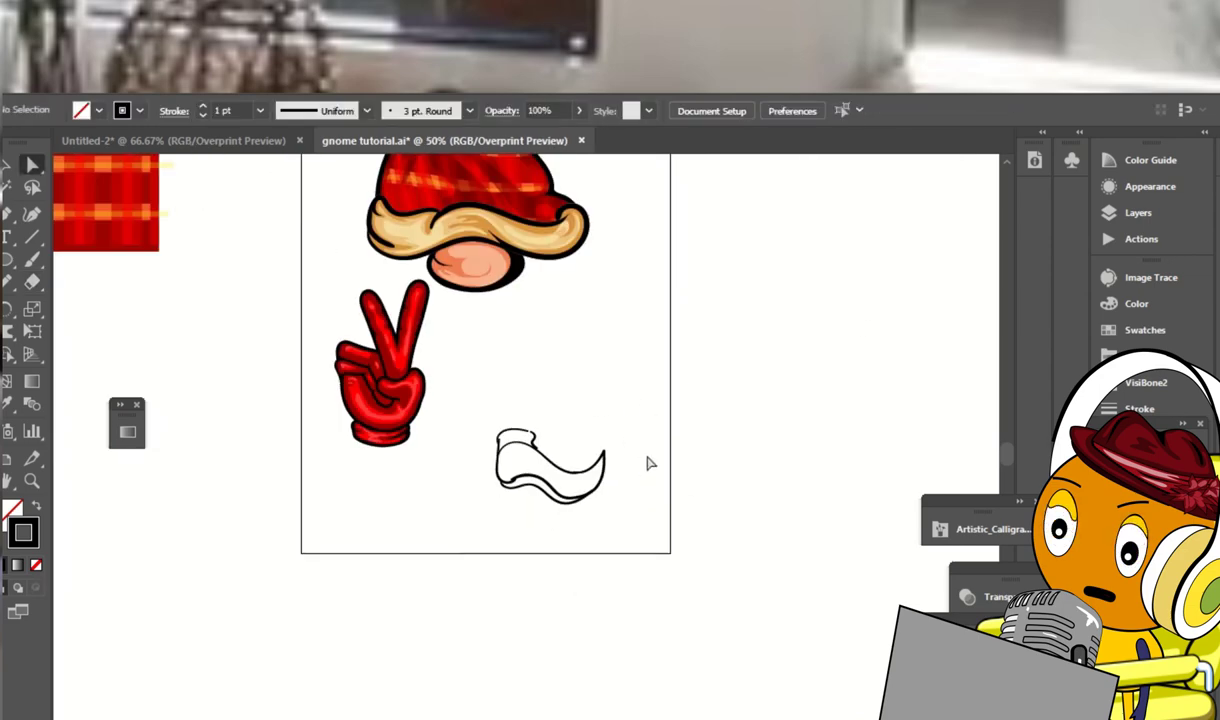
key("ctrl+equal")
key("ctrl+equal")
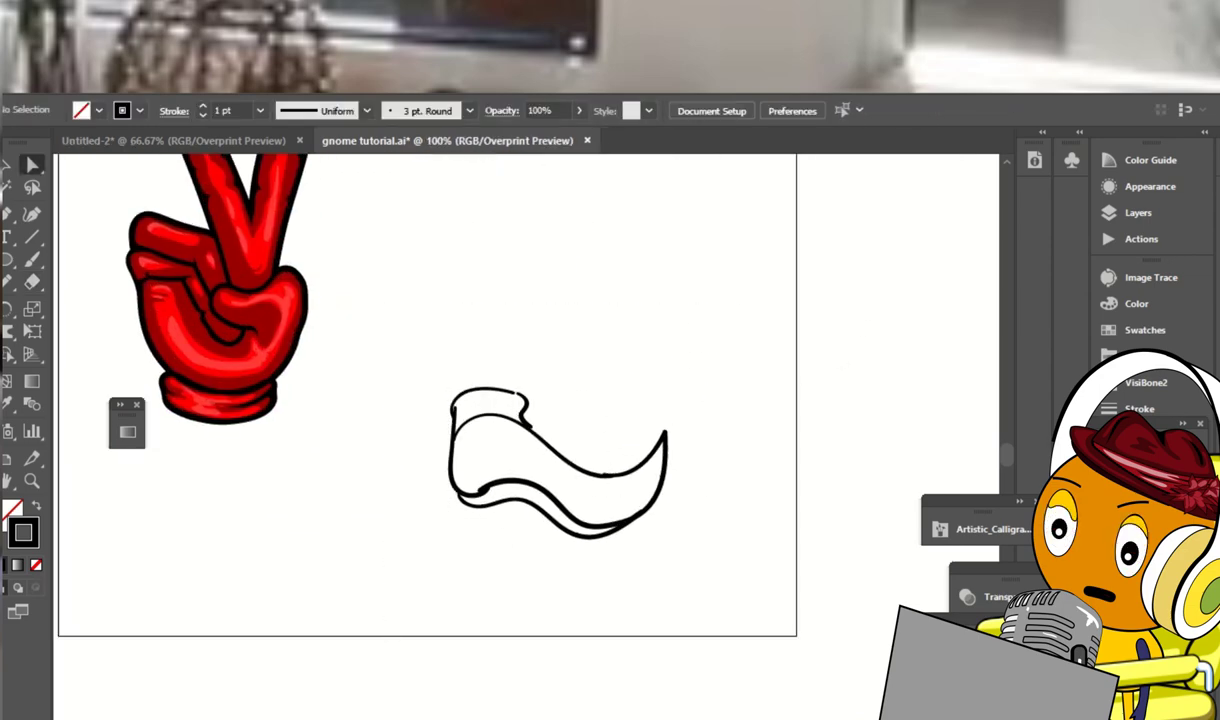
Remove the first shoe sketch from Layer 10 and set the Paintbrush stroke to 2 pt
key("F7")
left_click(420, 110)
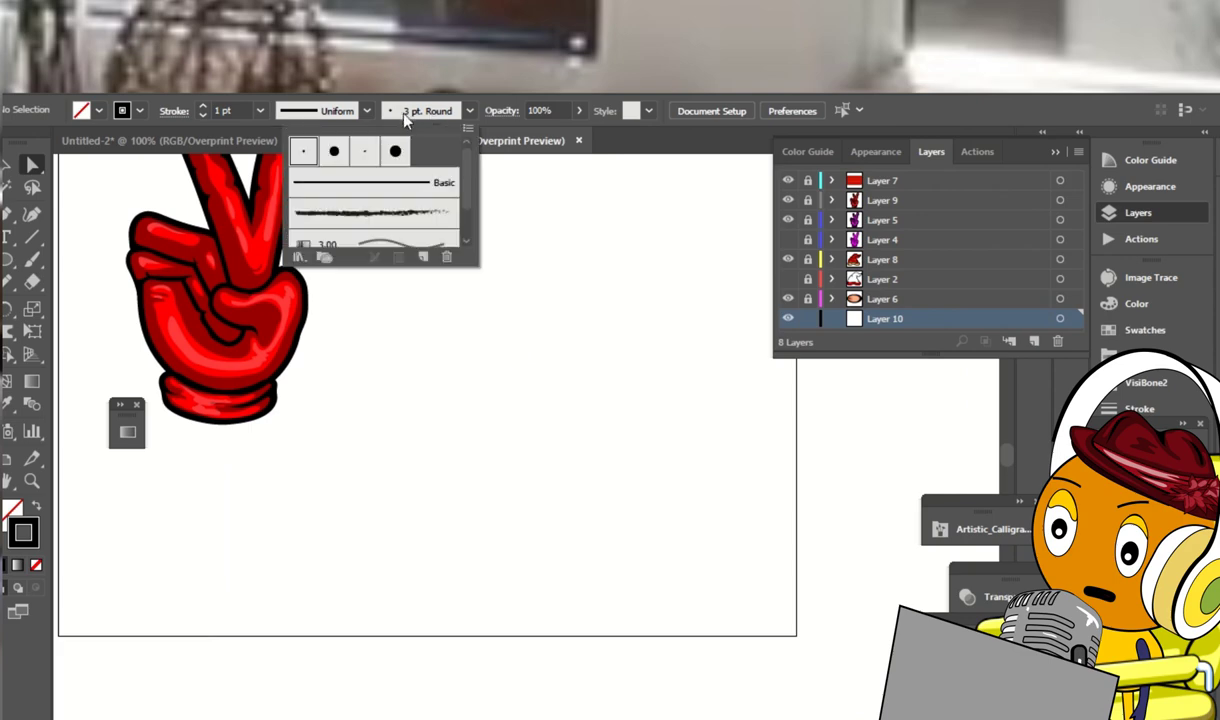
left_click(256, 108)
left_click(259, 110)
left_click(274, 214)
key("b")
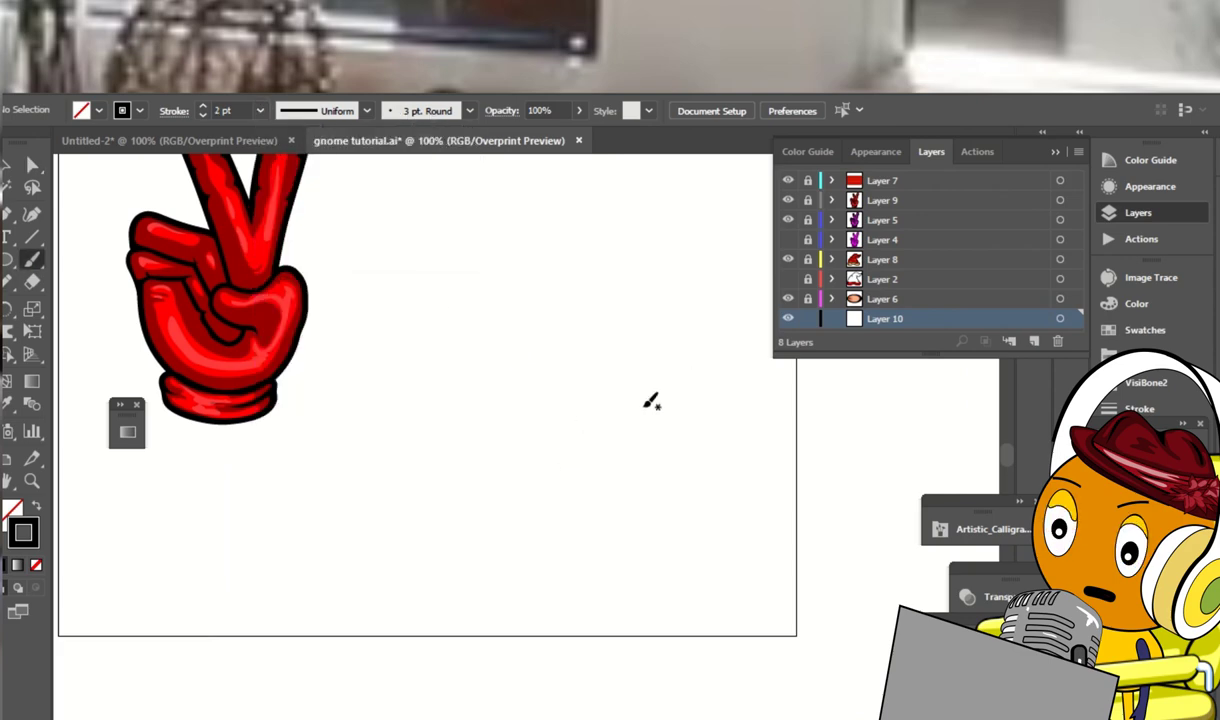
Draw a new boot's rolled cuff with two curled ends and start the ankle outline on both sides below it
scroll(606, 482, "down", 1)
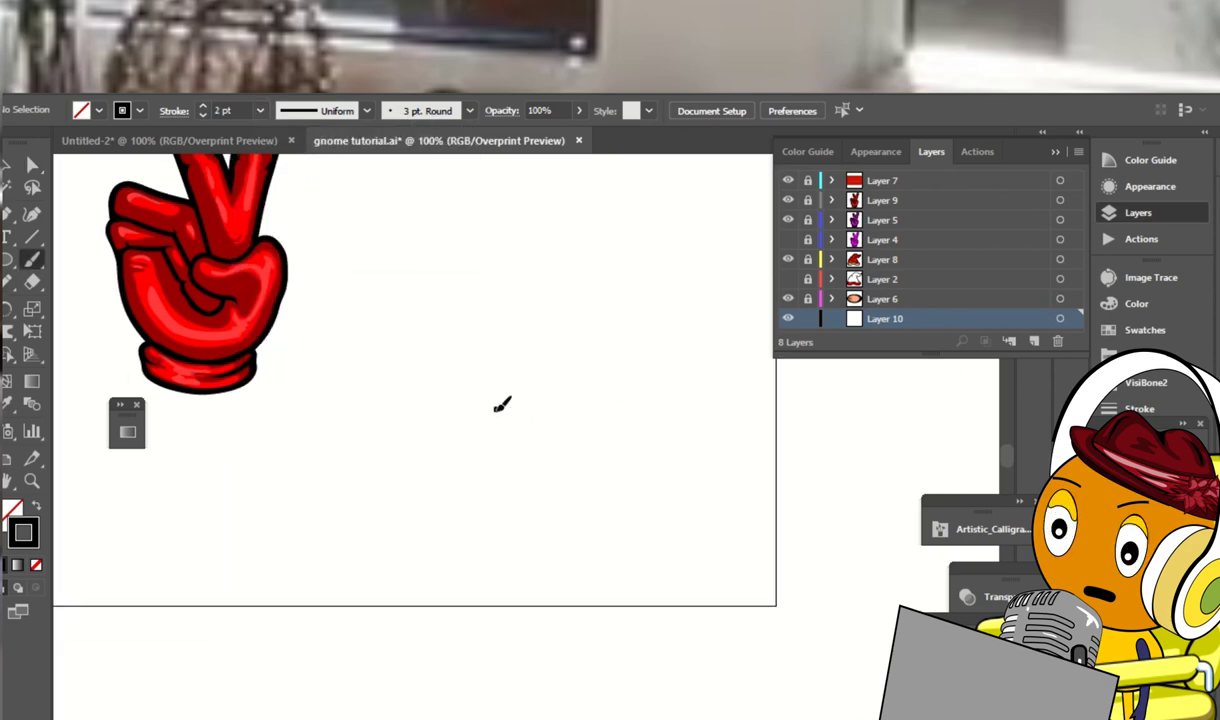
mouse_move(495, 409)
left_mouse_down()
mouse_move(491, 422)
mouse_move(561, 429)
left_mouse_up()
scroll(603, 410, "down", 2)
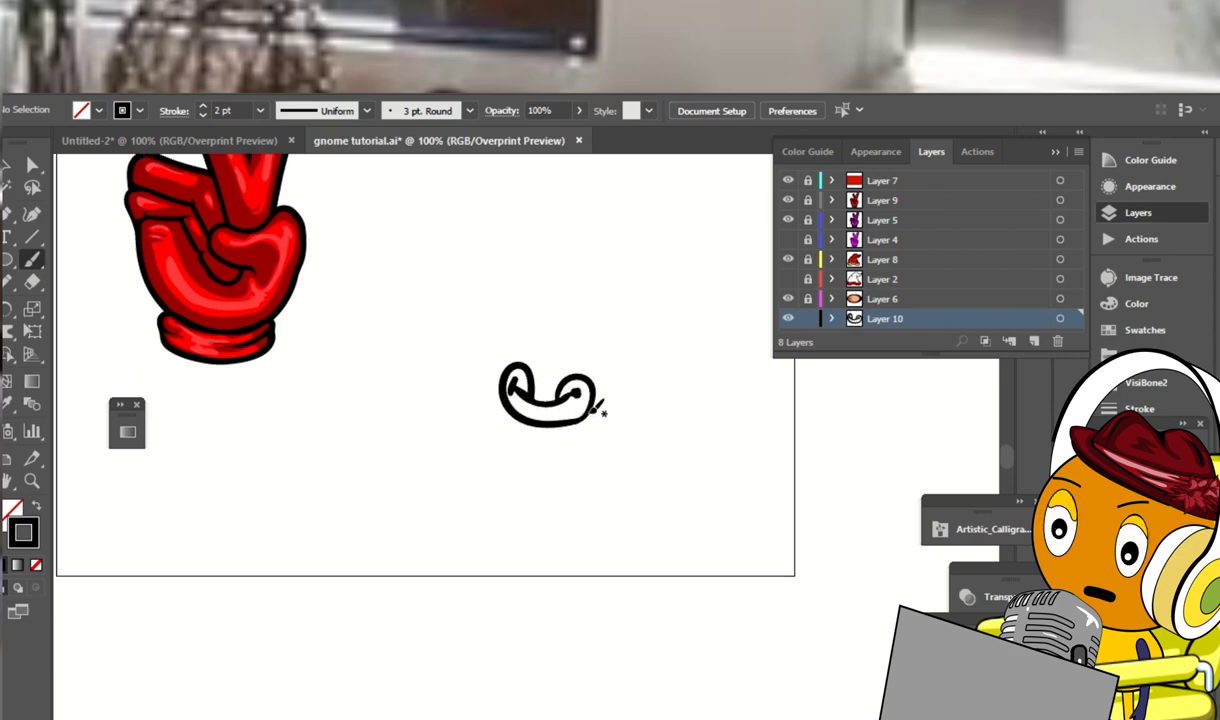
left_click_drag(596, 431, 585, 445)
scroll(560, 370, "left", 1)
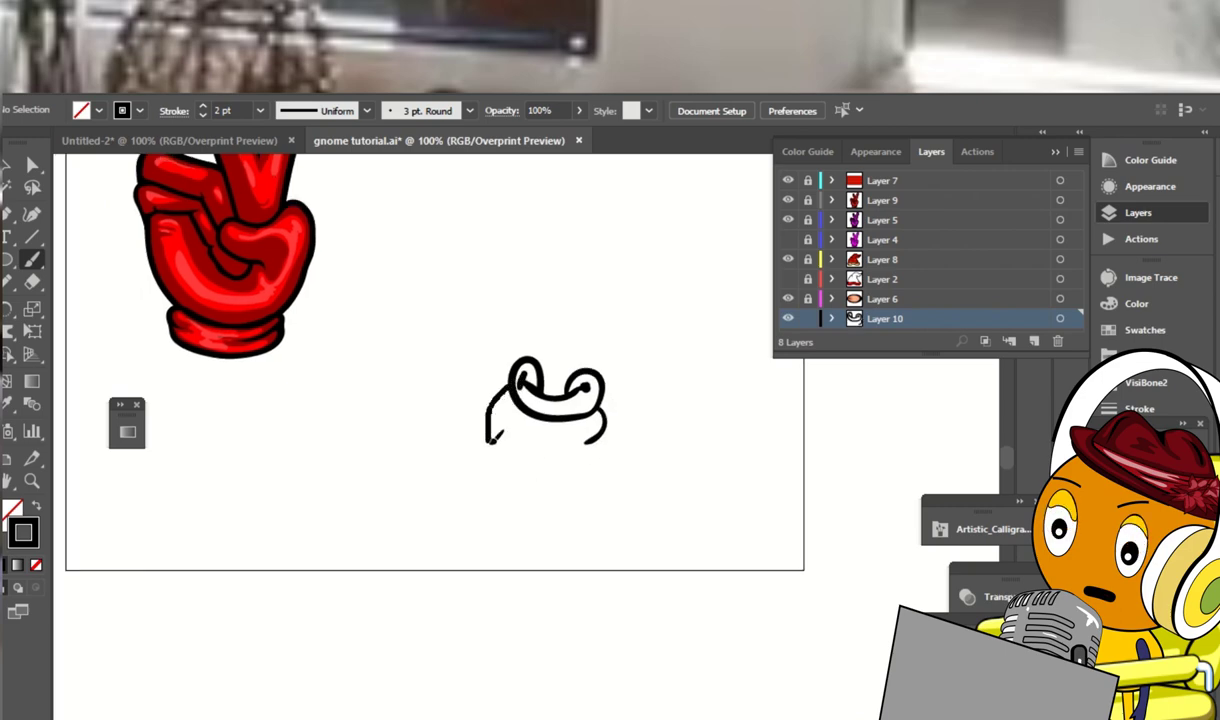
Draw the boot's long instep curve, the folds behind the ankle, and the heel and sole outline
mouse_move(490, 440)
left_mouse_down()
mouse_move(492, 462)
mouse_move(395, 482)
mouse_move(318, 468)
left_mouse_up()
scroll(520, 410, "down", 2)
scroll(520, 410, "left", 2)
key("ctrl+z")
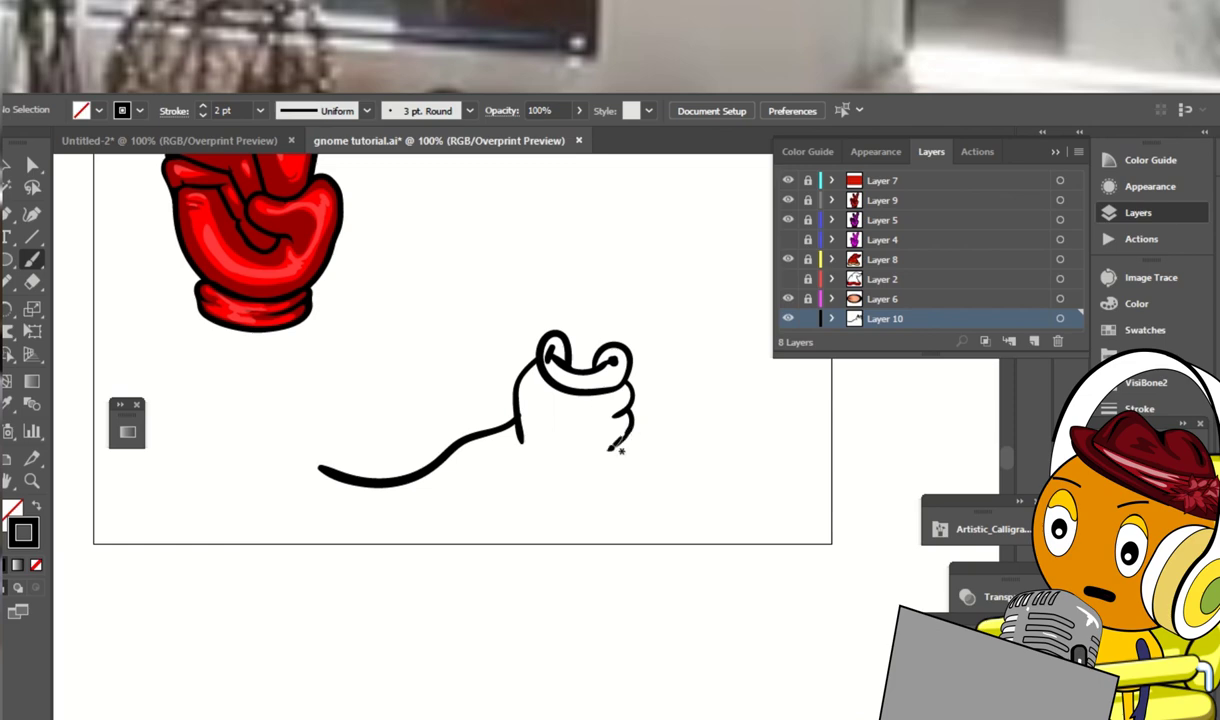
mouse_move(628, 440)
left_mouse_down()
mouse_move(613, 526)
mouse_move(336, 529)
mouse_move(320, 496)
left_mouse_up()
scroll(320, 496, "up", 2)
scroll(320, 496, "left", 3)
mouse_move(312, 437)
left_mouse_down()
mouse_move(388, 541)
mouse_move(440, 505)
left_mouse_up()
scroll(440, 505, "down", 2)
scroll(440, 505, "right", 1)
scroll(558, 505, "left", 2)
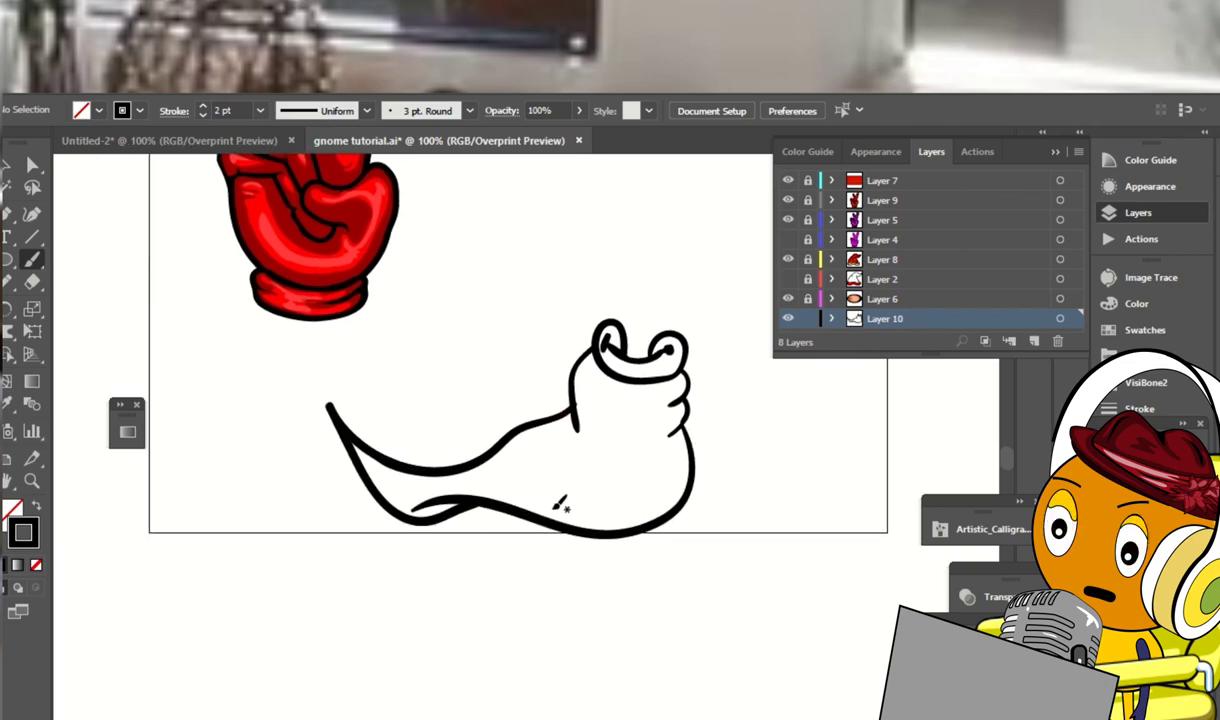
key("v")
left_click(435, 530)
key("Delete")
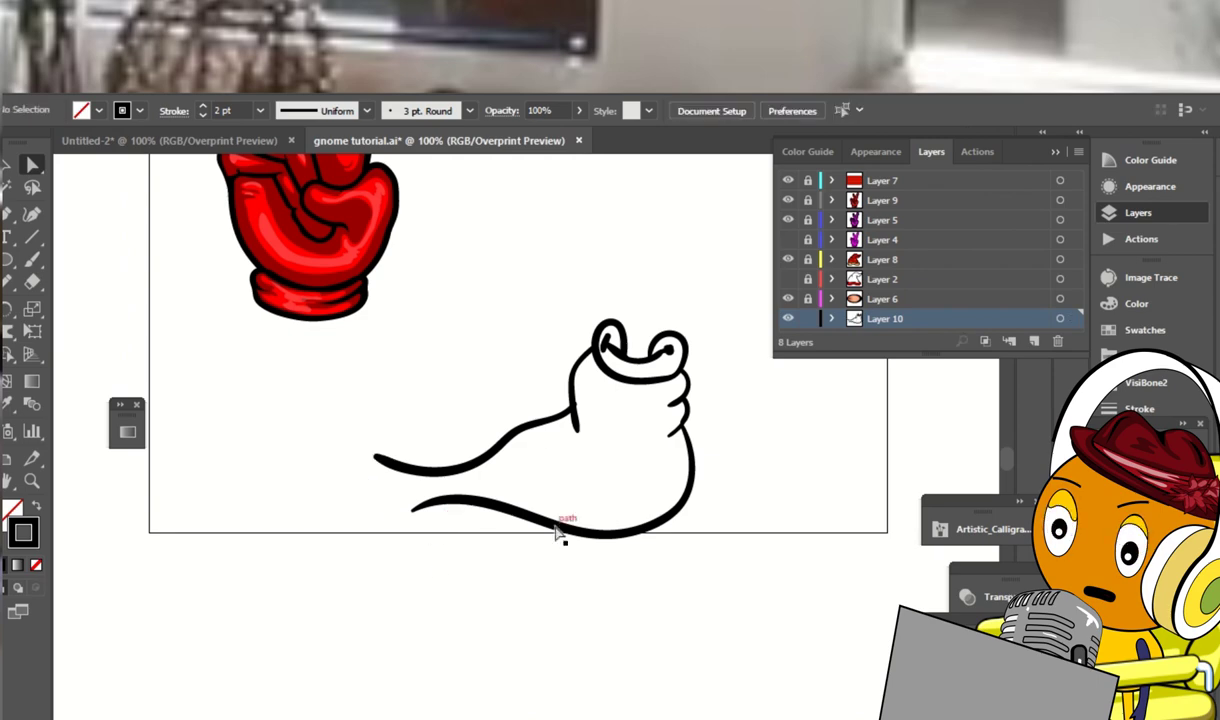
Redraw the boot's heel and sole with a lower curve and close the front with a pointed toe
key("b")
scroll(674, 402, "down", 2)
scroll(674, 402, "right", 1)
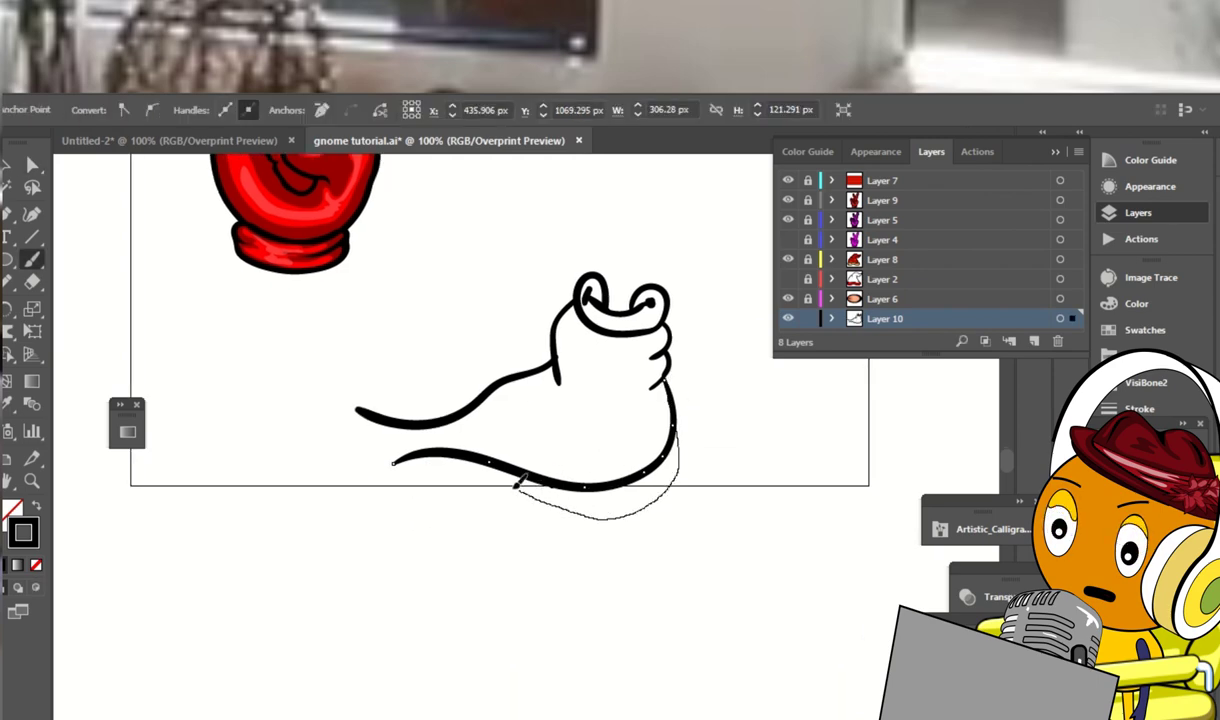
left_click_drag(515, 483, 505, 488)
left_click_drag(495, 394, 532, 430)
mouse_move(392, 421)
left_mouse_down()
mouse_move(343, 394)
mouse_move(398, 484)
left_mouse_up()
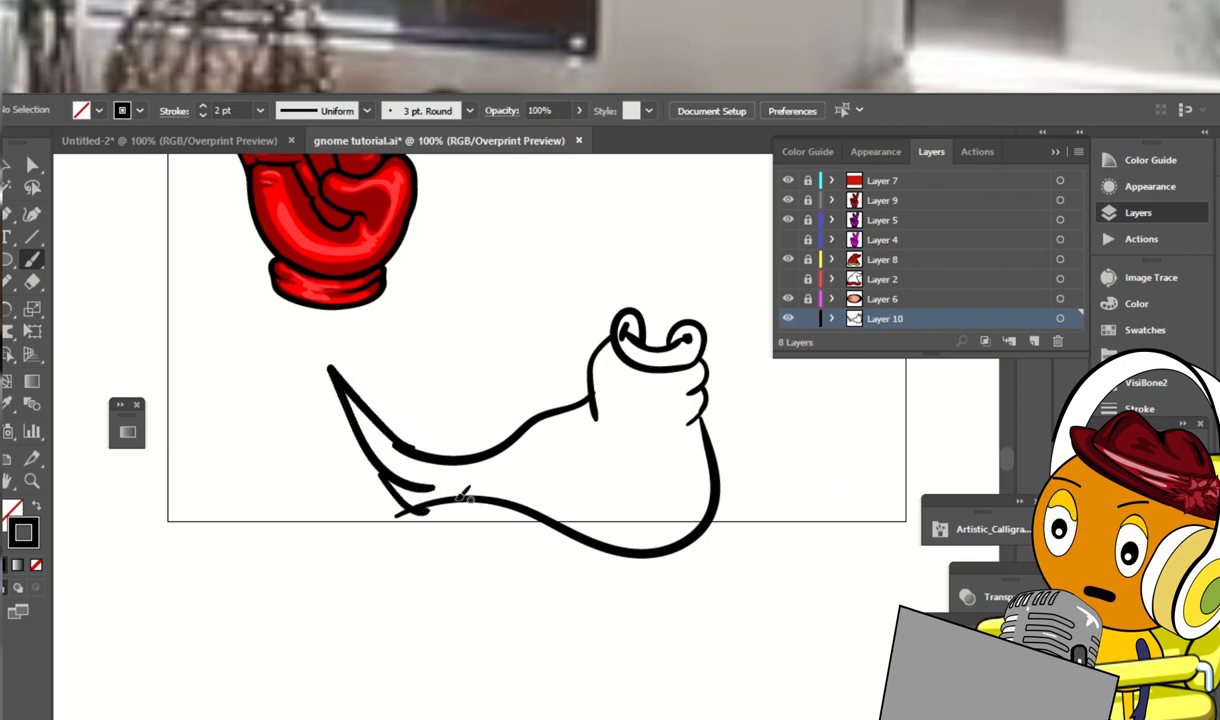
Erase the pointed toe tip with a 30 pt Eraser and redraw it as an upward-curling toe
double_click(32, 282)
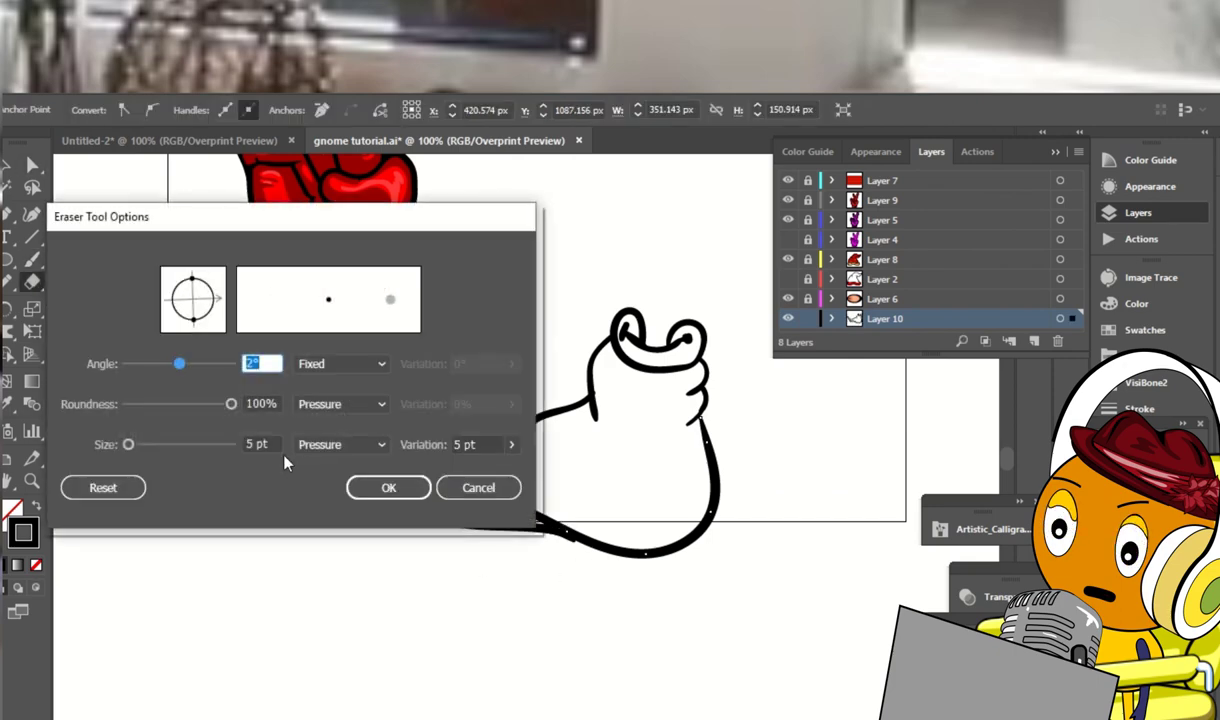
double_click(262, 444)
type("30")
key("Return")
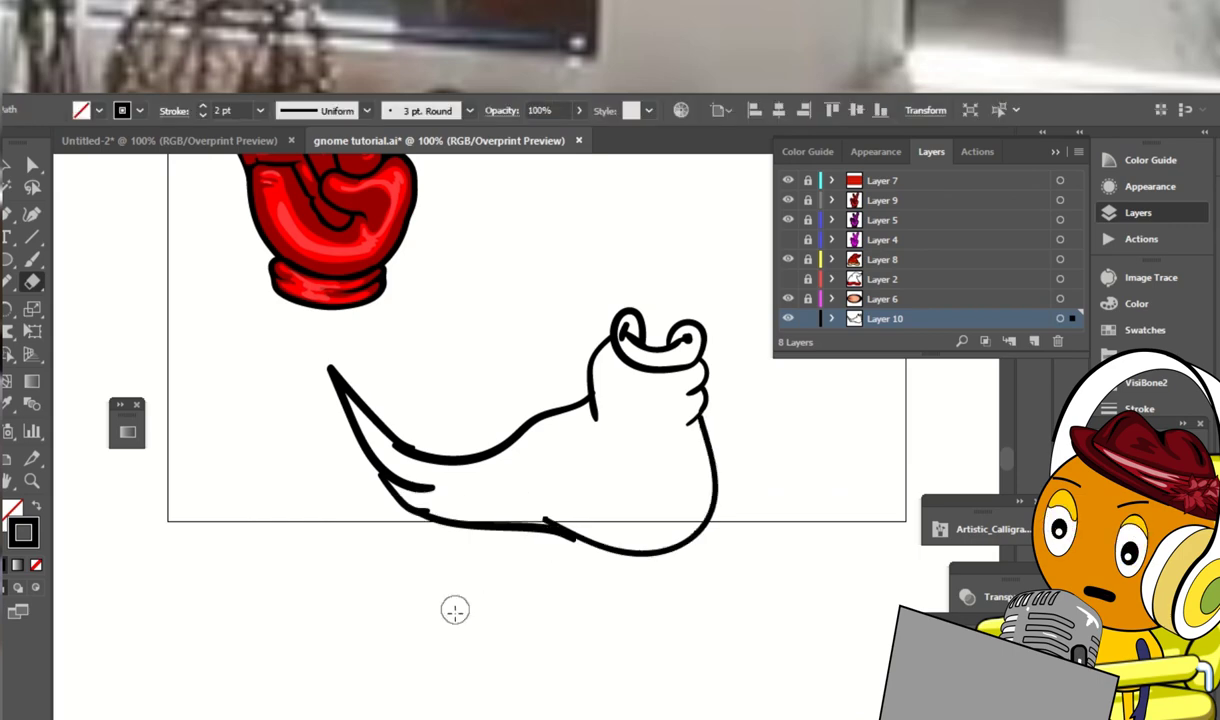
mouse_move(422, 425)
left_mouse_down()
mouse_move(417, 479)
mouse_move(463, 463)
left_mouse_up()
key("b")
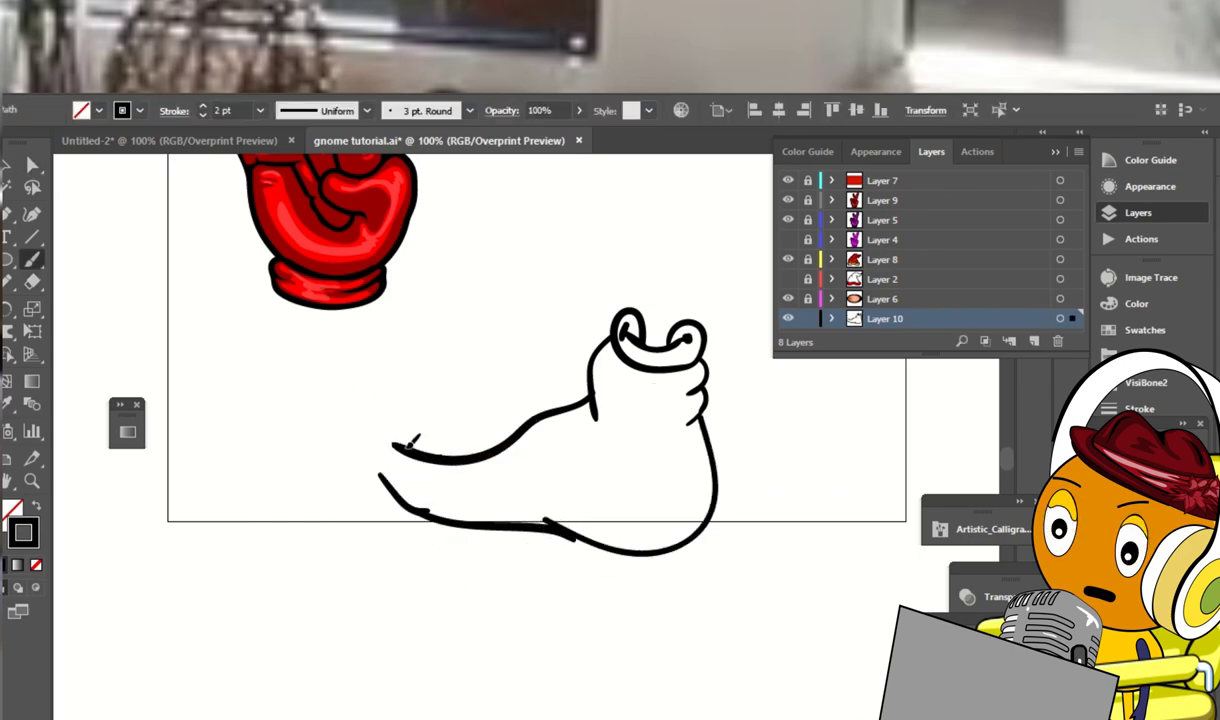
mouse_move(395, 436)
left_mouse_down()
mouse_move(390, 381)
mouse_move(405, 505)
left_mouse_up()
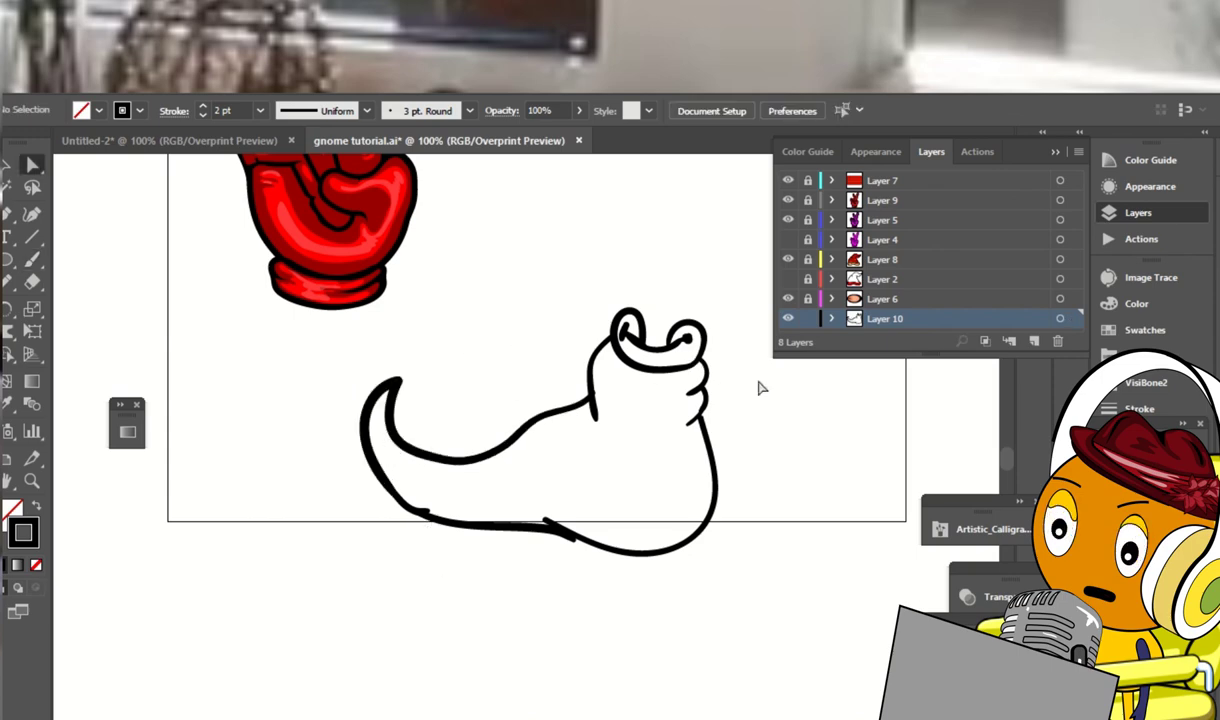
Expand all of the boot's brush strokes and merge them into one black filled shape
key("v")
left_click_drag(705, 333, 272, 469)
left_click(152, 60)
left_click(216, 278)
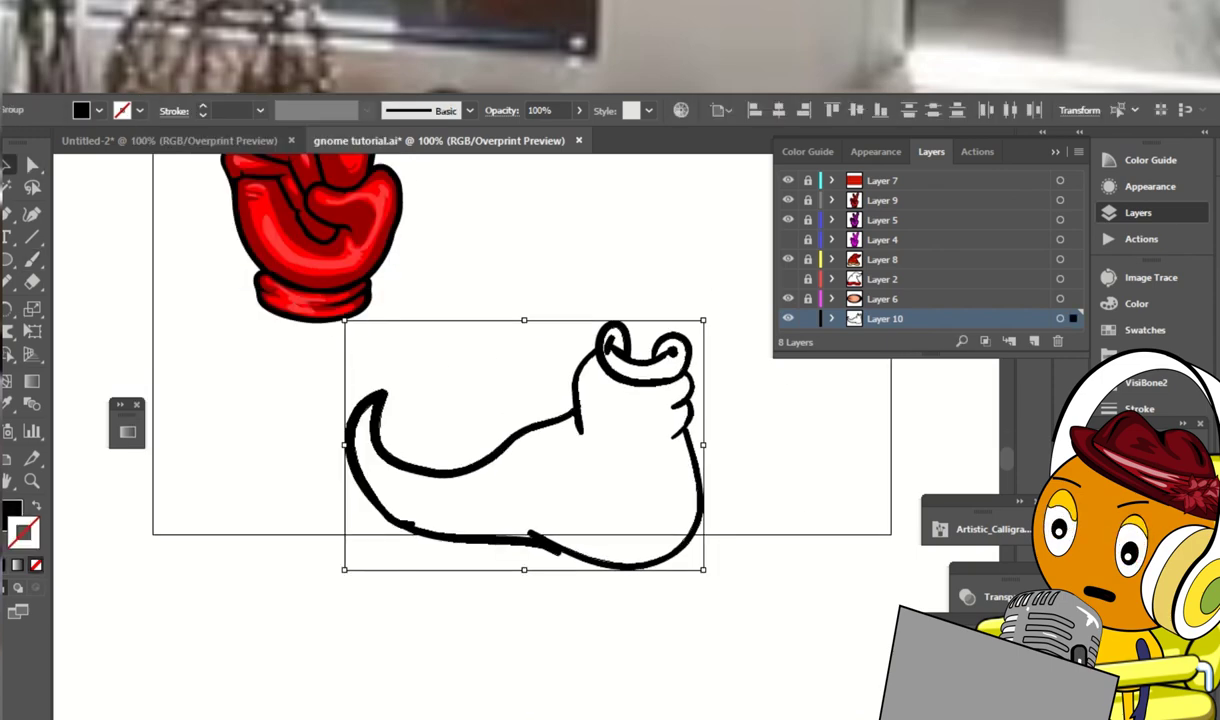
left_click(833, 512)
Reshape the ends of the ankle fold and the heel creases with the Pencil so they taper smoothly
key("ctrl+equal")
key("ctrl+equal")
left_click(541, 484)
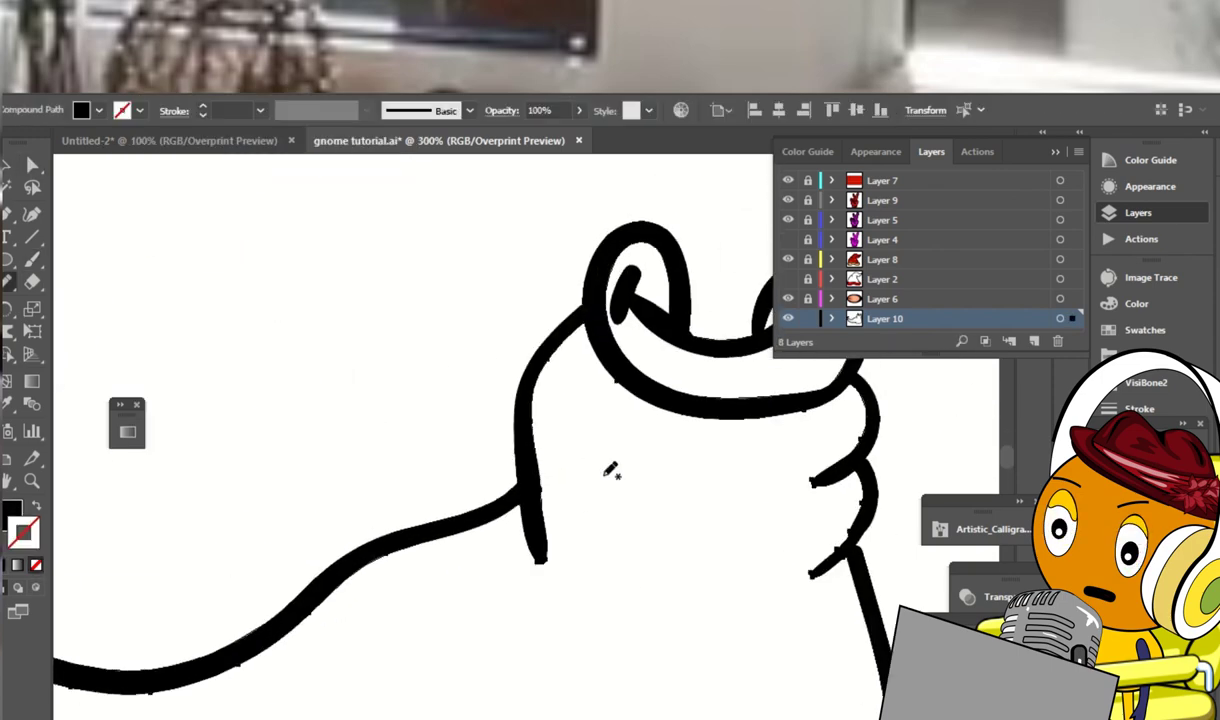
scroll(612, 468, "down", 2)
left_click_drag(528, 435, 549, 518)
mouse_move(553, 463)
left_mouse_down()
mouse_move(363, 393)
mouse_move(367, 437)
left_mouse_up()
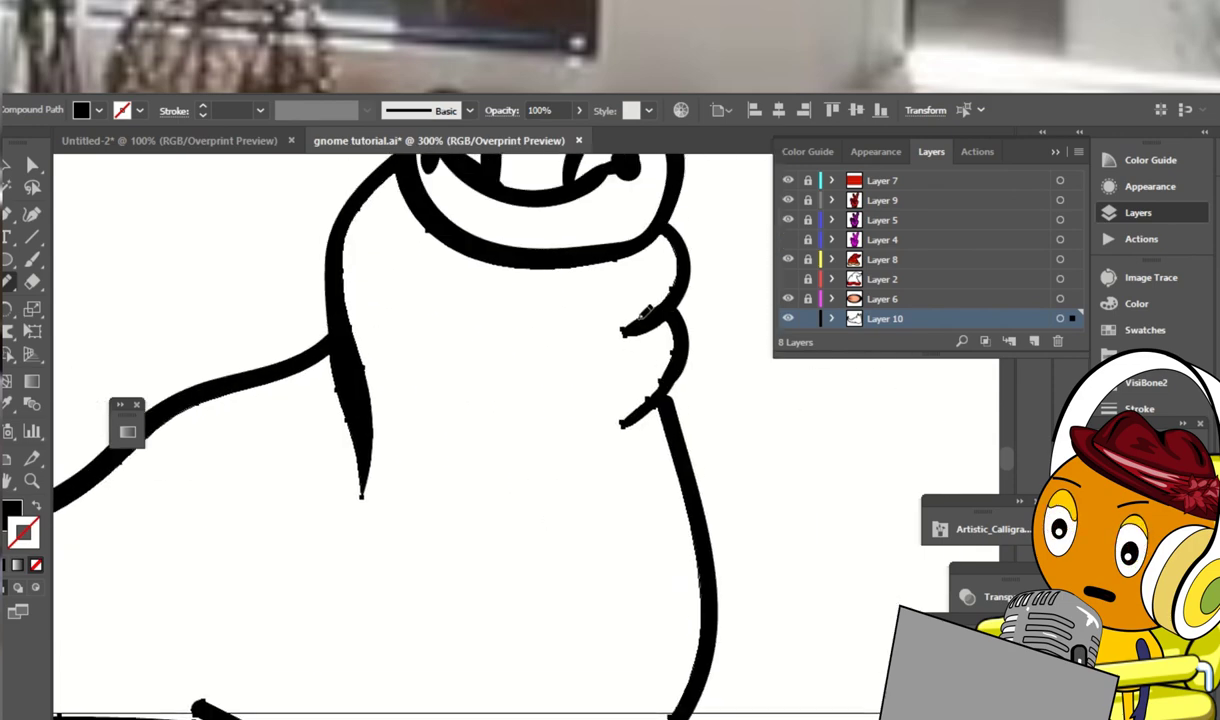
left_click_drag(567, 331, 677, 318)
mouse_move(648, 407)
left_mouse_down()
mouse_move(672, 390)
mouse_move(692, 422)
left_mouse_up()
left_click(686, 428, "ctrl")
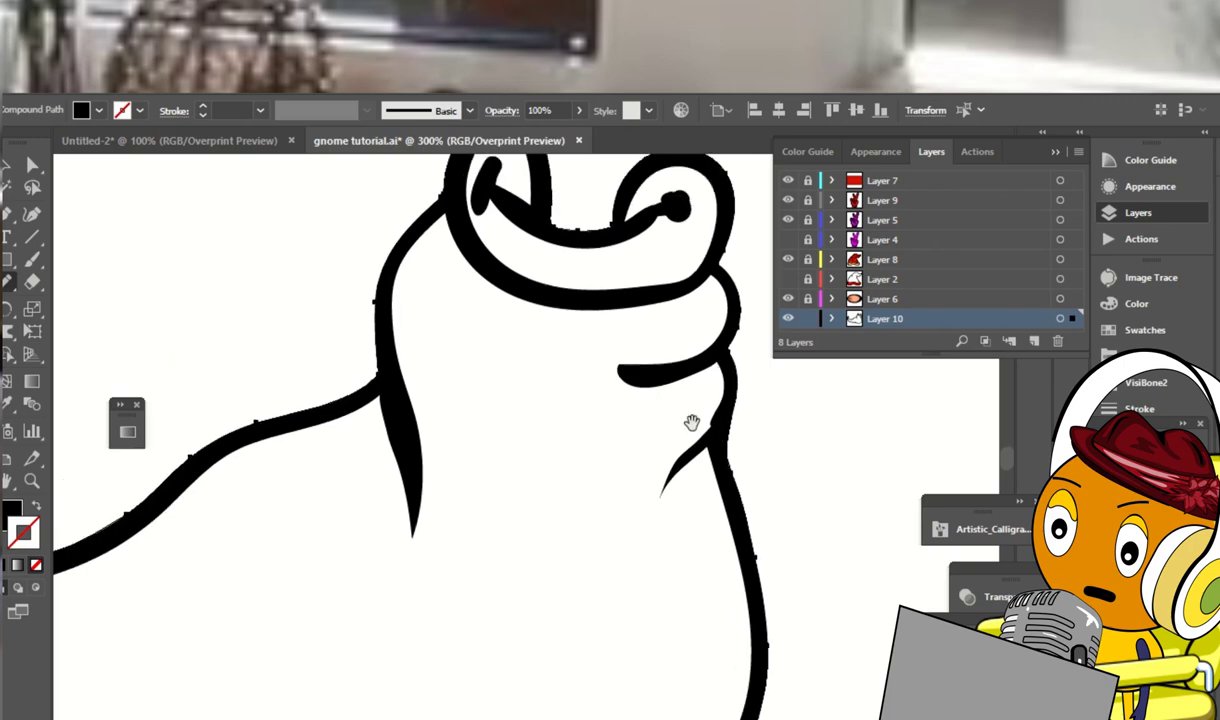
Refine the inner curls of the boot's cuff with the Pencil, replacing the blunt ends with tapered lines
left_click_drag(565, 358, 635, 548)
key("p")
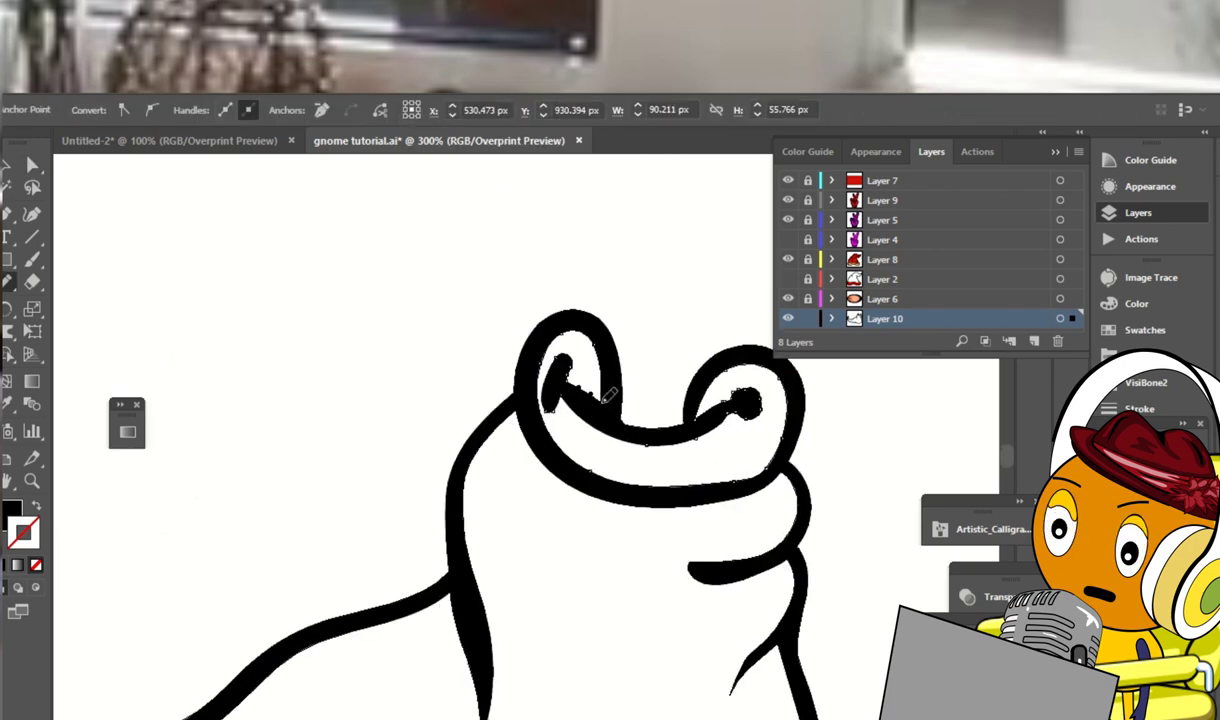
left_click_drag(573, 368, 640, 448)
mouse_move(580, 376)
left_mouse_down()
mouse_move(694, 358)
mouse_move(735, 393)
left_mouse_up()
left_click_drag(571, 425, 605, 482)
Extend the boot's toe into a long sharp tip and reshape the line weight of its inner curve
key("ctrl+minus")
key("ctrl+minus")
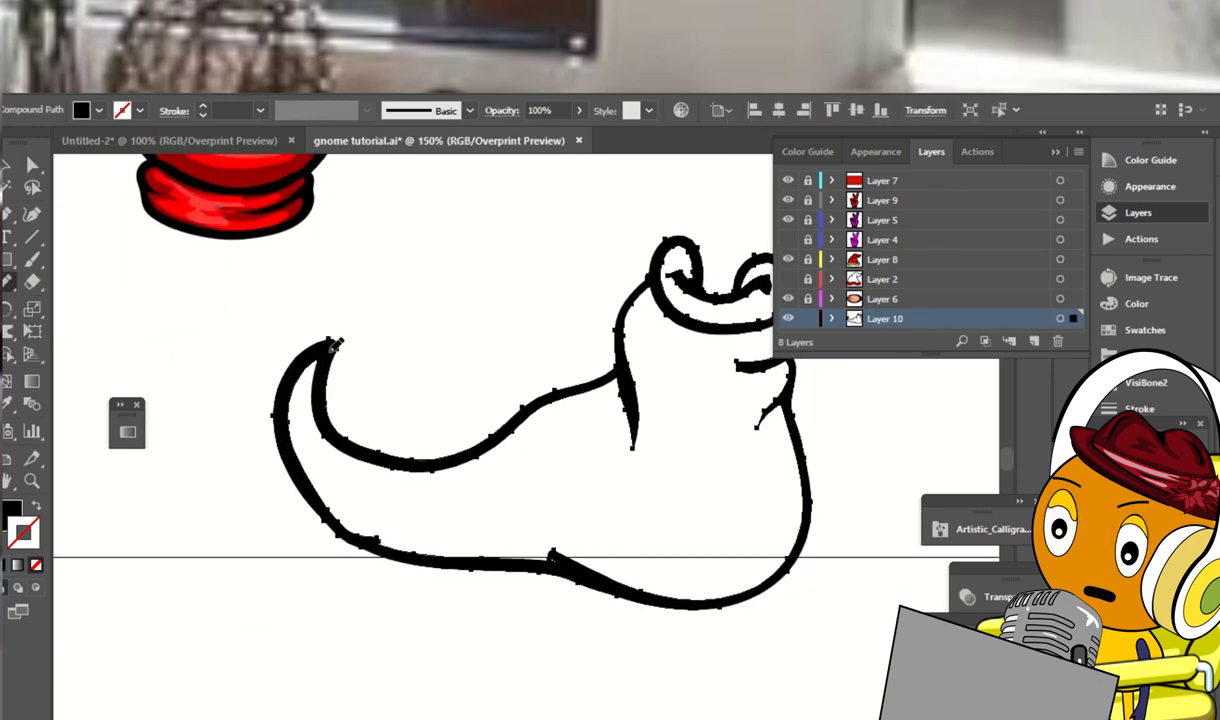
mouse_move(321, 329)
left_mouse_down()
mouse_move(361, 352)
mouse_move(340, 443)
mouse_move(395, 337)
left_mouse_up()
key("ctrl+z")
left_click_drag(390, 474, 485, 480)
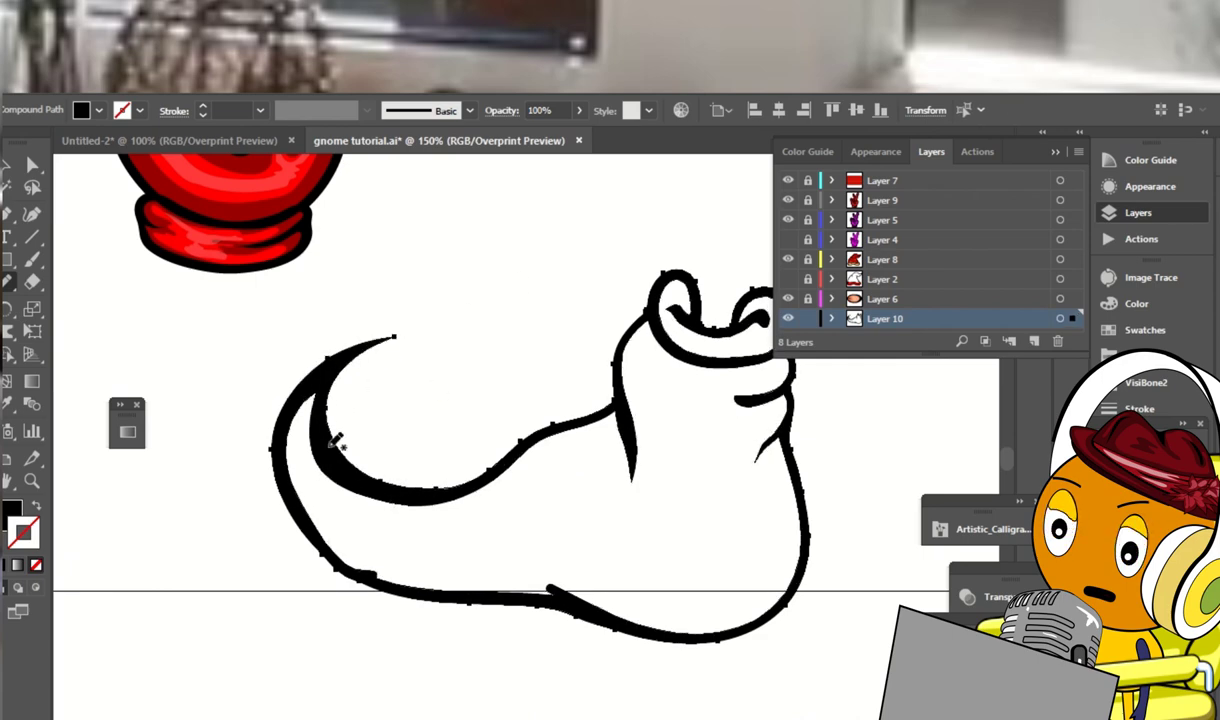
left_click_drag(320, 393, 332, 463)
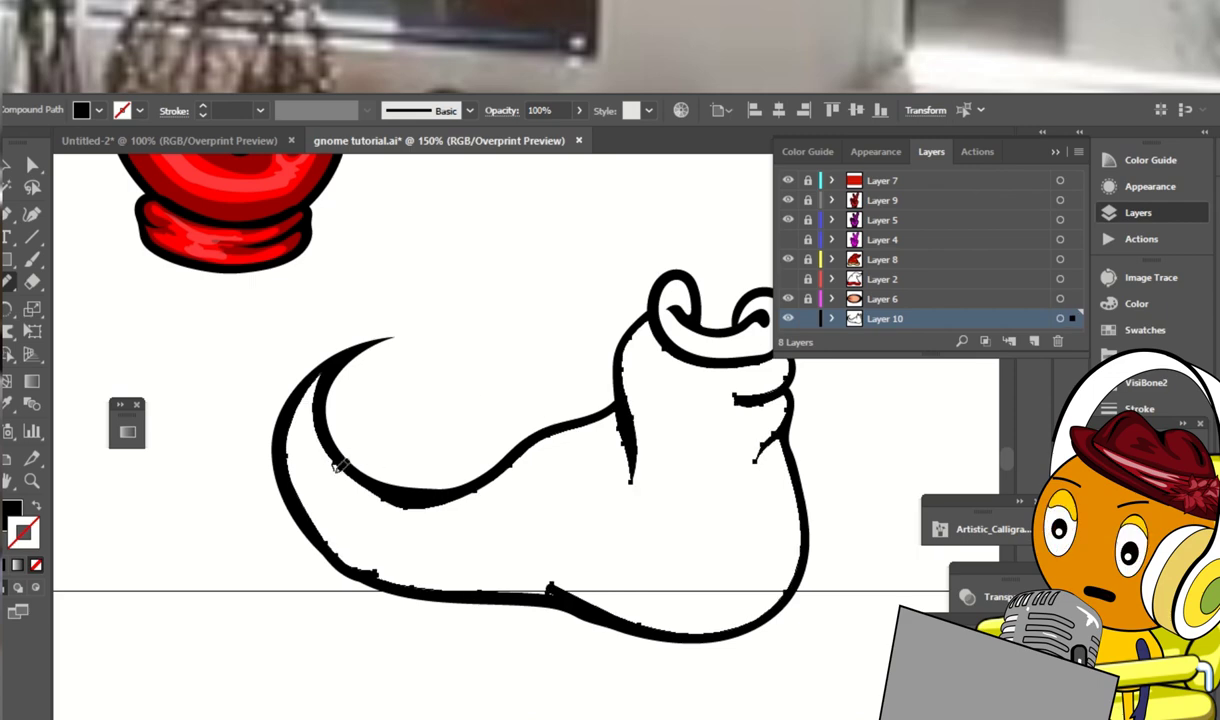
mouse_move(314, 412)
left_mouse_down()
mouse_move(352, 476)
mouse_move(383, 436)
left_mouse_up()
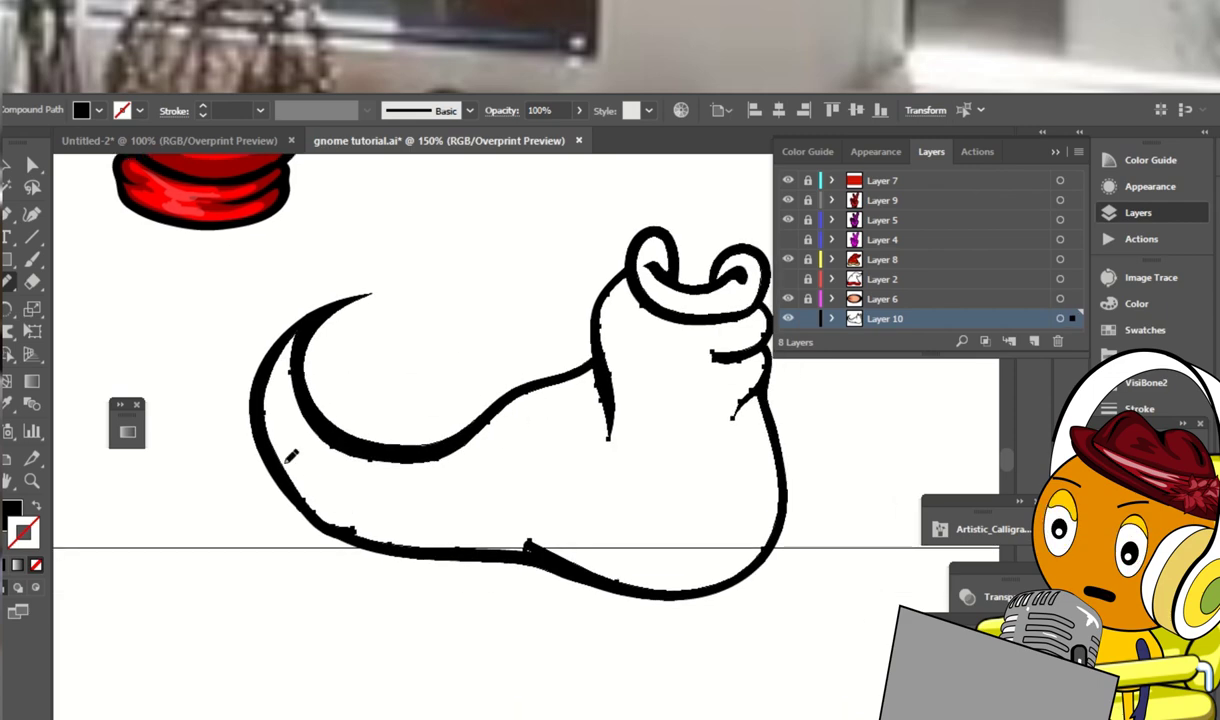
Adjust the outer toe line and add tapered crease lines on the sole behind the toe and at the arch
left_click_drag(264, 345, 281, 437)
left_click_drag(410, 527, 412, 526)
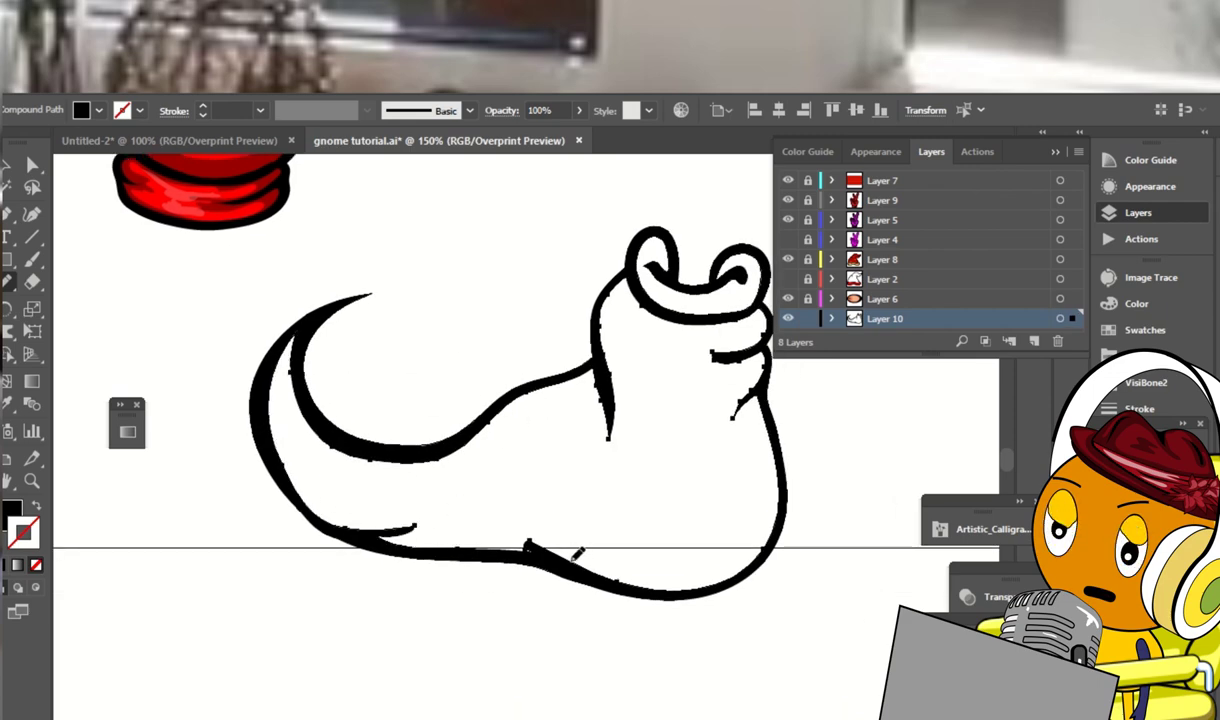
left_click_drag(486, 507, 540, 560)
Thin the outer line of the curled toe and shorten the toe to a small rounded tip
key("v")
key("b")
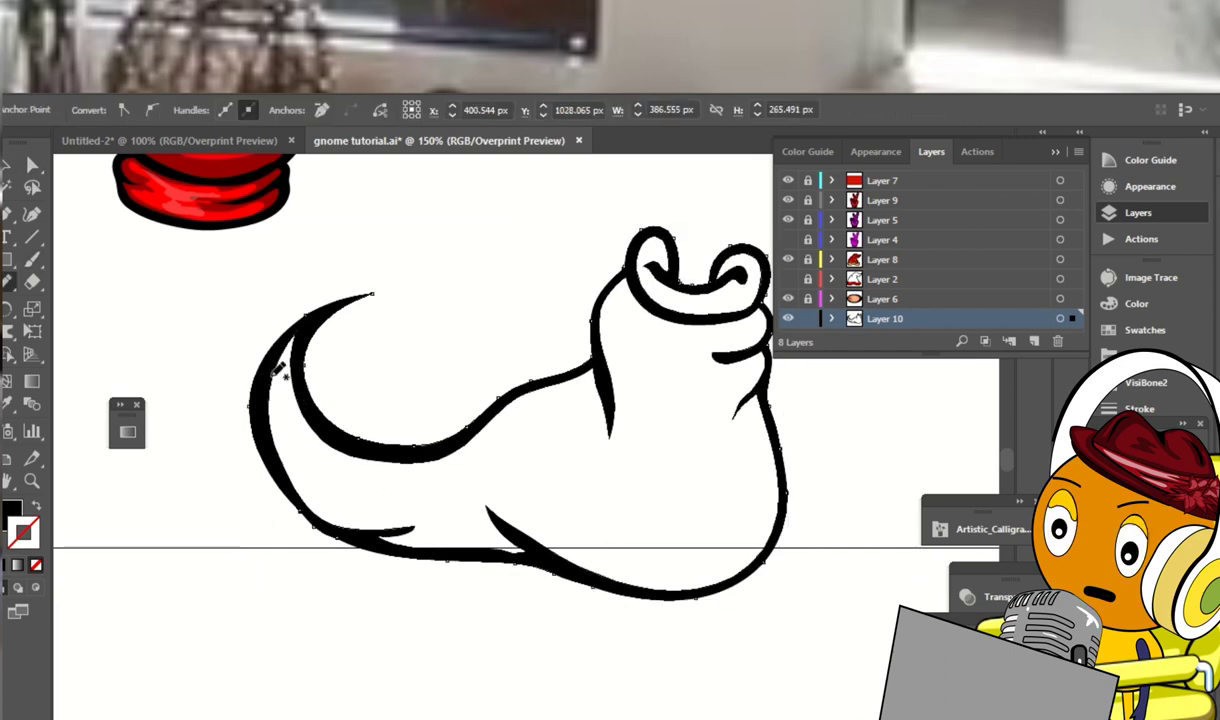
left_click_drag(268, 360, 267, 440)
left_click_drag(261, 344, 320, 520)
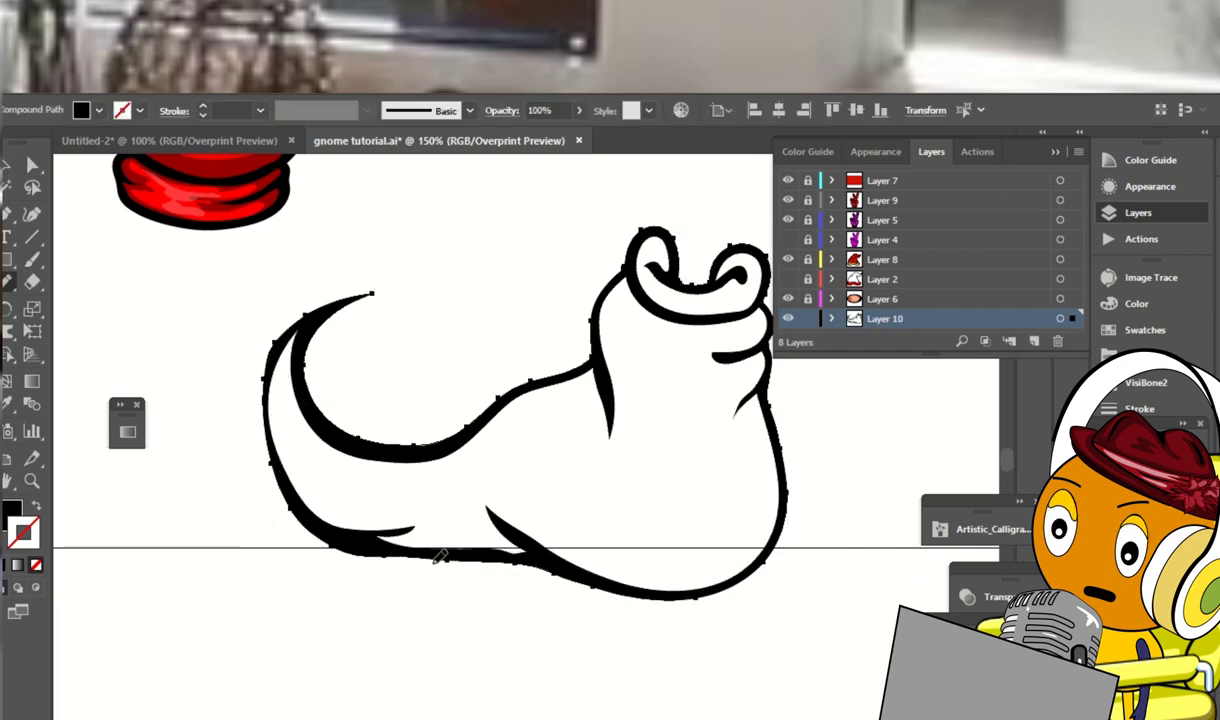
scroll(303, 453, "up", 1)
mouse_move(275, 454)
left_mouse_down()
mouse_move(282, 336)
mouse_move(298, 317)
mouse_move(306, 326)
left_mouse_up()
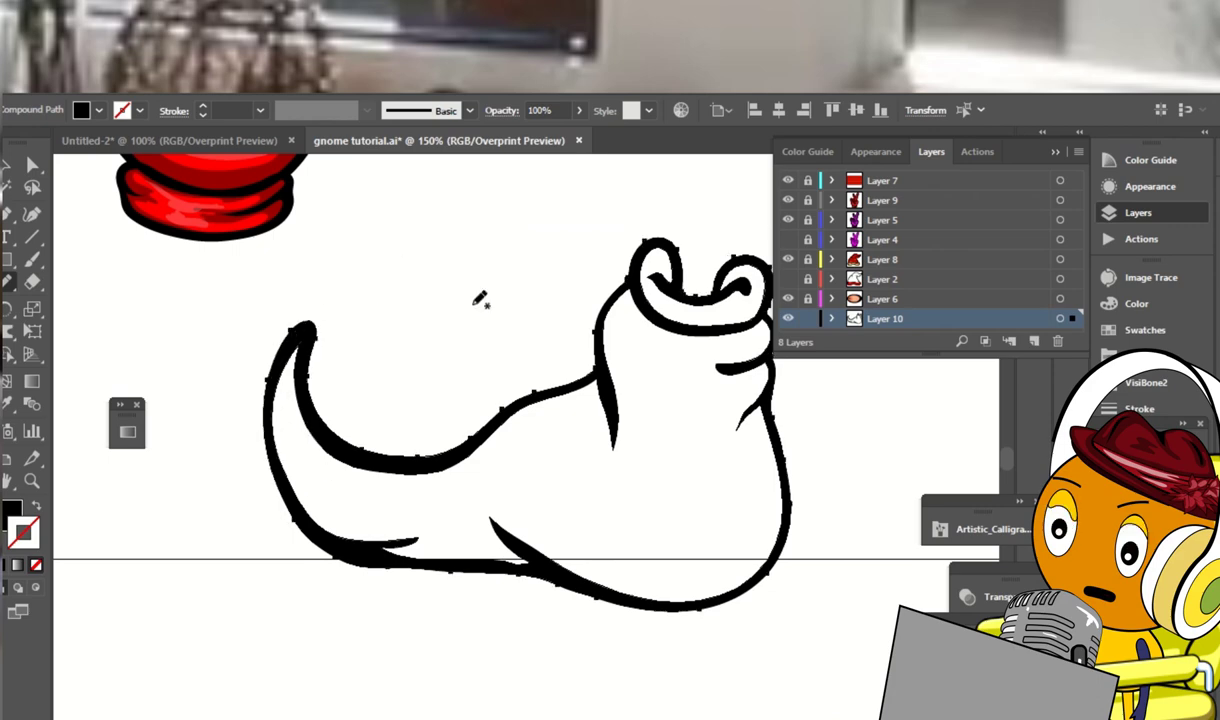
Refine the tapered crease where the boot's arch meets the heel
key("ctrl+shift+a")
left_click(570, 556)
left_click_drag(495, 535, 565, 578)
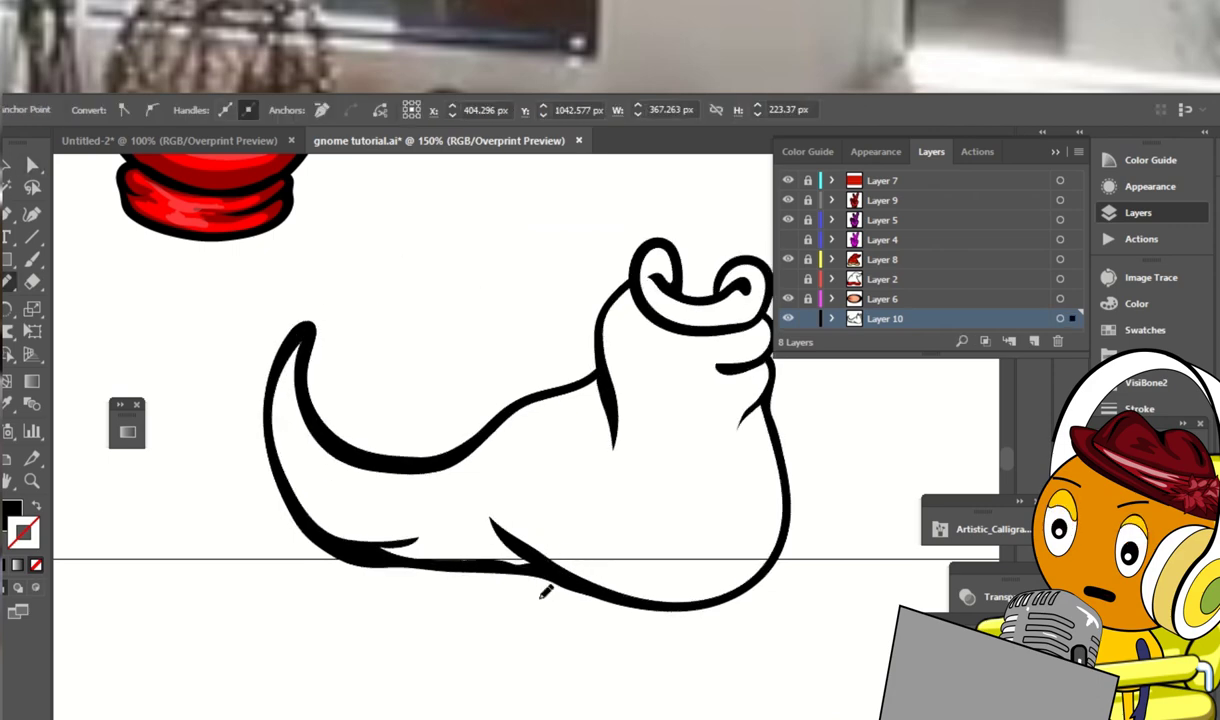
scroll(692, 431, "down", 5)
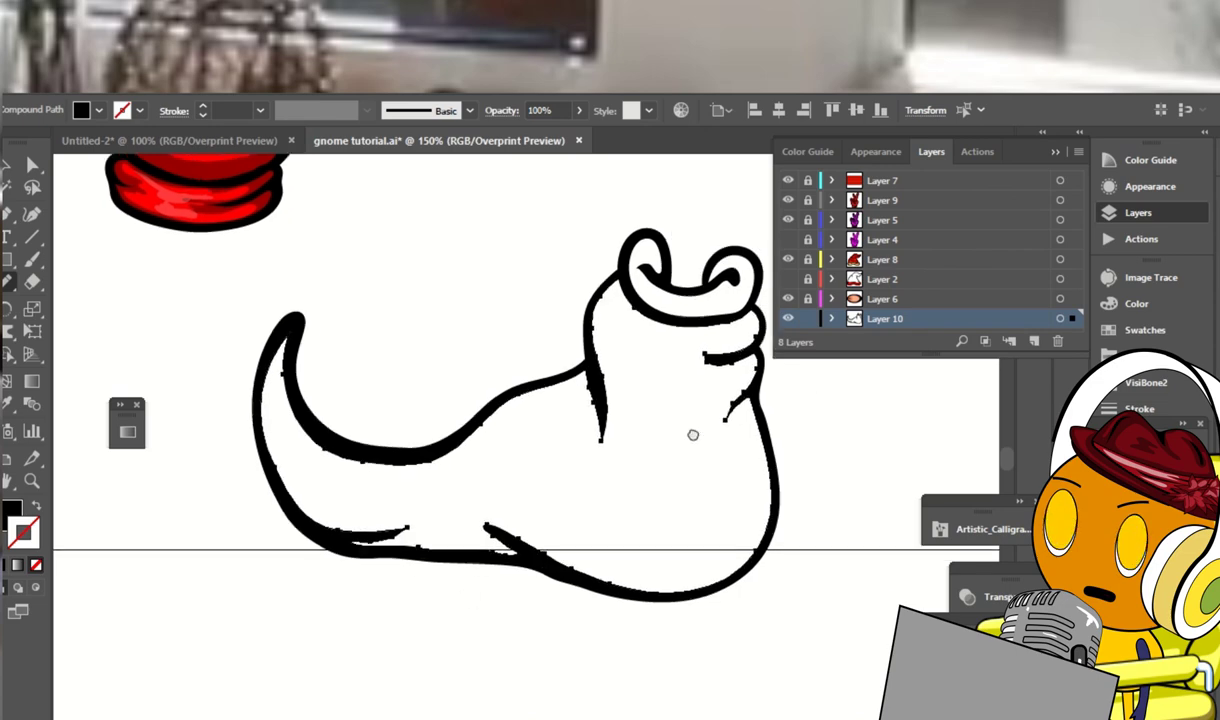
Rotate the boot counterclockwise so its curled toe sits lower beneath the hand
left_click_drag(650, 440, 617, 541)
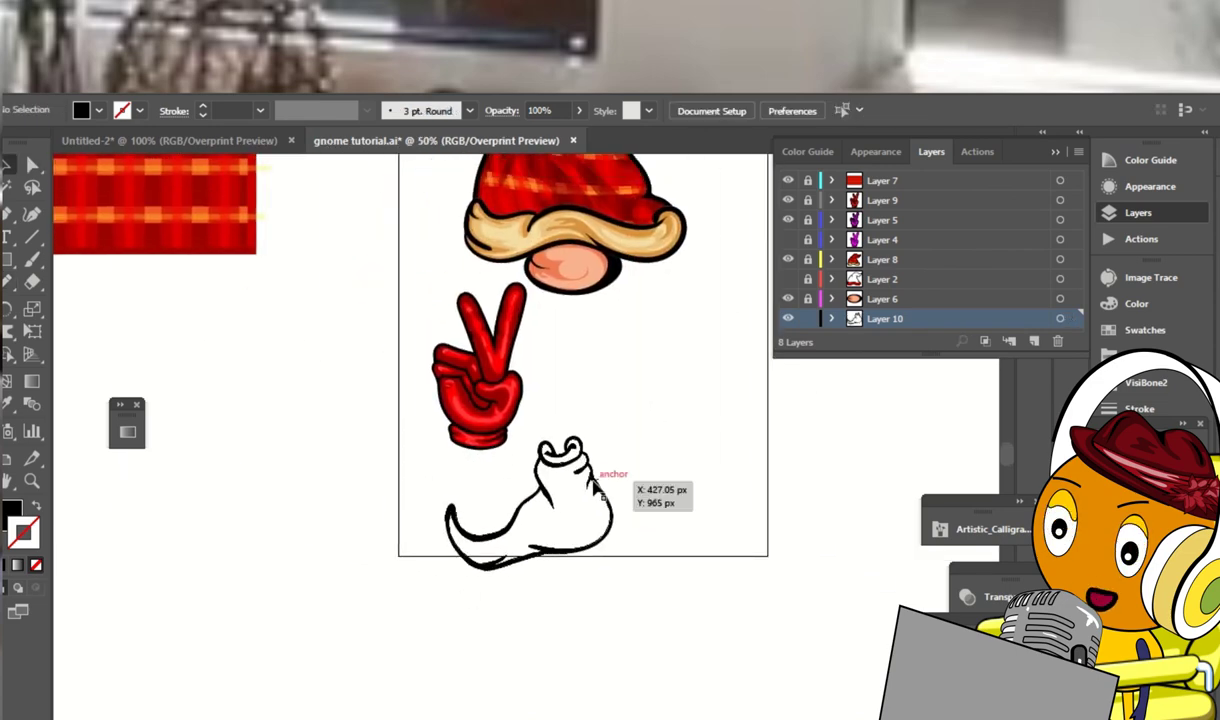
left_click_drag(585, 495, 640, 522)
key("ctrl+z")
scroll(581, 428, "up", 3)
scroll(582, 428, "down", 2)
Redraw the upper edge of the boot's toe with the Pencil to make the toe fuller with a tapered tip
left_click(498, 485)
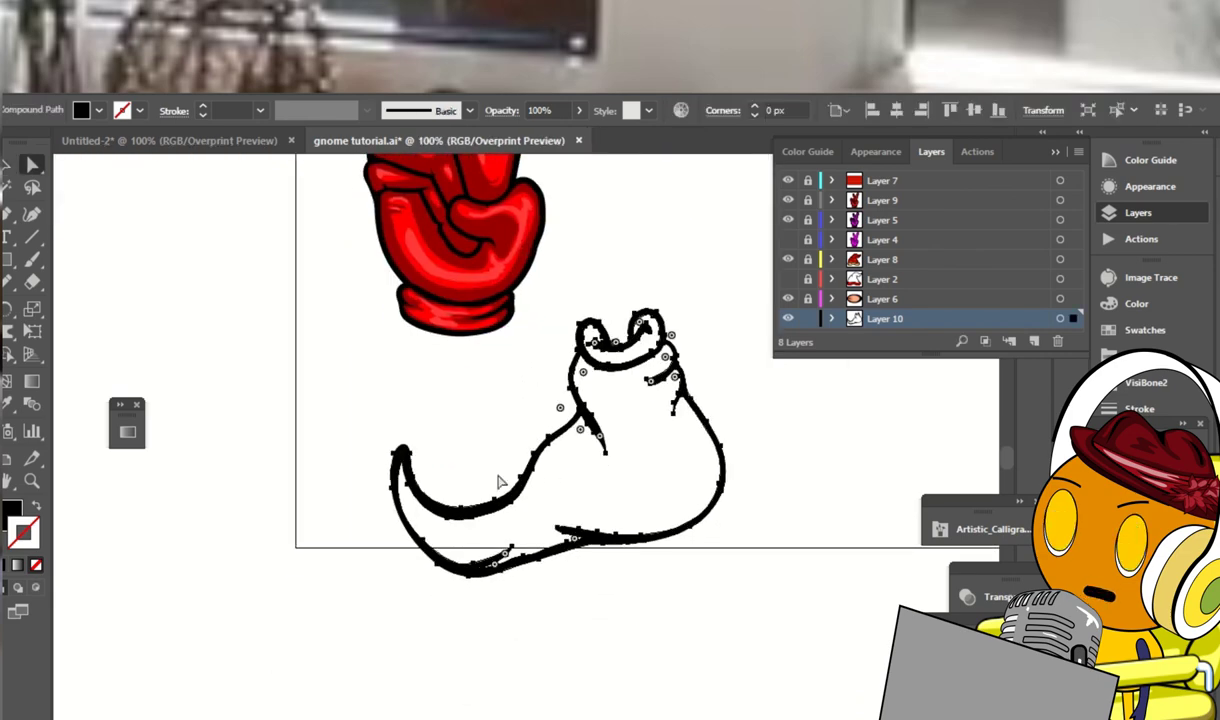
left_click_drag(531, 455, 413, 462)
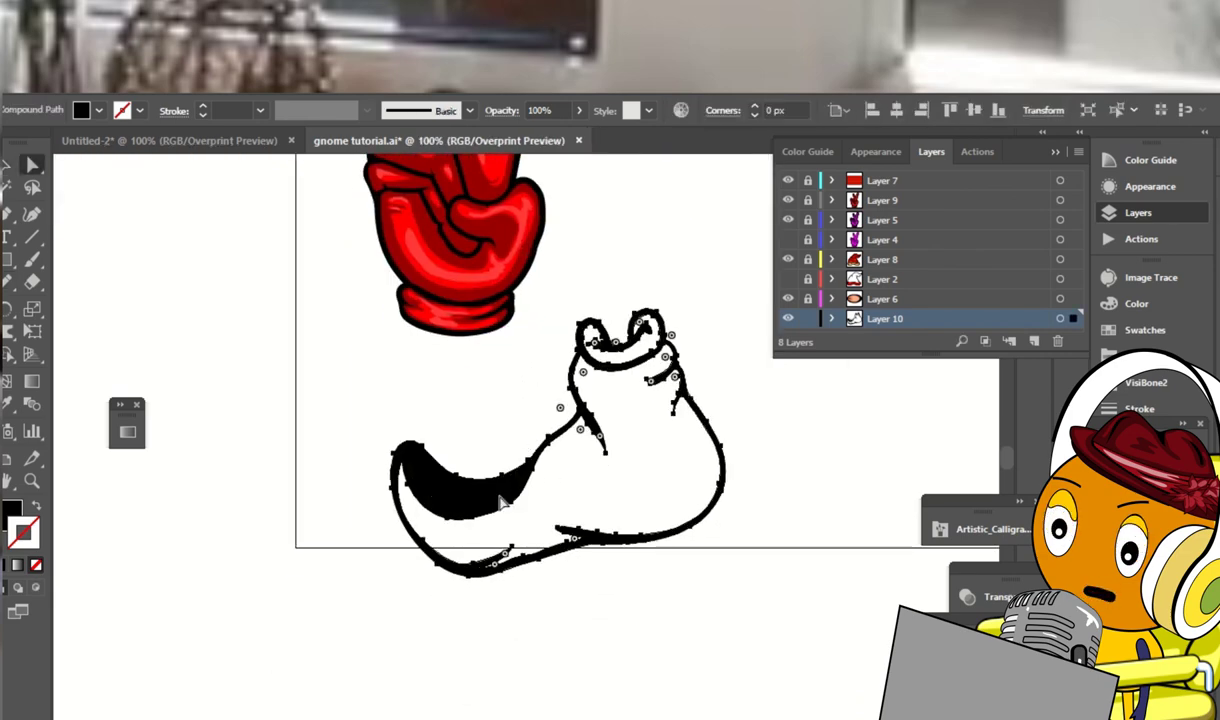
key("ctrl+z")
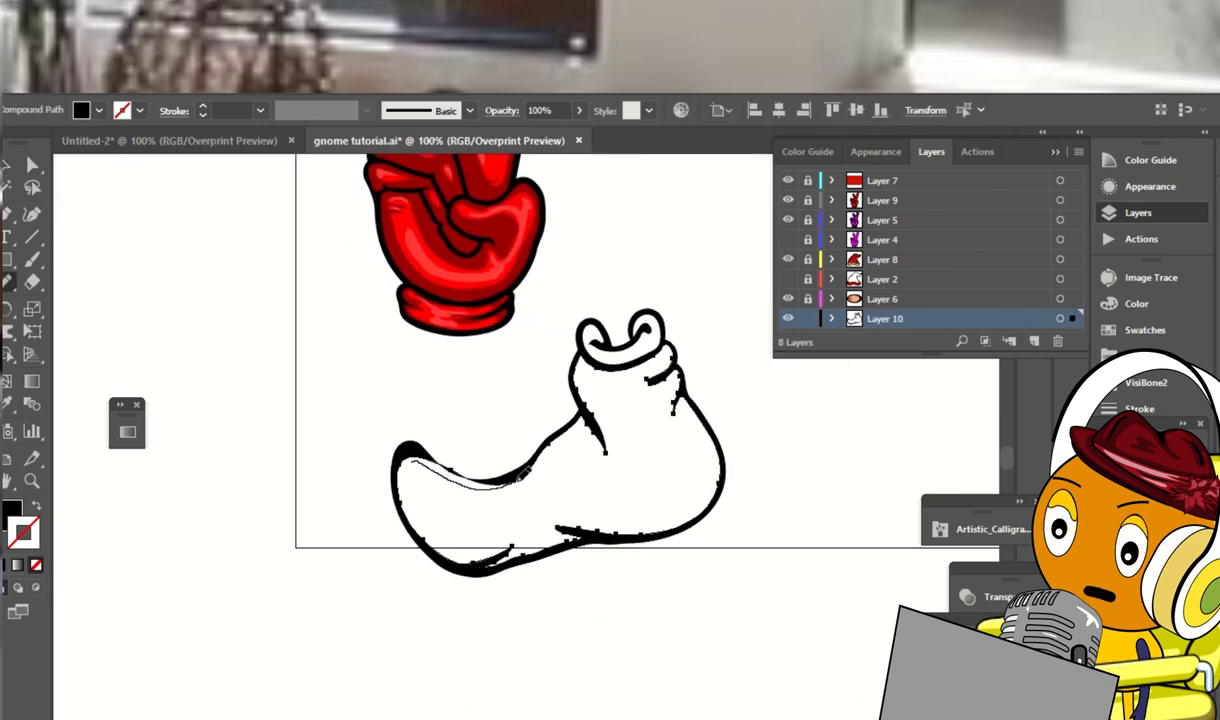
left_click_drag(444, 438, 465, 460)
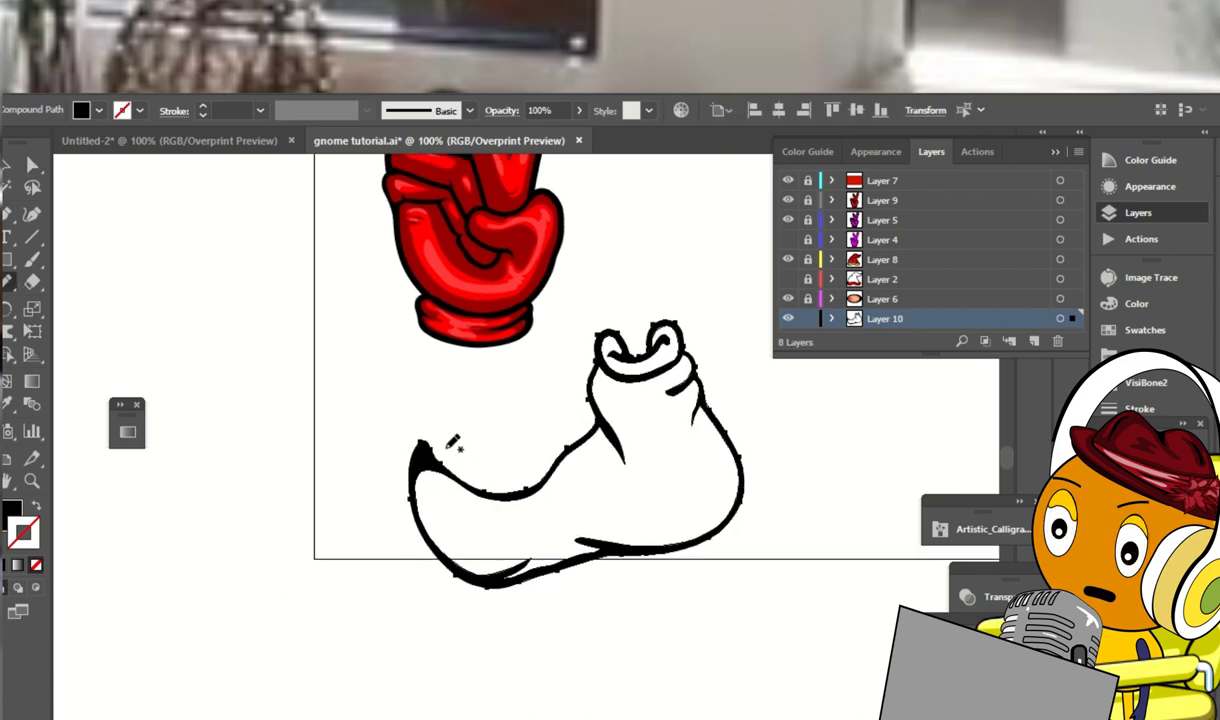
mouse_move(428, 447)
left_mouse_down()
mouse_move(470, 471)
mouse_move(489, 499)
mouse_move(451, 452)
left_mouse_up()
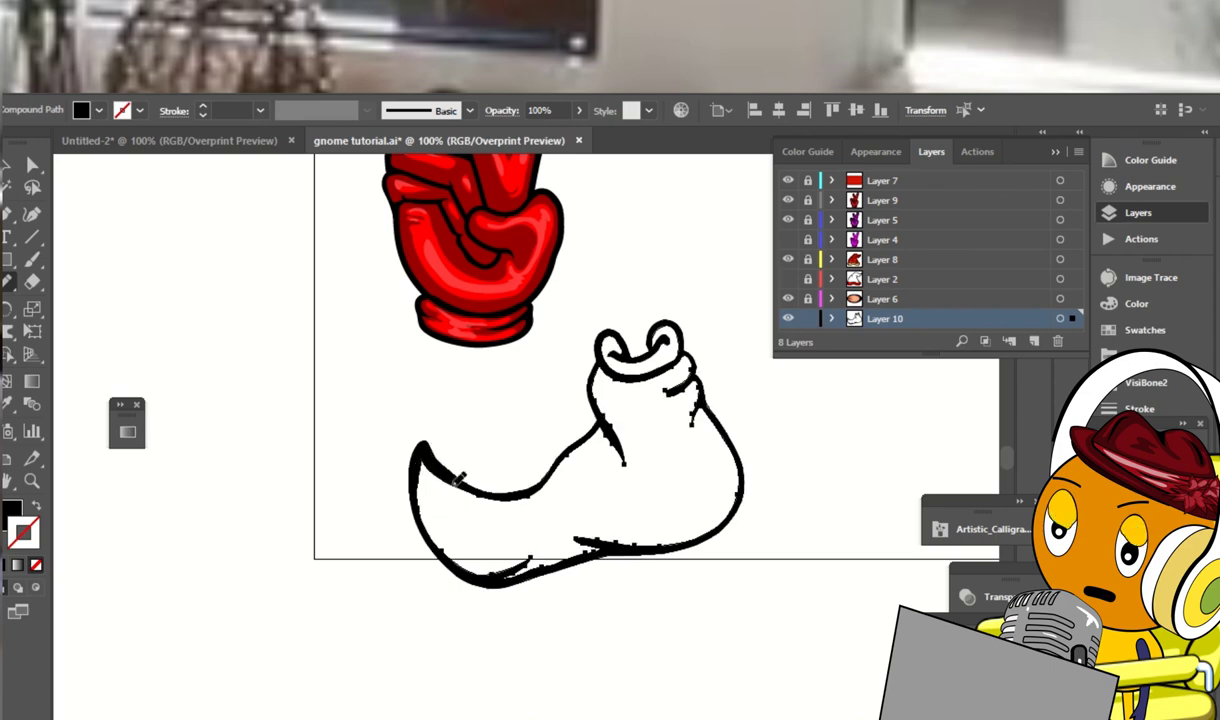
key("v")
left_click(567, 347)
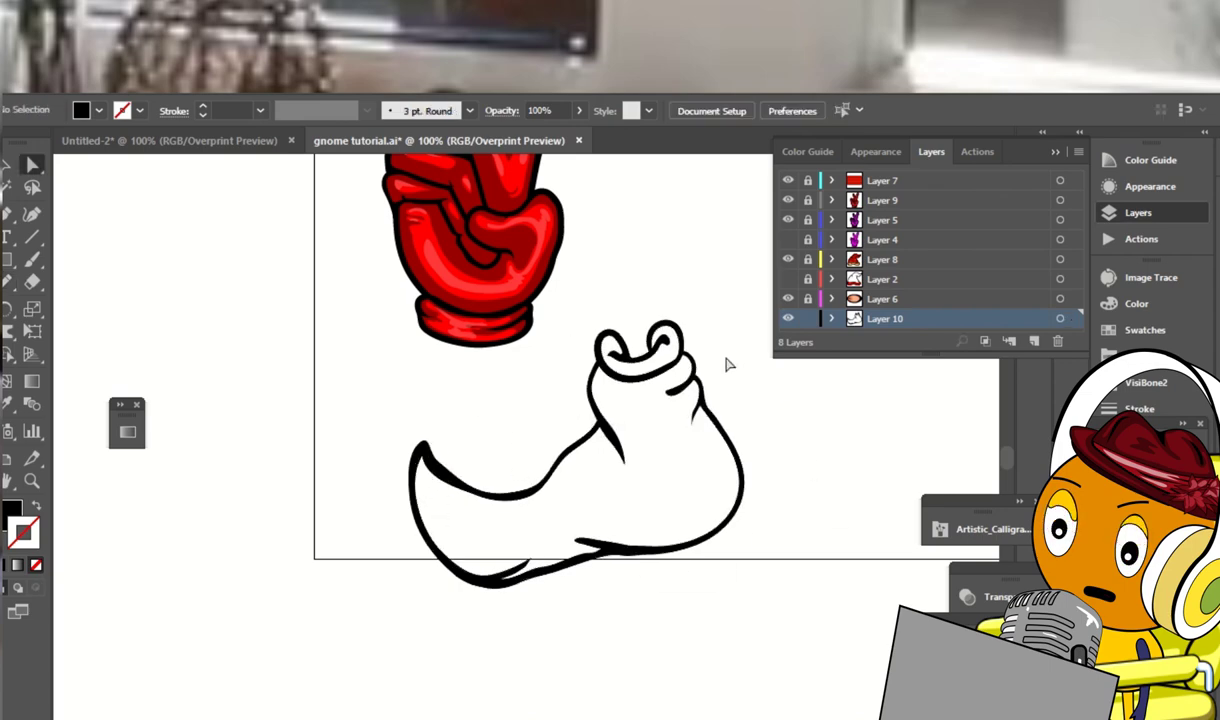
key("ctrl+=")
left_click(670, 467)
scroll(741, 392, "down", 5)
scroll(741, 392, "right", 2)
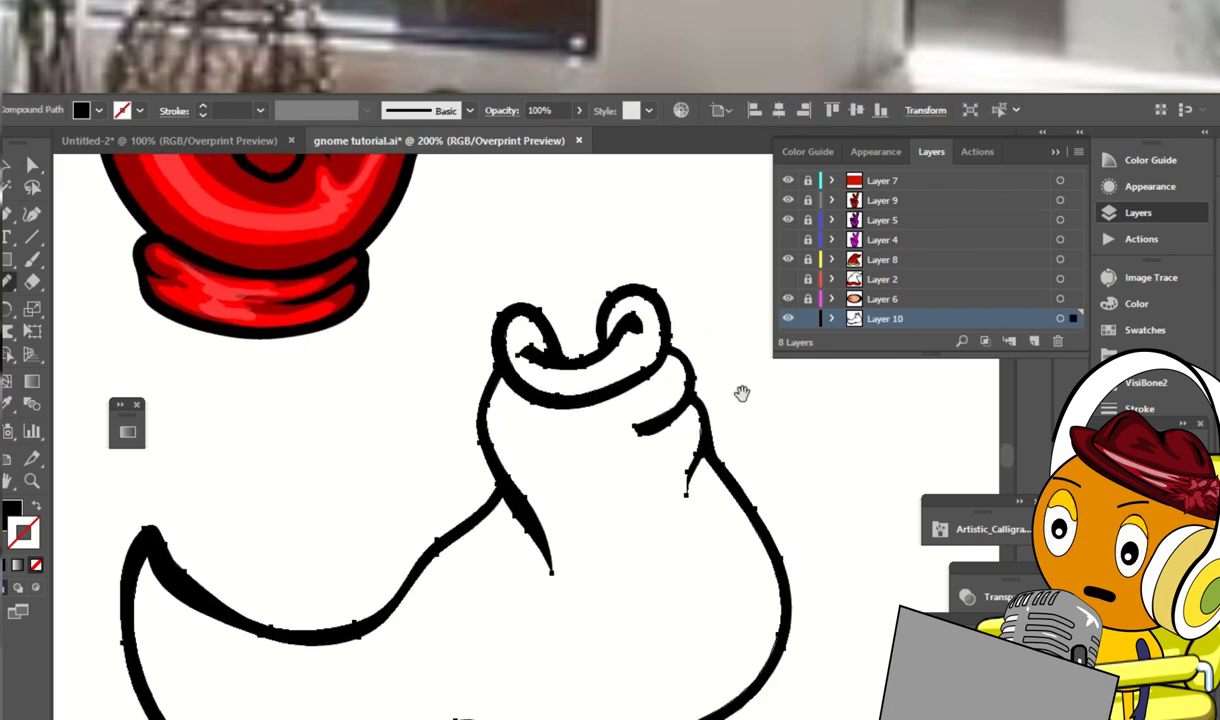
Scale the boot down so it fits inside the artboard beneath the peace-sign hand
key("ctrl+minus")
key("ctrl+minus")
key("ctrl+minus")
key("ctrl+minus")
key("ctrl+minus")
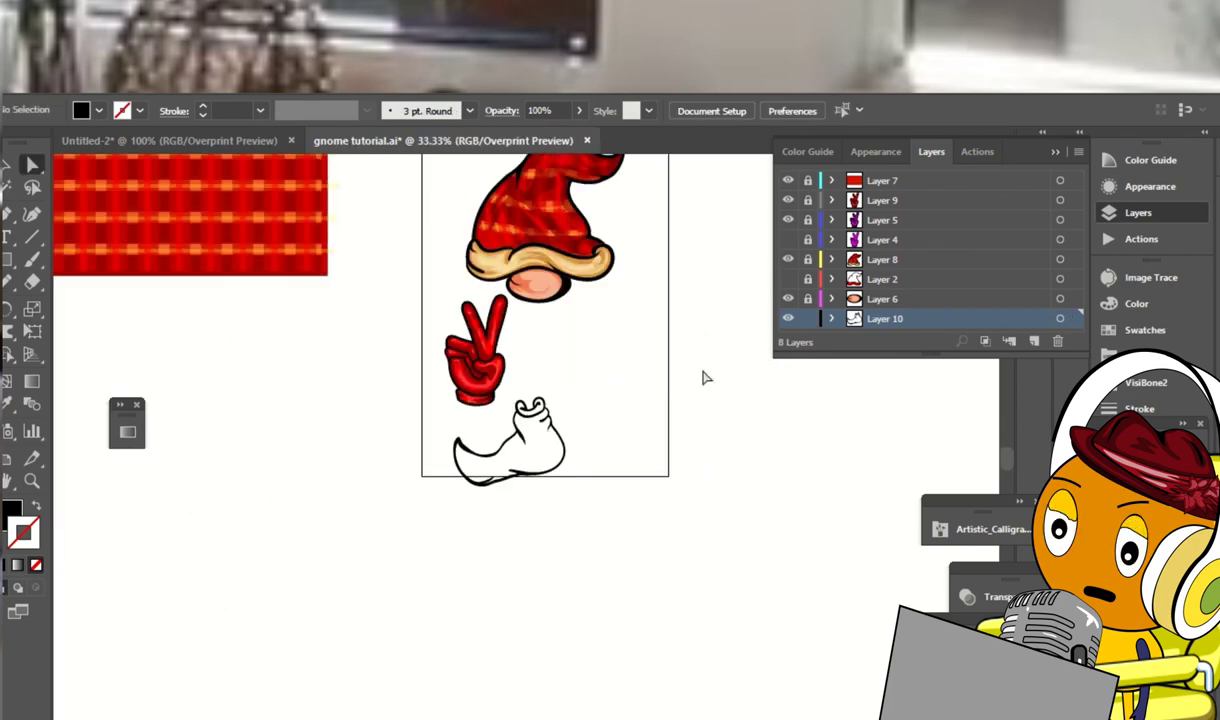
key("v")
left_click_drag(575, 485, 482, 495)
left_click(605, 403)
key("ctrl+z")
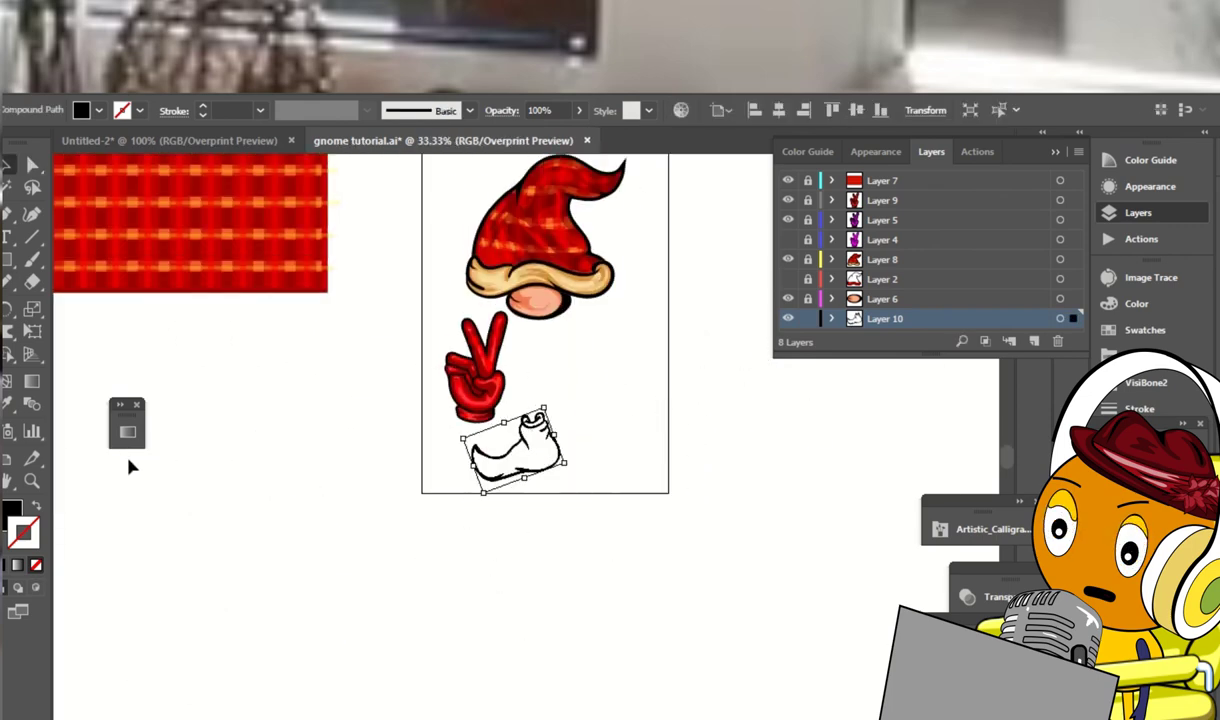
Draw a stroke-free, bright red rectangle covering the whole boot and arrange it behind the black outline
left_click(131, 464)
left_click_drag(588, 392, 429, 546)
left_click(1145, 382)
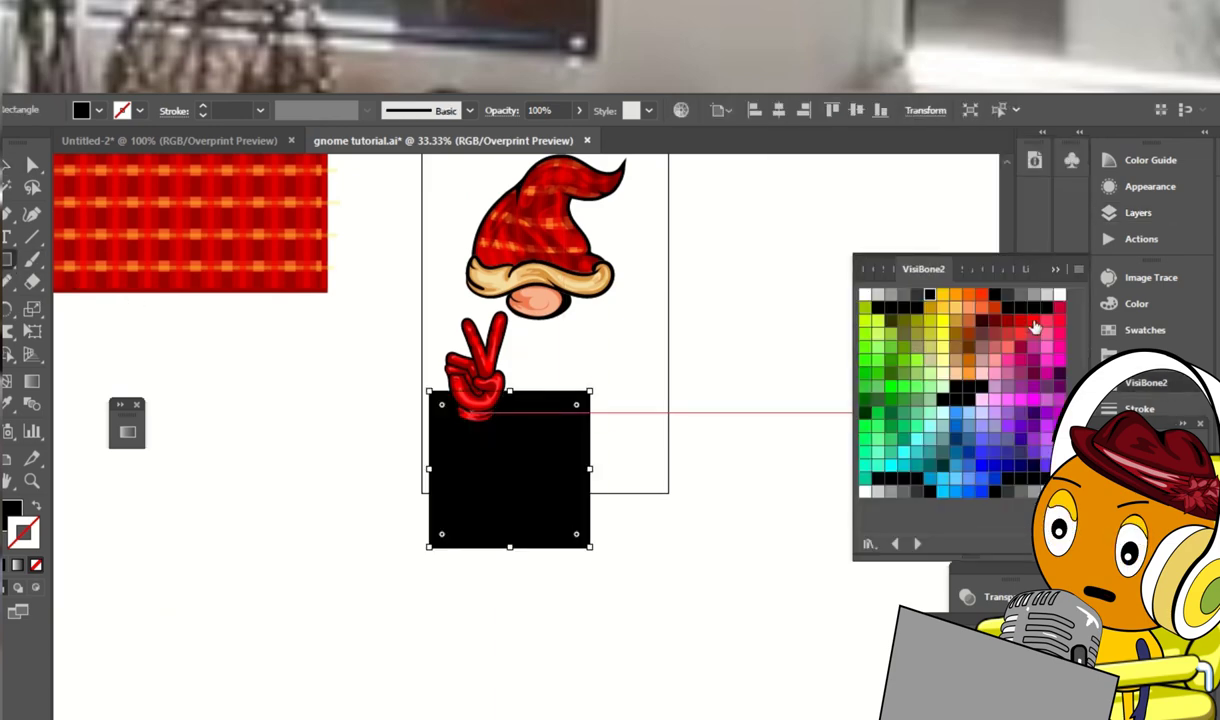
left_click(1033, 320)
key("shift+x")
left_click(36, 565)
left_click(395, 580)
right_click(533, 450)
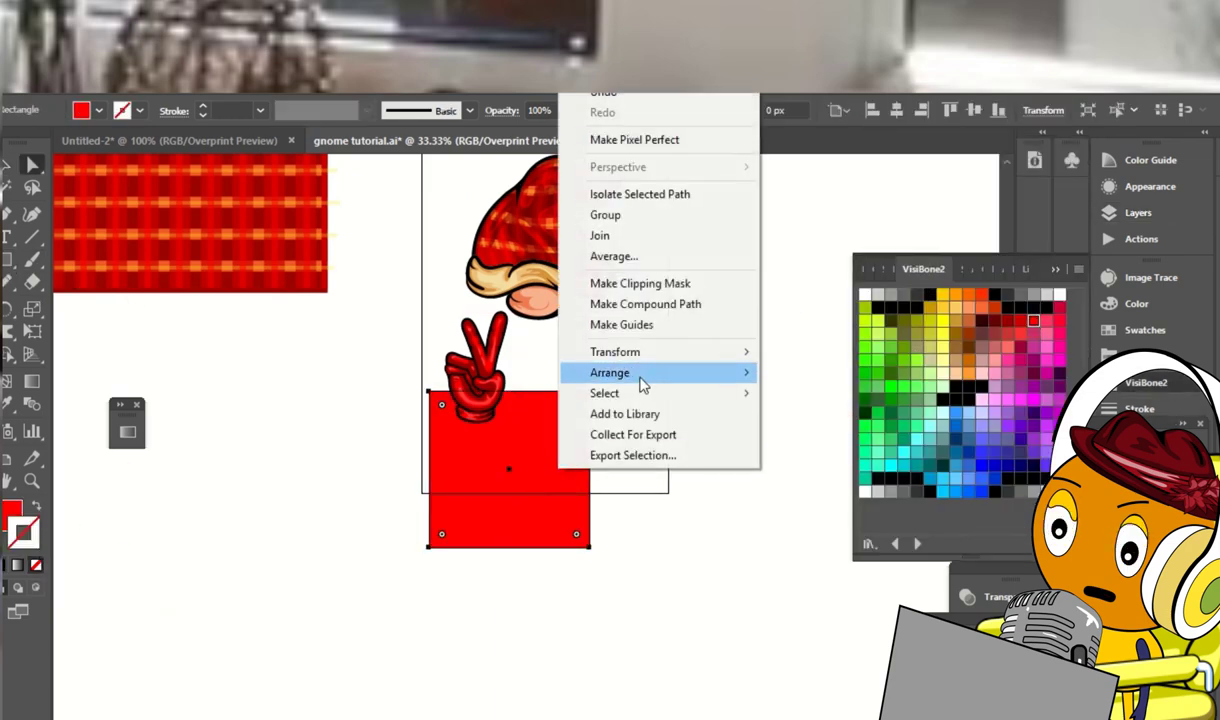
left_click(740, 448)
Remove the red area outside the boot outline with the Shape Builder, leaving only the boot filled
left_click(790, 432)
key("ctrl+plus")
key("ctrl+plus")
key("ctrl+plus")
left_click_drag(797, 428, 441, 567)
key("shift+m")
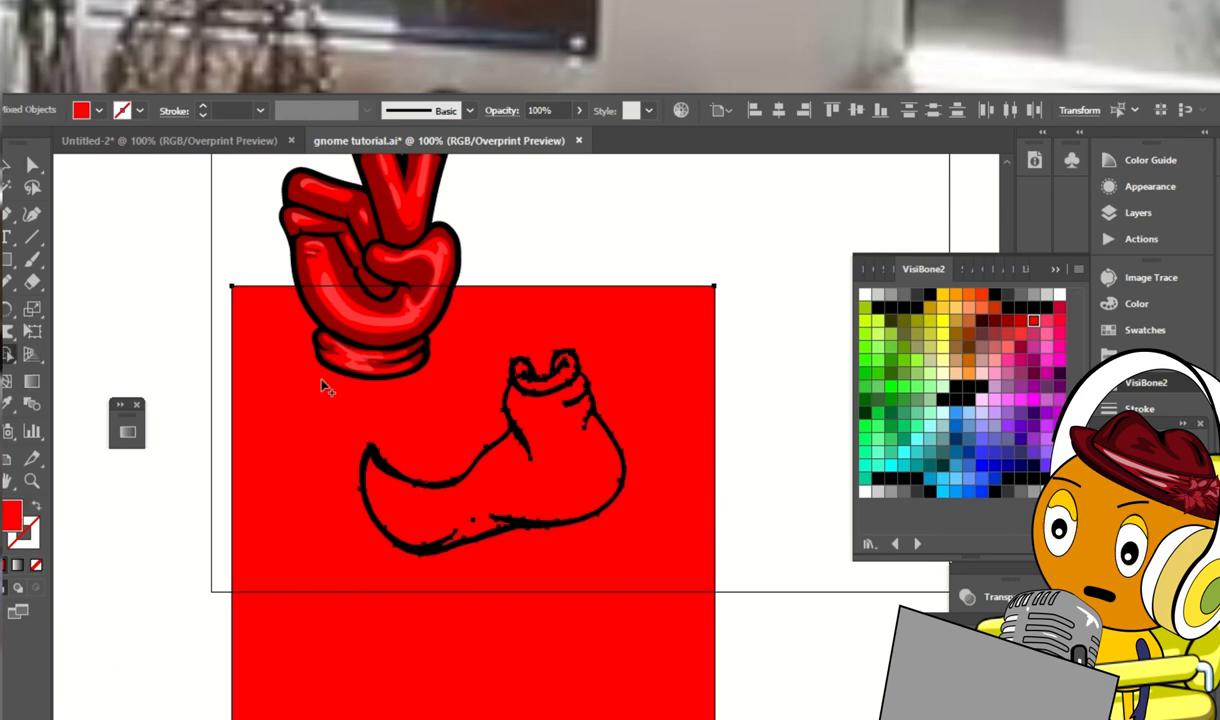
left_click(324, 385, "alt")
mouse_move(240, 469)
Create an offset path from the boot's red fill and colour the new path bright green
left_click(449, 453)
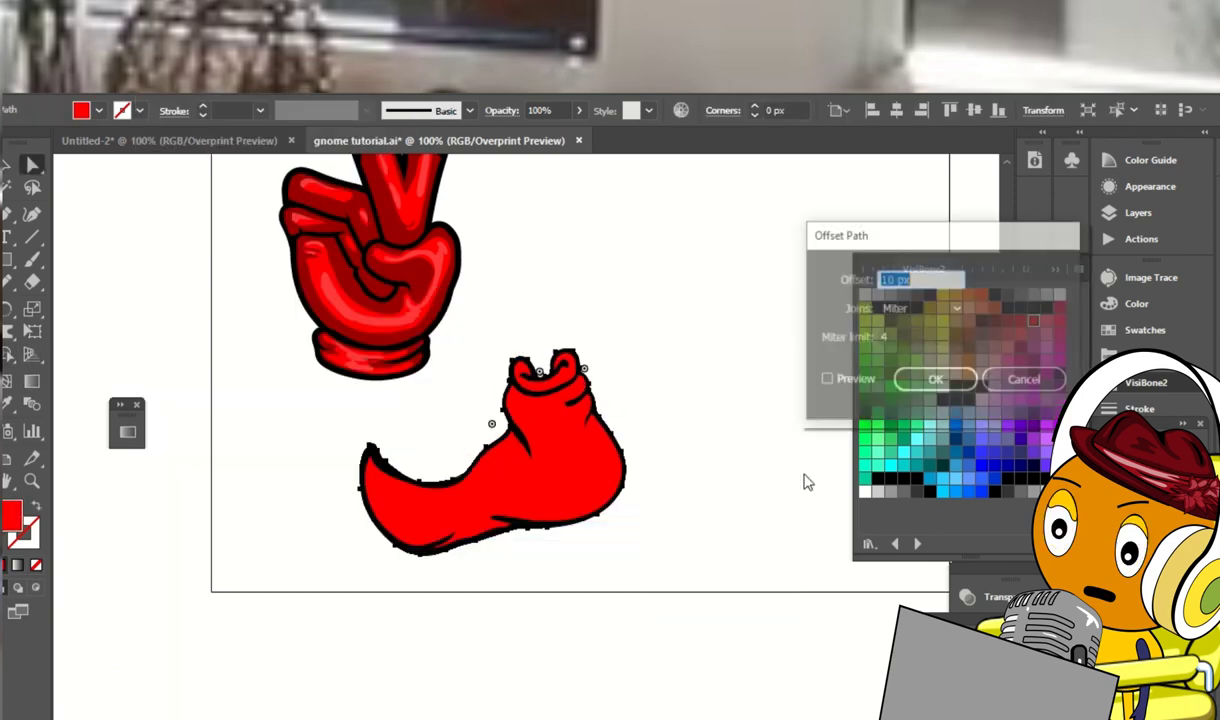
key("Return")
key("ctrl+plus")
key("ctrl+plus")
key("ctrl+plus")
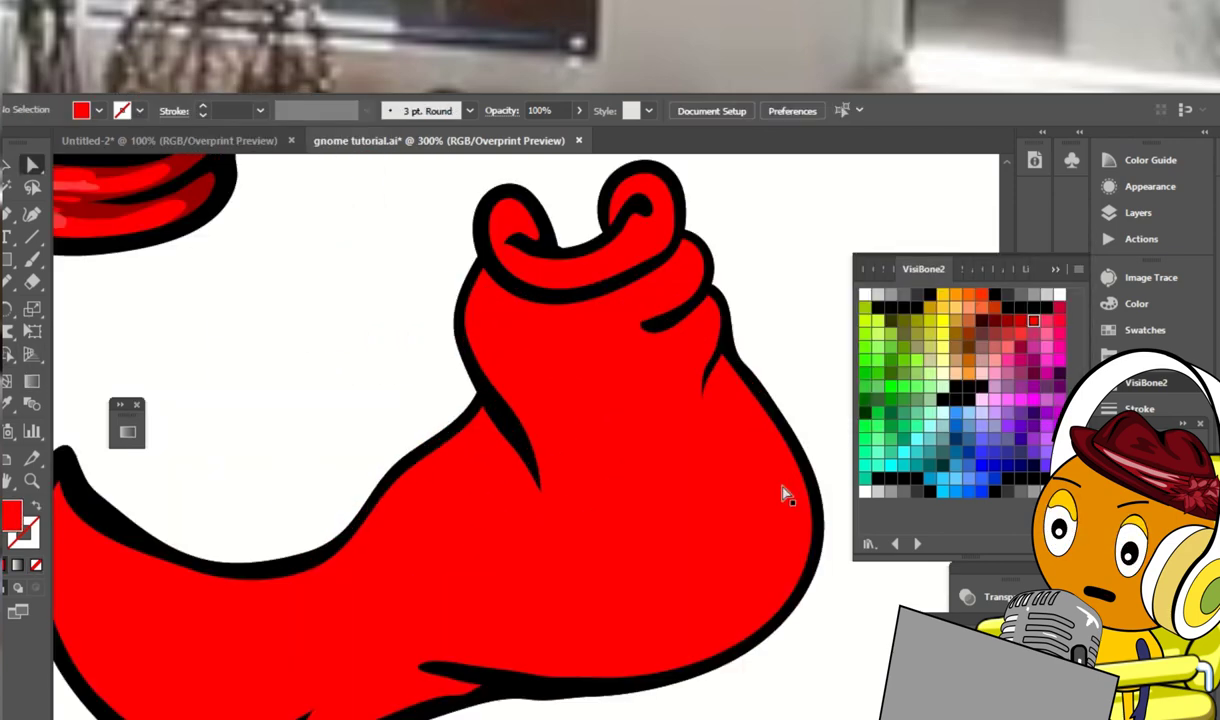
left_click(877, 345)
Delete the original red fill path from Layer 10 and keep the green offset path visible
left_click(1138, 212)
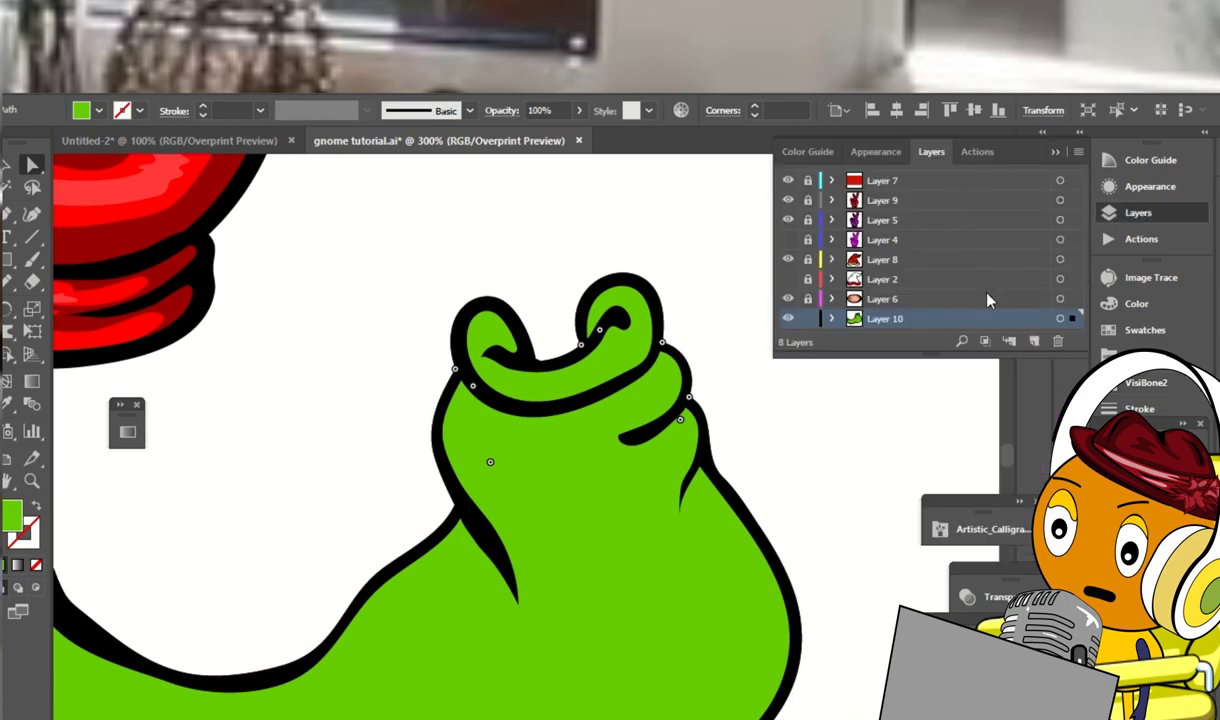
left_click(832, 318)
left_click(788, 302)
left_click(626, 491)
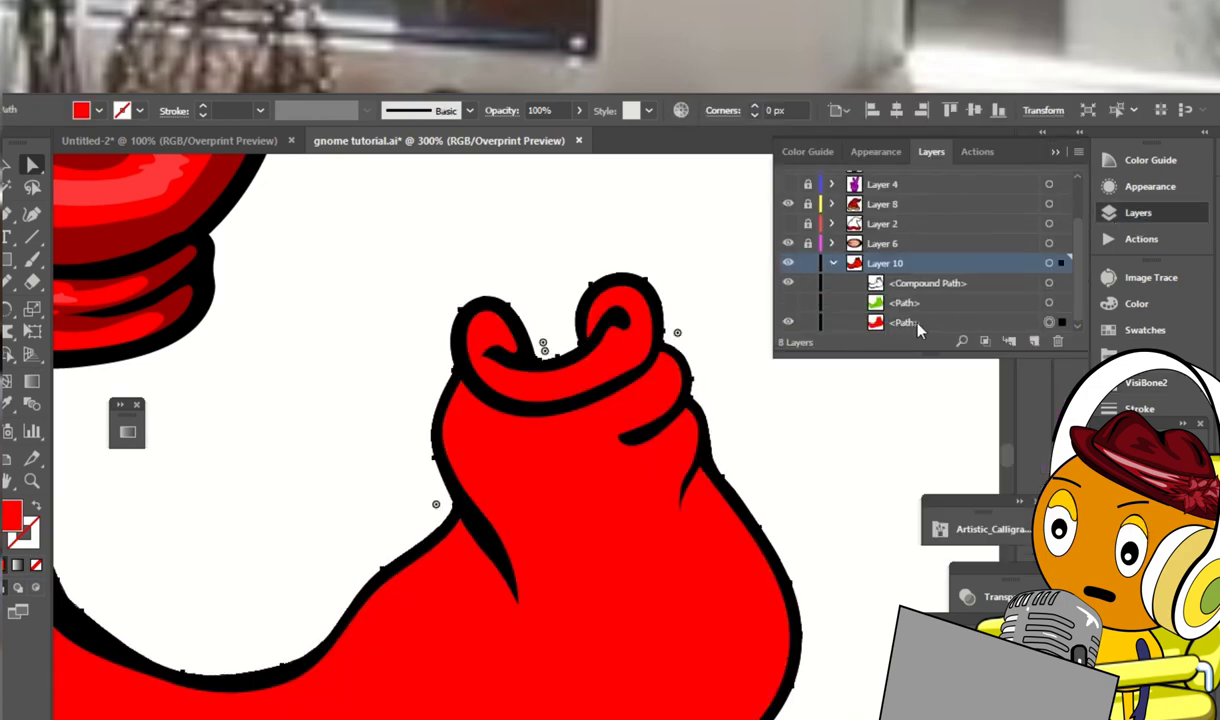
key("Delete")
left_click(788, 322)
Recolour the boot's green offset path bright red
scroll(591, 491, "left", 3)
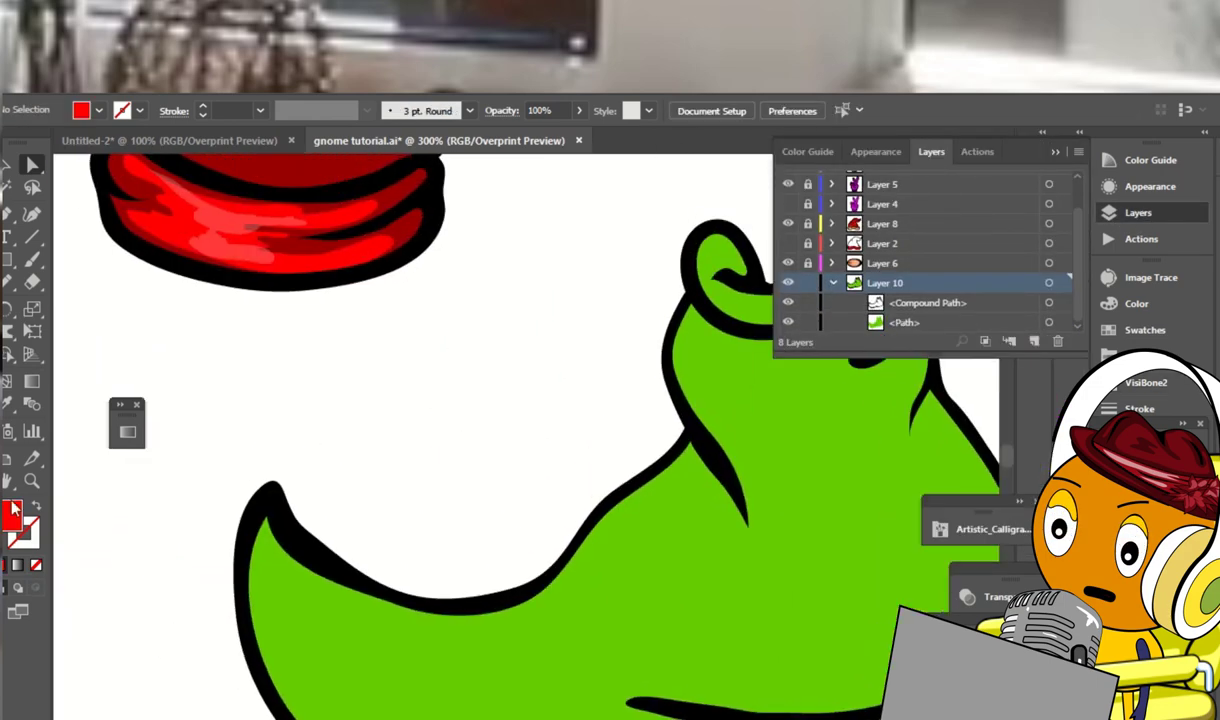
left_click(480, 600)
left_click(1145, 382)
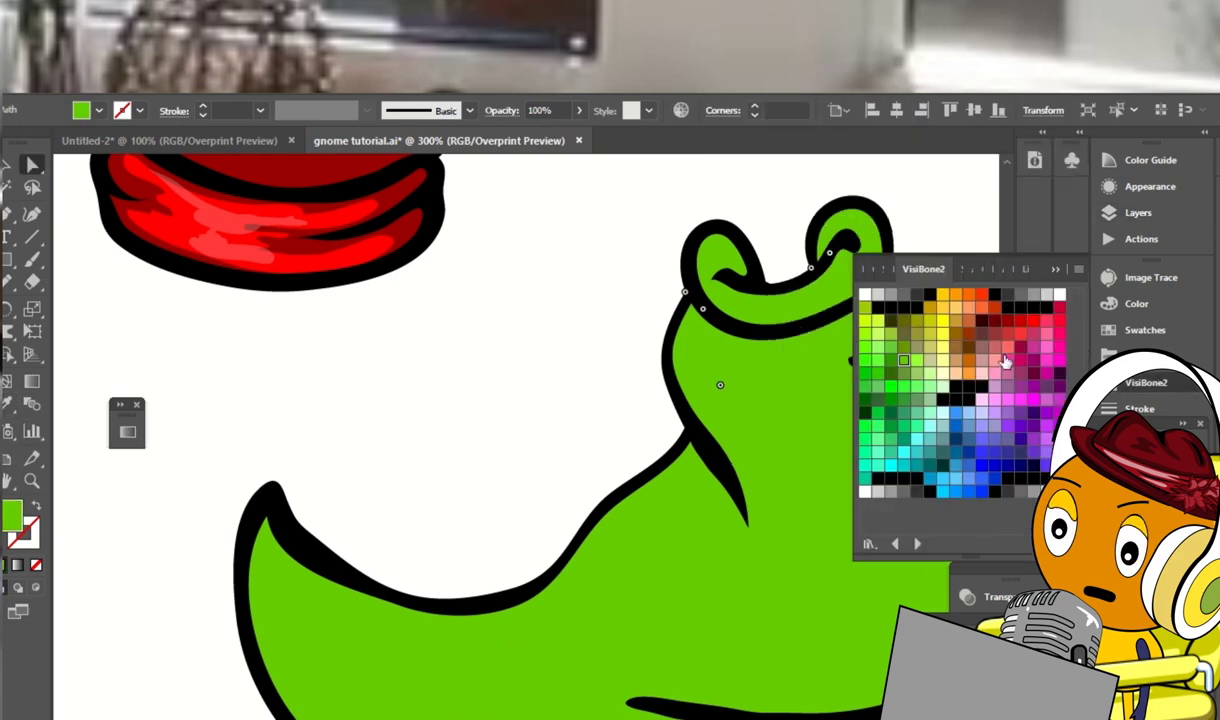
left_click(1033, 320)
left_click(534, 382)
Duplicate the boot's red fill in front and sample the hand's dark red shading onto the copy
key("ctrl+minus")
key("ctrl+minus")
key("ctrl+minus")
key("ctrl+minus")
left_click(604, 498)
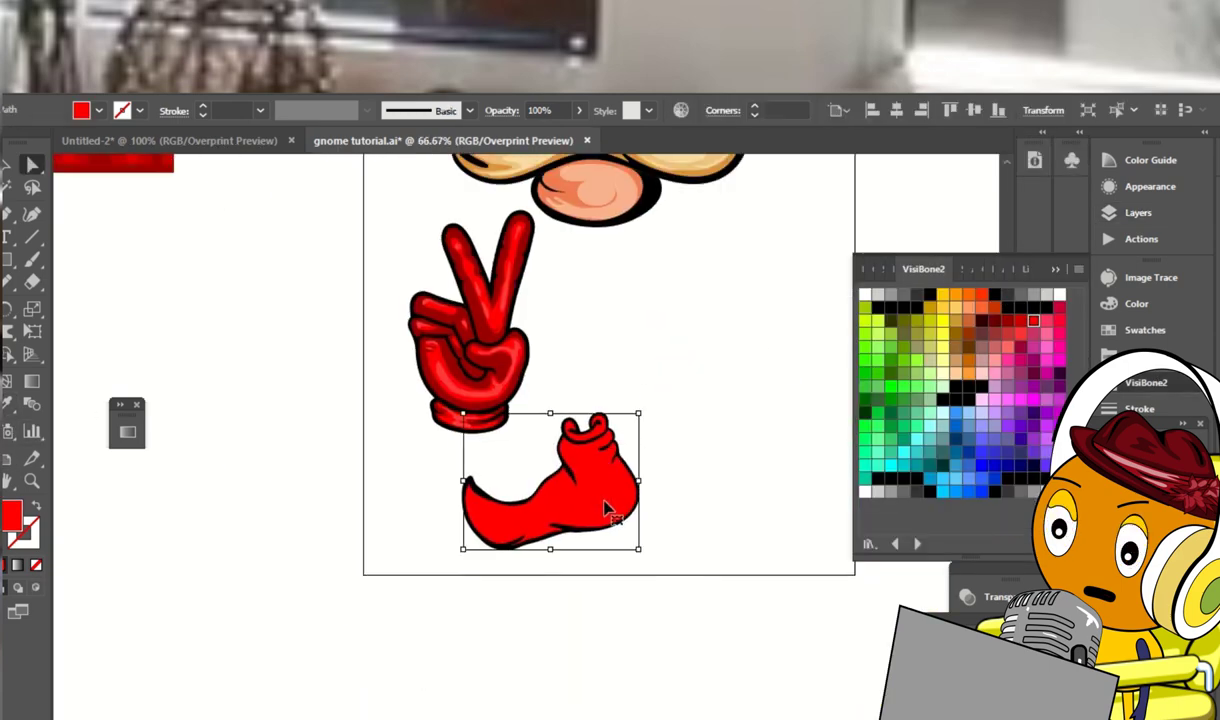
left_click(460, 315)
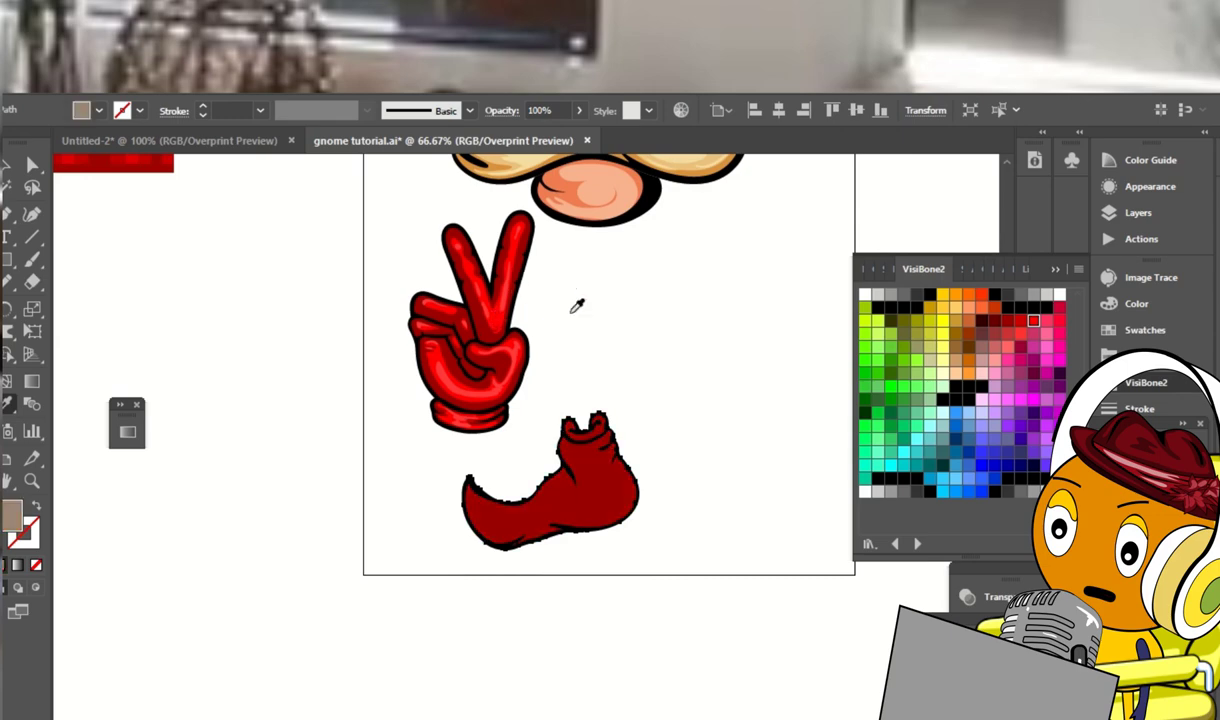
key("v")
left_click(591, 468)
Set the Eraser size to 5 pt for carving highlights out of the dark red boot shading
left_click(31, 284)
key("ctrl+plus")
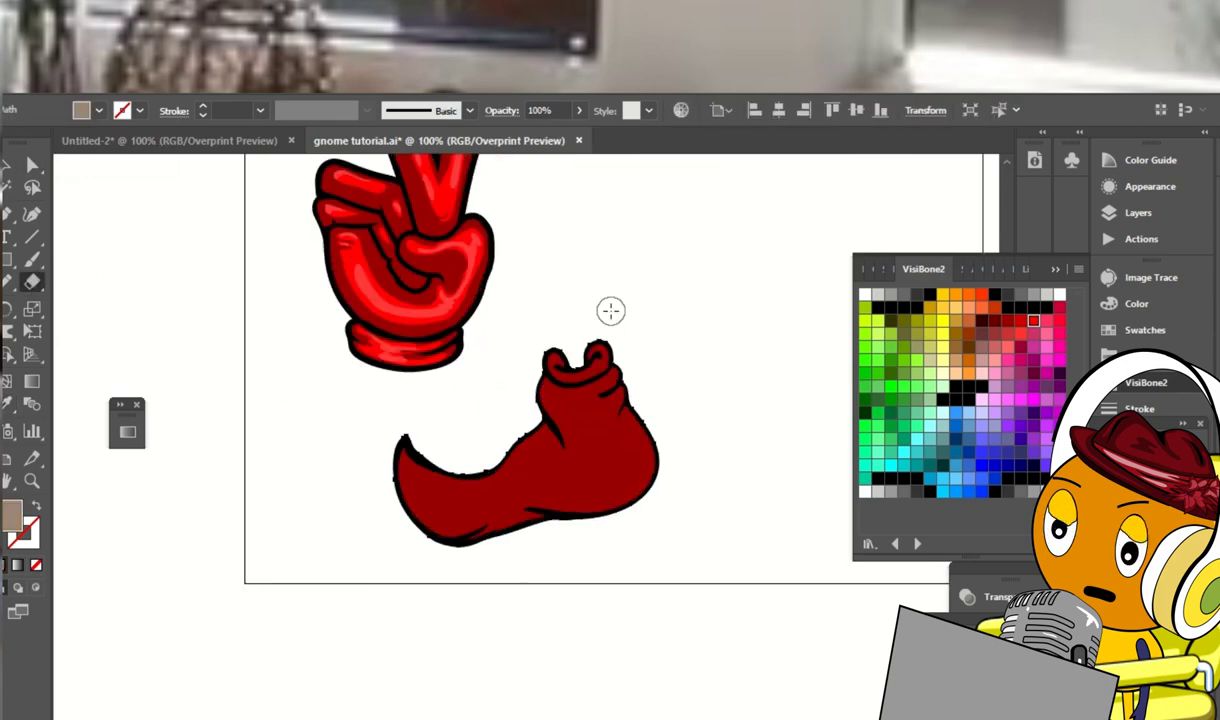
key("ctrl+plus")
key("ctrl+plus")
double_click(31, 284)
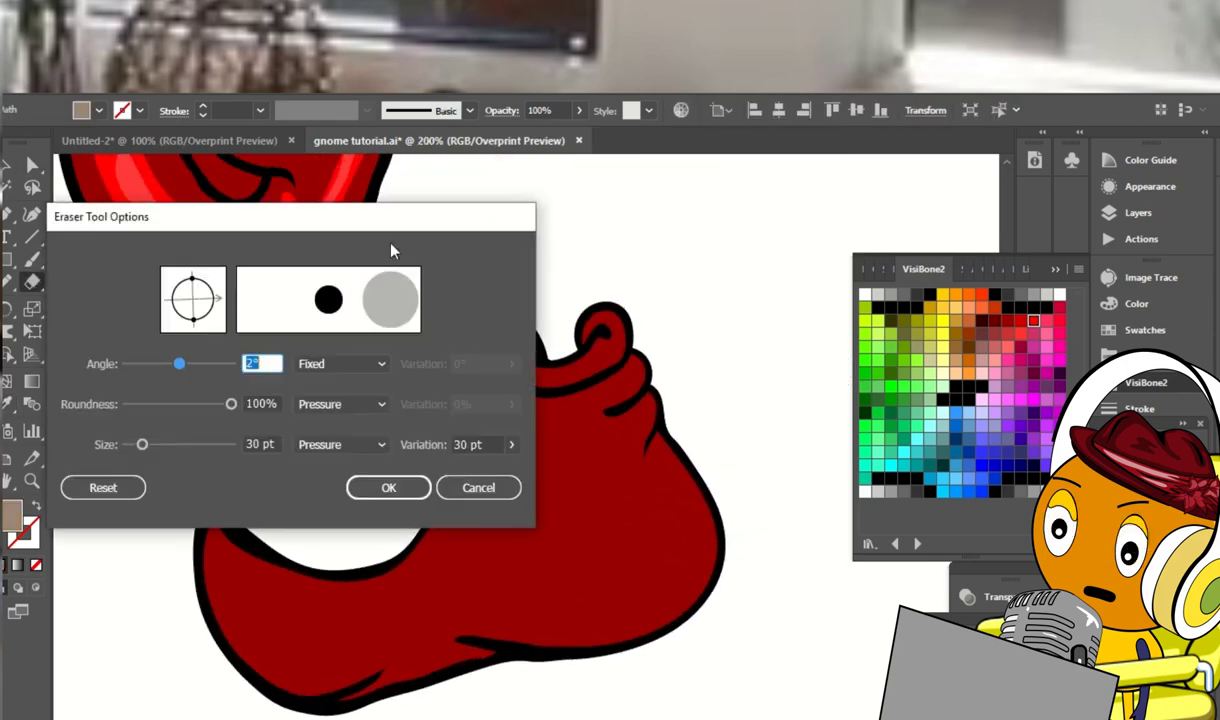
type("5")
left_click(405, 495)
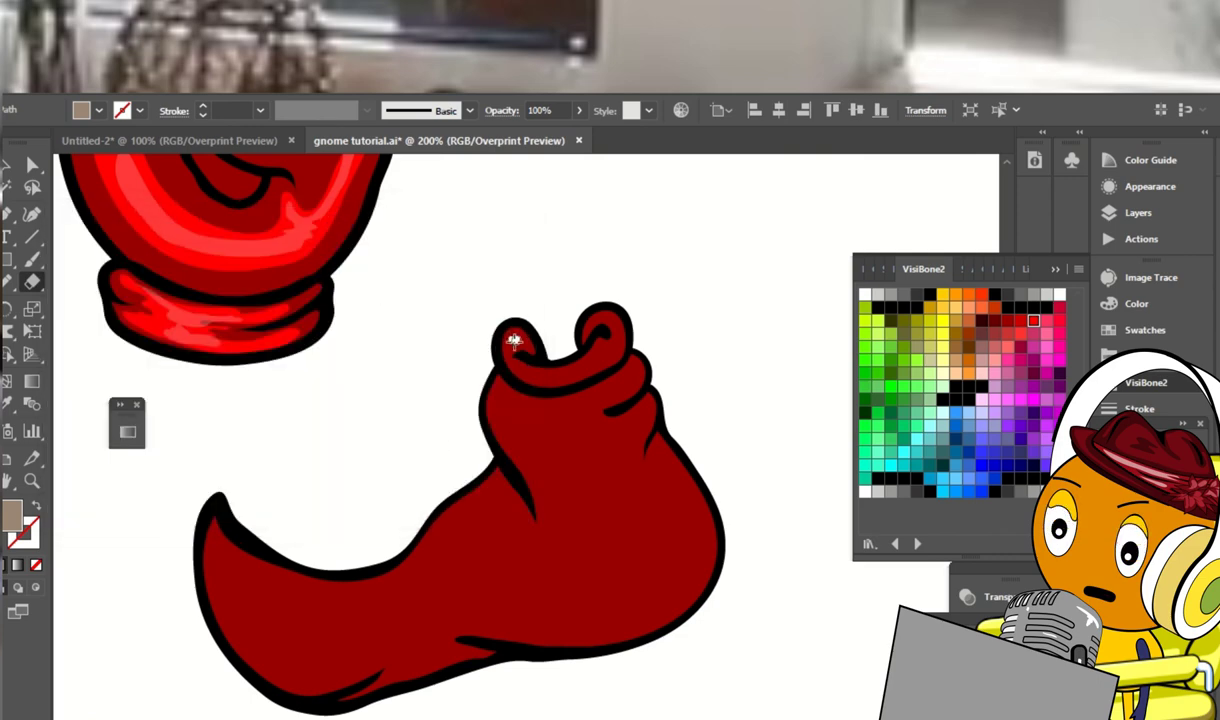
Erase parts of the dark shading to reveal bright red highlights on the boot's rolled cuff, shaft folds and heel
left_click_drag(513, 341, 636, 322)
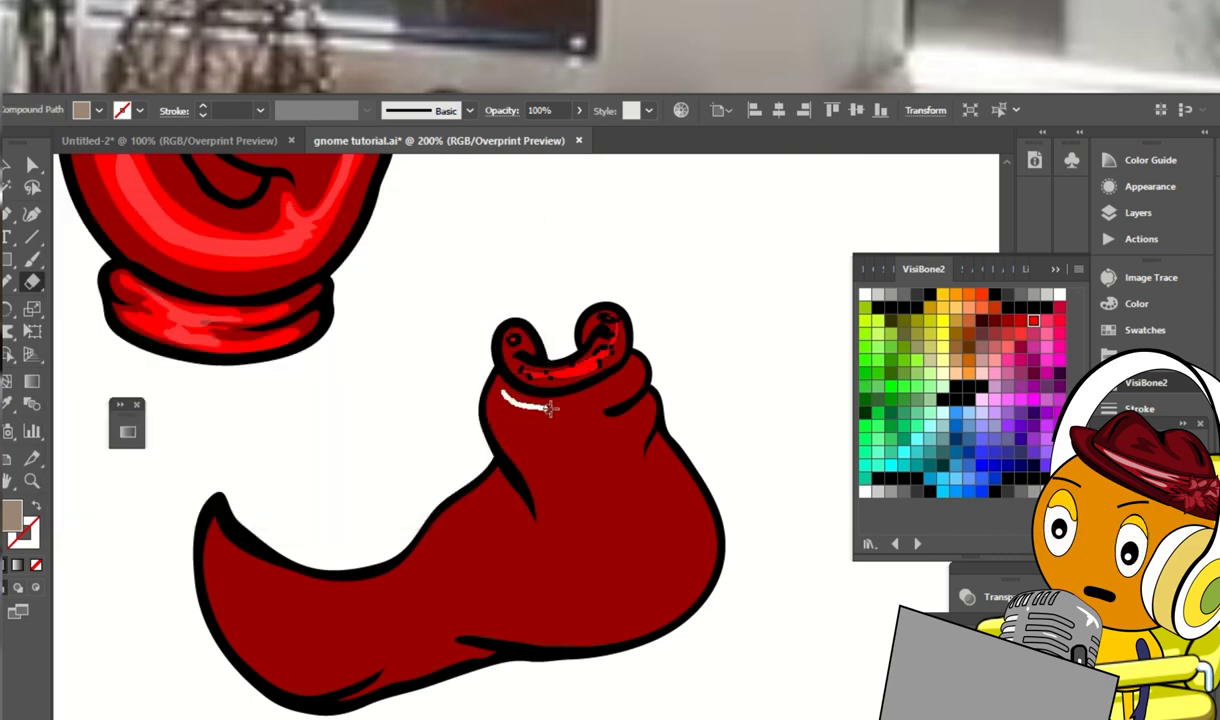
mouse_move(503, 404)
left_mouse_down()
mouse_move(633, 374)
mouse_move(580, 411)
mouse_move(581, 458)
mouse_move(642, 422)
mouse_move(680, 432)
mouse_move(601, 538)
mouse_move(493, 507)
mouse_move(589, 523)
mouse_move(648, 386)
left_mouse_up()
scroll(643, 421, "down", 2)
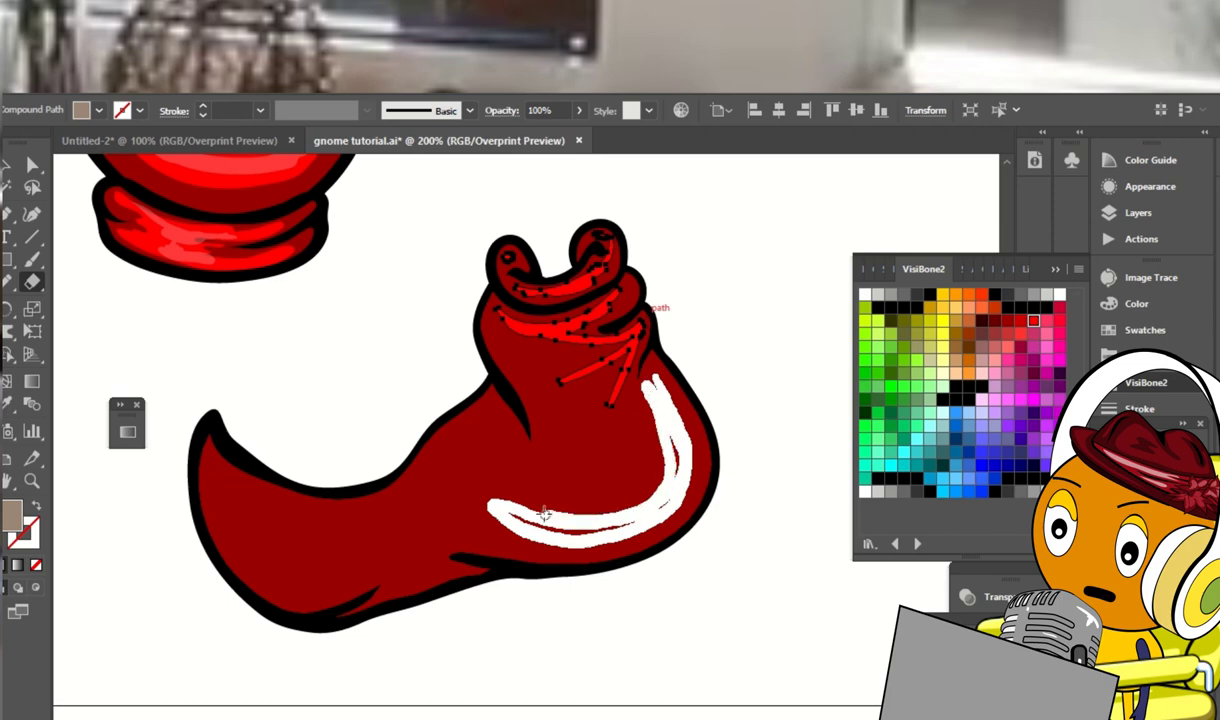
mouse_move(606, 500)
left_mouse_down()
mouse_move(565, 380)
mouse_move(490, 300)
mouse_move(500, 330)
left_mouse_up()
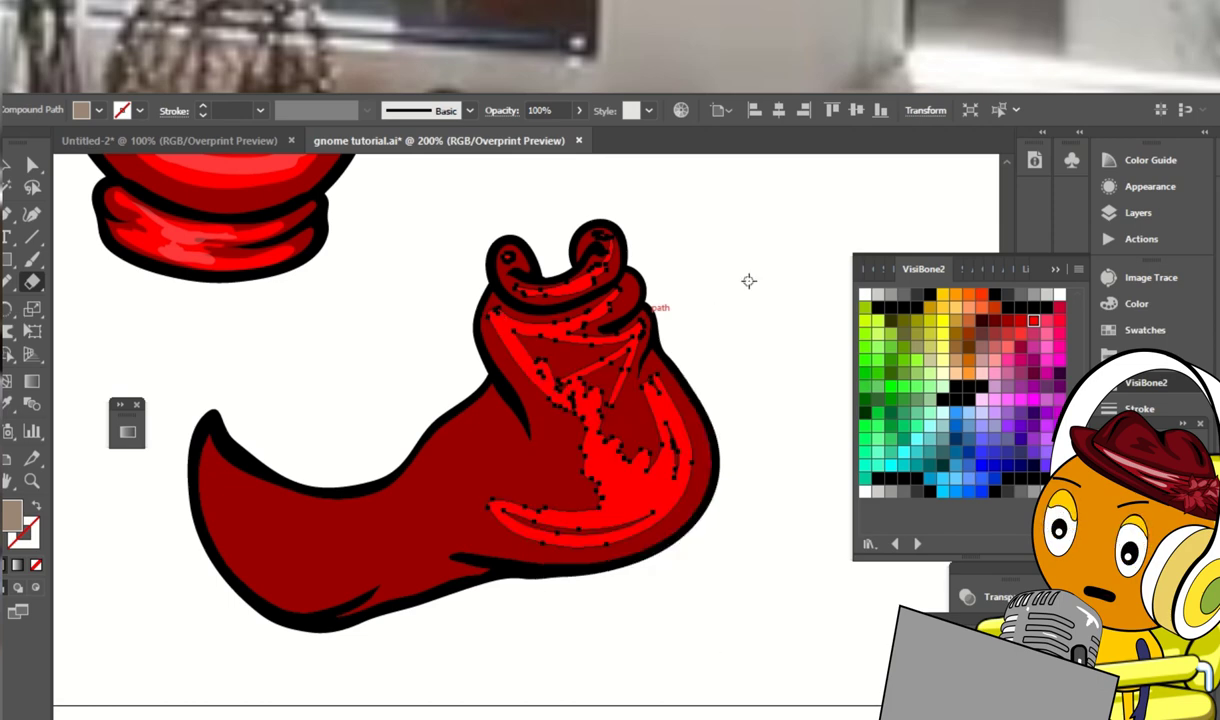
scroll(553, 345, "down", 1)
Erase highlights along the instep, curled toe and sole, and remove the dark shading enclosed between the strokes
mouse_move(562, 445)
left_mouse_down()
mouse_move(492, 400)
mouse_move(337, 506)
mouse_move(231, 504)
left_mouse_up()
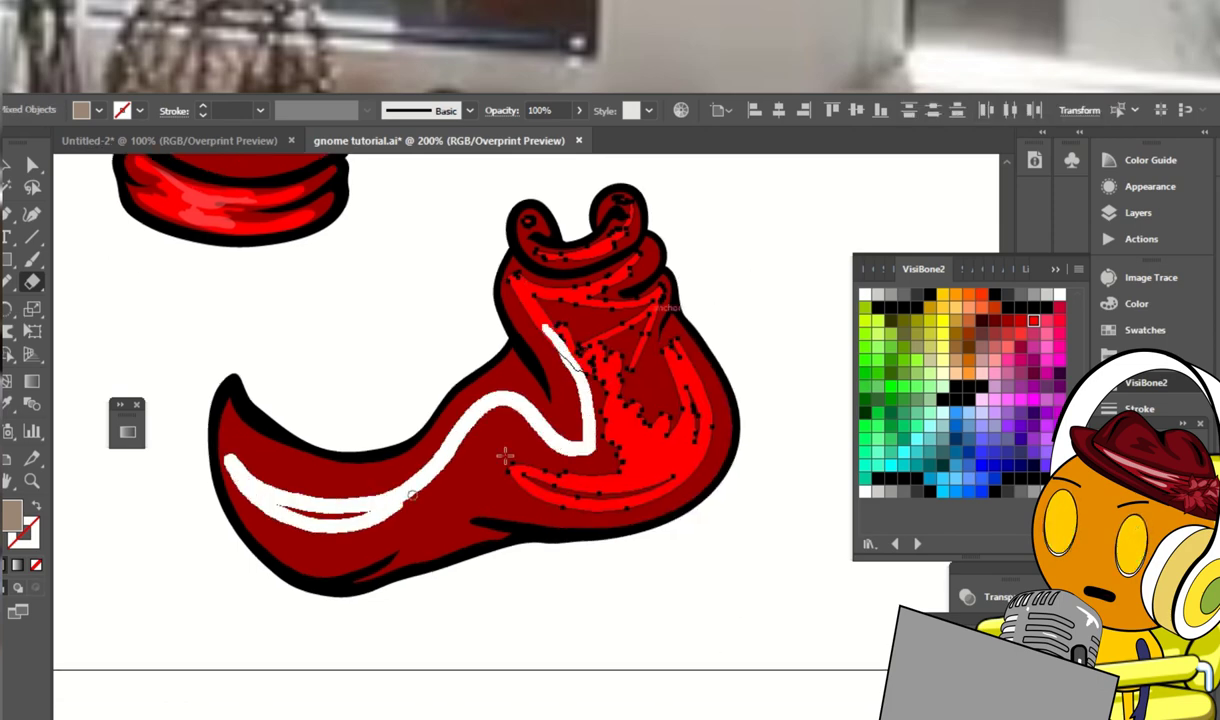
scroll(350, 480, "down", 1)
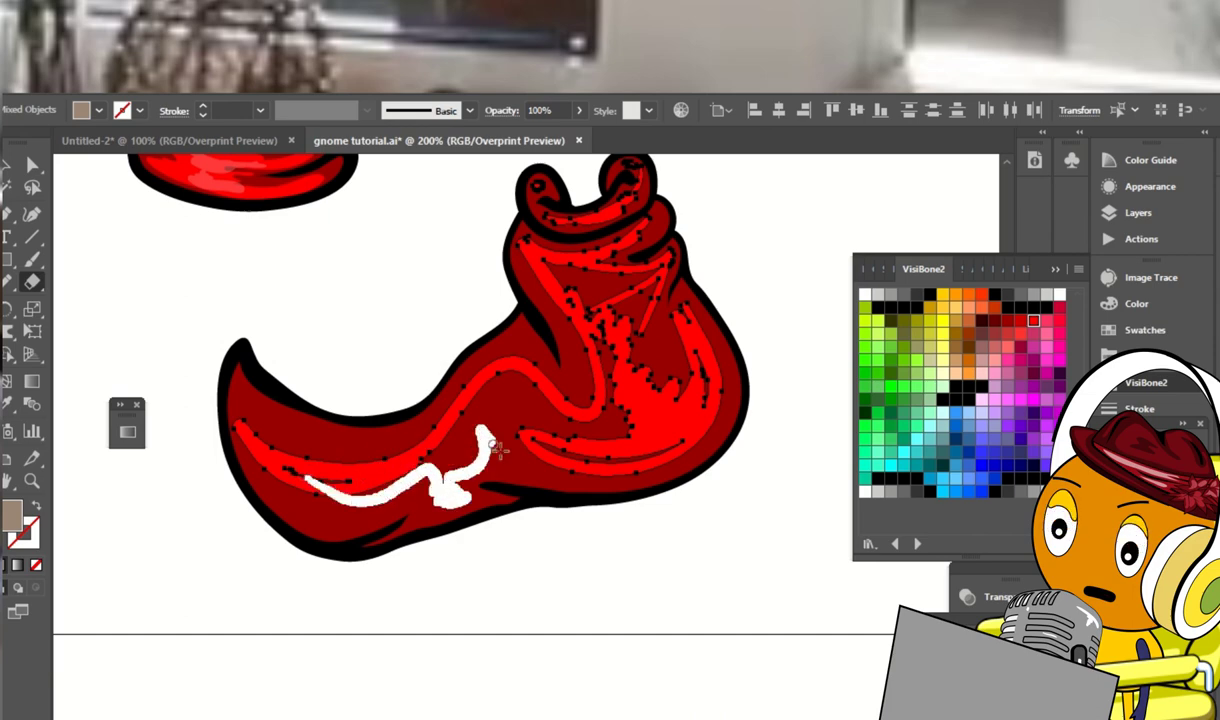
left_click_drag(497, 450, 499, 448)
key("a")
left_click(705, 345)
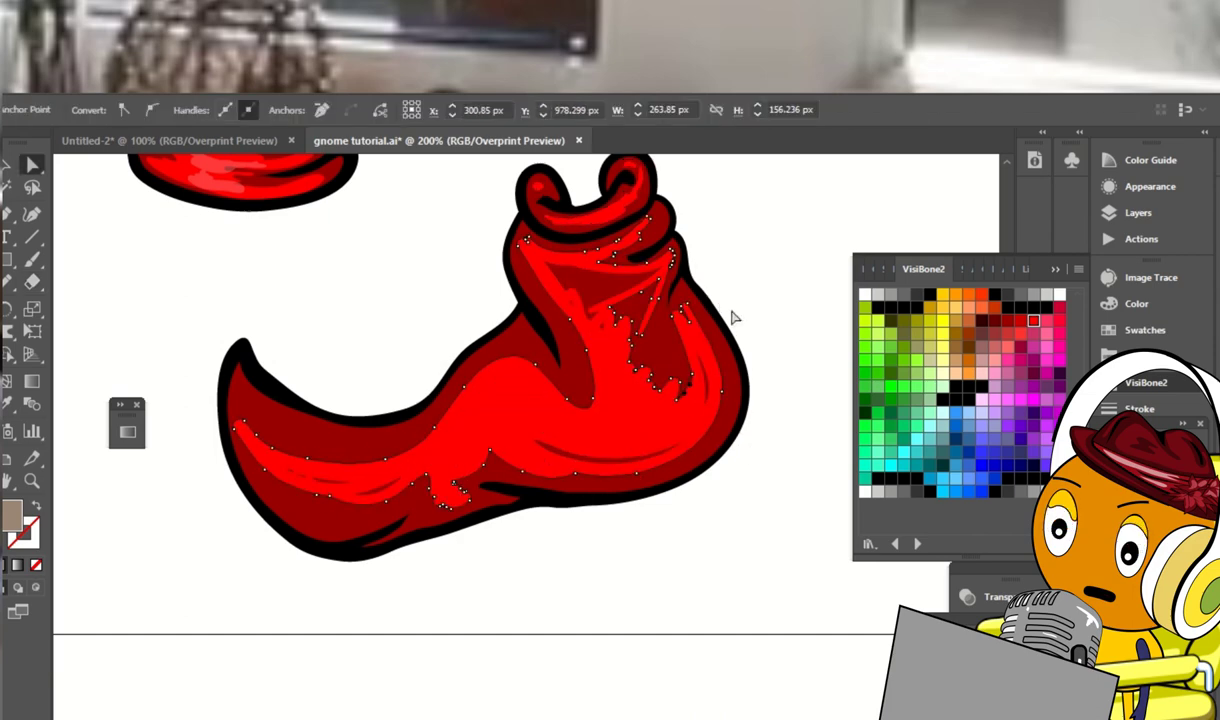
Redraw the jagged shading on the boot's shaft and heel with the Pencil into smooth, tapered shadow shapes
mouse_move(678, 316)
left_mouse_down()
mouse_move(662, 381)
mouse_move(641, 332)
mouse_move(652, 322)
mouse_move(573, 271)
mouse_move(580, 293)
mouse_move(640, 305)
mouse_move(670, 242)
left_mouse_up()
key("ctrl")
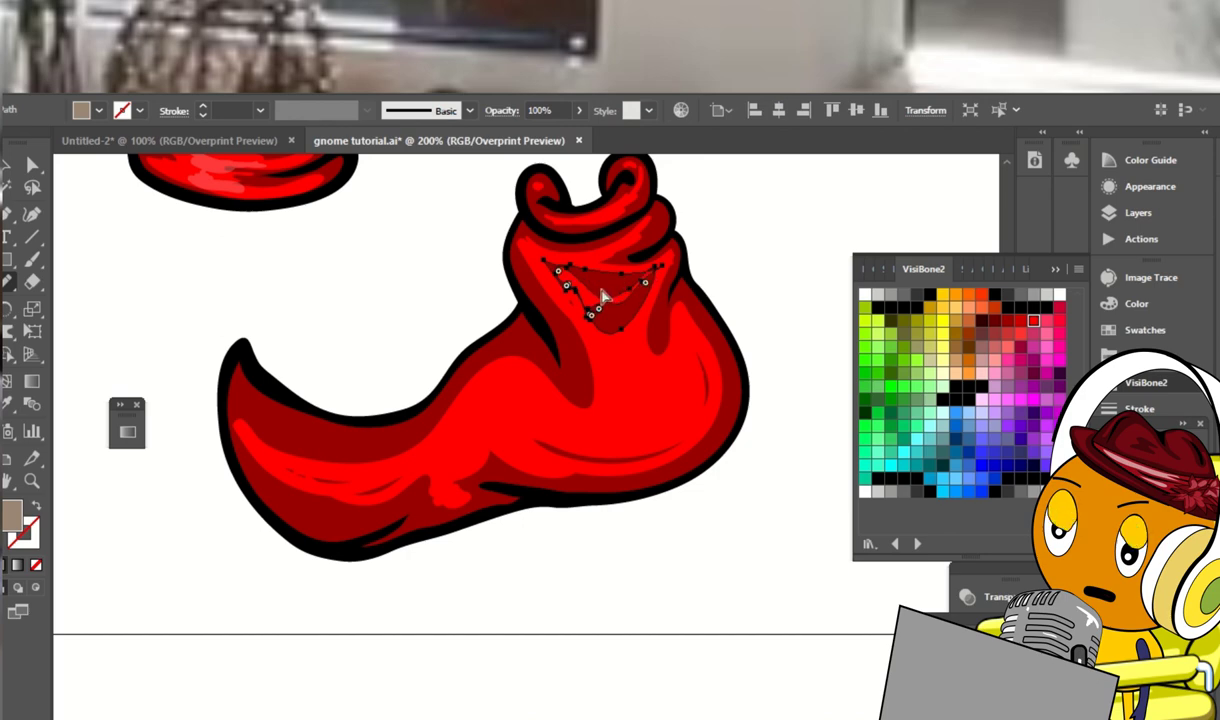
left_click_drag(626, 356, 620, 360)
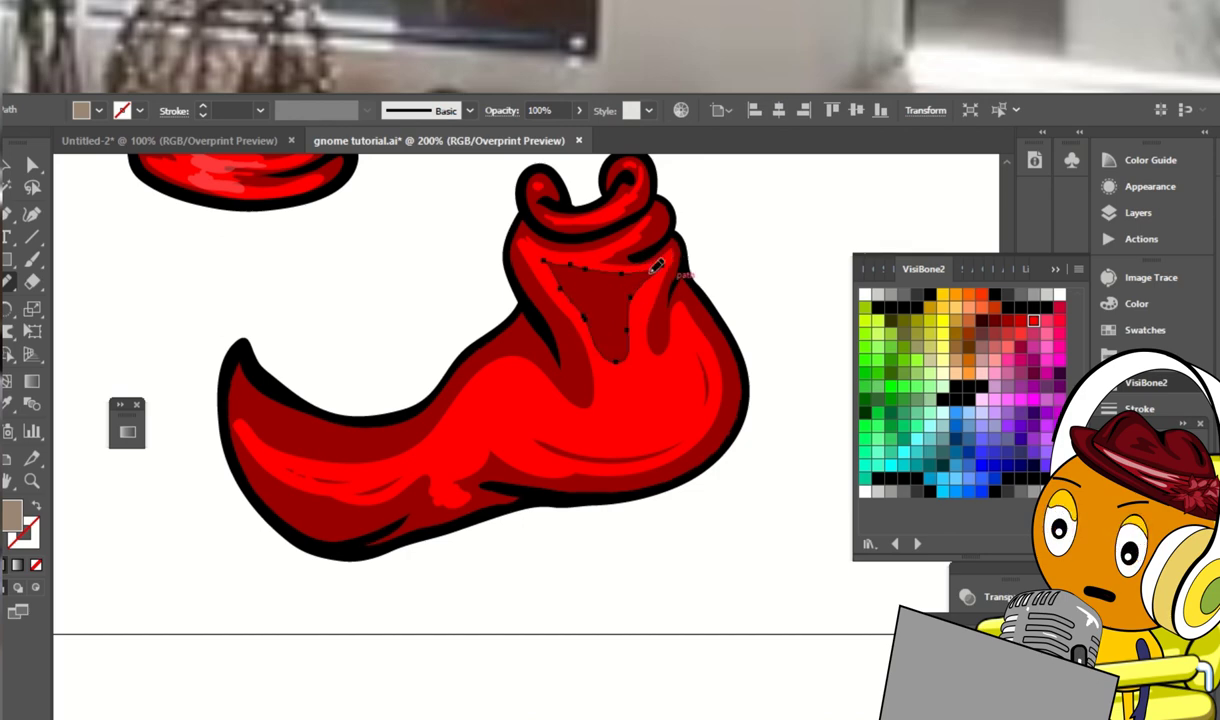
left_click_drag(731, 229, 739, 257)
left_click(660, 245, "ctrl")
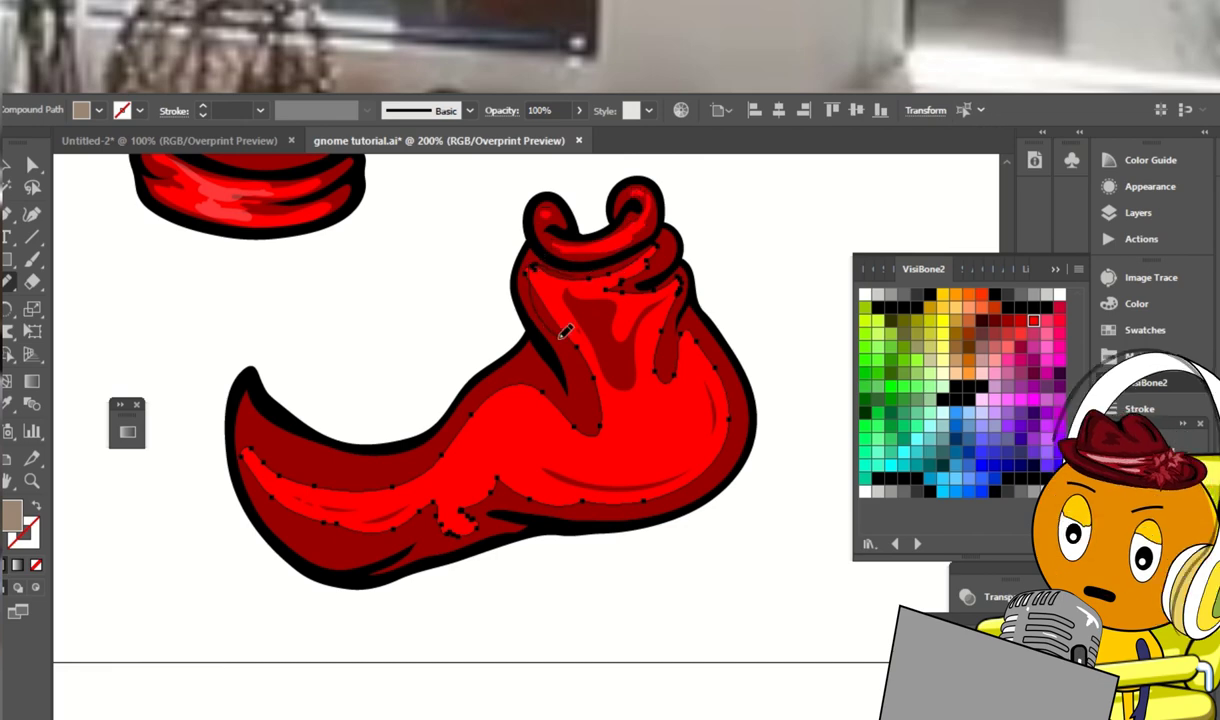
left_click_drag(583, 362, 596, 312)
Reshape the shading edges along the instep, curled toe and sole with the Pencil into a thin, smooth shadow border
scroll(585, 373, "down", 1)
scroll(585, 373, "left", 2)
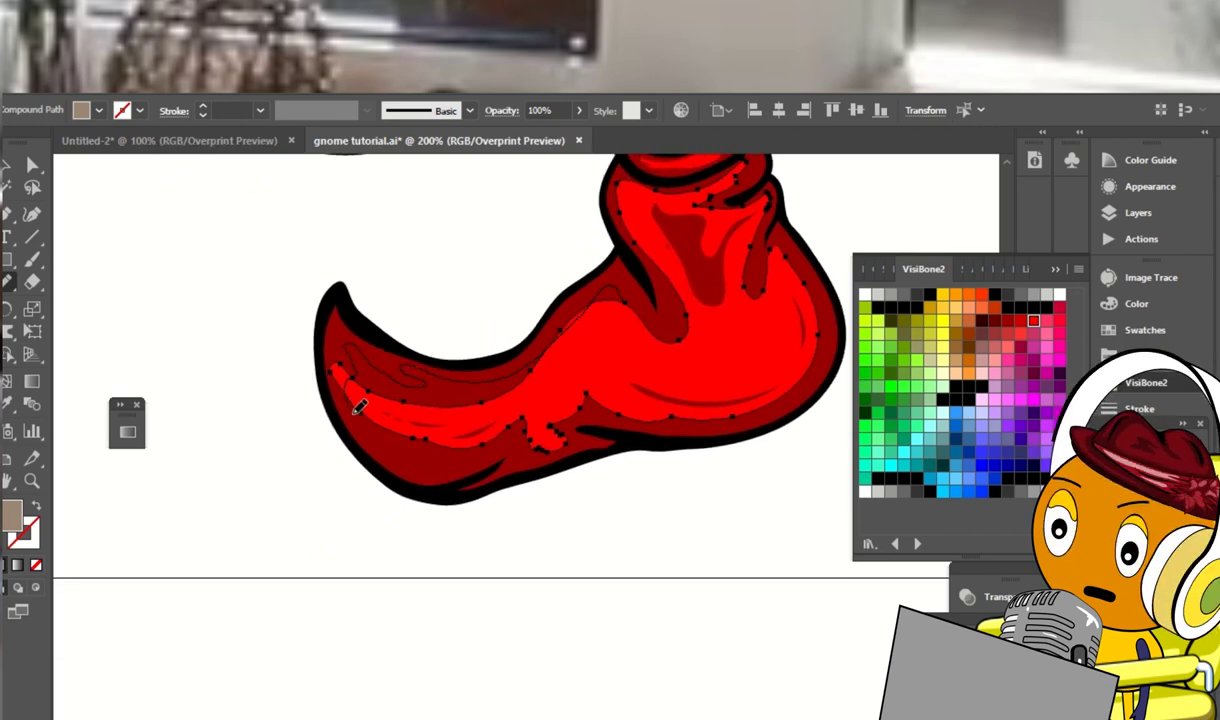
scroll(389, 280, "down", 1)
scroll(450, 355, "up", 1)
scroll(450, 355, "left", 1)
key("a")
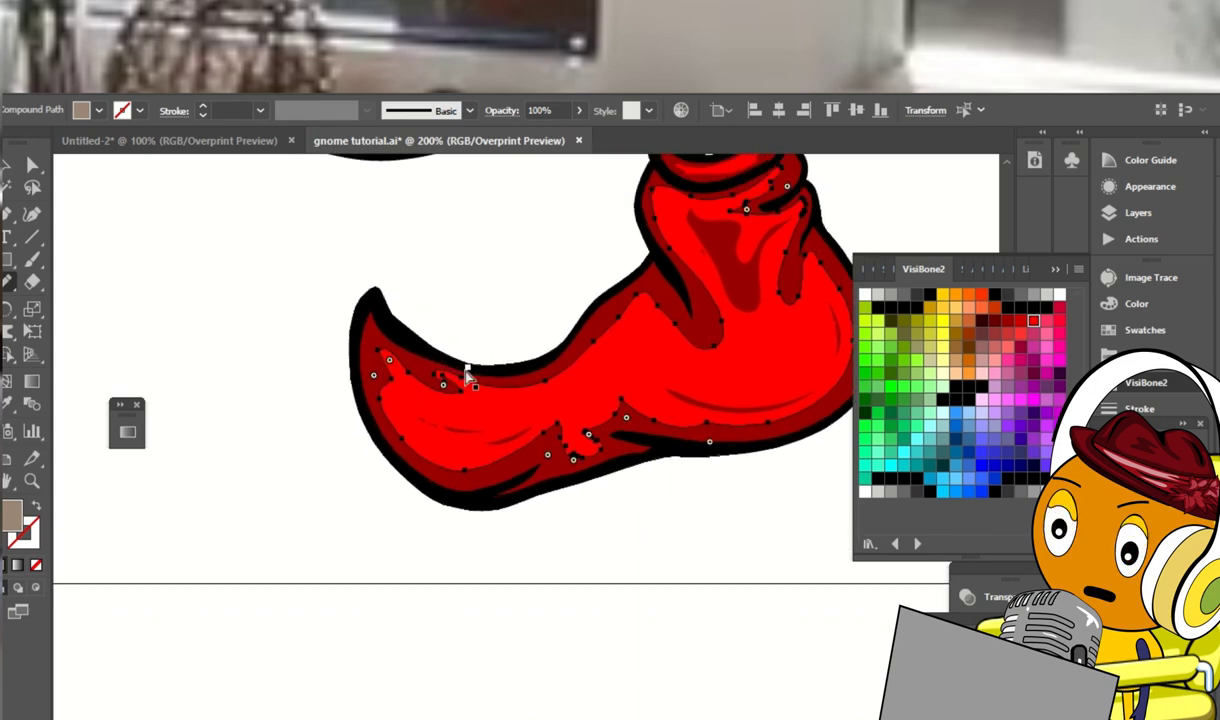
left_click(466, 370, "ctrl")
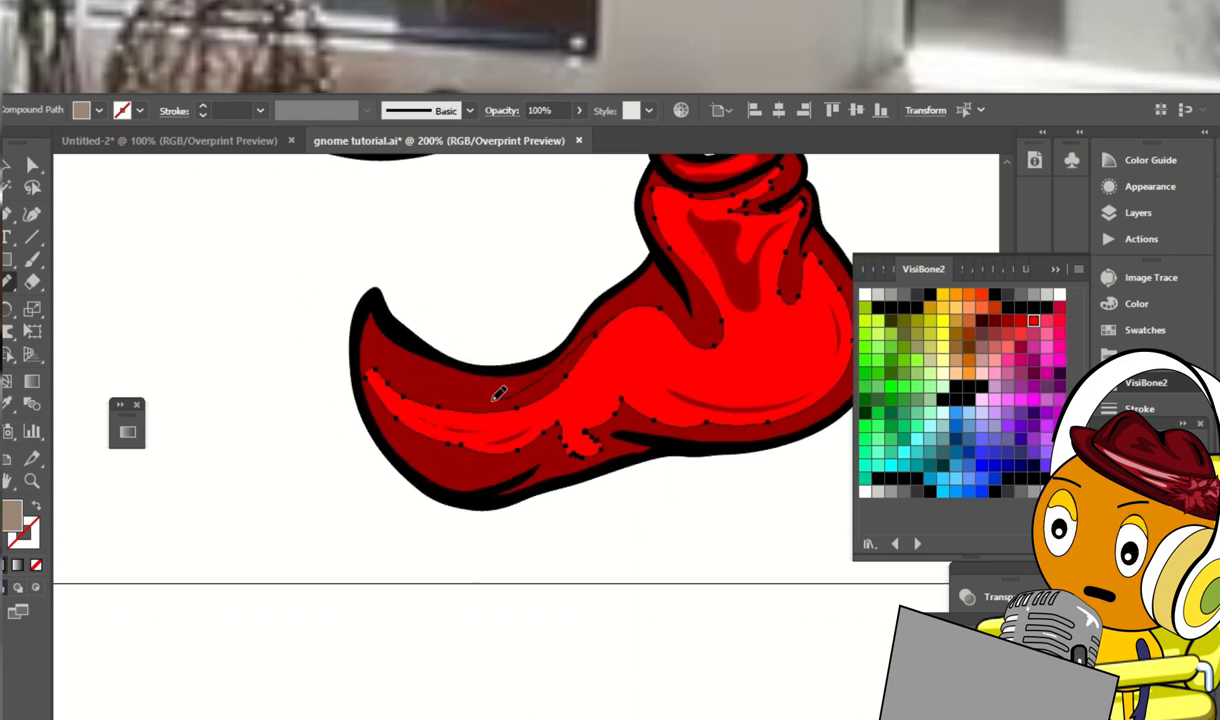
left_click_drag(490, 417, 480, 395)
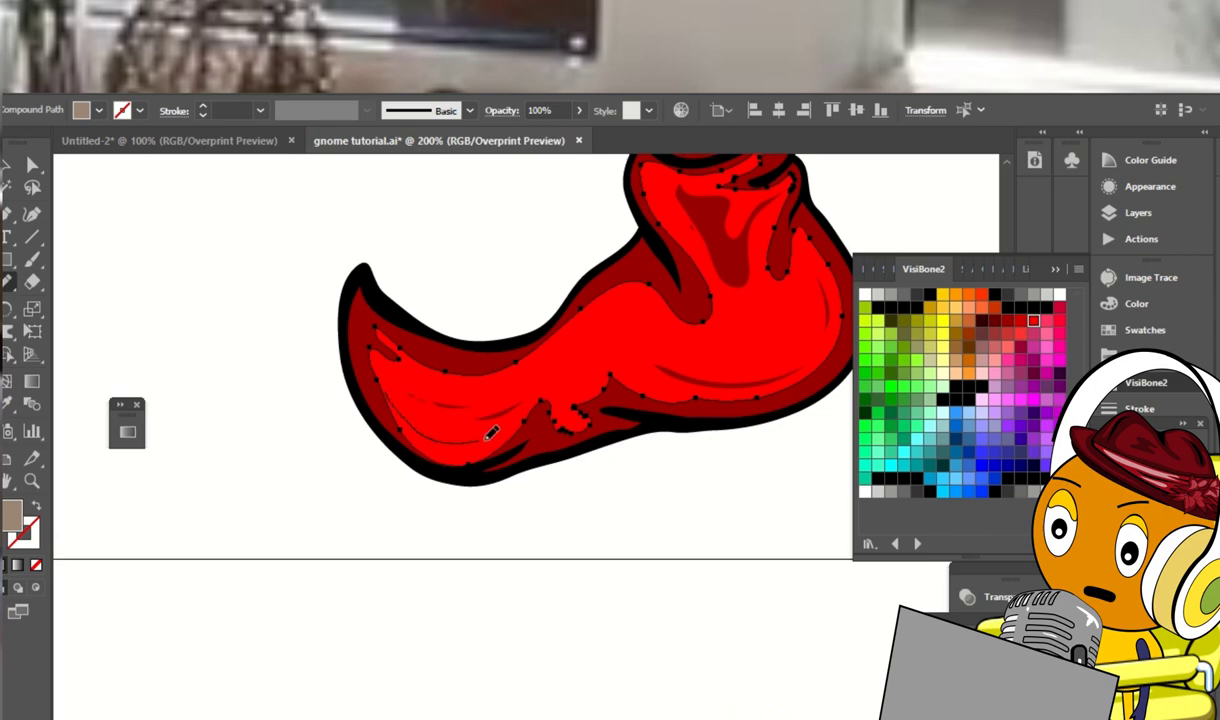
scroll(730, 373, "right", 2)
scroll(730, 373, "up", 1)
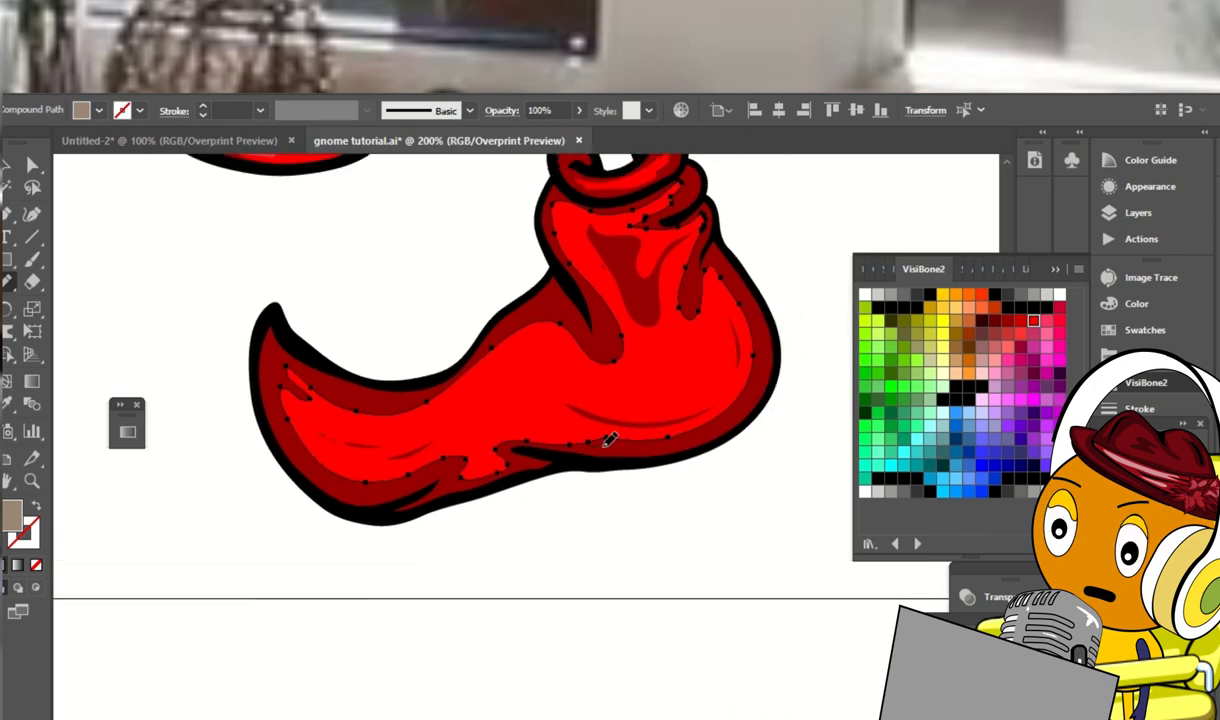
Remove the stray dark speck on the shaft and reshape the shading around the ankle fold below the cuff
scroll(757, 259, "up", 2)
left_click(762, 275, "ctrl")
key("ctrl+plus")
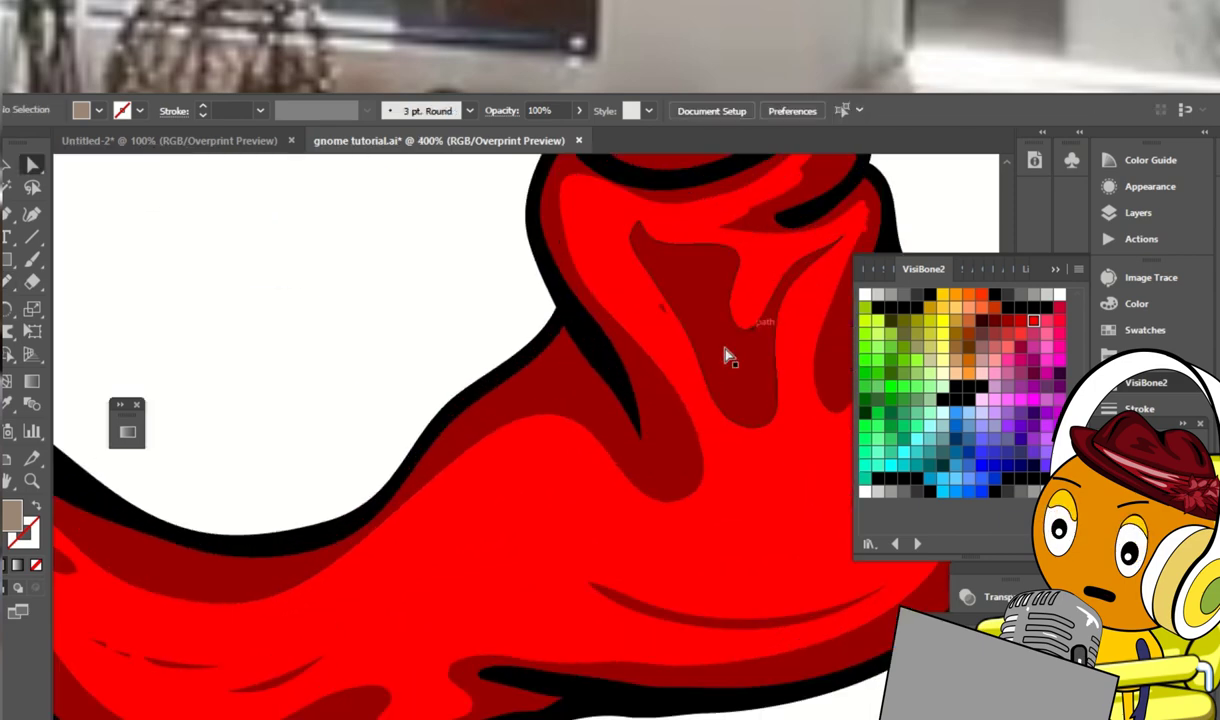
left_click(667, 327, "ctrl")
left_click(675, 463, "ctrl")
scroll(675, 463, "up", 3)
left_click(700, 340, "ctrl")
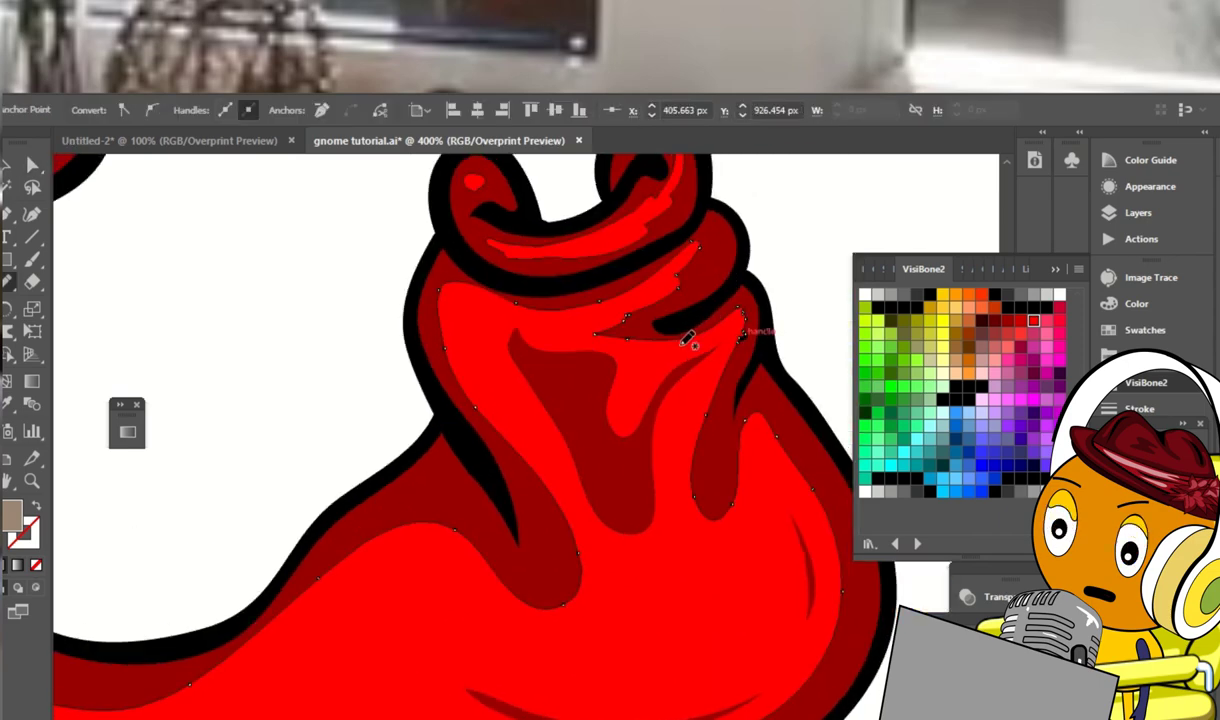
left_click(641, 320, "ctrl")
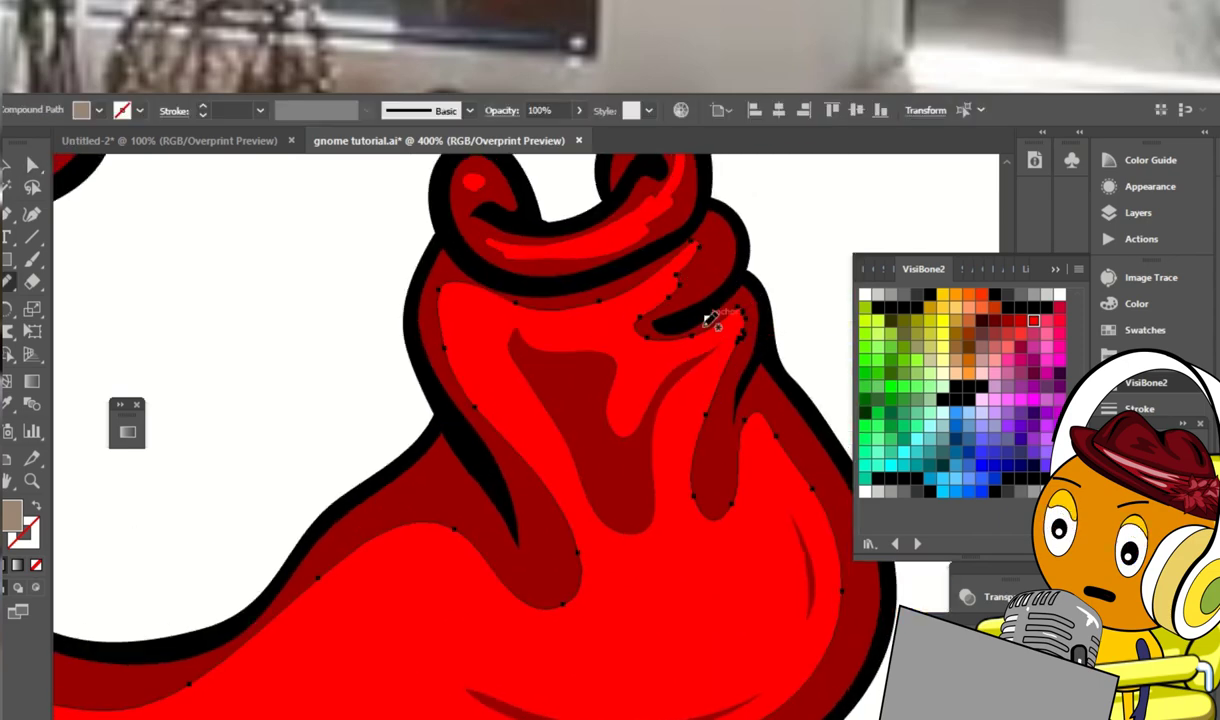
Reshape the red highlights on the boot cuff's curled ends and along its rim with the Pencil
scroll(662, 349, "up", 2)
scroll(620, 335, "left", 1)
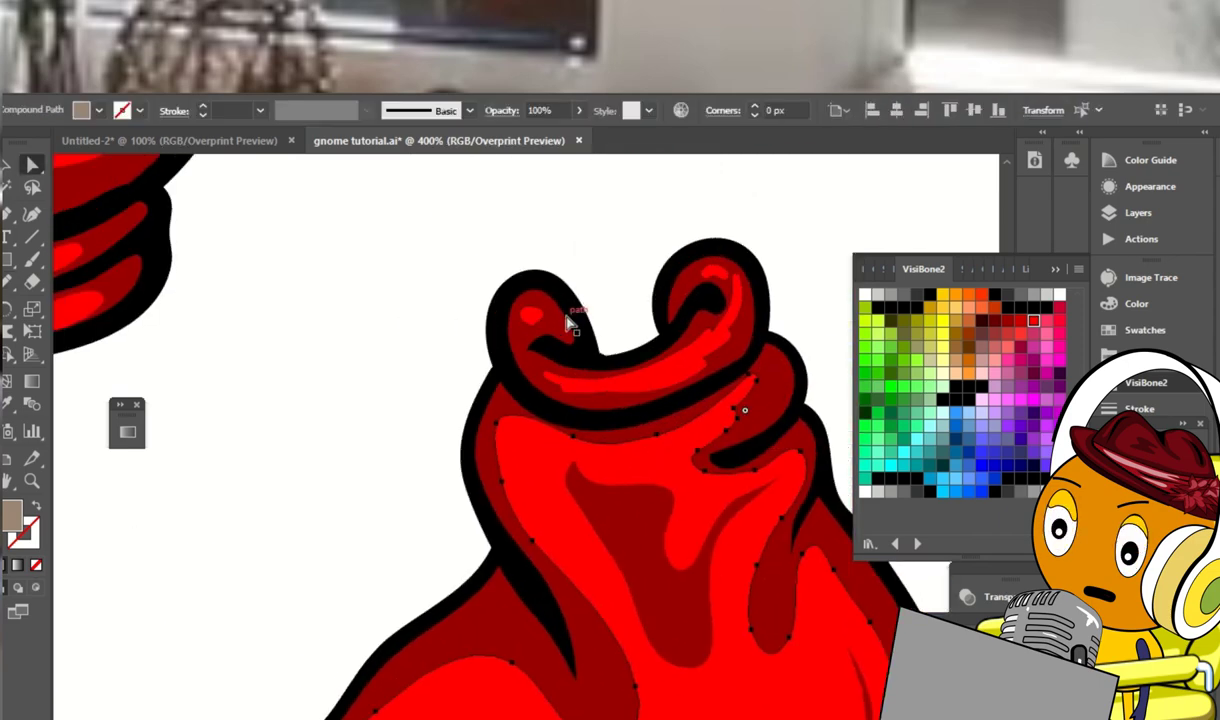
left_click_drag(556, 320, 535, 302)
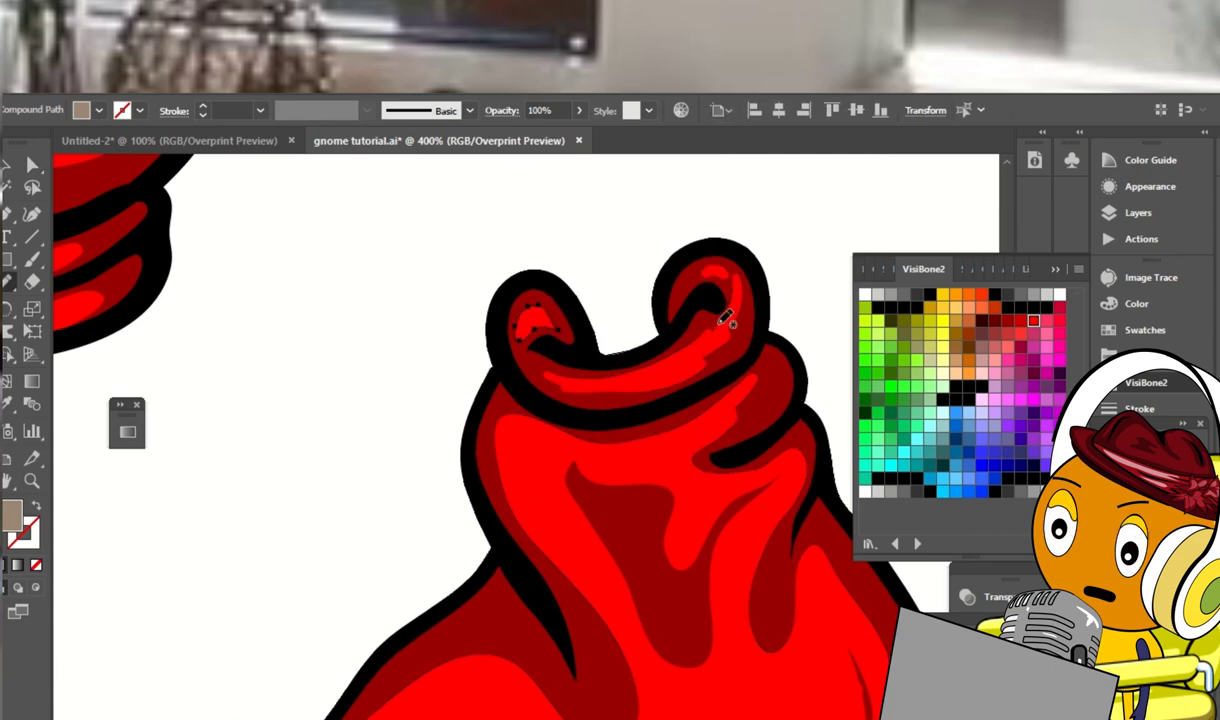
left_click_drag(726, 318, 734, 306)
scroll(738, 296, "down", 1)
left_click_drag(535, 350, 702, 305)
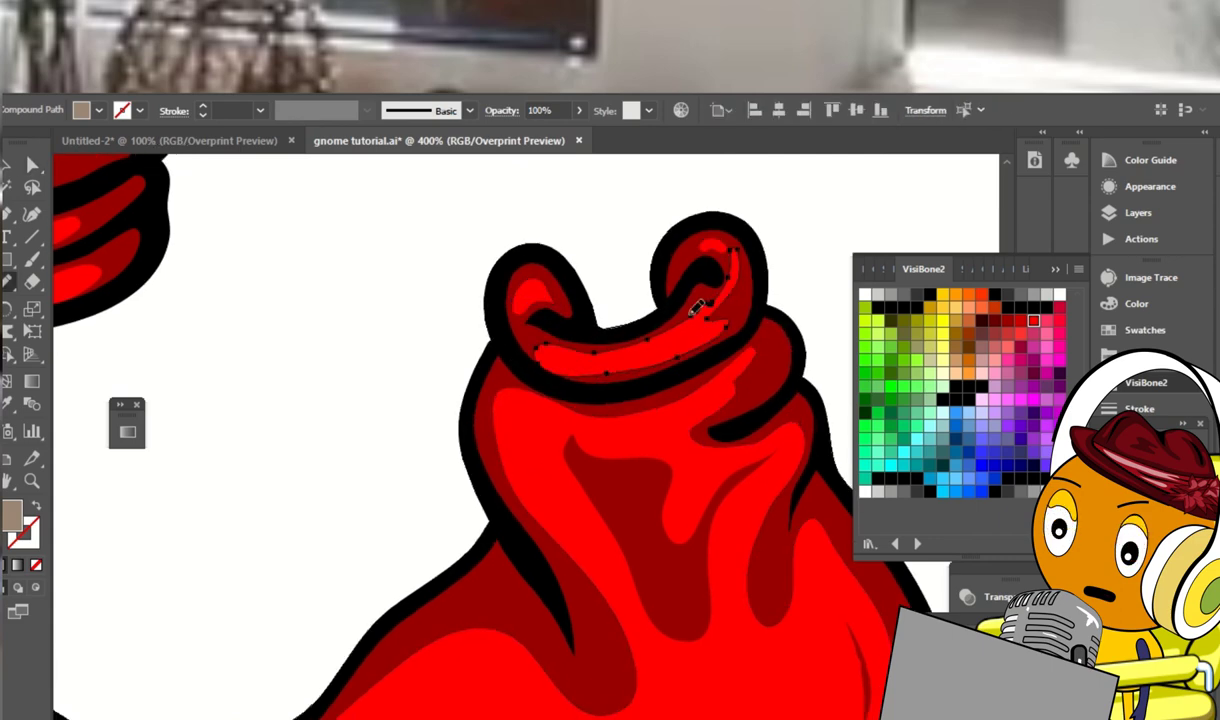
key("a")
Slim the shading along the curled toe and instep with the Pencil and remove the small stray marks near the toe
scroll(757, 229, "down", 10)
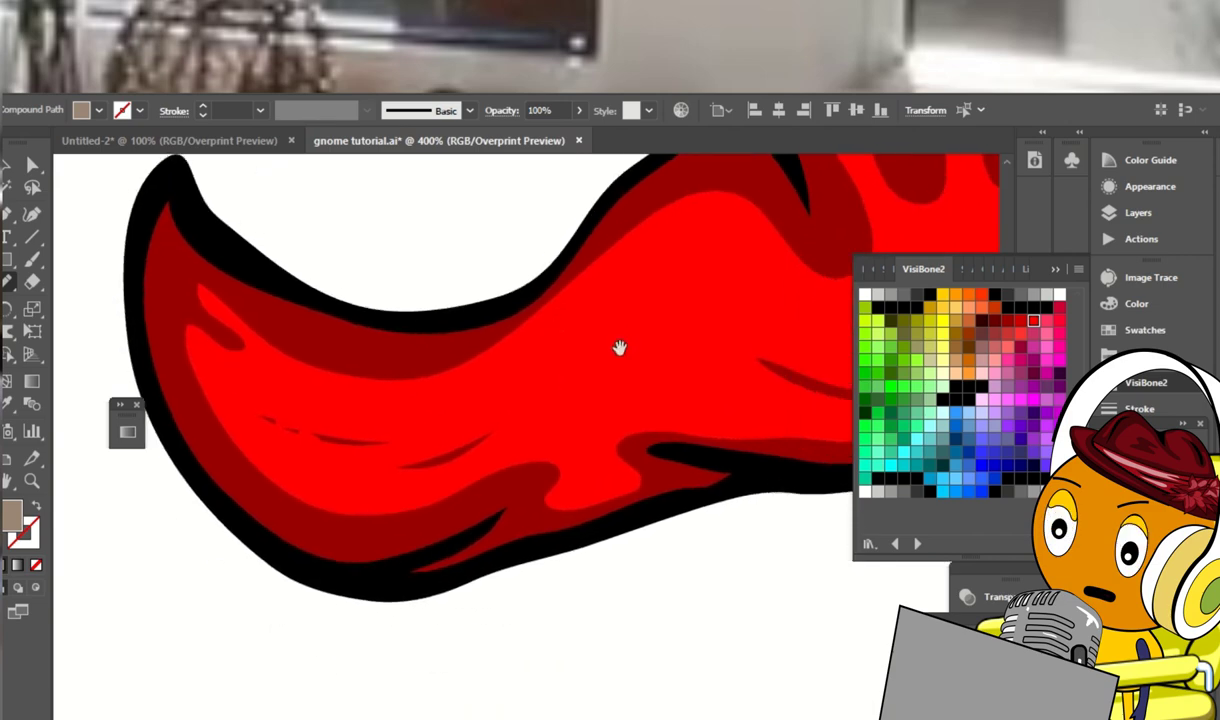
key("shift+b")
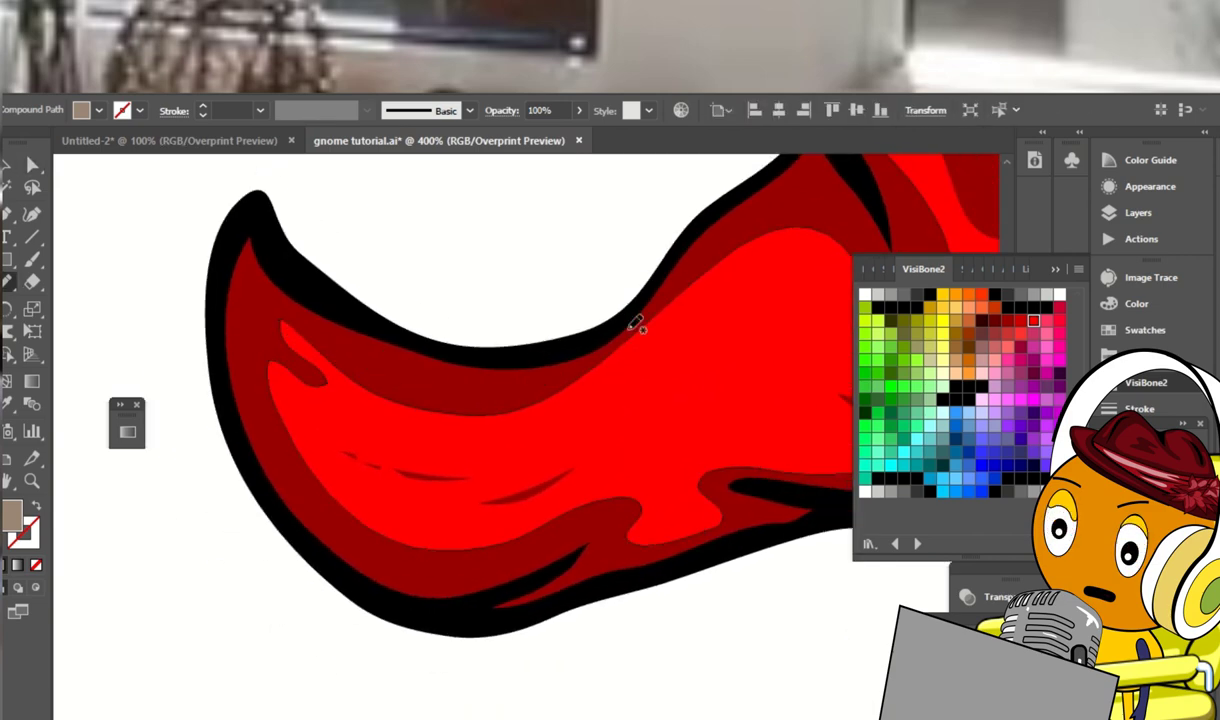
key("v")
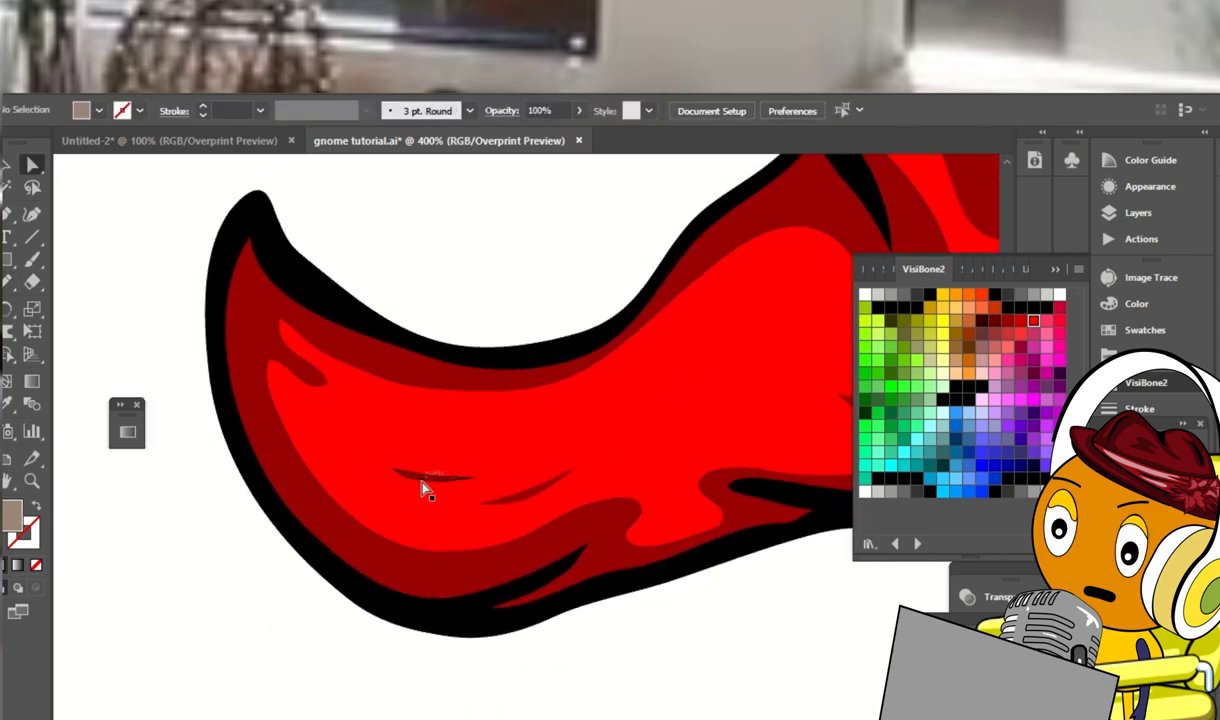
left_click(496, 485)
key("n")
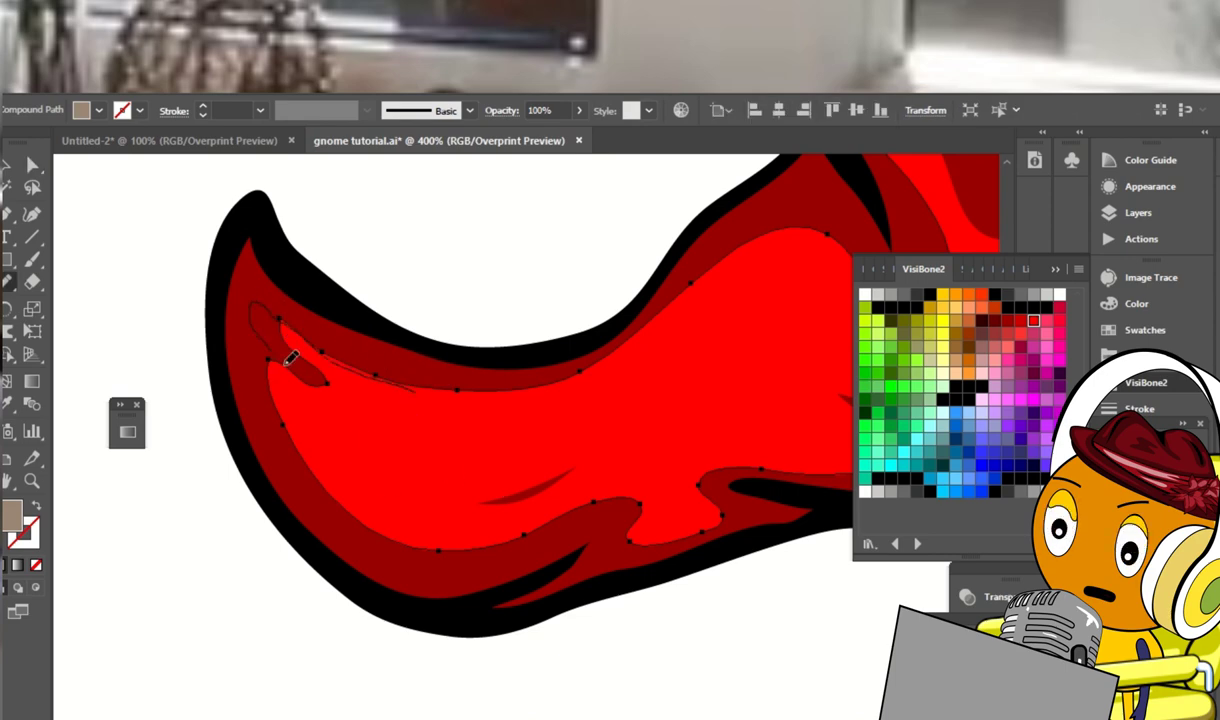
left_click_drag(322, 494, 324, 498)
key("v")
left_click(779, 621)
Select all of the boot's shading shapes on Layer 10 and reset their blending mode to Normal
key("ctrl+minus")
key("ctrl+minus")
key("ctrl+minus")
key("ctrl+minus")
key("ctrl+minus")
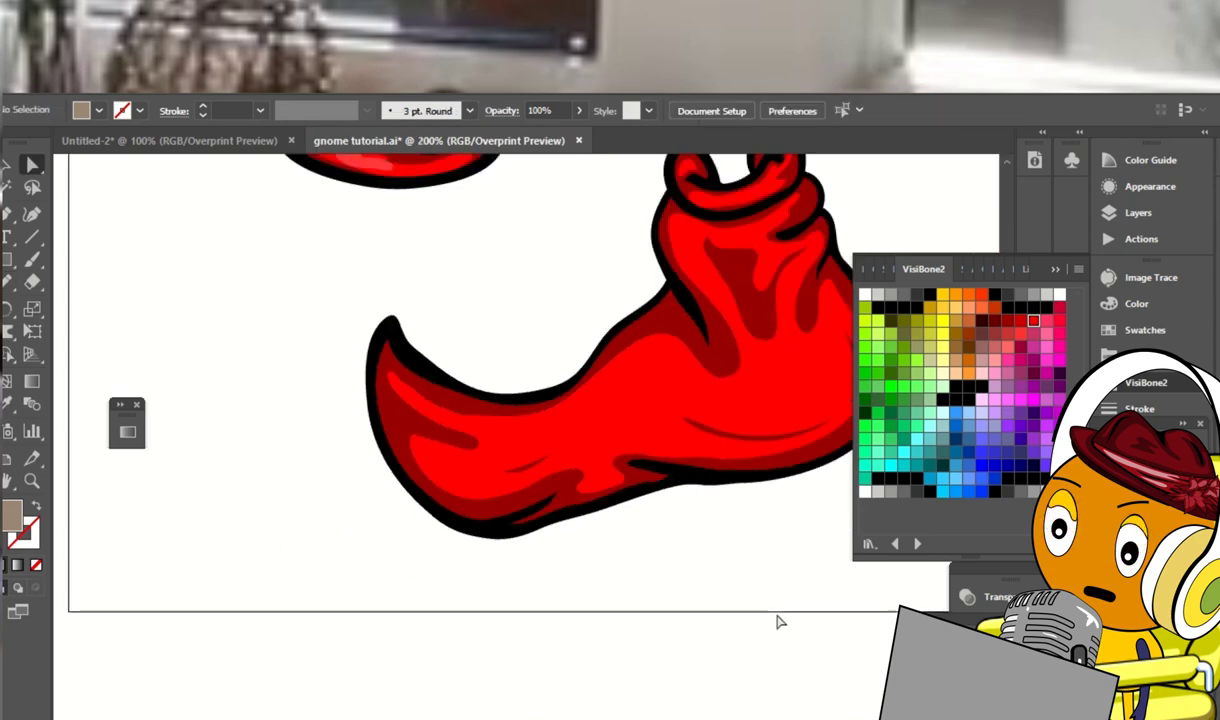
scroll(697, 365, "up", 1)
left_click(1138, 212)
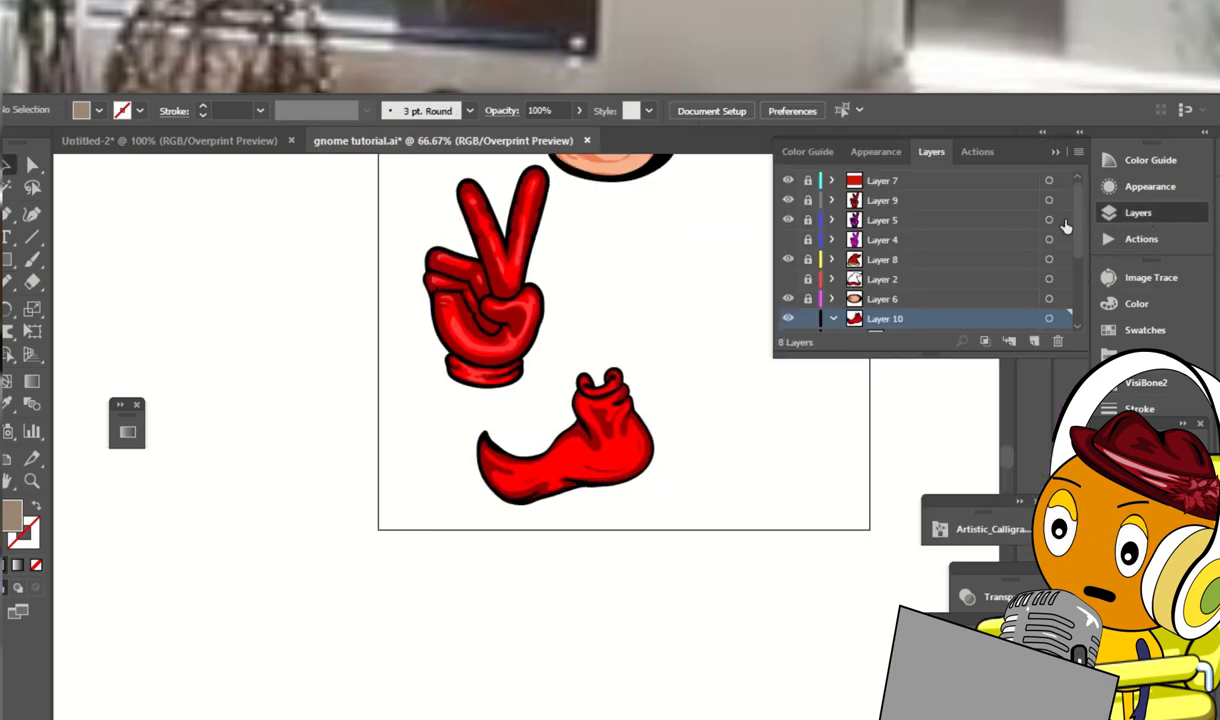
left_click(833, 316)
scroll(920, 260, "down", 3)
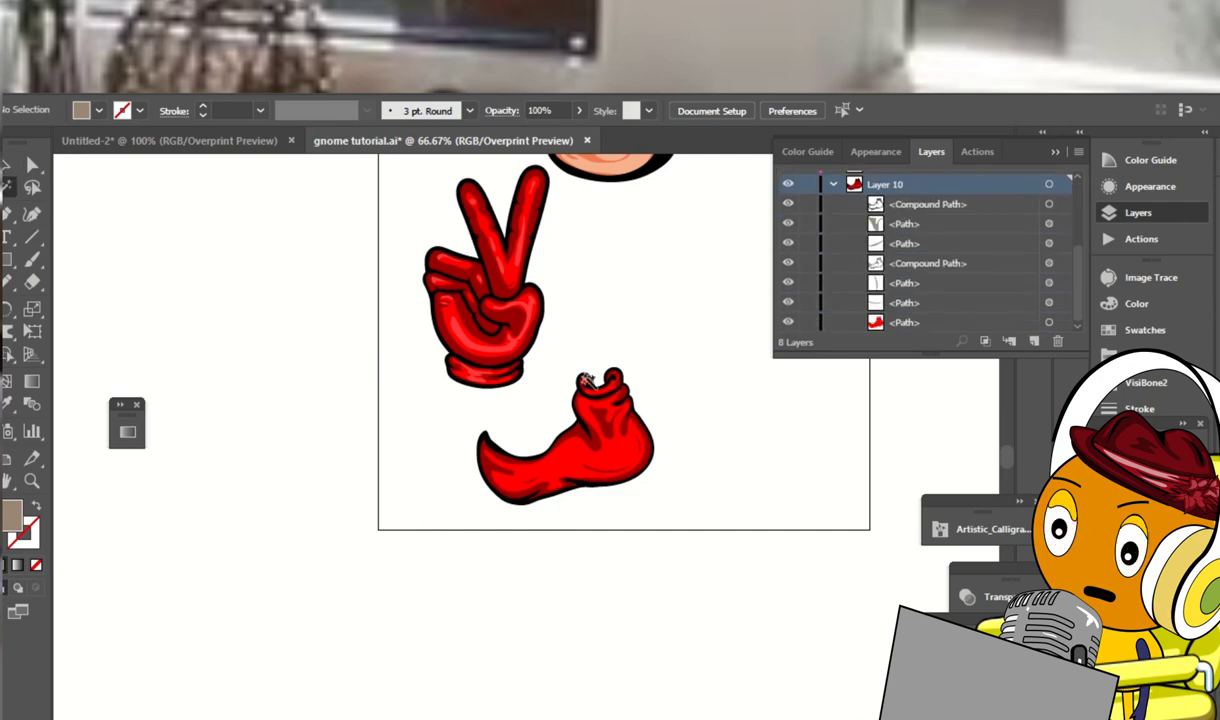
left_click_drag(585, 380, 604, 442)
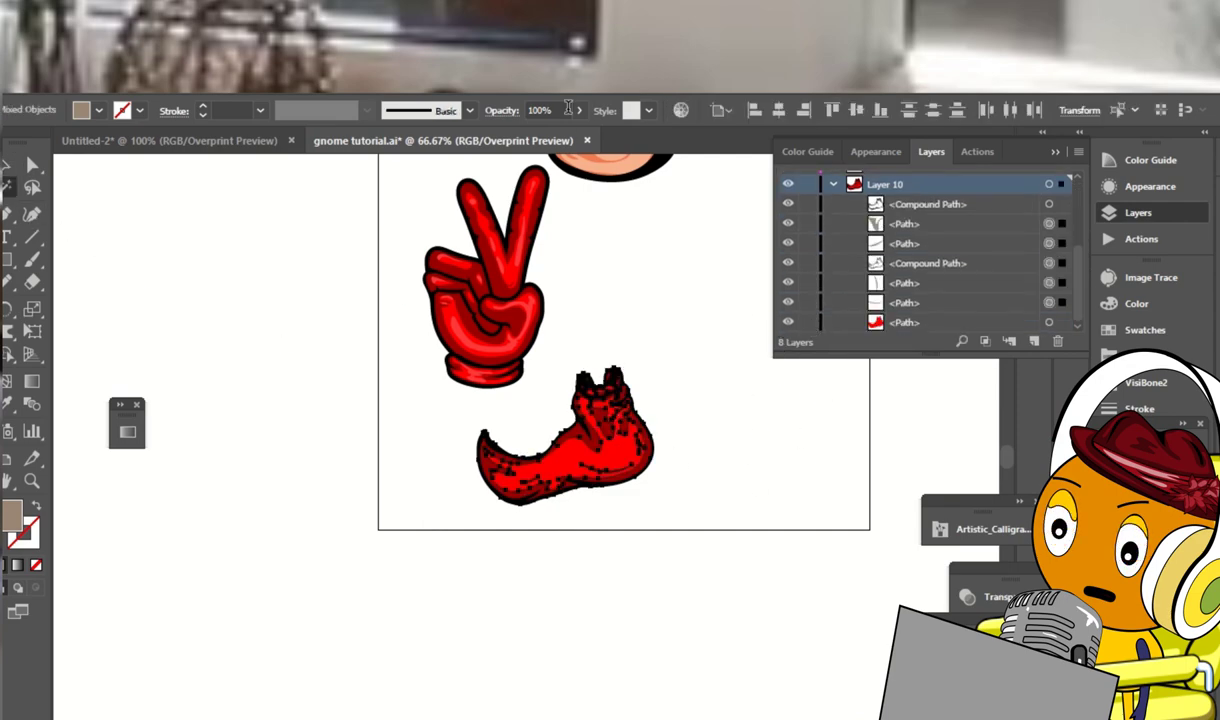
left_click(501, 111)
left_click(350, 141)
left_click(340, 163)
Group the boot's shading shapes and give the group a blending mode that turns it dark red over the base
left_click(155, 82)
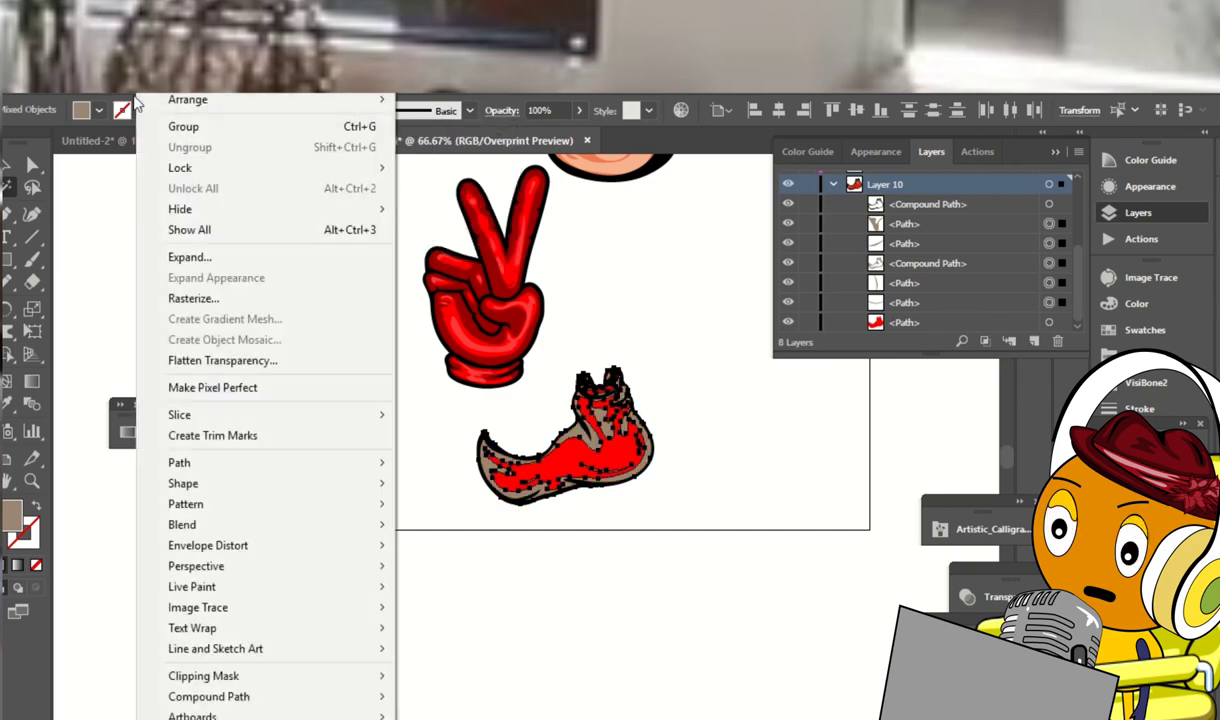
left_click(170, 124)
left_click(410, 111)
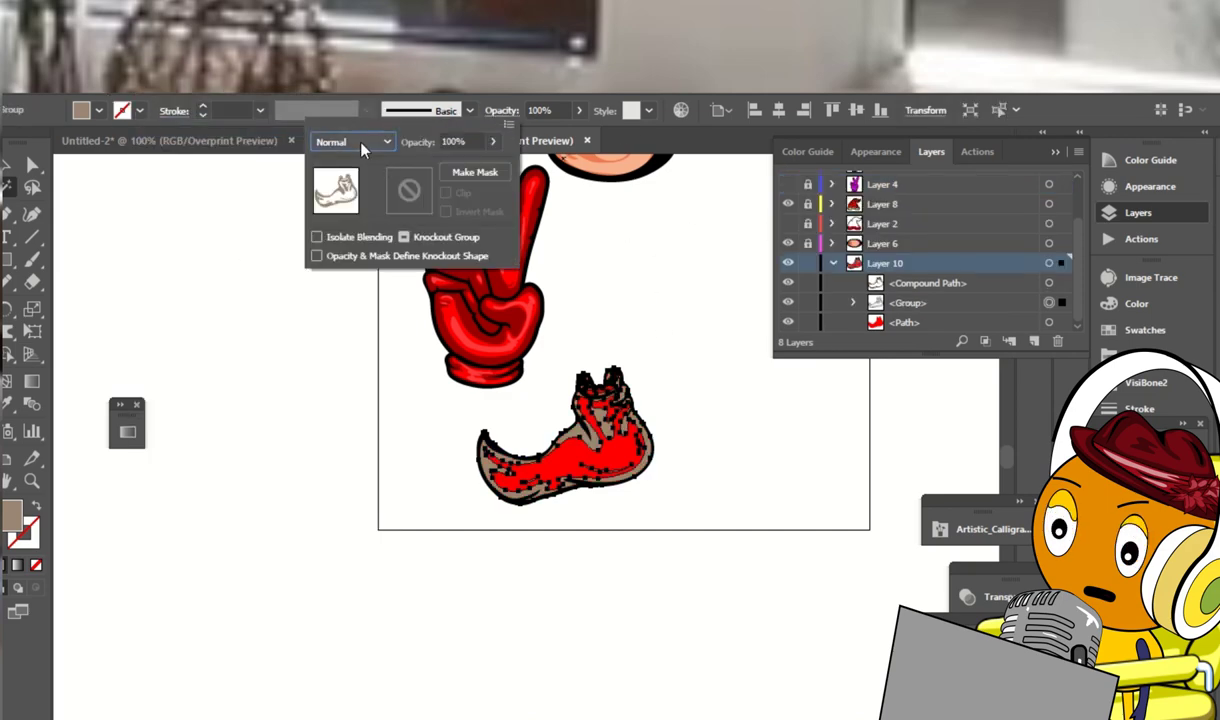
left_click(730, 400)
left_click(838, 411)
Group the boot's outline, shading and red base on Layer 10 into one object
key("ctrl+equal")
key("ctrl+equal")
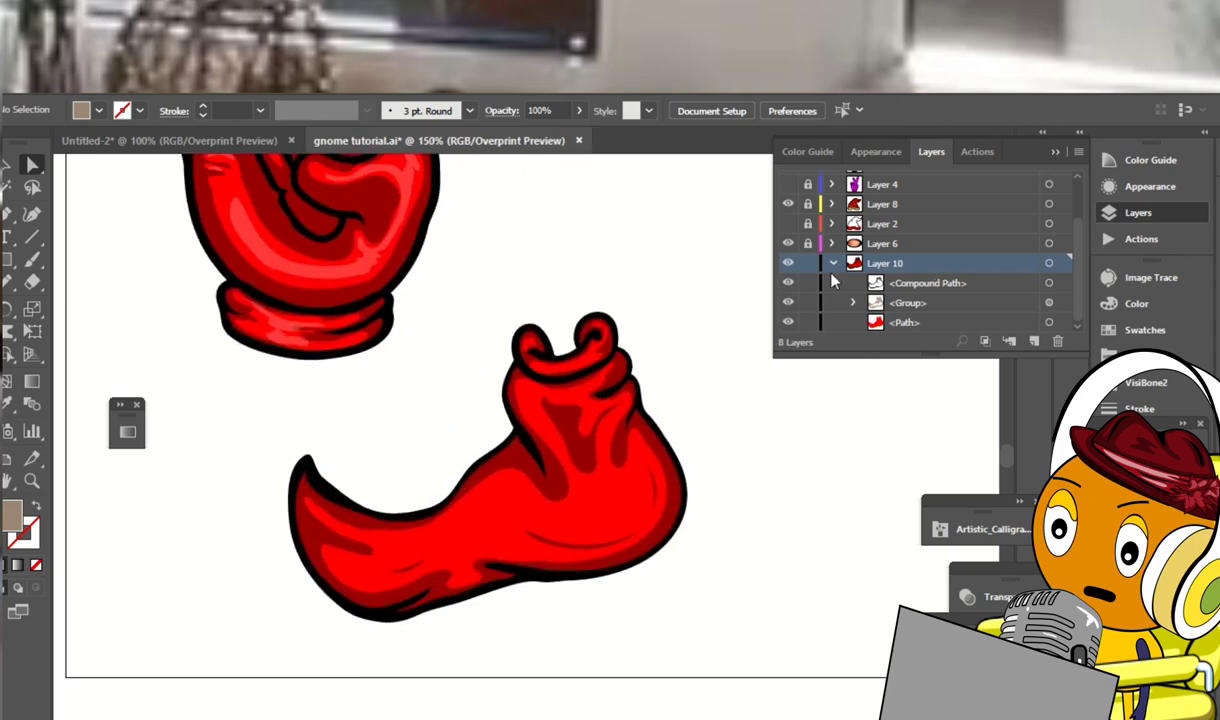
key("ctrl+a")
key("ctrl+g")
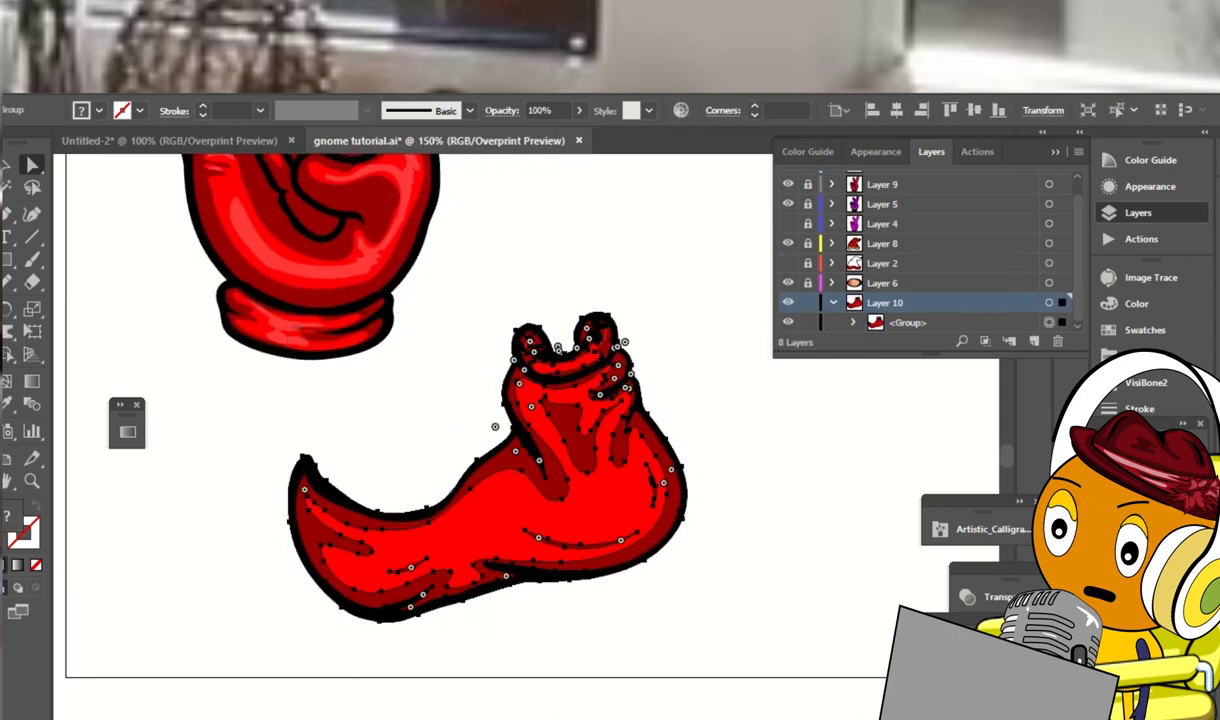
Duplicate the boot and reflect one of the two across the vertical axis so their toes point in opposite directions
key("ctrl+minus")
key("ctrl+minus")
key("ctrl+minus")
key("ctrl+minus")
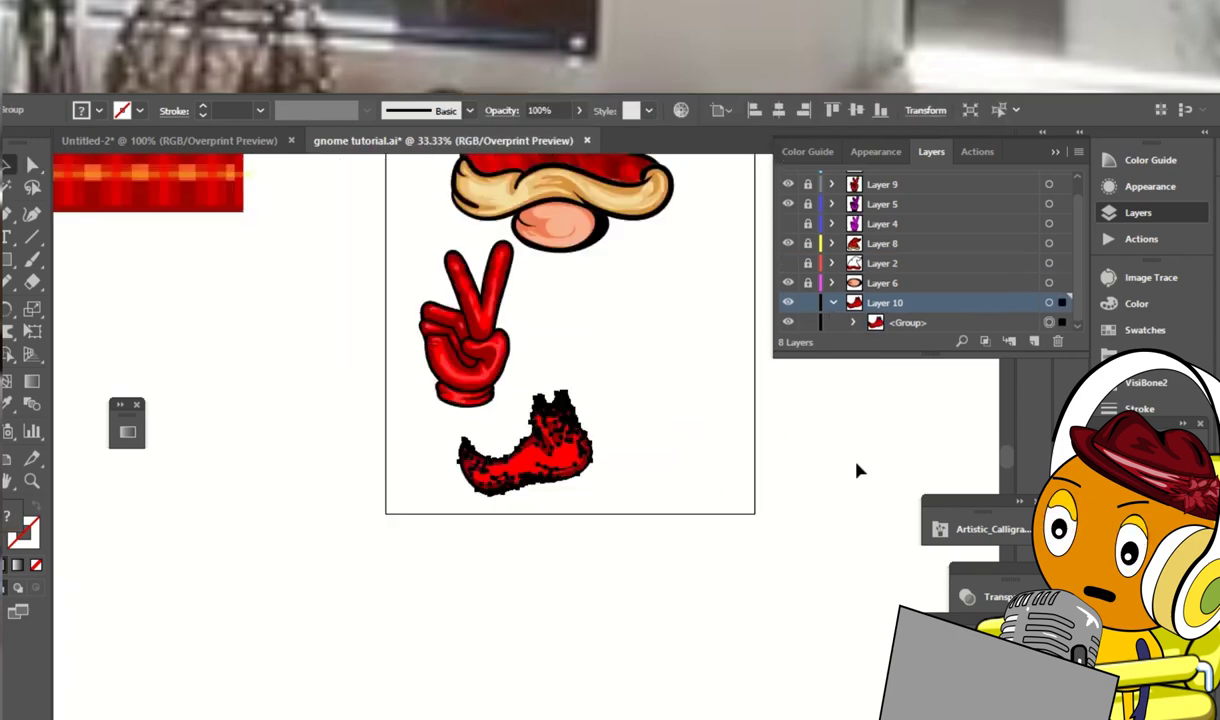
left_click_drag(634, 500, 662, 478)
right_click(633, 457)
mouse_move(722, 615)
left_click(890, 521)
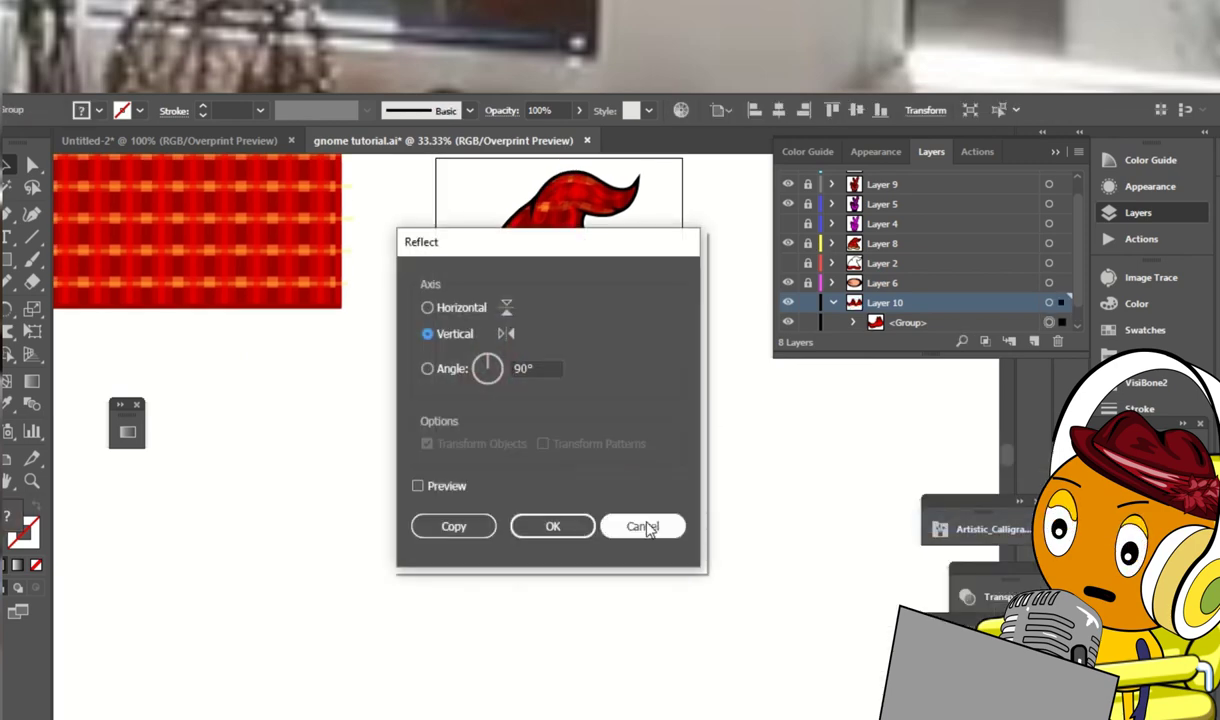
key("Return")
right_click(624, 449)
key("Escape")
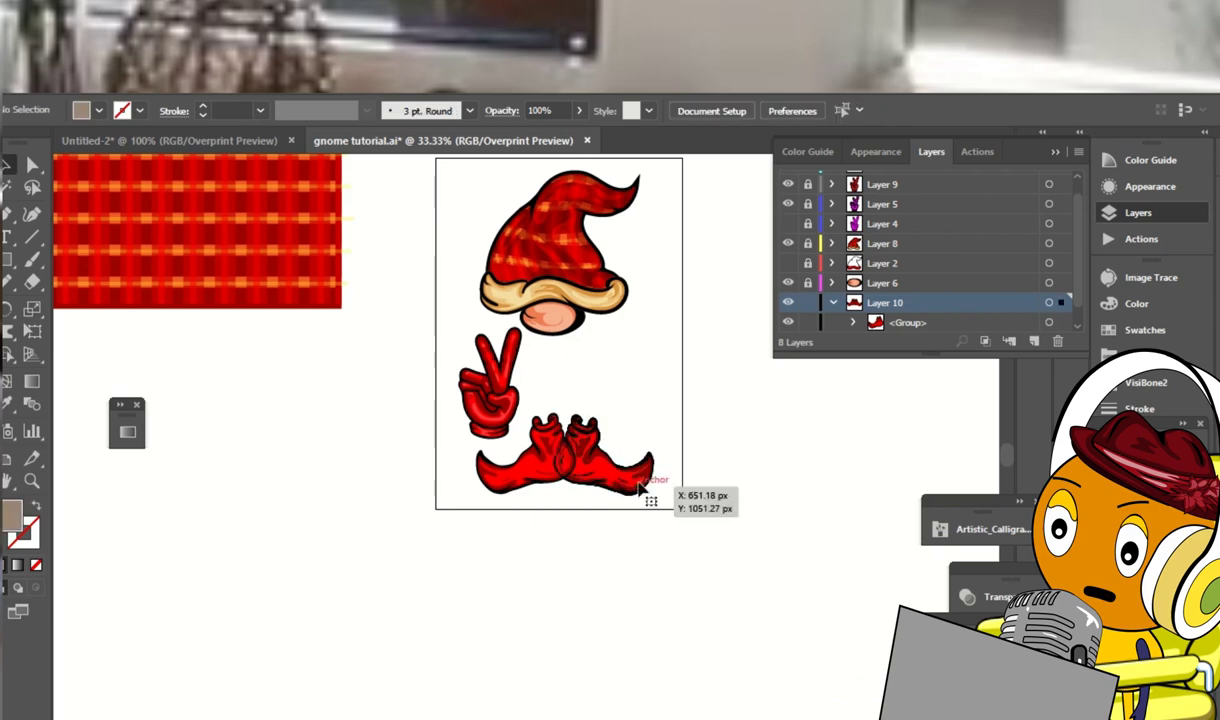
Scale down the mirrored boot and move it so it overlaps the original boot
left_click(640, 488)
left_click(585, 400)
left_click(615, 470)
left_click_drag(632, 499, 625, 485)
left_click_drag(560, 455, 633, 505)
left_click(572, 550)
left_click_drag(736, 436, 727, 431)
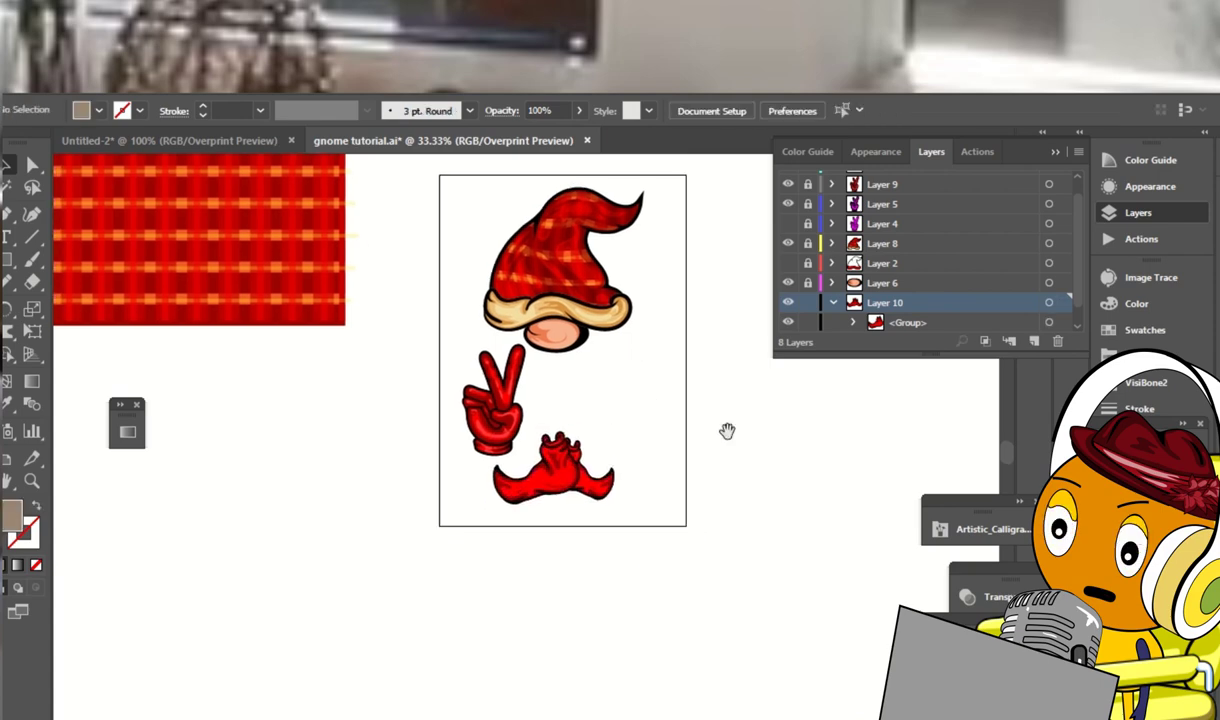
Move the smaller boot outward so the heels of the two boots meet below the peace-sign hand
key("ctrl+minus")
key("ctrl+equal")
key("ctrl+equal")
left_click_drag(605, 483, 633, 473)
left_click(548, 512)
left_click(610, 480)
left_click(735, 381)
left_click_drag(735, 381, 748, 403)
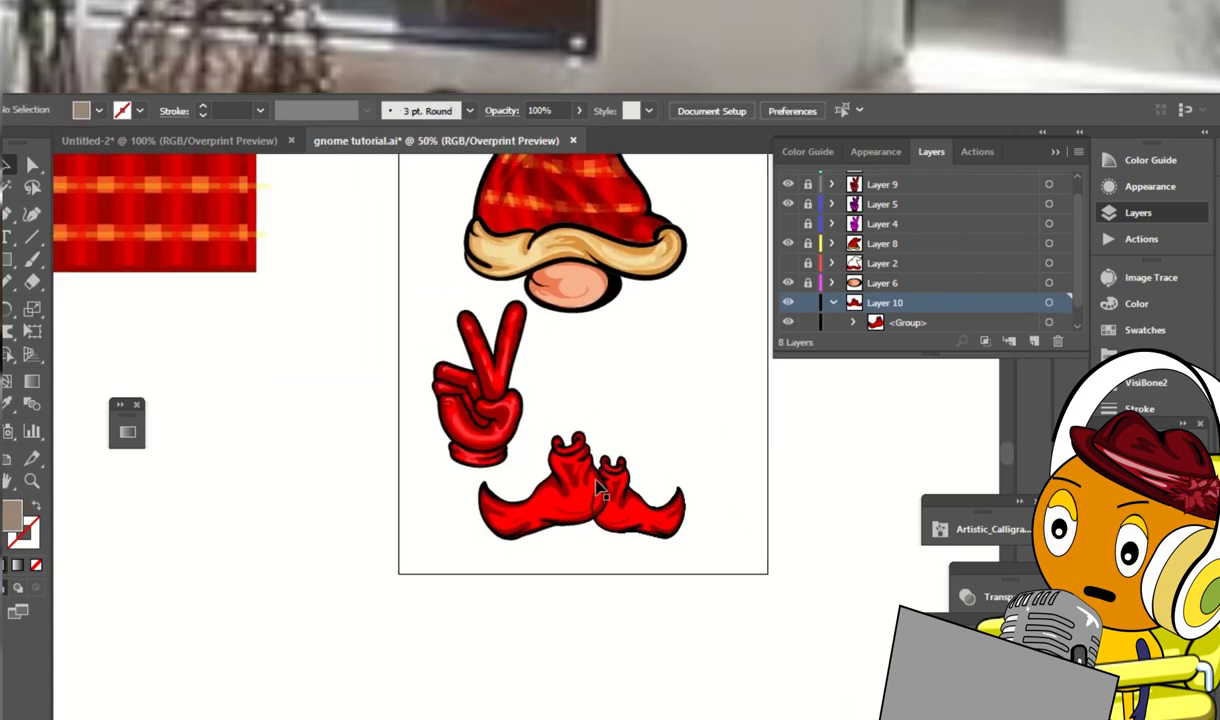
Tilt the larger boot slightly in front of the smaller one and collapse Layer 10's contents
left_click(532, 445)
mouse_move(532, 445)
left_mouse_down()
mouse_move(609, 484)
mouse_move(620, 541)
mouse_move(537, 437)
left_mouse_up()
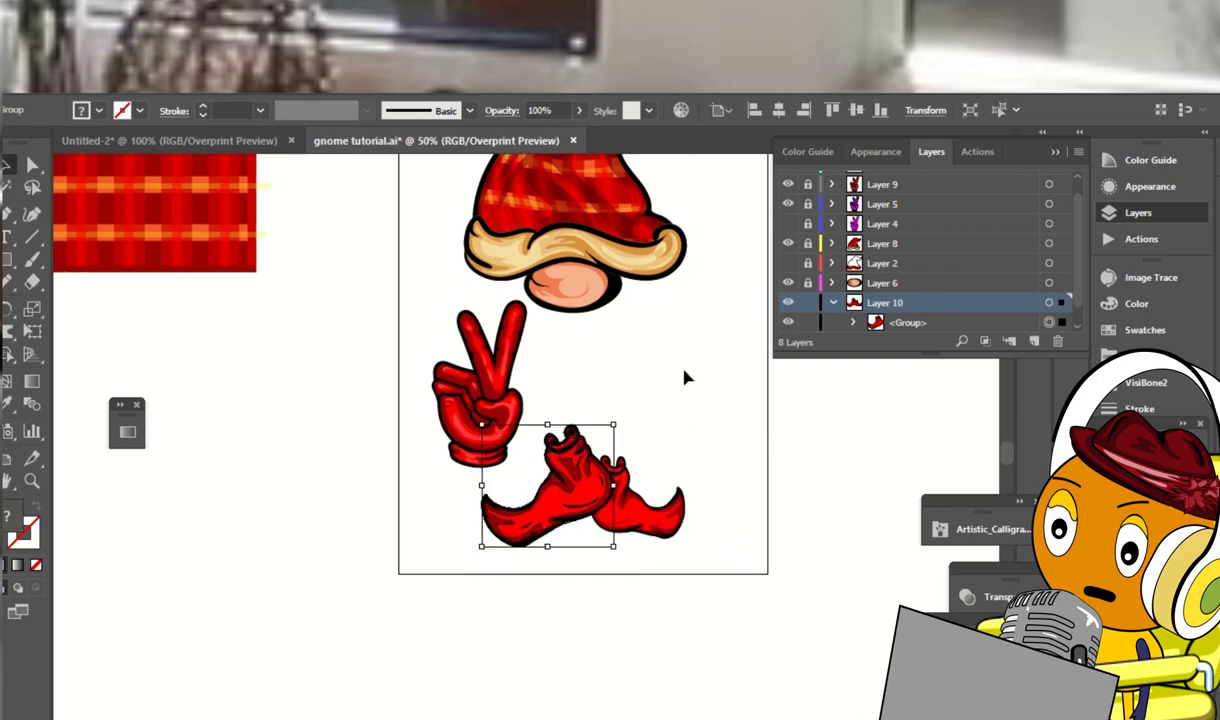
left_click_drag(652, 521, 650, 552)
key("ctrl+minus")
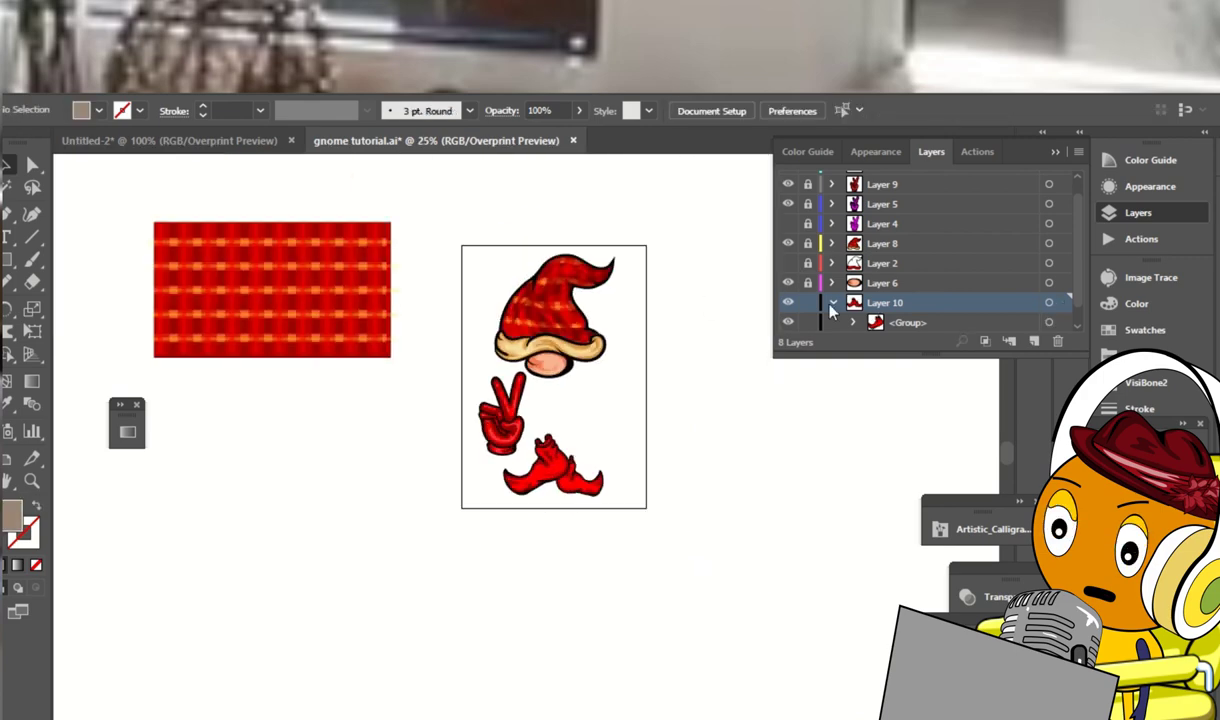
left_click(833, 302)
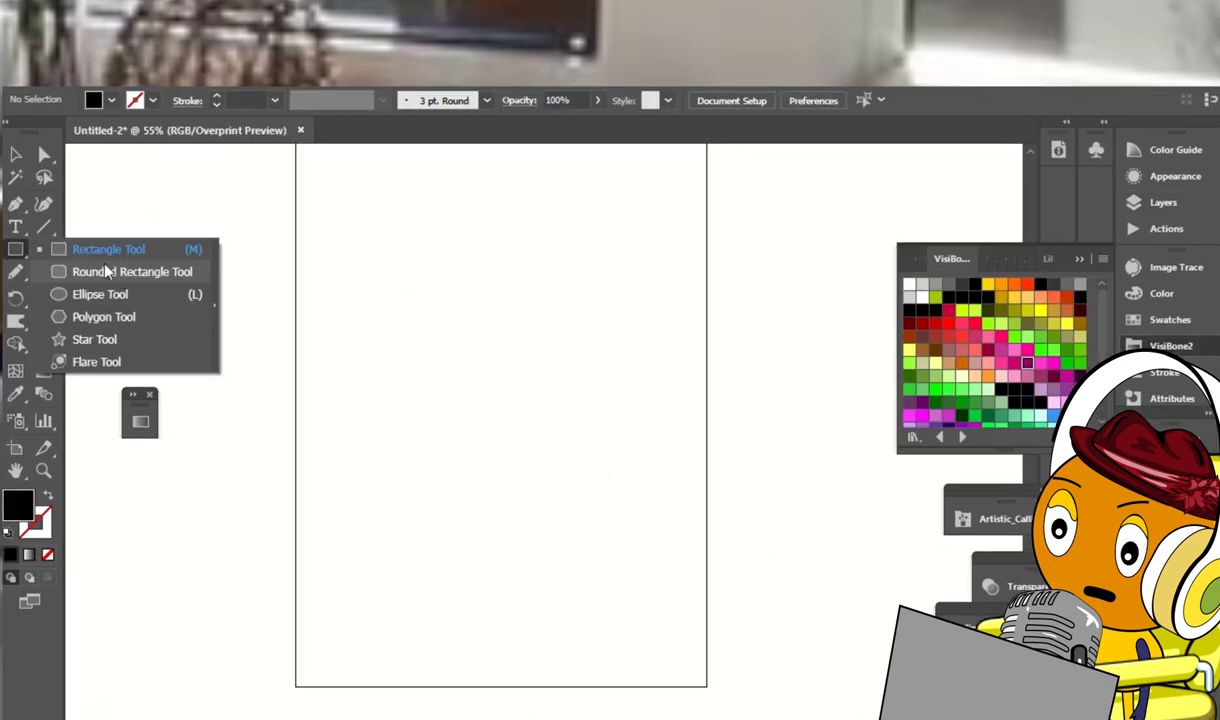
Draw a black rectangle with no stroke on the blank Untitled-2 artboard
left_click(99, 247)
left_click_drag(591, 310, 443, 427)
key("a")
left_click(676, 316)
key("ctrl+plus")
key("ctrl+plus")
key("ctrl+plus")
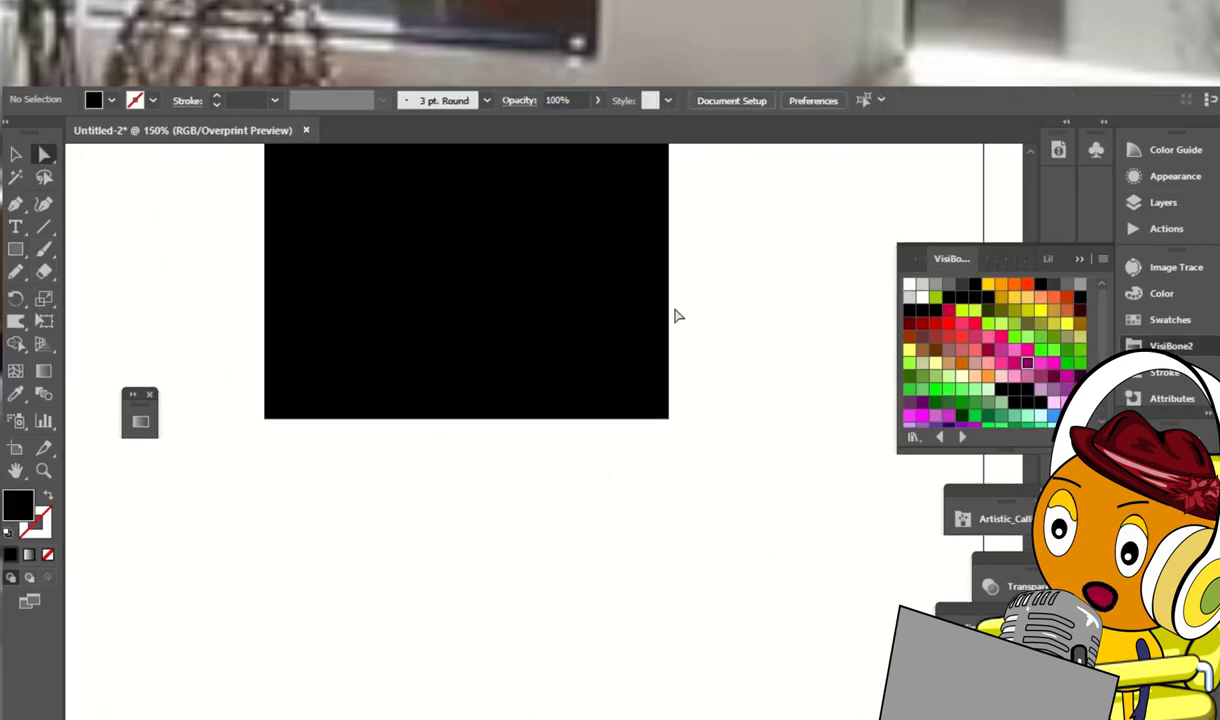
Round the rectangle's corners with the Pencil and give its lower edge a gentle wave
scroll(676, 316, "up", 3)
left_click(575, 335)
key("n")
mouse_move(560, 233)
left_mouse_down()
mouse_move(612, 242)
mouse_move(673, 345)
left_mouse_up()
left_click_drag(280, 300, 392, 240)
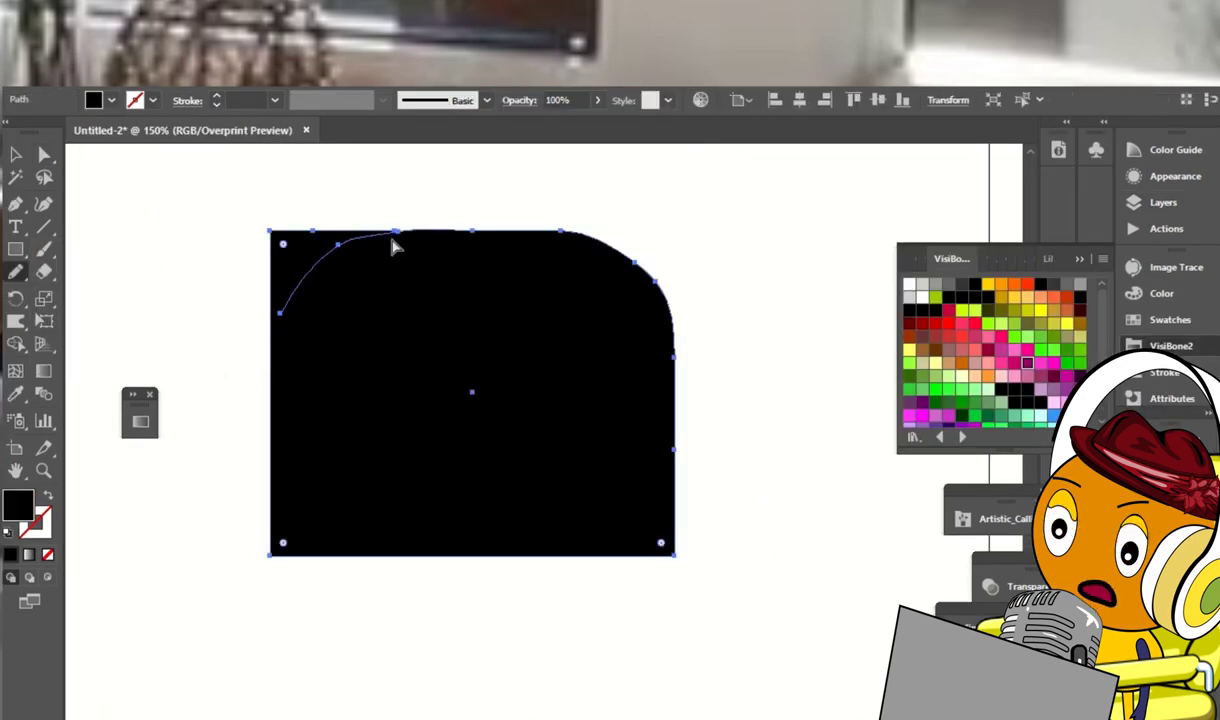
left_click_drag(668, 408, 415, 454)
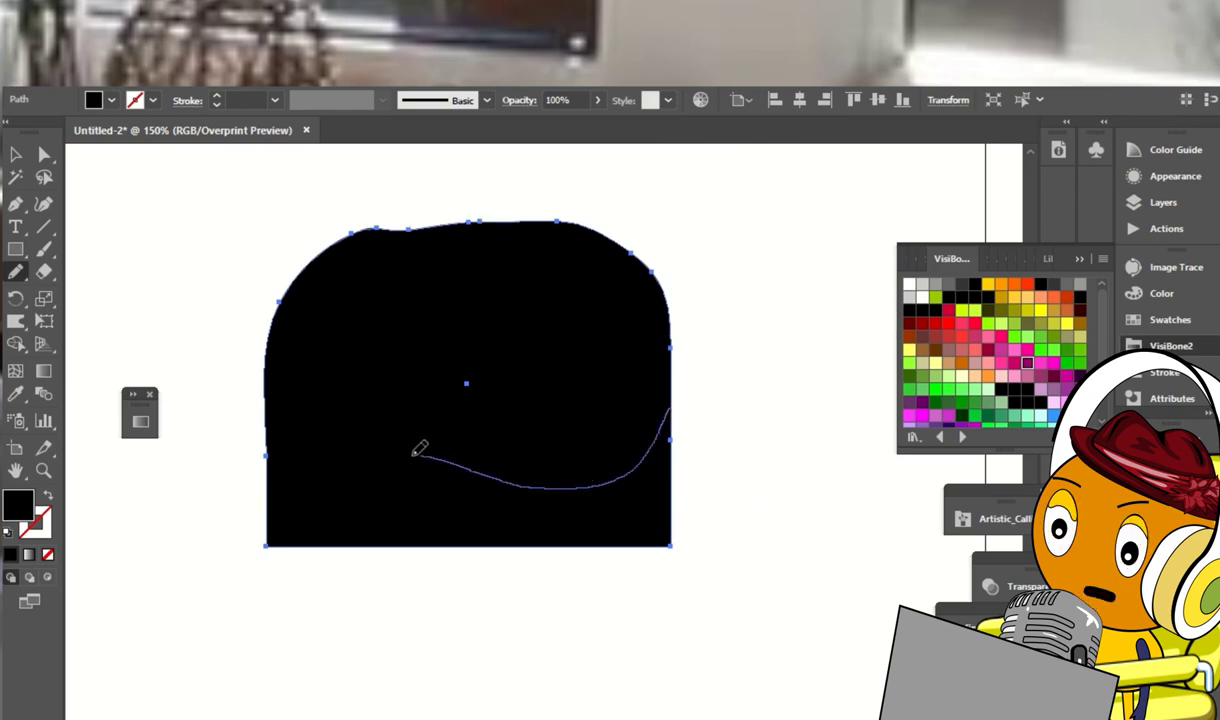
left_click_drag(531, 505, 671, 428)
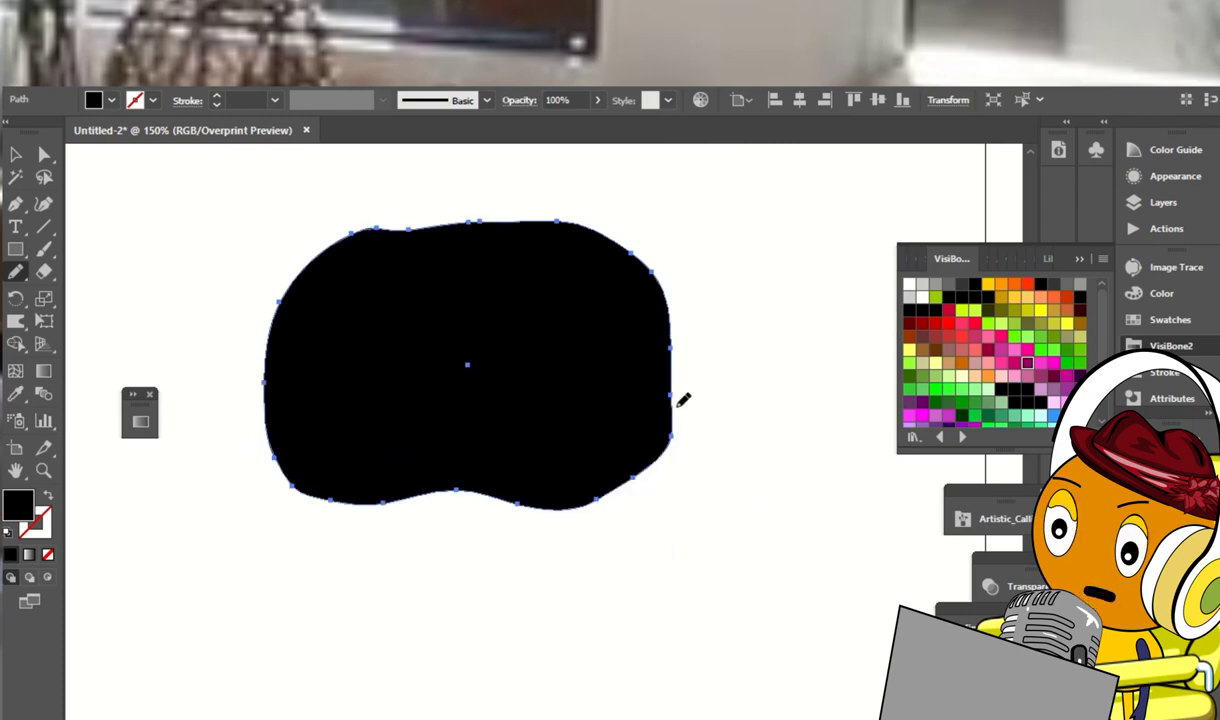
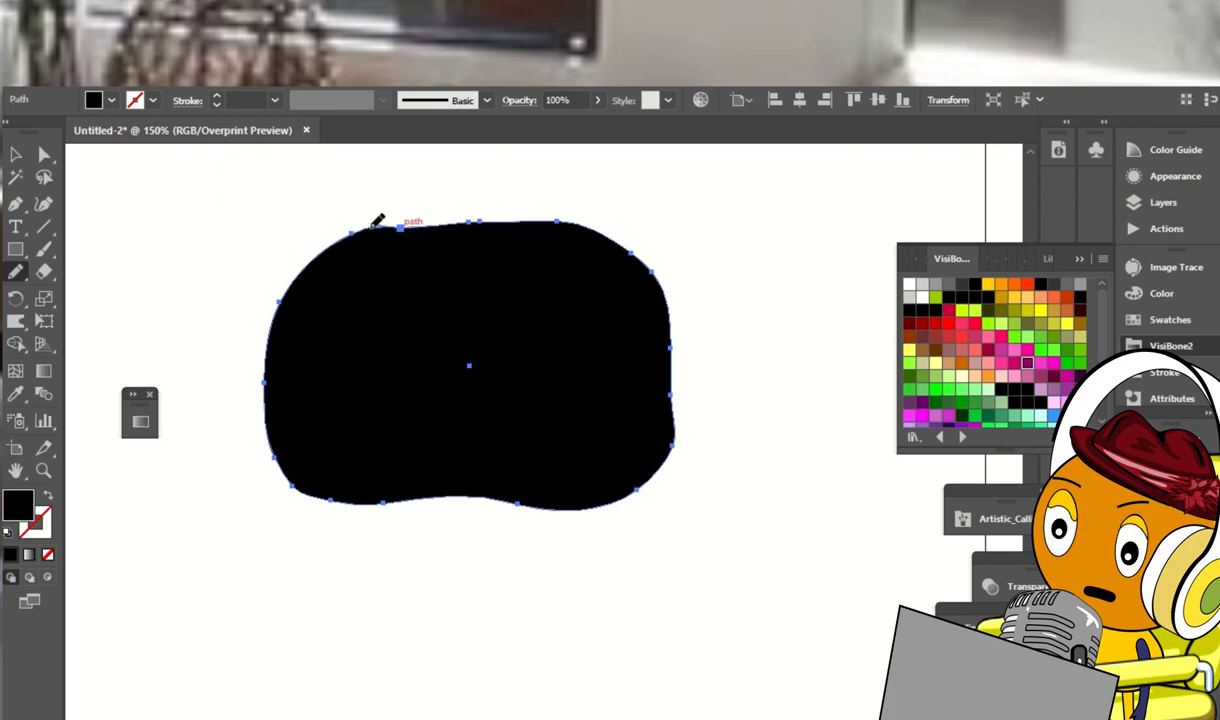
Redraw the shape's left side farther inward with the Pencil and smooth its upper-left corner
left_click_drag(318, 484, 318, 487)
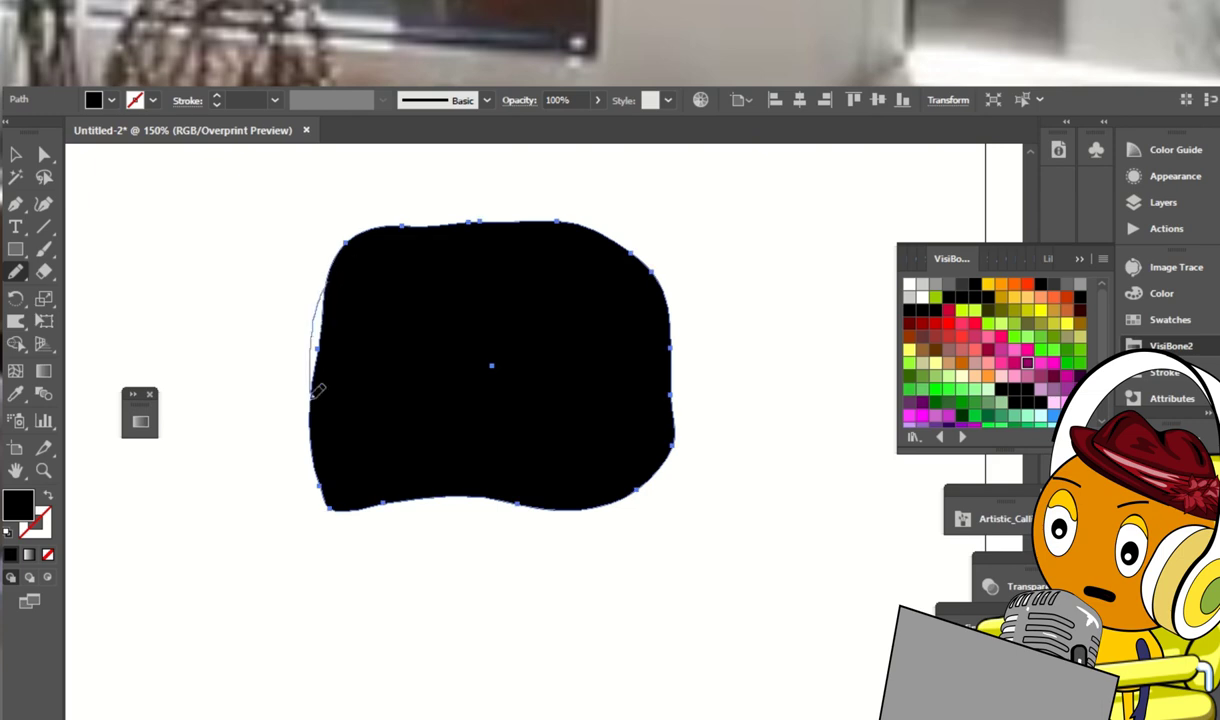
left_click_drag(316, 391, 320, 488)
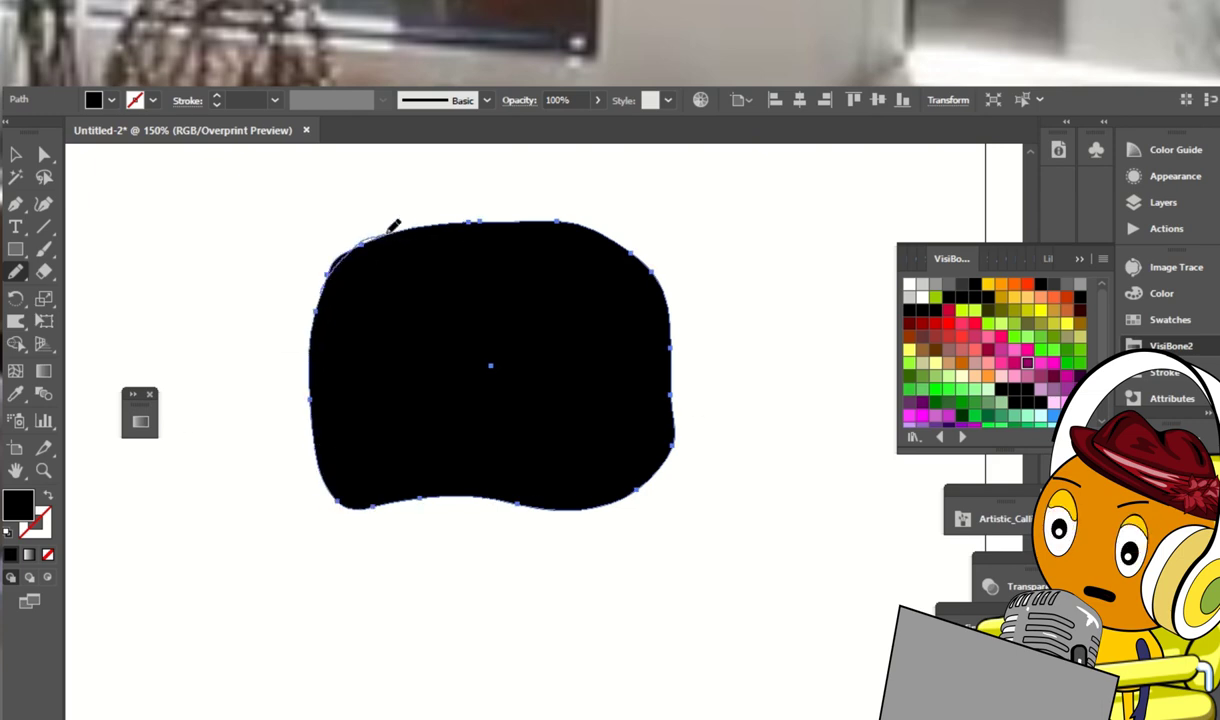
left_click_drag(393, 224, 394, 224)
Give the shape a white fill and a 12 pt black stroke
left_click(470, 103)
left_click(274, 100)
left_click(295, 468)
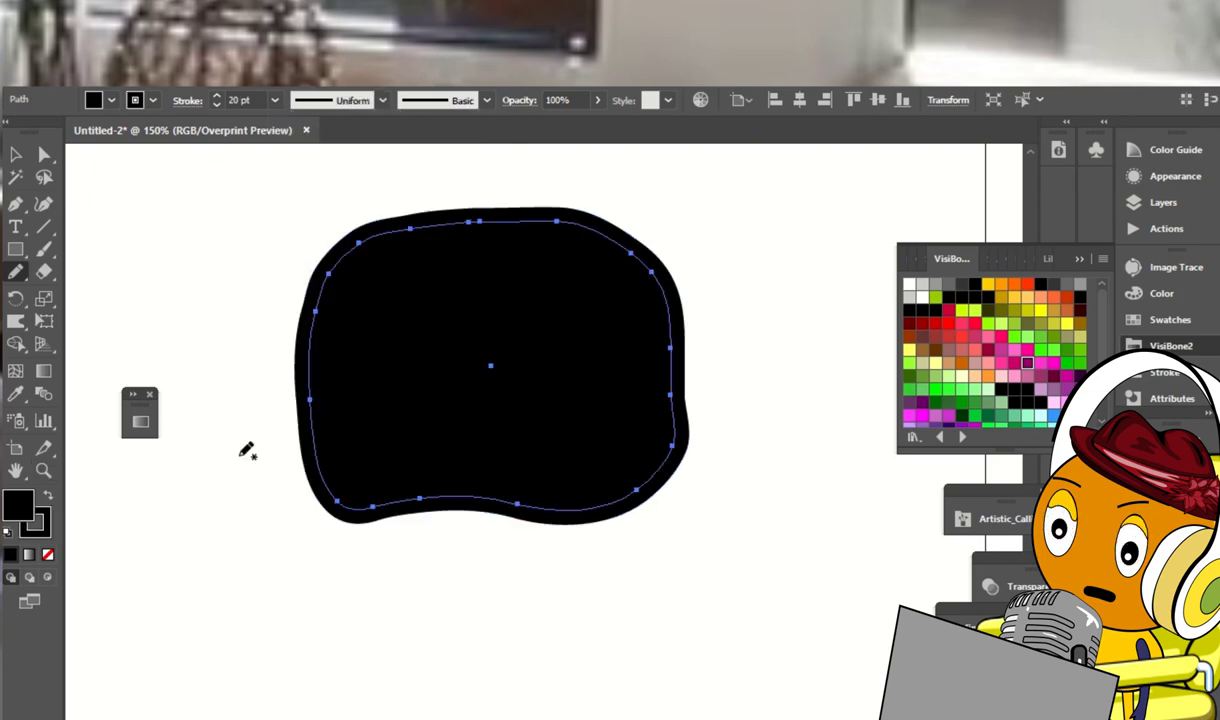
left_click(908, 287)
left_click(274, 100)
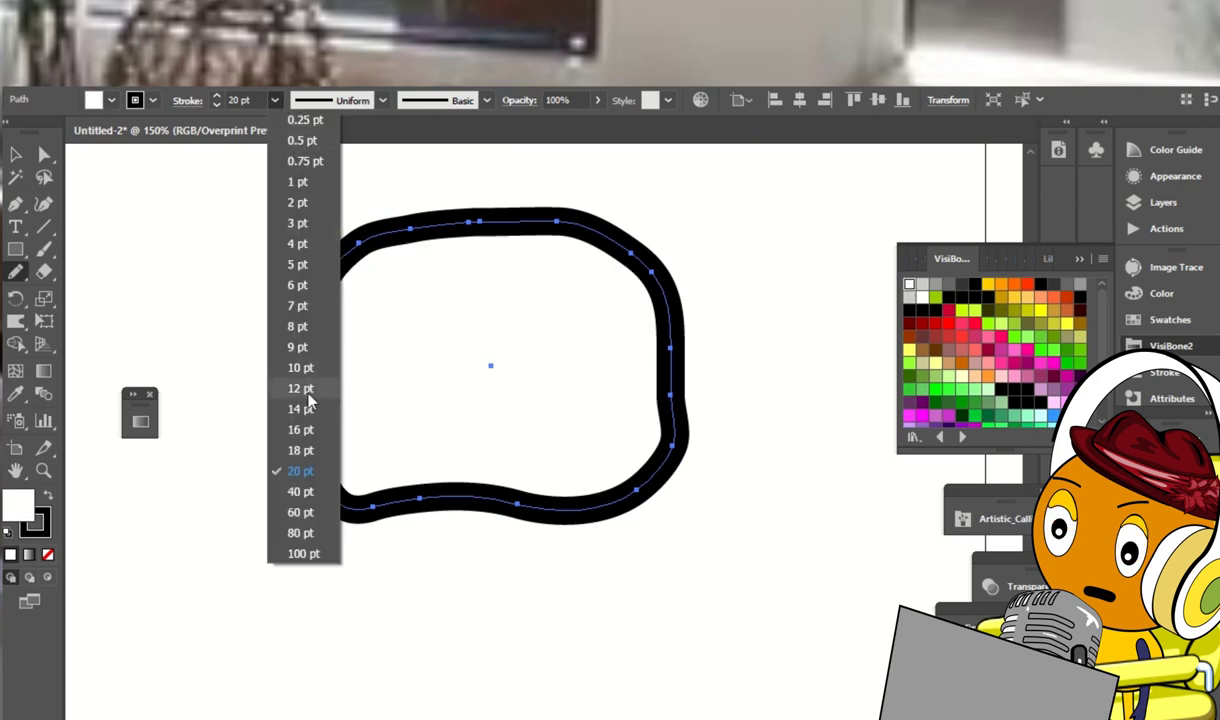
left_click(295, 378)
Try a tapered elliptical width profile on the shape's stroke
left_click(330, 100)
left_click(338, 169)
key("a")
left_click(723, 460)
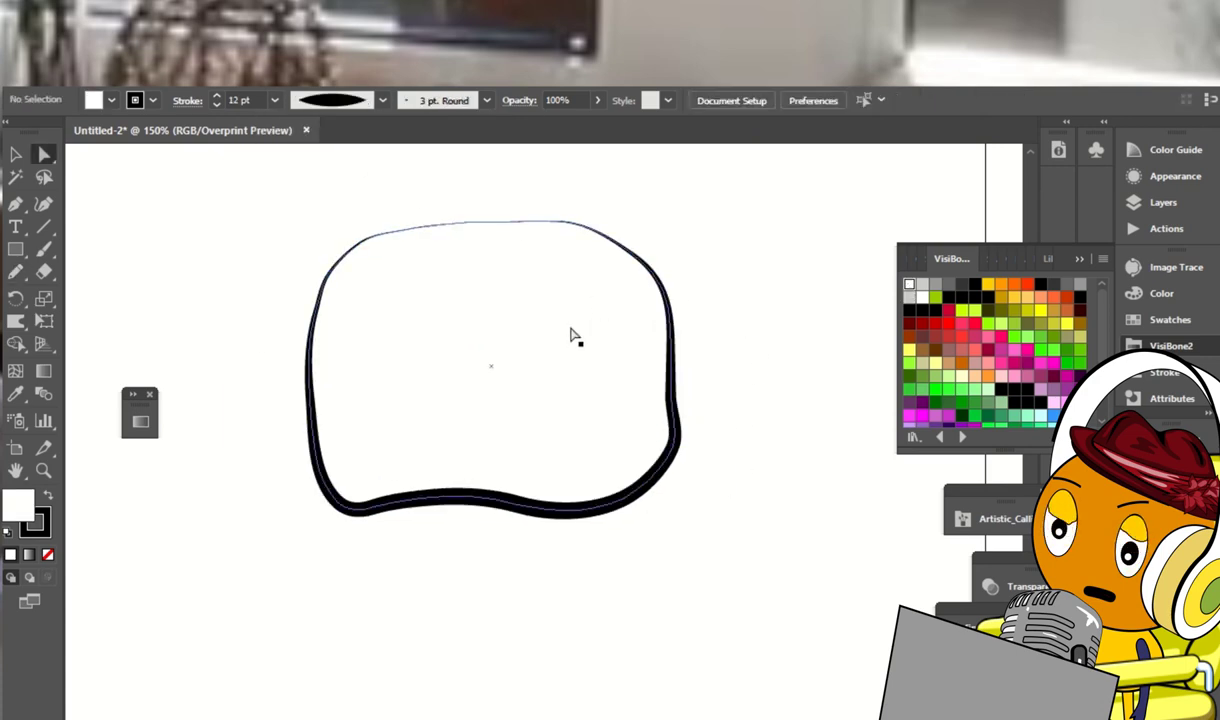
key("ctrl+z")
Set the shape's stroke weight to 4 pt and align the stroke to the outside of the path
left_click(275, 100)
left_click(295, 237)
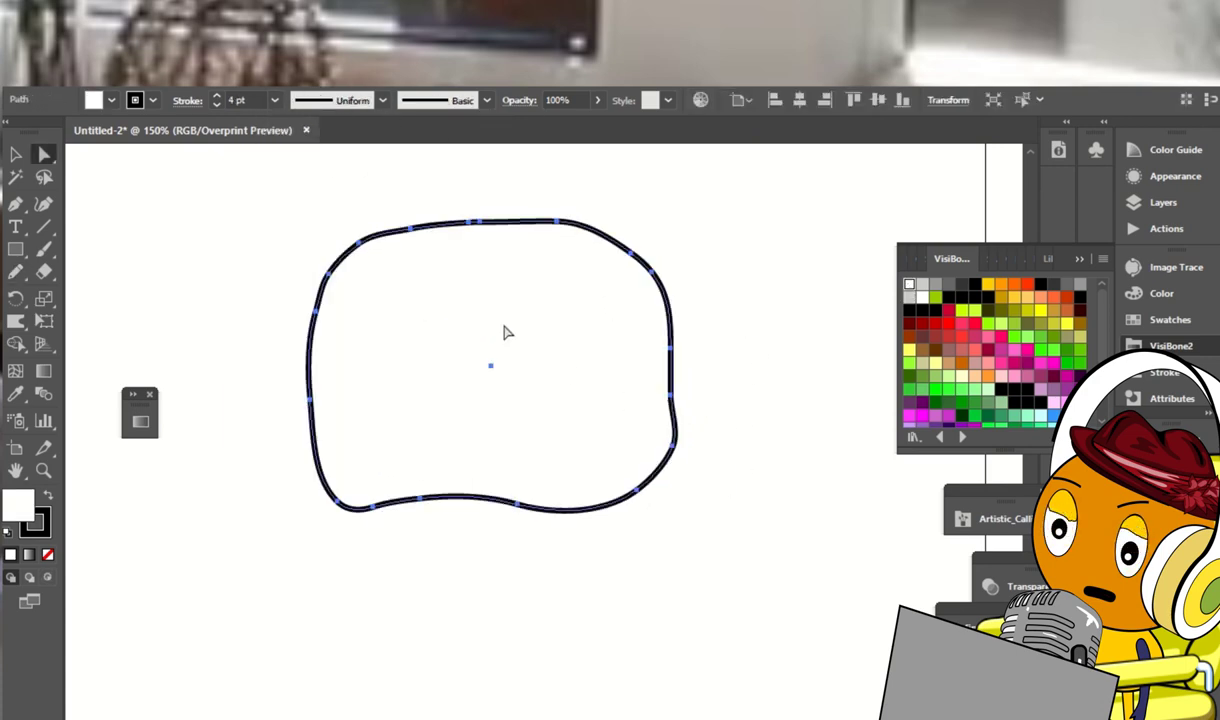
left_click(1160, 373)
left_click(1011, 364)
Even out the shape's outline, including its top edge, with the Smooth tool and deselect it
left_click_drag(16, 271, 95, 292)
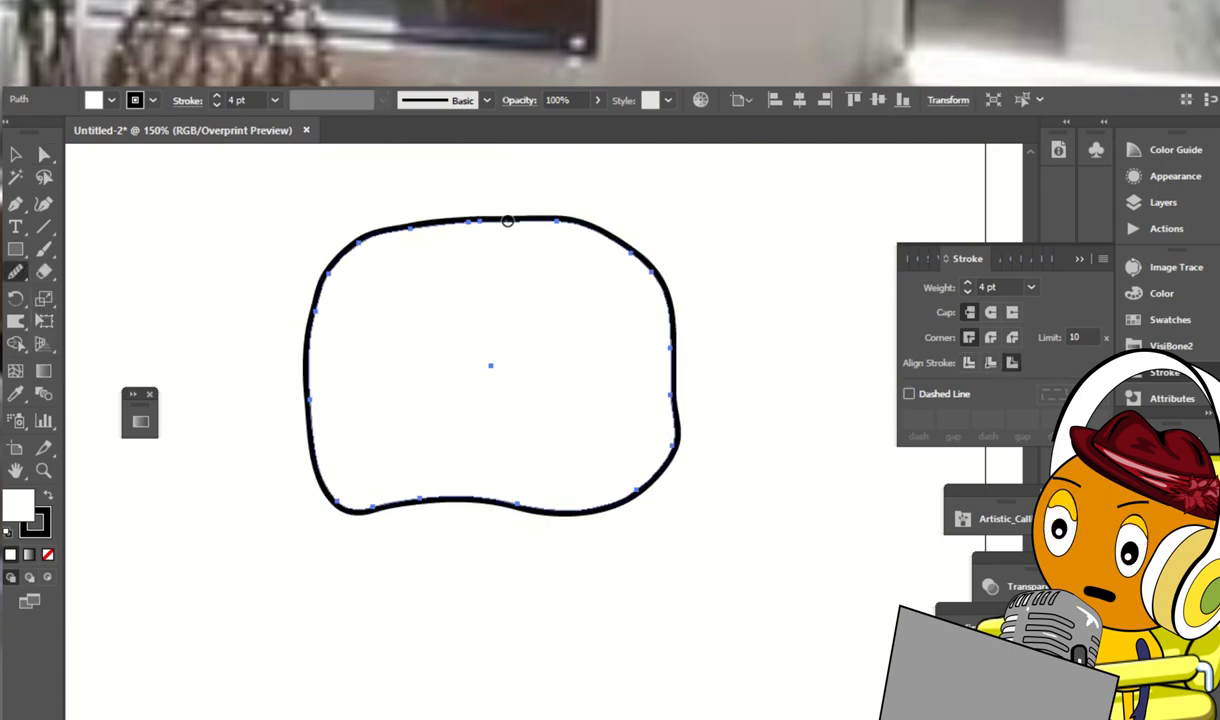
left_click_drag(506, 218, 522, 218)
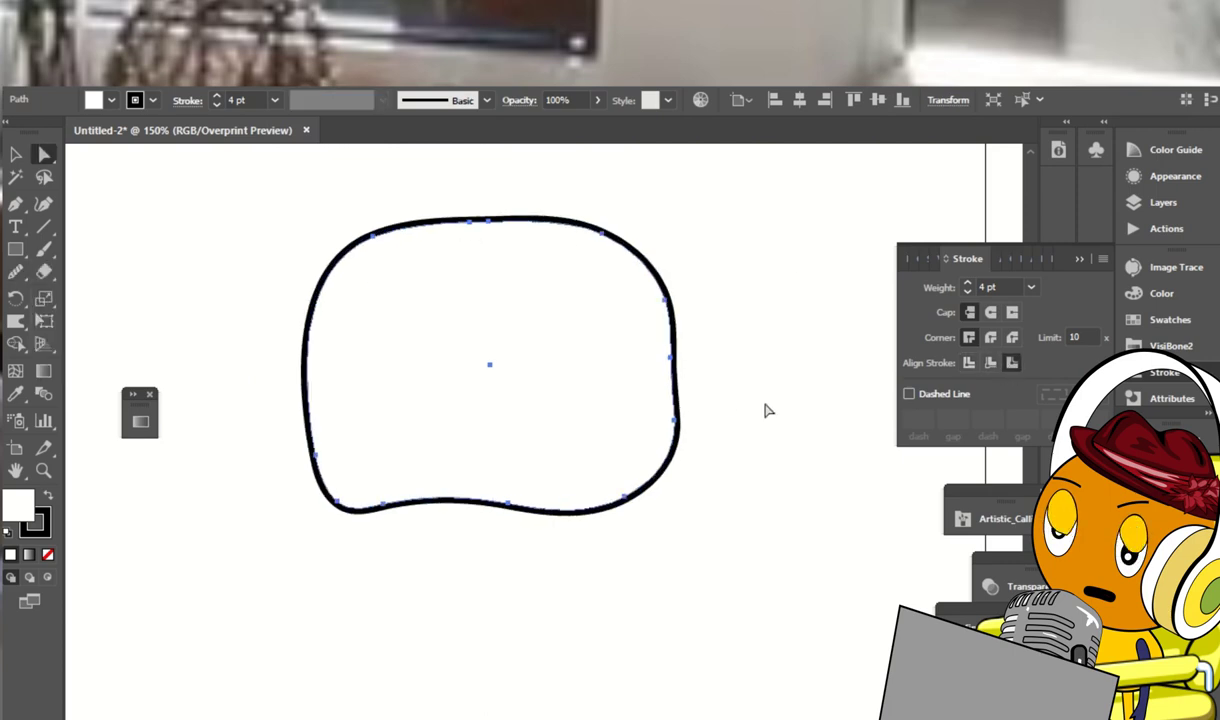
key("v")
left_click(742, 378)
Paint short hair strokes all around the shape's outline using the 3 pt. Round brush with a 2 pt stroke
key("ctrl+minus")
key("ctrl+minus")
left_click(486, 100)
left_click(274, 100)
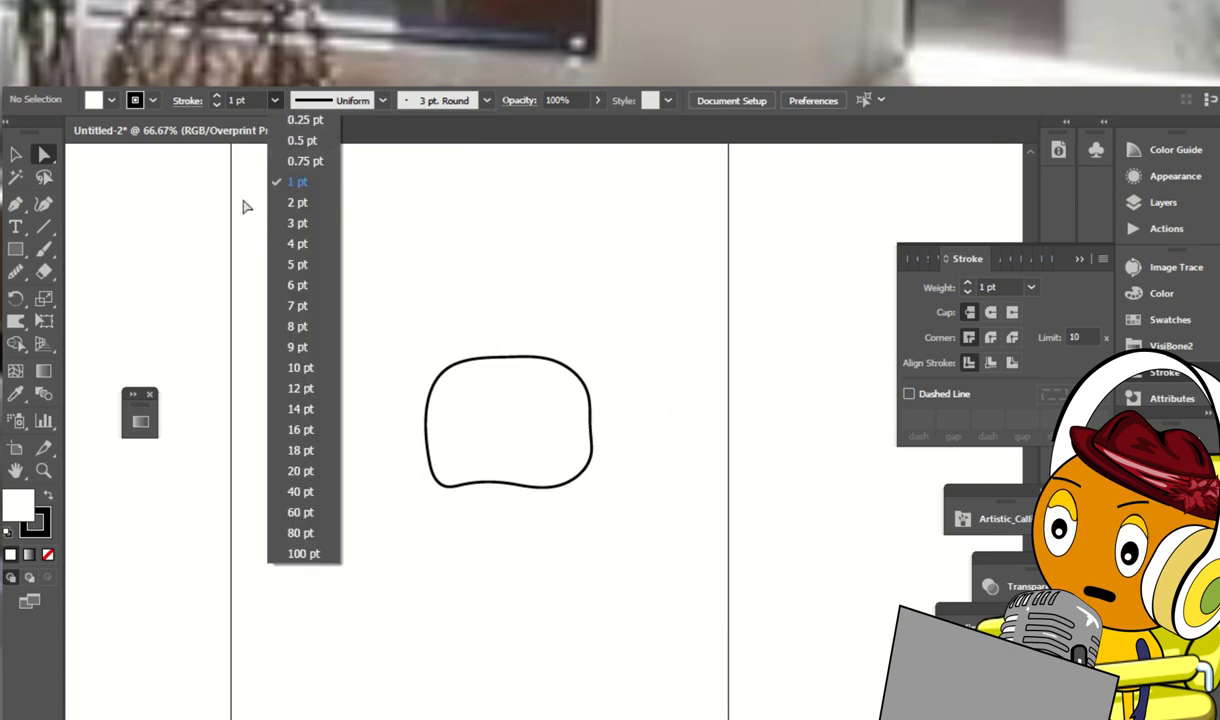
key("b")
left_click(274, 100)
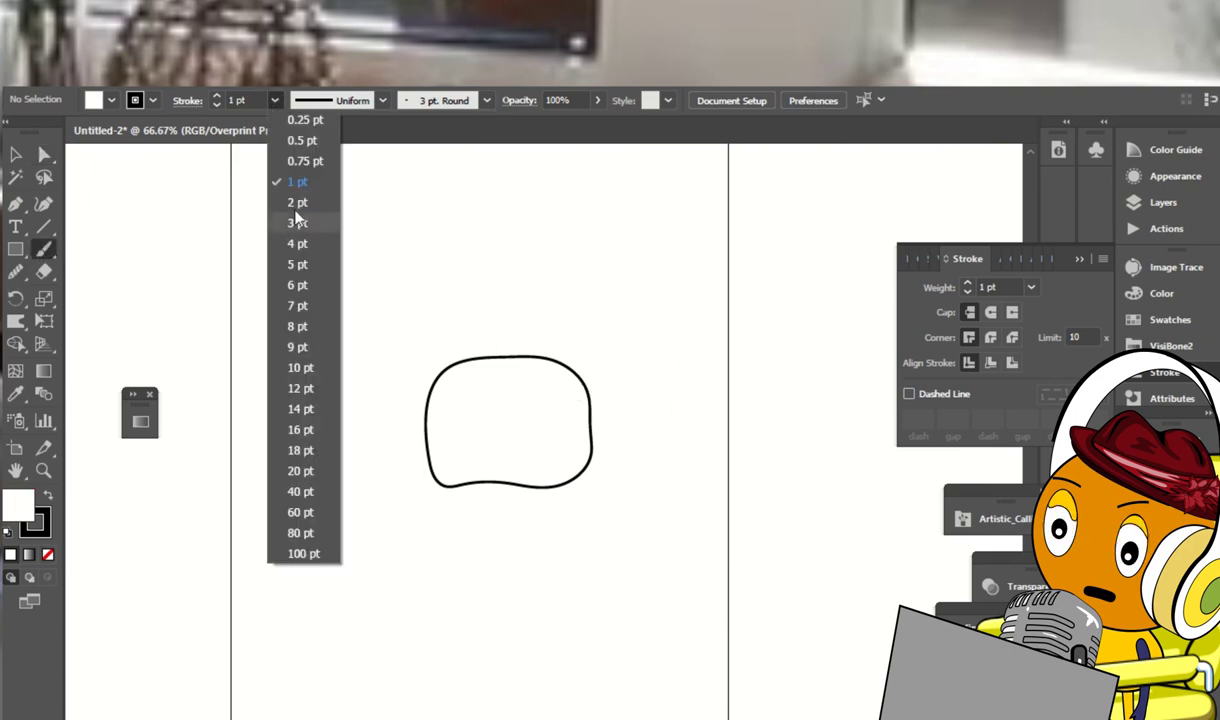
left_click(300, 202)
mouse_move(522, 343)
left_mouse_down()
mouse_move(523, 362)
mouse_move(482, 365)
left_mouse_up()
left_click_drag(499, 350, 491, 362)
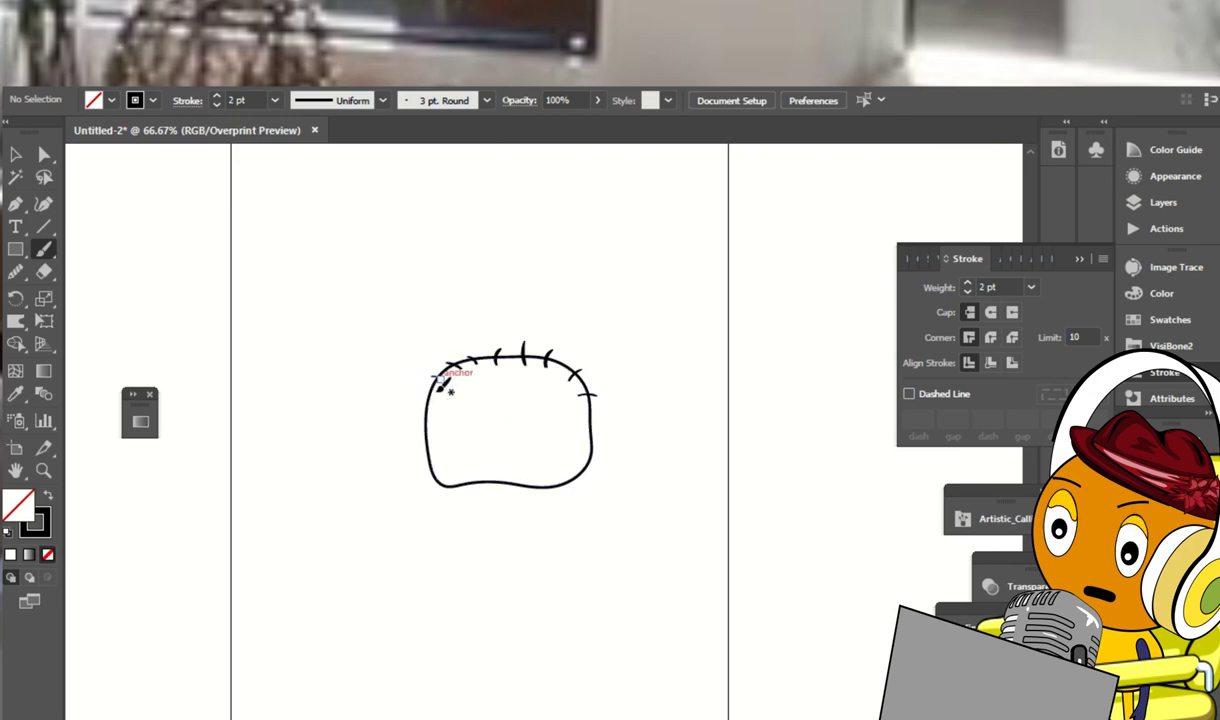
left_click_drag(417, 412, 433, 405)
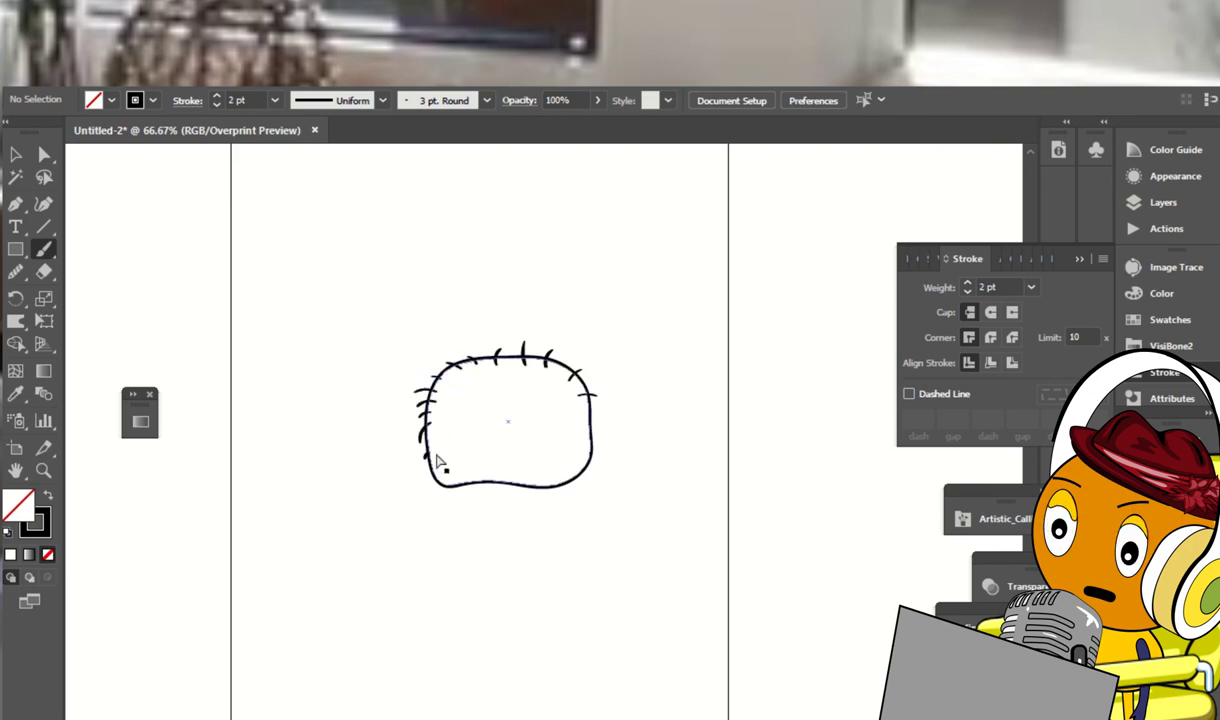
left_click_drag(504, 492, 510, 482)
left_click_drag(519, 492, 540, 481)
left_click_drag(552, 488, 558, 477)
left_click_drag(569, 482, 576, 470)
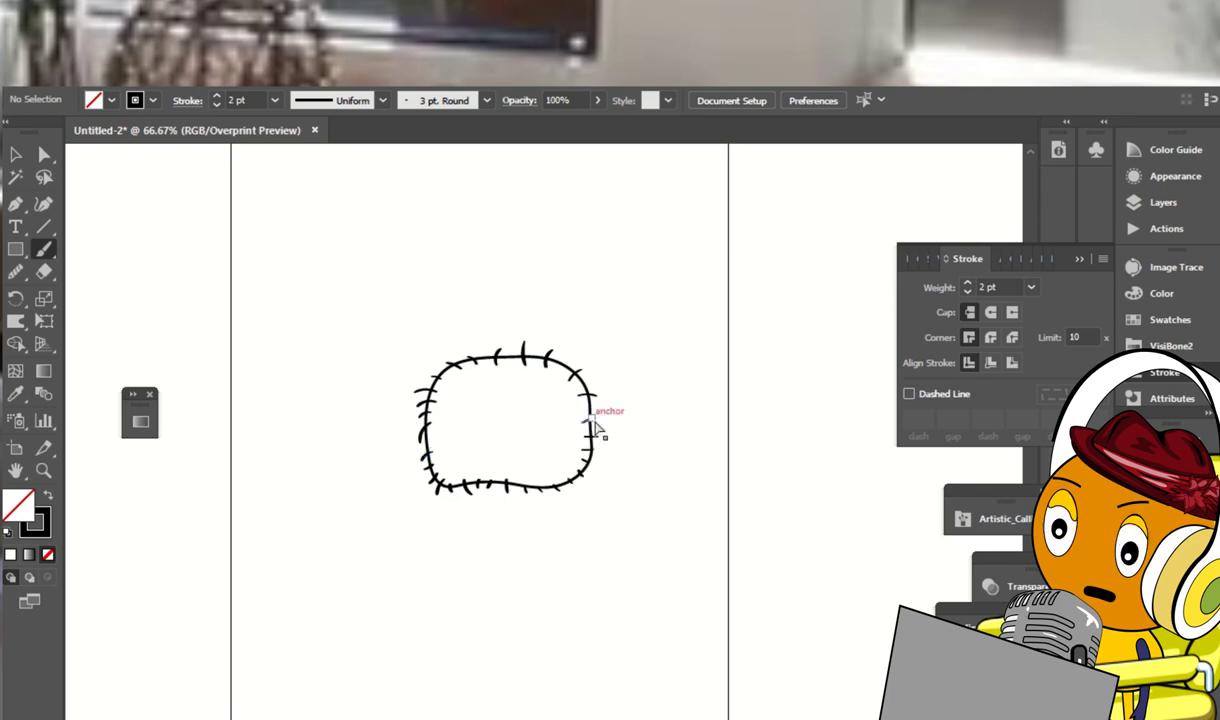
Select the outline and all the hair strokes and expand their appearance
key("ctrl+a")
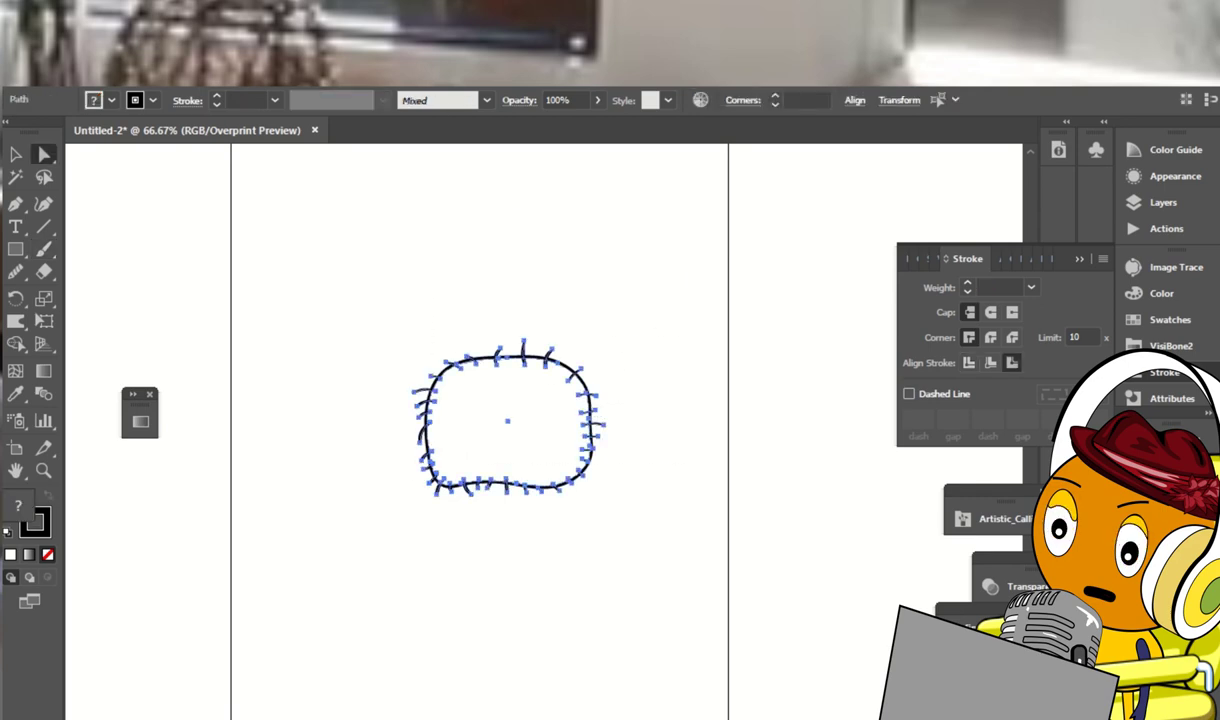
left_click(507, 283)
key("ctrl+a")
left_click(1160, 319)
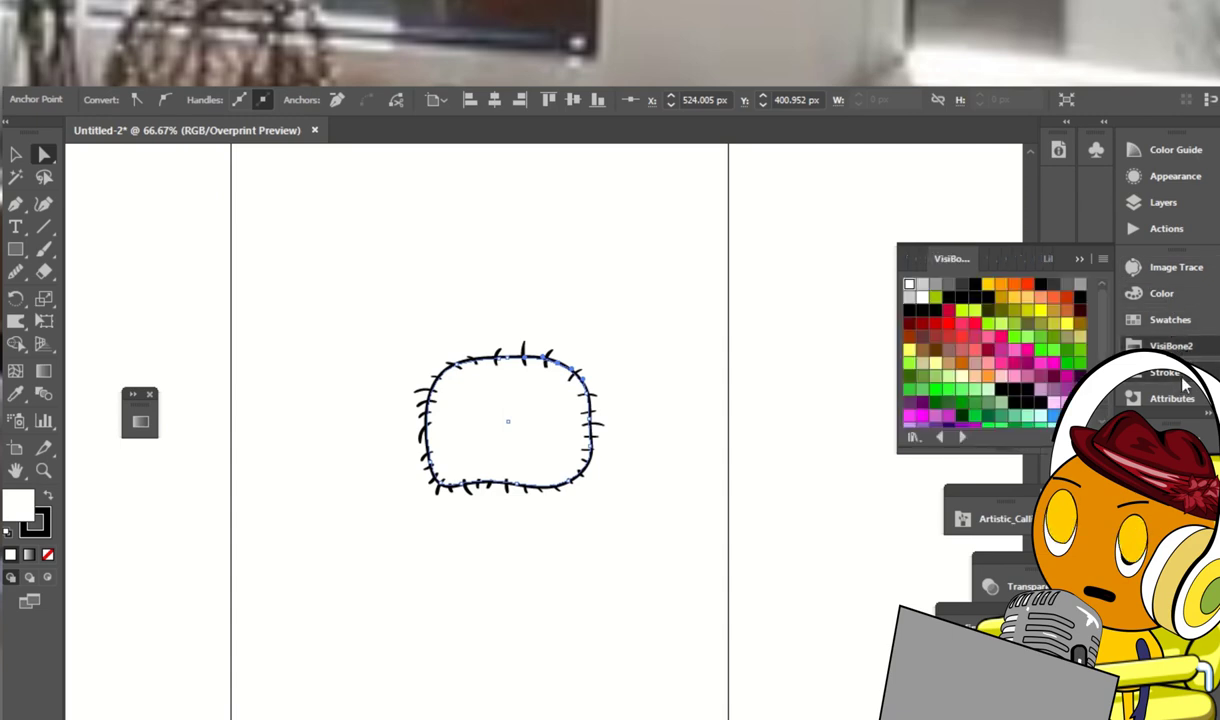
left_click(1163, 372)
key("ctrl+a")
left_click(165, 72)
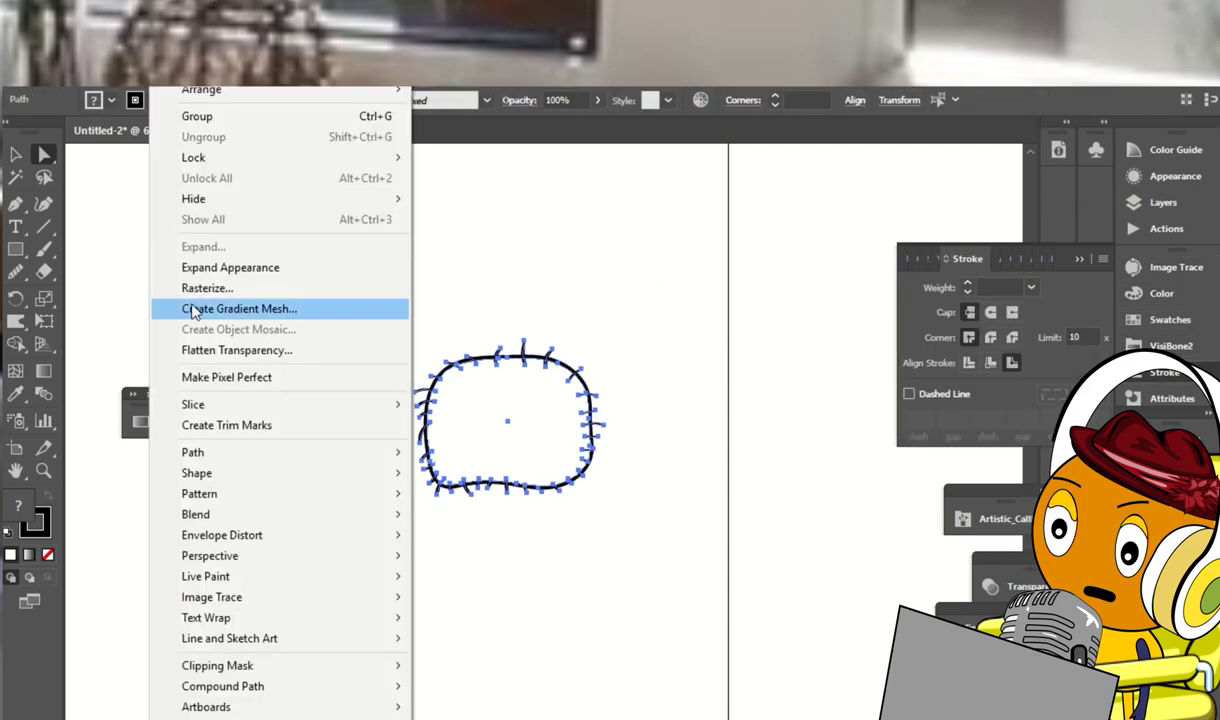
left_click(218, 261)
left_click(721, 338)
Select the black outline and hairs by fill color with the Magic Wand and merge them into one compound path
double_click(15, 176)
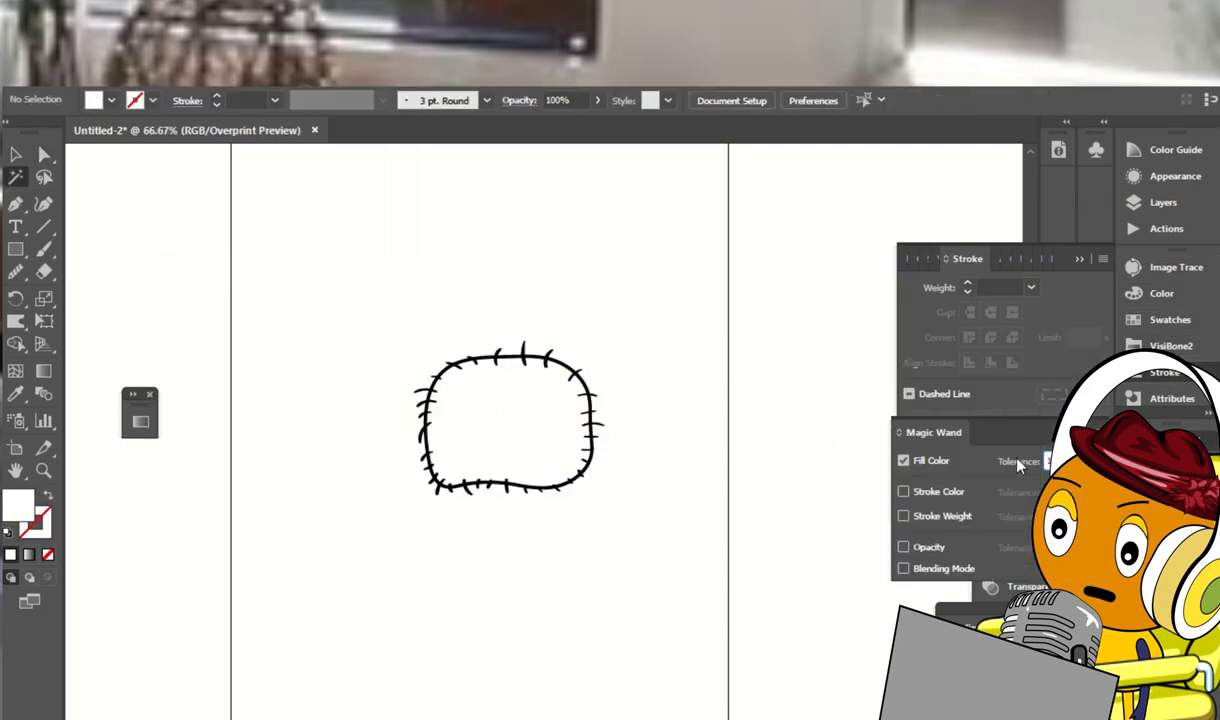
left_click(530, 352)
left_click(762, 436)
Fill the body shape inside the hairy outline with bright red
key("ctrl+1")
key("a")
left_click(604, 402)
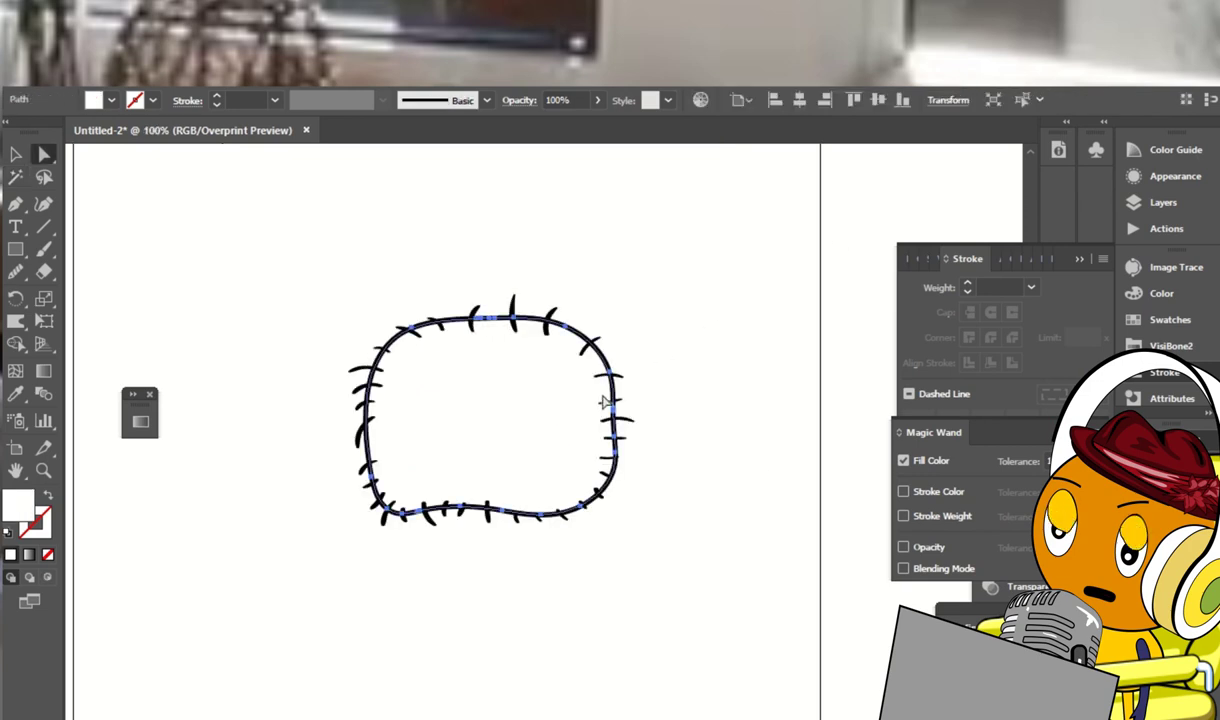
left_click(947, 260)
left_click(961, 316)
left_click(659, 292)
key("ctrl+plus")
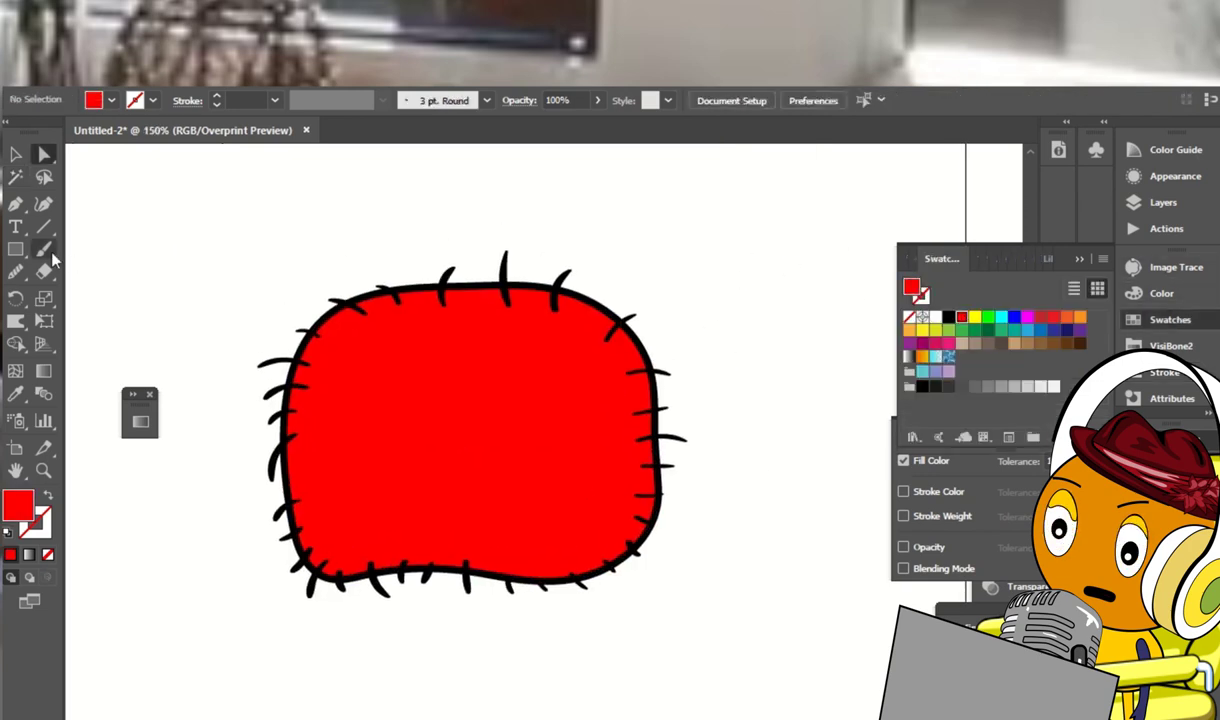
left_click(274, 100)
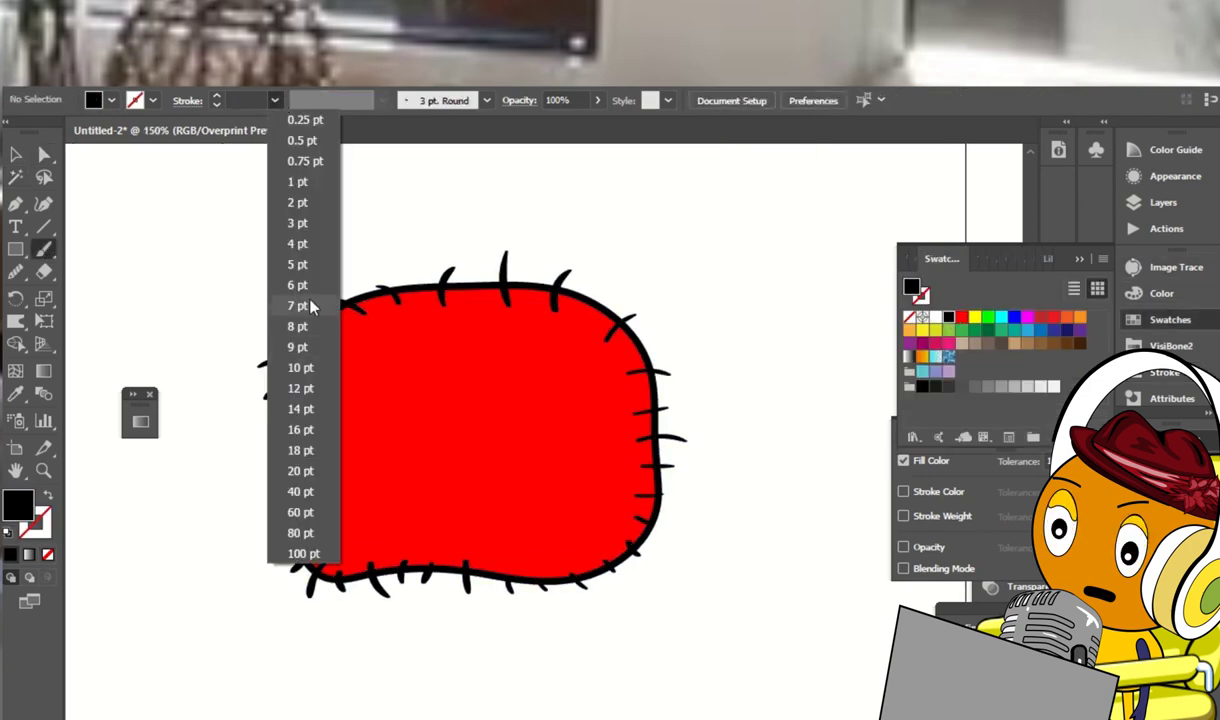
left_click(298, 305)
key("F7")
left_click(547, 326)
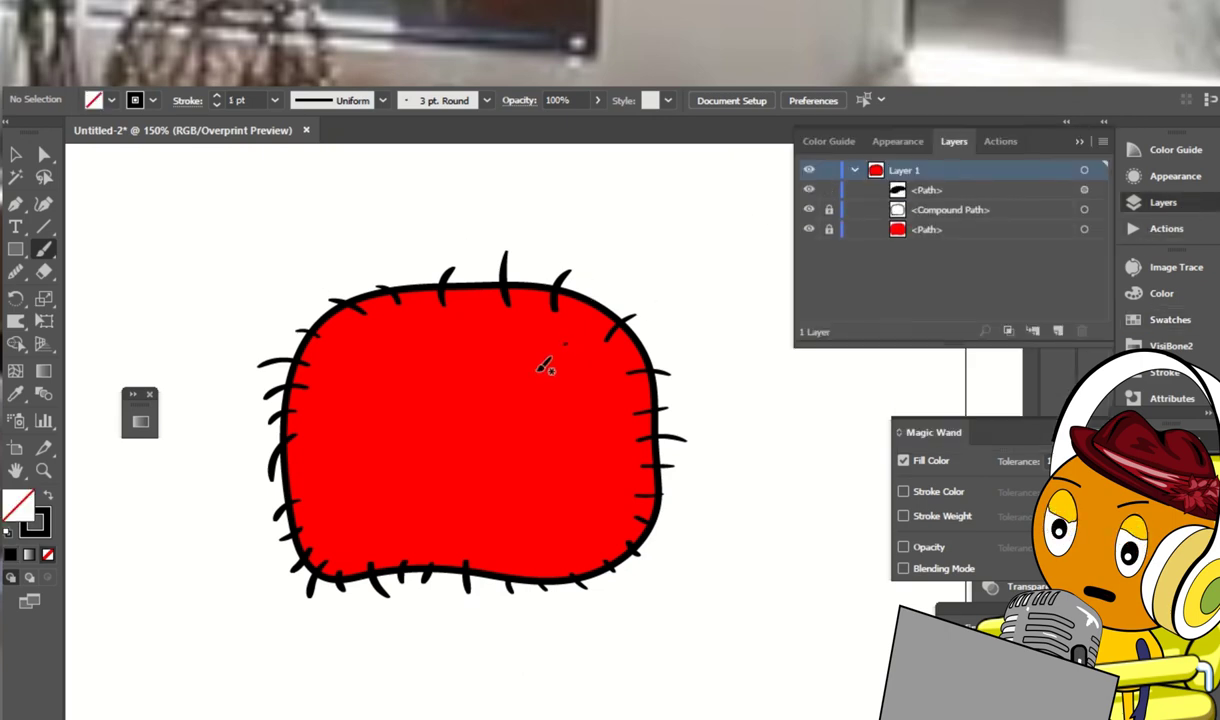
key("ctrl+z")
Edit the 3 pt. Round brush's options, set the stroke weight to 6 pt and undo the test dot
left_click(486, 100)
double_click(318, 140)
left_click(496, 523)
left_click(274, 100)
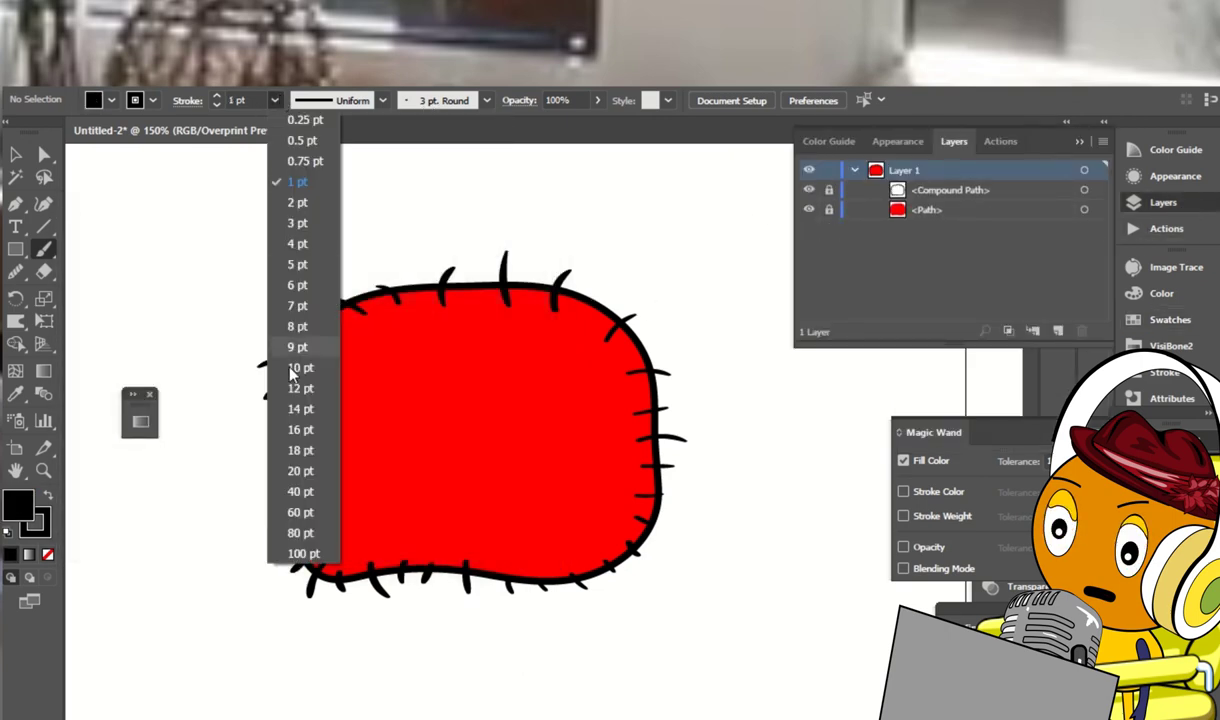
left_click(298, 285)
left_click(517, 360)
key("ctrl+z")
Readjust the 3 pt. Round brush's options for painting dots at the 6 pt stroke weight
left_click(274, 100)
left_click(486, 100)
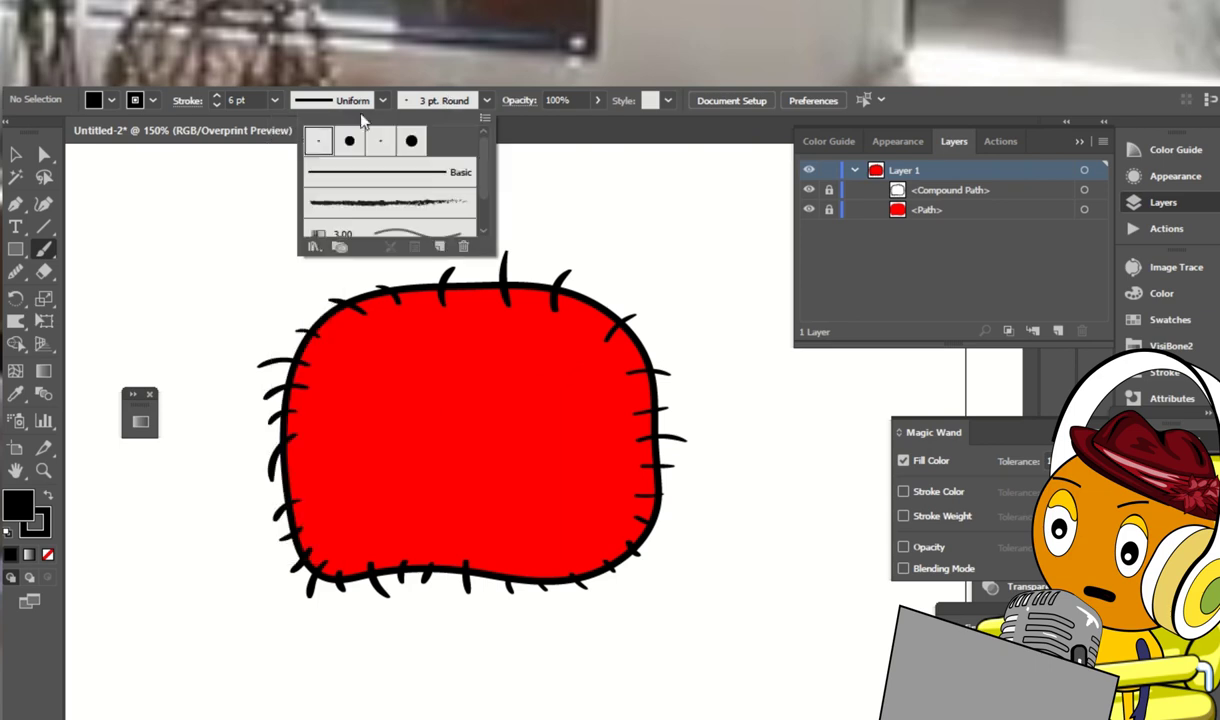
double_click(320, 133)
left_click_drag(191, 441, 245, 441)
left_click(408, 522)
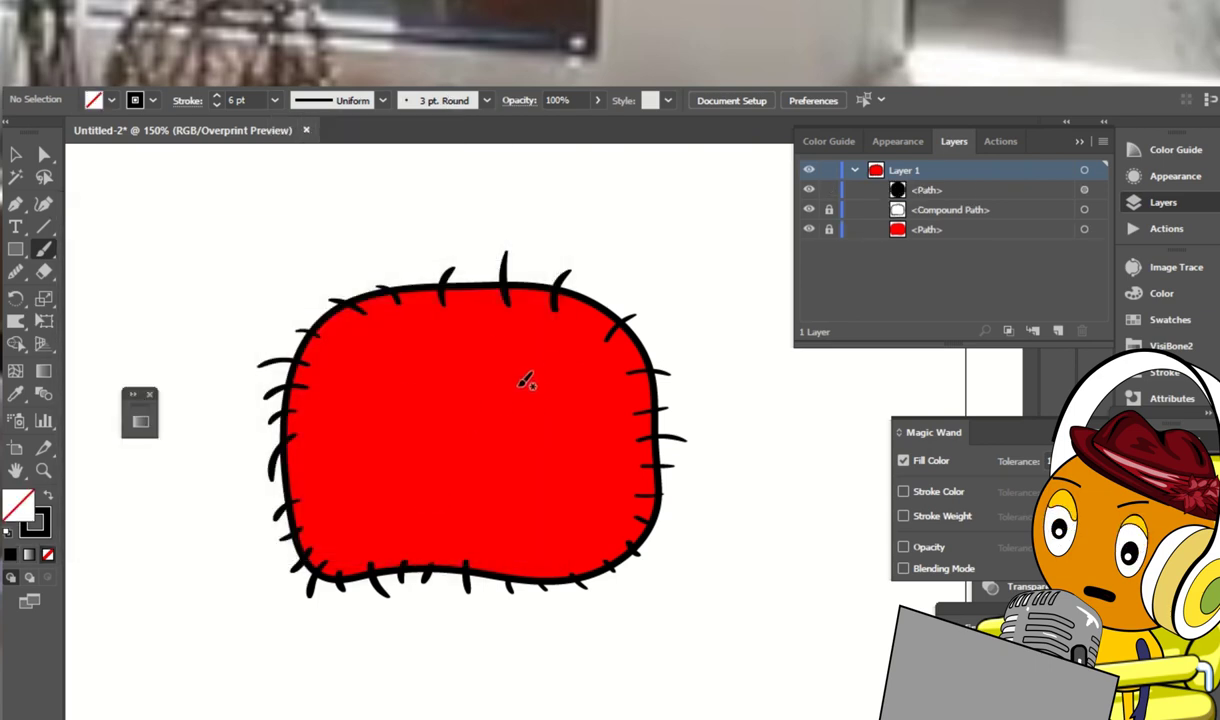
Paint black dots of varying sizes scattered across the red body
left_click(457, 357)
left_click(414, 373)
left_click(360, 427)
left_click(393, 468)
left_click(598, 428)
left_click(579, 493)
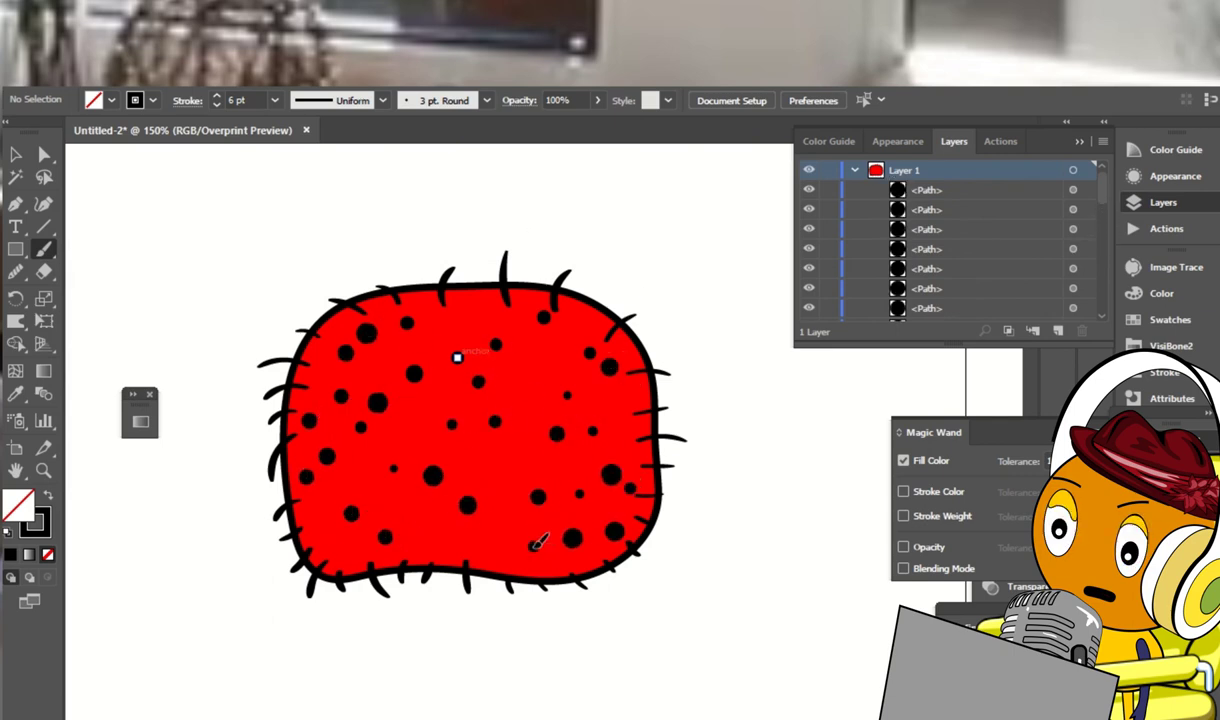
Select all the dots by stroke color only with the Magic Wand, and group and lock them
left_click(16, 177)
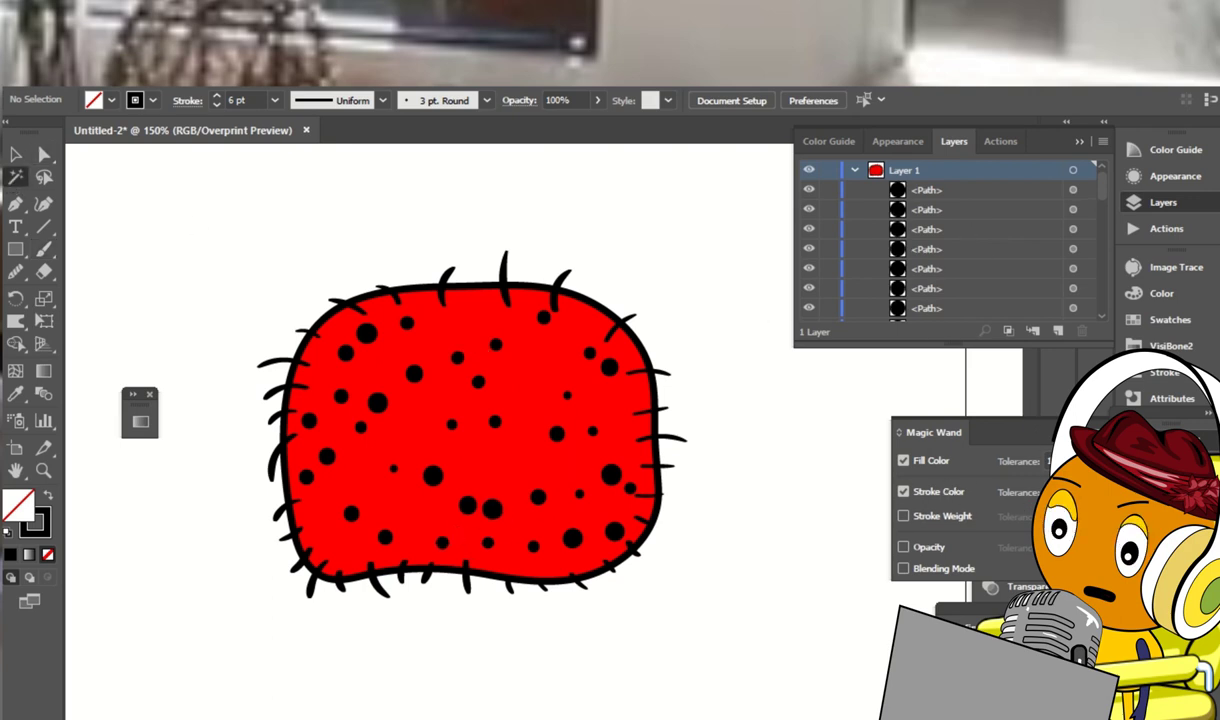
left_click(903, 461)
left_click(558, 436)
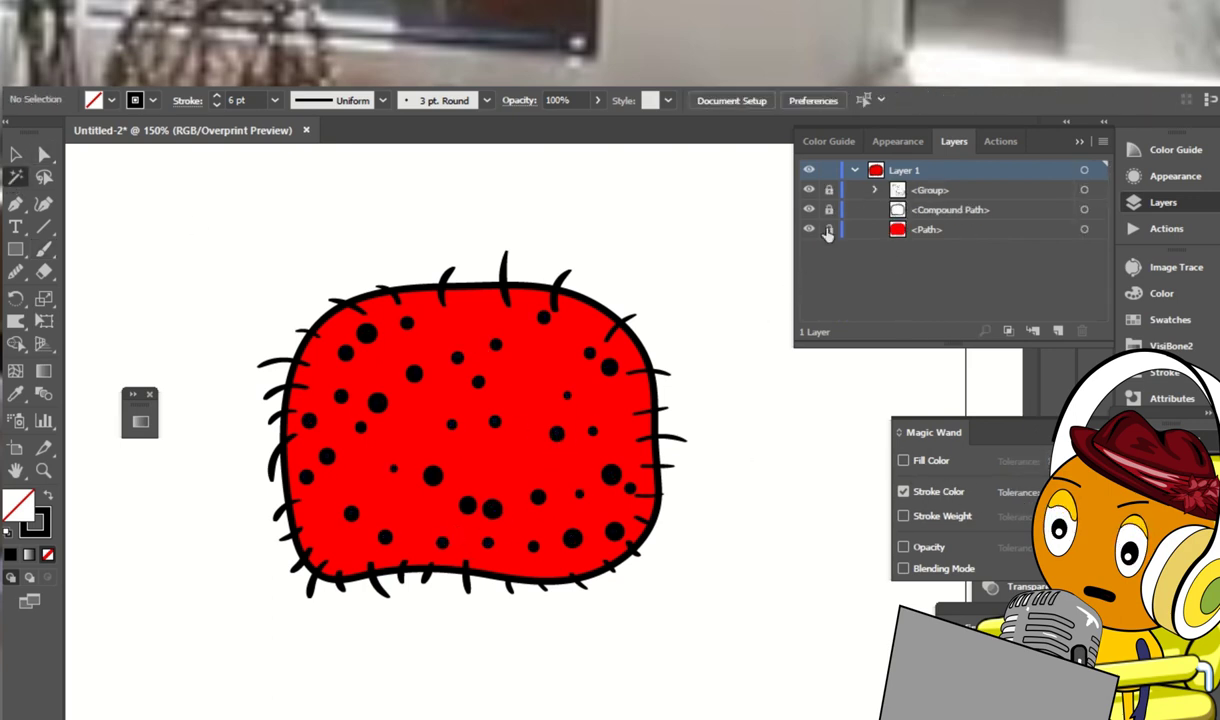
Change the body's fill to a dark red from the VisiBone2 swatches
left_click(1161, 293)
left_click(1170, 319)
left_click(905, 360)
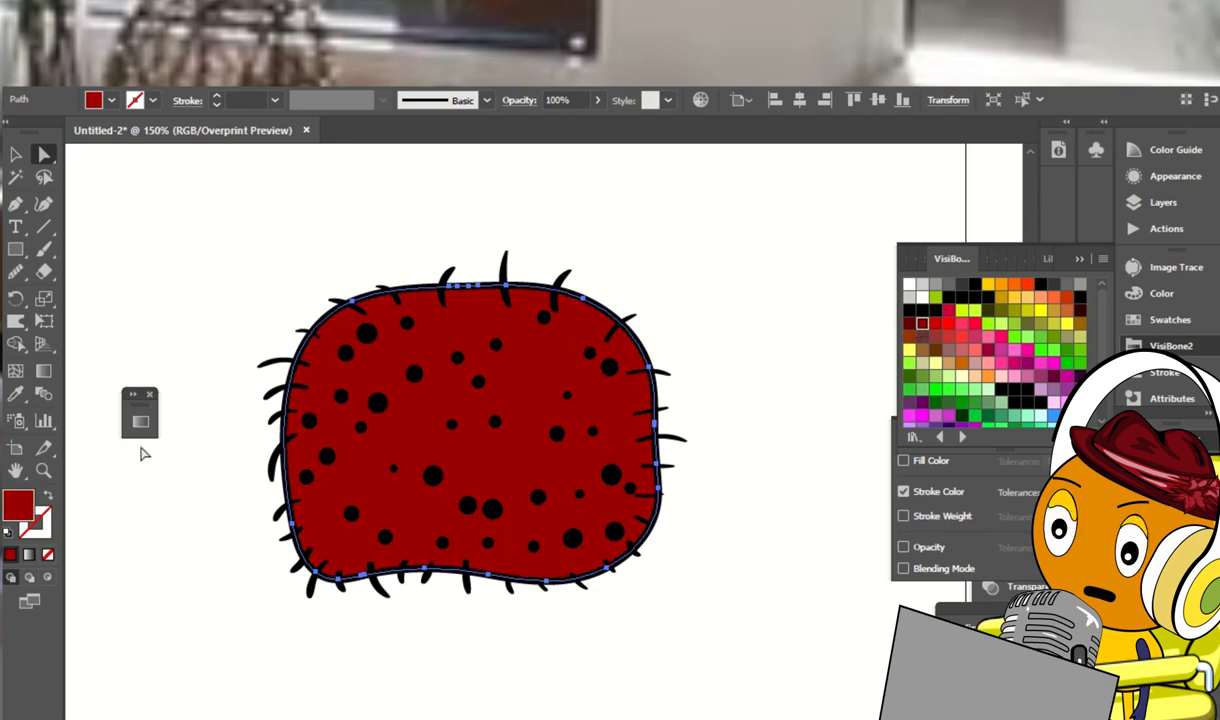
double_click(18, 502)
key("Return")
Change the blending mode of the dark red copy over the body so it darkens the fill as shading
left_click(519, 100)
left_click(361, 130)
left_click(362, 196)
Erase branching highlight streaks out of the upper part of the dark shading shape
left_click(44, 271)
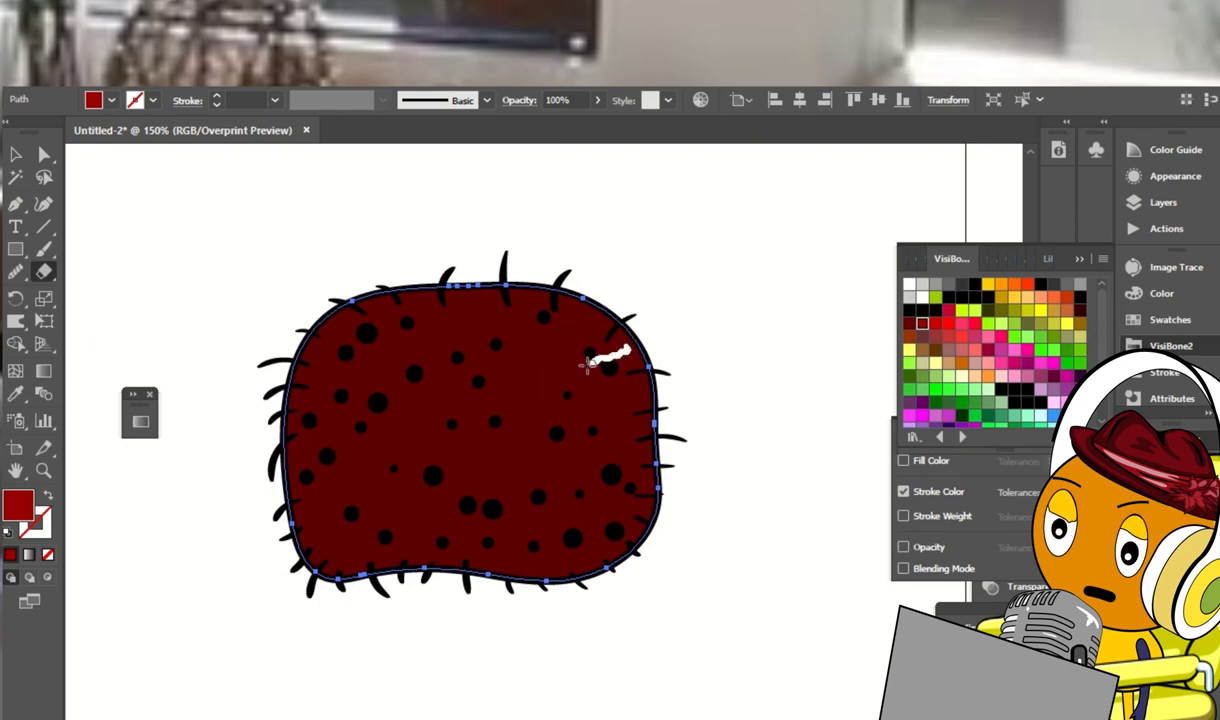
left_click_drag(527, 318, 525, 302)
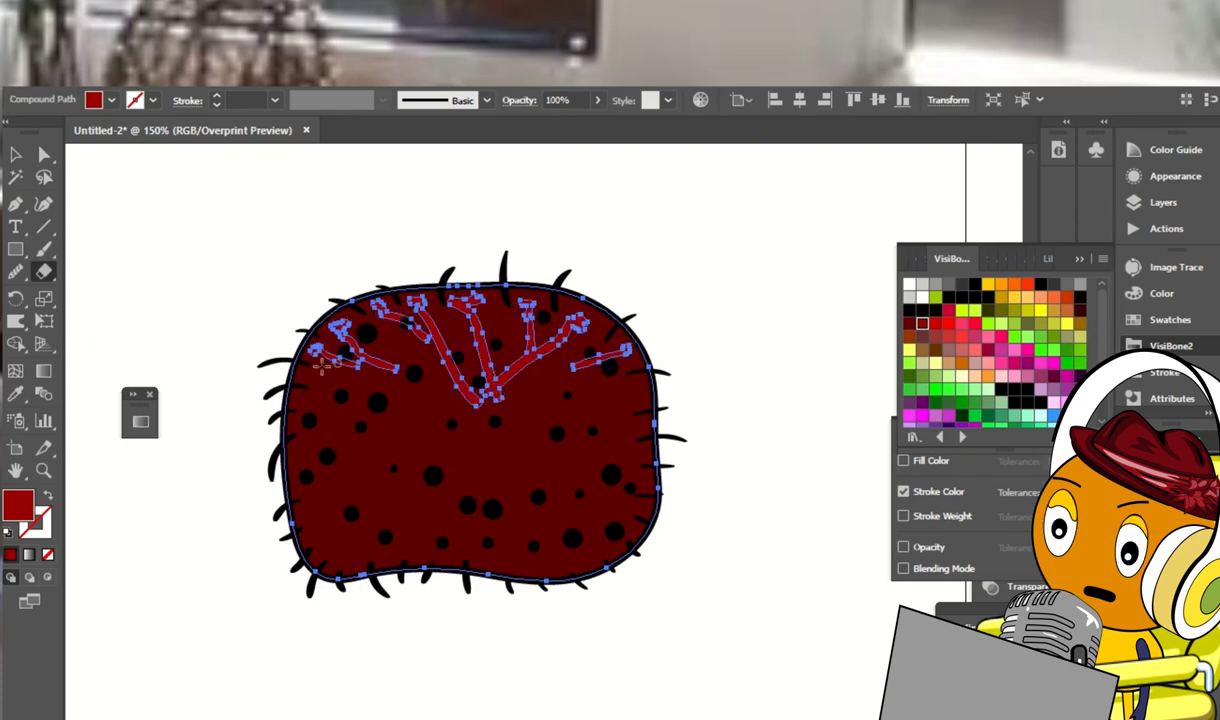
Erase branching lines around the sides of the patch's dark red shading and a closed loop around its centre
left_click_drag(334, 378, 298, 376)
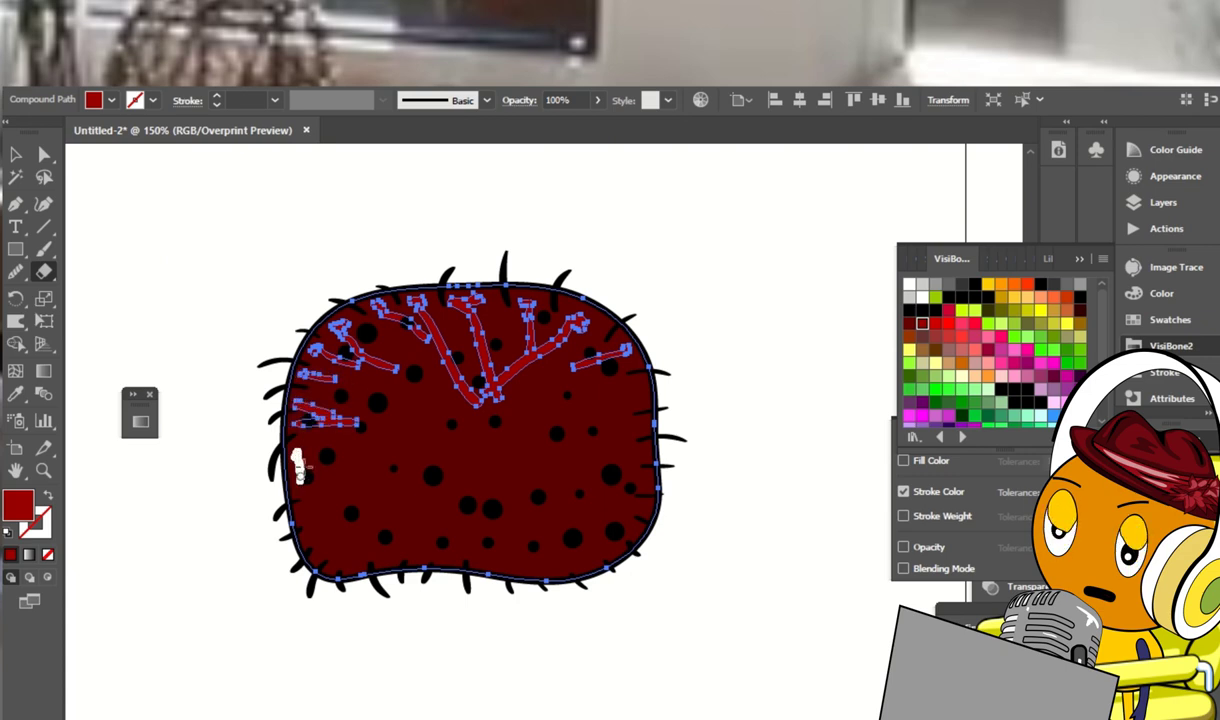
left_click_drag(326, 568, 352, 513)
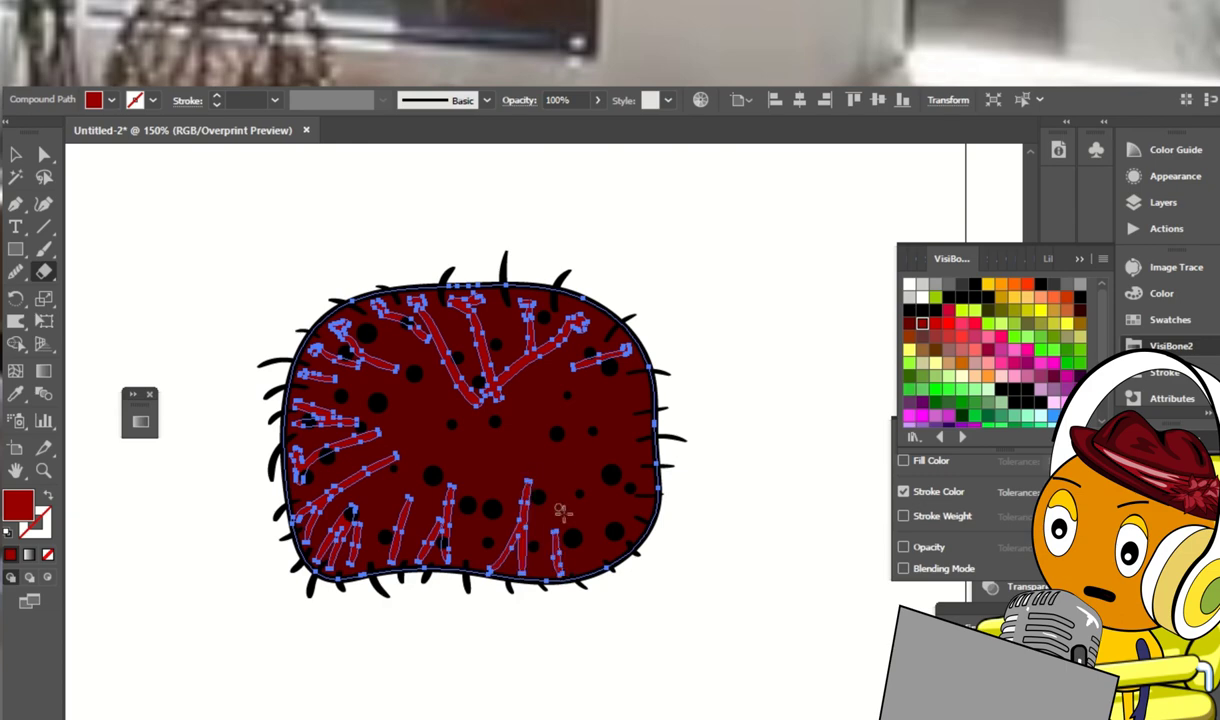
mouse_move(613, 413)
left_mouse_down()
mouse_move(400, 324)
mouse_move(575, 394)
mouse_move(496, 544)
mouse_move(359, 506)
mouse_move(347, 375)
mouse_move(329, 442)
mouse_move(522, 513)
left_mouse_up()
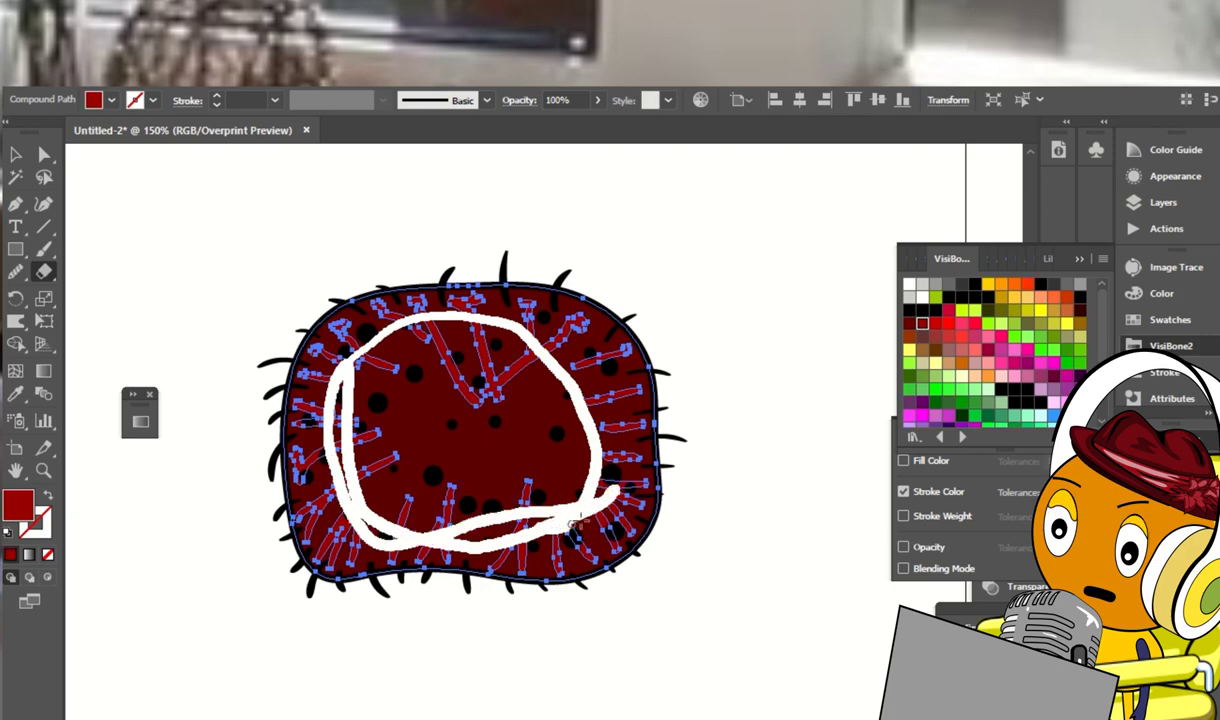
left_click_drag(563, 349, 565, 352)
key("a")
key("ctrl+shift+a")
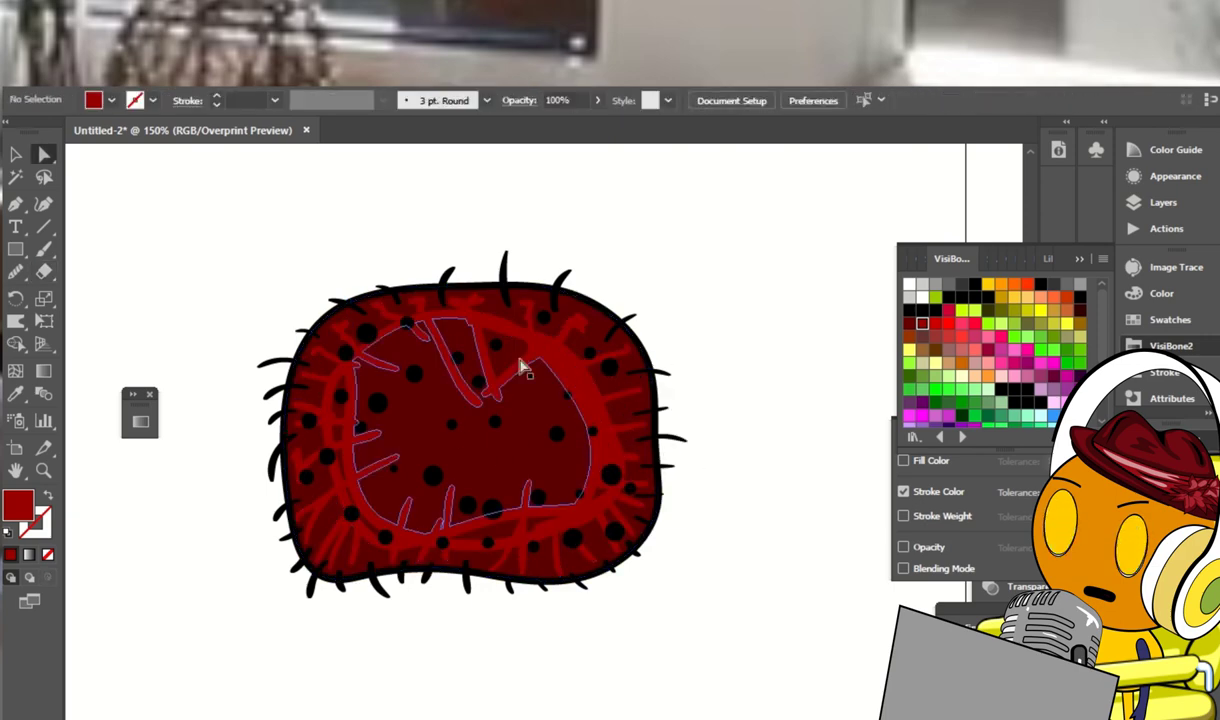
Clear the dark piece inside the erased loop and draw a curved freehand shadow shape in the patch's centre with the Pencil tool
key("ctrl+plus")
key("ctrl+plus")
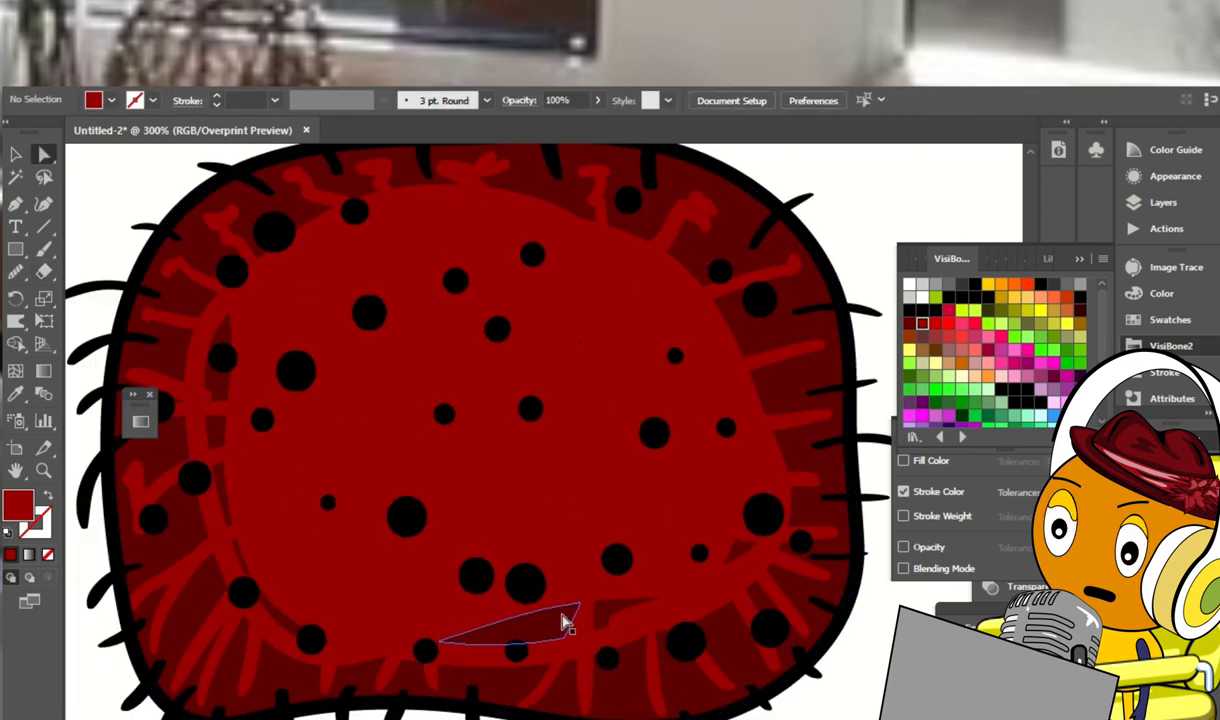
mouse_move(410, 427)
left_mouse_down()
mouse_move(545, 381)
mouse_move(327, 468)
mouse_move(497, 386)
left_mouse_up()
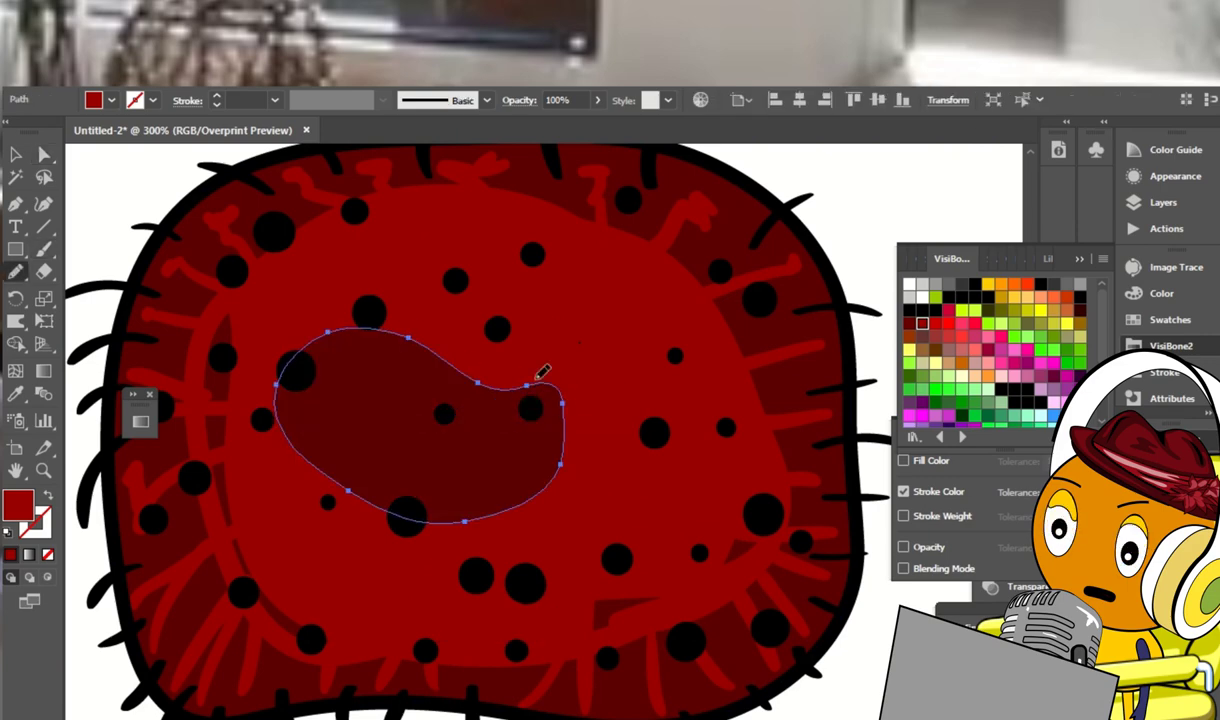
left_click_drag(497, 535, 470, 525)
scroll(470, 525, "down", 1)
Remove the leftover dark slivers along the left part of the erased loop
key("a")
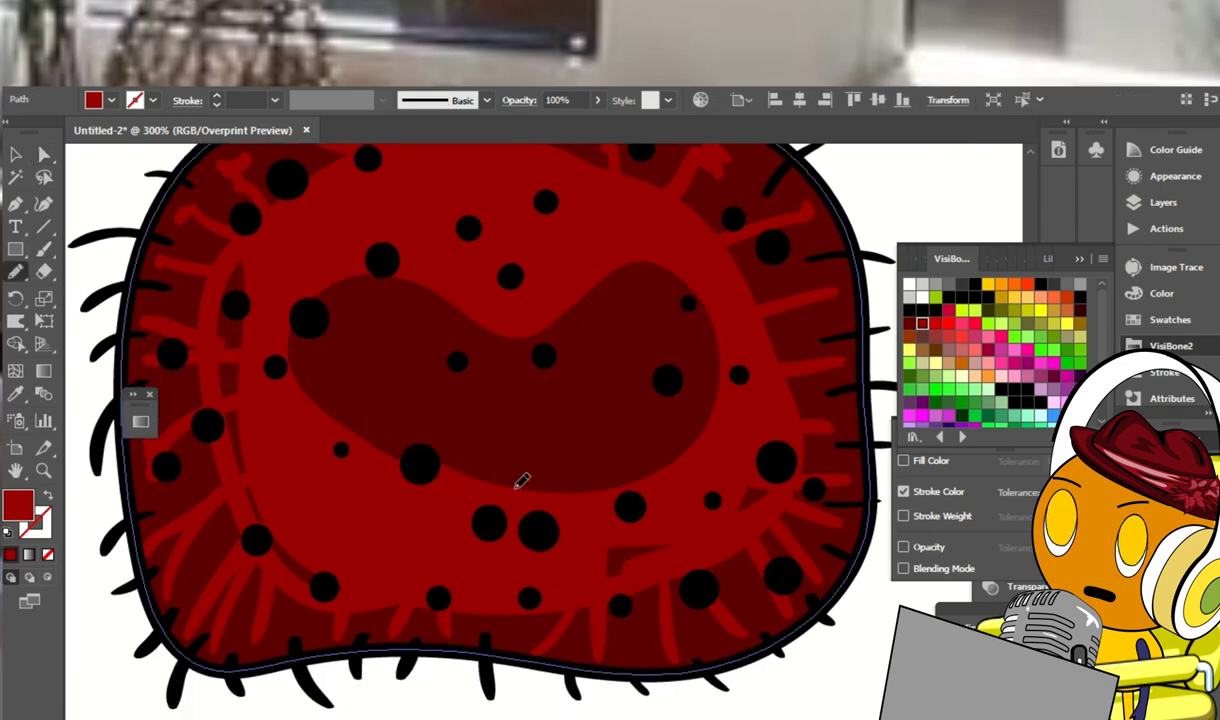
left_click(265, 530)
left_click(220, 300)
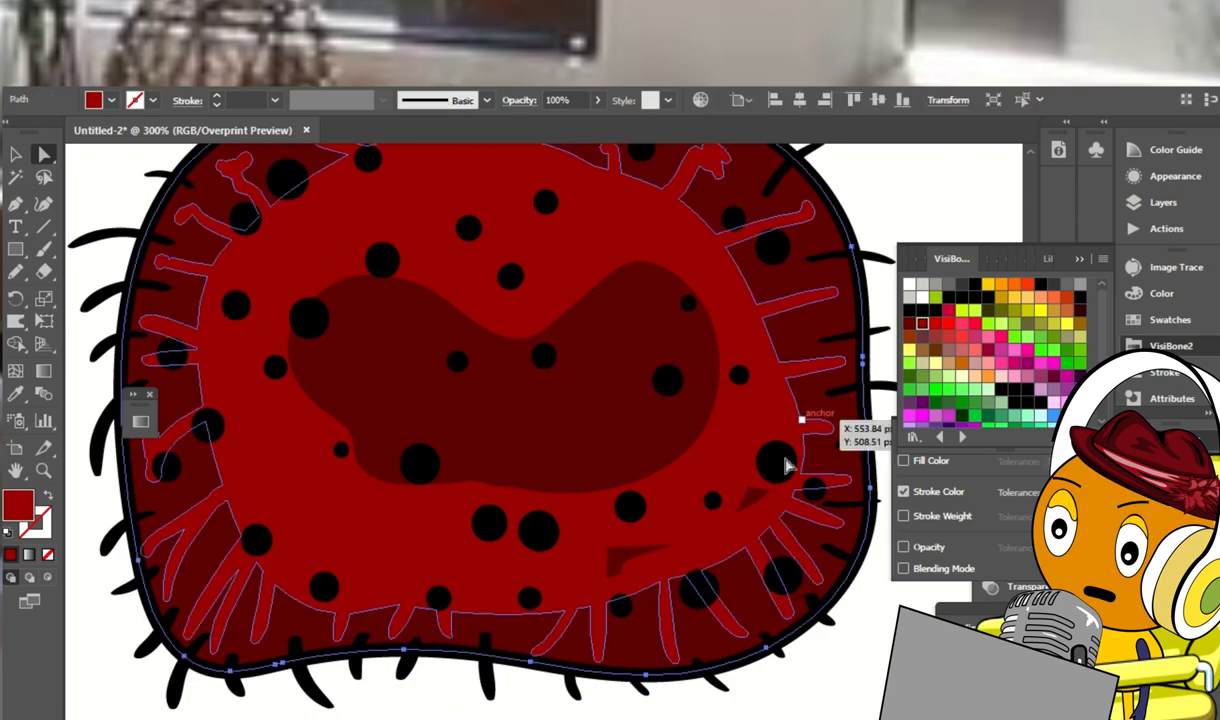
Redraw the edge shading's inner contour as an irregular wavy line along the patch's bottom and lower-right corner with the Pencil tool
left_click(284, 620)
scroll(340, 570, "down", 1)
key("n")
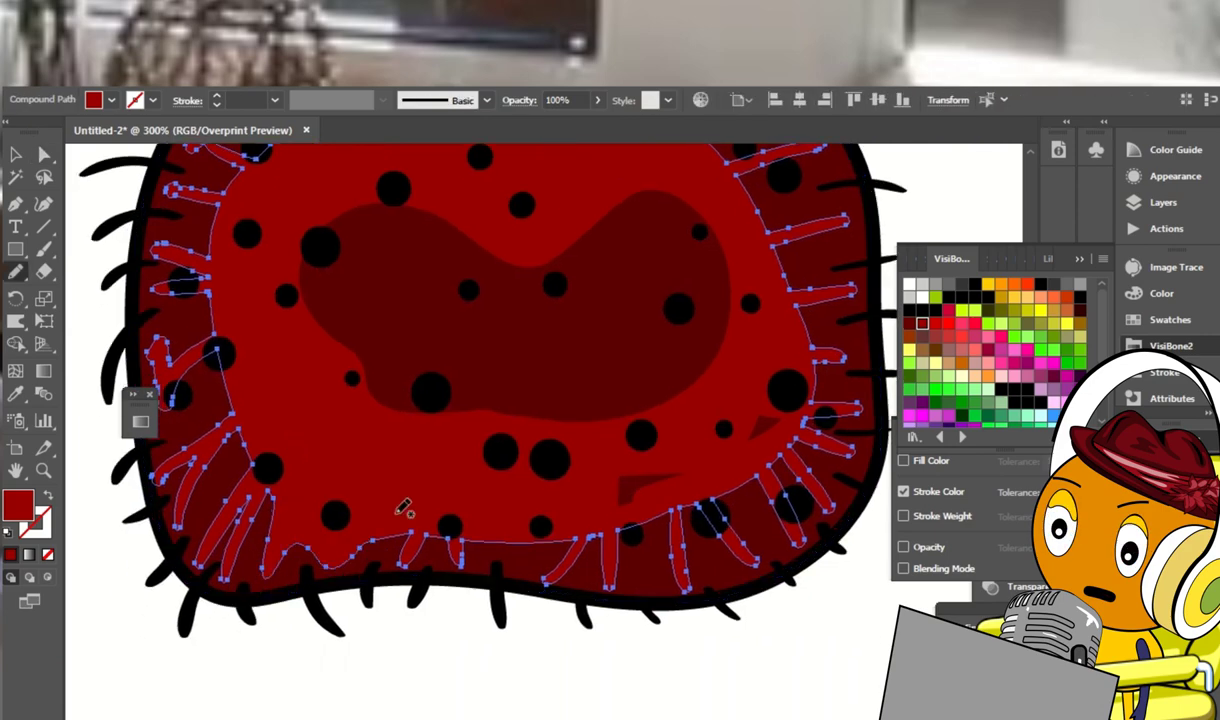
left_click_drag(305, 462, 308, 458)
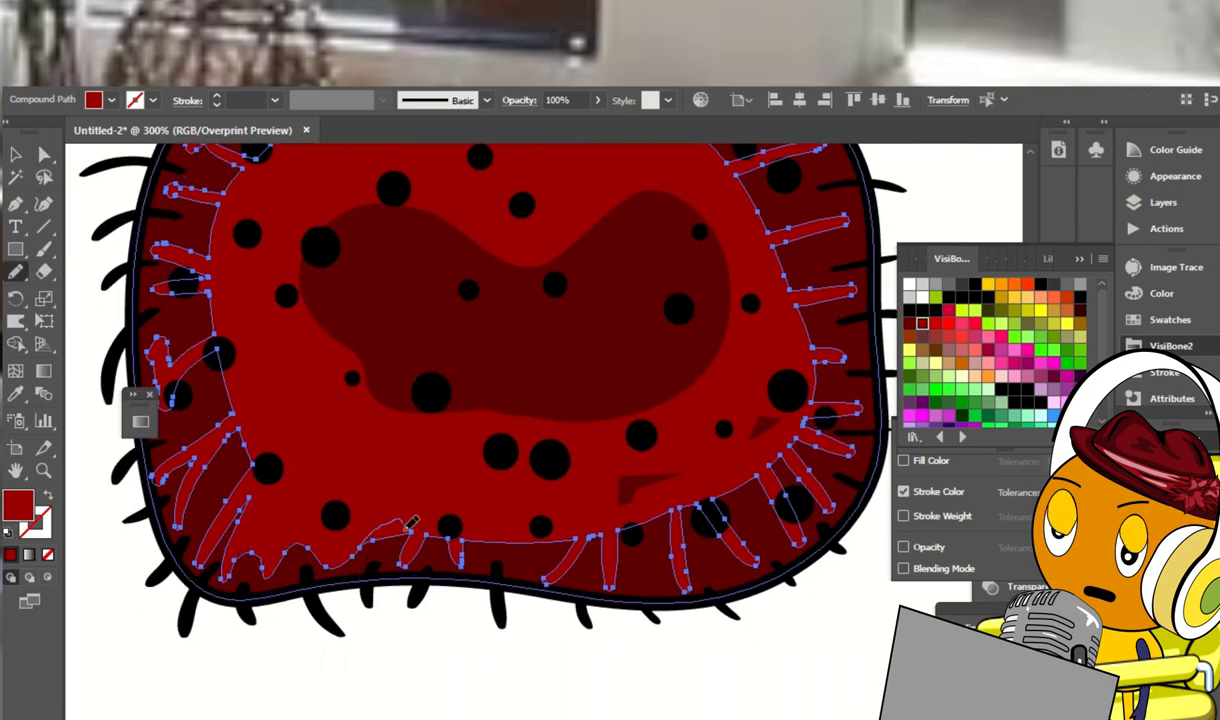
left_click_drag(604, 550, 612, 584)
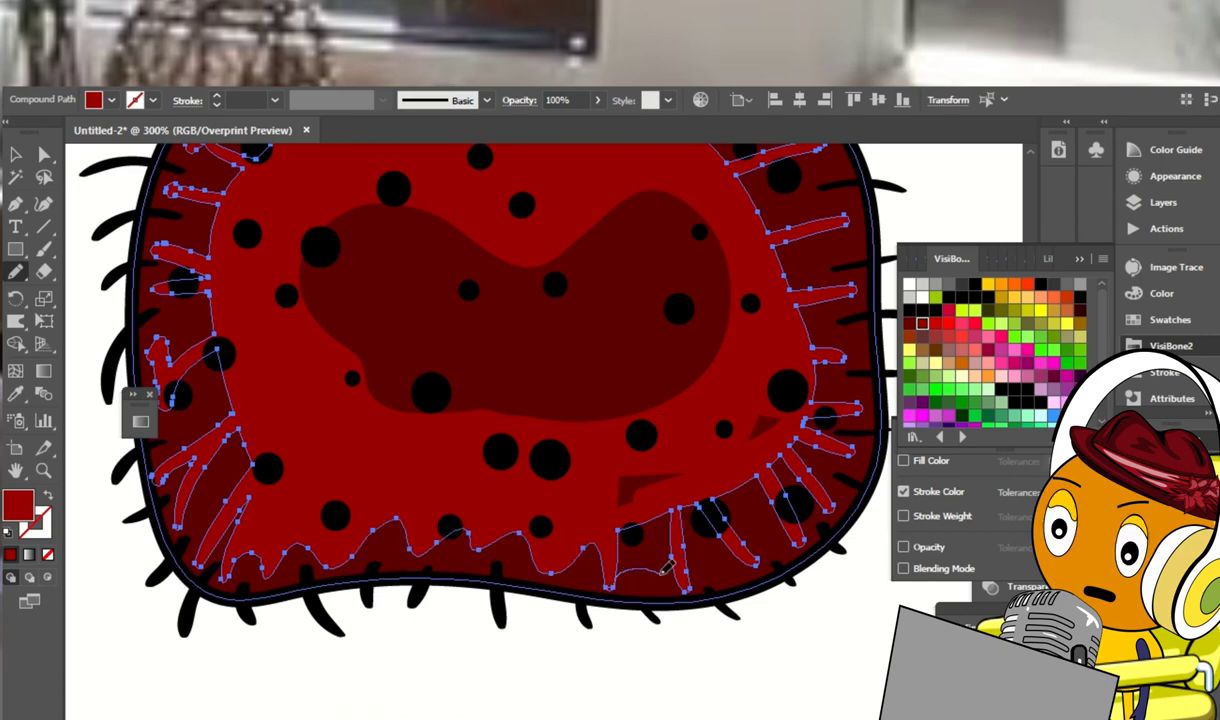
left_click_drag(820, 418, 730, 478)
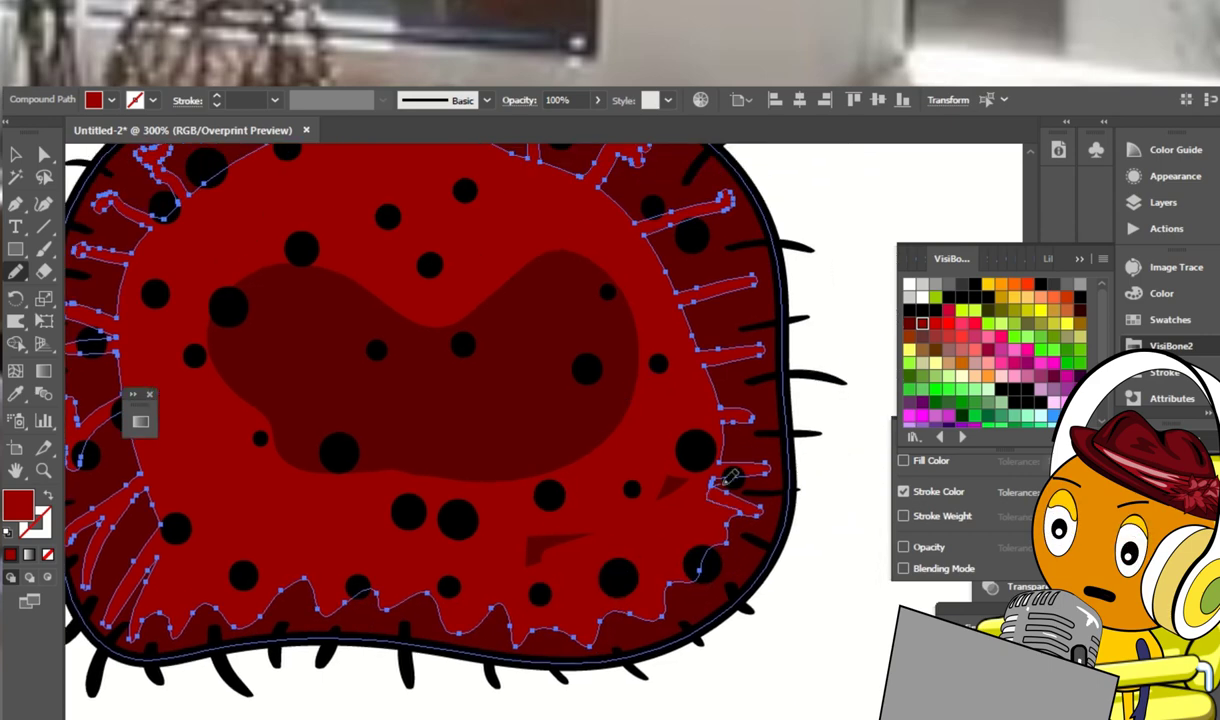
Continue the wavy inner contour of the edge shading along the patch's right, top and left sides
left_click_drag(707, 212, 725, 322)
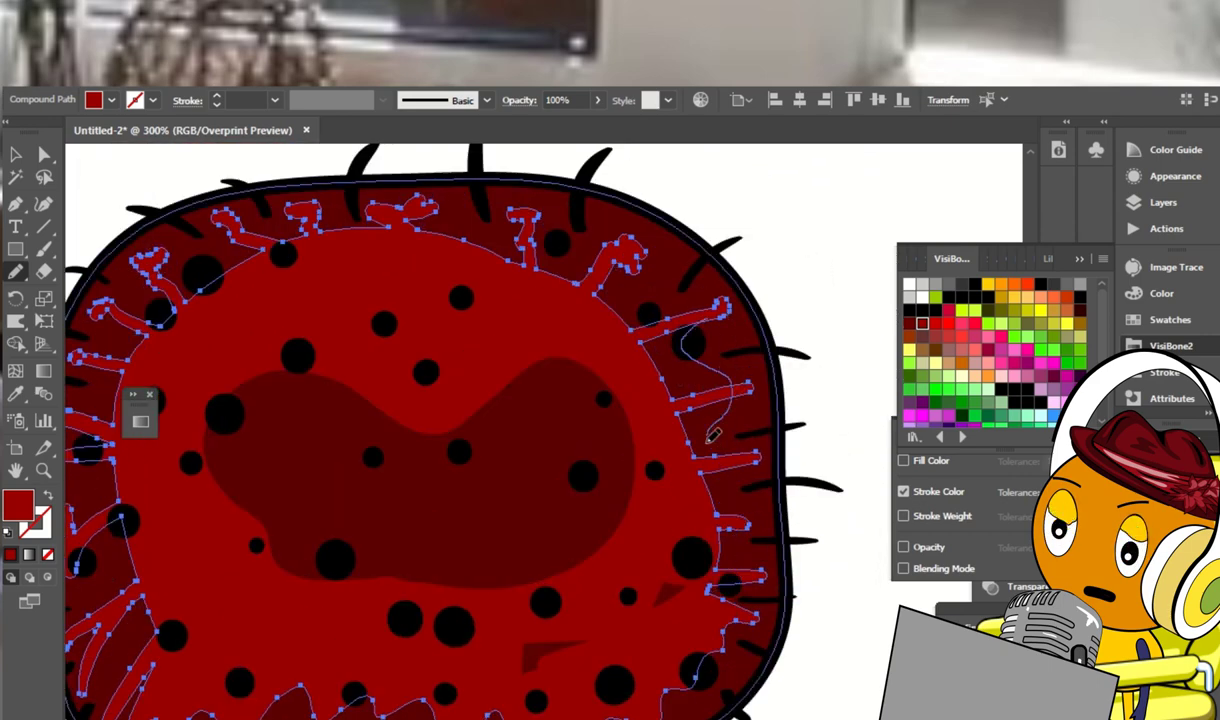
left_click_drag(745, 578, 735, 590)
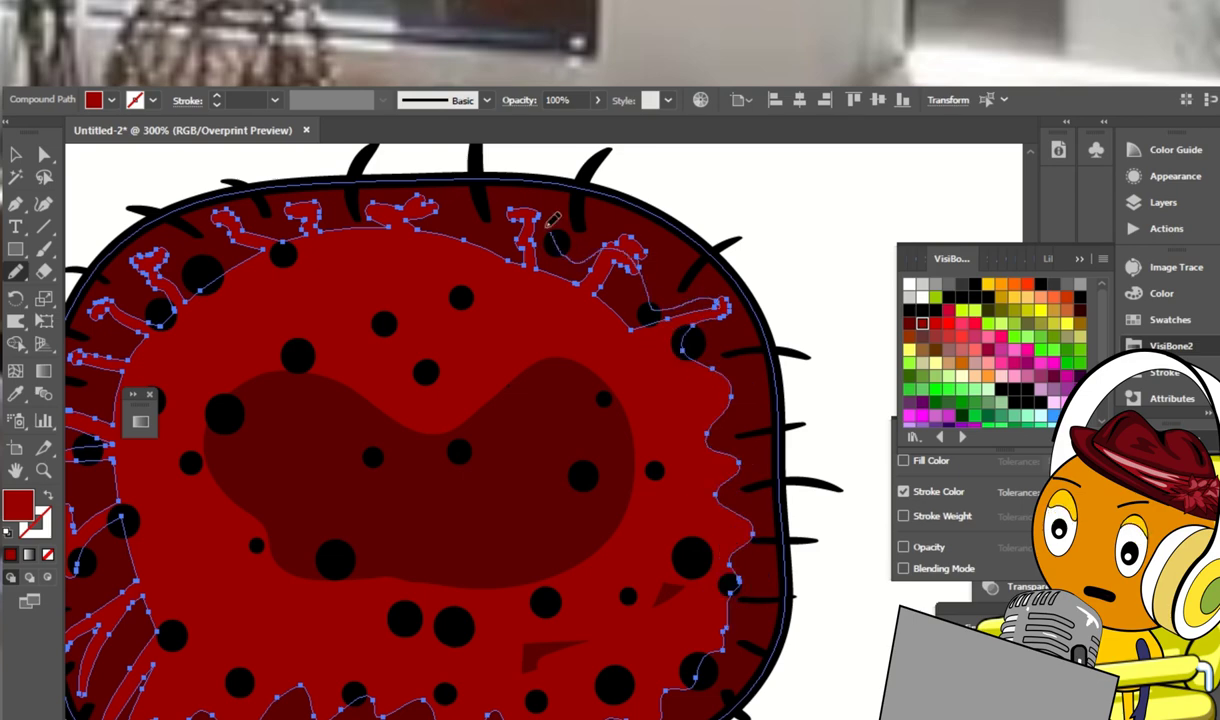
left_click_drag(388, 218, 513, 300)
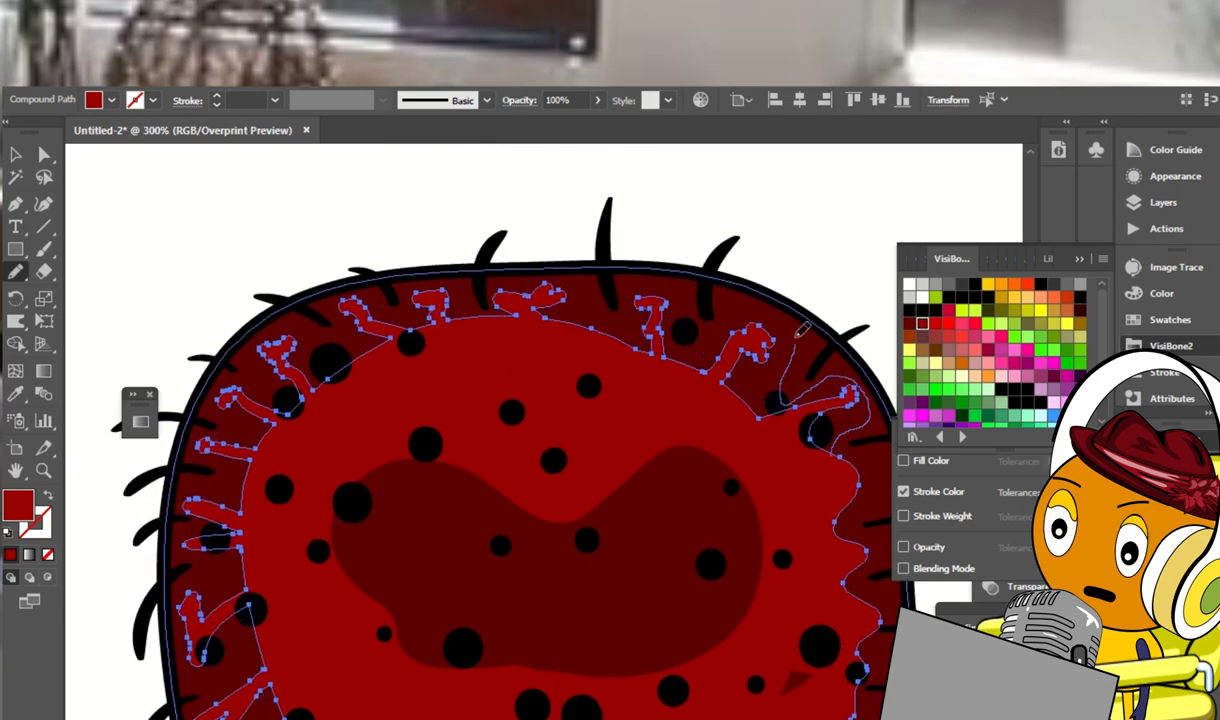
mouse_move(649, 269)
left_mouse_down()
mouse_move(625, 338)
mouse_move(585, 270)
left_mouse_up()
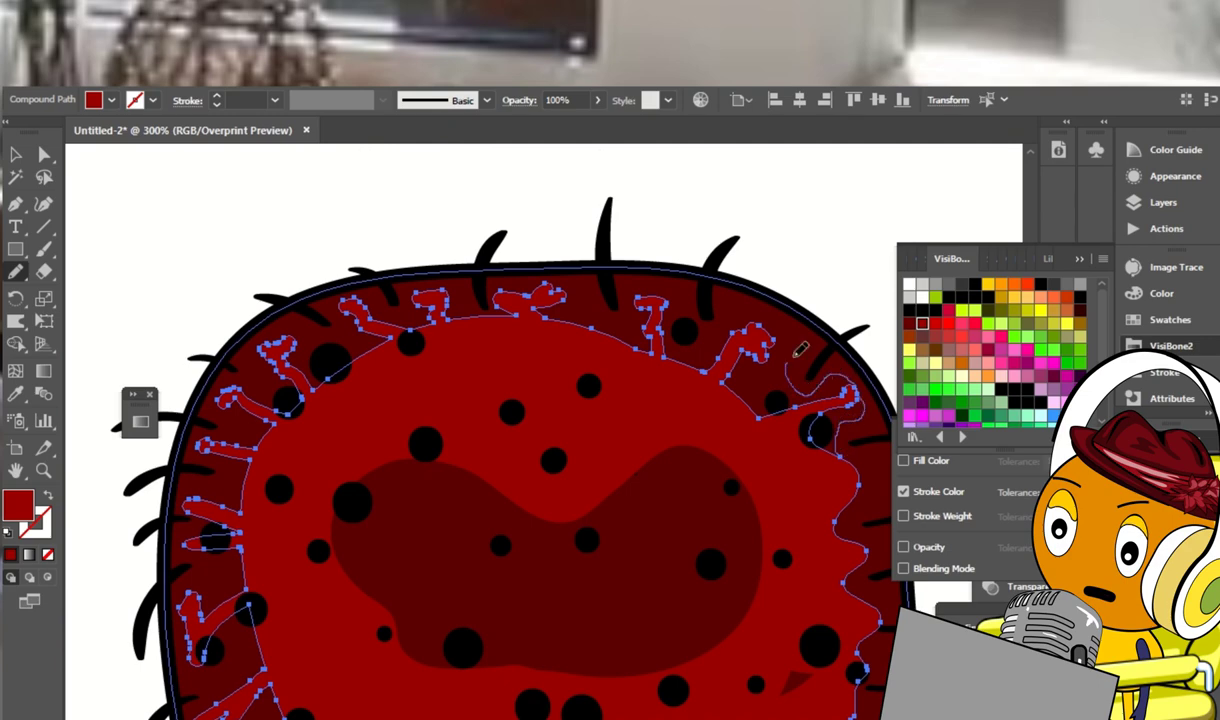
left_click_drag(573, 314, 590, 288)
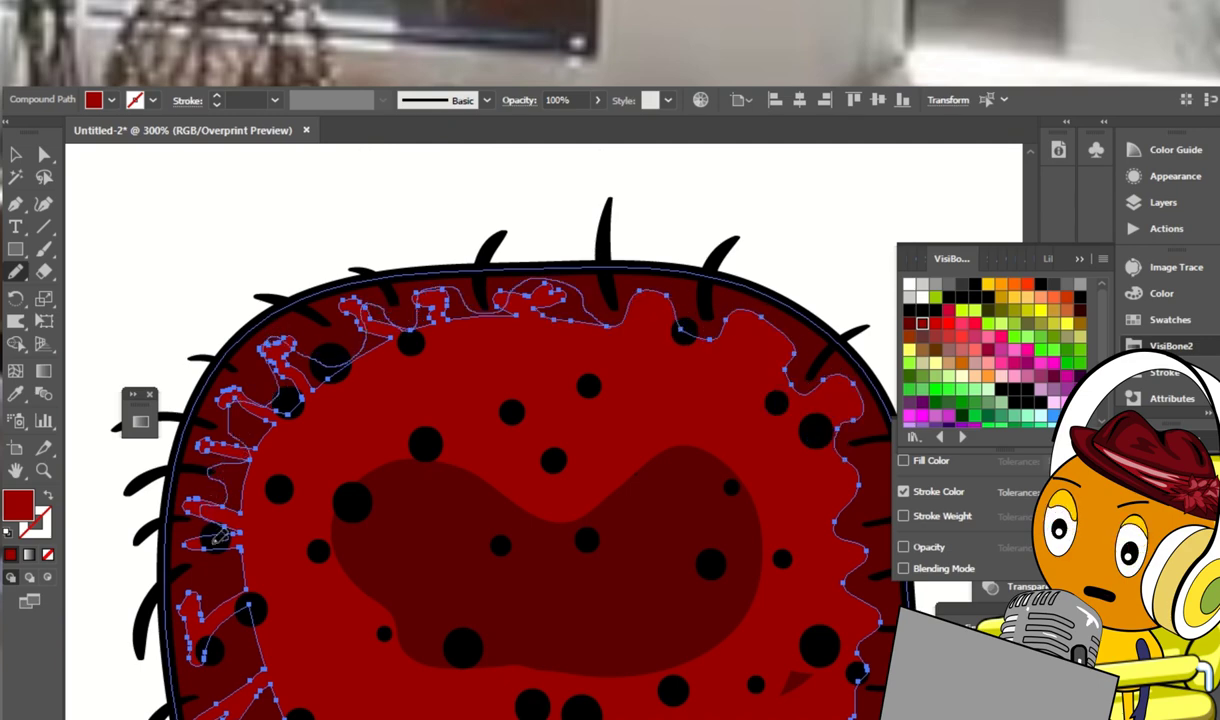
left_click_drag(263, 662, 248, 435)
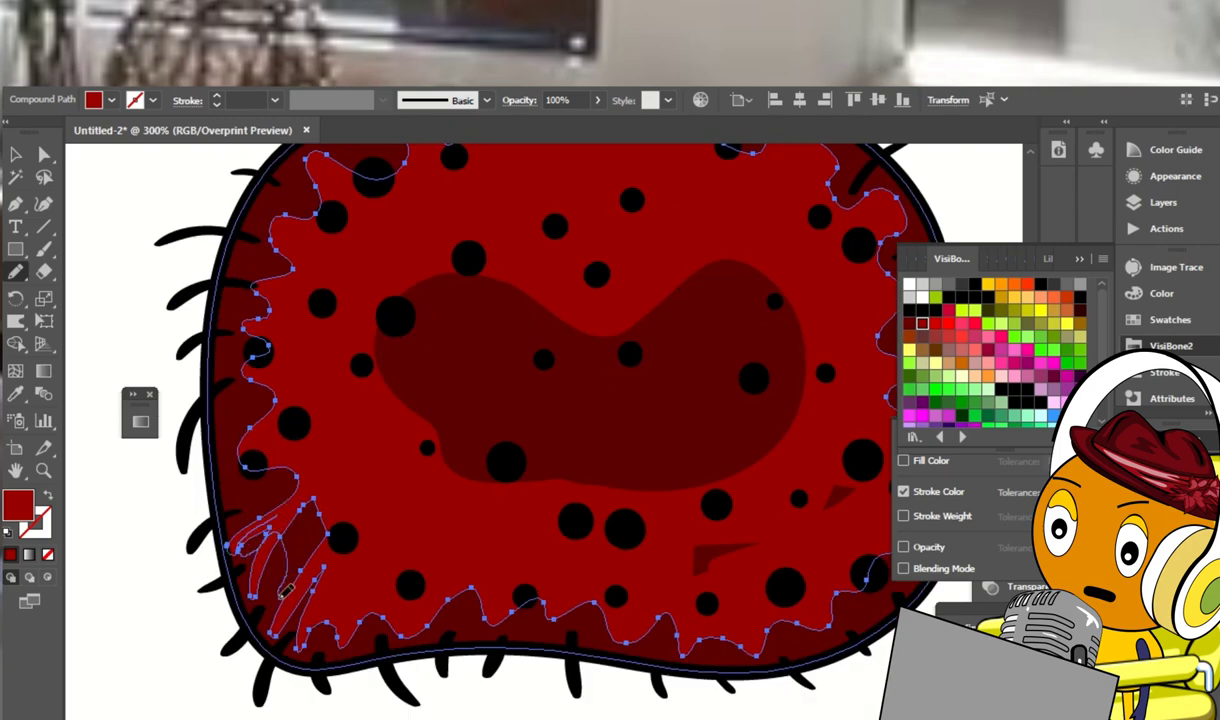
Delete the two remaining dark shards between the central shadow and the lower-right edge shading
key("ctrl+shift+a")
key("ctrl+1")
key("a")
left_click(600, 471)
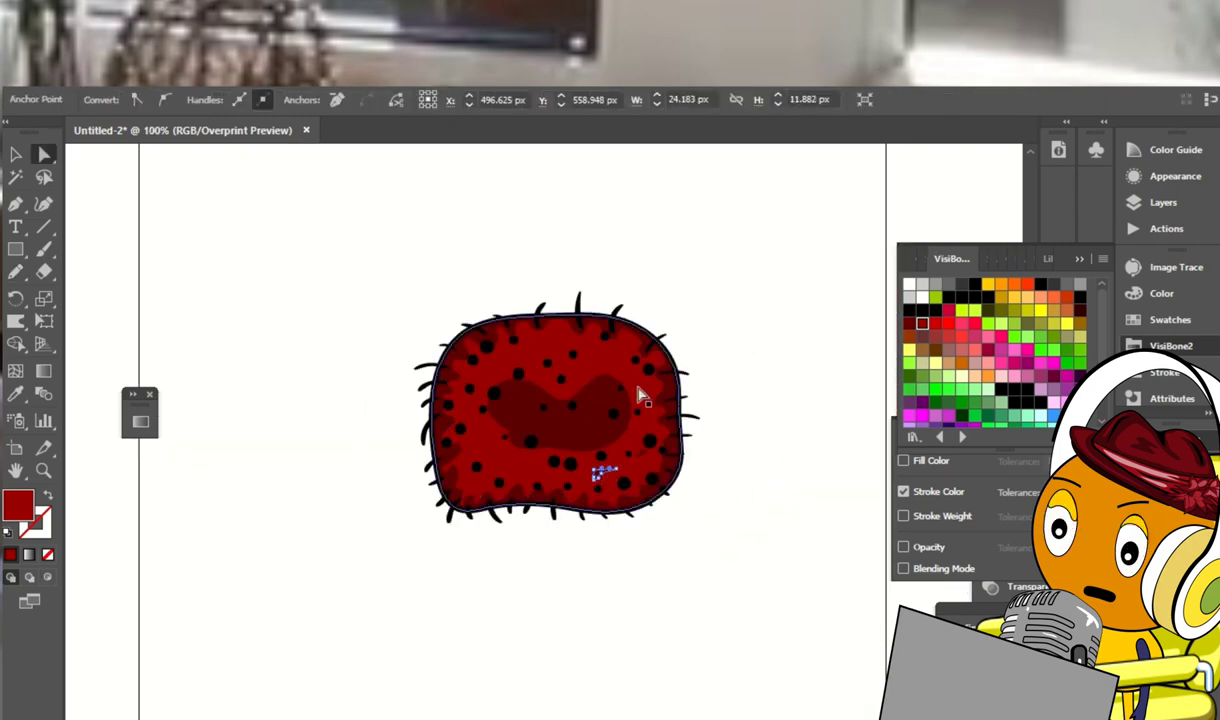
left_click(714, 484)
Reshape the patch's central shadow into a wide rounded oval with the Pencil tool and deselect it
left_click(580, 417)
key("n")
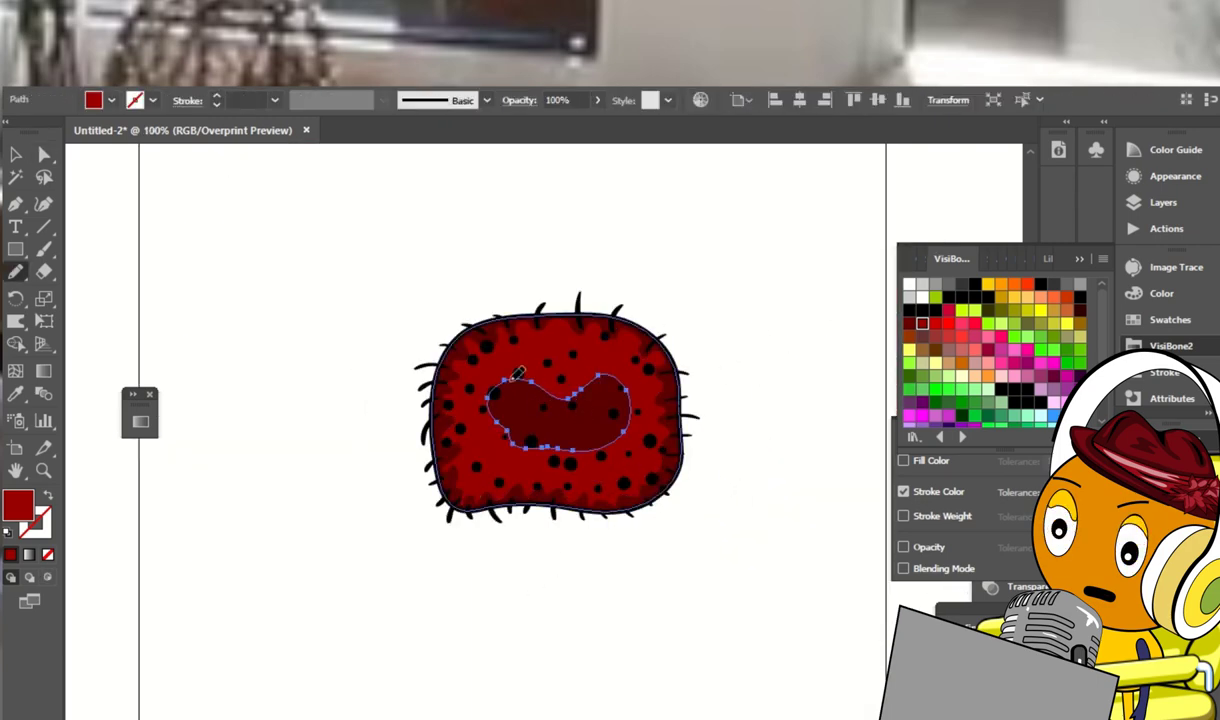
left_click_drag(490, 388, 656, 395)
left_click_drag(598, 475, 497, 394)
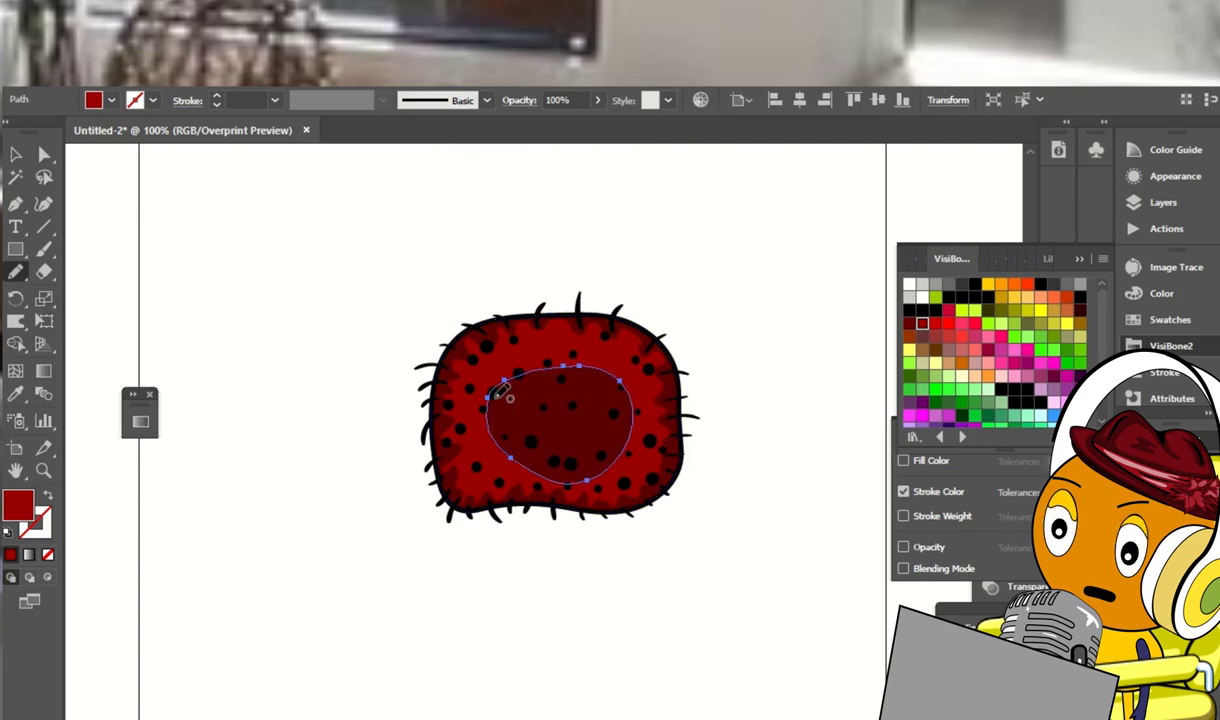
mouse_move(594, 468)
left_mouse_down()
mouse_move(613, 403)
mouse_move(585, 477)
left_mouse_up()
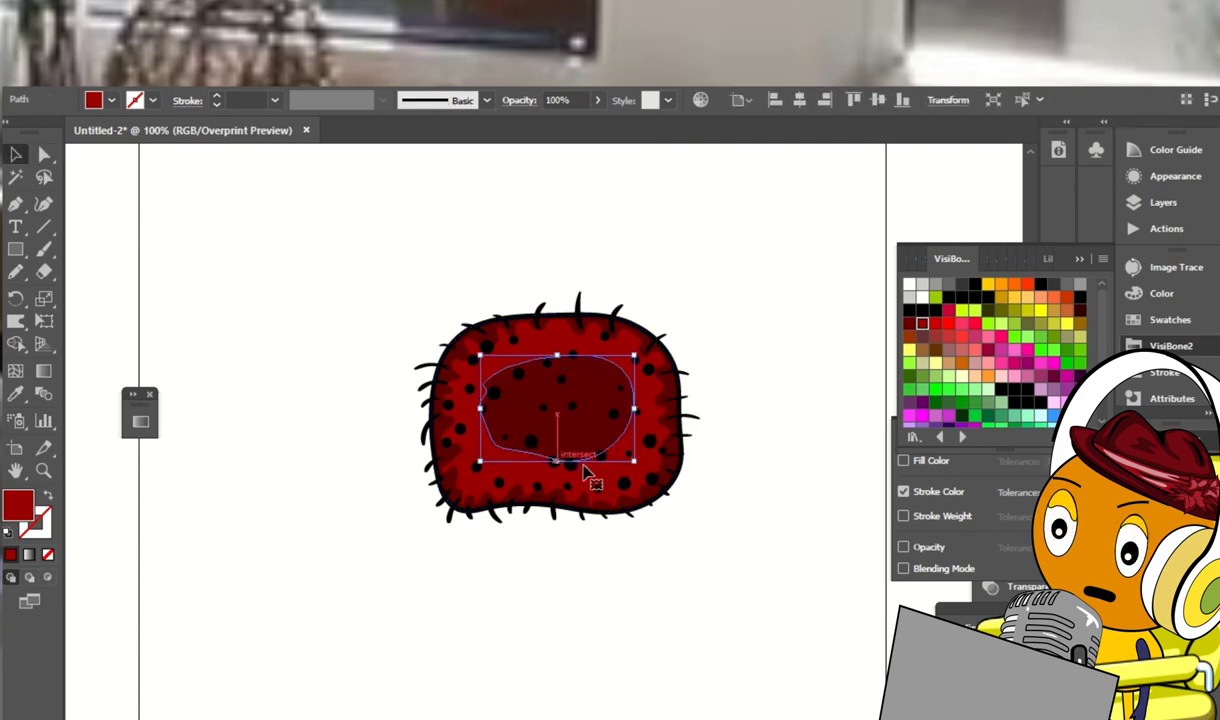
key("v")
left_click(788, 419)
Group all of the patch artwork on Layer 1
key("ctrl+minus")
key("ctrl+minus")
left_click(1163, 202)
key("ctrl+a")
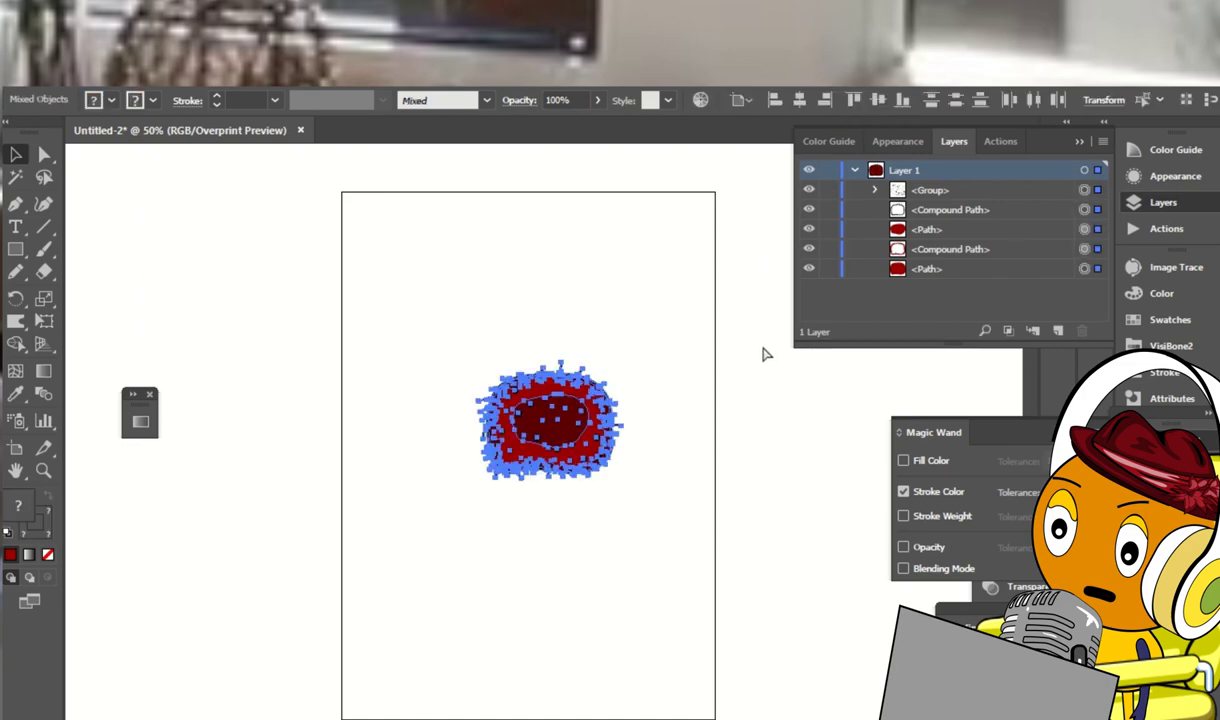
key("ctrl+g")
left_click(724, 330)
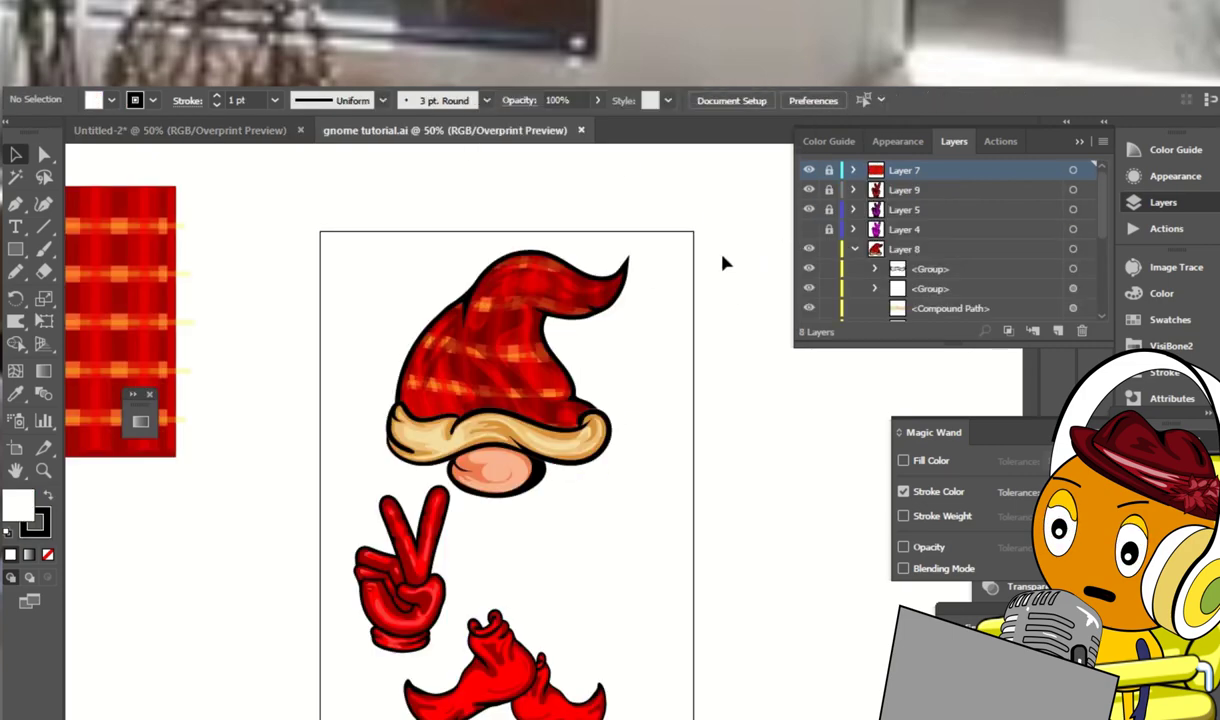
Stretch the gnome's hat and nose together slightly wider in gnome tutorial.ai
key("ctrl+a")
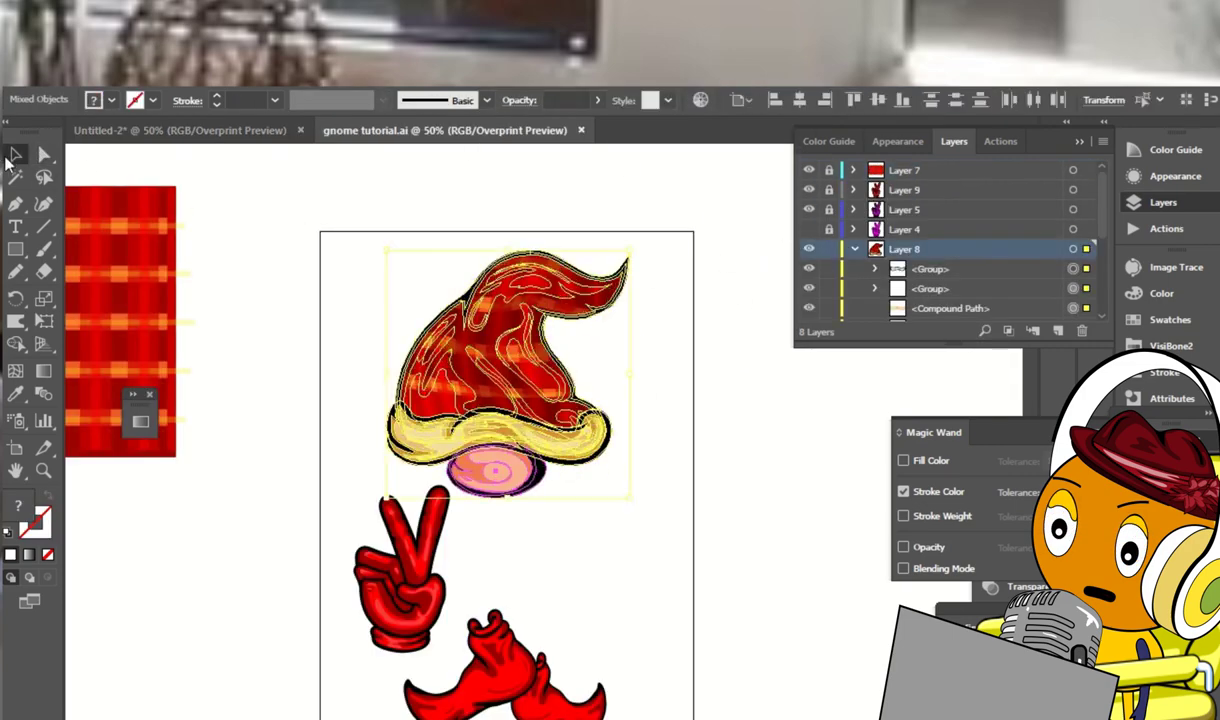
left_click_drag(630, 373, 662, 372)
left_click(713, 386)
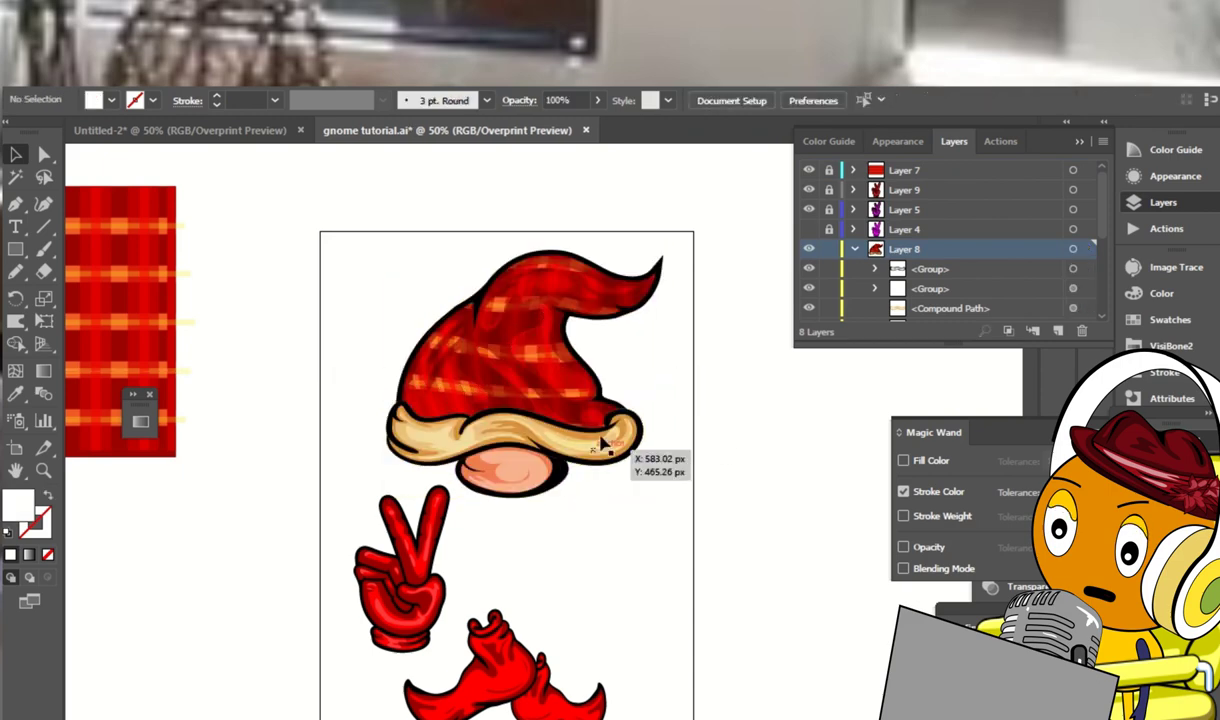
Scale the gnome's nose down slightly beneath the hat brim
left_click(560, 475)
mouse_move(570, 497)
left_mouse_down()
mouse_move(545, 478)
mouse_move(562, 492)
left_mouse_up()
left_click(585, 525)
key("ctrl+minus")
Switch to the Untitled-2 document, duplicate the patch group and expand one copy's strokes into filled shapes
left_click(270, 130)
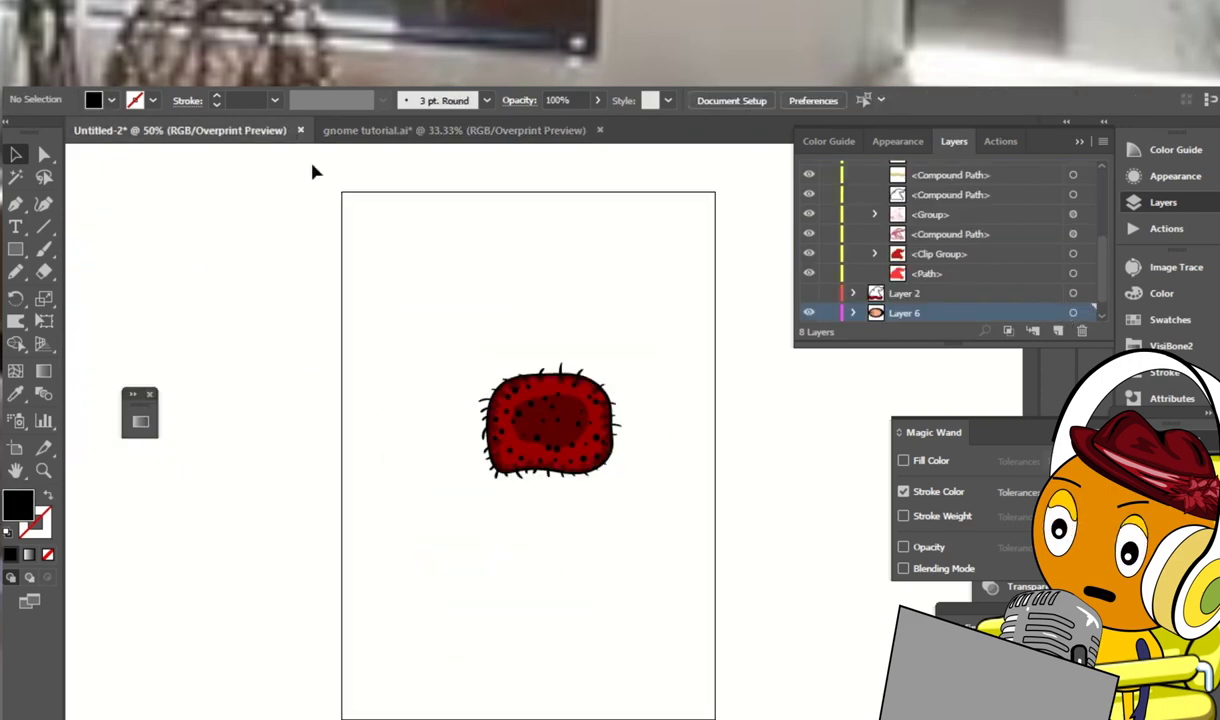
left_click_drag(713, 283, 433, 520)
left_click_drag(664, 333, 475, 492)
left_click(160, 72)
left_click(253, 270)
left_click_drag(688, 287, 463, 503)
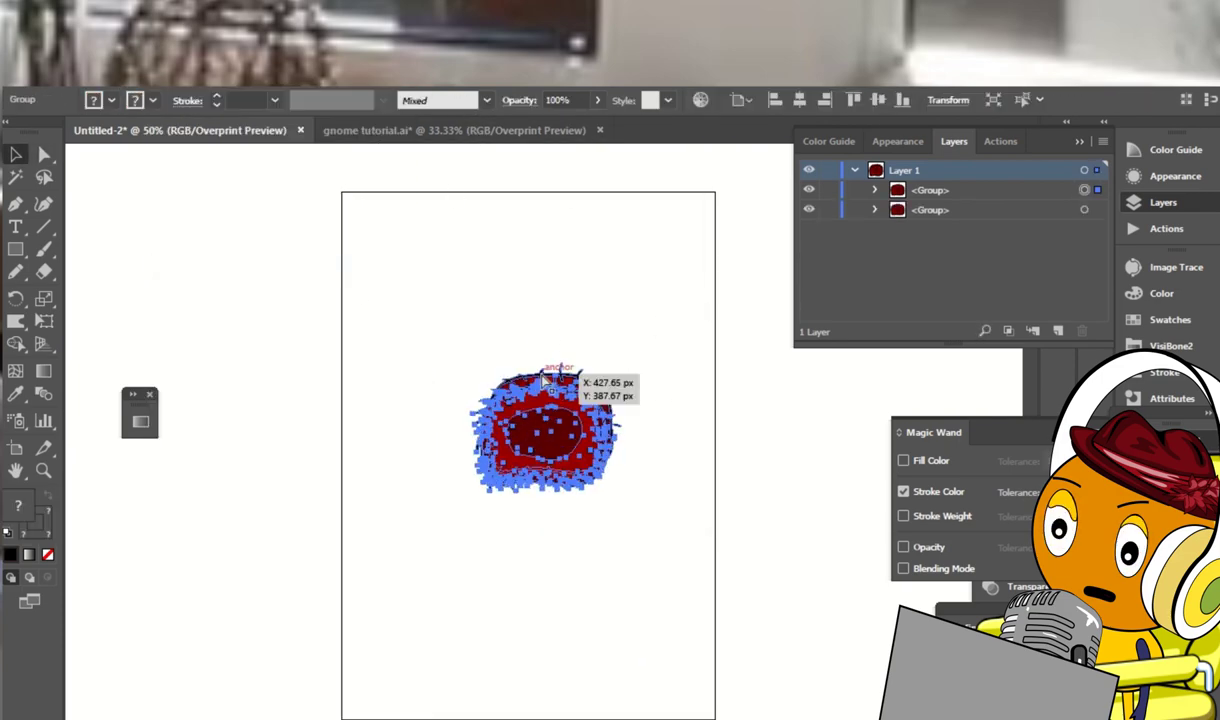
Switch to gnome tutorial.ai, add a new layer above the others and paste the patch into it
left_click(454, 130)
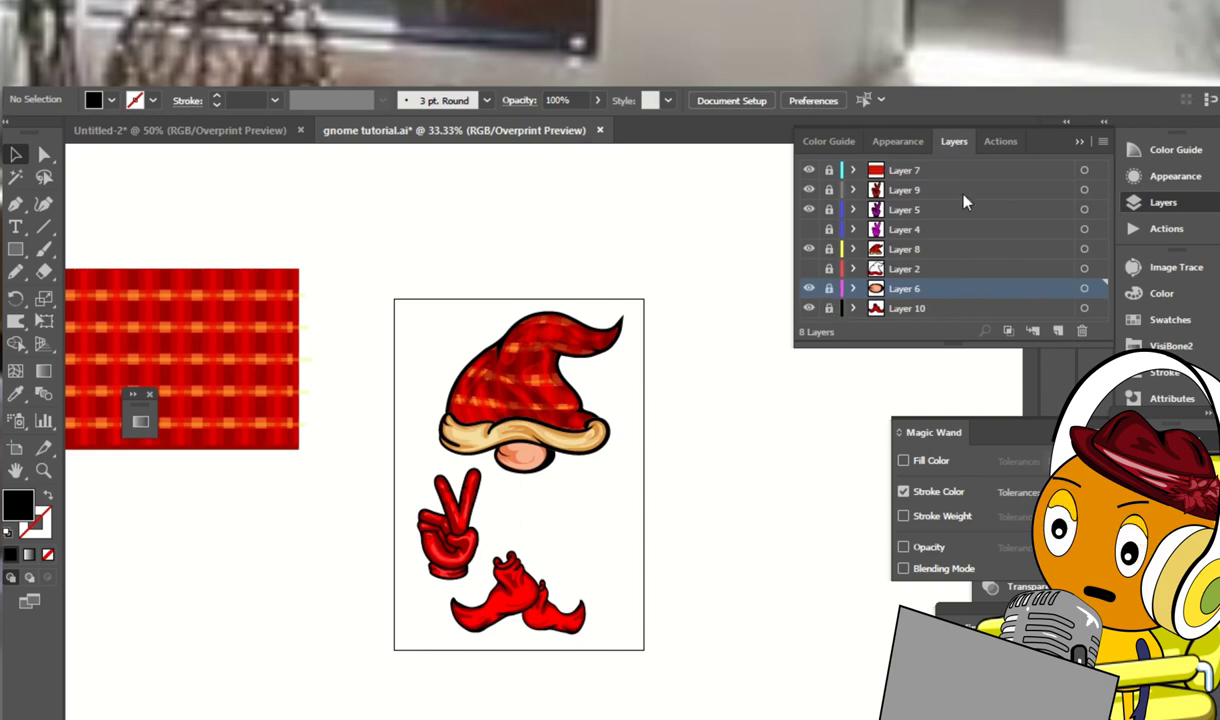
key("ctrl+l")
key("ctrl+1")
left_click_drag(705, 253, 705, 375)
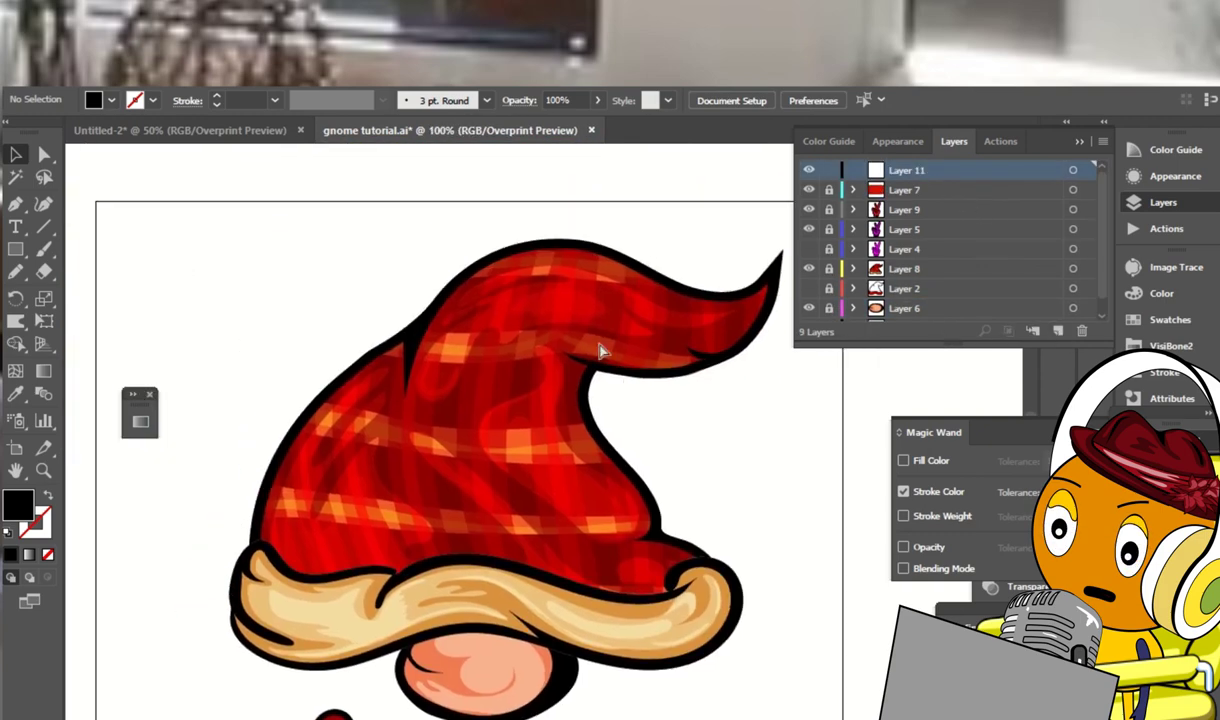
key("ctrl+v")
Scale the pasted patch down and place it on the upper bend of the gnome's hat
left_click_drag(677, 533, 545, 285)
key("ctrl+shift+a")
left_click_drag(663, 302, 645, 310)
Duplicate the patch onto the lower right part of the hat and rotate the copy to a different angle
left_click_drag(520, 292, 558, 492)
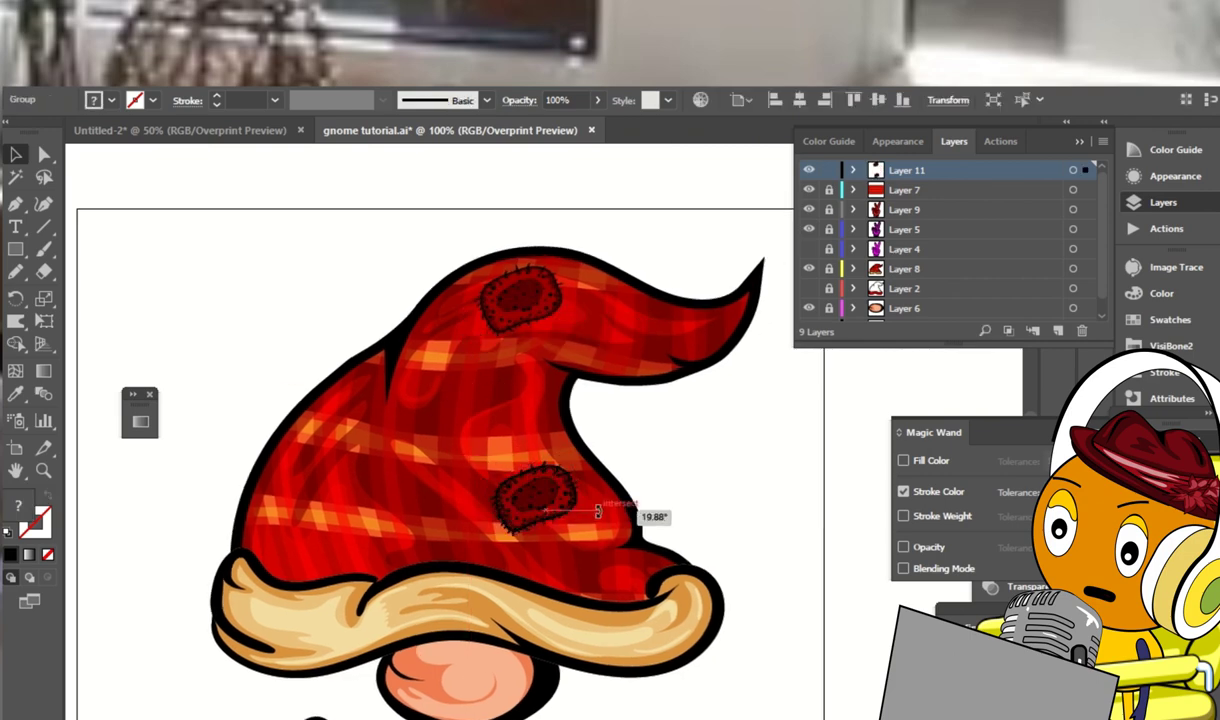
key("ctrl+shift+a")
key("ctrl+equal")
left_click(530, 530)
left_click_drag(490, 556, 468, 528)
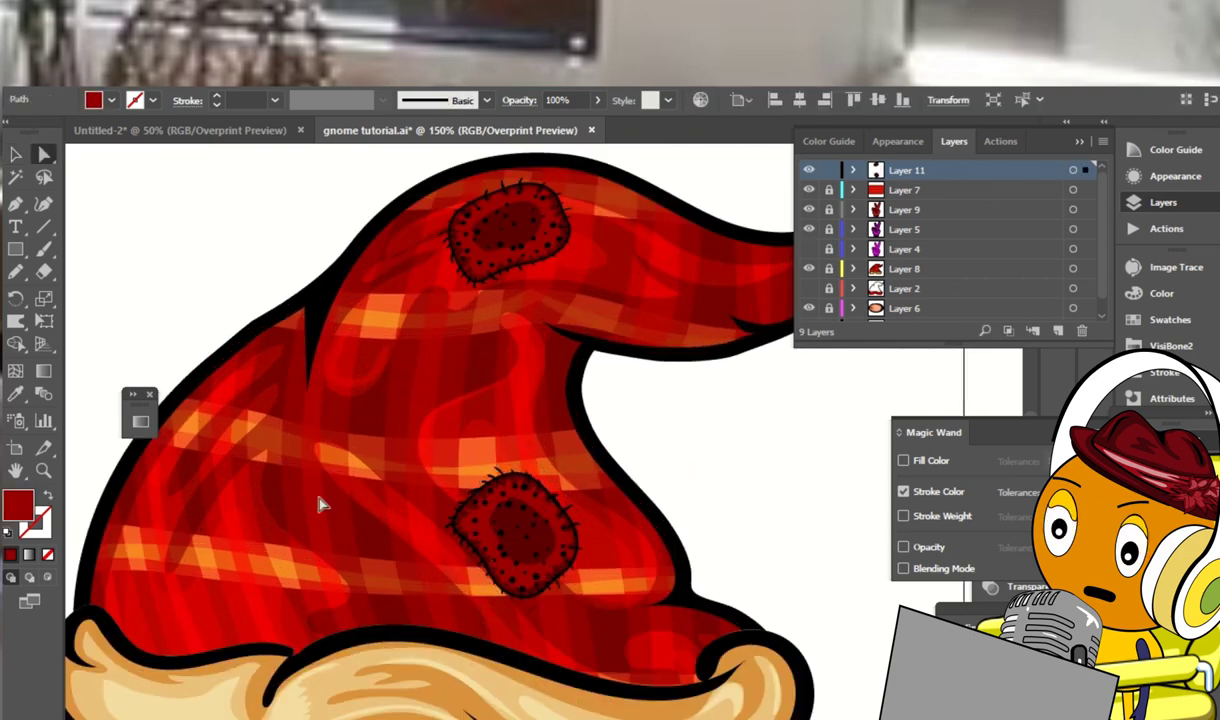
Try another VisiBone2 swatch as the fill for the patches' red areas and undo the recolouring
left_click(533, 547)
left_click(1165, 345)
left_click(935, 363)
key("ctrl+shift+a")
key("ctrl+z")
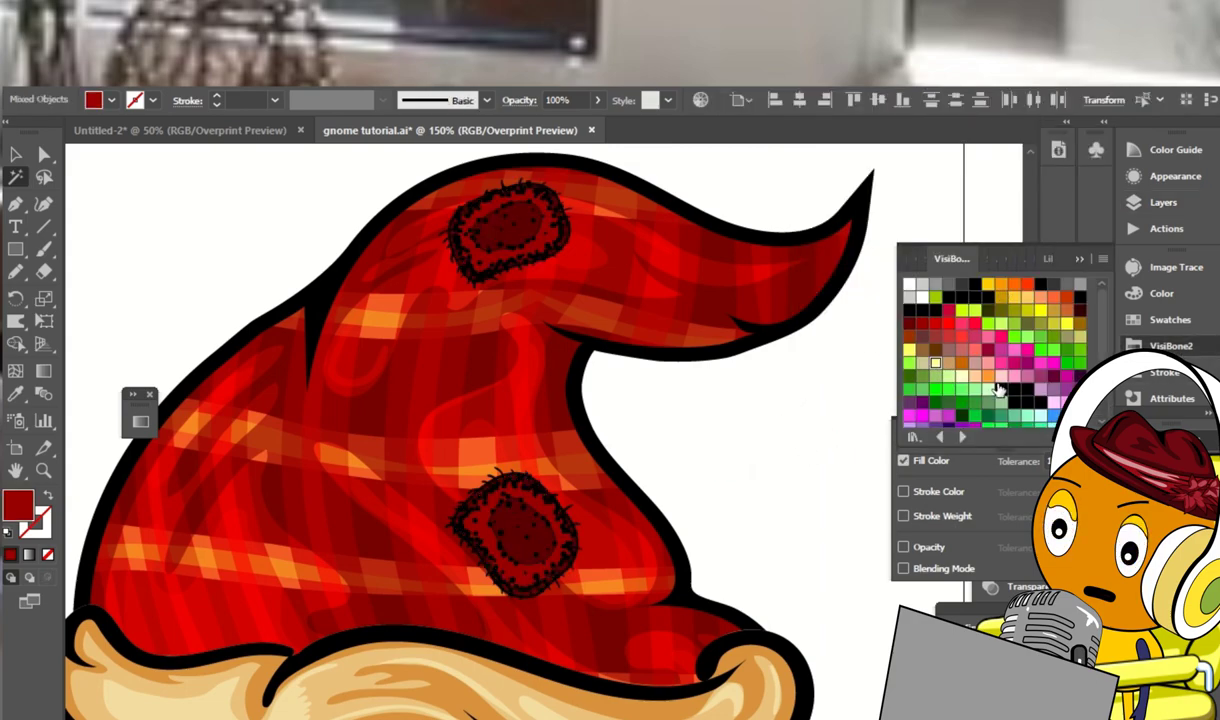
Fill the red areas of both patches with the light orange VisiBone2 swatch and deselect them
left_click(987, 376)
key("ctrl+shift+a")
key("v")
key("ctrl+0")
key("ctrl+1")
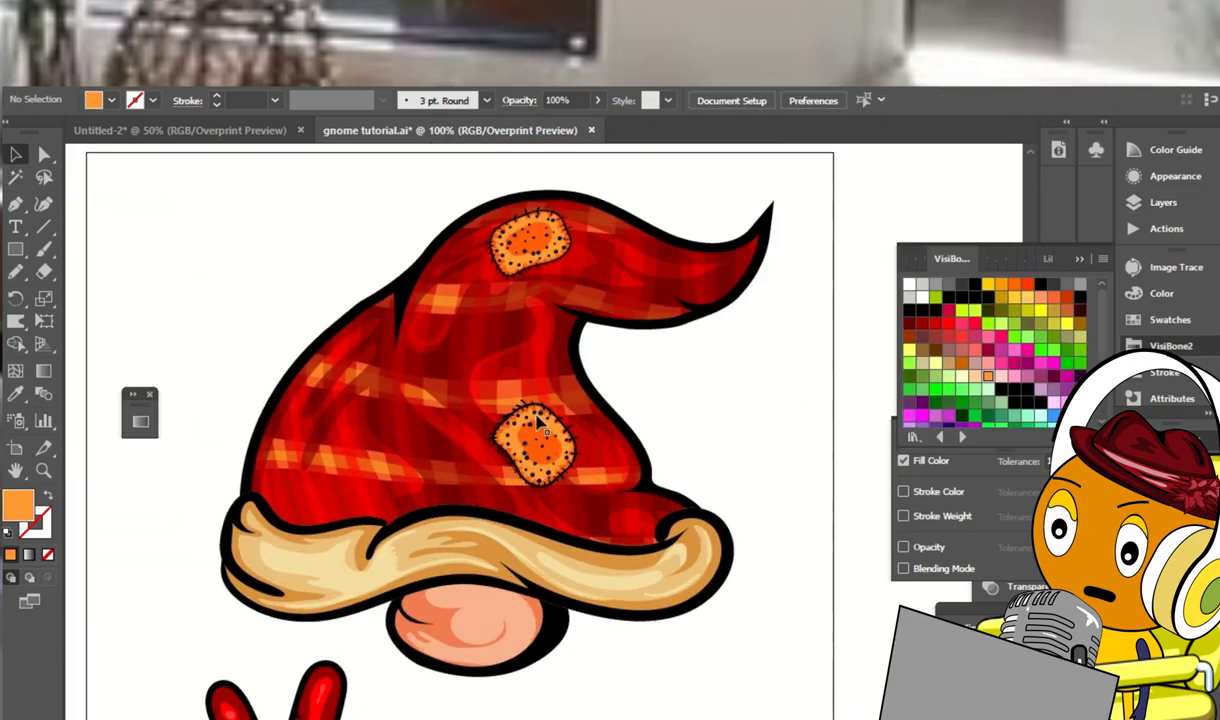
Move the lower patch to the lower left part of the hat and reshape it using the Warp tool with a 100 px brush
left_click_drag(538, 425, 391, 412)
key("shift+r")
key("Return")
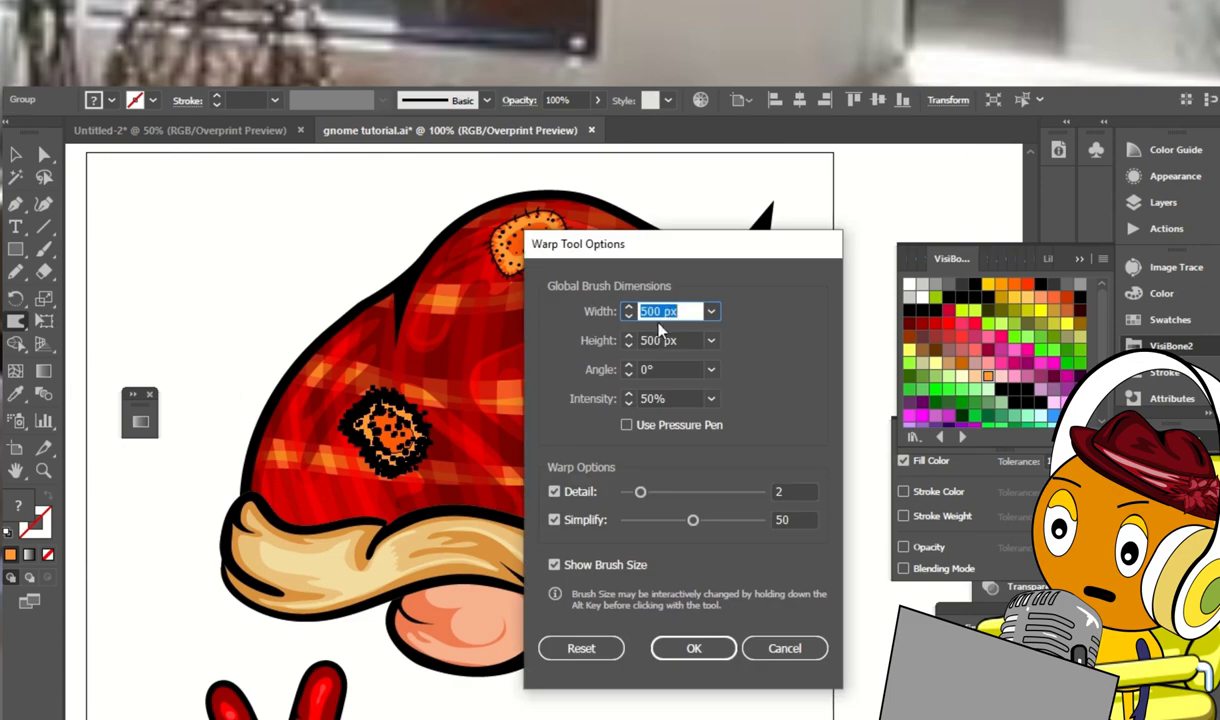
type("100")
key("Return")
left_click_drag(360, 400, 385, 425)
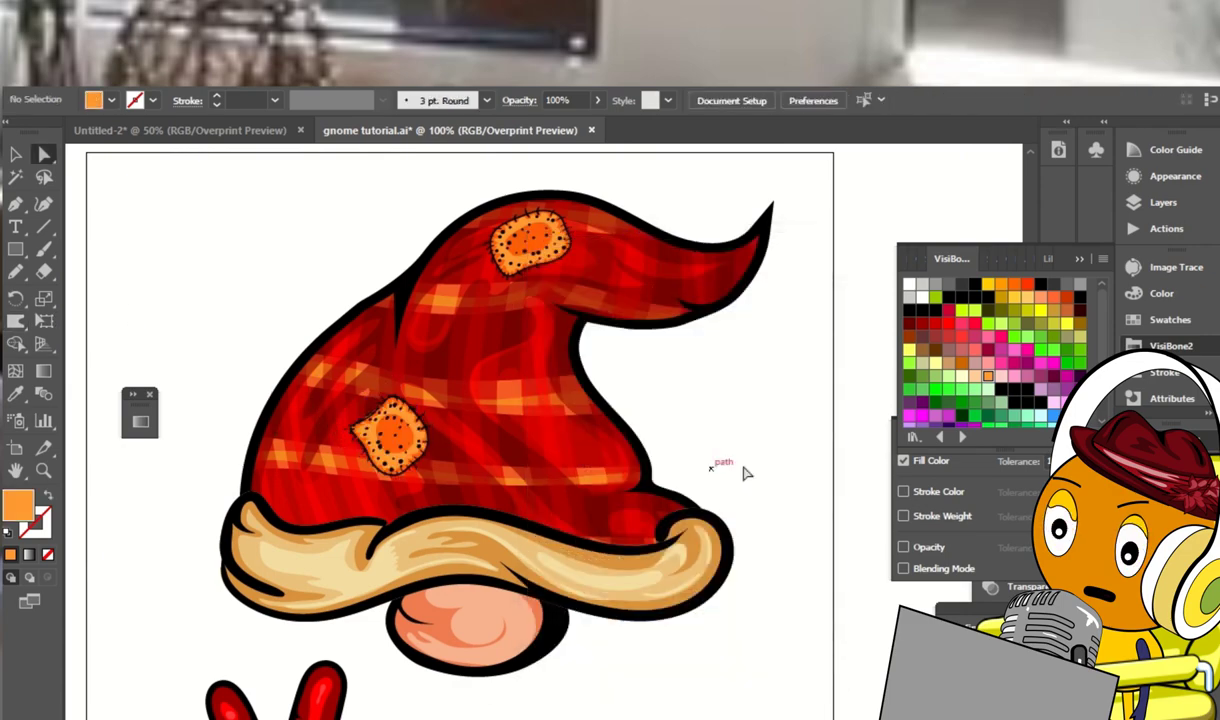
Select the orange areas of both hat patches by fill colour and fill them with the darkest red VisiBone2 swatch
key("ctrl+plus")
key("ctrl+minus")
key("ctrl+minus")
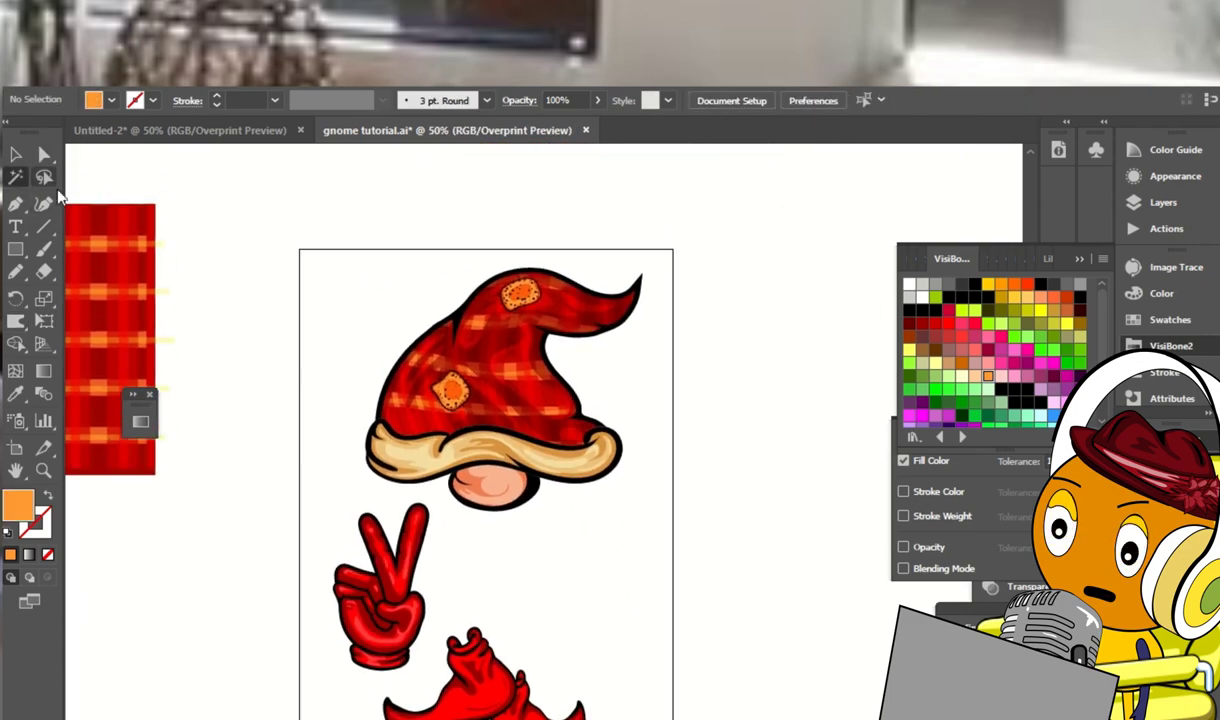
key("ctrl+plus")
key("ctrl+plus")
key("ctrl+plus")
left_click(345, 400)
left_click(335, 408)
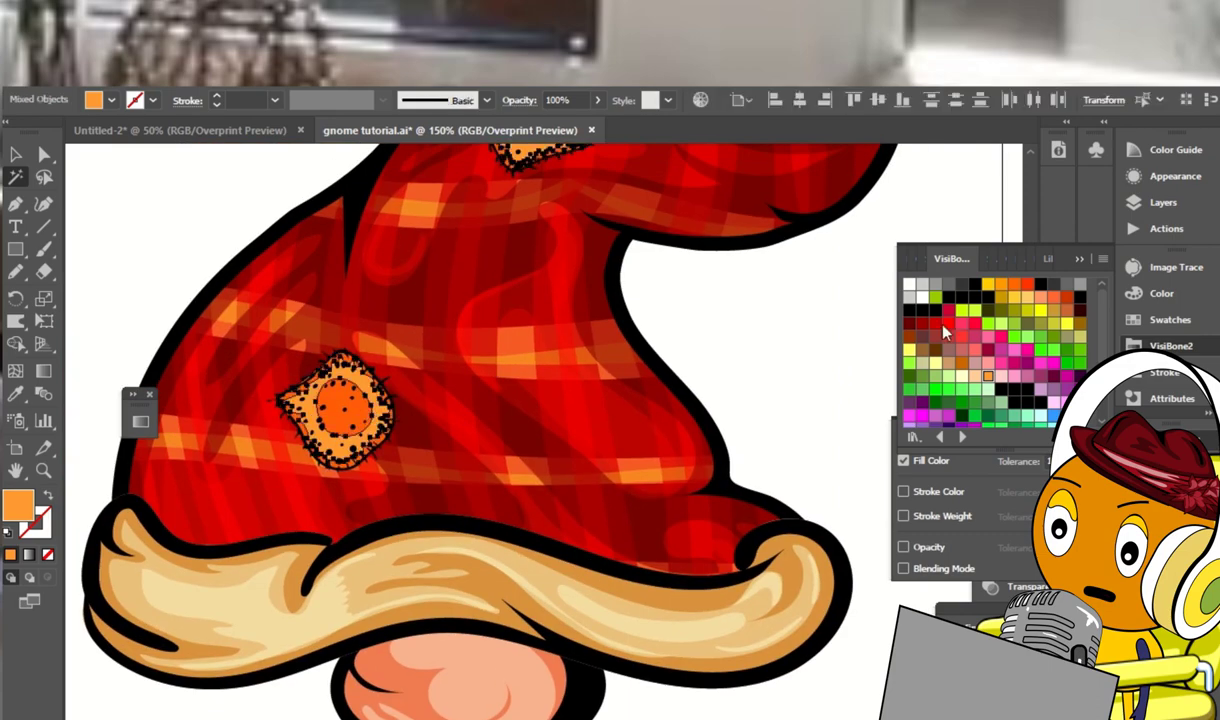
left_click(922, 322)
key("ctrl+z")
key("ctrl+shift+z")
key("ctrl+shift+a")
key("ctrl+0")
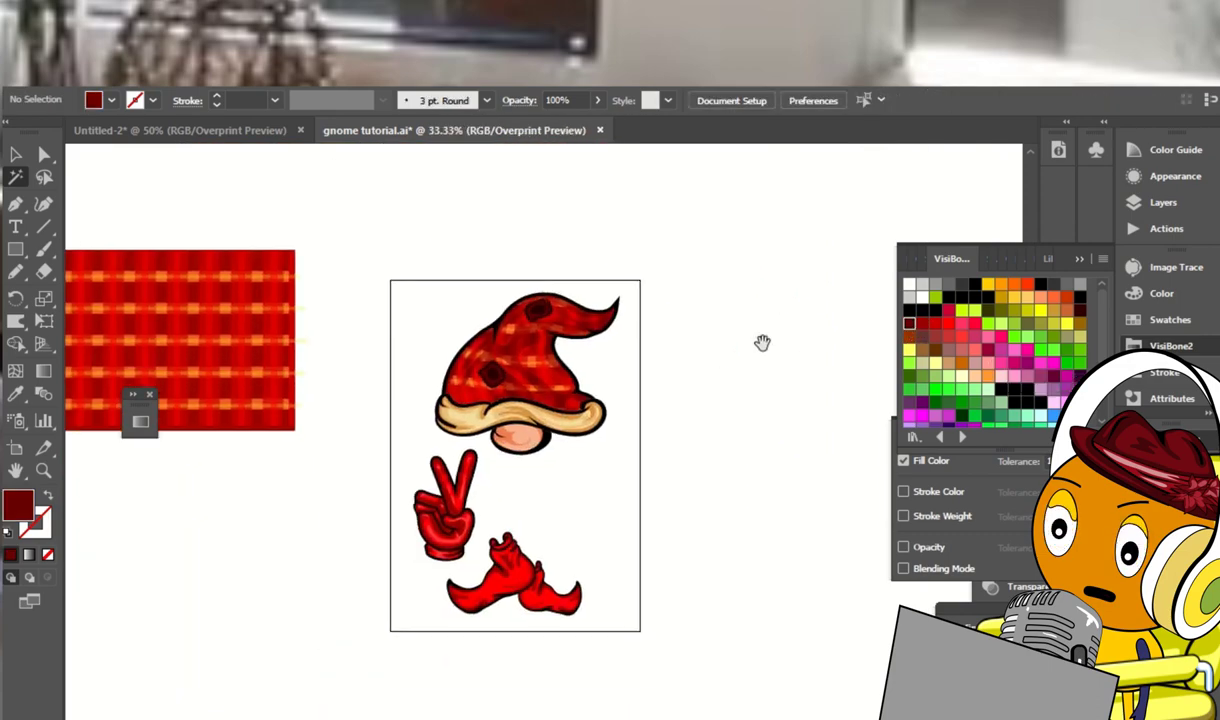
Place copies of the dark patch on the left boot's heel and upper bend, lowering the bend copy's opacity to 39%
key("ctrl+1")
scroll(495, 515, "up", 2)
key("v")
mouse_move(480, 172)
left_mouse_down()
mouse_move(527, 614)
mouse_move(575, 385)
mouse_move(585, 518)
mouse_move(535, 495)
mouse_move(465, 500)
mouse_move(481, 488)
mouse_move(459, 477)
mouse_move(360, 500)
left_mouse_up()
left_click(414, 389)
key("ctrl+=")
left_click(597, 100)
left_click_drag(570, 120, 530, 120)
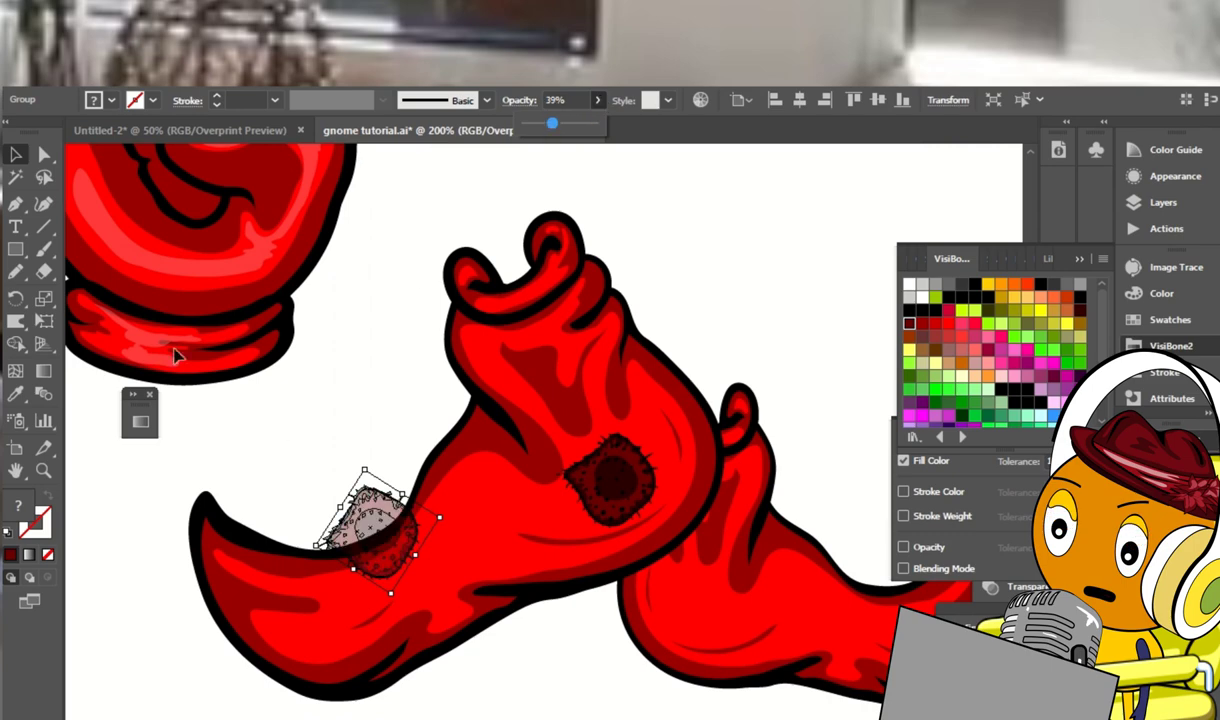
Erase the part of the translucent patch extending beyond the boot's outline and delete its leftover stitches
key("shift+e")
key("ctrl+=")
key("ctrl+=")
key("ctrl+=")
mouse_move(390, 462)
left_mouse_down()
mouse_move(464, 481)
mouse_move(578, 427)
mouse_move(640, 320)
left_mouse_up()
key("a")
left_click(605, 330)
key("Delete")
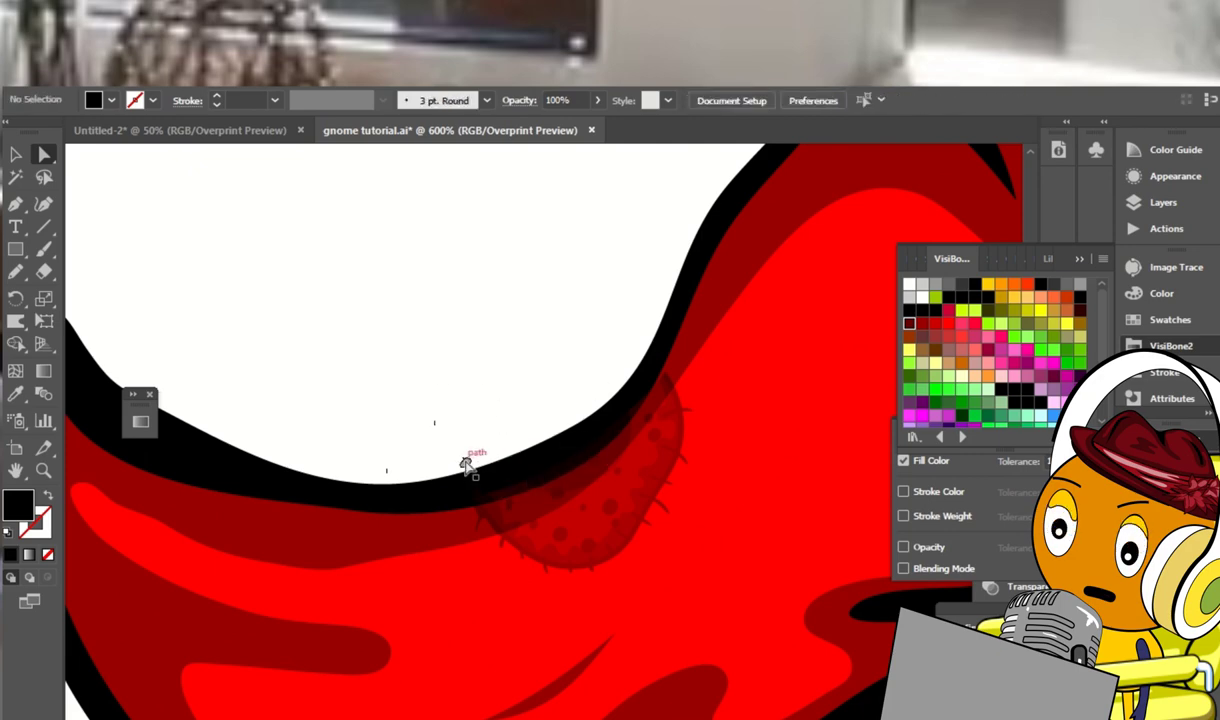
Nudge the trimmed patch against the boot's outline and raise its opacity again
key("v")
mouse_move(645, 467)
left_mouse_down()
mouse_move(653, 458)
mouse_move(642, 458)
left_mouse_up()
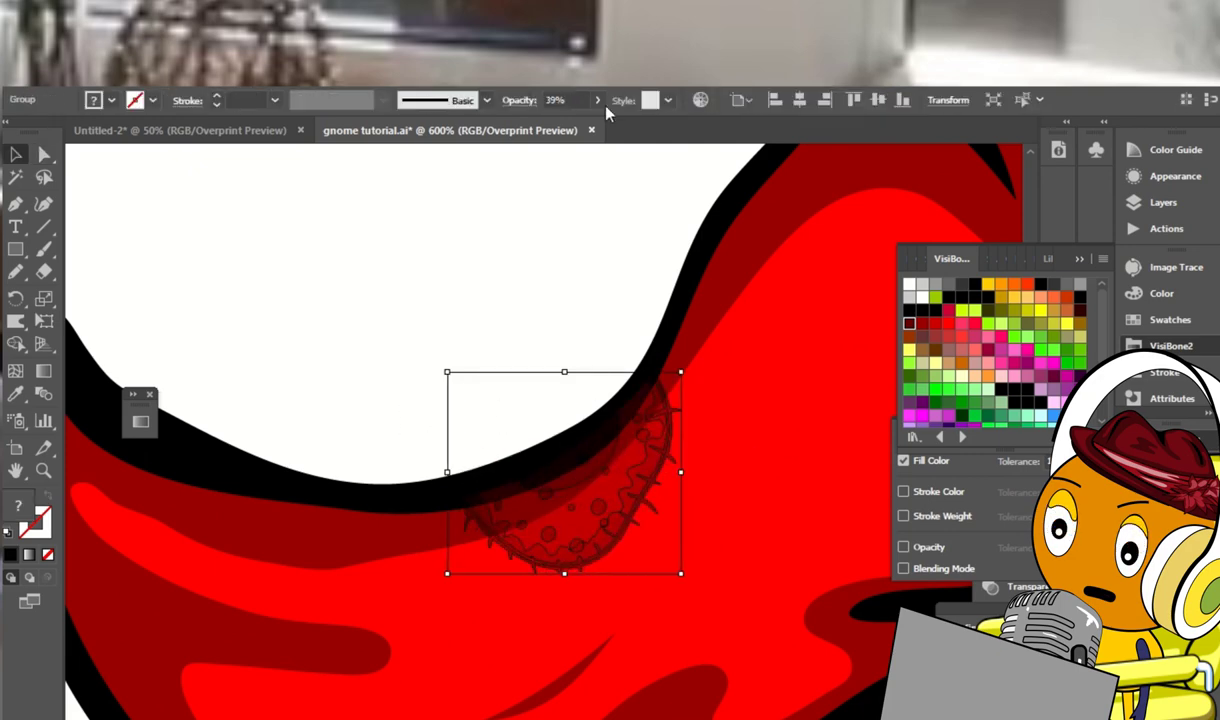
left_click(597, 100)
left_click(558, 215)
scroll(602, 254, "down", 6)
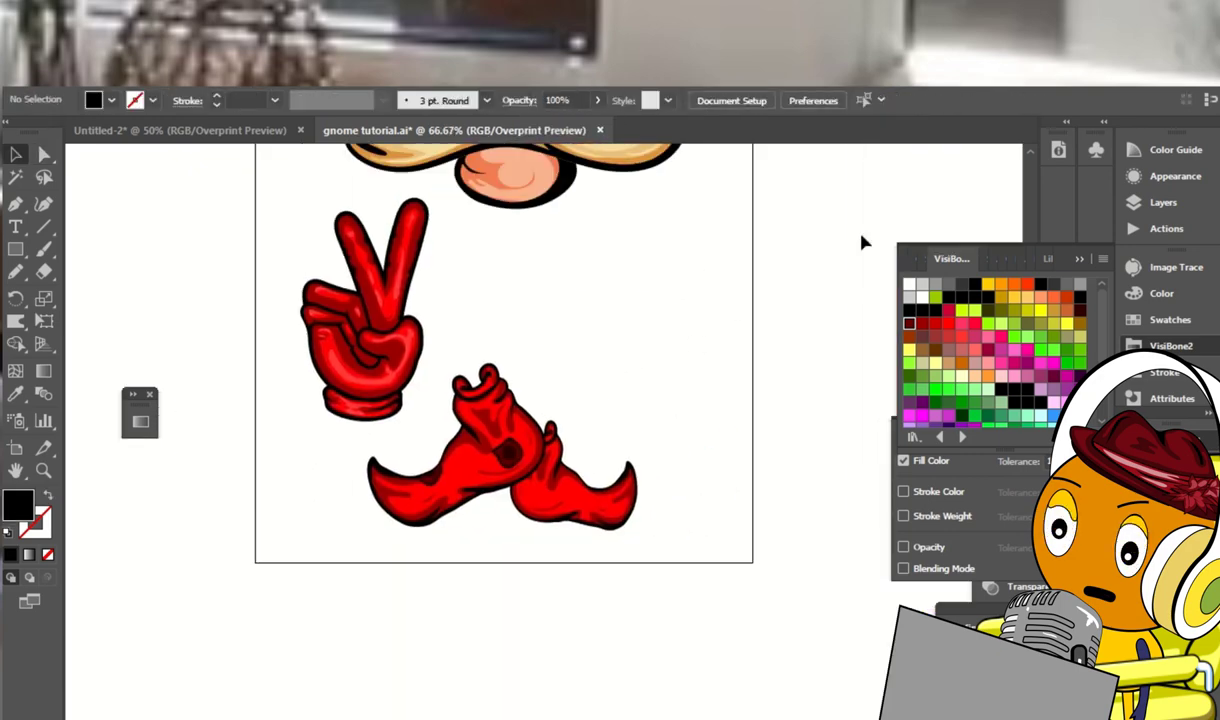
Copy a patch onto the hat's lower right part and paste it into a new layer of Untitled-2 with Layer 1 locked
scroll(643, 237, "up", 5)
left_click_drag(514, 687, 539, 259)
key("ctrl+Tab")
left_click(1163, 202)
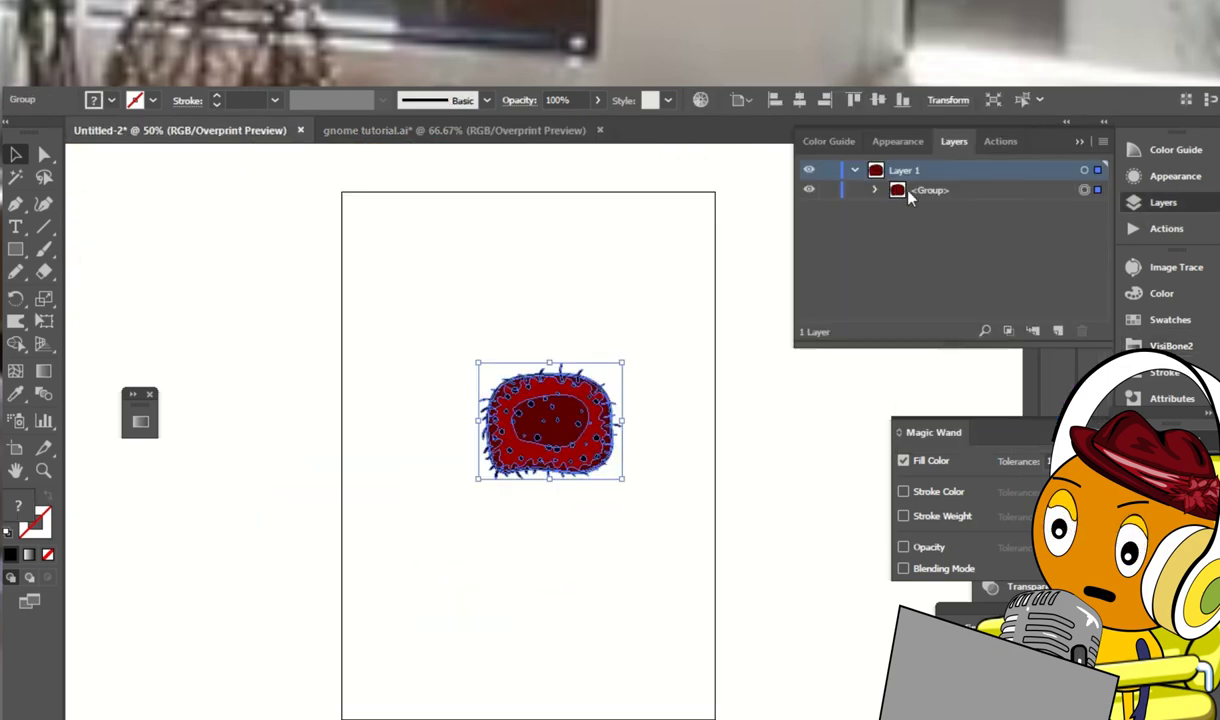
key("ctrl+shift+a")
left_click(1063, 335)
key("ctrl+f")
key("ctrl+shift+a")
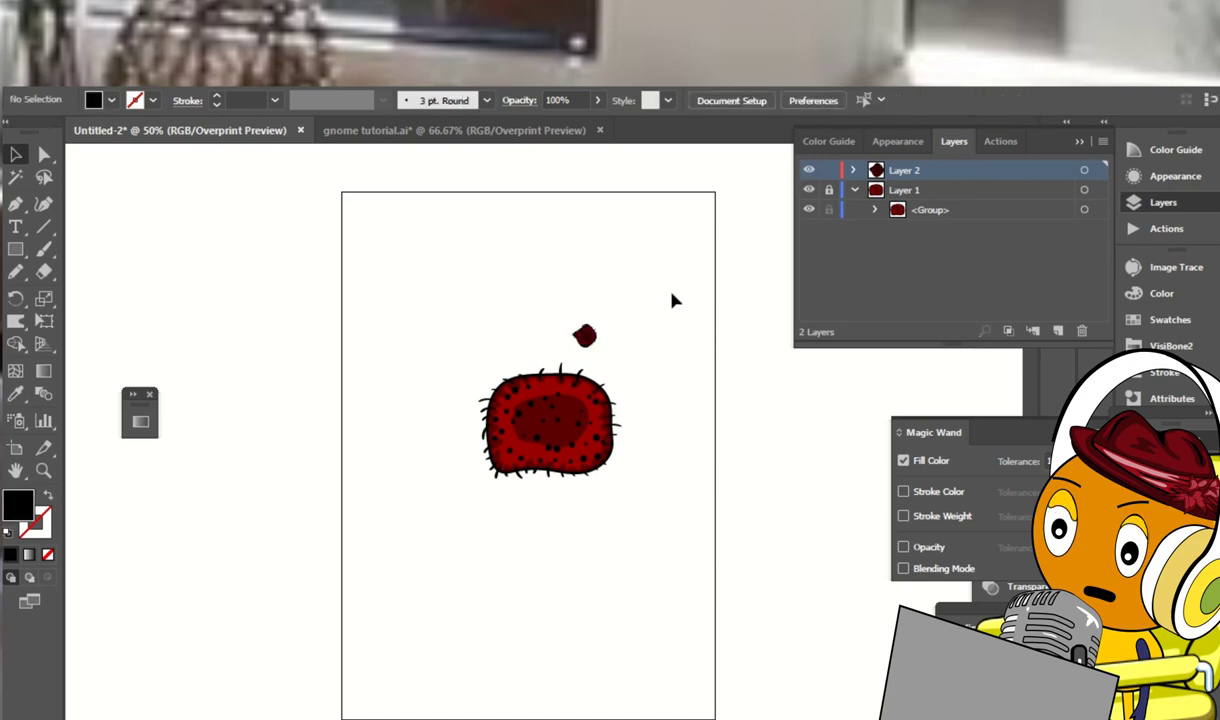
Try a dark green swatch as the fill for the small pasted patch's red areas
scroll(640, 300, "up", 3)
key("ctrl+equal")
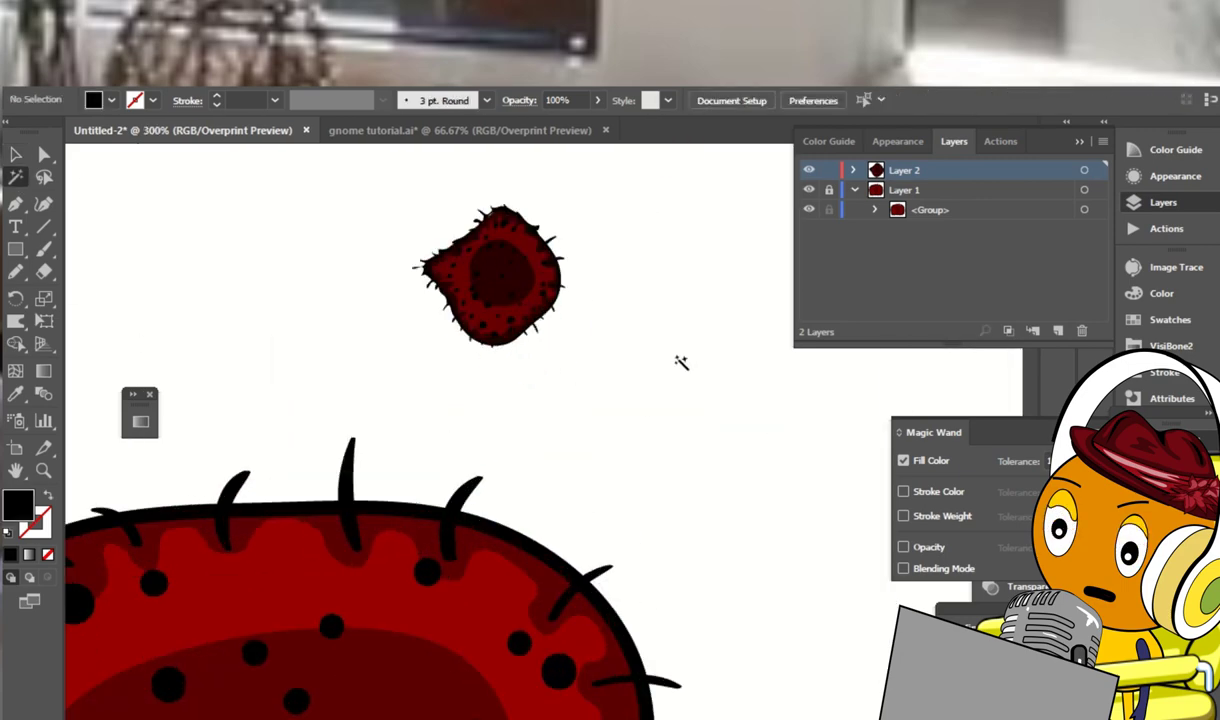
left_click(492, 270)
left_click(1160, 319)
left_click(988, 330)
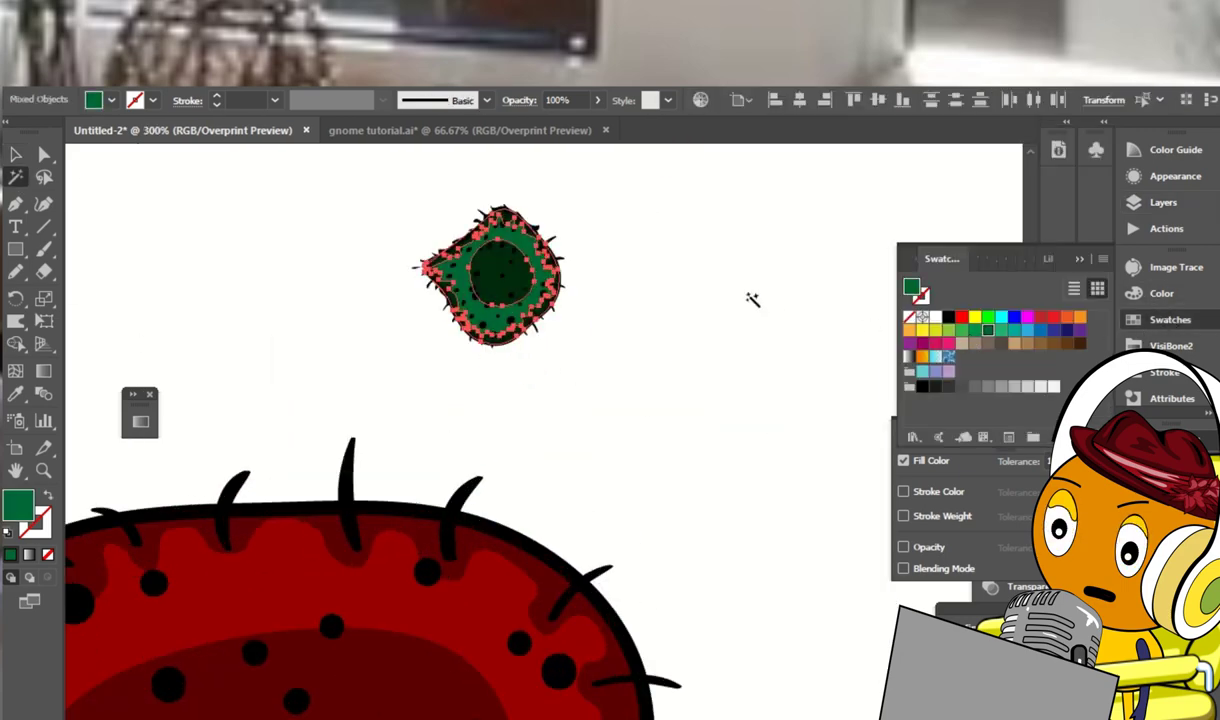
Try several red VisiBone2 swatches as fills for the small patch's coloured areas
key("ctrl+shift+a")
left_click(492, 270)
left_click(1170, 345)
left_click(922, 323)
left_click(935, 323)
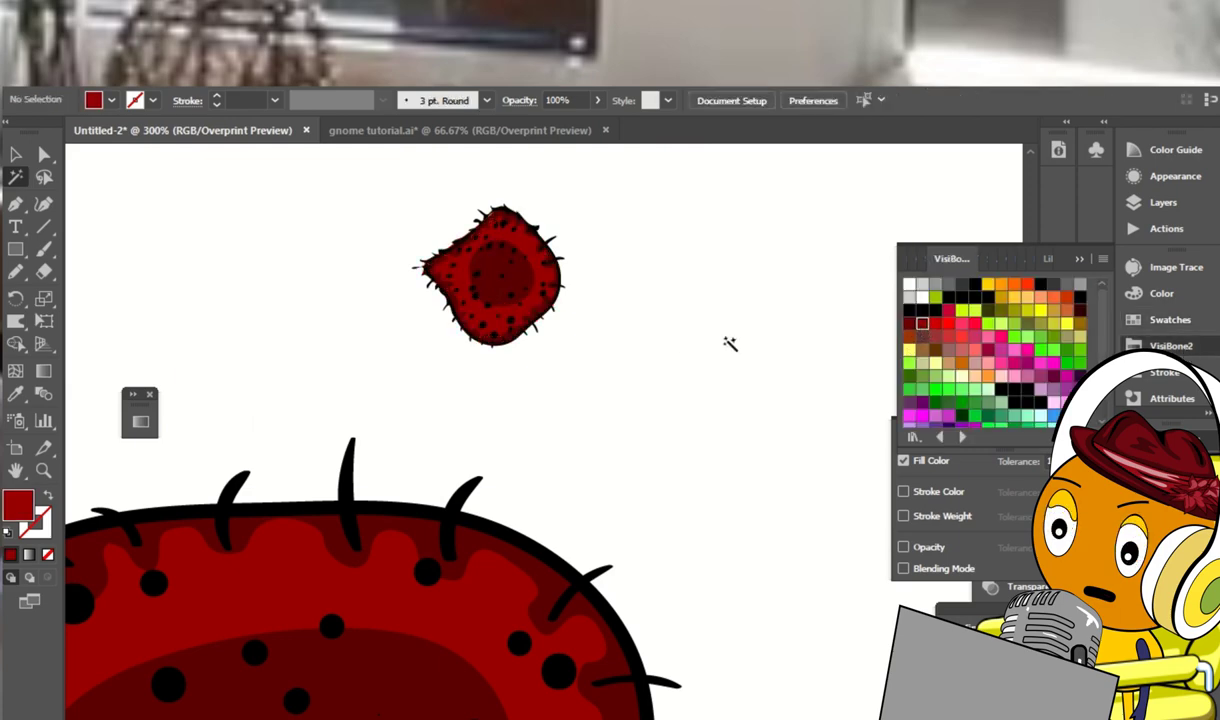
left_click(961, 323)
left_click(948, 323)
key("a")
key("ctrl+shift+a")
left_click(545, 272)
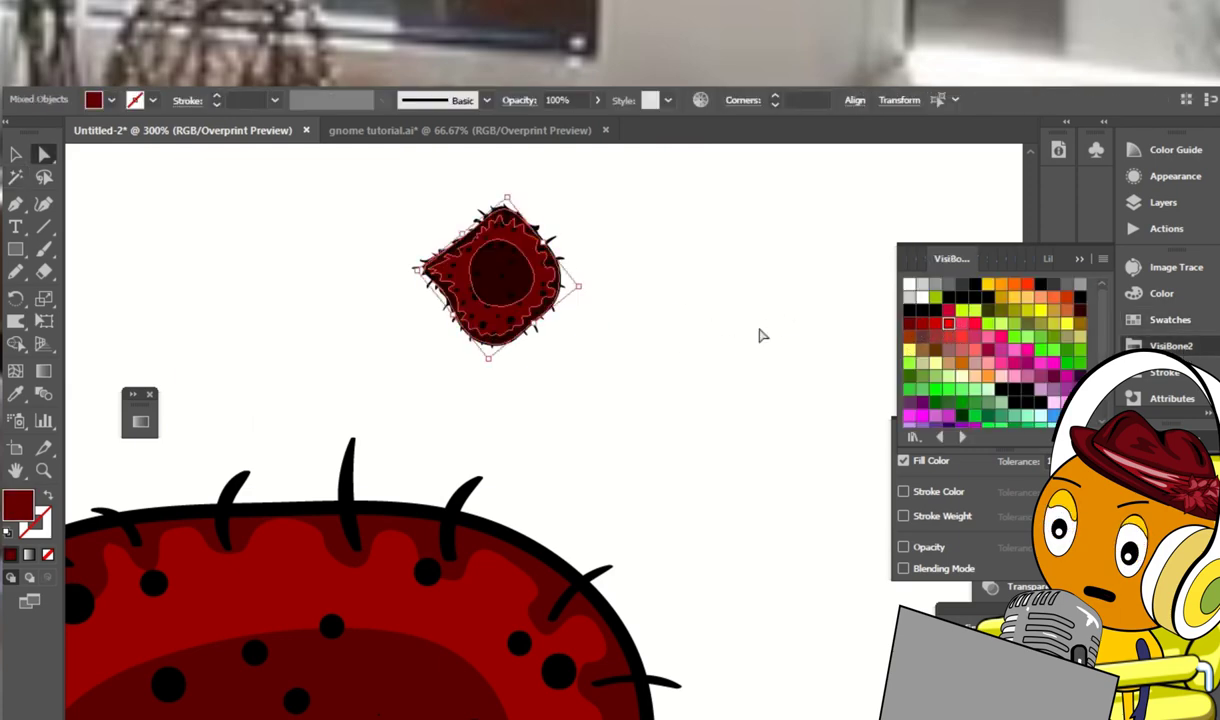
Undo the trial recolouring and fill the small patch's ring with a brown VisiBone2 swatch around a darker centre
left_click(961, 362)
key("ctrl+shift+a")
key("ctrl+z")
key("ctrl+z")
key("ctrl+z")
key("ctrl+z")
key("ctrl+z")
key("ctrl+z")
key("ctrl+z")
key("ctrl+z")
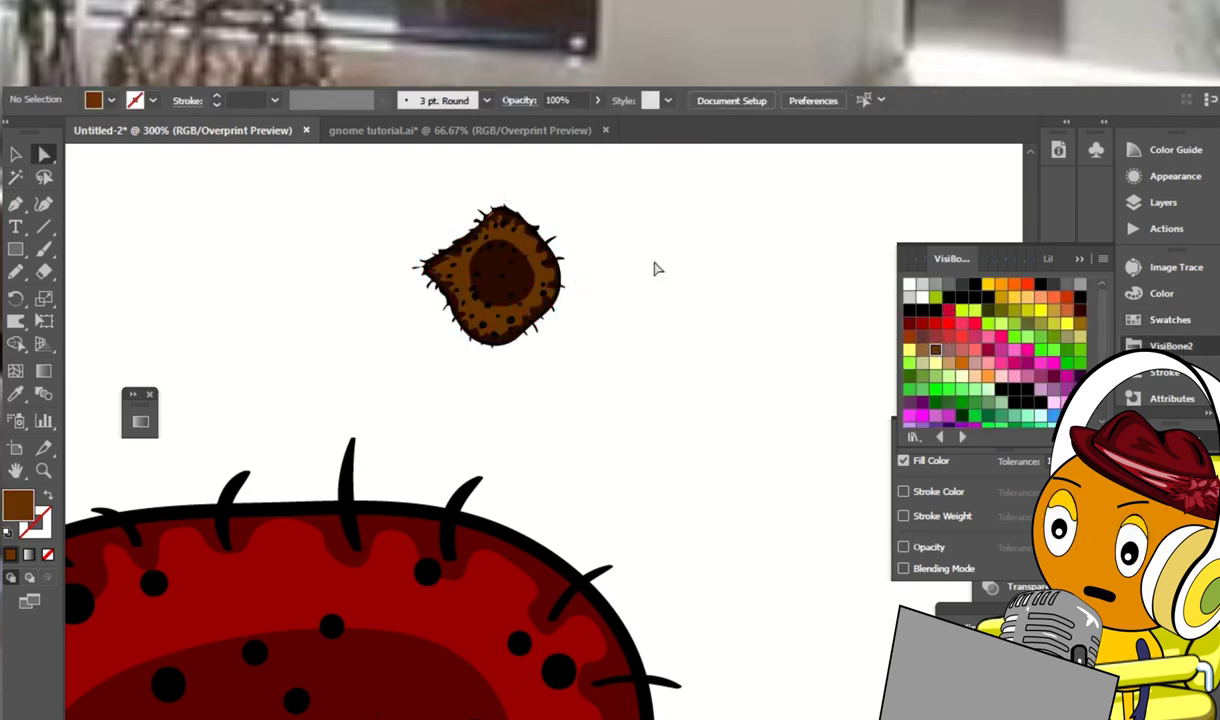
Return to the gnome tutorial document, place the brown patch on the hat's lower right, and duplicate it onto the cream brim
key("ctrl+Tab")
key("ctrl+shift+a")
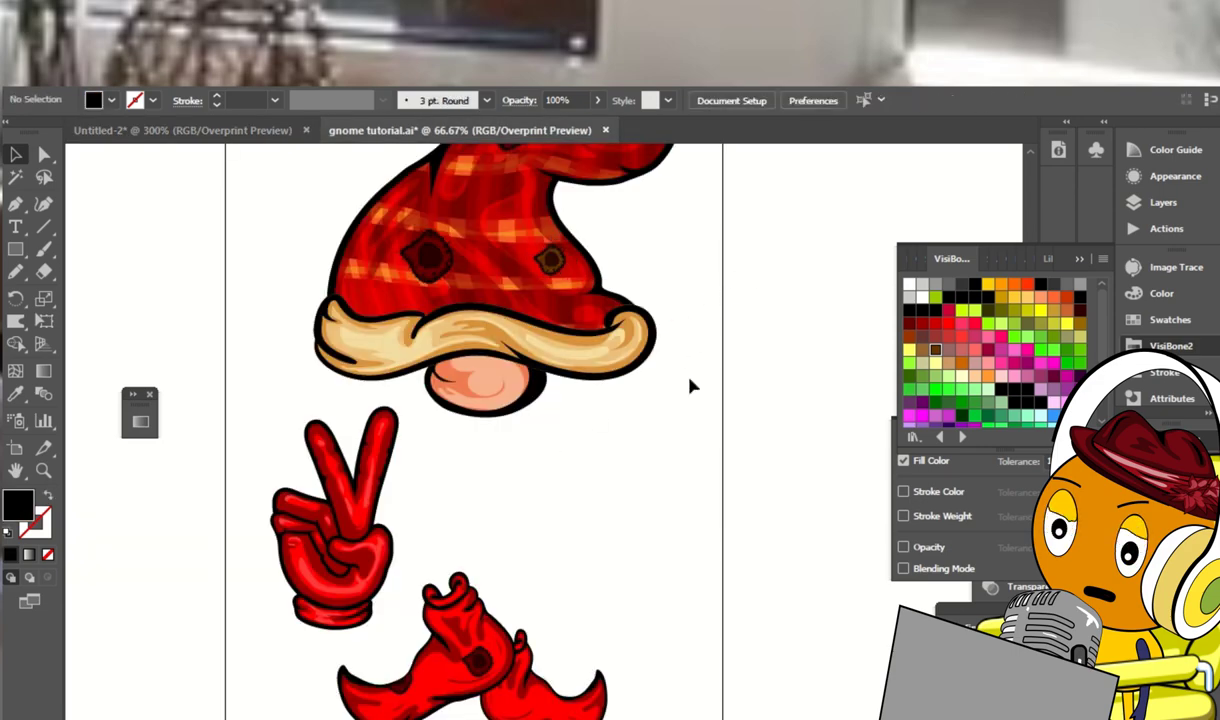
scroll(689, 385, "down", 1)
left_click_drag(545, 207, 591, 300)
key("ctrl+shift+a")
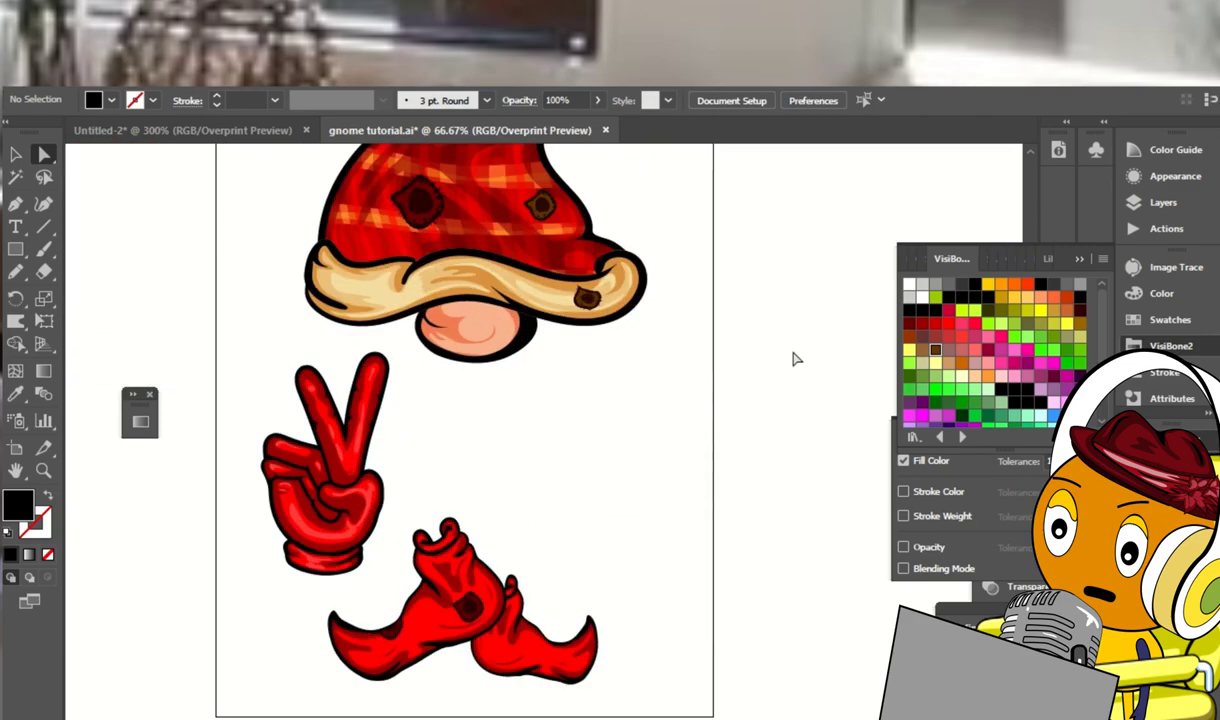
Select the hat's dark red shading compound path in Layer 8, duplicate it, and lock the group, clip group and base path around it
scroll(795, 357, "up", 1)
left_click(1155, 203)
key("ctrl+=")
key("ctrl+=")
key("ctrl+=")
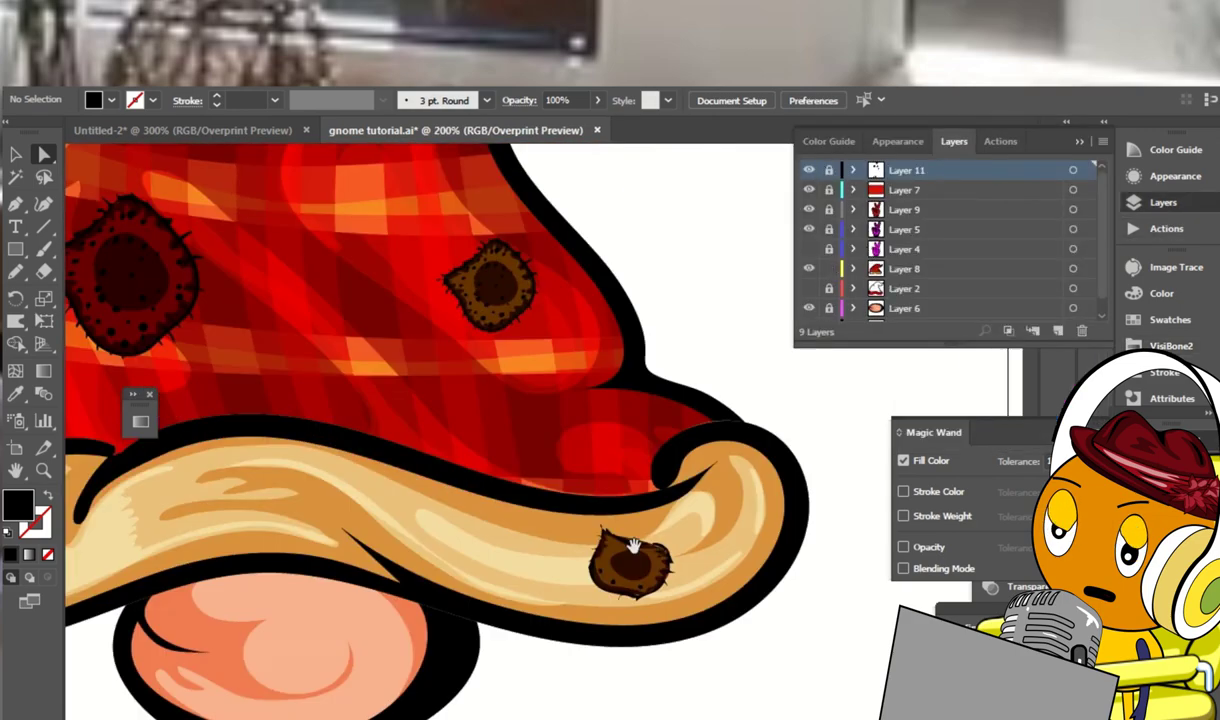
scroll(566, 395, "up", 3)
scroll(1050, 258, "down", 5)
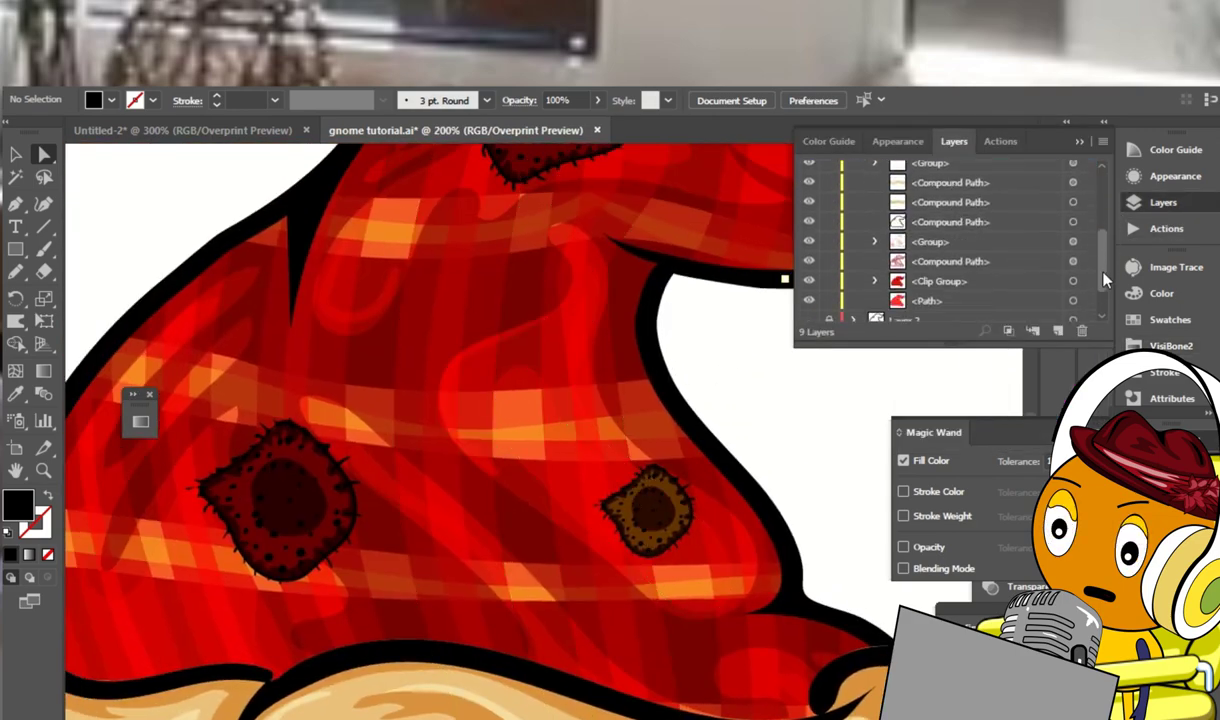
key("ctrl+a")
scroll(605, 377, "up", 1)
left_click(605, 377)
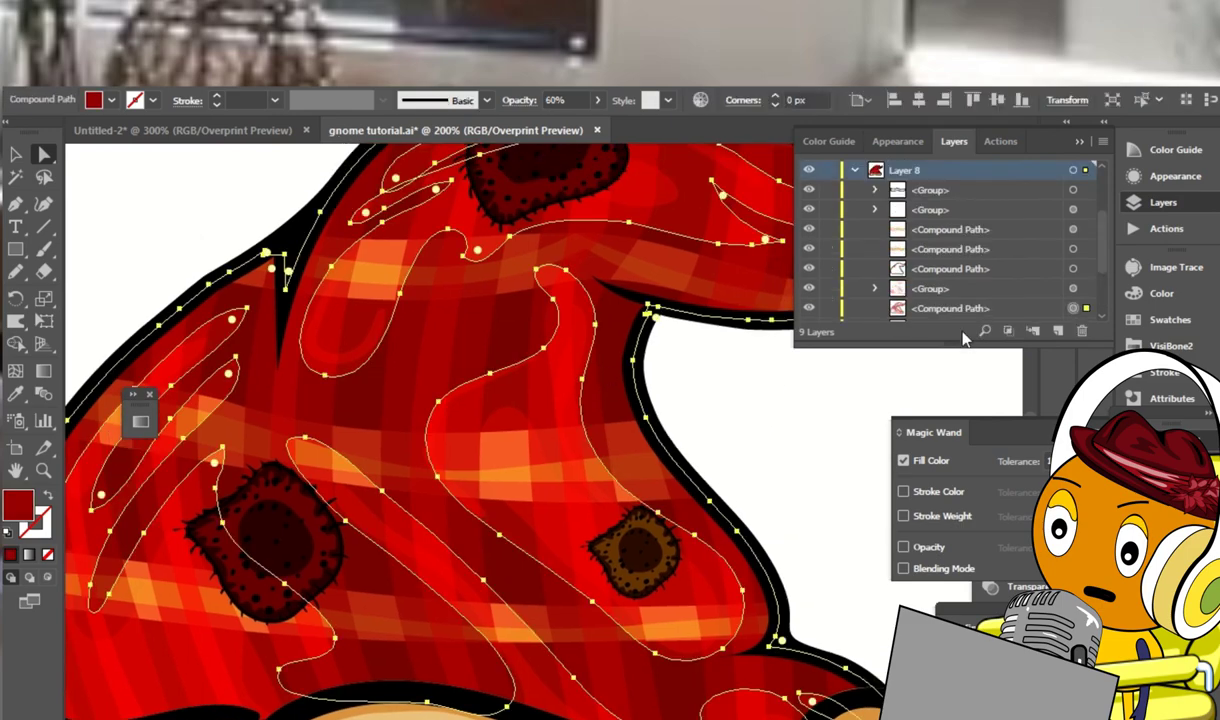
key("ctrl+minus")
key("ctrl+minus")
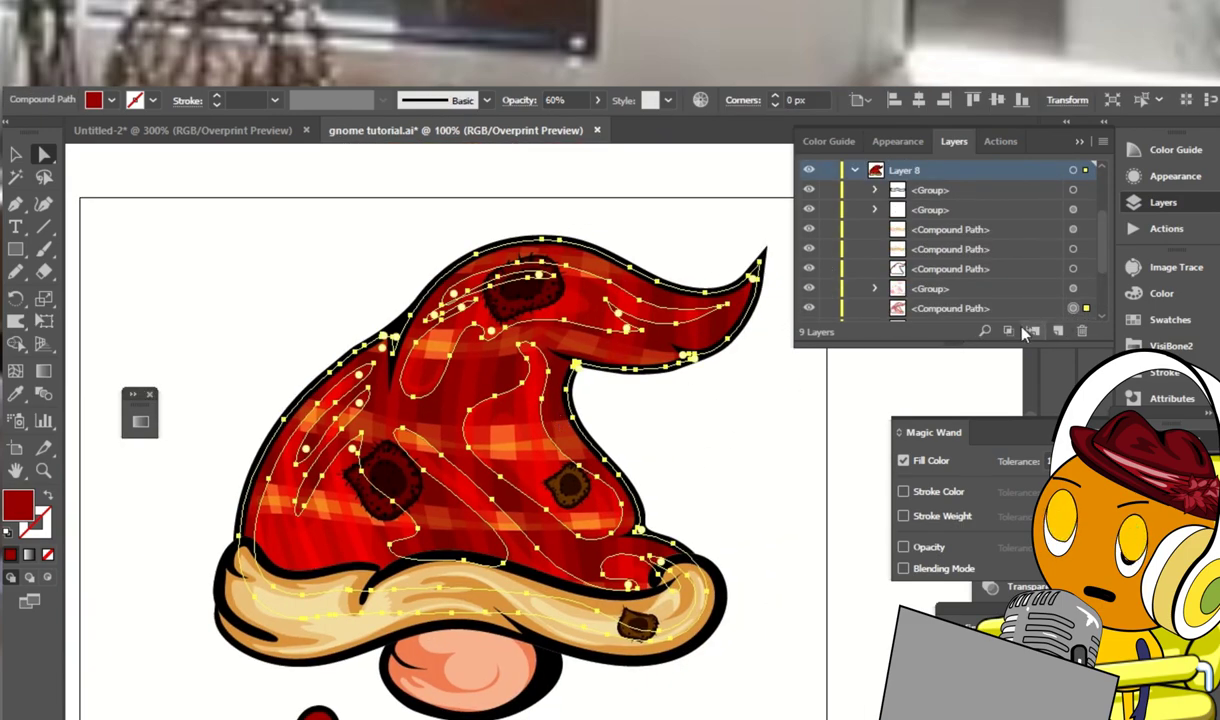
scroll(1100, 228, "down", 3)
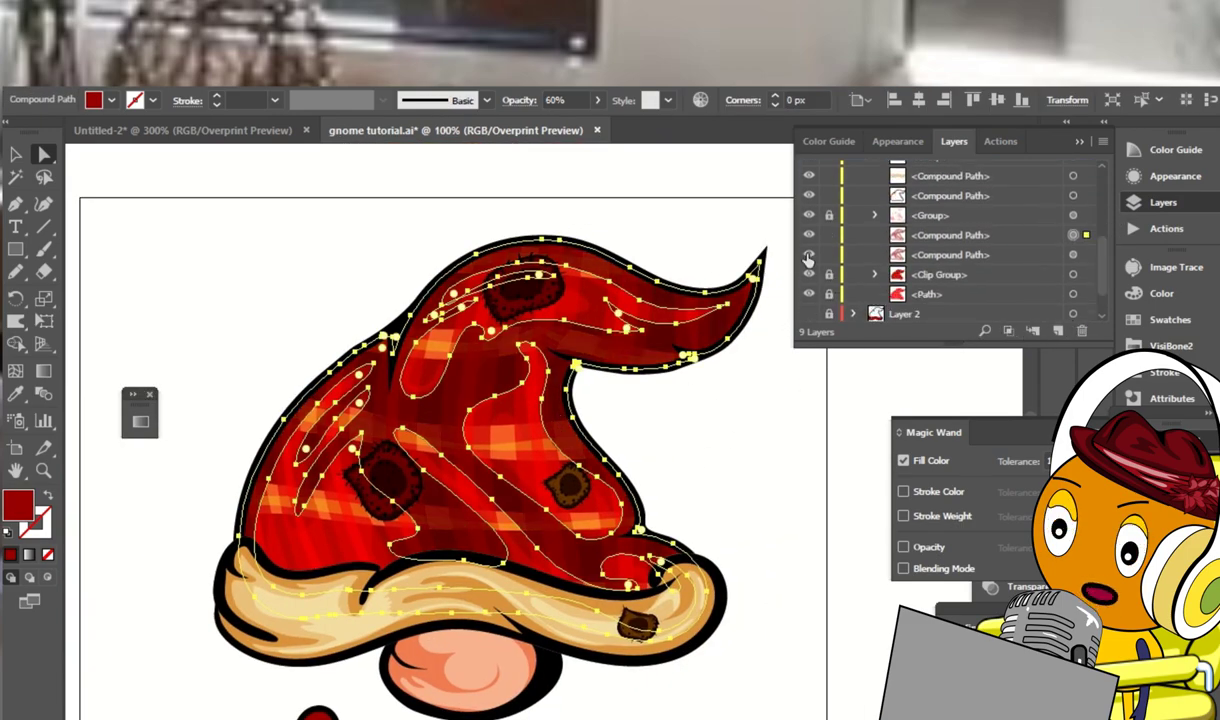
Hide the other shading path and make the selected one solid, with 100% opacity and no blending with the plaid
key("v")
left_click(597, 100)
left_click_drag(567, 124, 600, 125)
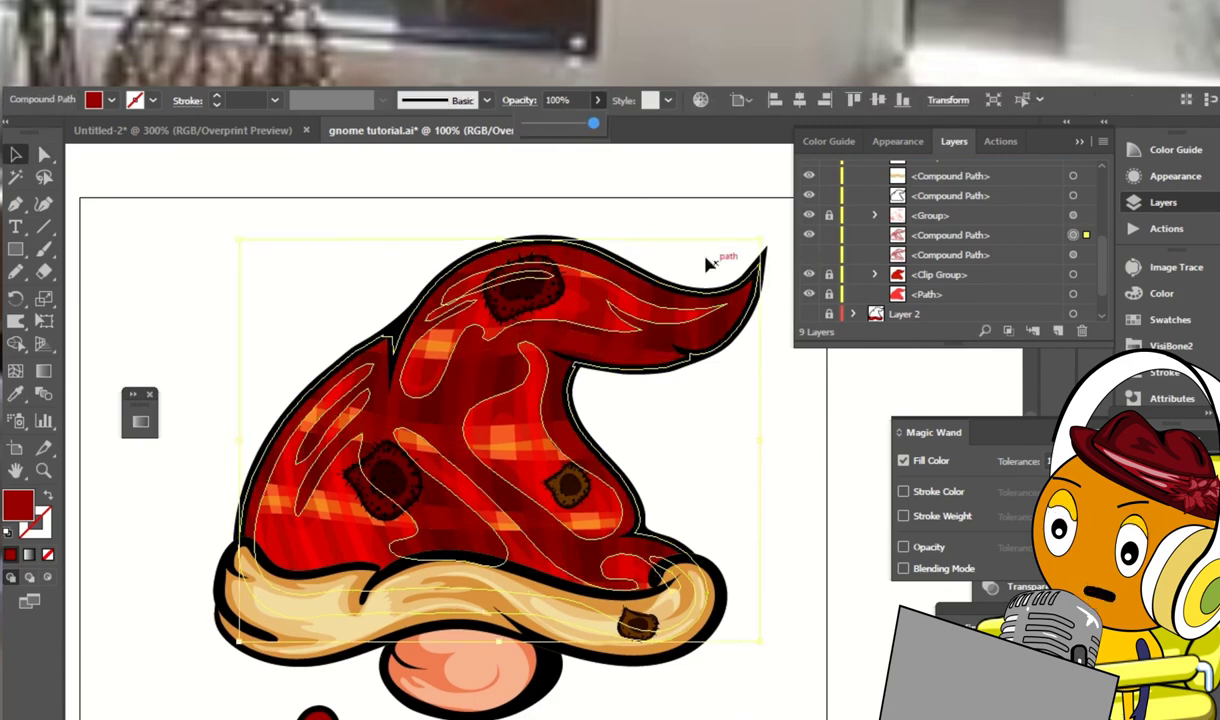
left_click(519, 100)
left_click(360, 125)
left_click(720, 397)
Fill the selected shading path with white and swap fill and stroke so it becomes a white outline
left_click(1170, 319)
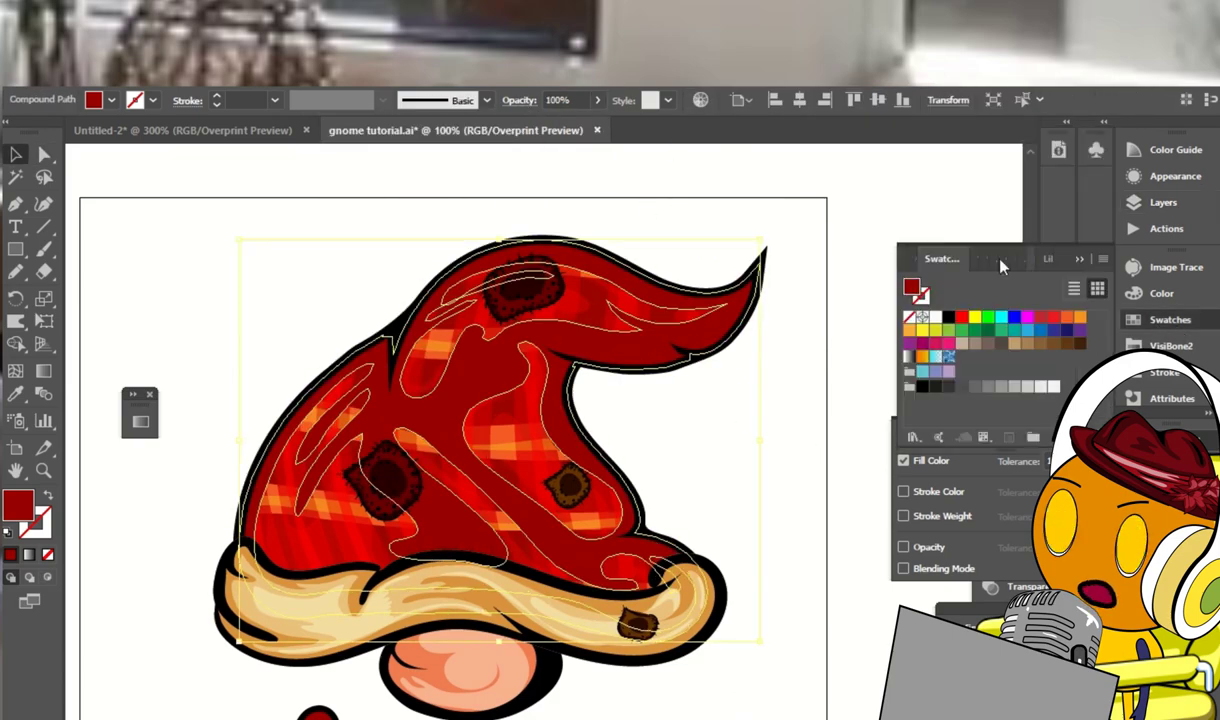
left_click(936, 317)
left_click(848, 387)
left_click(617, 371)
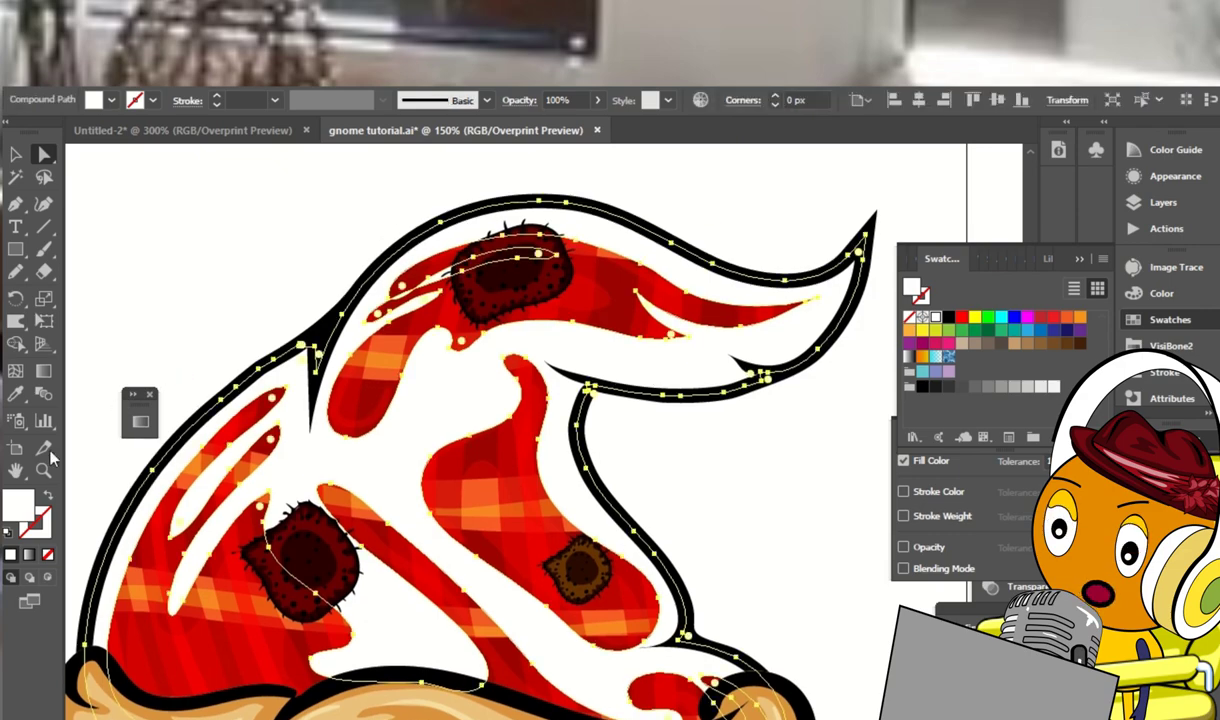
left_click(47, 494)
left_click(805, 228)
Set the white shading outline's stroke weight to 3 pt
scroll(610, 321, "down", 2)
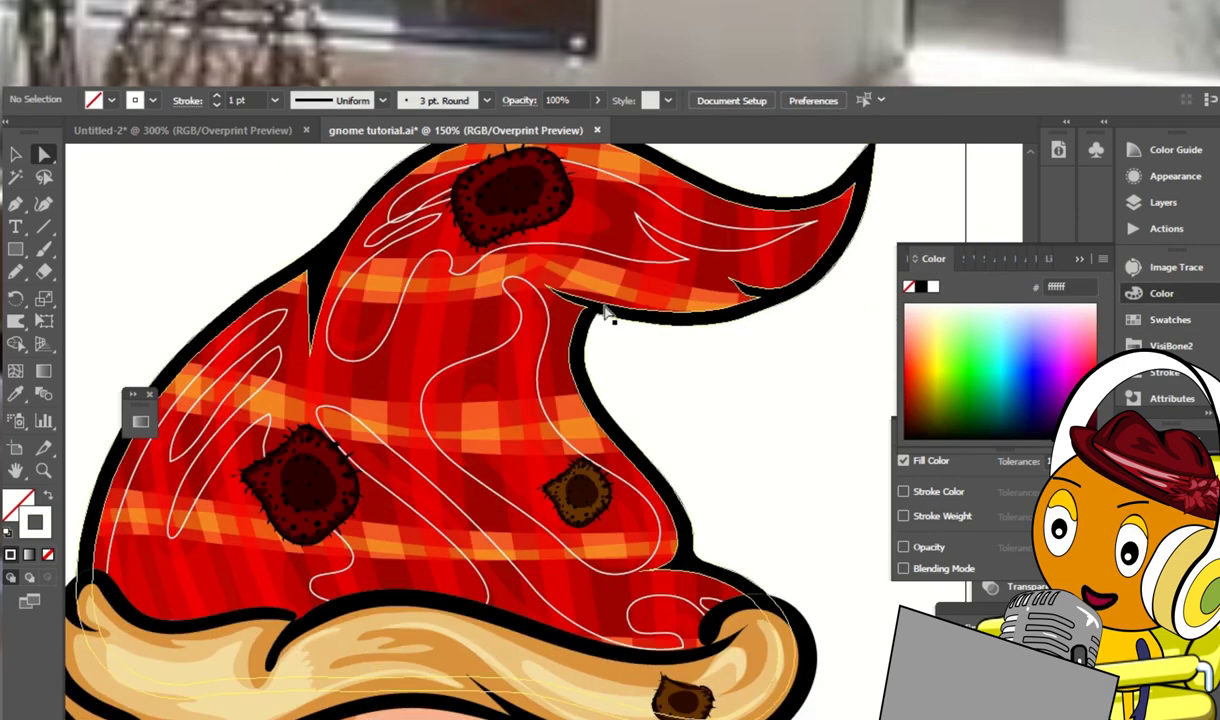
left_click(498, 381)
left_click(276, 100)
left_click(285, 222)
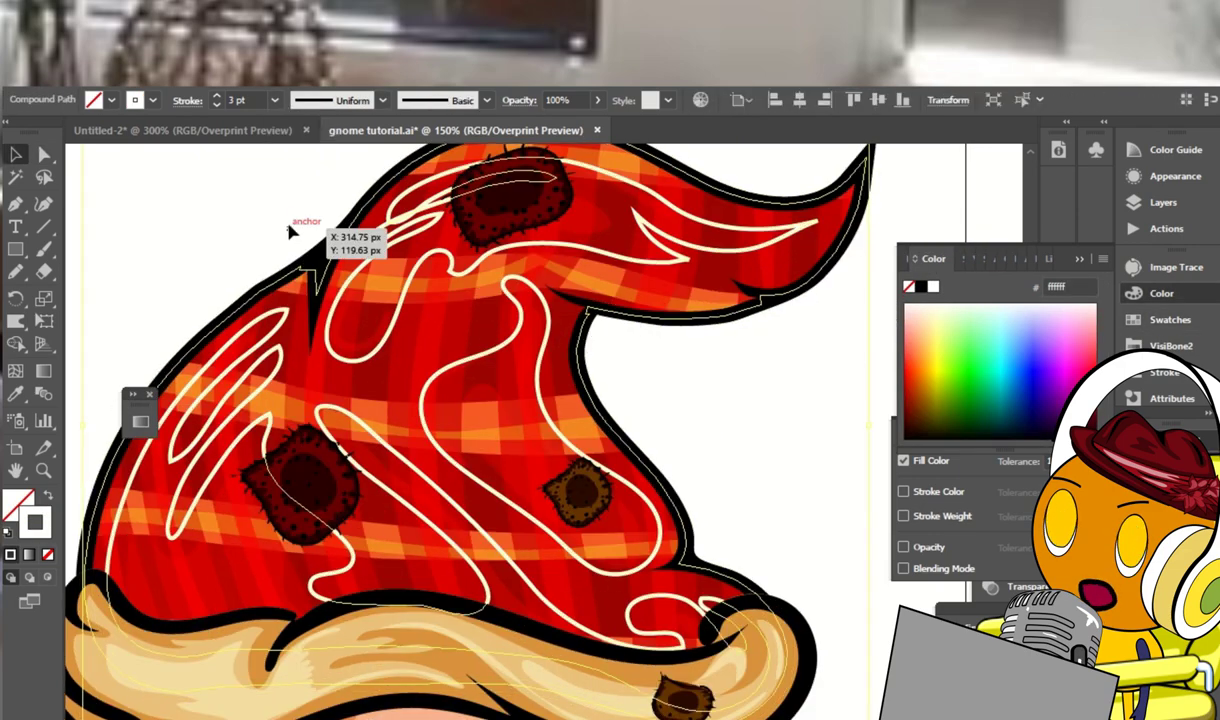
Cut the white outline with the Scissors tool where it passes the patch on the hat's upper bend
scroll(500, 420, "up", 2)
left_click(44, 272)
left_click(96, 300)
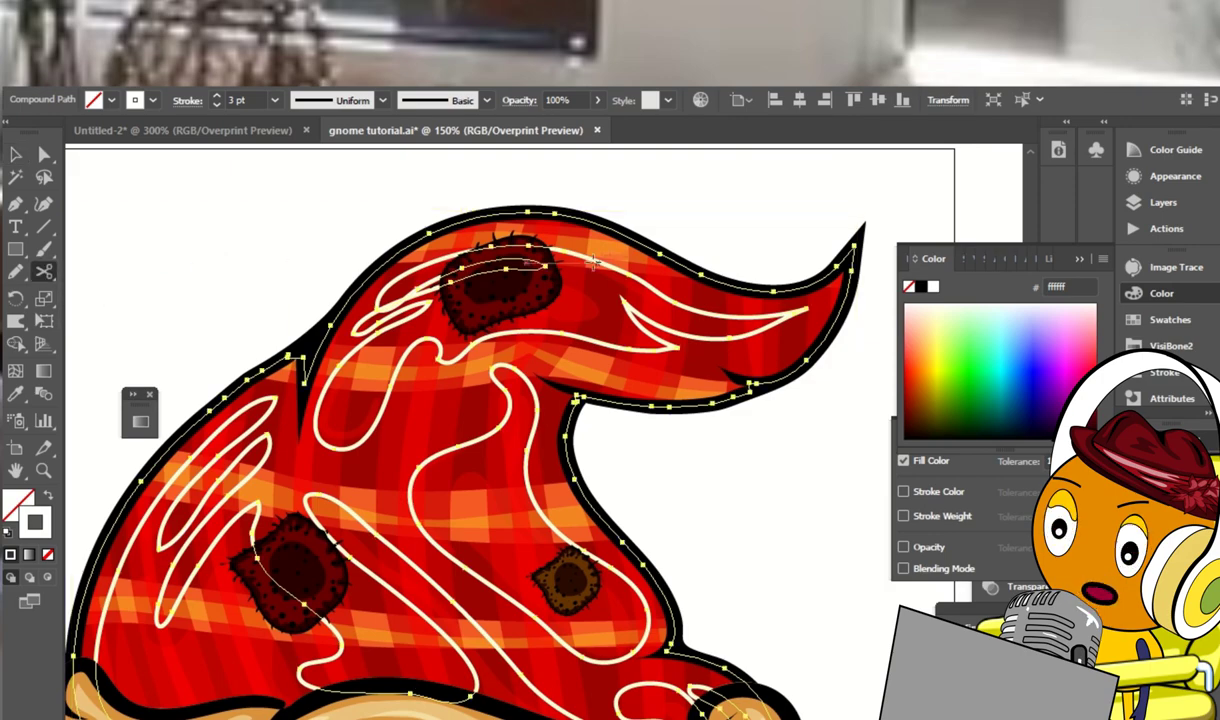
left_click(525, 252)
key("ctrl+equal")
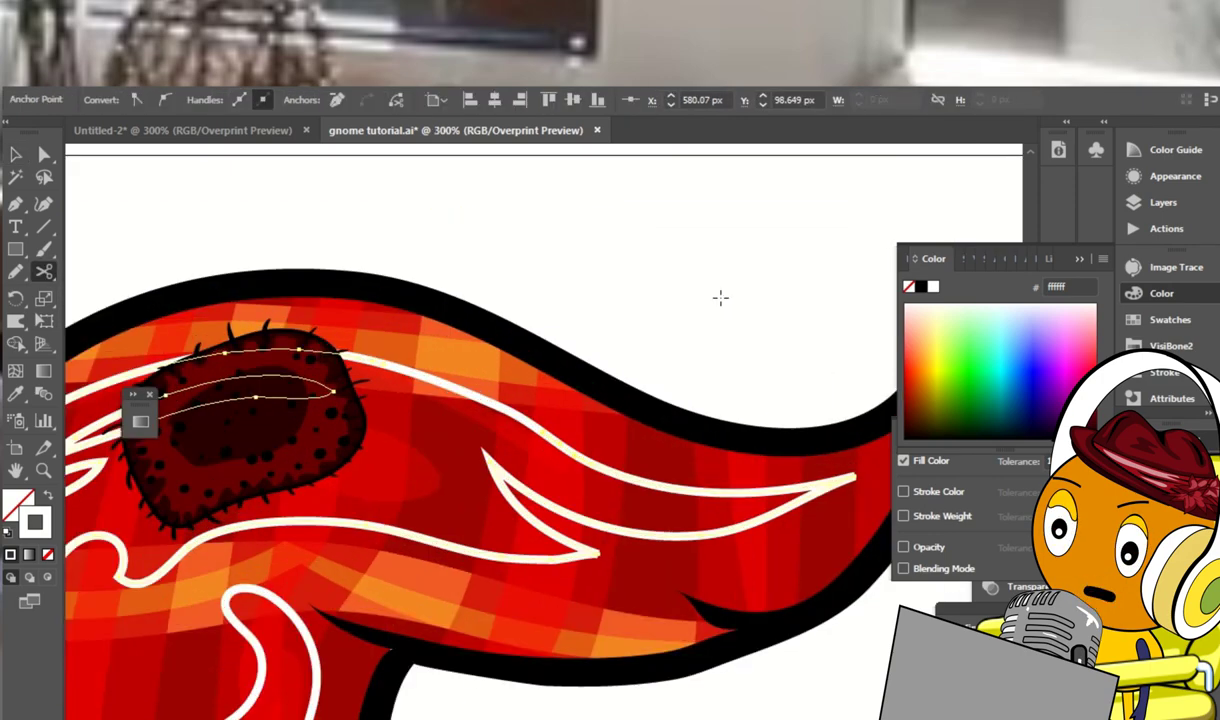
scroll(719, 294, "down", 1)
Cut the white outline at several points on its upper and lower strands along the hat's tip using the Scissors tool
left_click(570, 405)
key("Return")
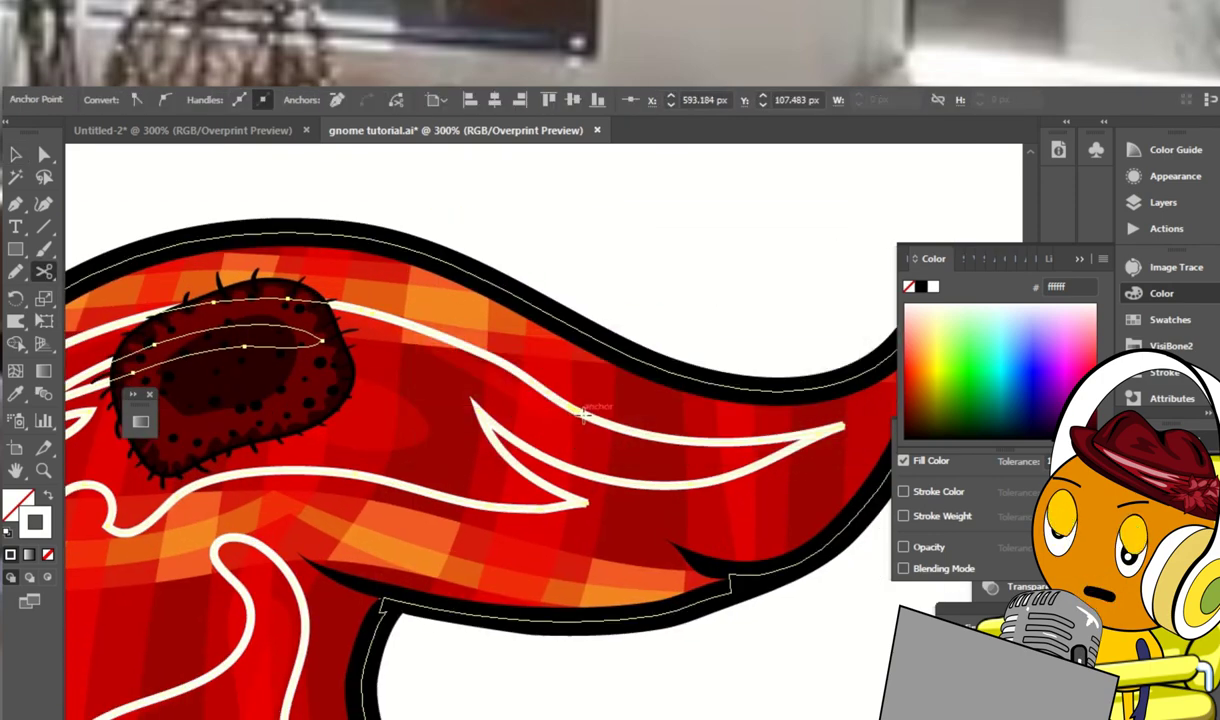
left_click(681, 437)
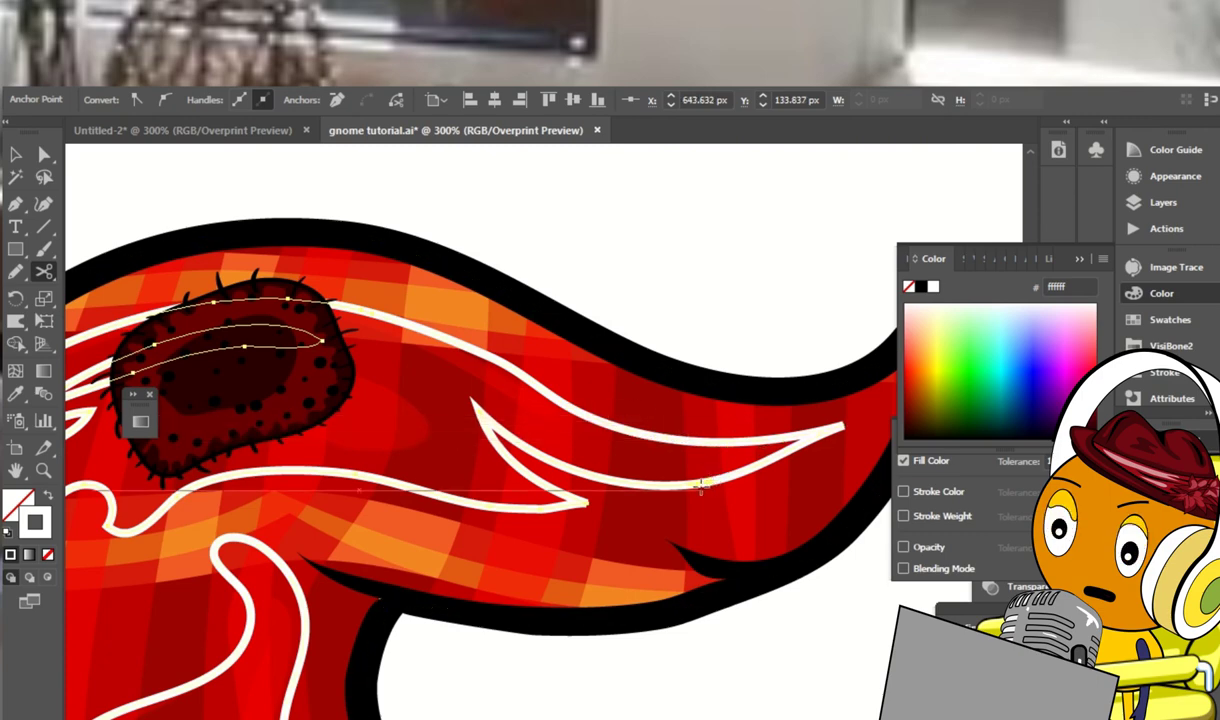
left_click(733, 487)
key("Return")
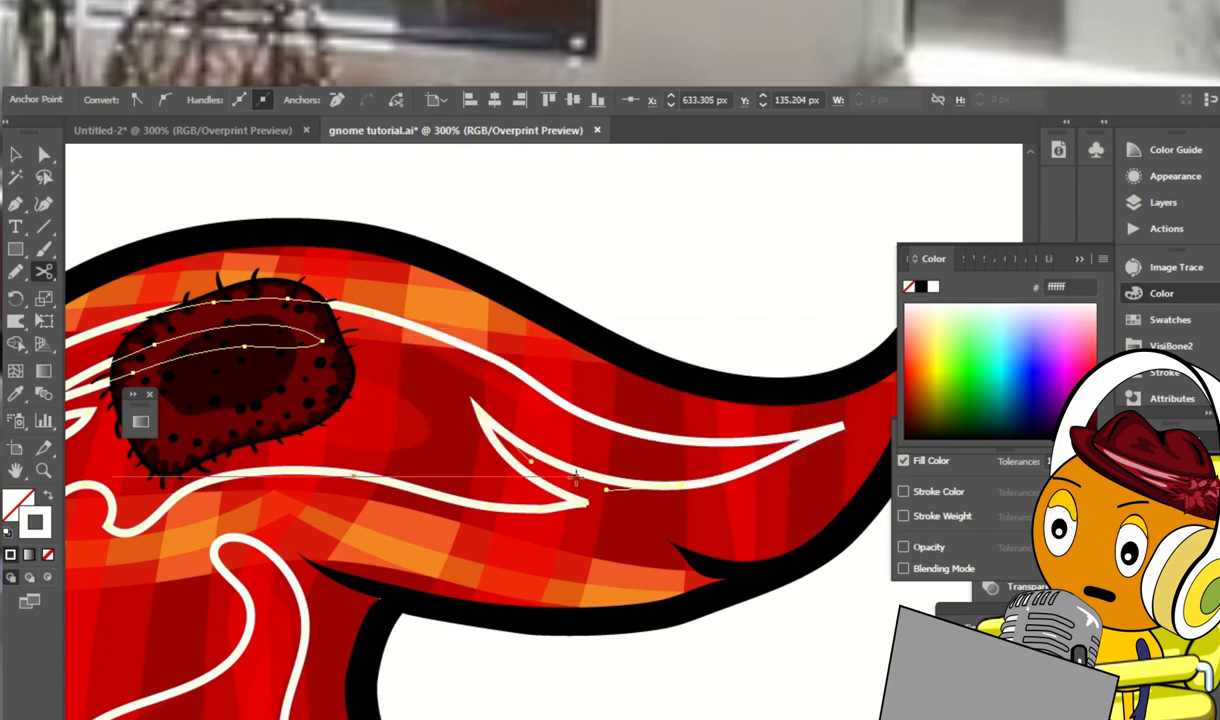
scroll(595, 457, "down", 1)
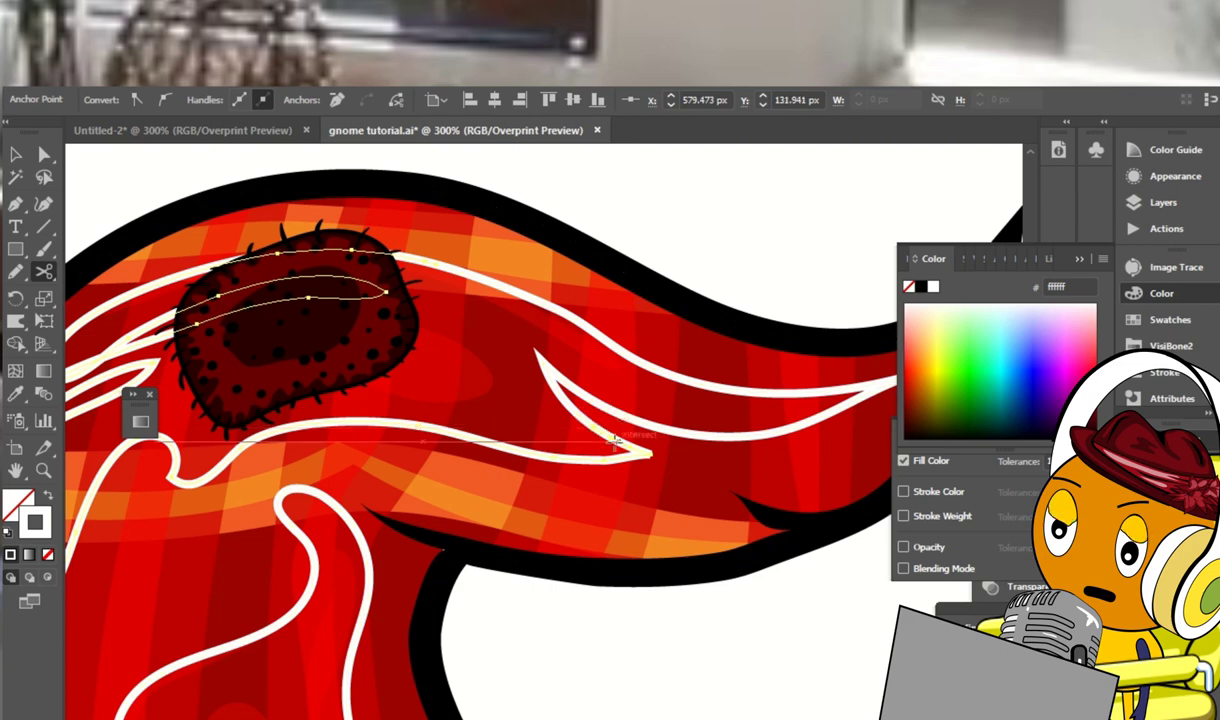
scroll(648, 425, "down", 1)
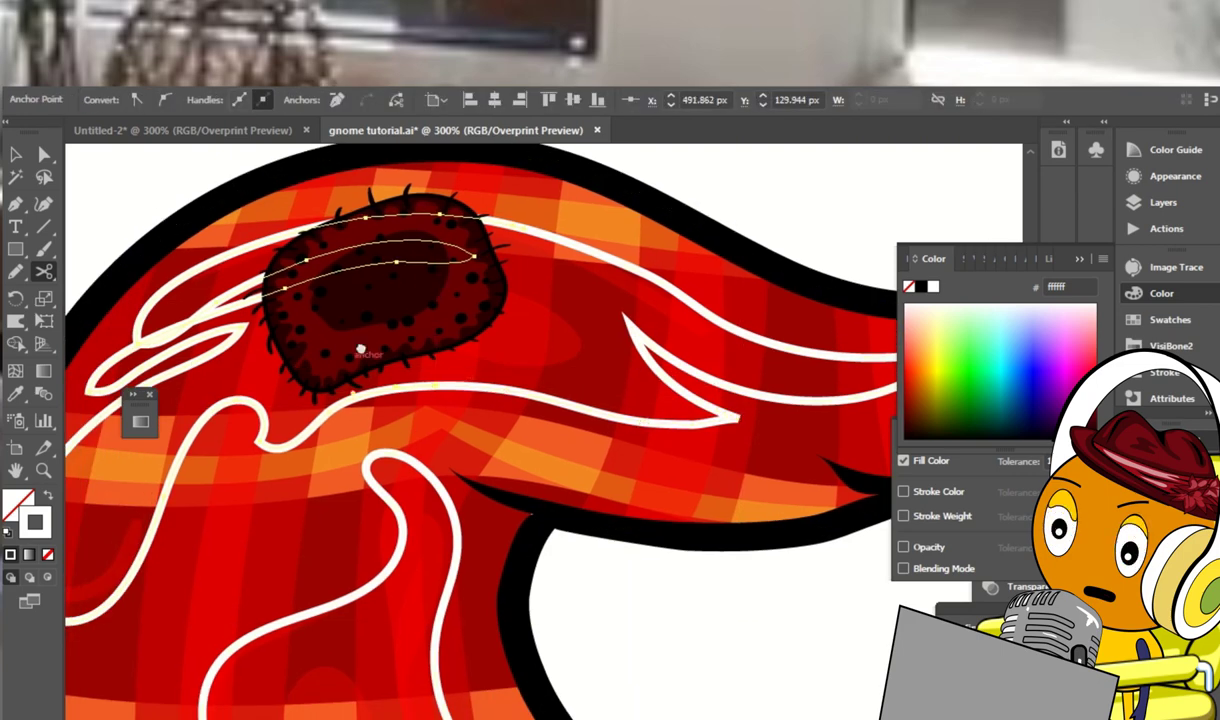
Cut the white outline beneath the upper patch and at the bottom of the rounded loop below it
scroll(425, 398, "down", 1)
left_click(421, 341)
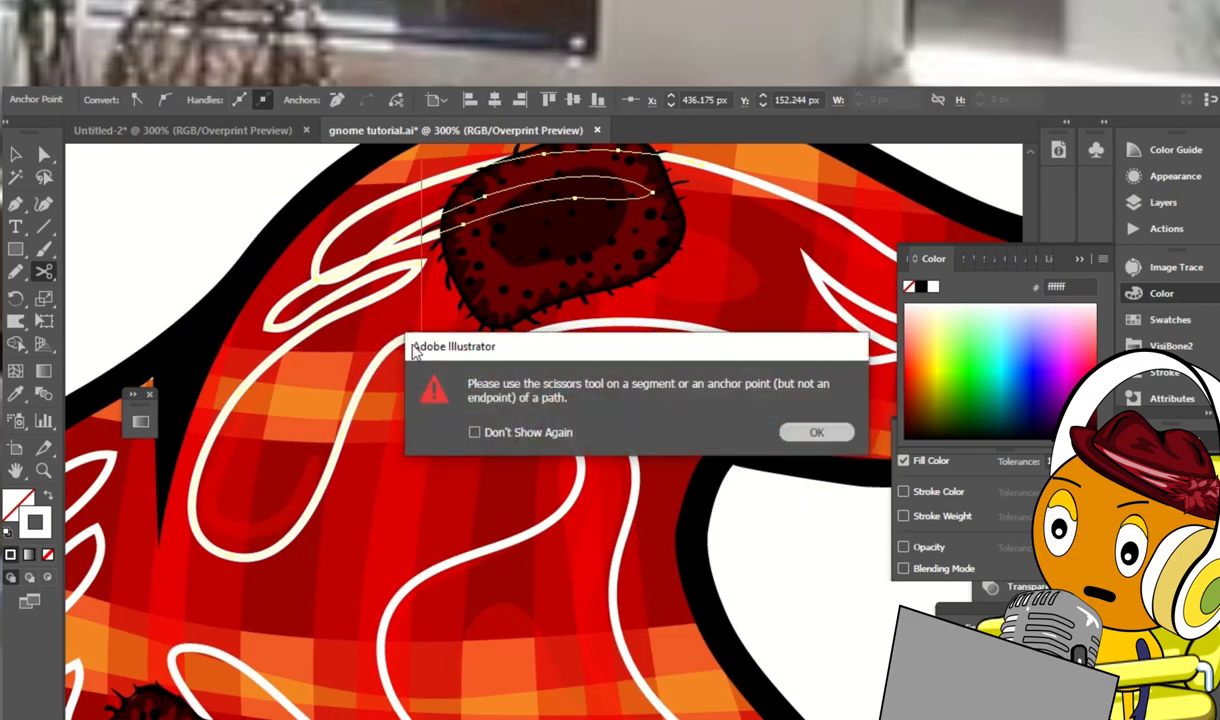
key("Return")
left_click(283, 543)
key("Return")
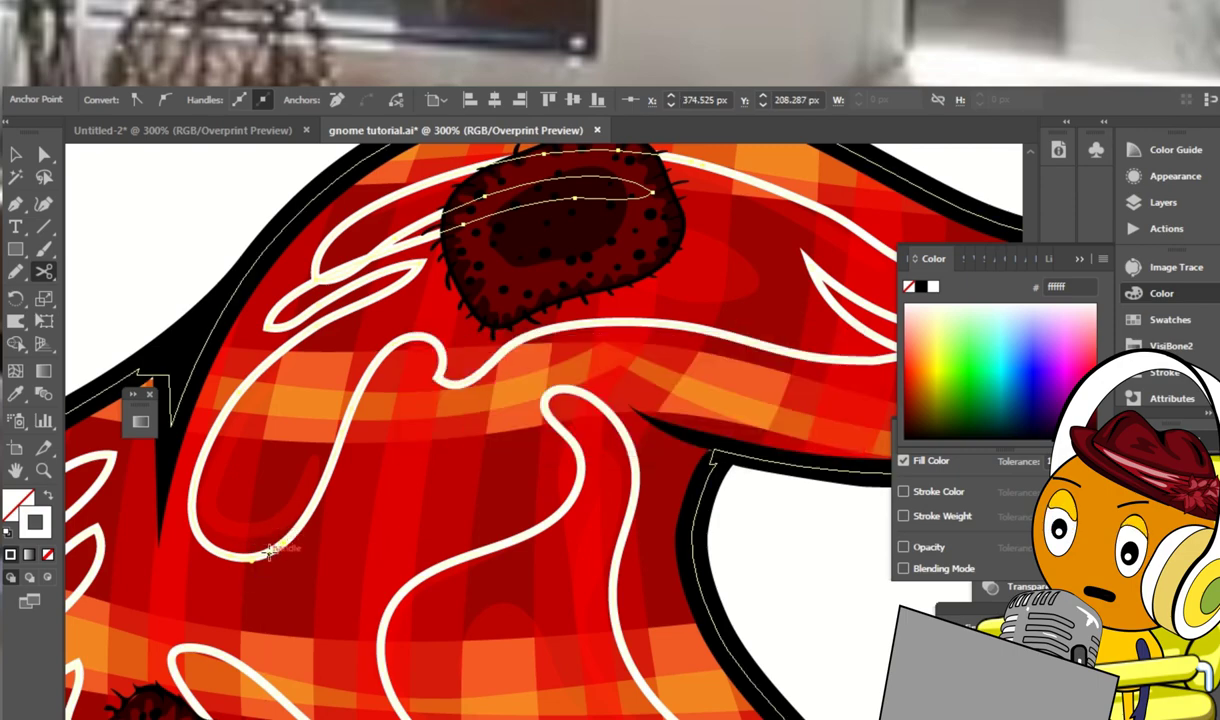
left_click(267, 553)
key("Return")
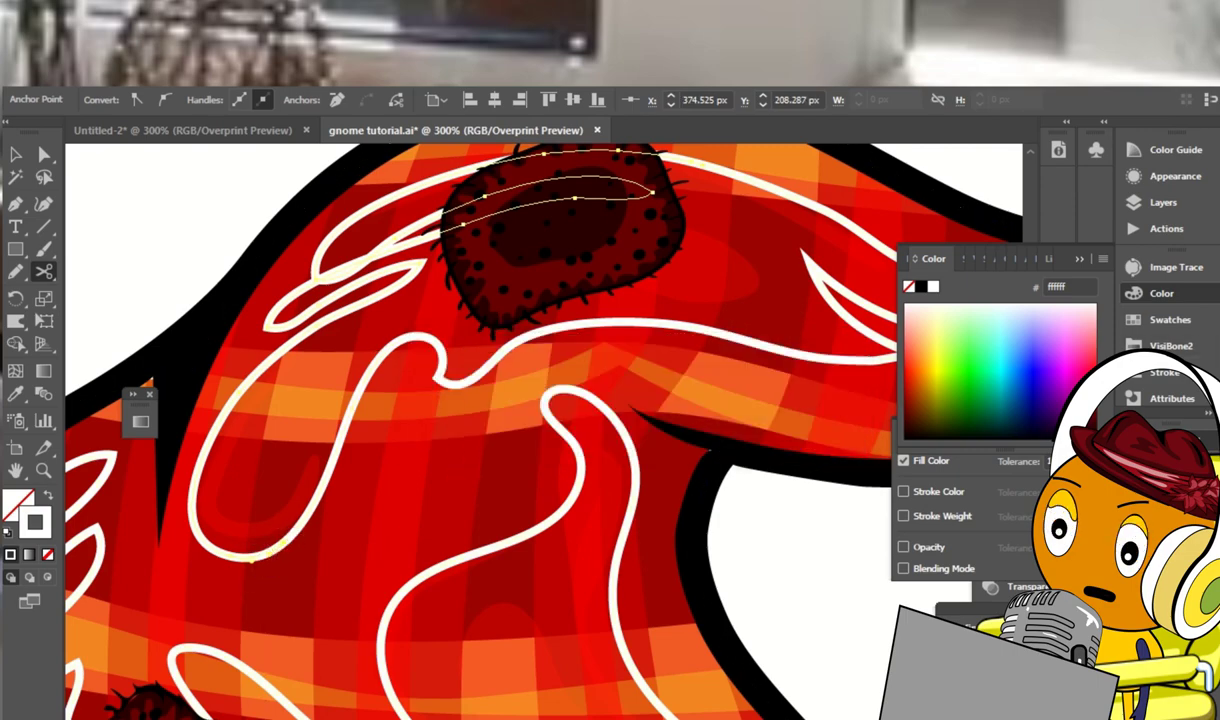
Split the bottom curve of the rounded loop into several short pieces with closely spaced scissor cuts
key("ctrl+equal")
key("ctrl+equal")
scroll(545, 430, "down", 3)
scroll(452, 417, "up", 3)
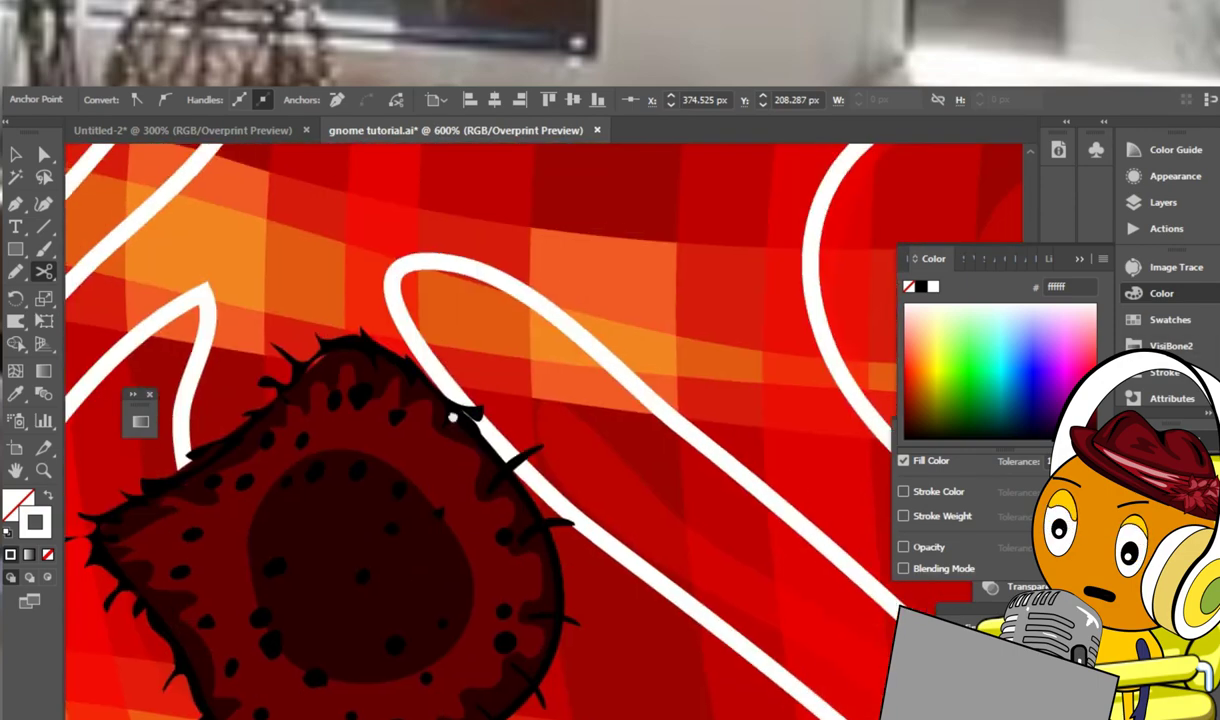
scroll(452, 417, "up", 5)
scroll(373, 591, "right", 5)
key("ctrl+minus")
key("ctrl+minus")
key("ctrl+equal")
key("ctrl+equal")
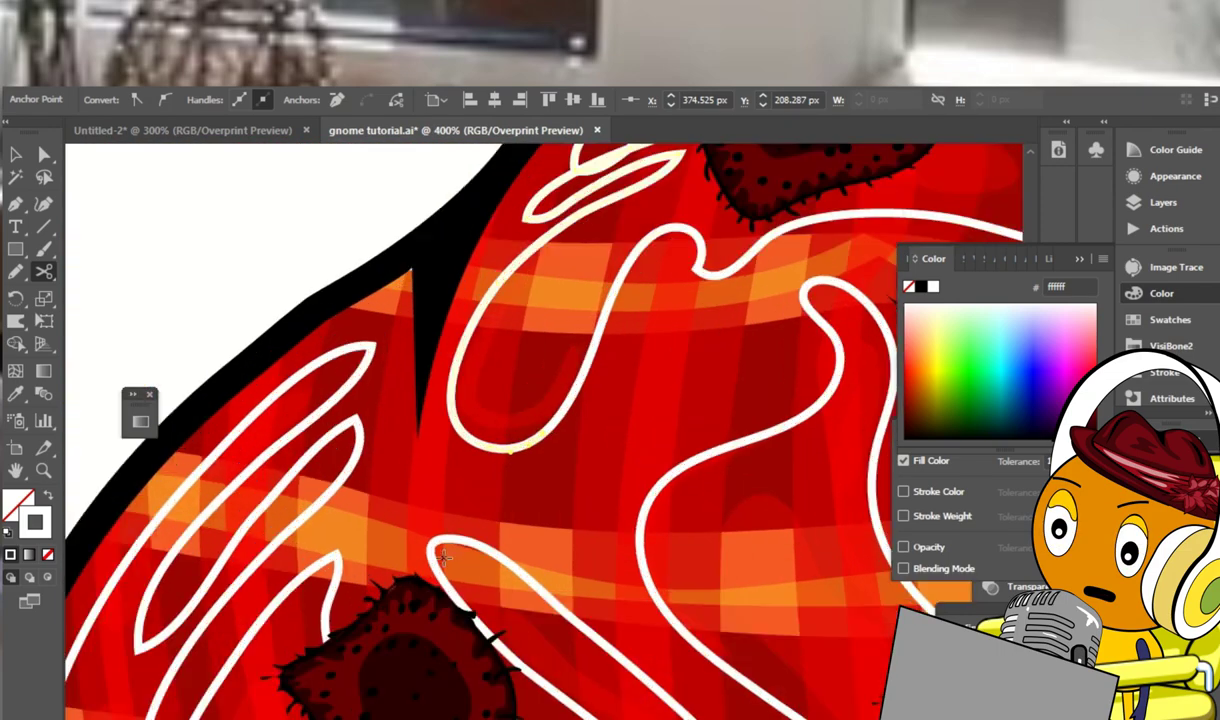
key("ctrl+equal")
key("ctrl+equal")
left_click(572, 354)
key("Return")
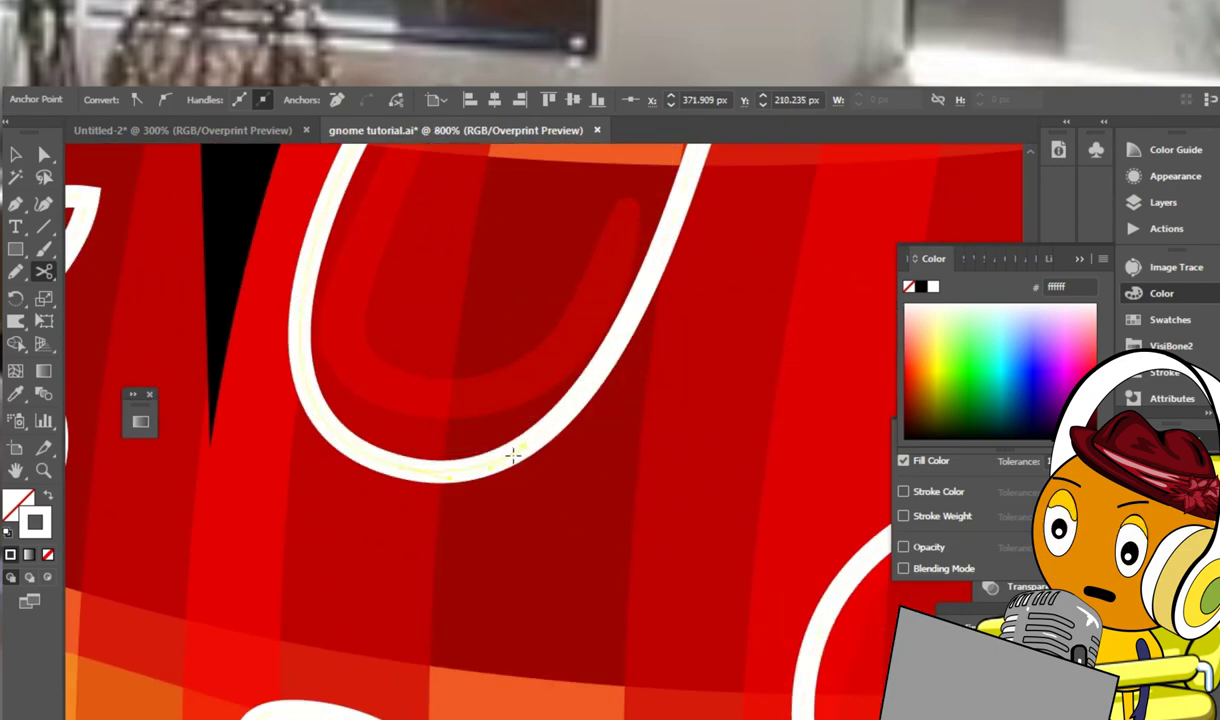
left_click(504, 455)
key("Return")
left_click(479, 468)
key("Return")
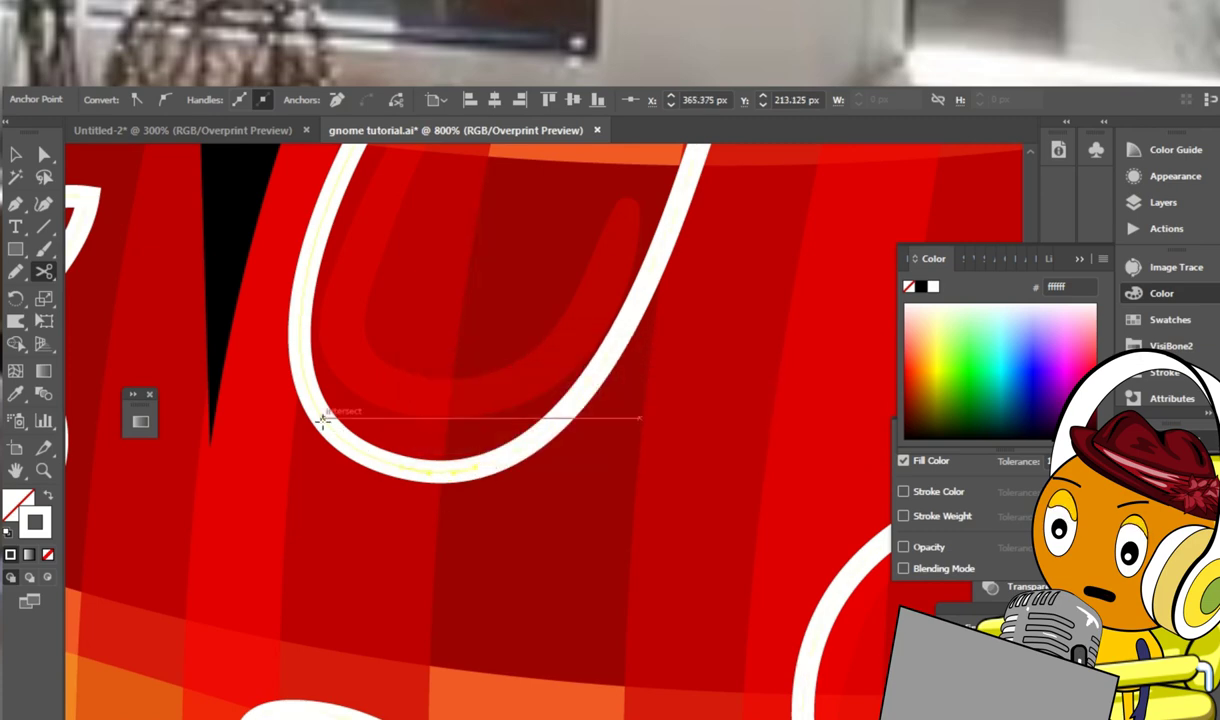
Cut the outline along the rounded loop's outer side and on the strand beside the upper patch
scroll(322, 420, "up", 3)
left_click(321, 449)
key("Return")
scroll(510, 466, "up", 3)
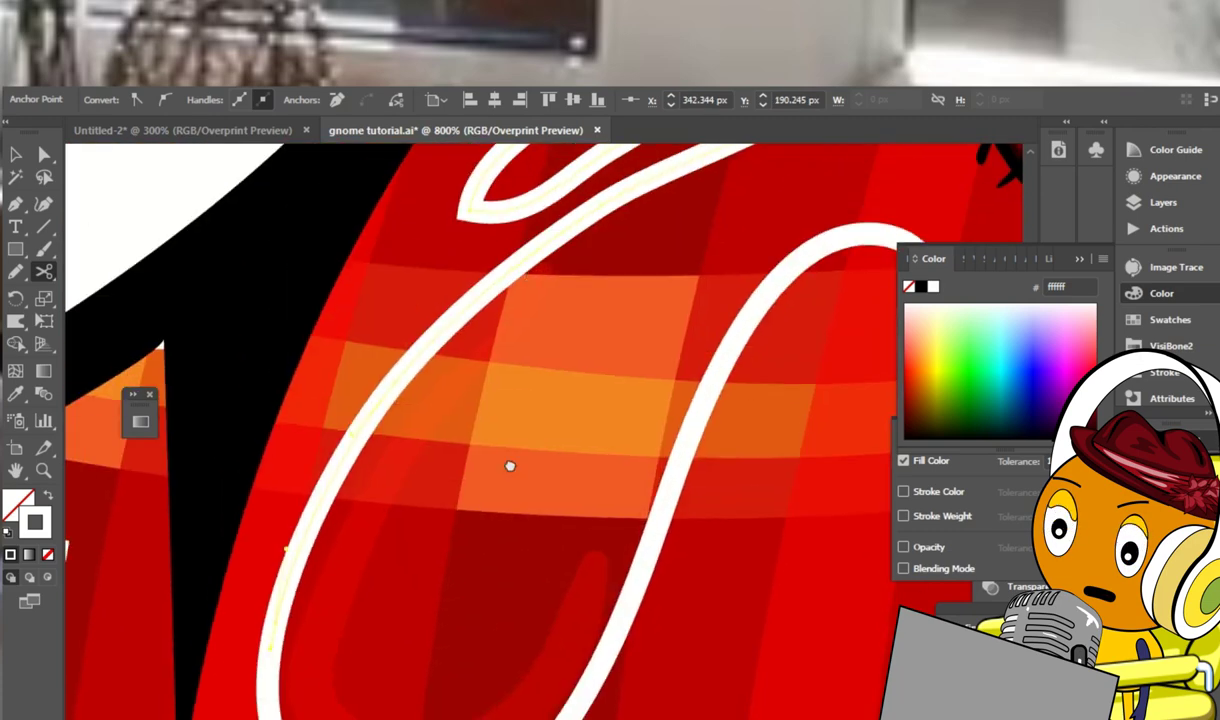
scroll(517, 272, "up", 5)
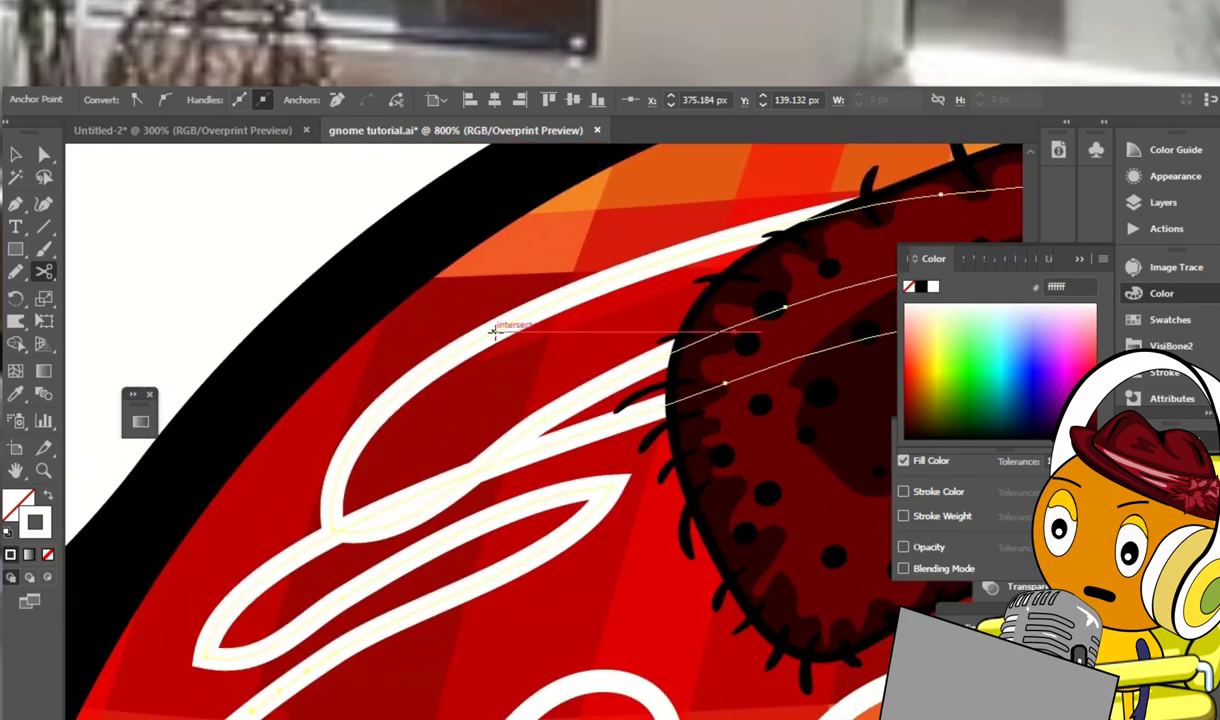
left_click(499, 327)
scroll(706, 255, "down", 5)
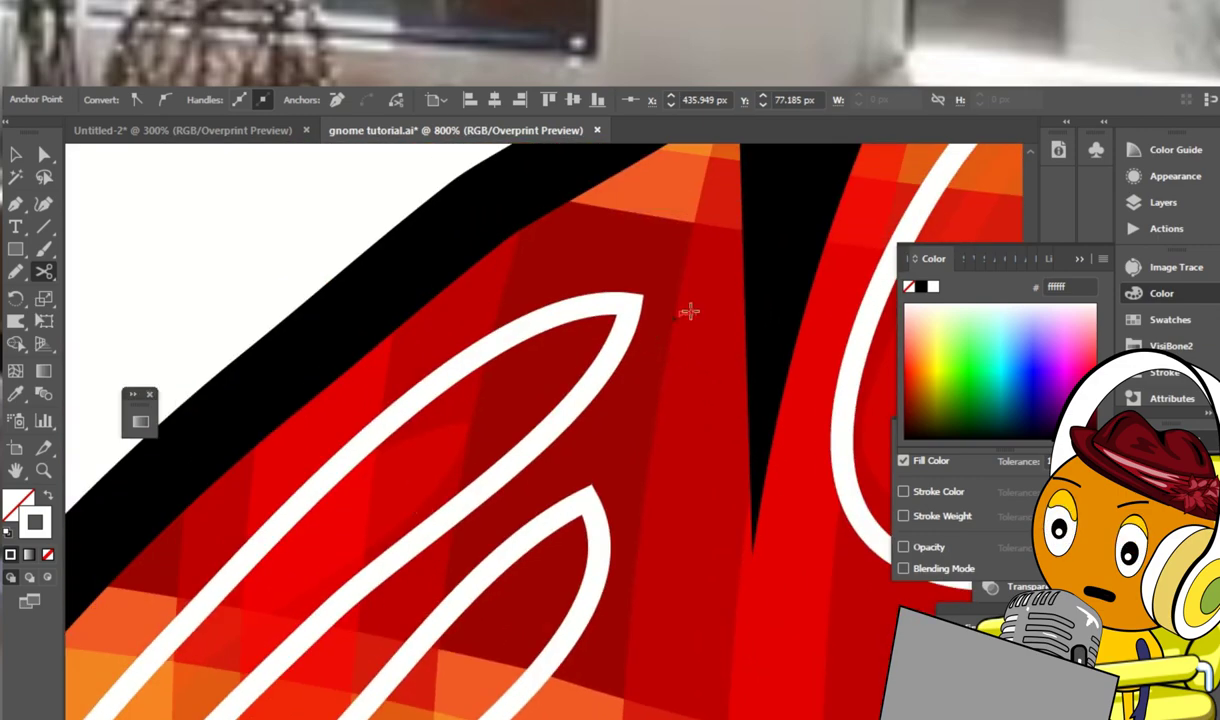
Cut the white outline near the brown patch and around the curve at the hat's lower outer edge
scroll(590, 330, "up", 3)
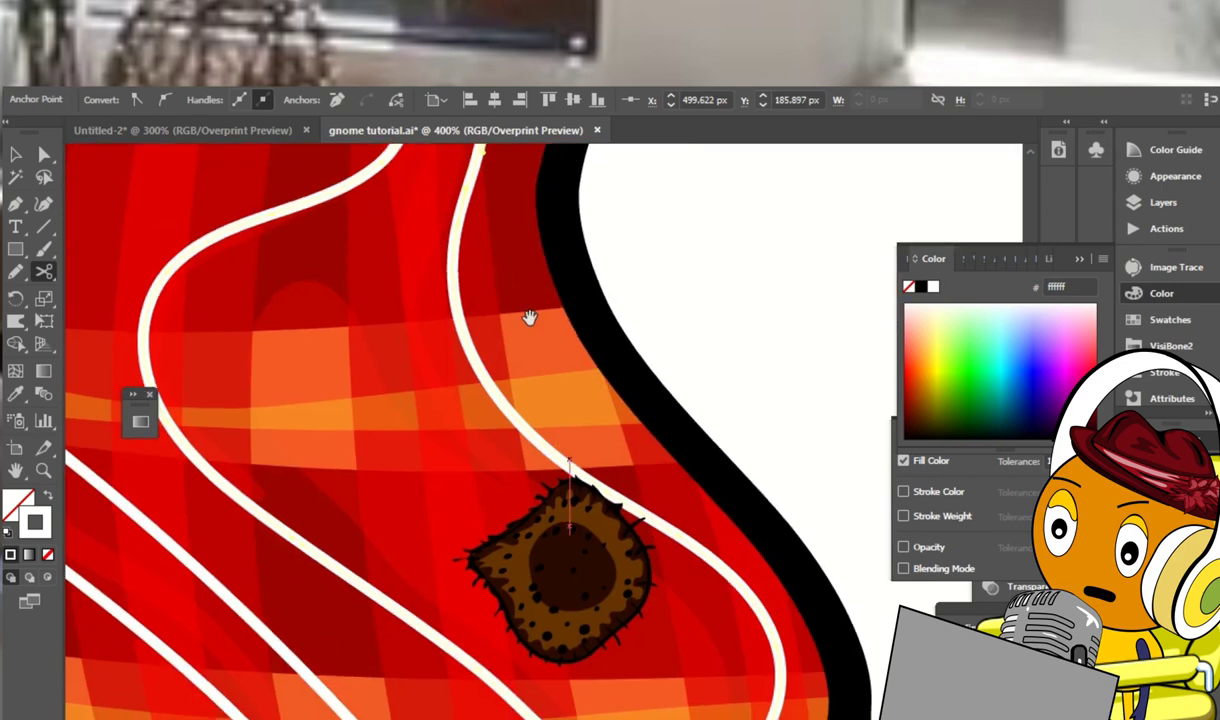
left_click_drag(529, 318, 570, 140)
left_click(811, 472)
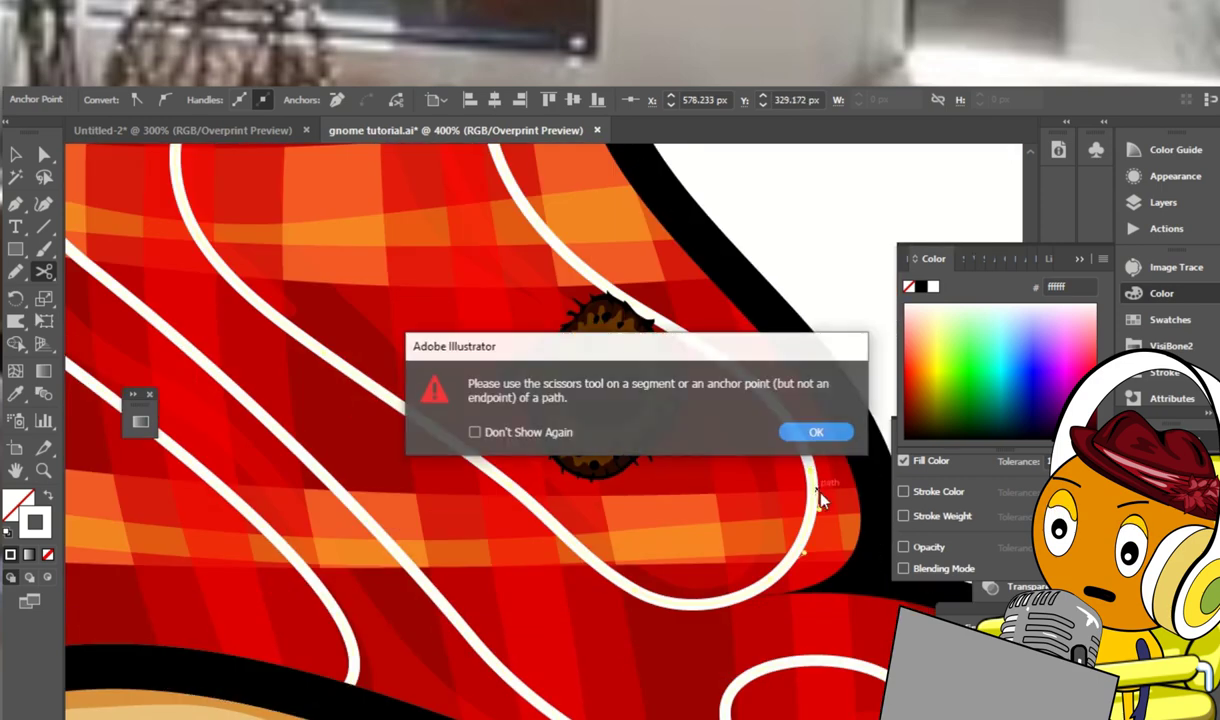
key("Return")
scroll(812, 495, "down", 3)
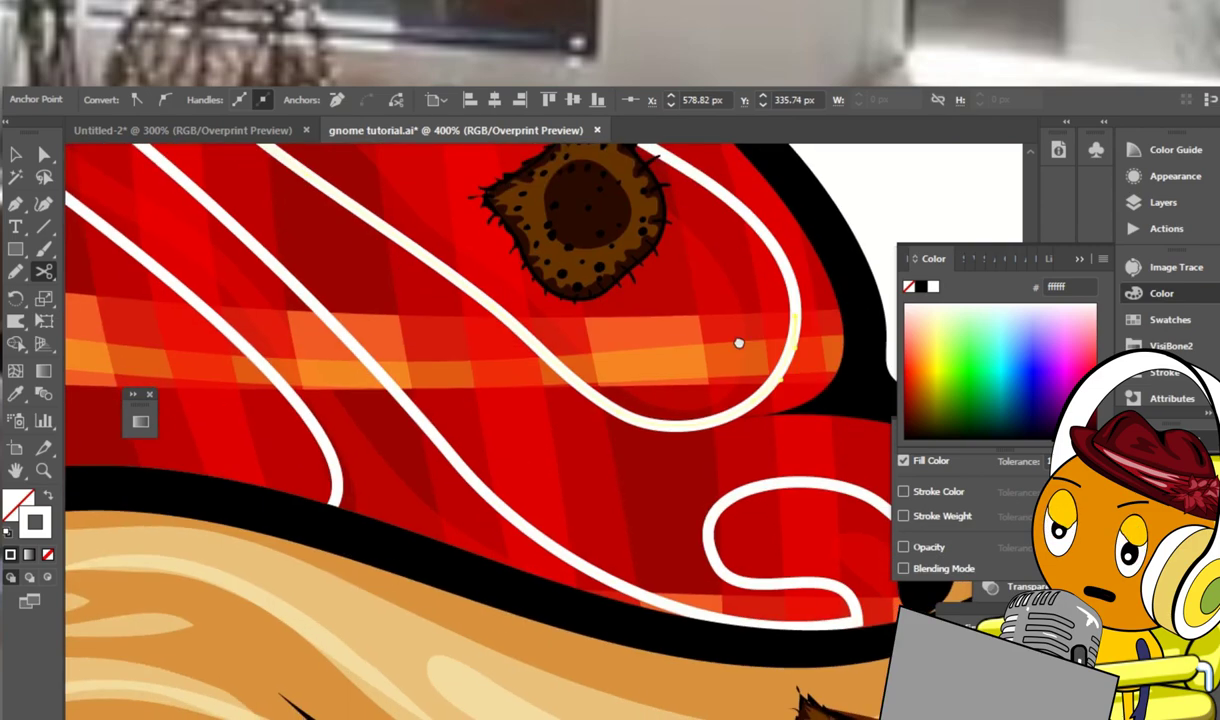
scroll(790, 458, "right", 2)
scroll(430, 387, "up", 4)
scroll(474, 368, "left", 3)
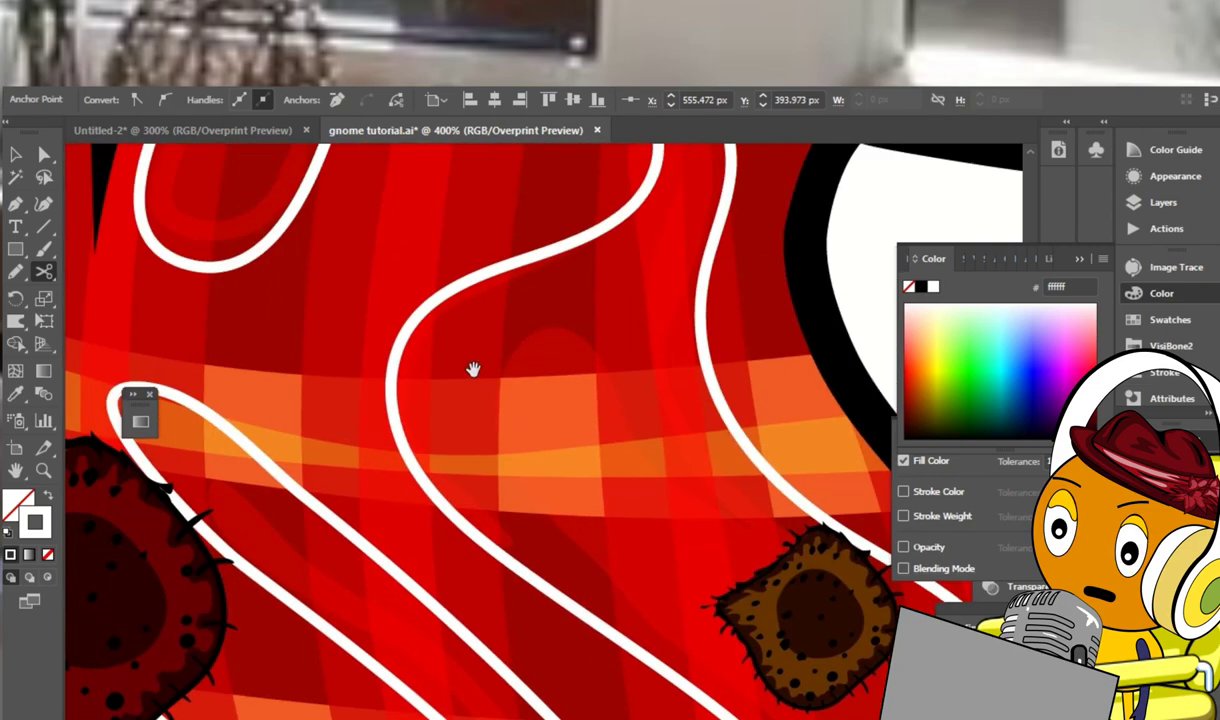
Cut the long white strand near the brim and the finger-shaped strands beside the large dark red patch
scroll(368, 470, "down", 8)
scroll(368, 470, "left", 3)
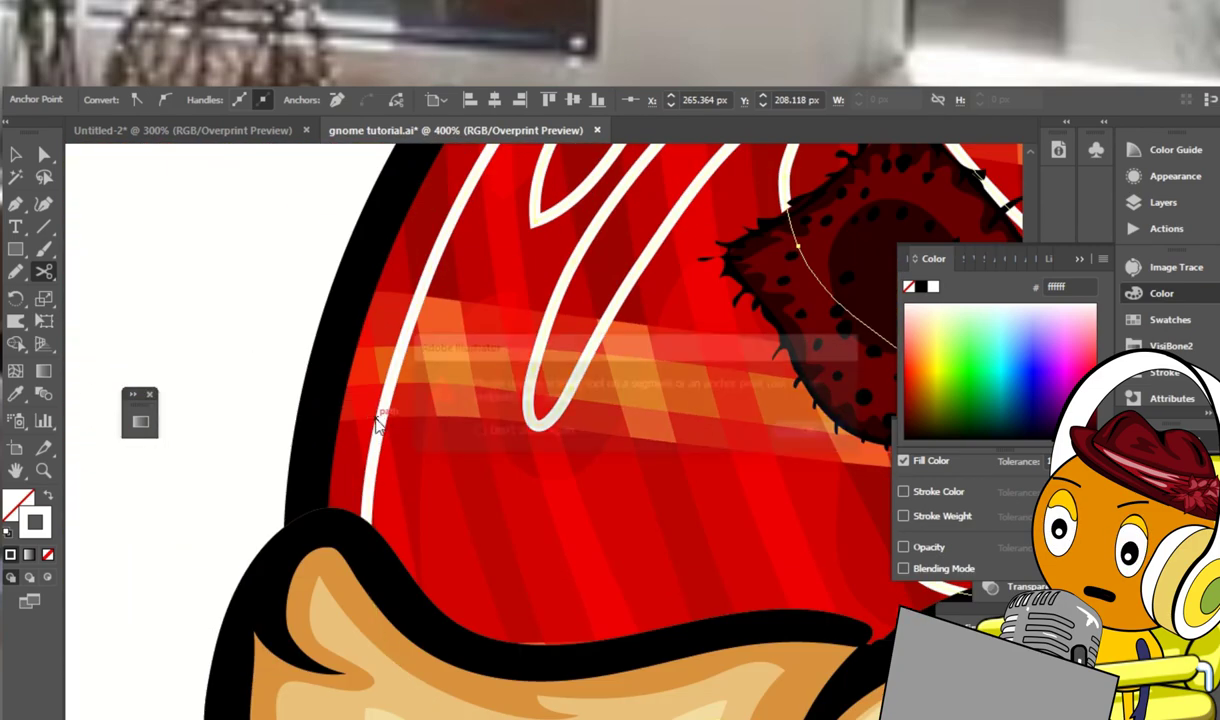
scroll(387, 392, "up", 4)
left_click(375, 436)
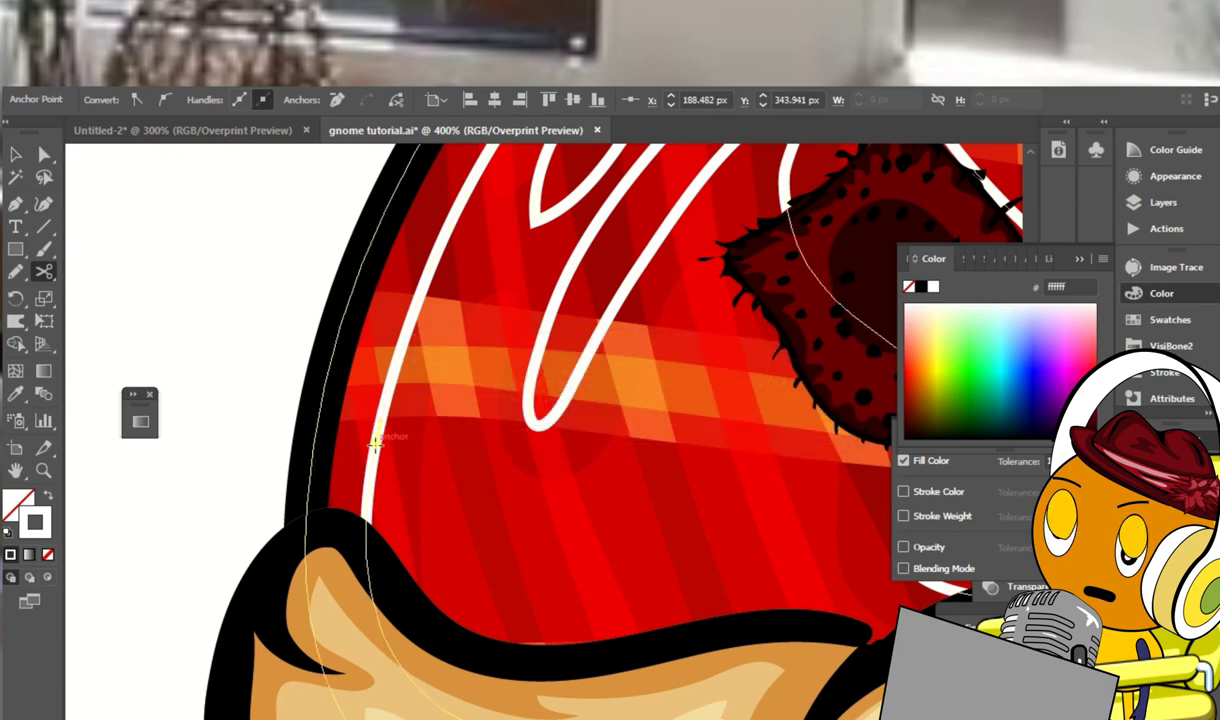
scroll(525, 362, "up", 5)
scroll(525, 362, "right", 2)
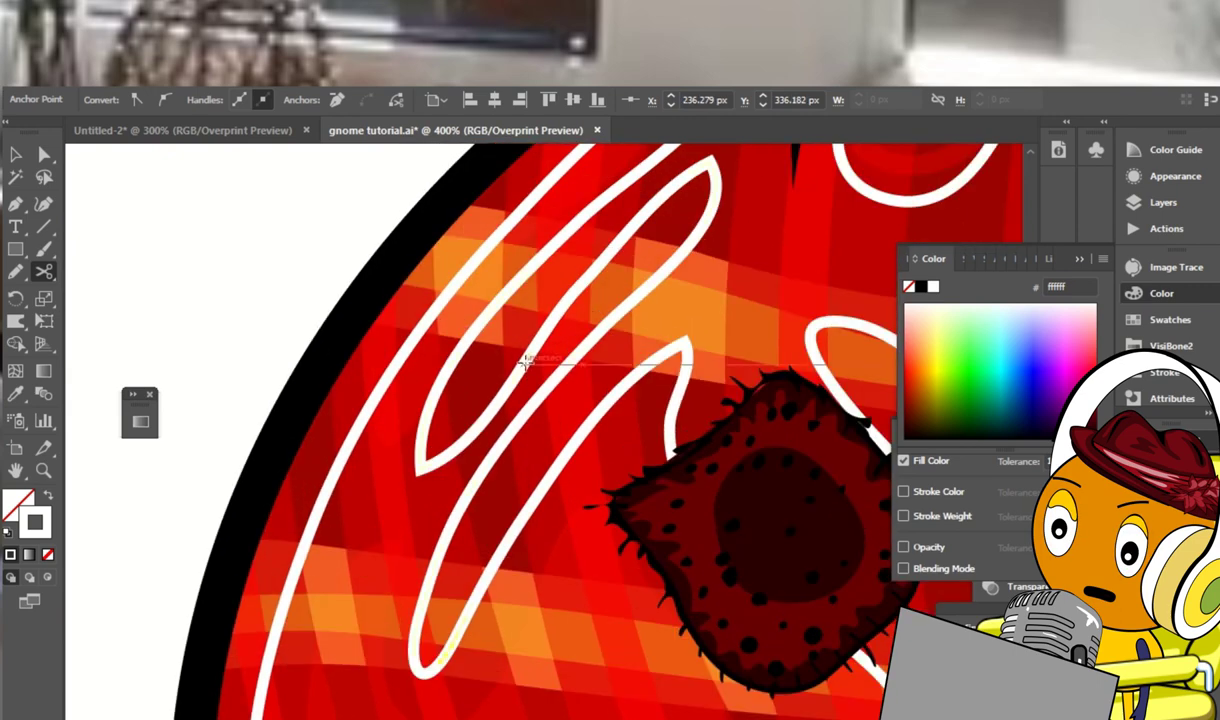
Select the white outline pieces with the Magic Wand, matching stroke colour only, and give them the width profile tapering at both ends
key("ctrl+0")
key("y")
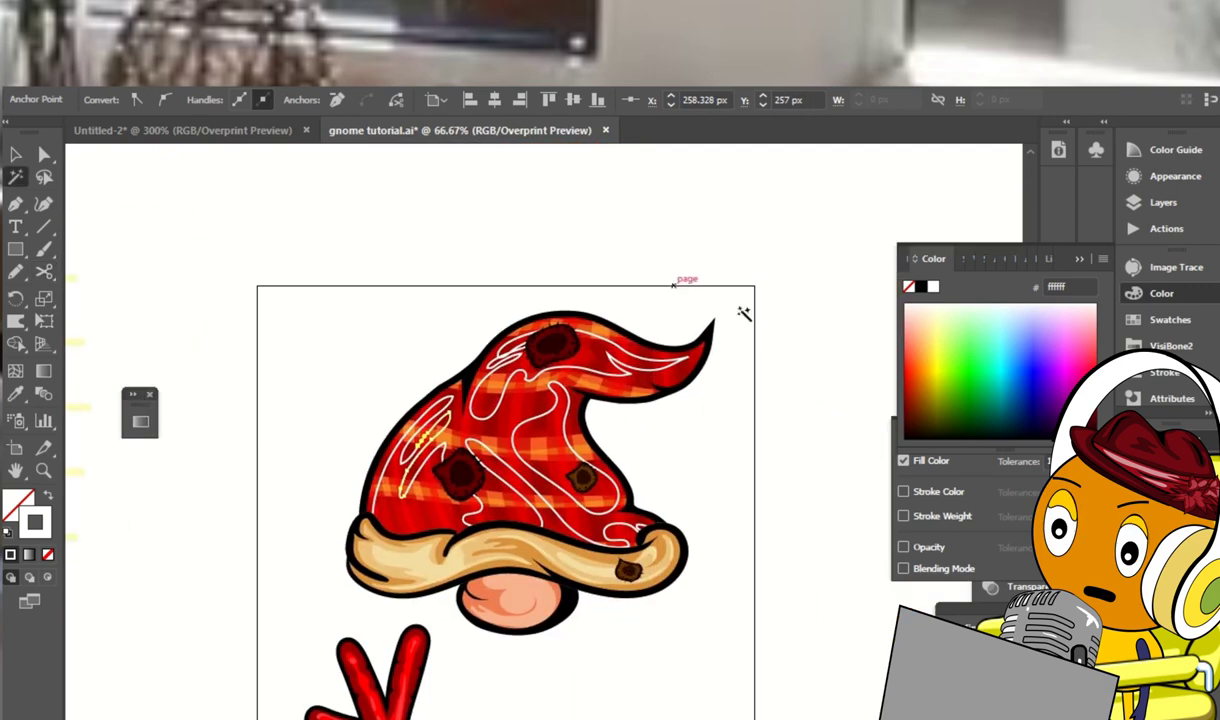
left_click(903, 461)
left_click(903, 491)
left_click(607, 363)
key("ctrl+plus")
key("ctrl+plus")
key("ctrl+plus")
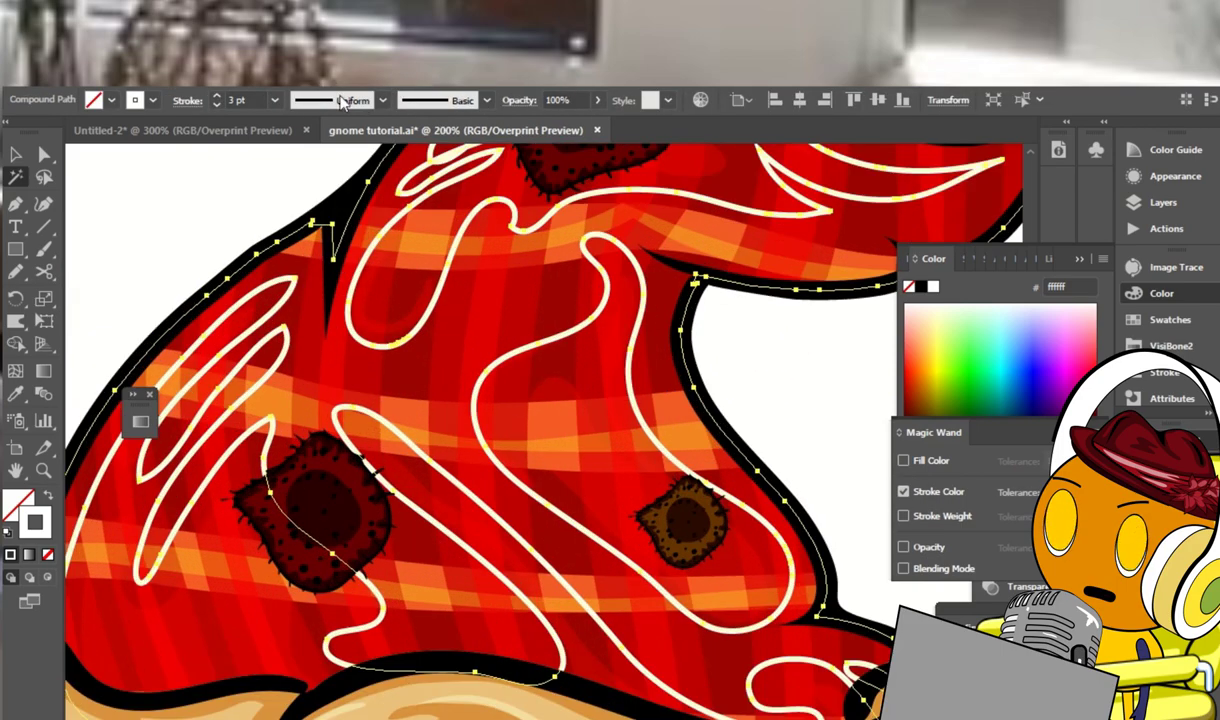
left_click(735, 376)
key("a")
Delete the pointed end and connecting segments of the white outline on the hat's tip, leaving short separate accents
scroll(713, 504, "right", 2)
scroll(806, 226, "up", 4)
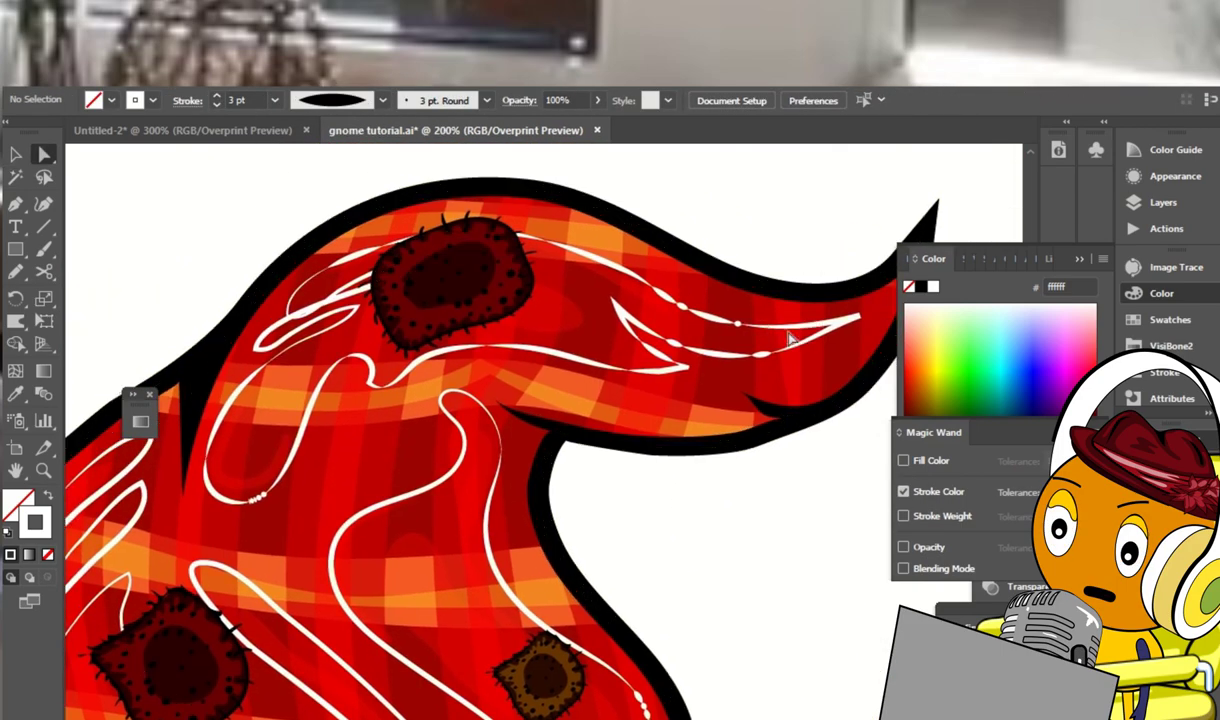
left_click(860, 320)
key("Delete")
left_click_drag(745, 335, 707, 402)
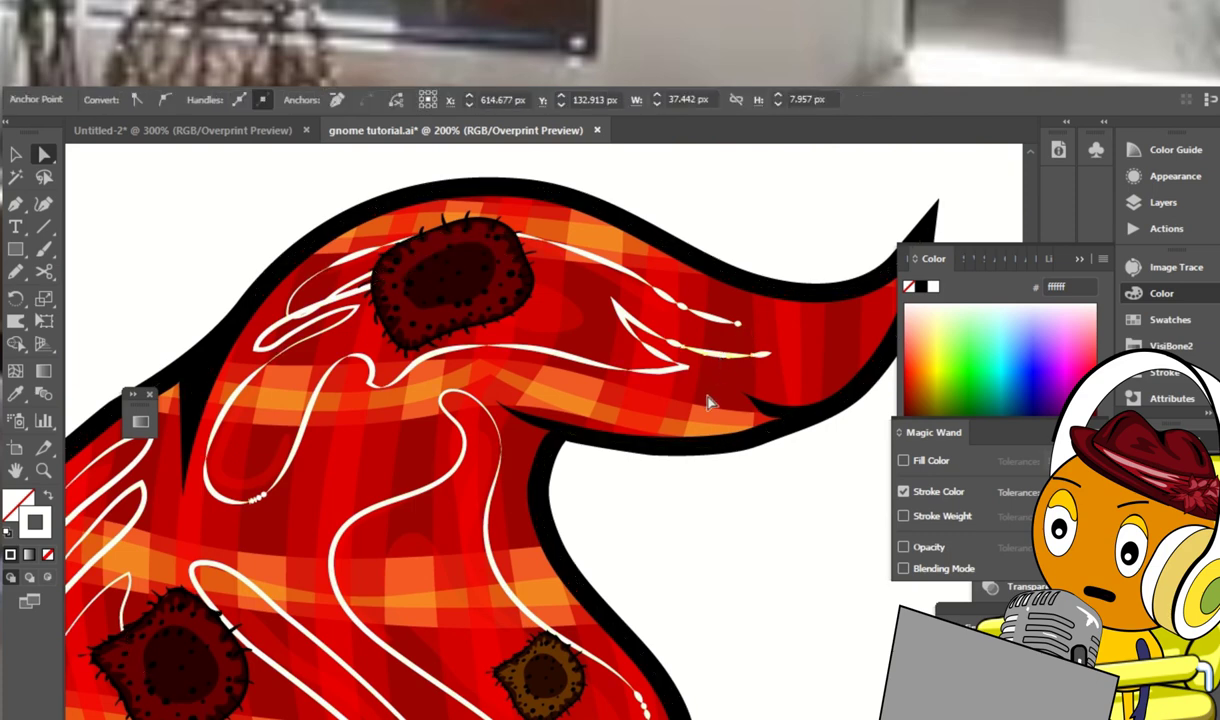
key("Delete")
left_click(685, 385)
left_click_drag(640, 345, 660, 380)
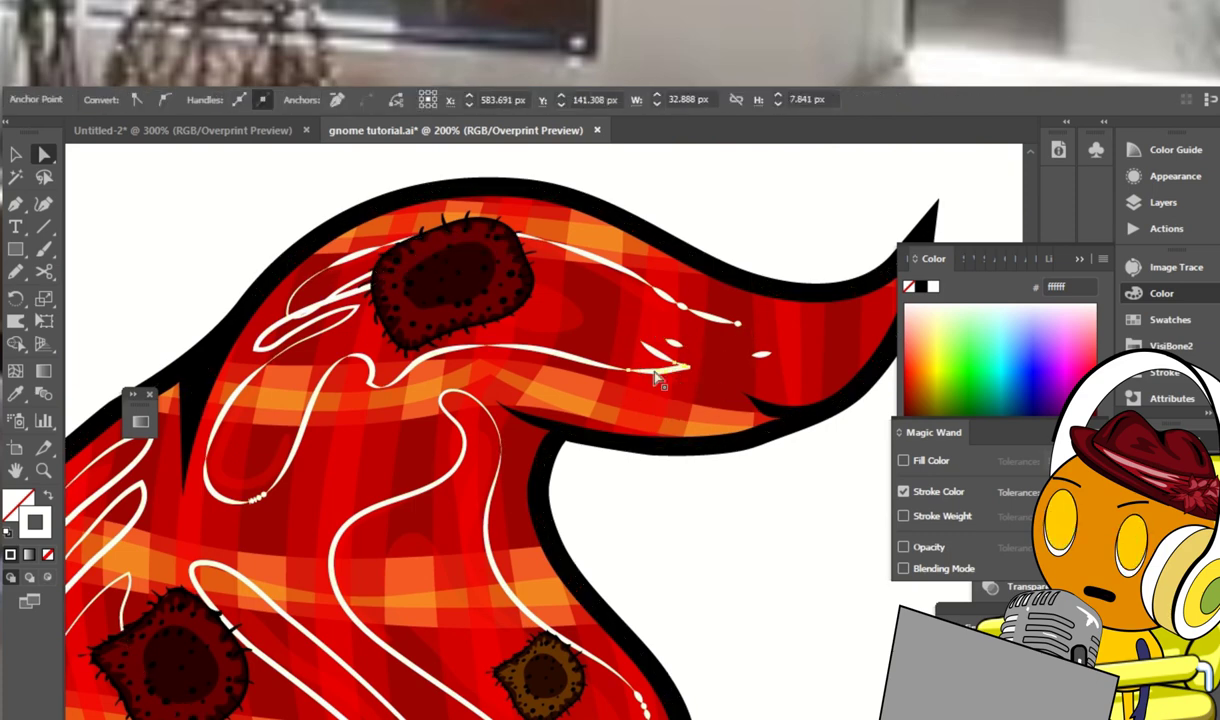
key("Delete")
Cut the small curl below the upper patch and delete its lower piece with the adjoining side of the rounded loop
left_click(370, 372)
key("c")
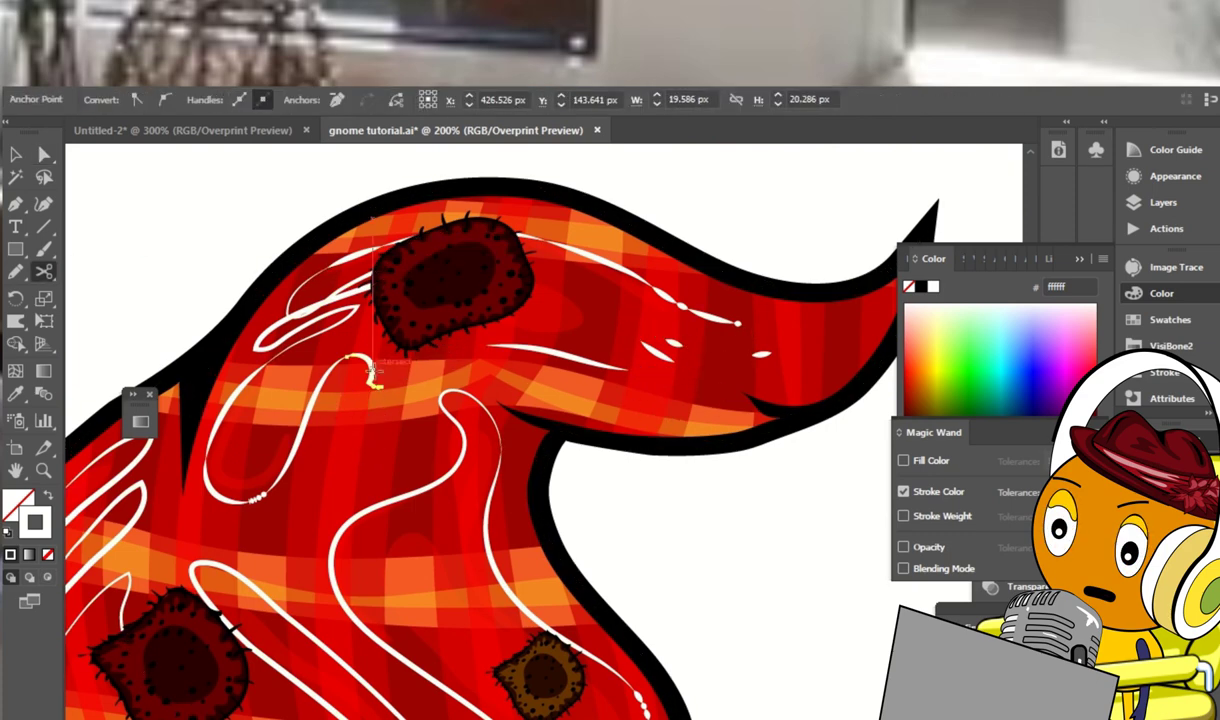
left_click(373, 373)
key("Delete")
key("a")
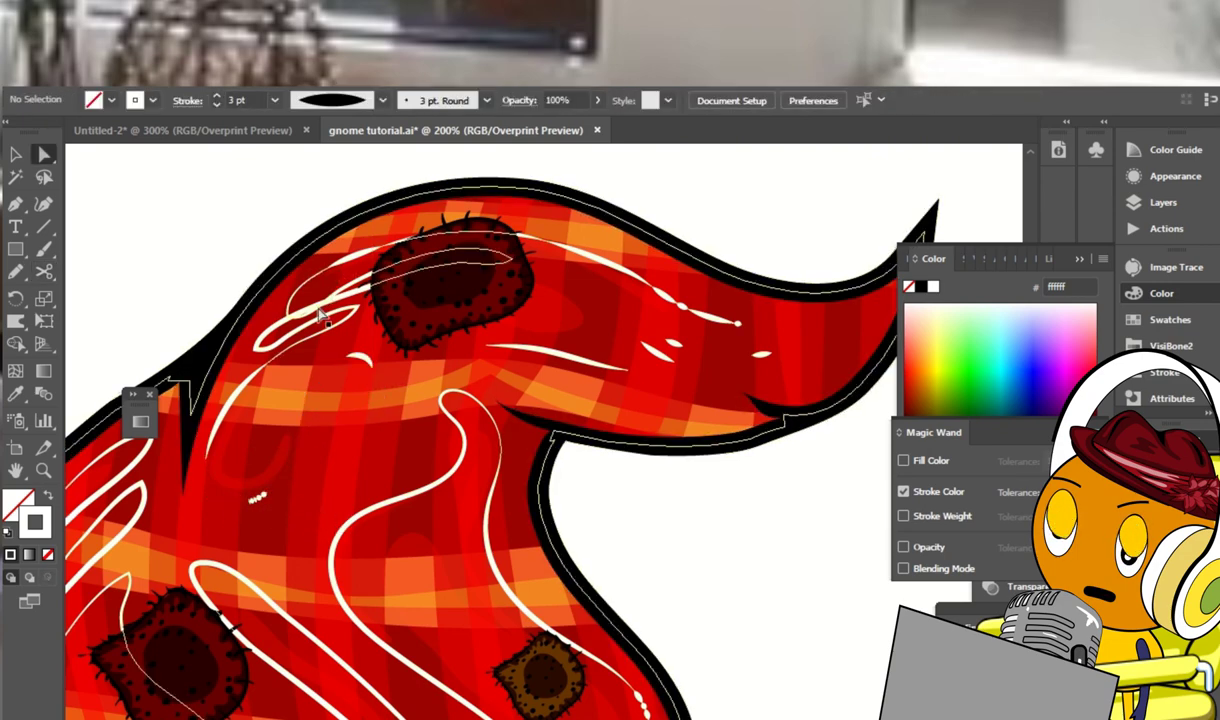
Delete the overlapping strands beside the upper patch and thin out the row of small dashes below
left_click(417, 244)
key("Delete")
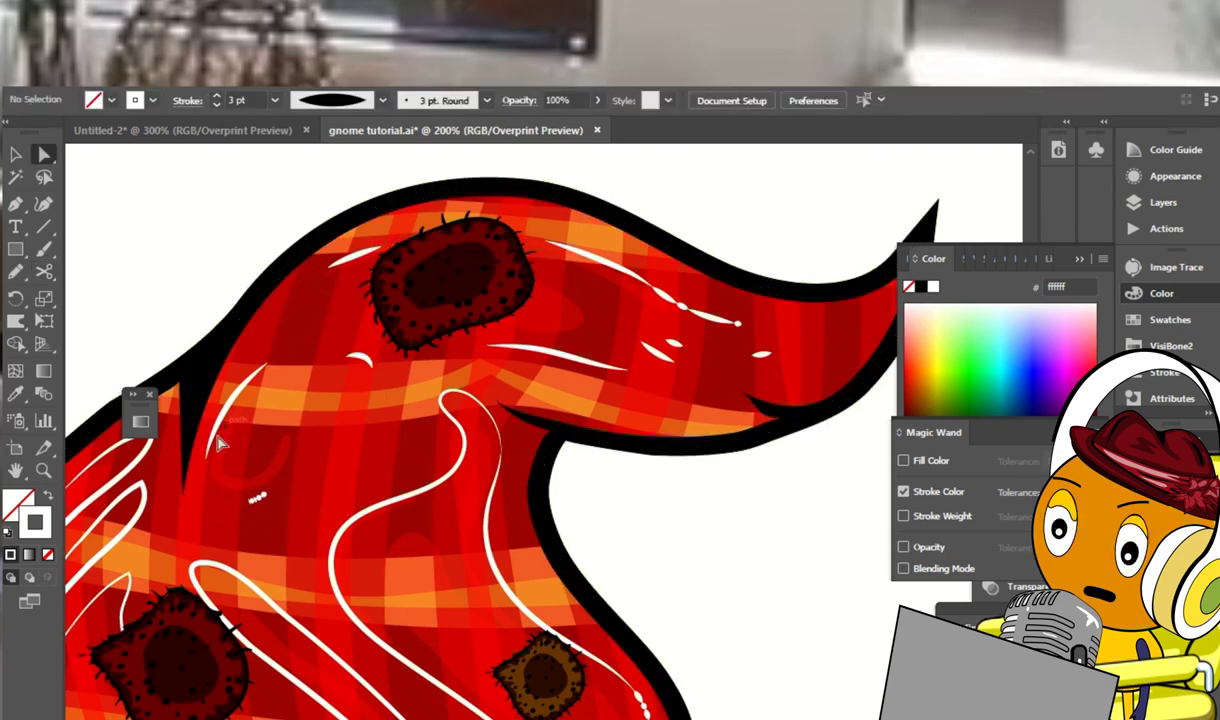
left_click(262, 500)
Delete the curved top and the wavy inner strand of the outline in the middle of the hat
left_click(465, 470)
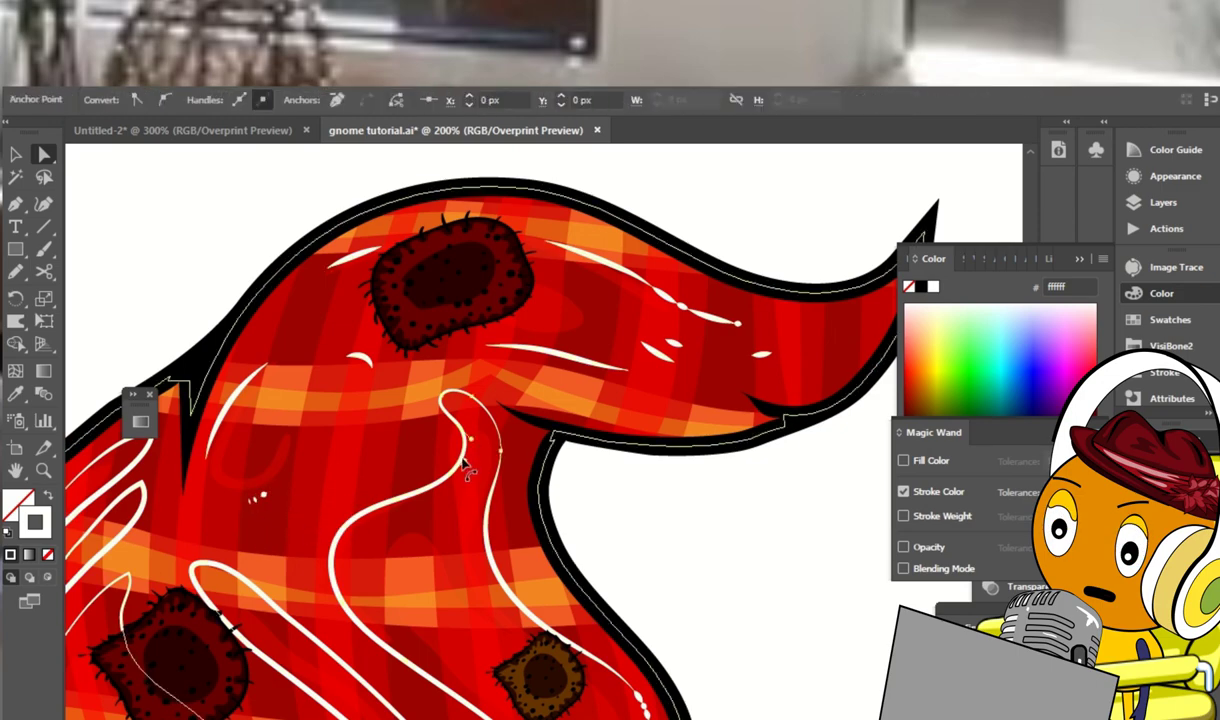
left_click(447, 384)
scroll(449, 381, "down", 3)
left_click(352, 503)
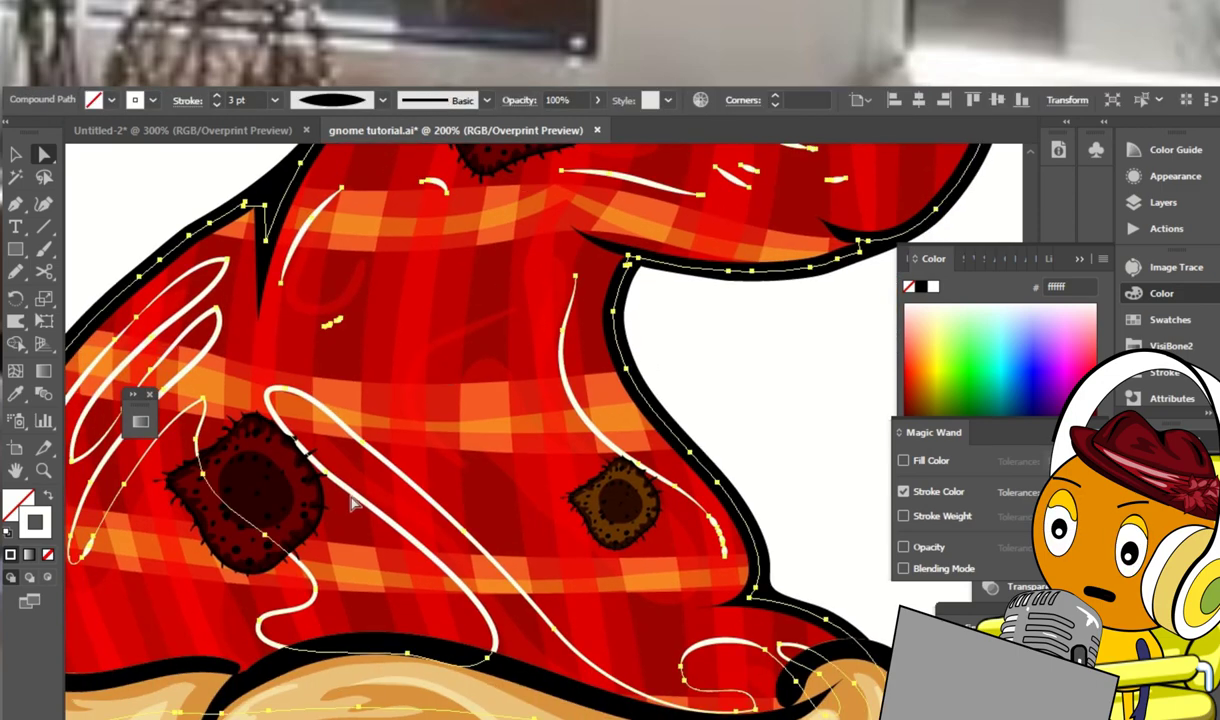
left_click(757, 411)
Delete the long looping strands across the lower hat, the small loops beside the brim's curl, and part of the dash row above it
scroll(795, 409, "down", 2)
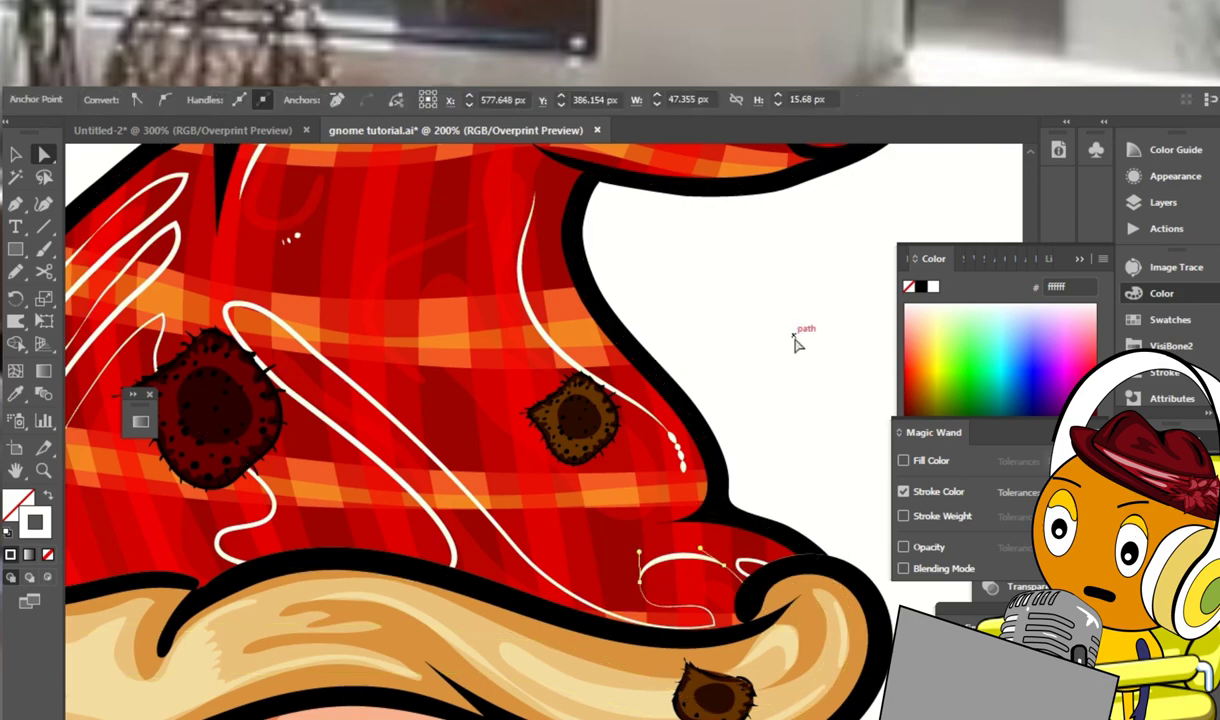
left_click(784, 436)
left_click(843, 366)
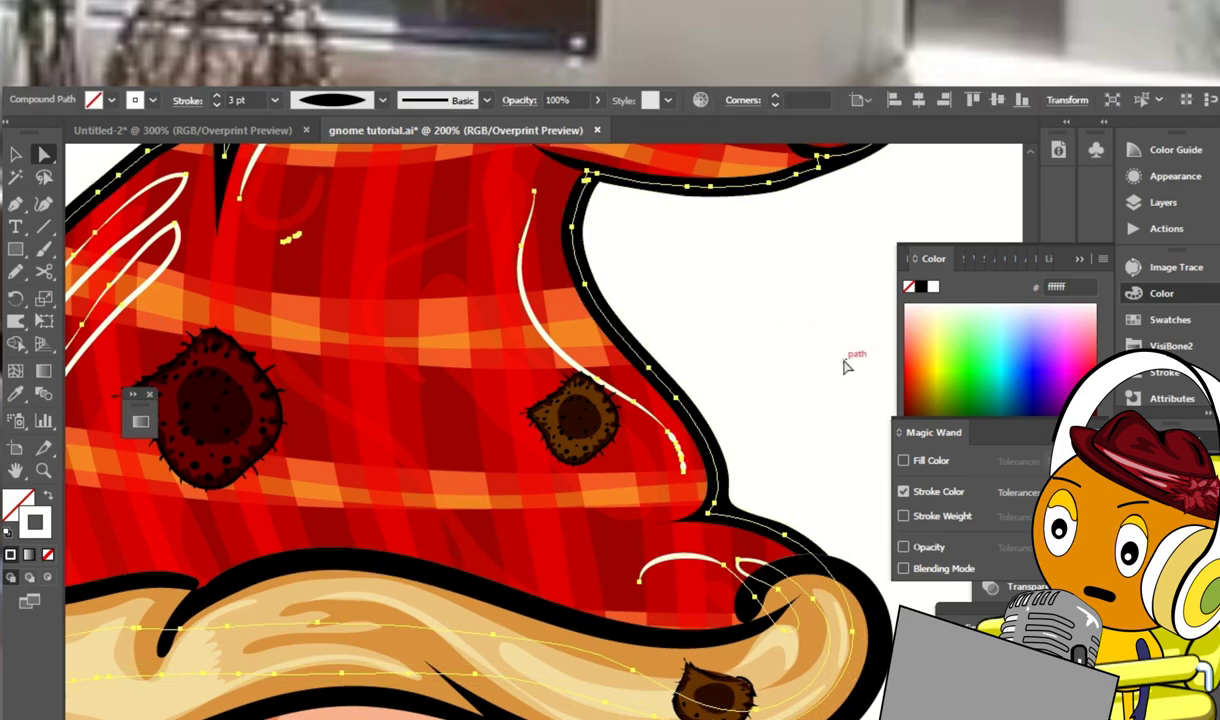
left_click(759, 470)
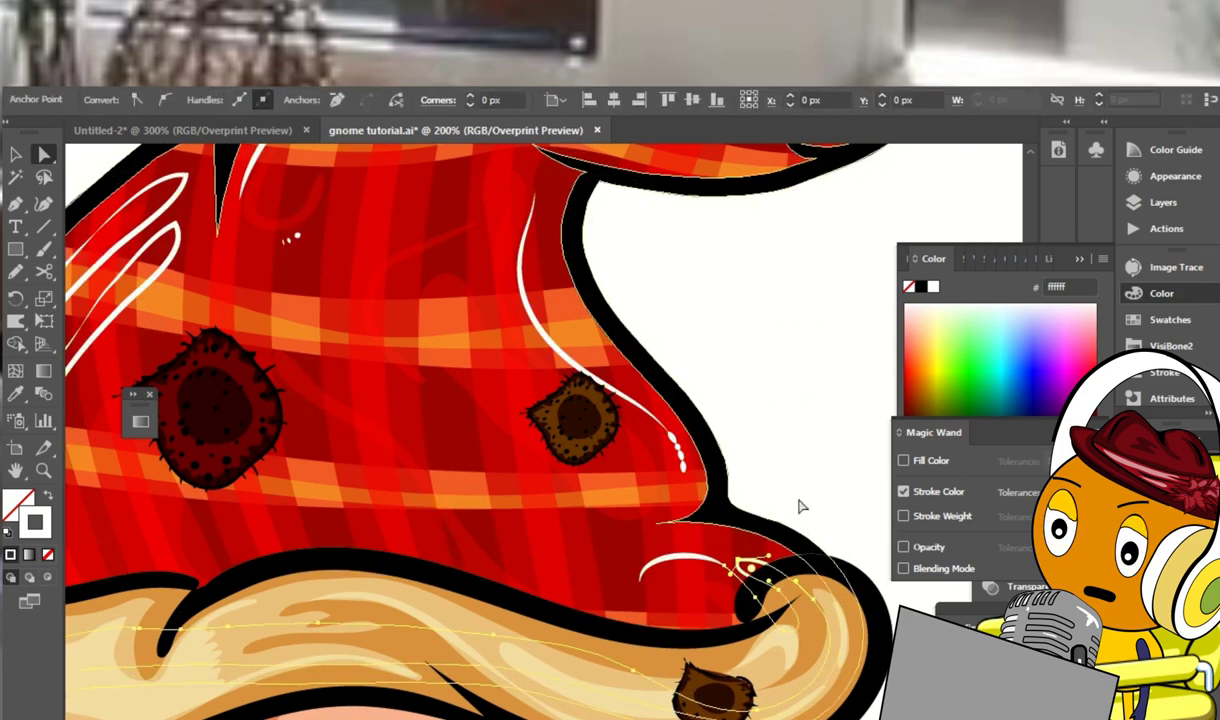
left_click(653, 444)
left_click(670, 430)
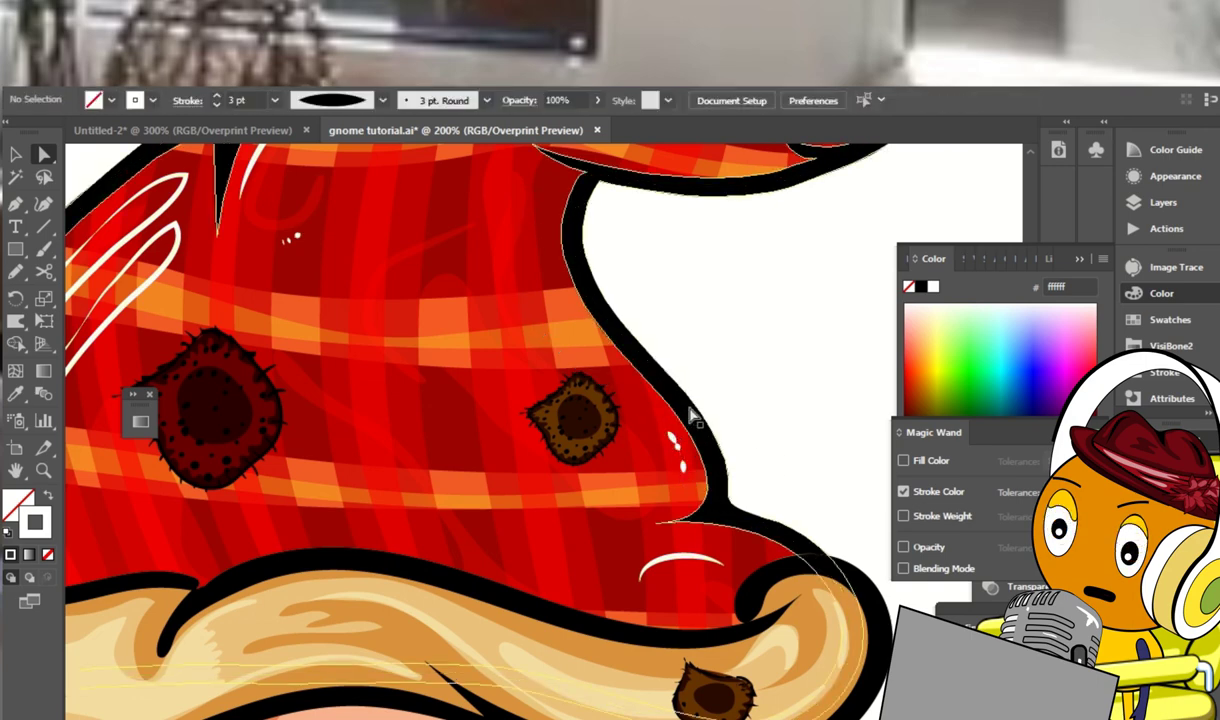
Delete one dot in the middle of the hat and the looping strands on its left side, keeping one long accent along the edge
scroll(650, 420, "up", 3)
scroll(650, 420, "left", 5)
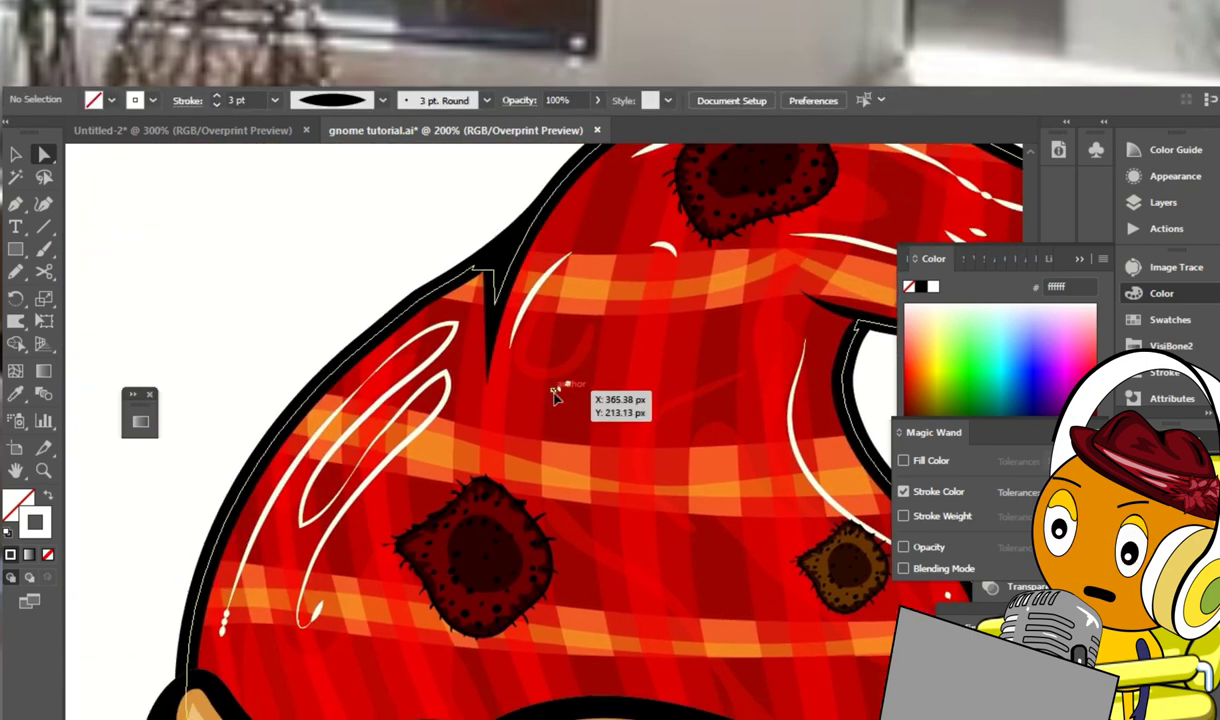
left_click(570, 366)
key("ctrl+shift+a")
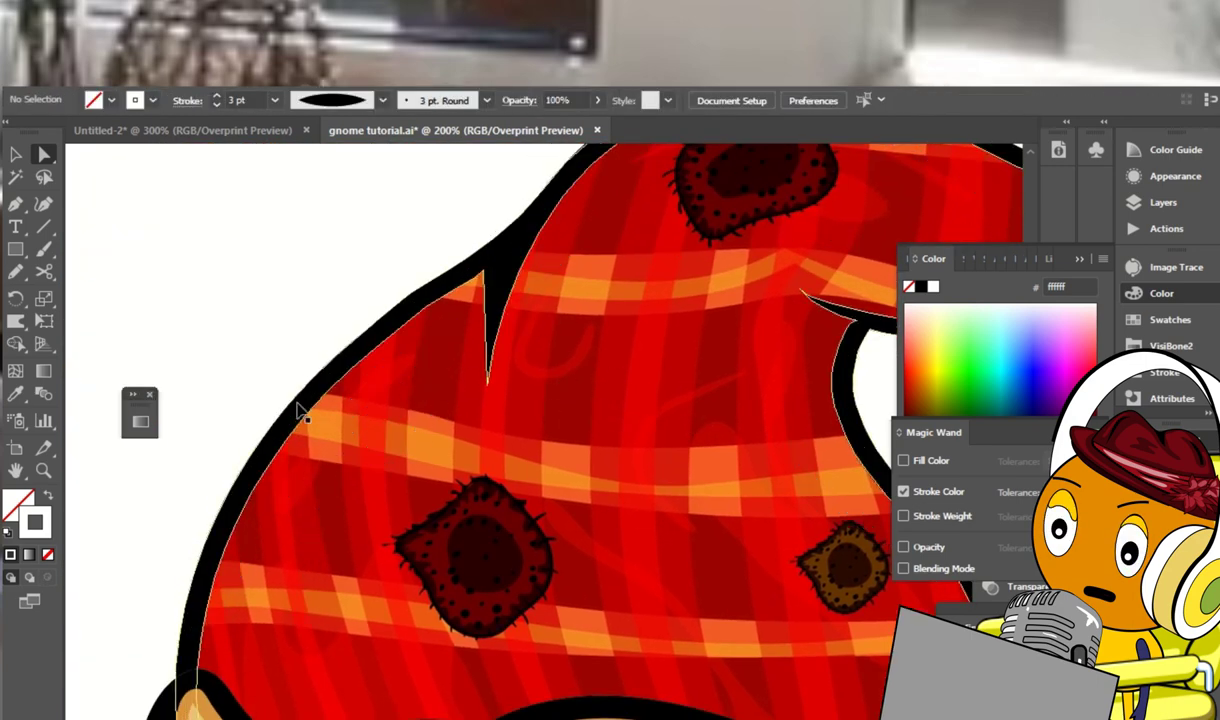
key("s")
key("a")
left_click(340, 372)
key("Delete")
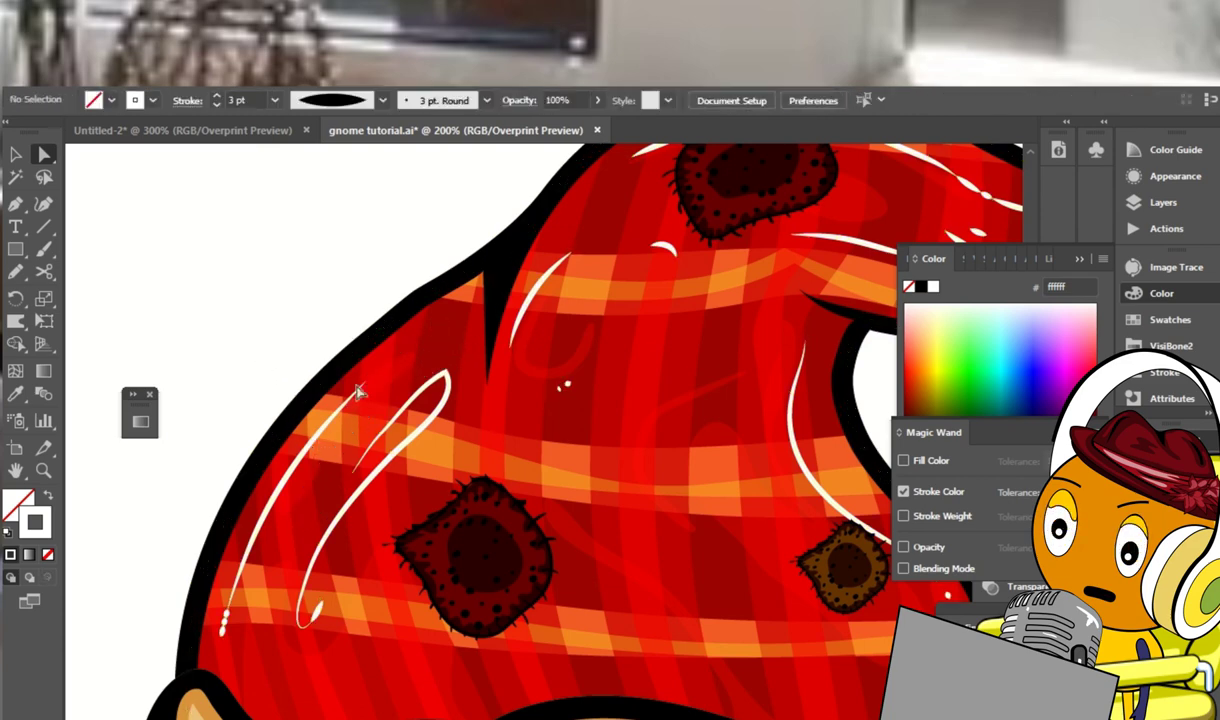
left_click(302, 612)
key("Delete")
Delete a piece of the long upper accent toward the hat's tip so it breaks into a line and short dashes
key("ctrl+minus")
key("ctrl+minus")
key("ctrl+minus")
key("ctrl+minus")
key("ctrl+plus")
key("ctrl+plus")
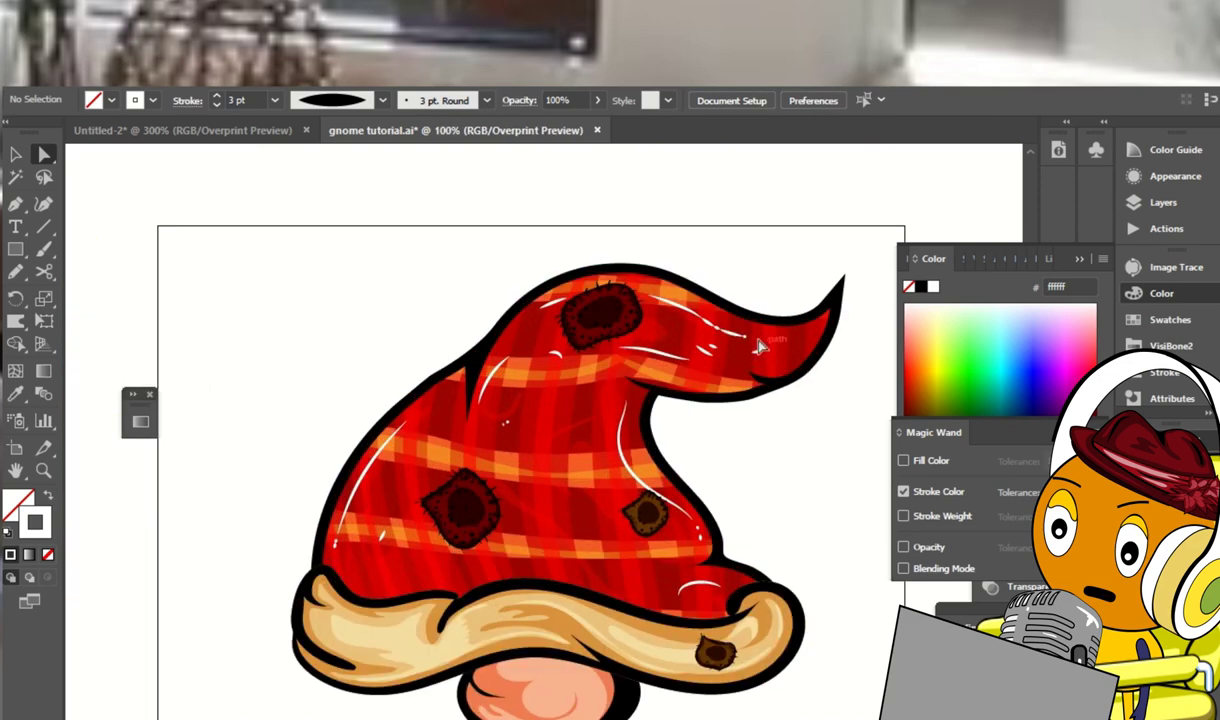
left_click(718, 333)
key("Delete")
Hide the hat's black outline path and delete the leftover white outline running around the hat's edge
left_click(652, 318)
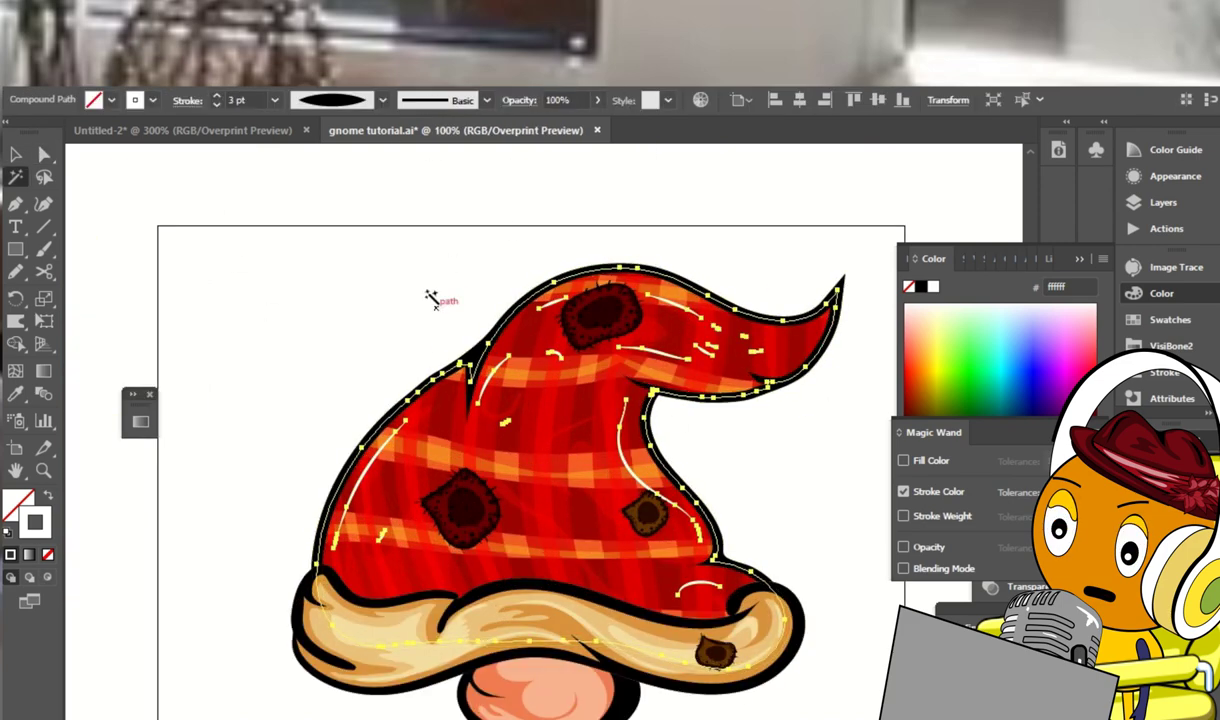
left_click(430, 297)
key("a")
left_click(1163, 202)
scroll(1097, 277, "down", 3)
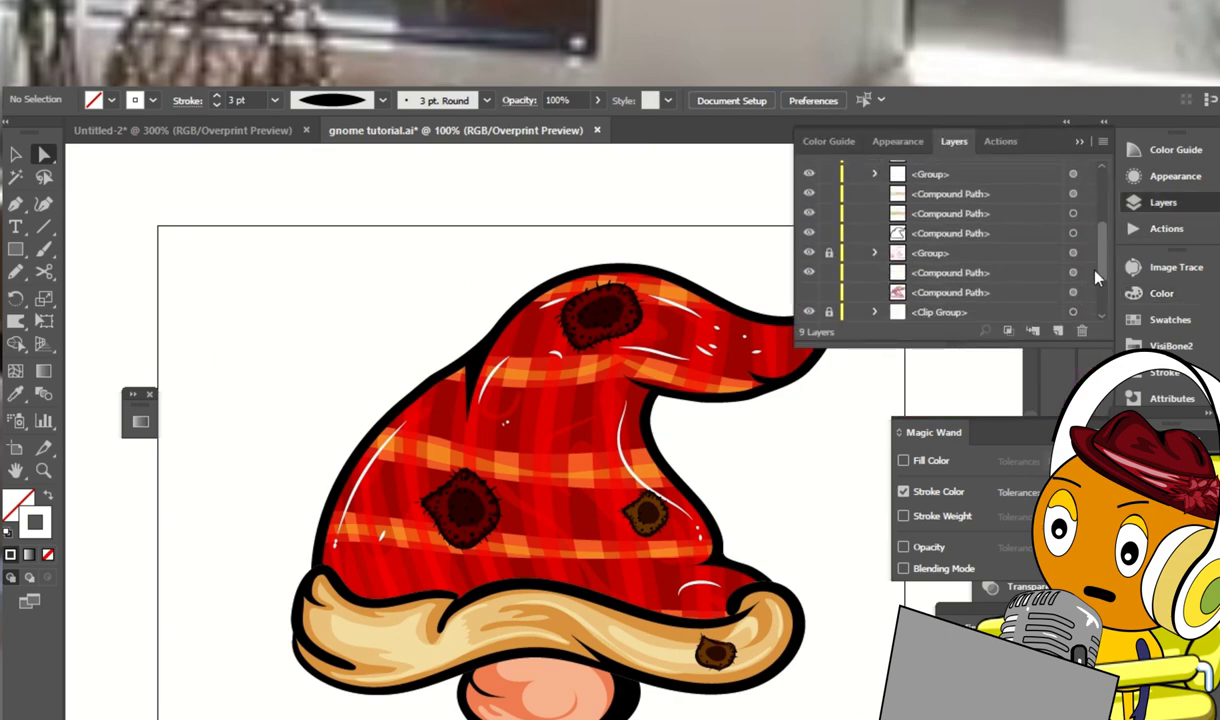
scroll(1097, 277, "down", 1)
left_click(447, 366)
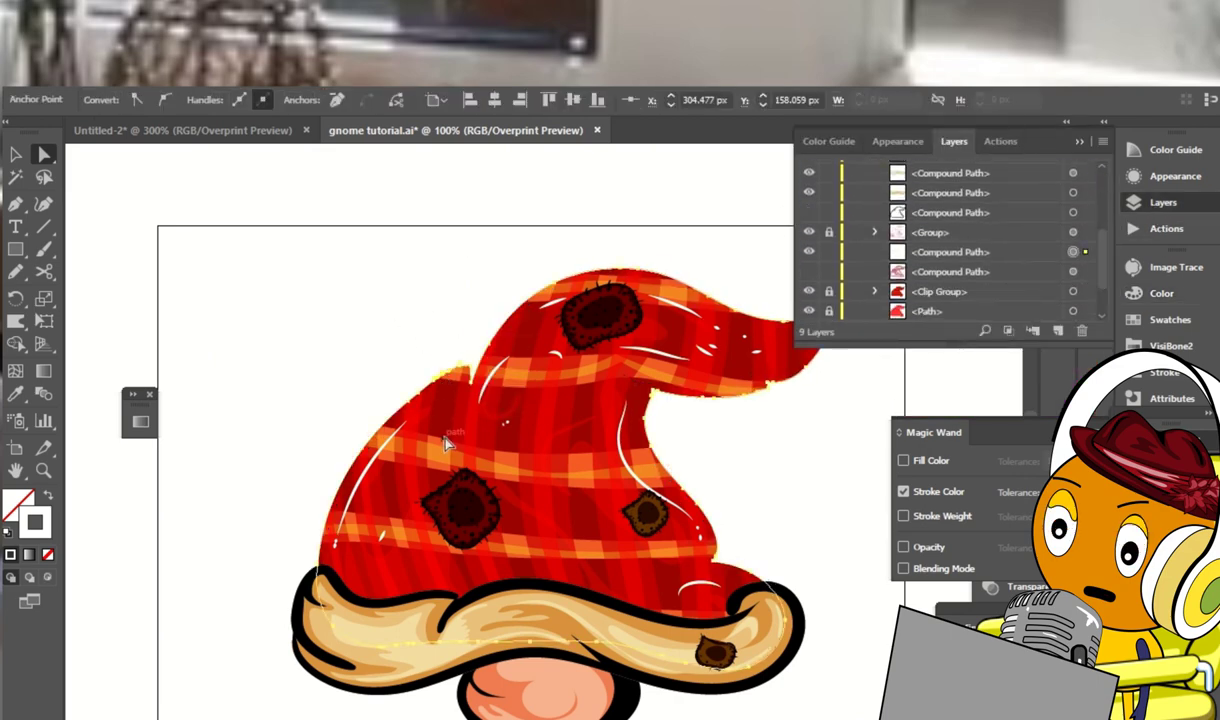
left_click(343, 352)
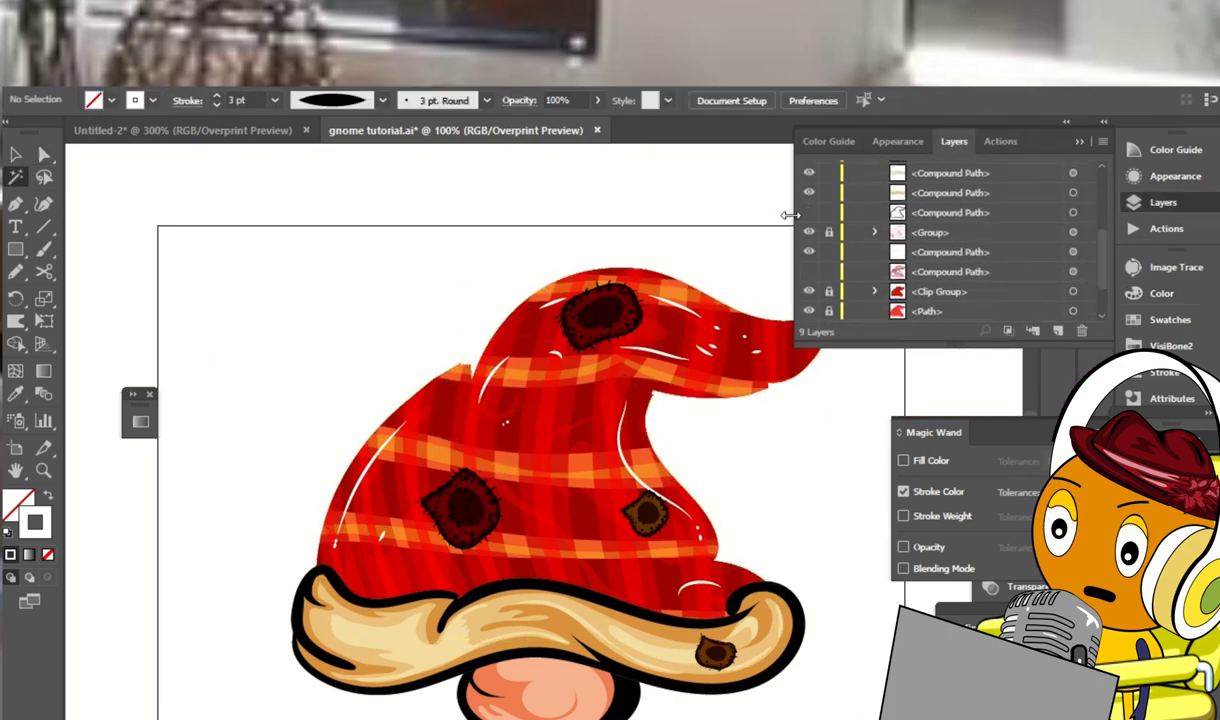
Set all the white hat accents to a Uniform width profile and 4 pt stroke with round caps and corners
left_click(632, 354)
left_click(382, 100)
left_click(354, 128)
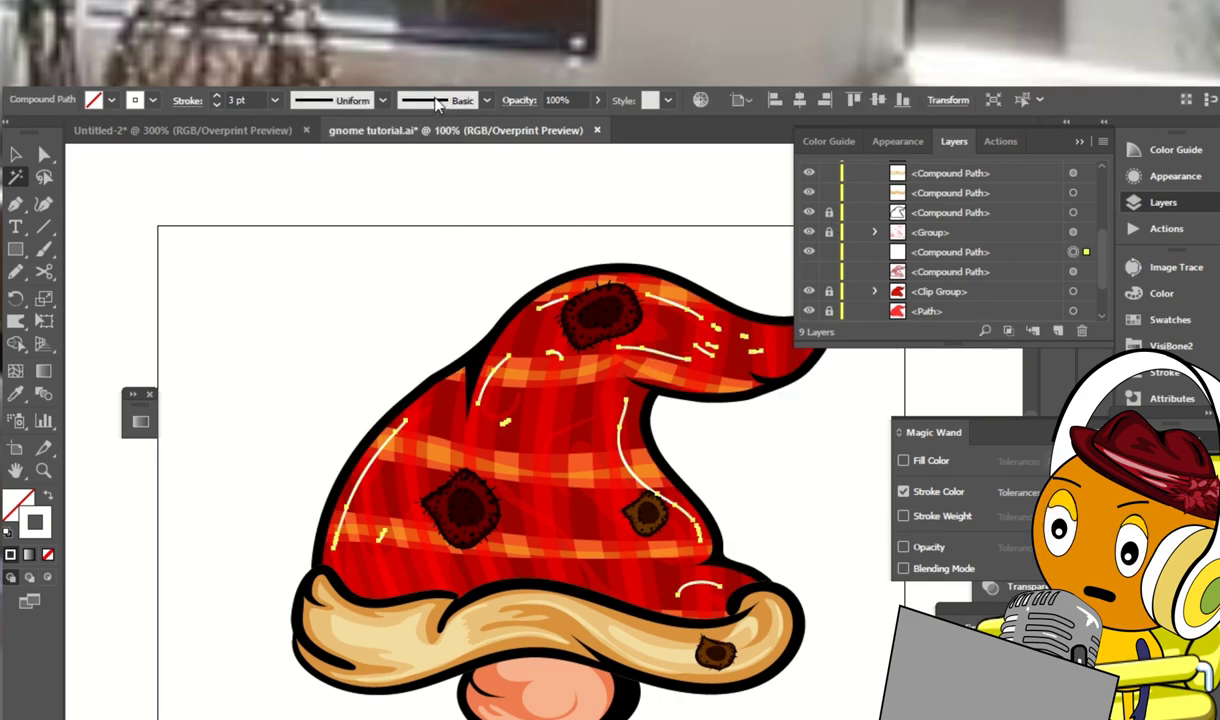
left_click(275, 100)
left_click(297, 244)
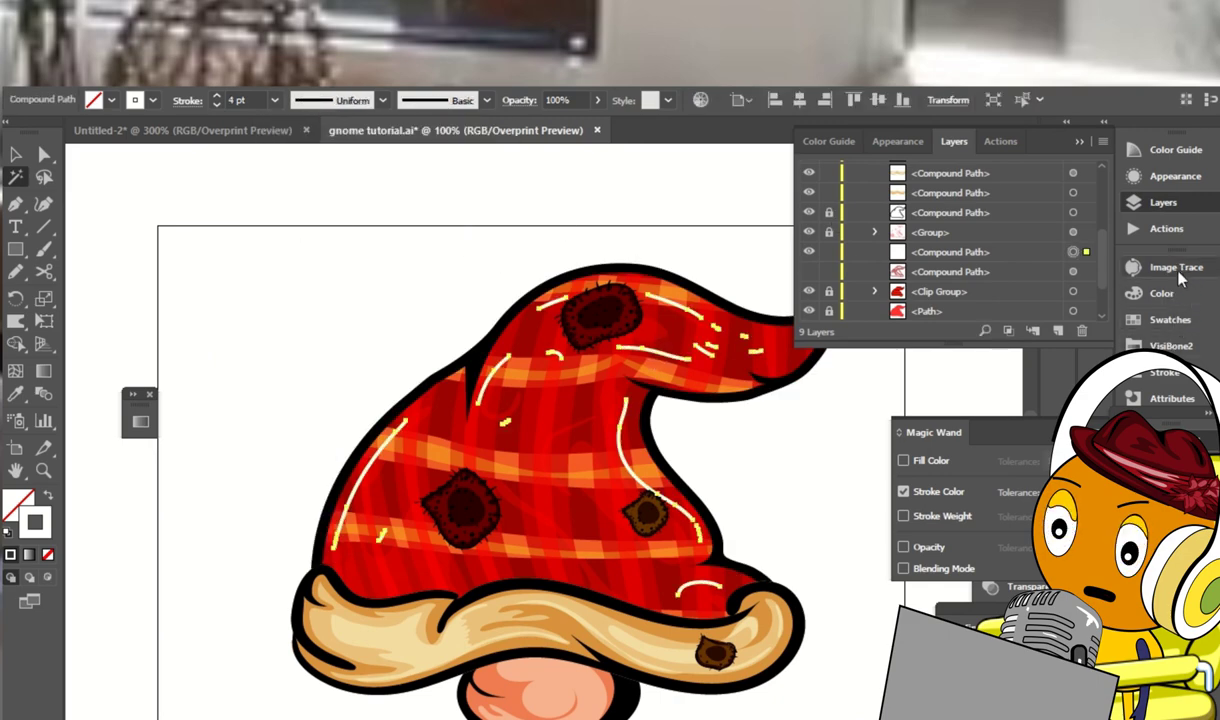
left_click(1160, 372)
left_click(990, 340)
key("ctrl+shift+a")
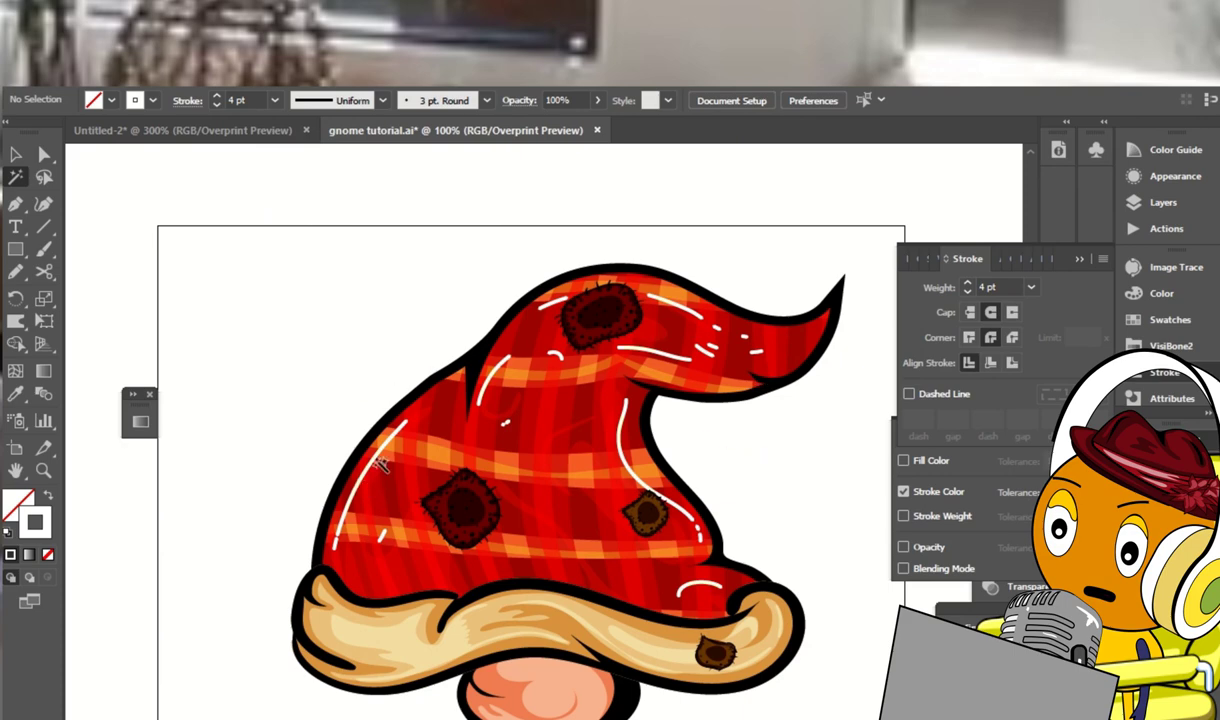
scroll(381, 463, "right", 2)
scroll(381, 463, "up", 1)
key("v")
key("ctrl+z")
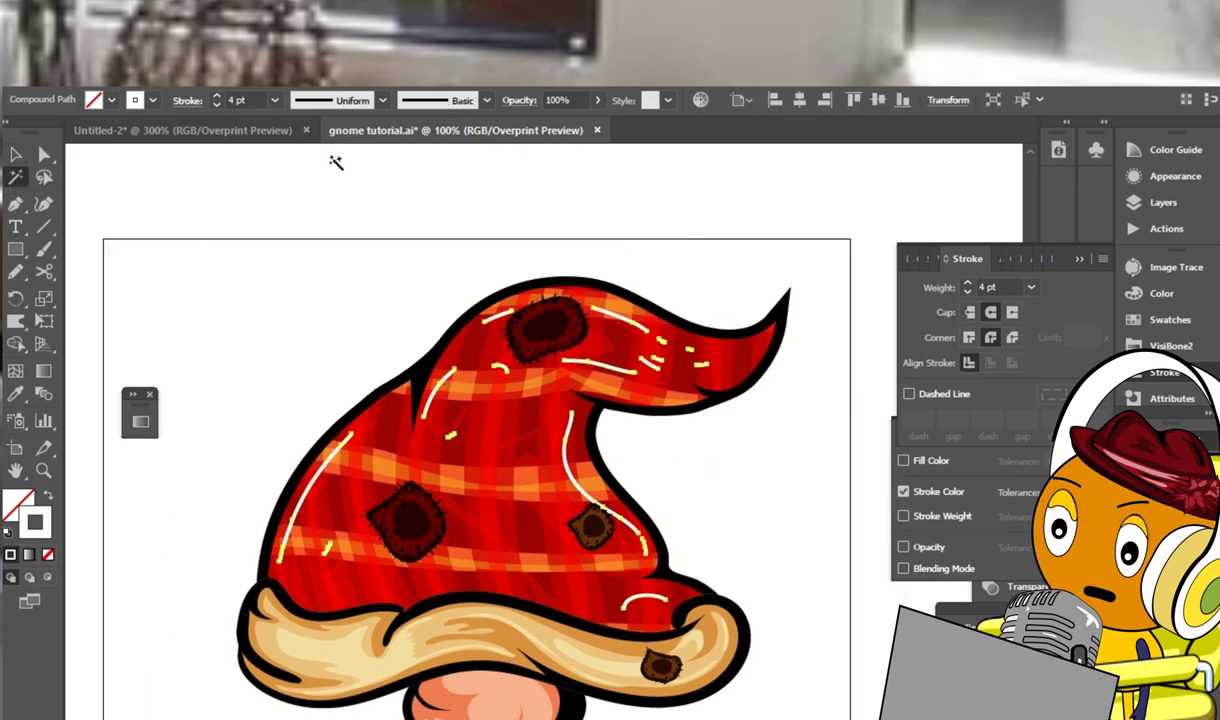
key("ctrl+shift+a")
Delete two small dashes near the hat's tip and paint a 1 pt white curve extending the accent beside the upper patch
scroll(779, 405, "up", 2, "alt")
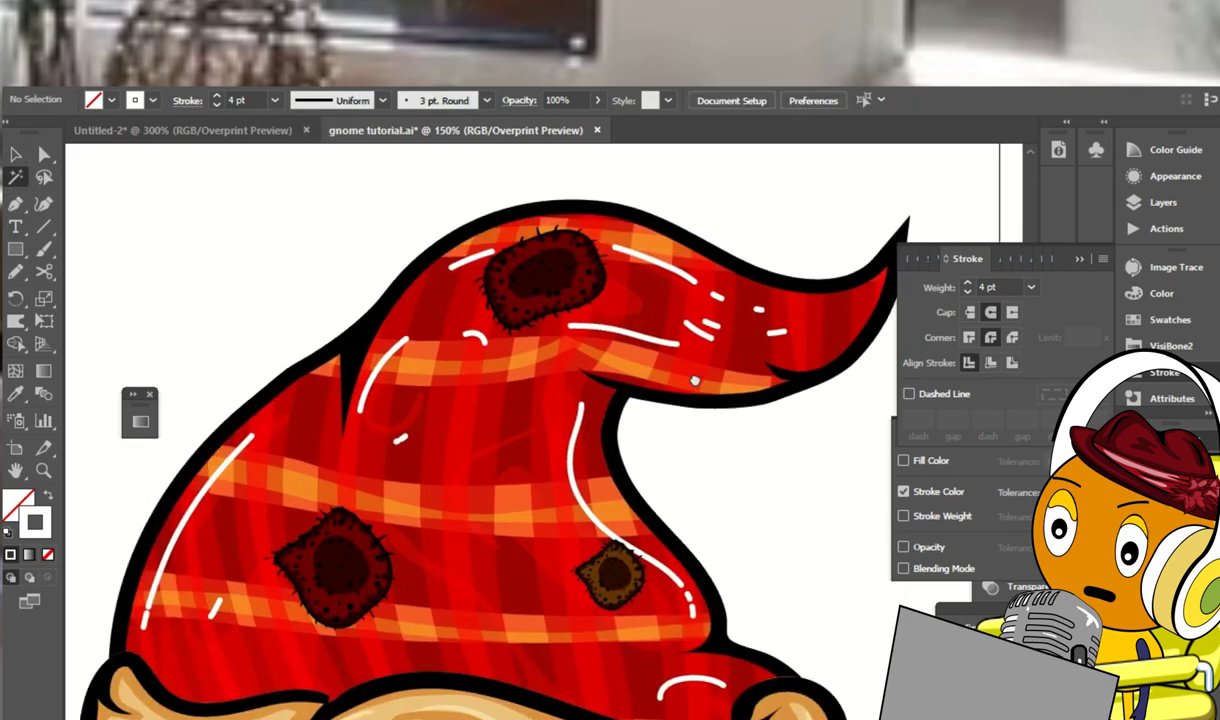
scroll(803, 333, "up", 1)
key("a")
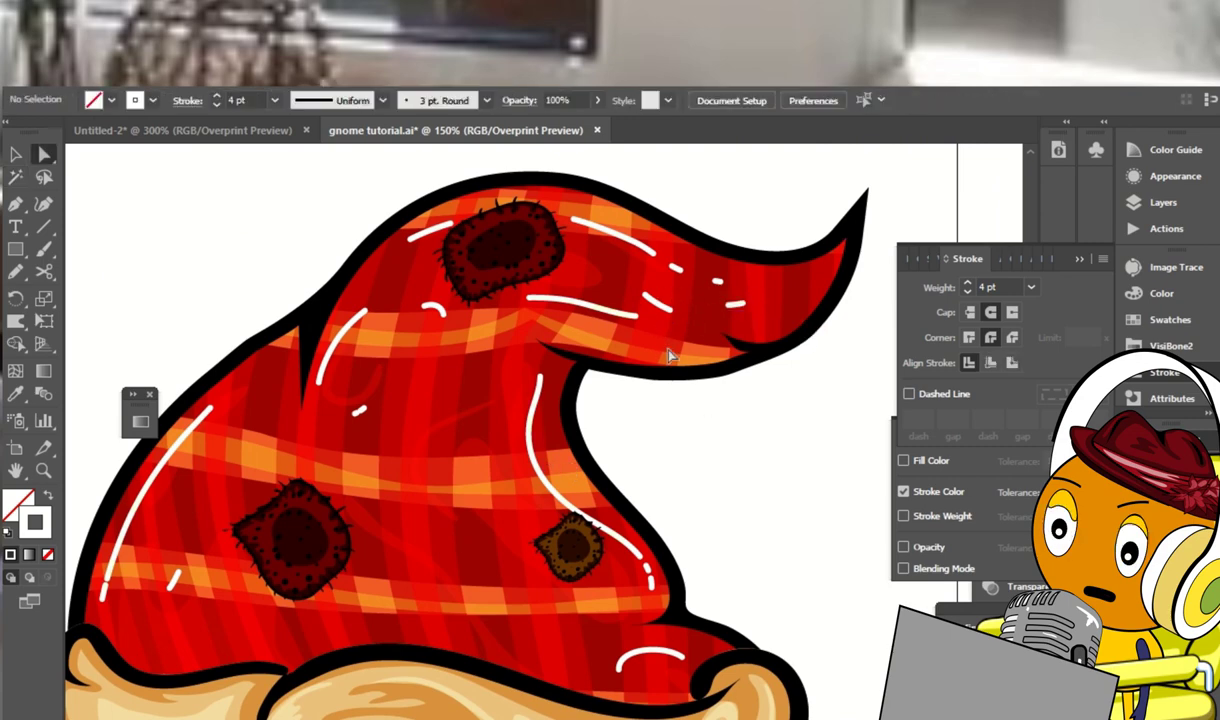
left_click(675, 404)
left_click(613, 333)
key("ctrl+shift+a")
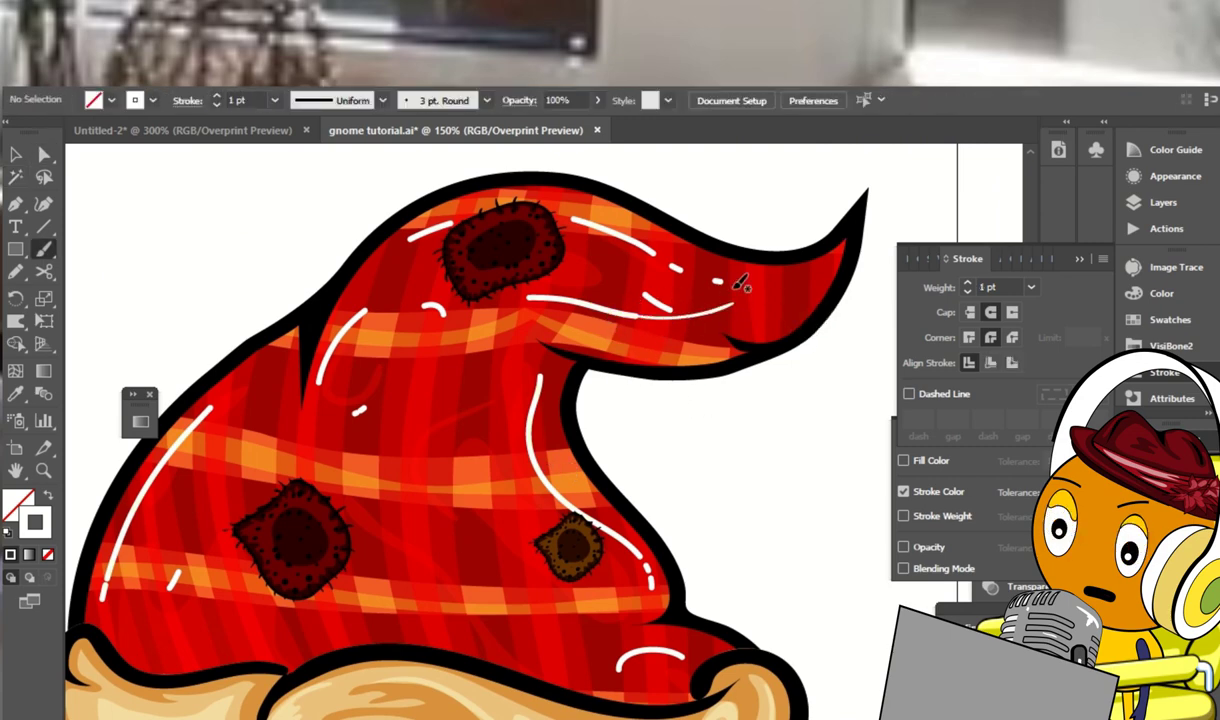
left_click(610, 332)
key("ctrl+shift+a")
scroll(490, 340, "up", 1)
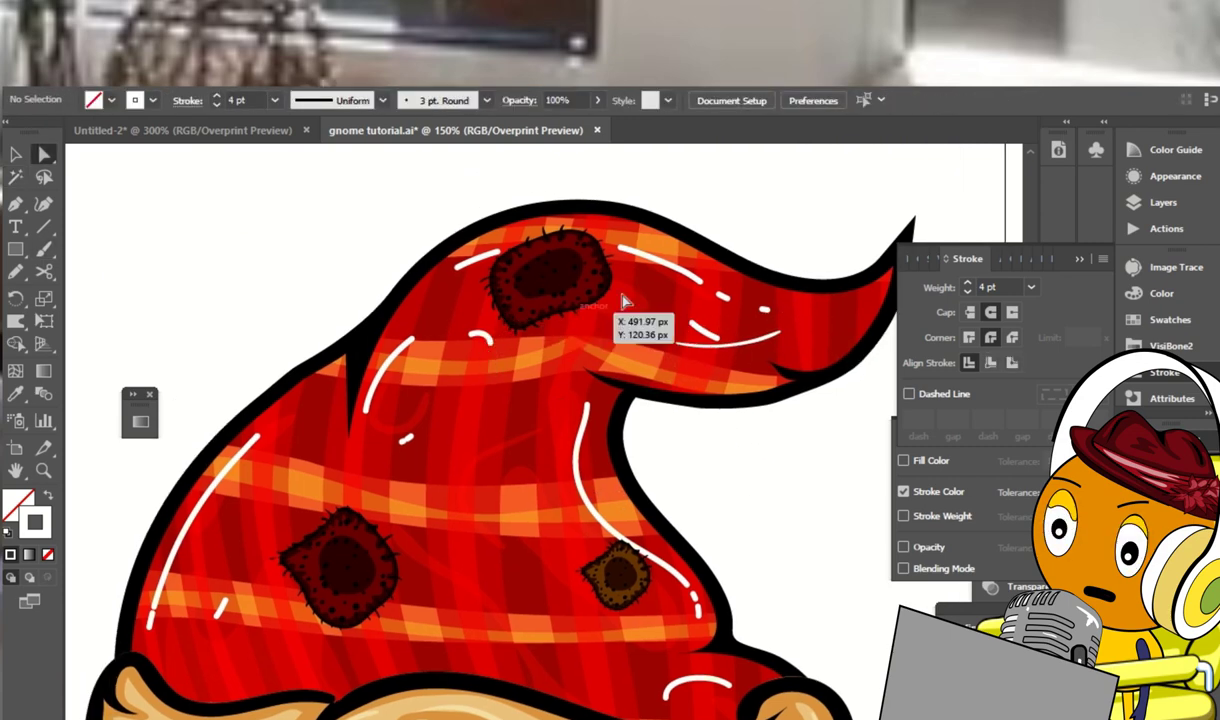
Make the hat's hidden dark shading path in Layer 8 visible and lock it
key("ctrl+minus")
key("ctrl+minus")
key("ctrl+minus")
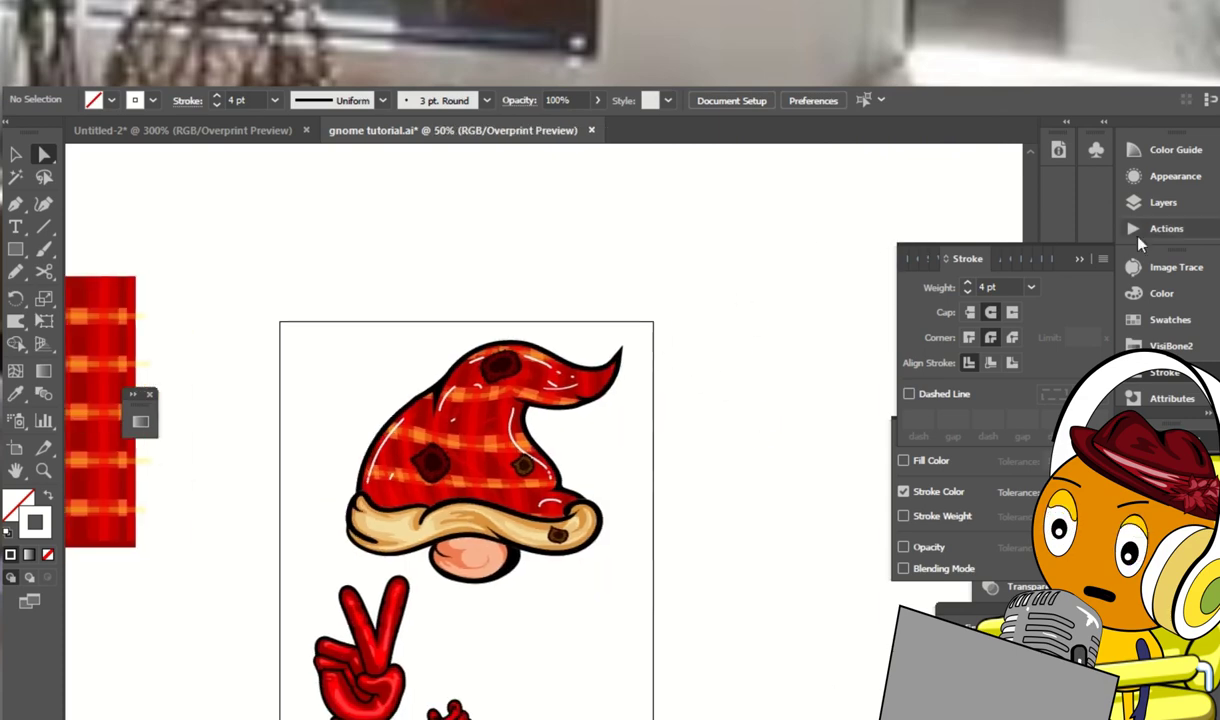
left_click(1140, 204)
scroll(1087, 206, "down", 5)
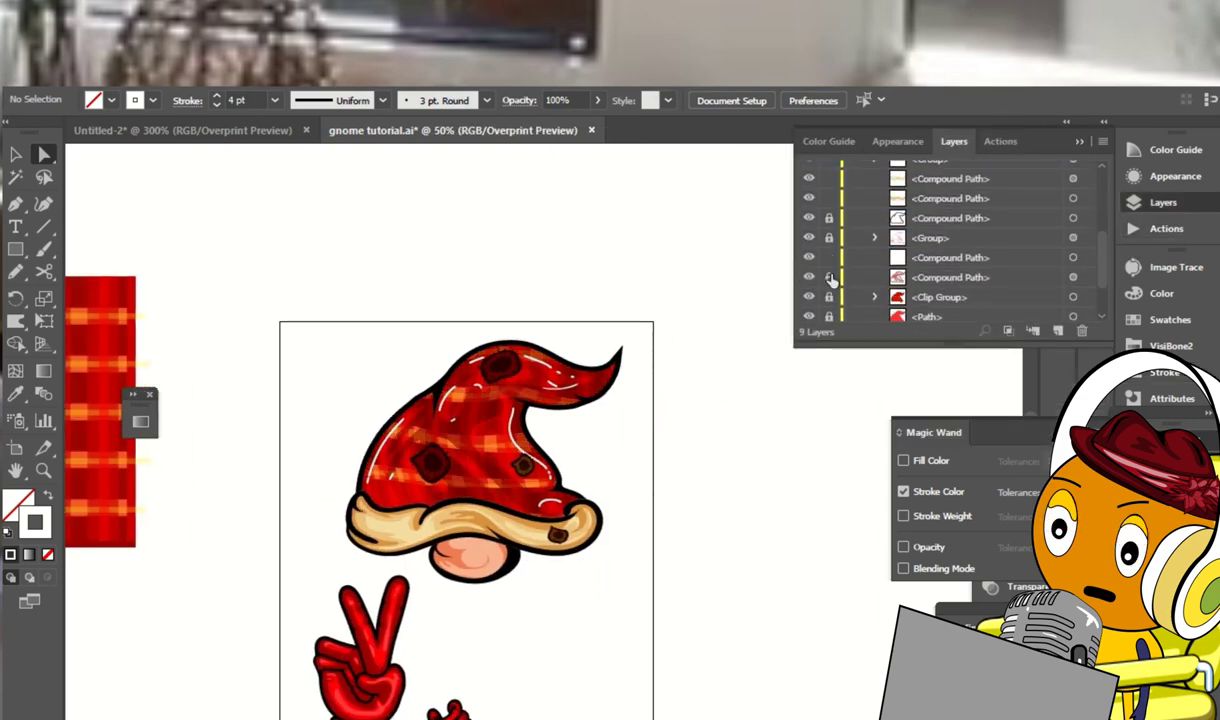
scroll(700, 390, "down", 2)
key("ctrl+plus")
key("ctrl+plus")
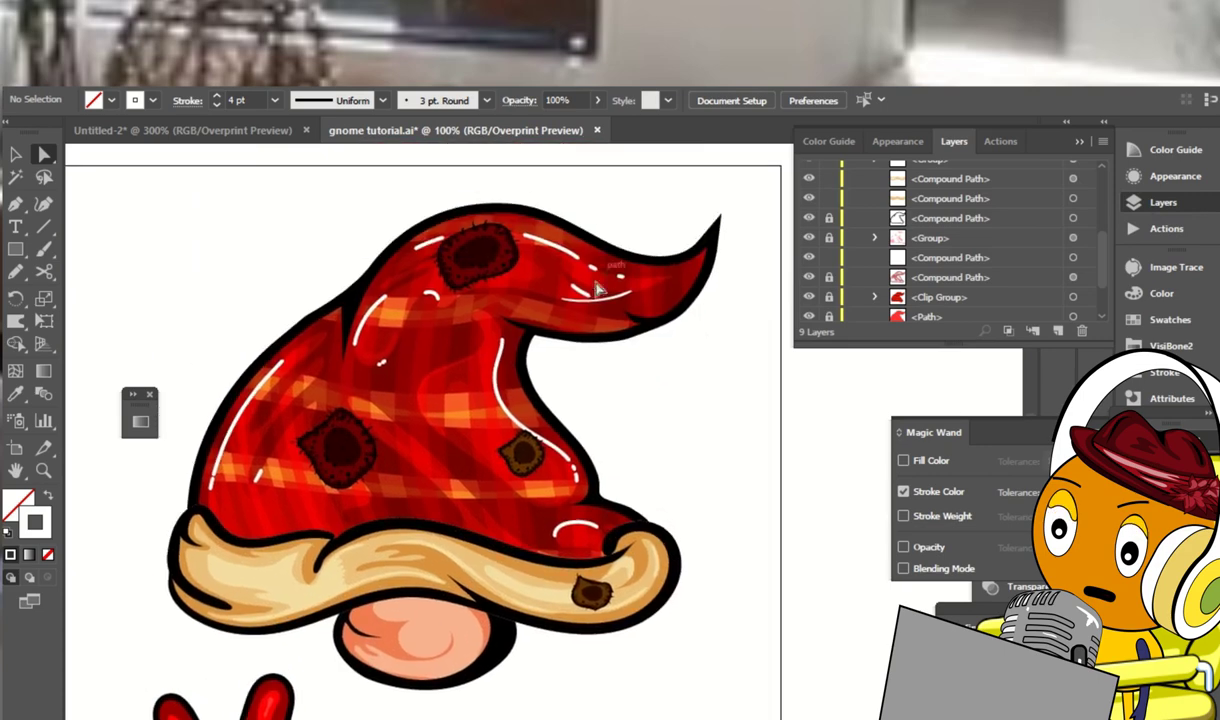
Lock the remaining unlocked groups and compound paths of the hat in Layer 8
scroll(545, 290, "down", 3)
scroll(675, 332, "left", 1)
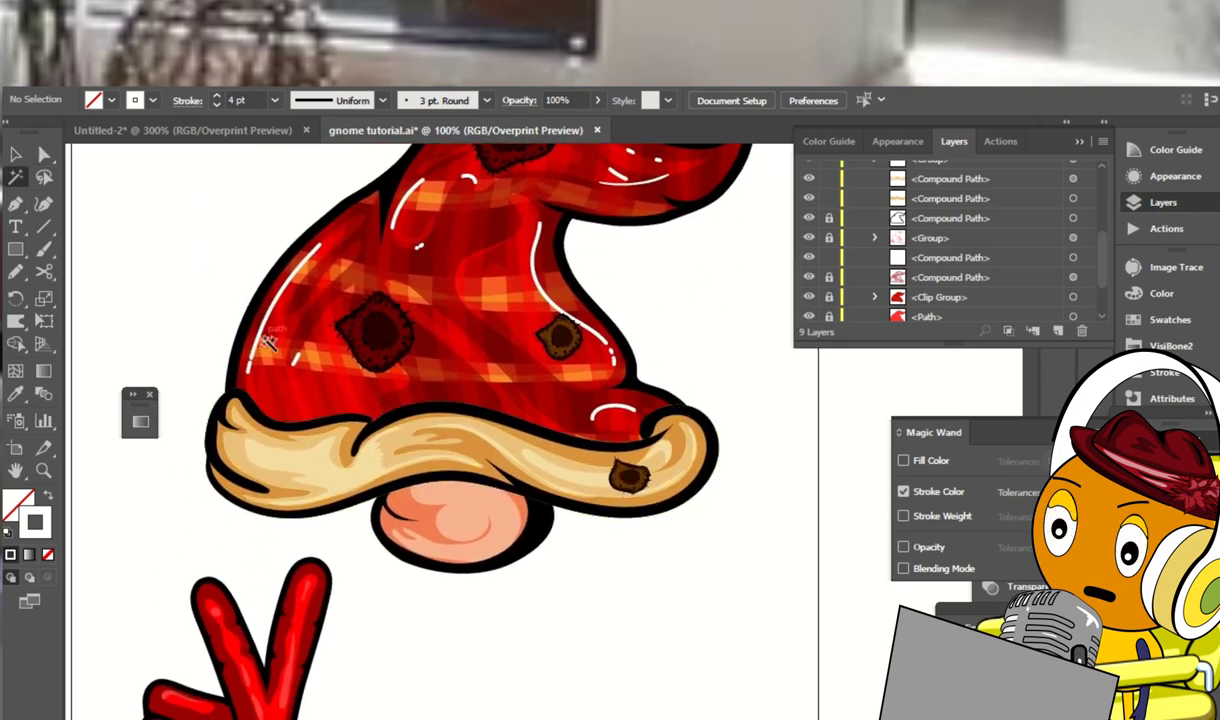
scroll(700, 300, "up", 2)
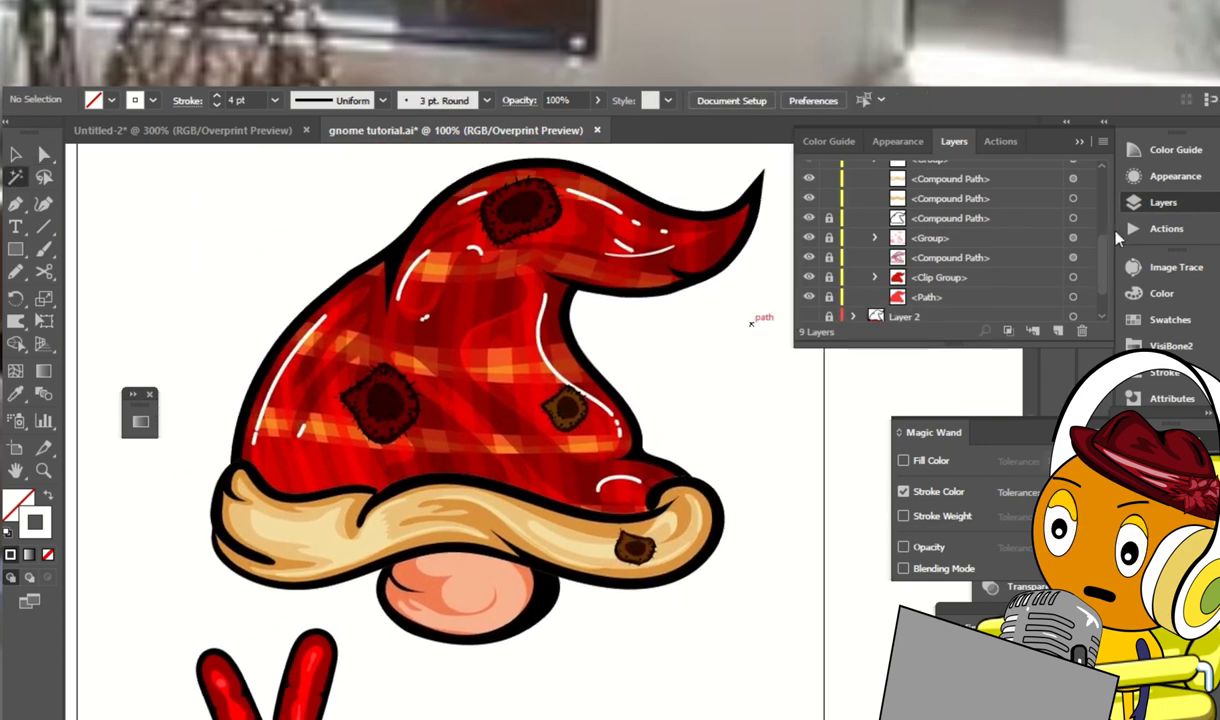
scroll(1080, 245, "up", 5)
scroll(900, 290, "down", 1)
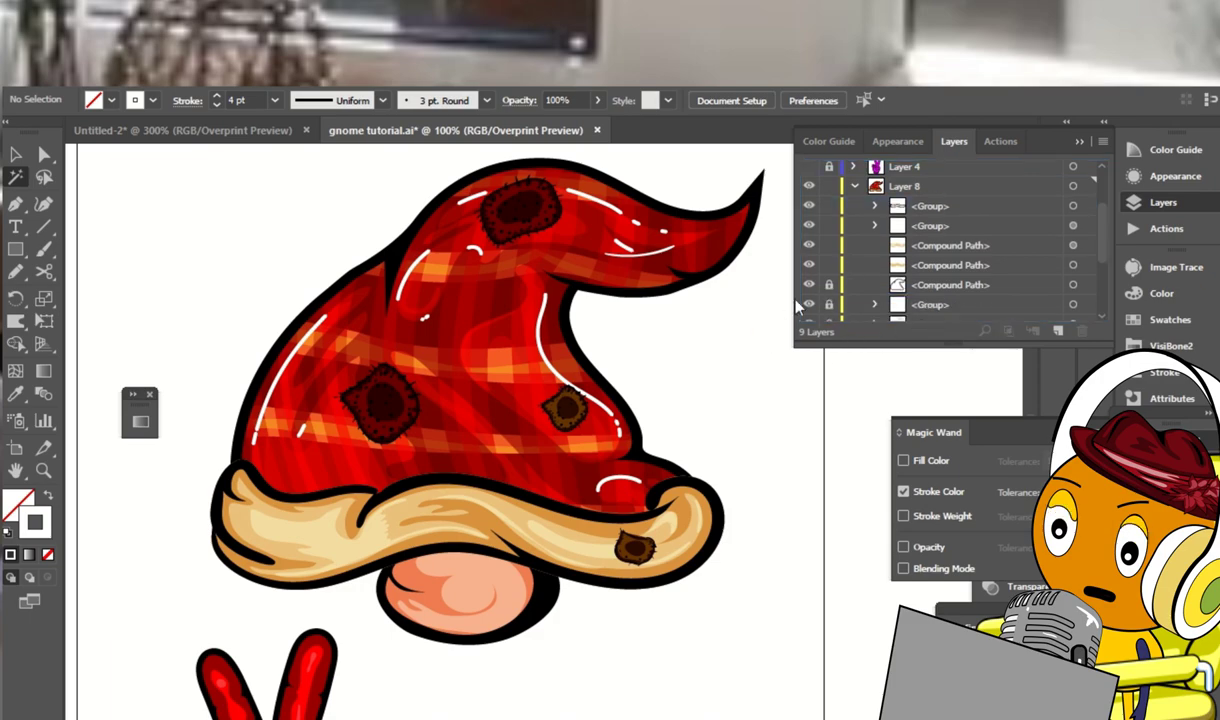
scroll(730, 250, "up", 2)
scroll(700, 180, "down", 3)
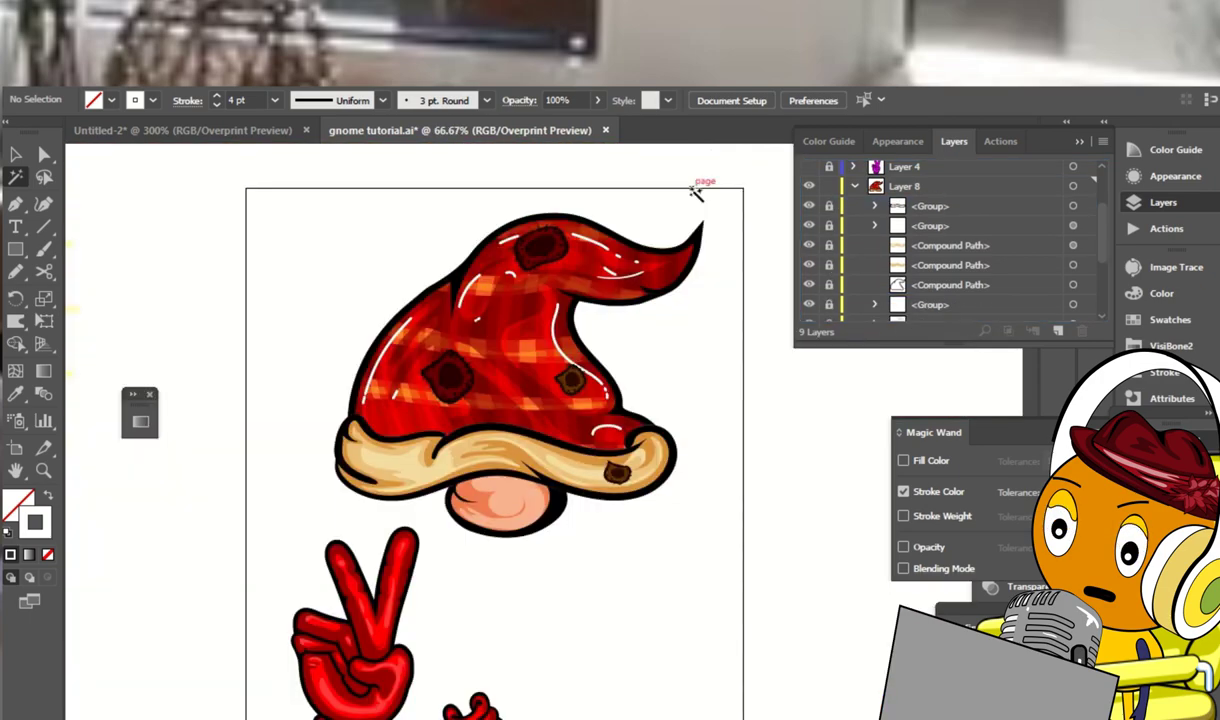
Paint 1 pt white highlights on the hat, including a long diagonal beside the large lower patch and a curve in its middle
key("b")
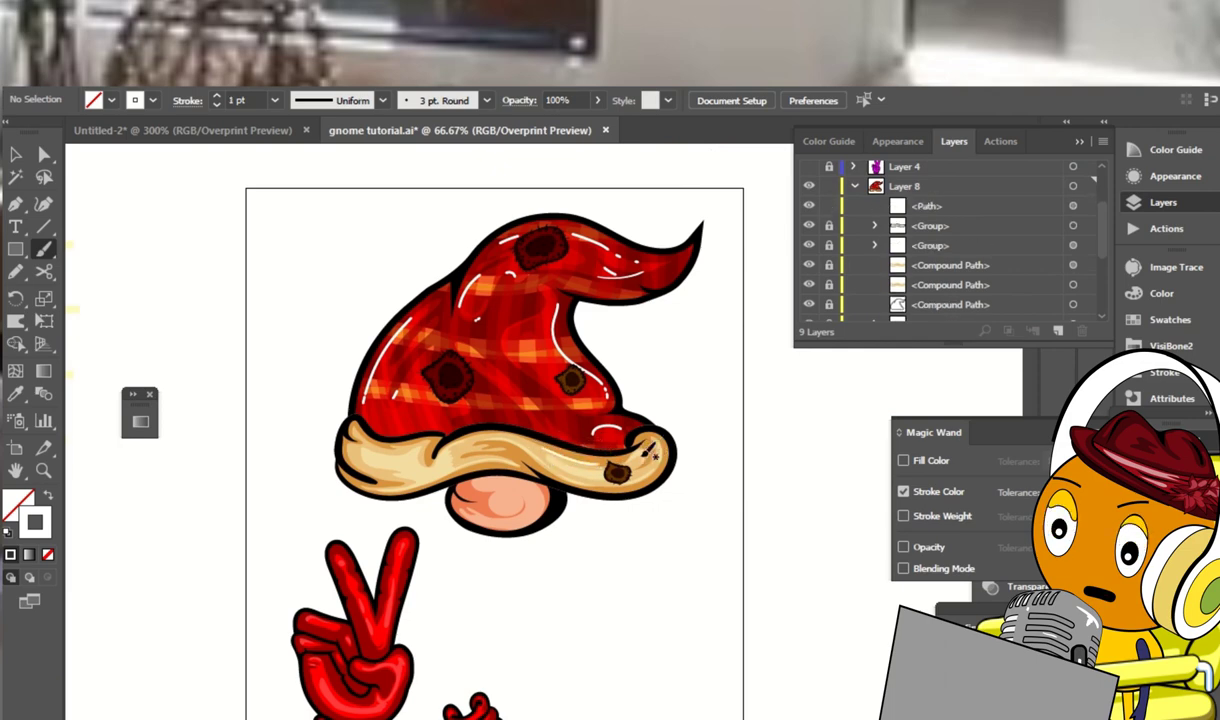
scroll(563, 373, "up", 1)
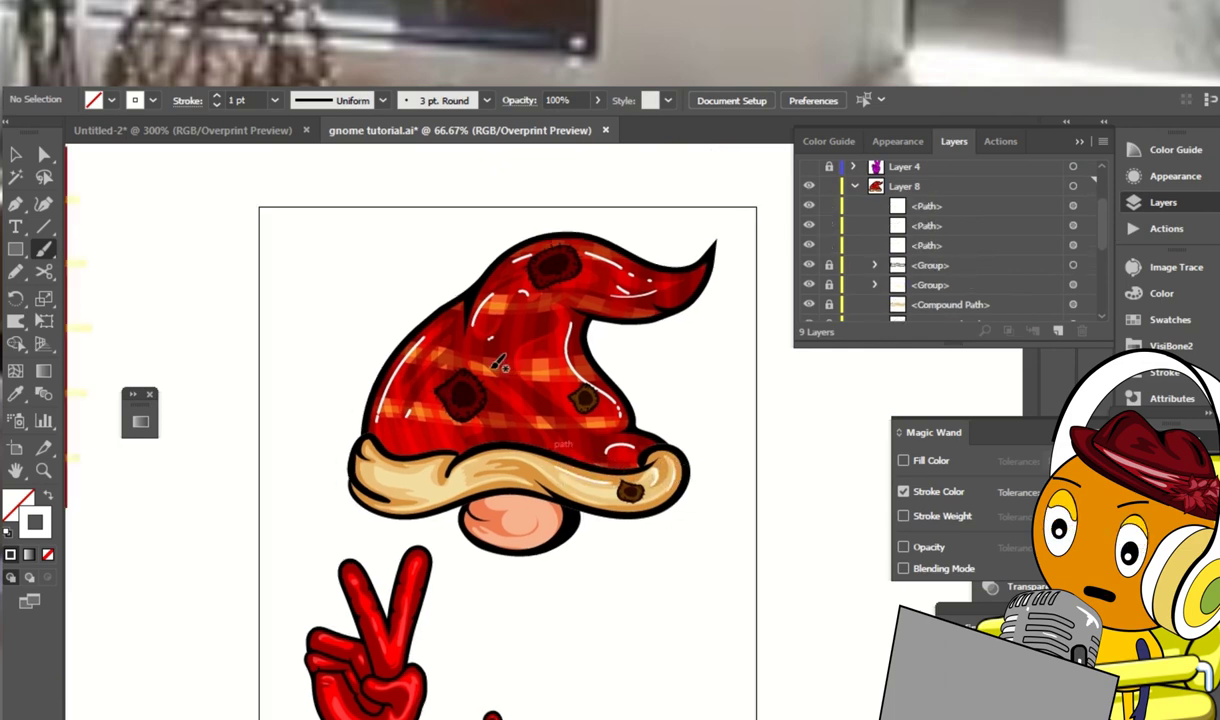
left_click_drag(490, 368, 533, 405)
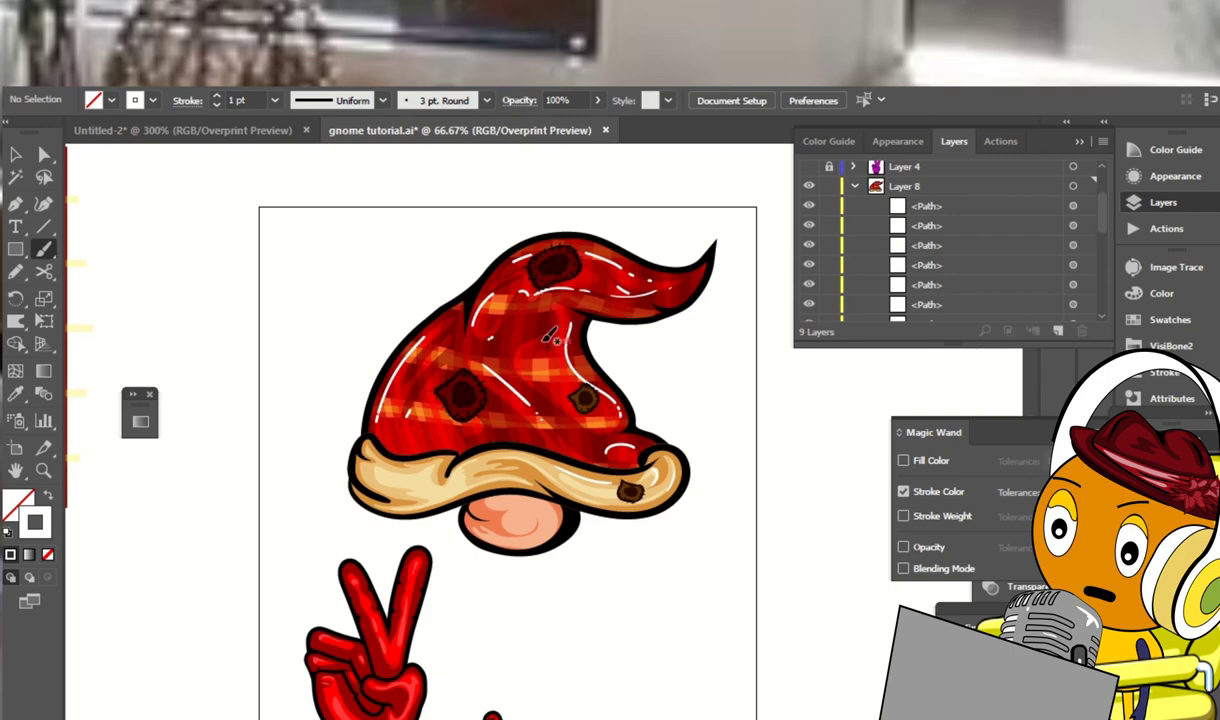
scroll(574, 410, "down", 2)
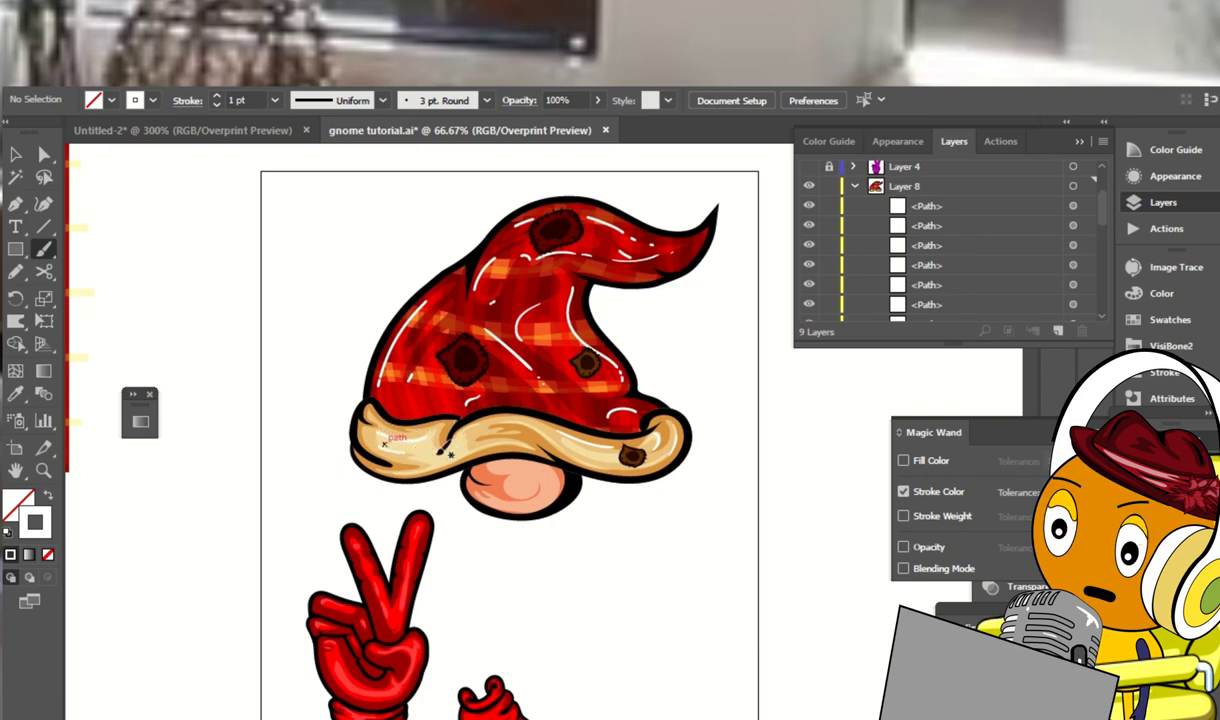
Paint 1 pt white highlight strokes on the hat's fur brim and on the gnome's nose
scroll(484, 442, "down", 2)
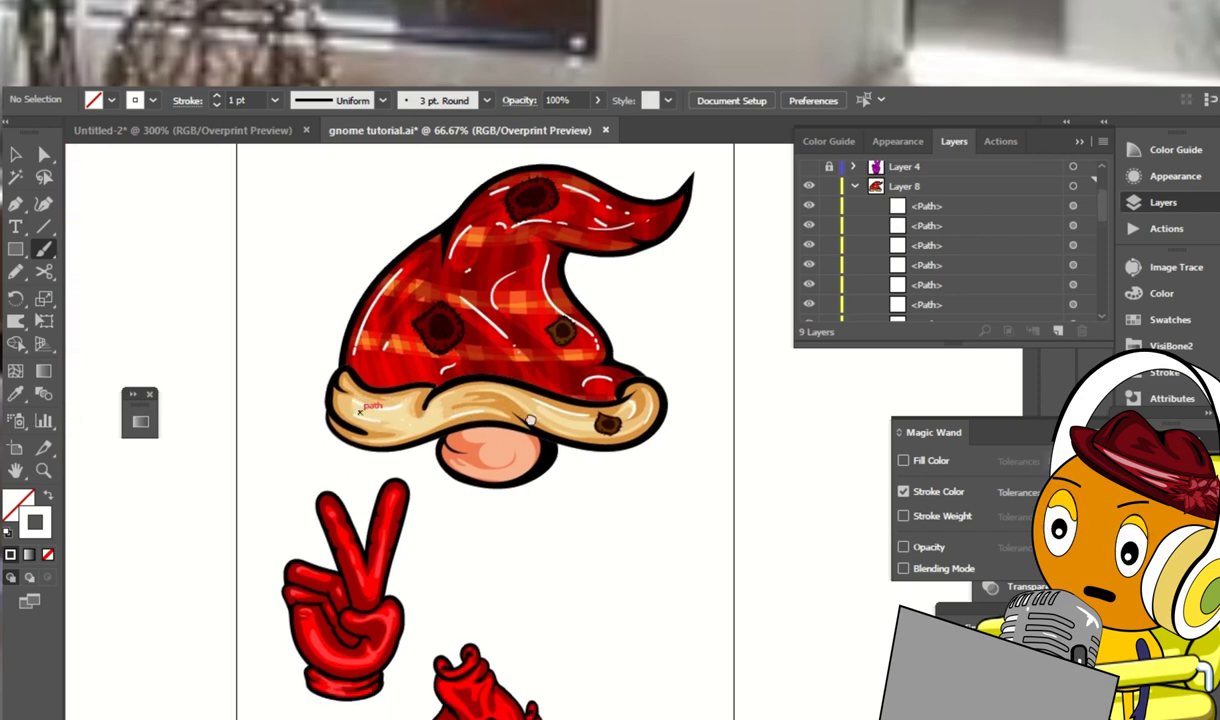
scroll(500, 432, "right", 1)
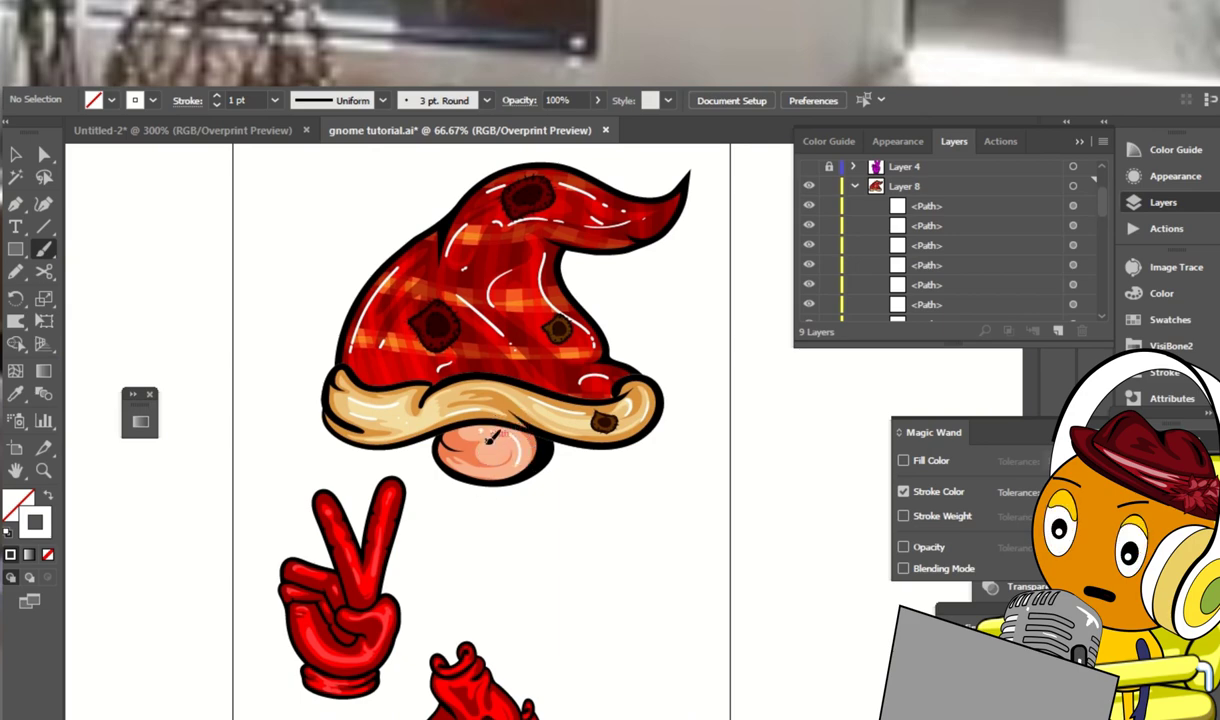
left_click_drag(490, 432, 457, 441)
left_click_drag(370, 437, 387, 482)
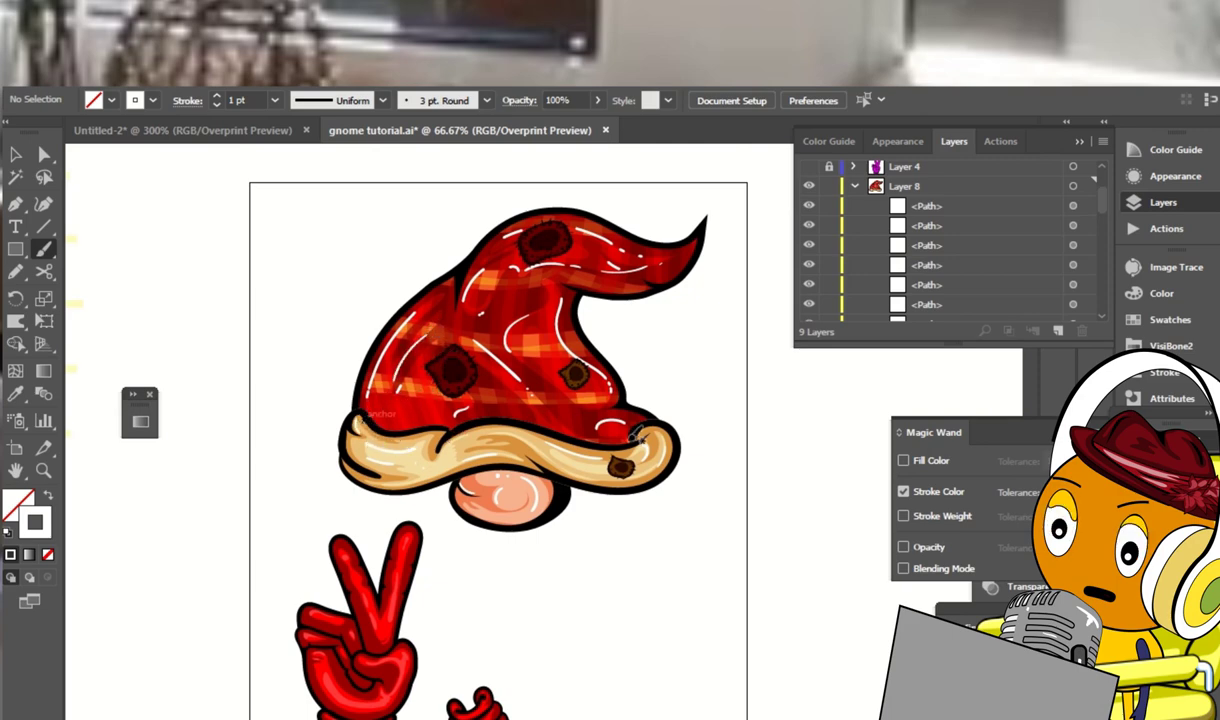
scroll(478, 440, "up", 3)
key("a")
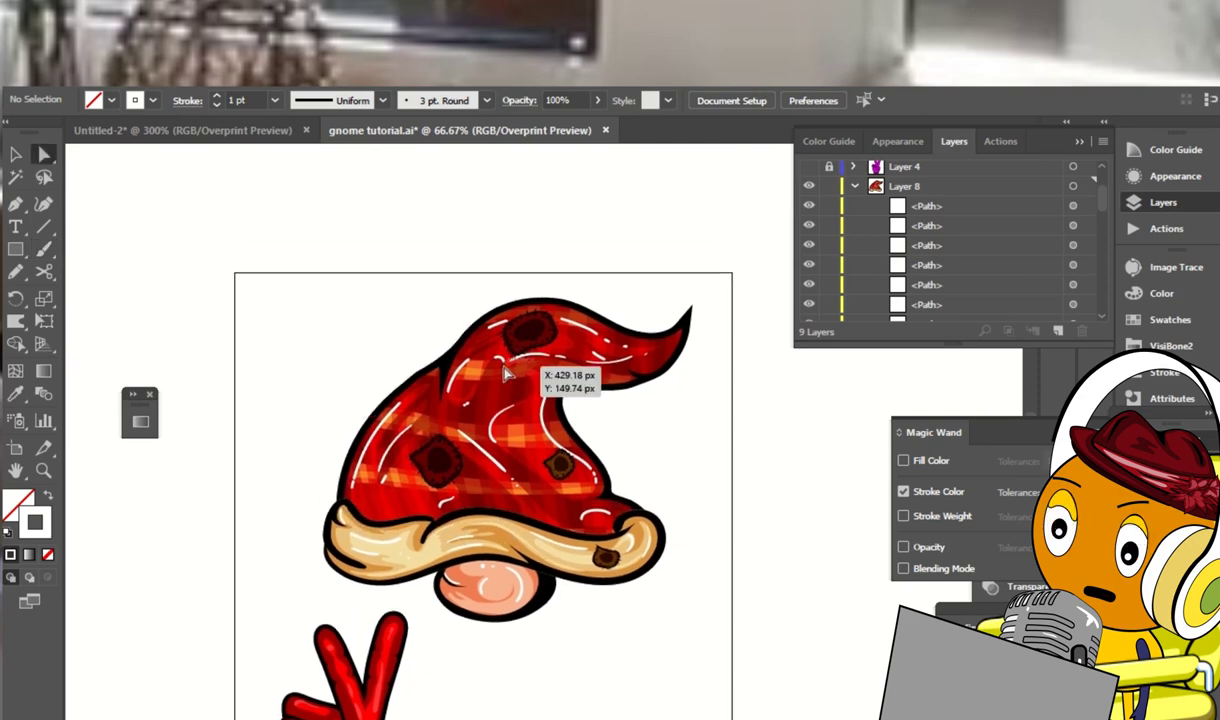
Paint 1 pt white highlights on the front boot's rolled cuff, ankle folds and heel, with short accents around the large patch
scroll(753, 442, "down", 4)
scroll(773, 305, "up", 8)
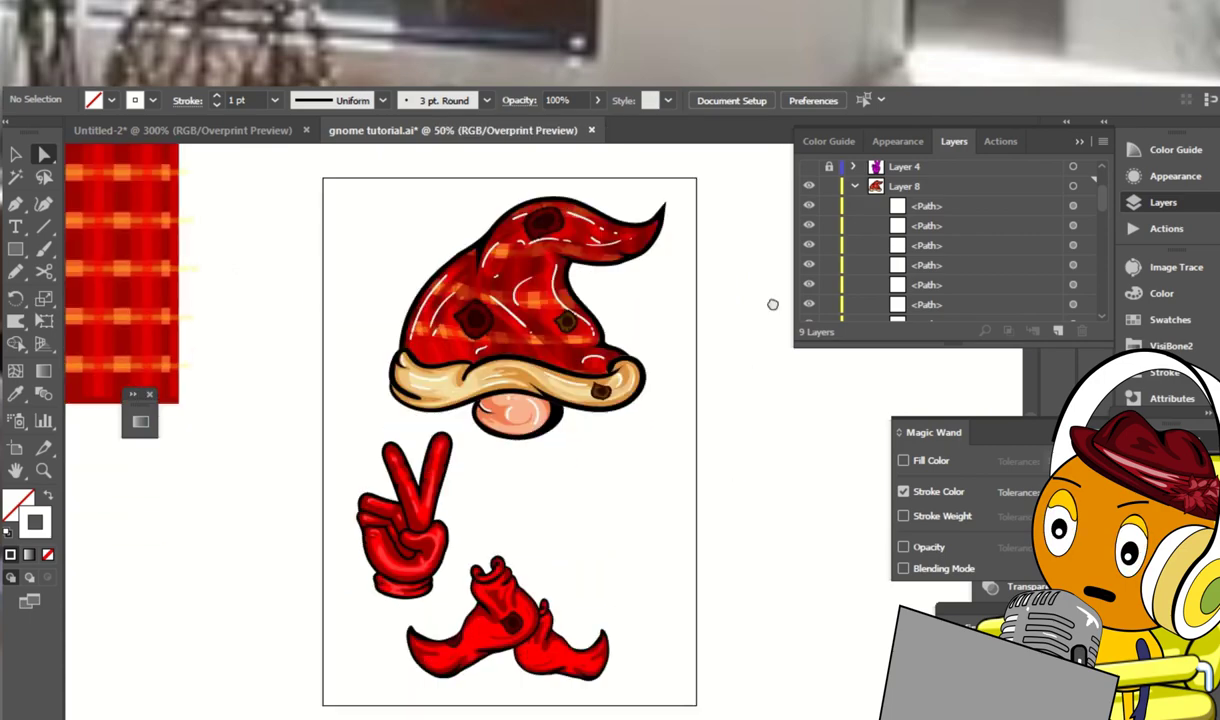
scroll(653, 306, "down", 8)
key("b")
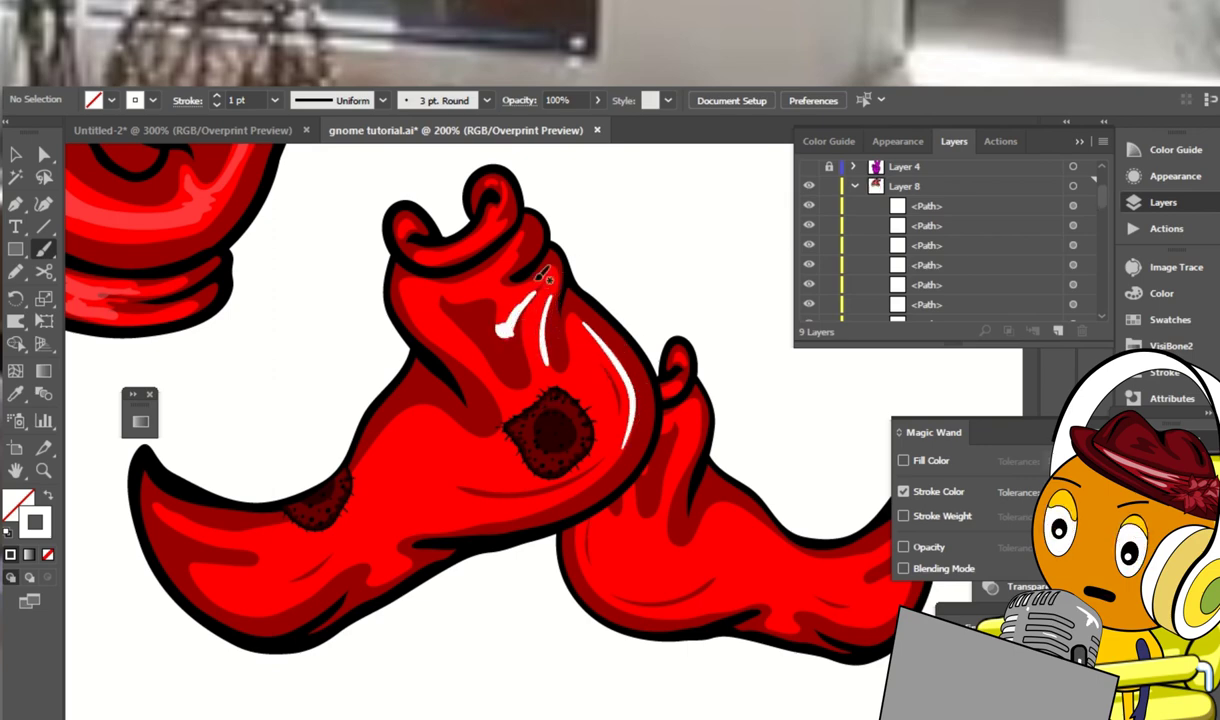
scroll(541, 274, "up", 1)
scroll(530, 260, "left", 1)
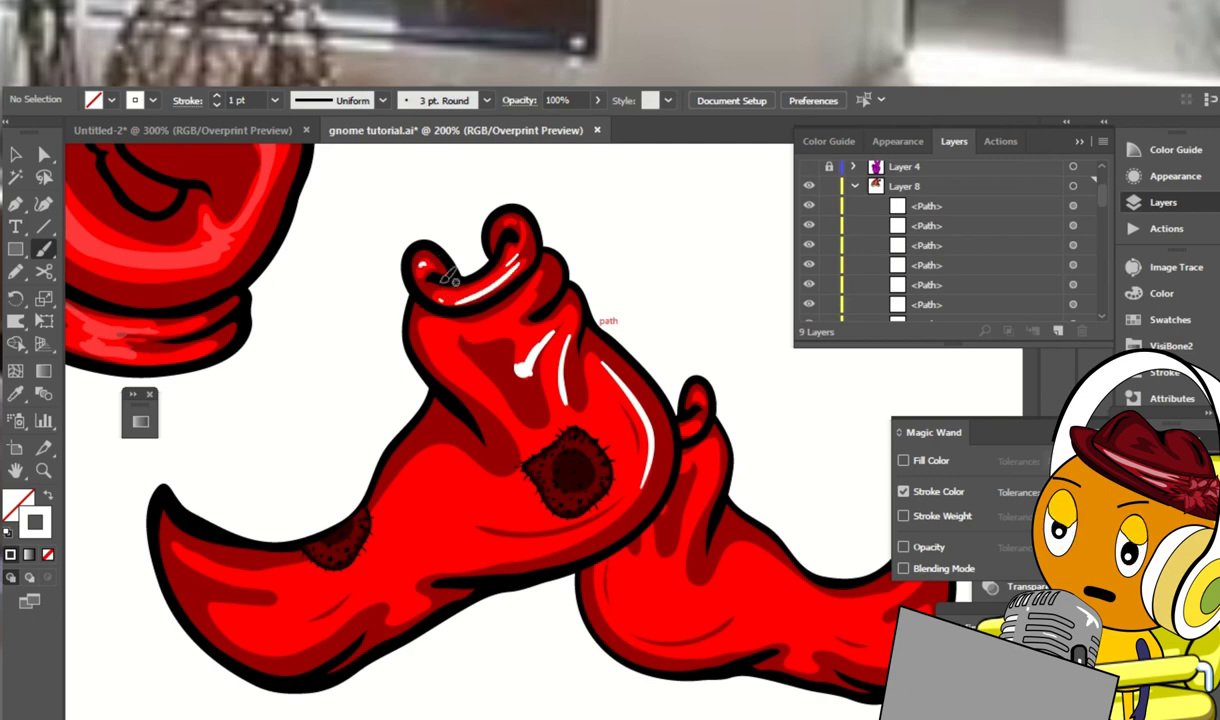
scroll(537, 415, "down", 1)
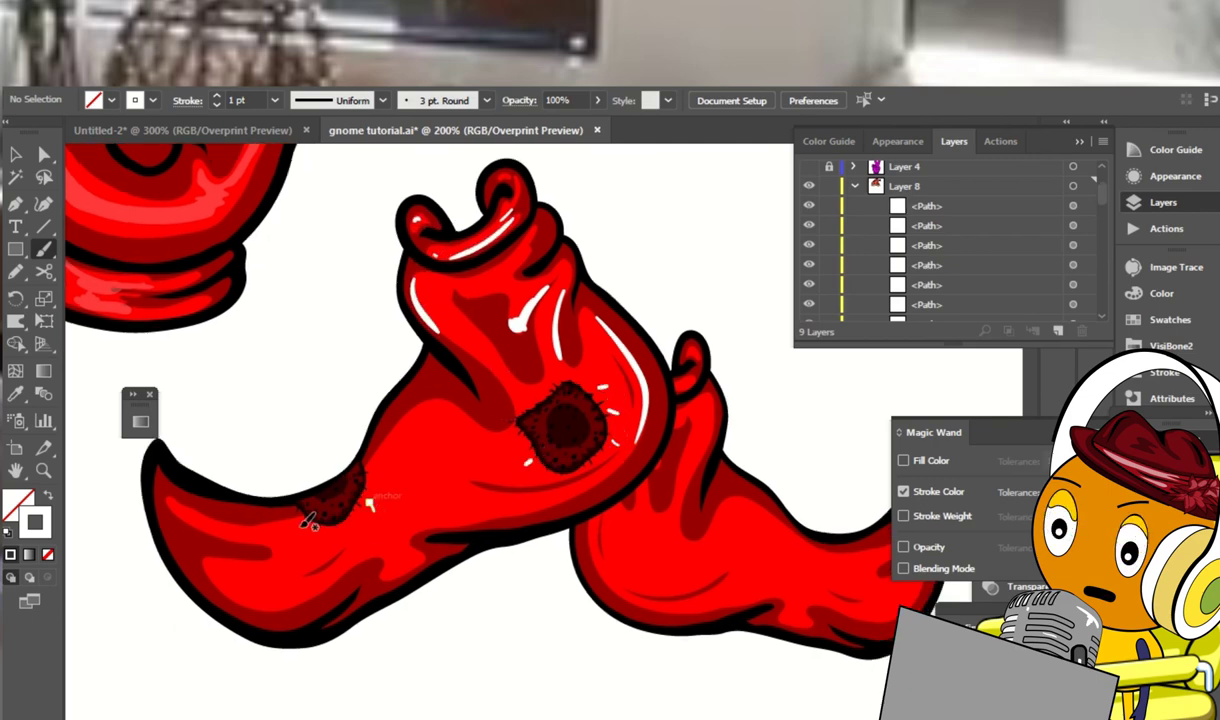
Paint 1 pt white highlights on the front boot's curled toe, sole and instep, plus small accents beside the toe patch
scroll(236, 485, "down", 1)
scroll(236, 485, "left", 1)
left_click_drag(243, 489, 295, 500)
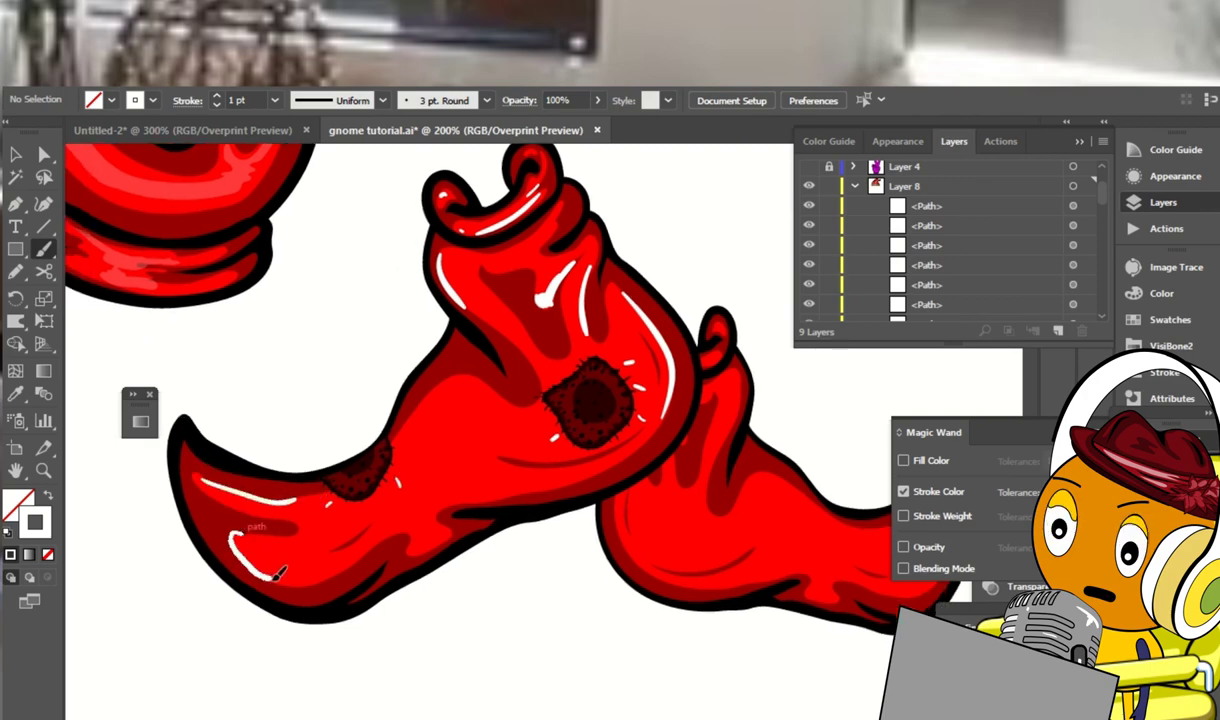
left_click_drag(448, 530, 446, 534)
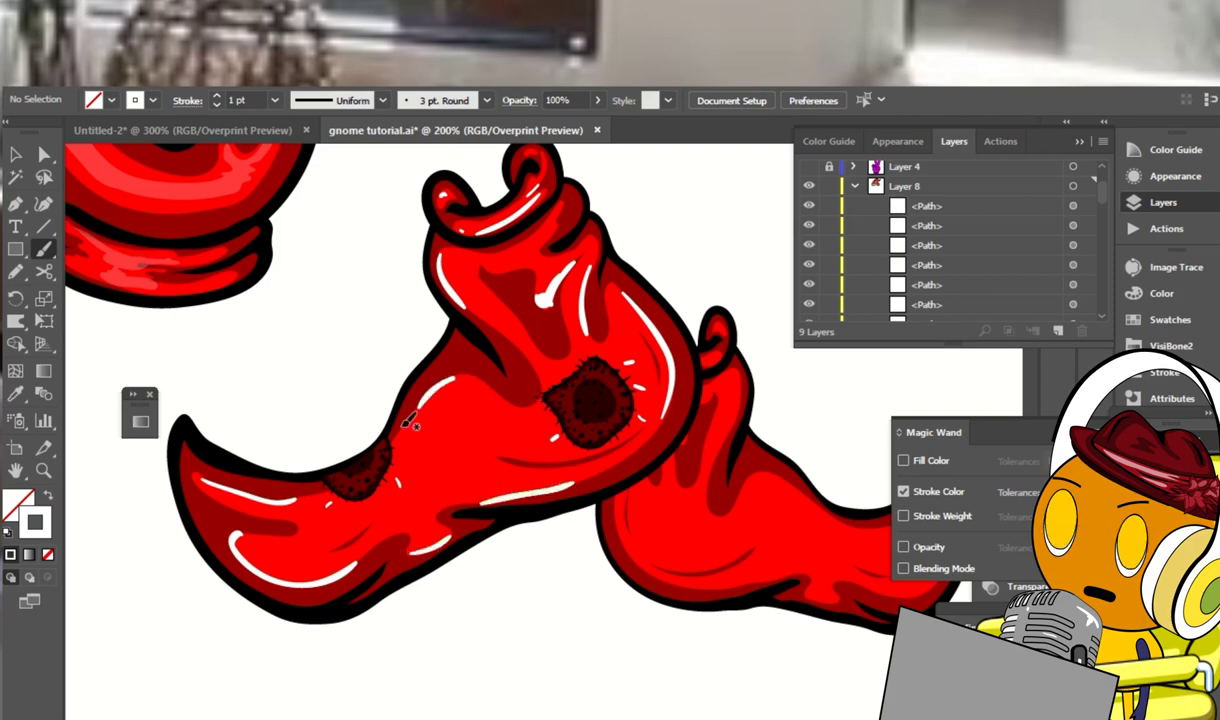
left_click_drag(455, 378, 415, 413)
Paint 1 pt white highlight strokes on the rear boot
key("ctrl+0")
scroll(480, 470, "up", 5)
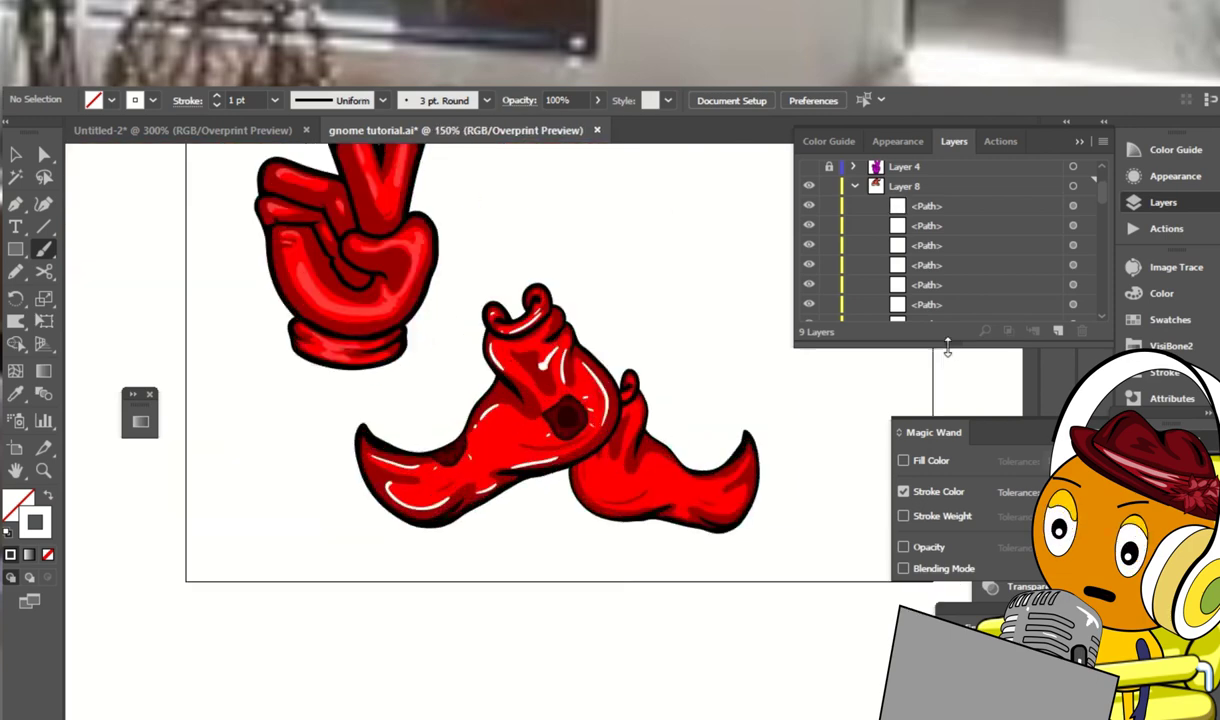
left_click_drag(552, 440, 597, 451)
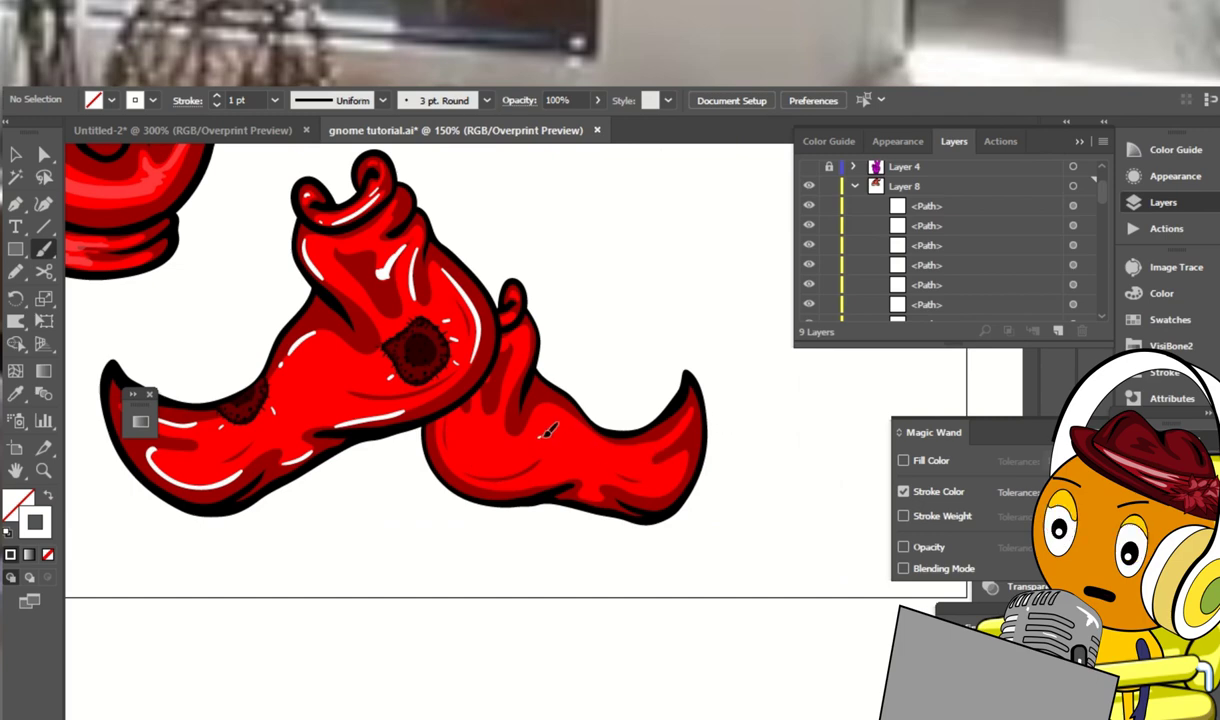
scroll(540, 350, "down", 5)
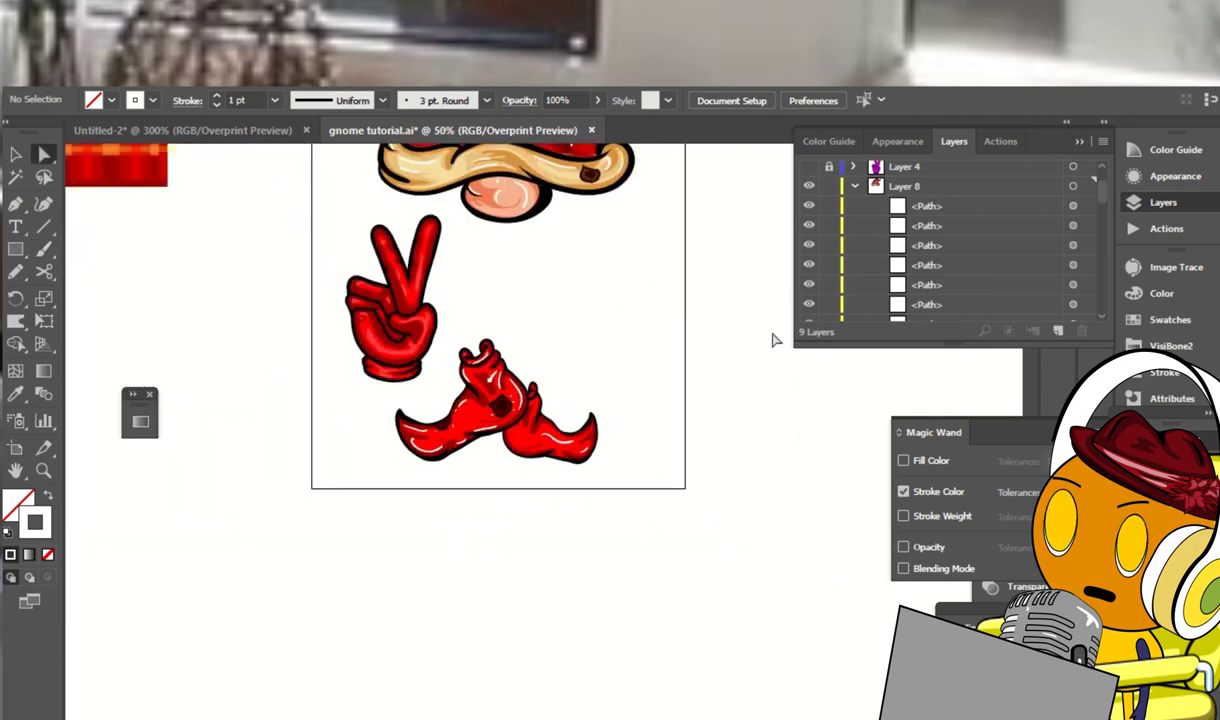
Undo the highlight strokes on the hand's raised finger and move Layer 8 above the hand layers, directly below Layer 7
scroll(547, 479, "up", 1)
scroll(604, 441, "up", 5)
key("b")
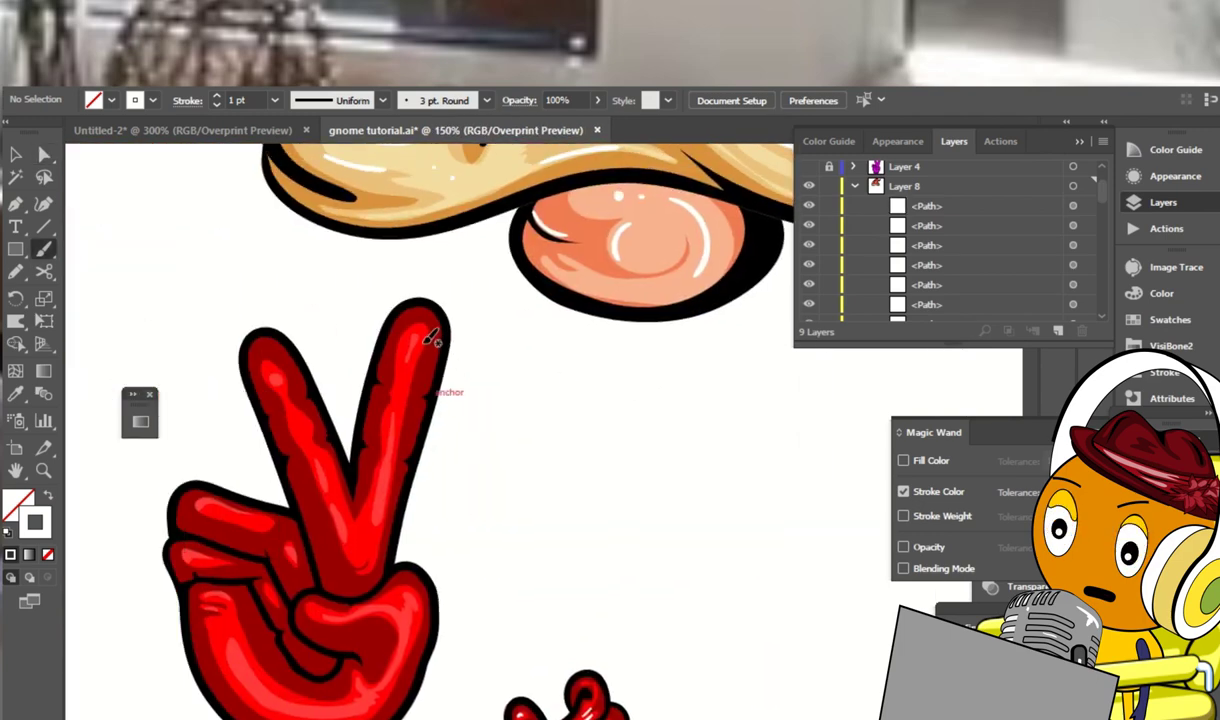
key("ctrl+z")
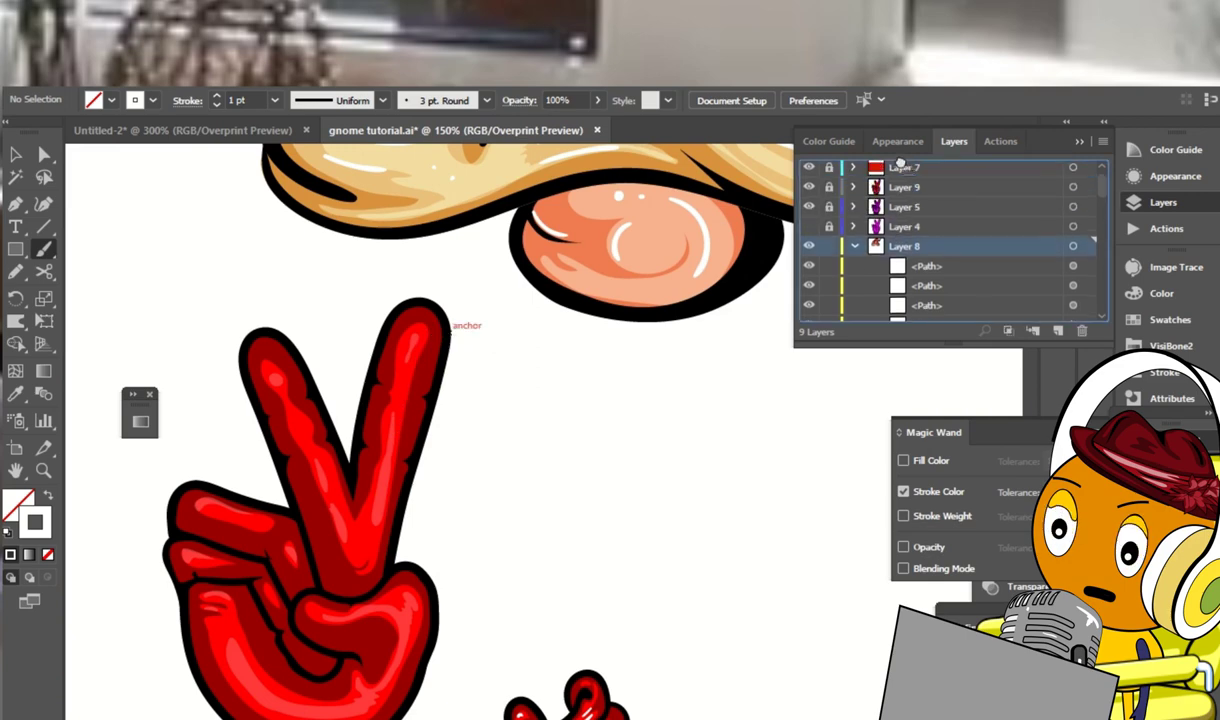
scroll(430, 400, "down", 1)
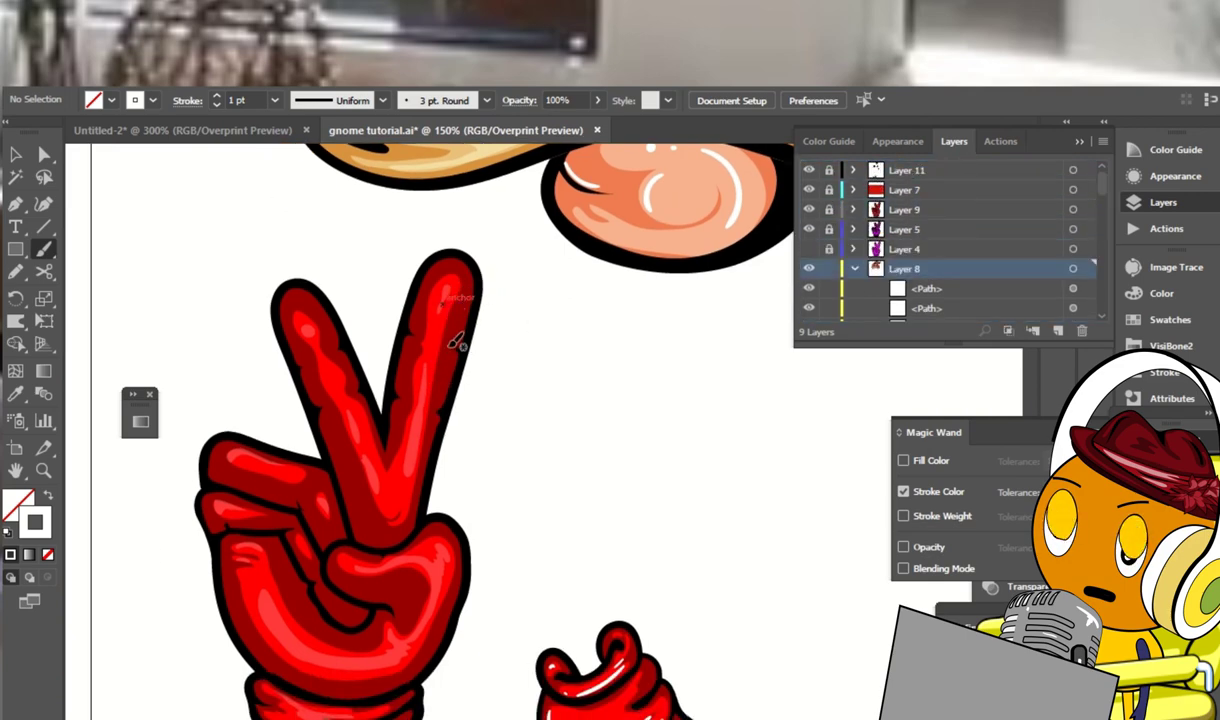
left_click_drag(457, 291, 436, 376)
key("ctrl+z")
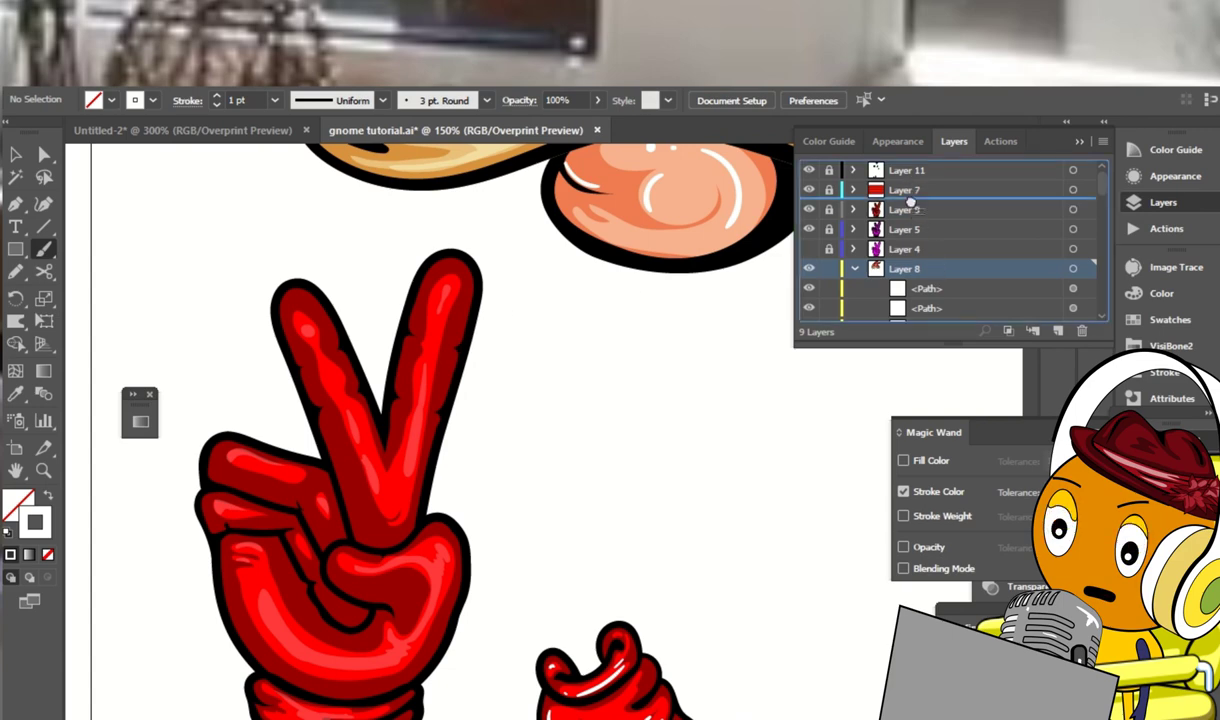
key("a")
left_click(522, 348)
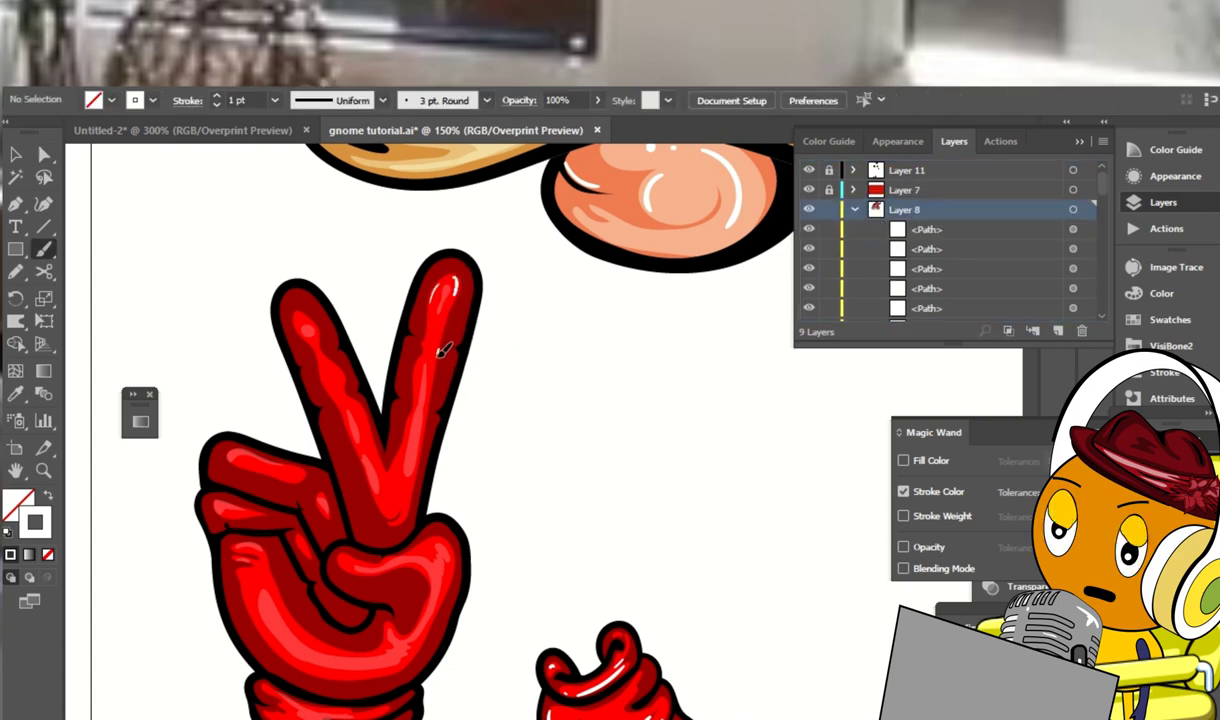
Paint 1 pt white highlights on the hand's raised fingers, folded fingers, thumb and palm
scroll(397, 460, "down", 2)
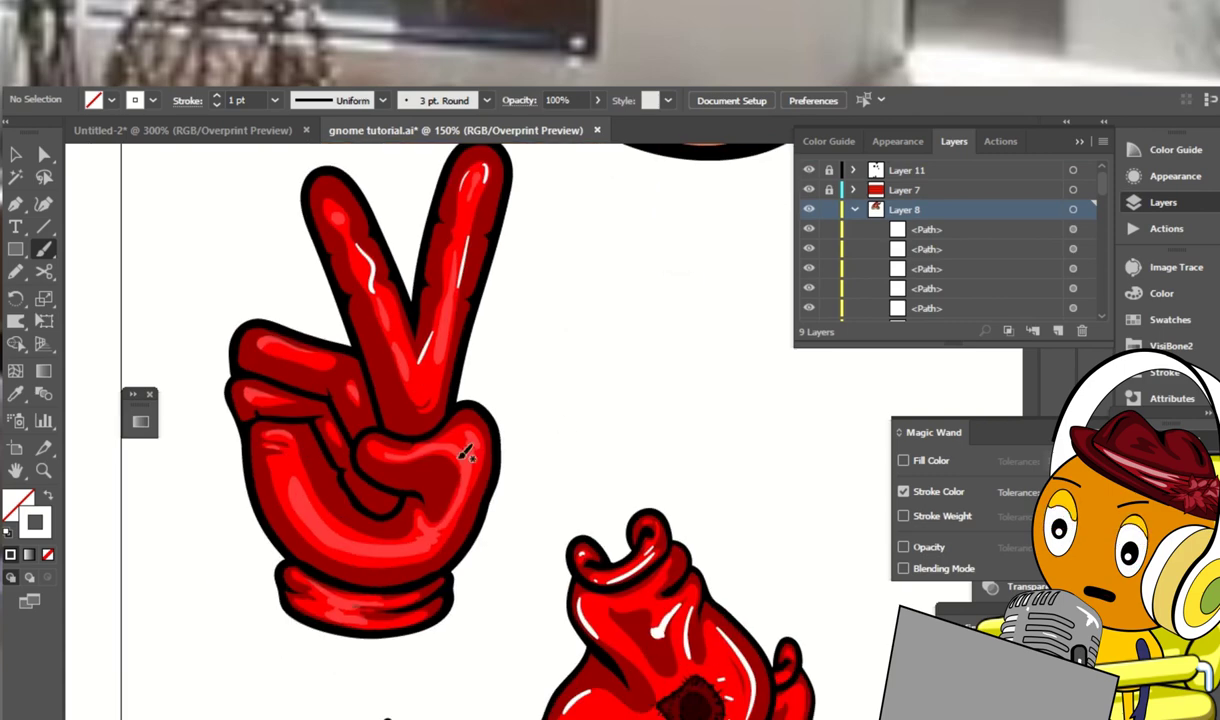
scroll(485, 489, "down", 1)
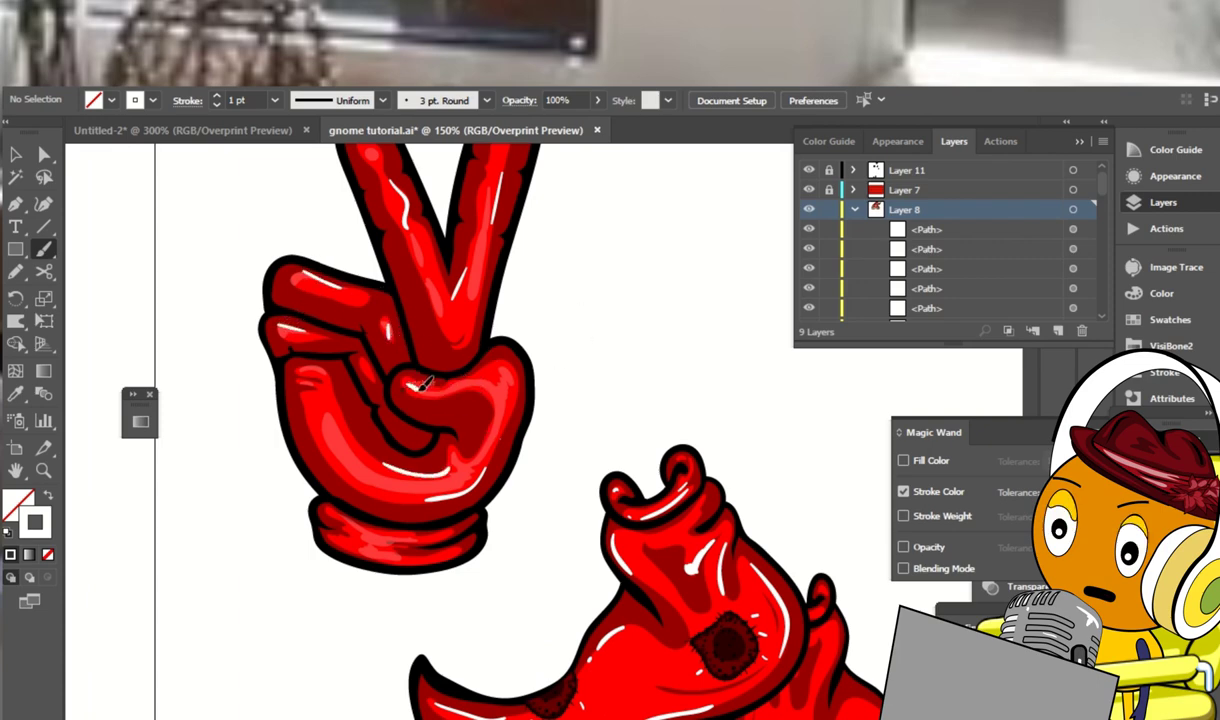
scroll(380, 460, "down", 1)
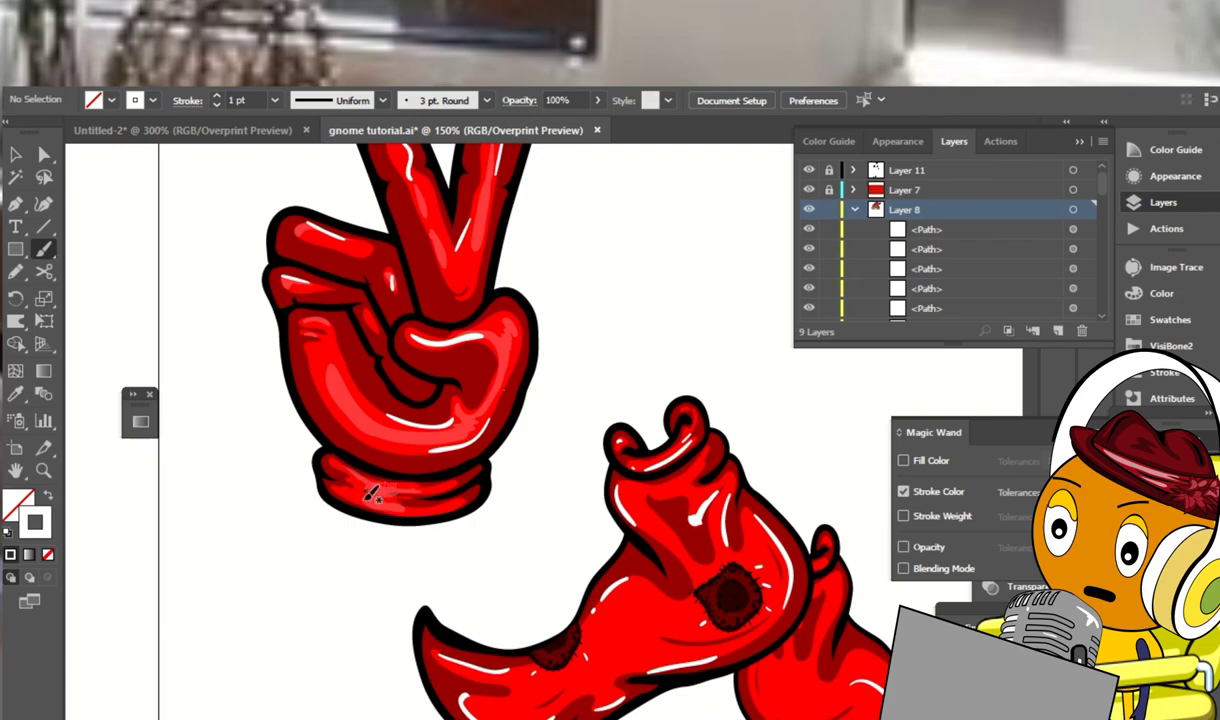
Select all white highlight strokes with the Magic Wand by stroke color, group them, and lock Layer 8
scroll(372, 493, "down", 3)
scroll(569, 403, "up", 5)
scroll(569, 403, "down", 4)
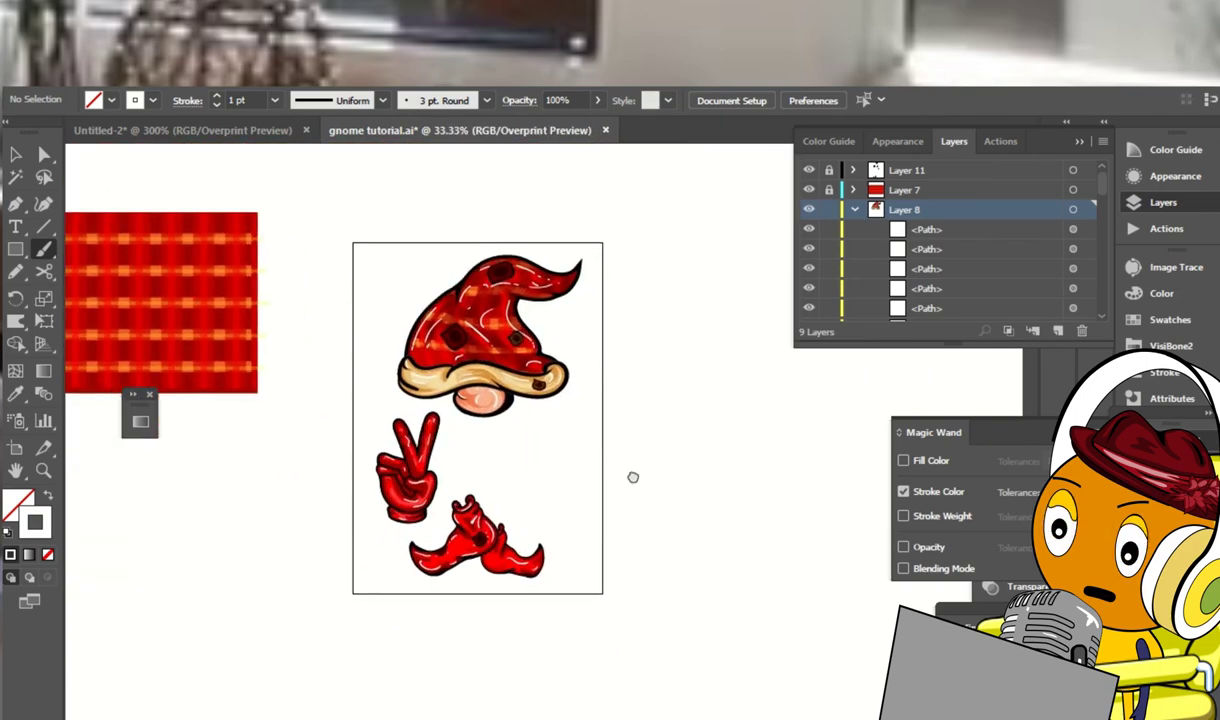
left_click(17, 176)
left_click(548, 403)
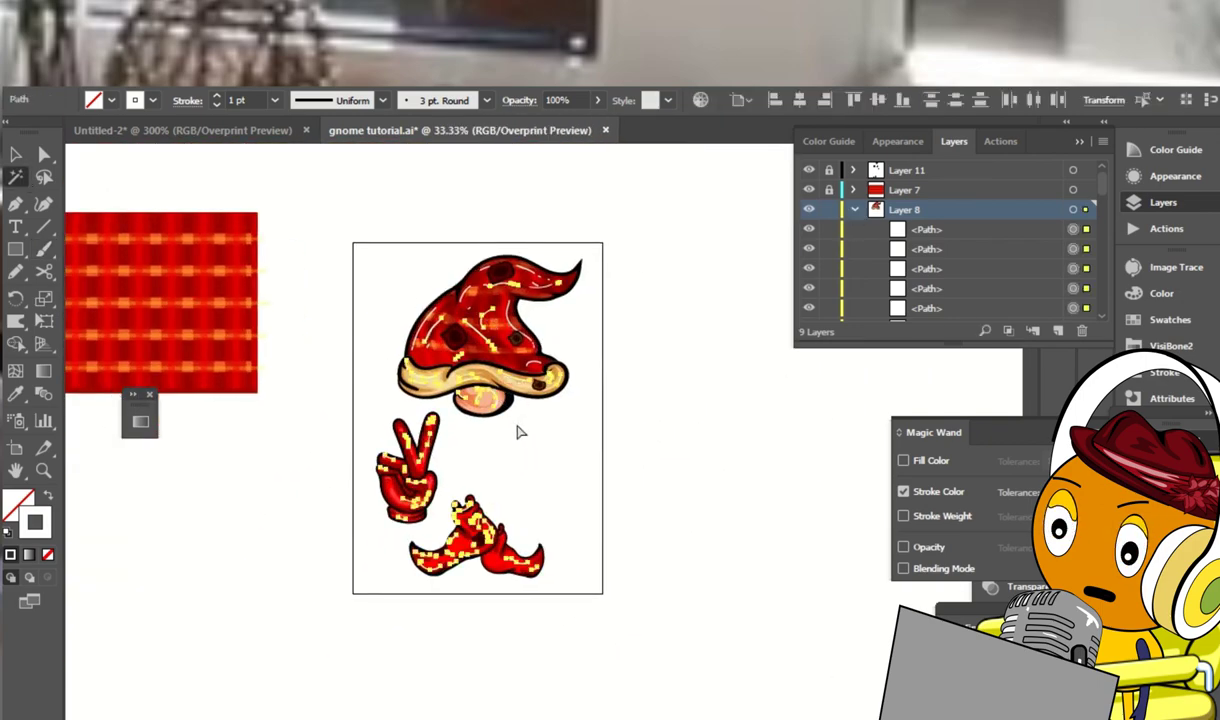
key("ctrl+2")
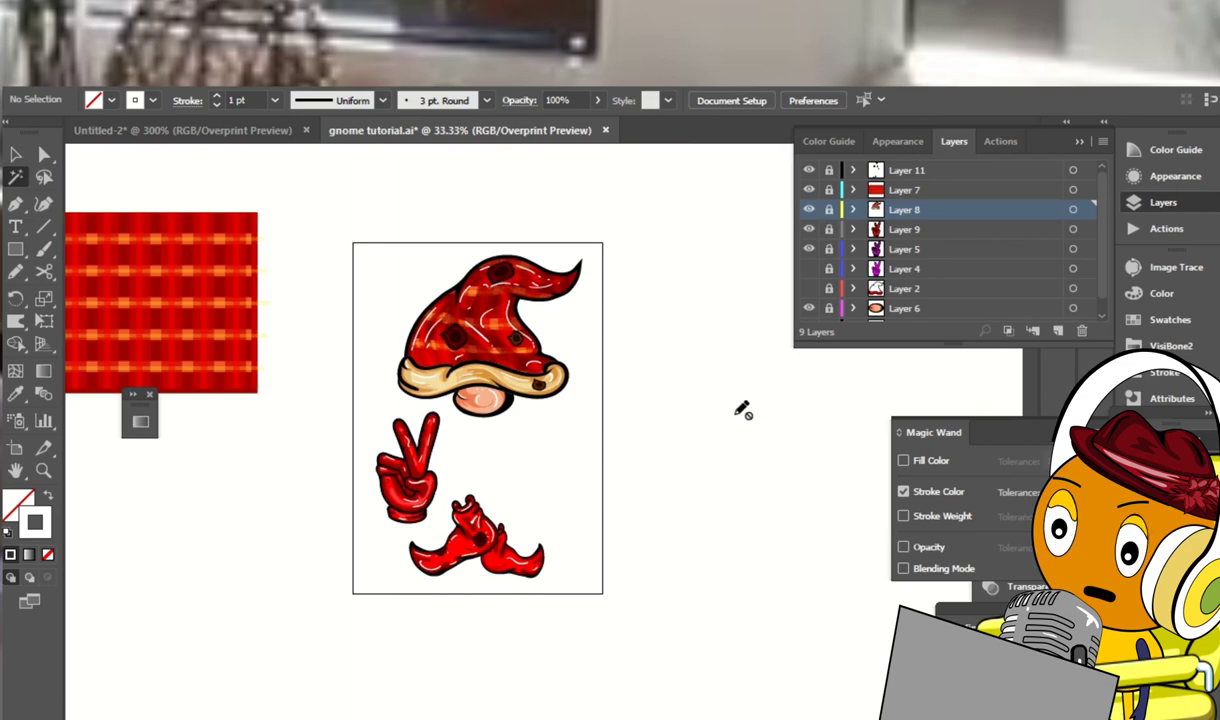
Create a new layer directly above Layer 8 and set the brush stroke color to black
left_click(1058, 331)
key("ctrl+equal")
key("ctrl+equal")
key("ctrl+equal")
left_click(1166, 345)
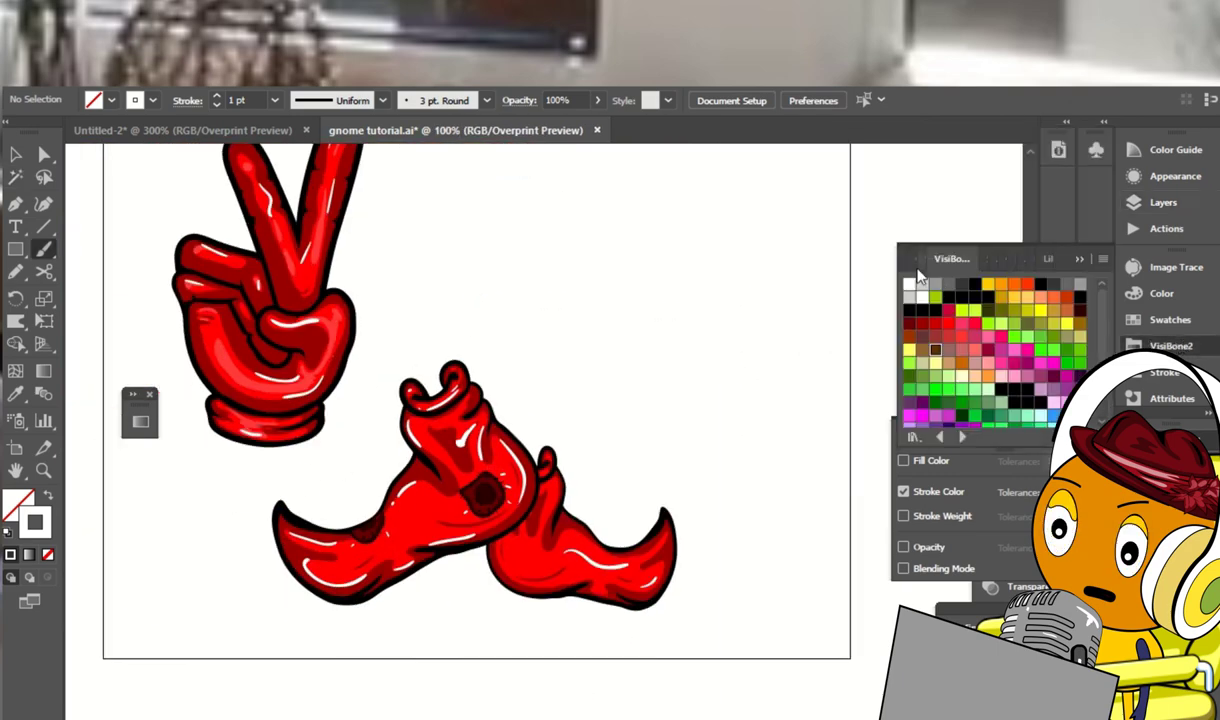
left_click(975, 290)
Paint 1 pt black detail strokes on both boots
scroll(397, 484, "down", 1)
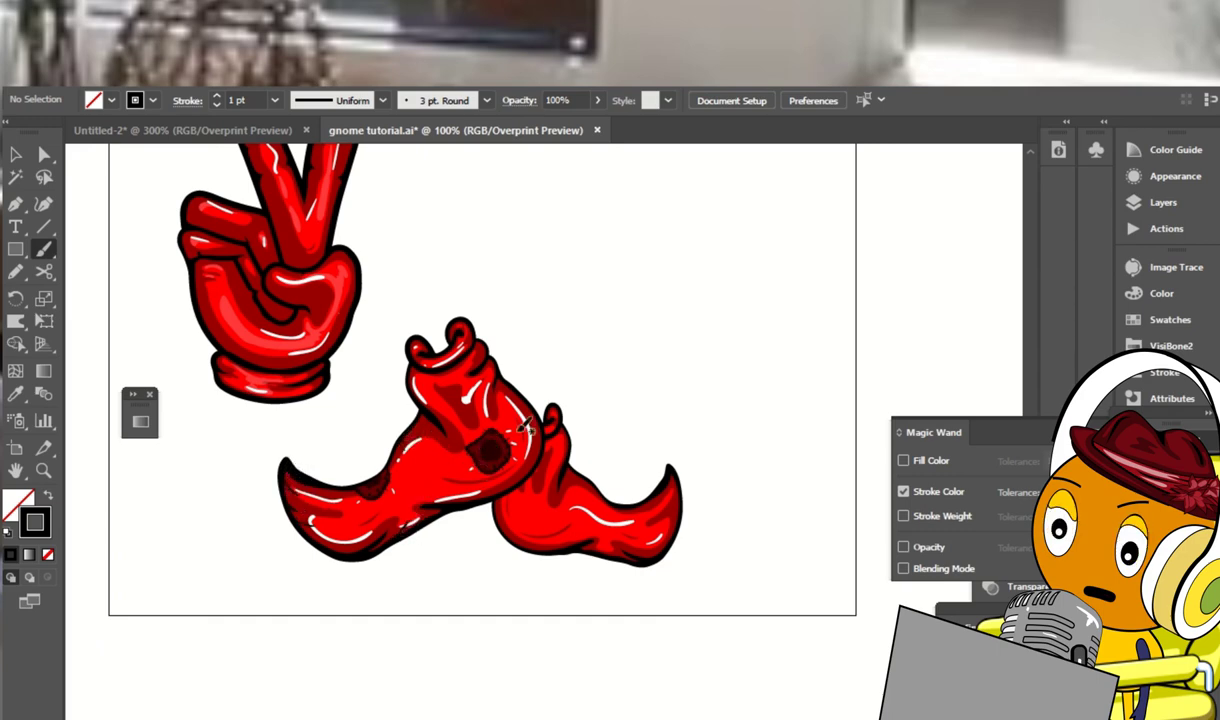
scroll(577, 449, "up", 1)
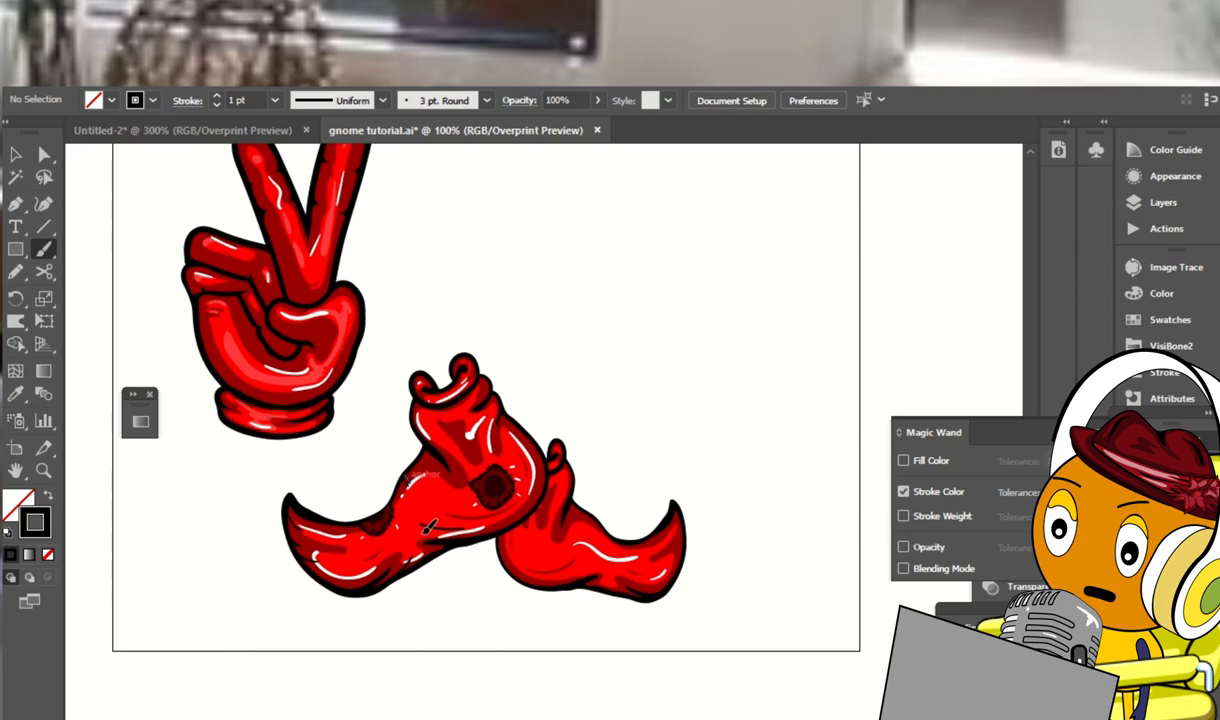
scroll(536, 443, "down", 1)
scroll(536, 443, "right", 1)
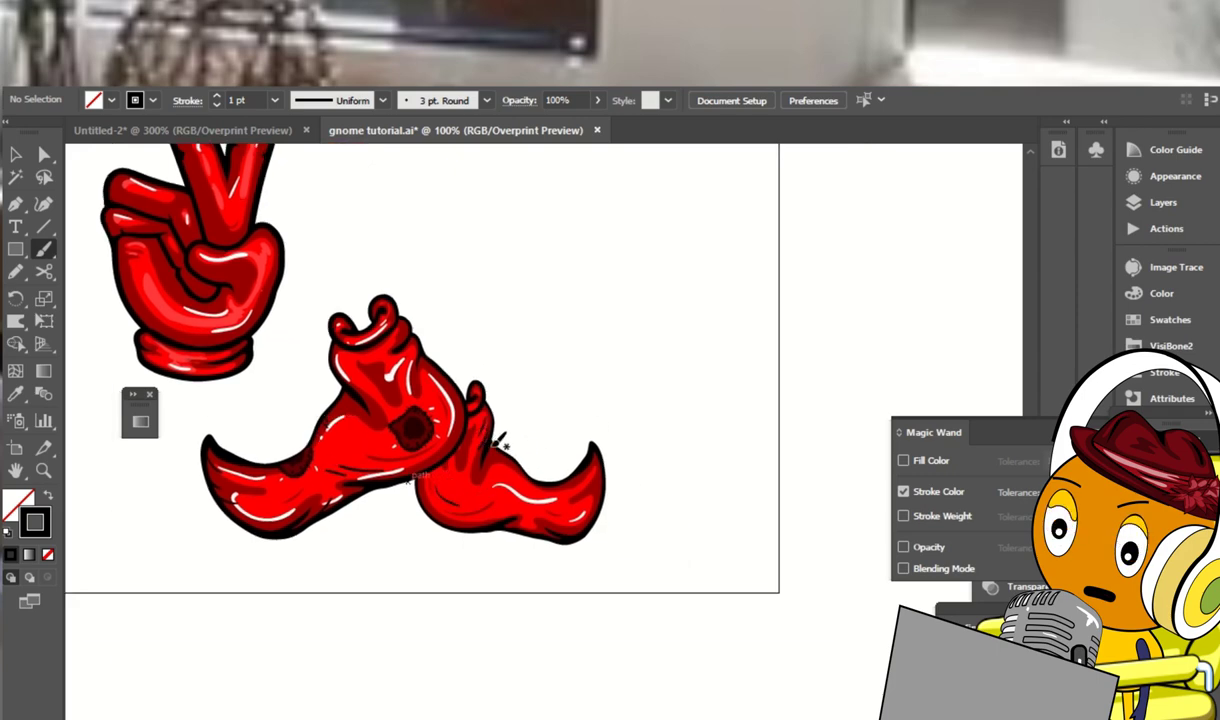
Paint 1 pt black detail strokes on the hat near its curled tip and lock the new detail layer
scroll(600, 490, "up", 8)
scroll(600, 490, "left", 2)
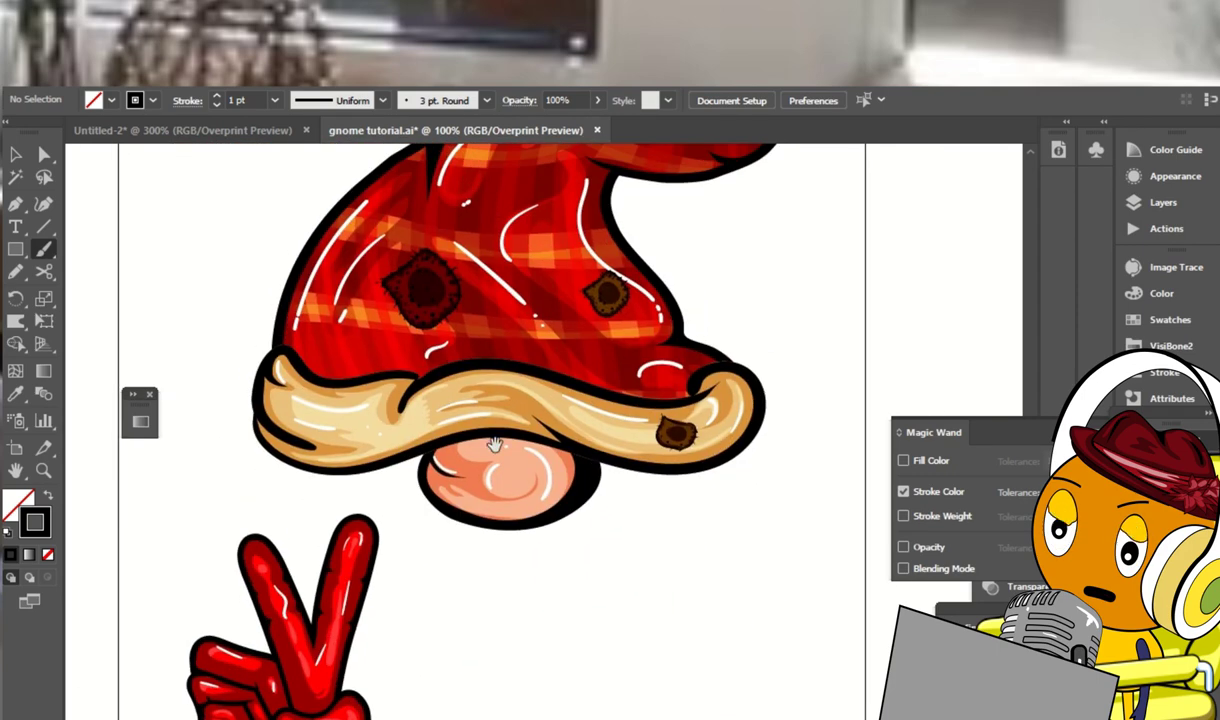
scroll(583, 310, "up", 3)
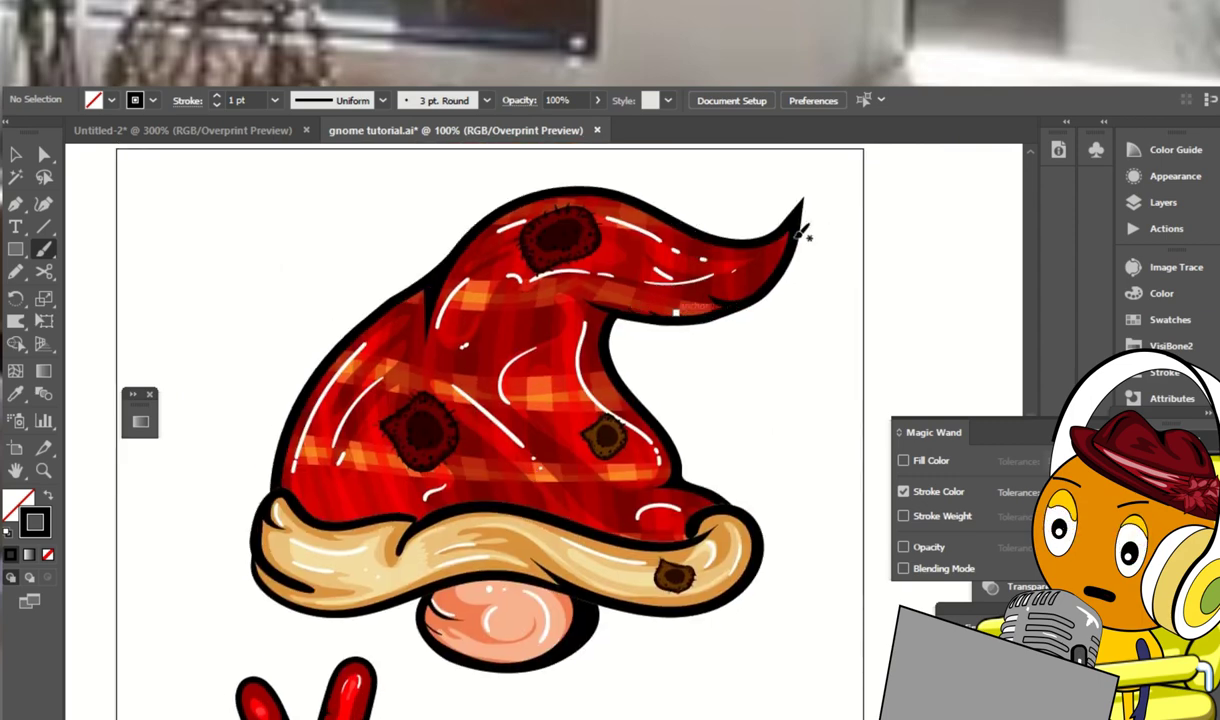
key("ctrl+minus")
key("ctrl+minus")
key("F7")
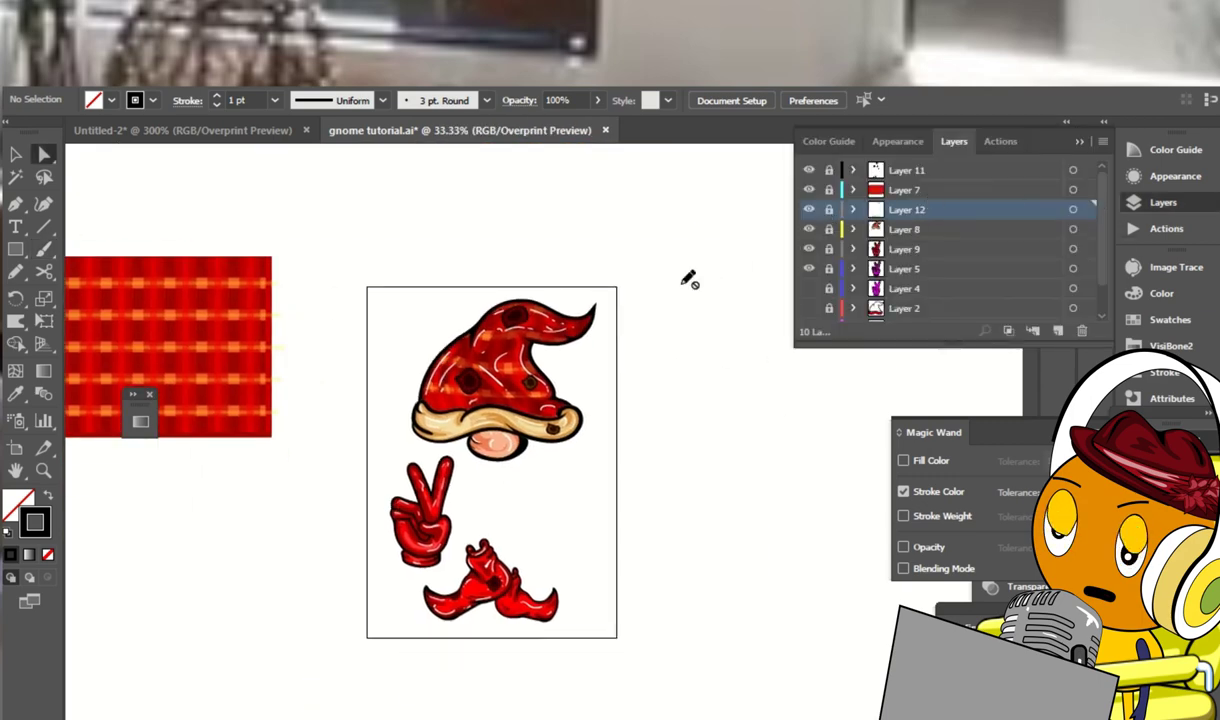
Create another new layer and move it to the very bottom of the layer stack, below Layer 10
scroll(1041, 291, "down", 2)
left_click(1057, 338)
left_click_drag(910, 174, 934, 313)
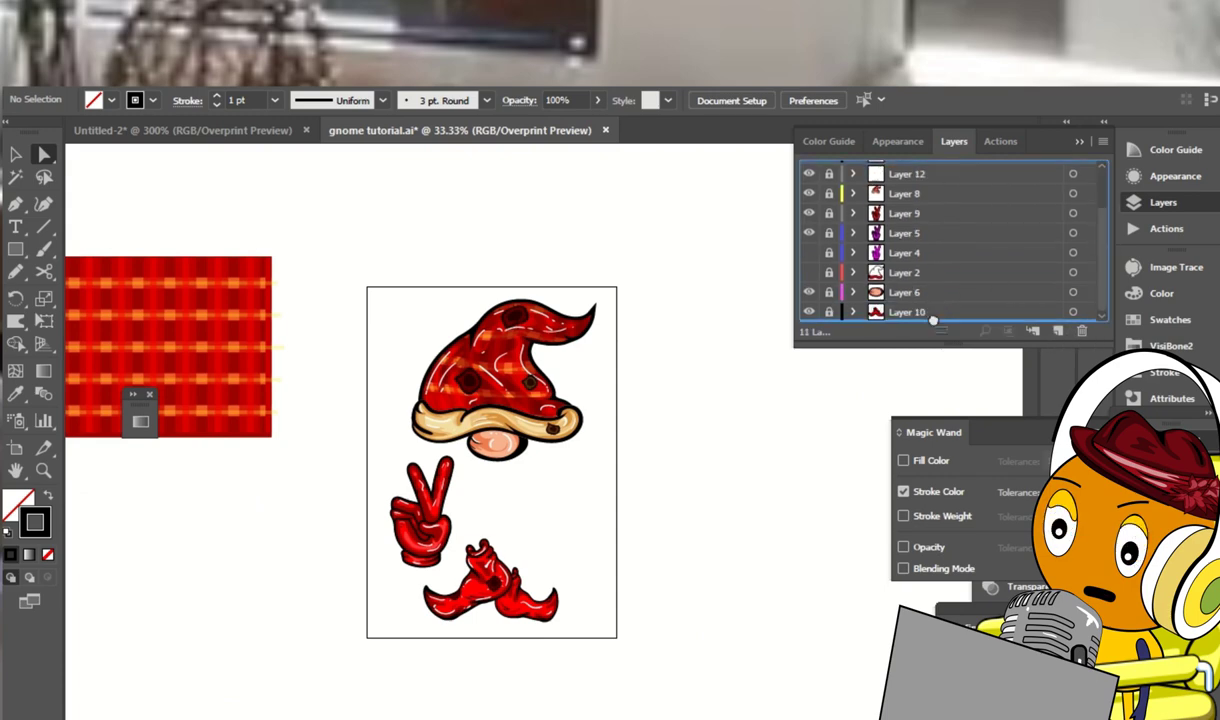
Draw a background rectangle covering the whole artboard, give it a black fill with no stroke, and lock its layer
key("m")
left_click_drag(622, 242, 350, 660)
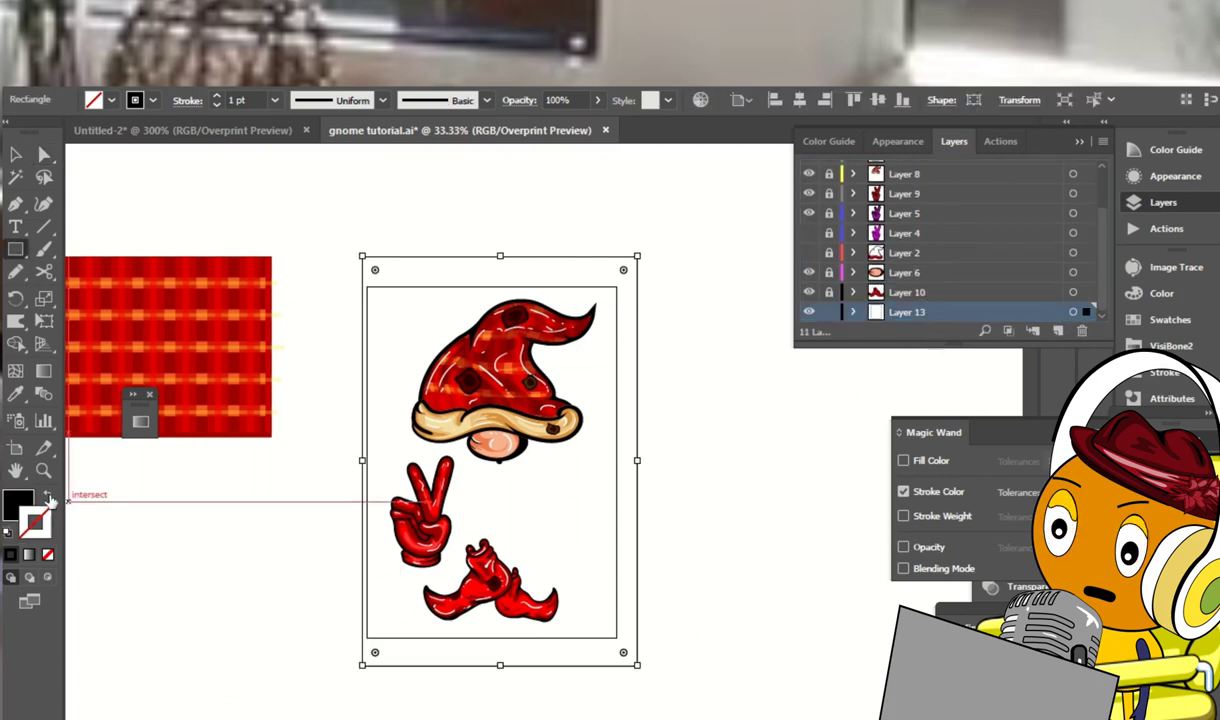
key("shift+x")
key("a")
left_click(755, 376)
key("ctrl+1")
left_click(829, 312)
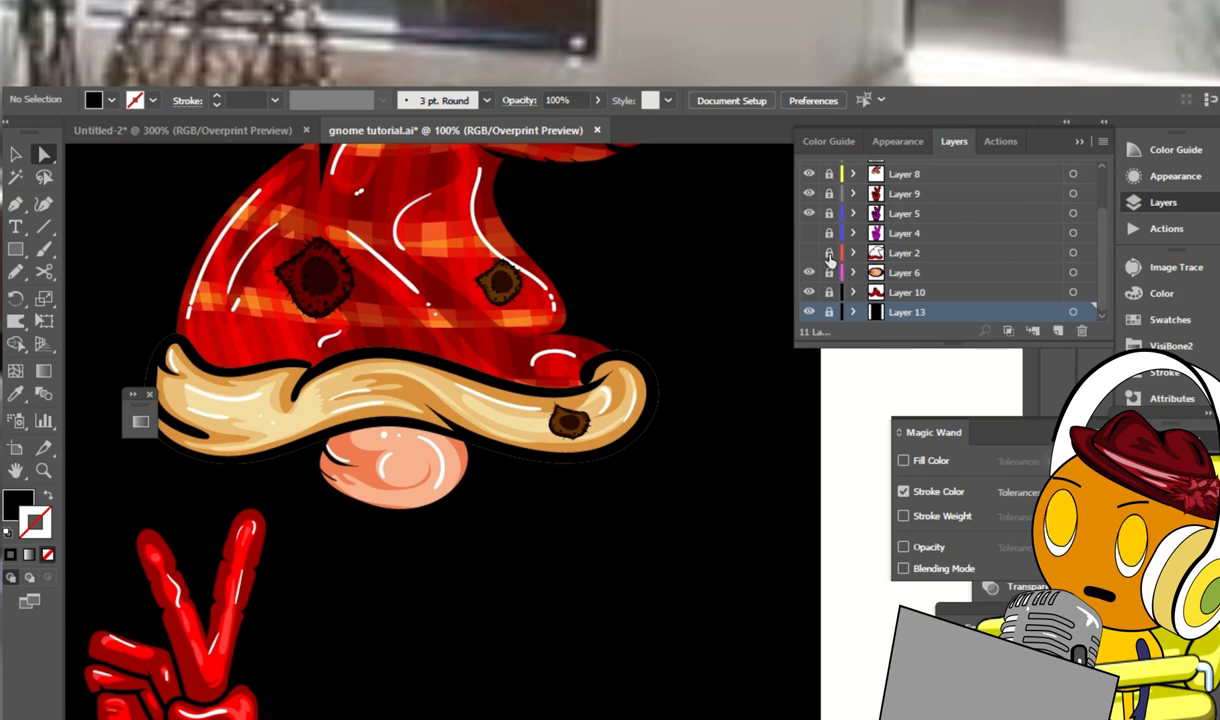
Unlock and expand Layer 8, select the brim's tan base compound path, and offset its path inward
scroll(860, 228, "up", 2)
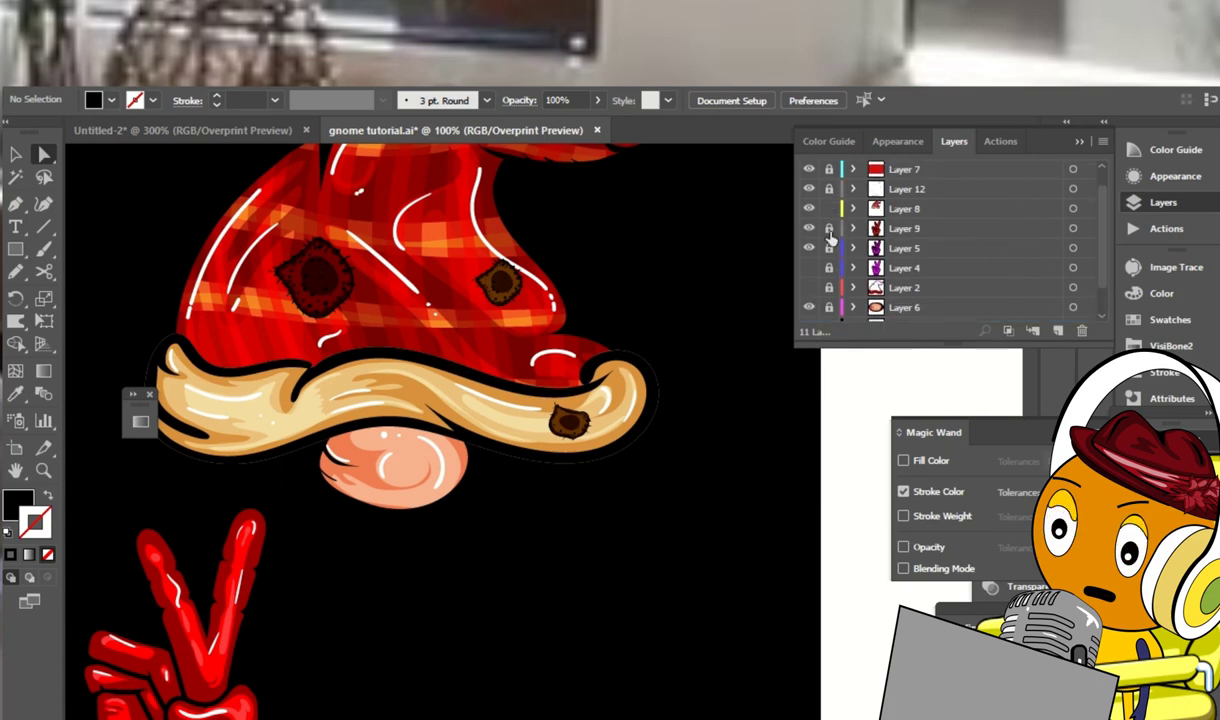
key("ctrl+plus")
left_click(853, 208)
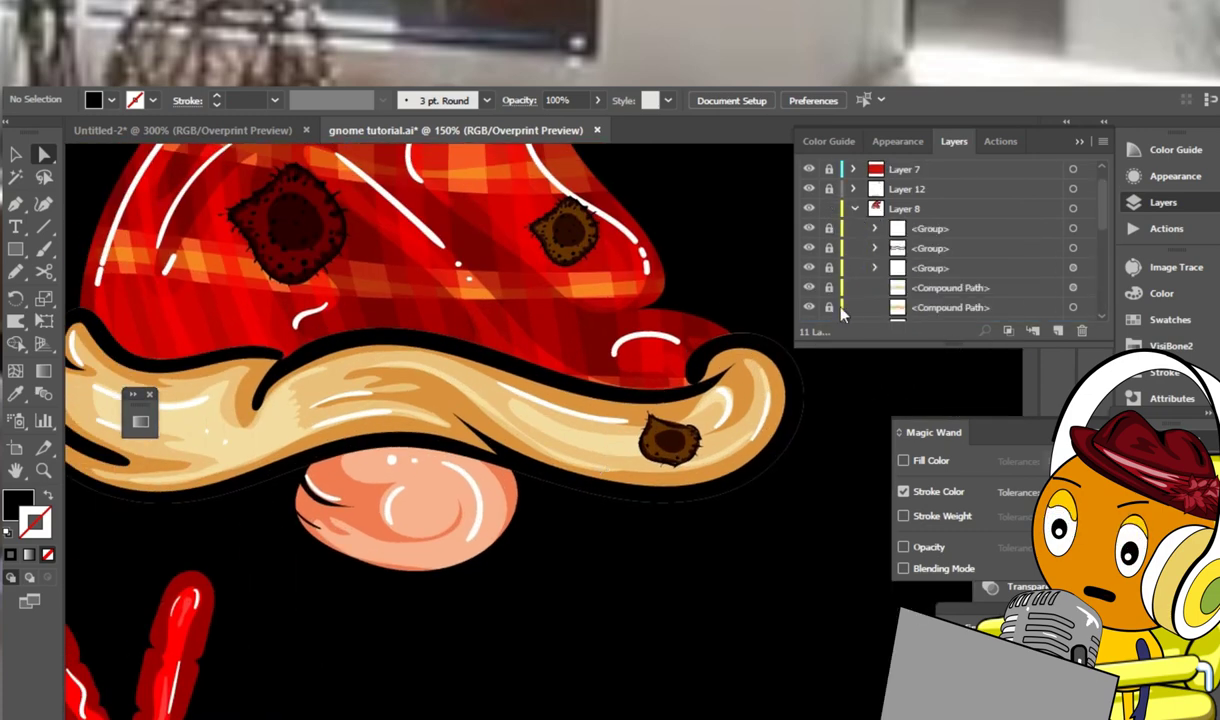
left_click(1072, 307)
right_click(152, 200)
mouse_move(380, 452)
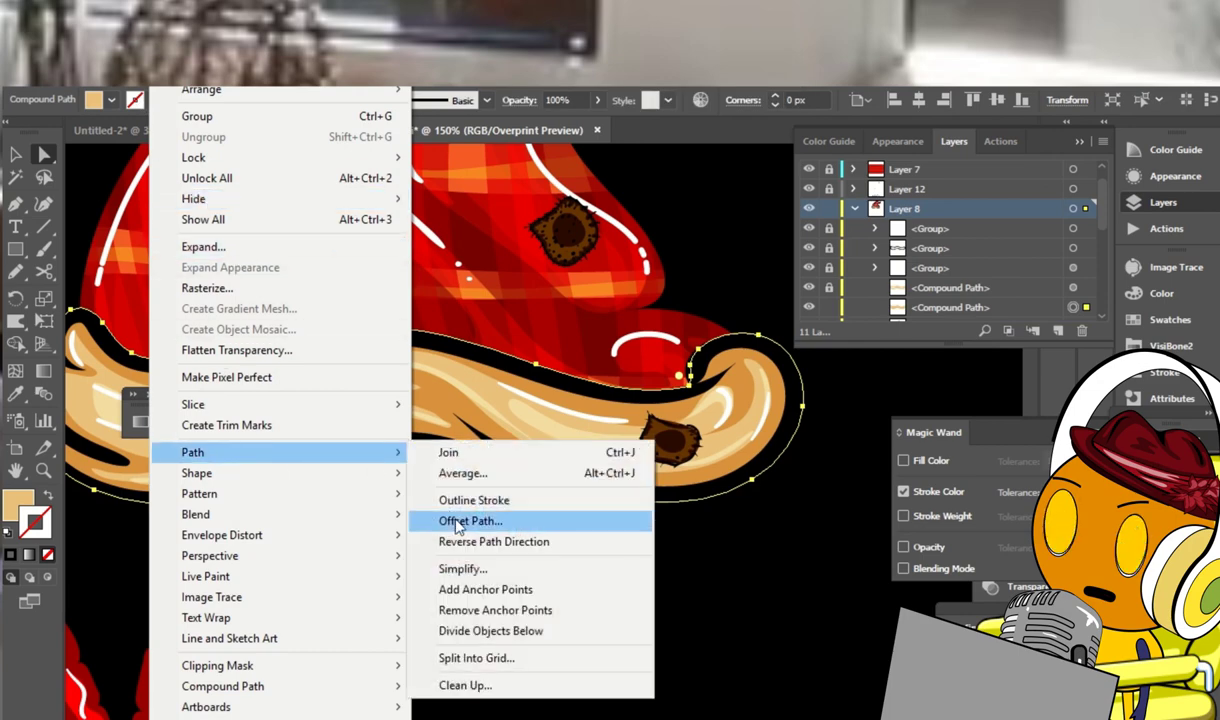
left_click(456, 522)
key("Return")
Deselect the brim path, and collapse and lock Layer 8
scroll(1049, 207, "down", 1)
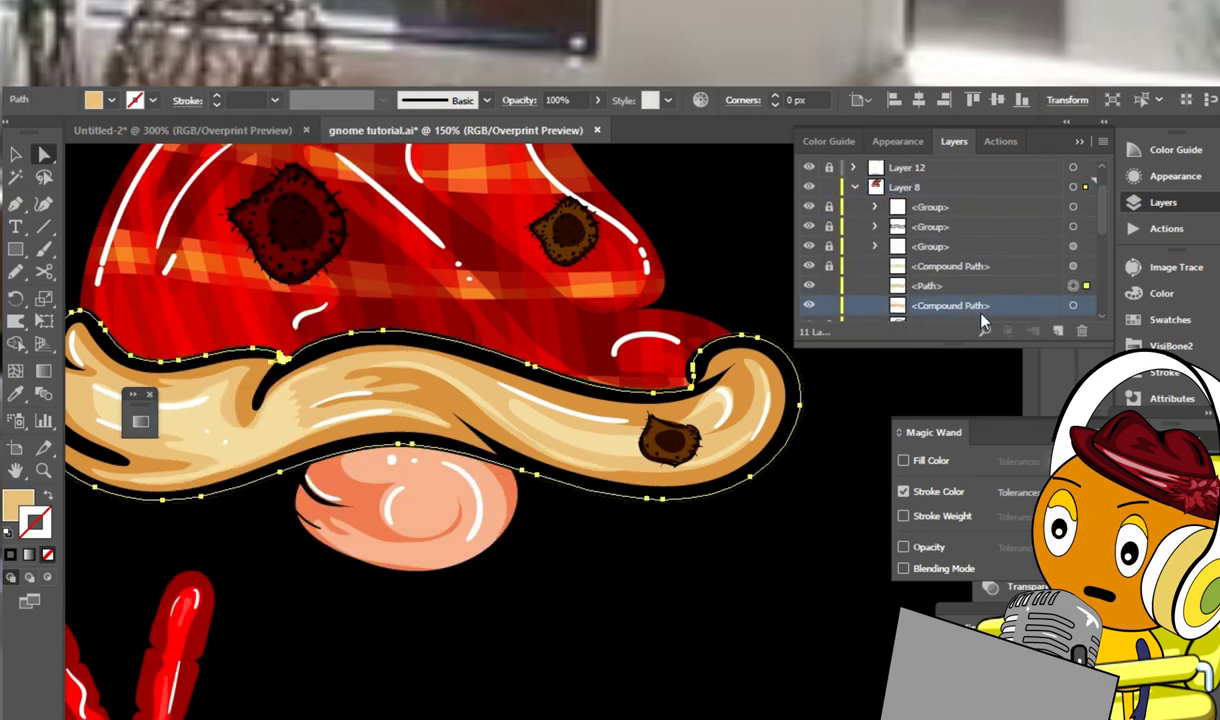
left_click(853, 188)
left_click(958, 363)
key("ctrl+minus")
key("ctrl+minus")
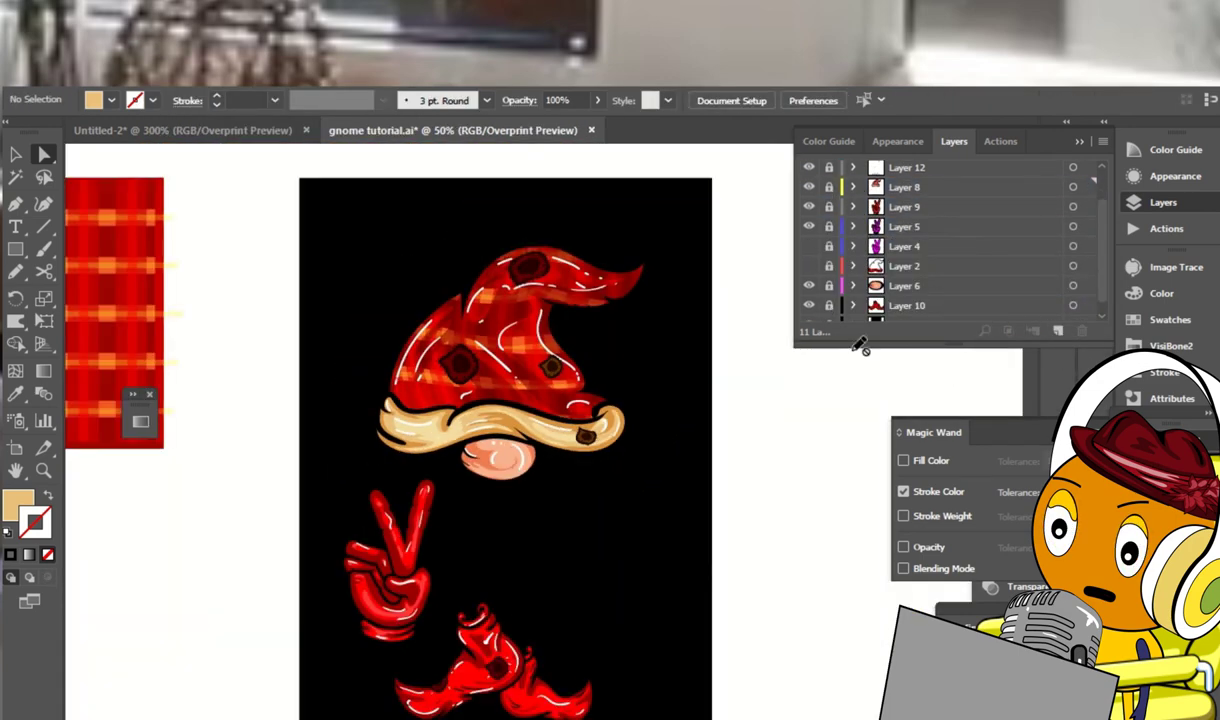
Create a new layer above the black background and draw a small tan four-pointed star with no stroke
scroll(930, 300, "down", 1)
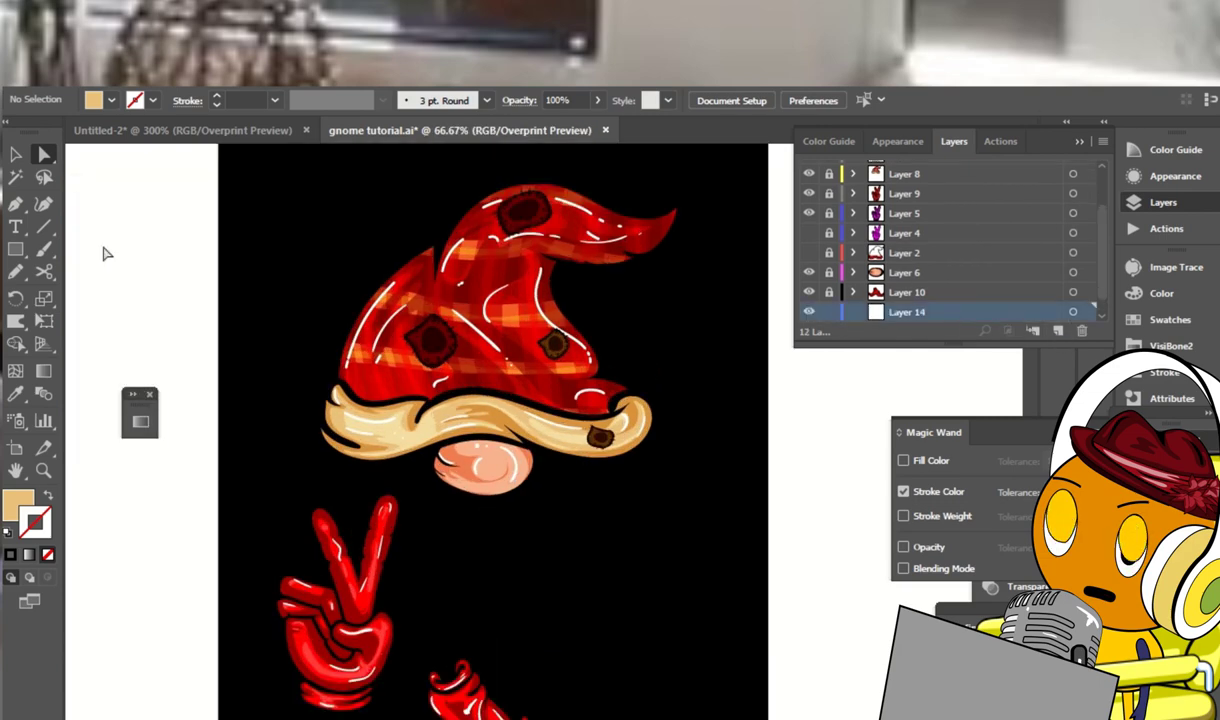
left_click_drag(15, 250, 85, 340)
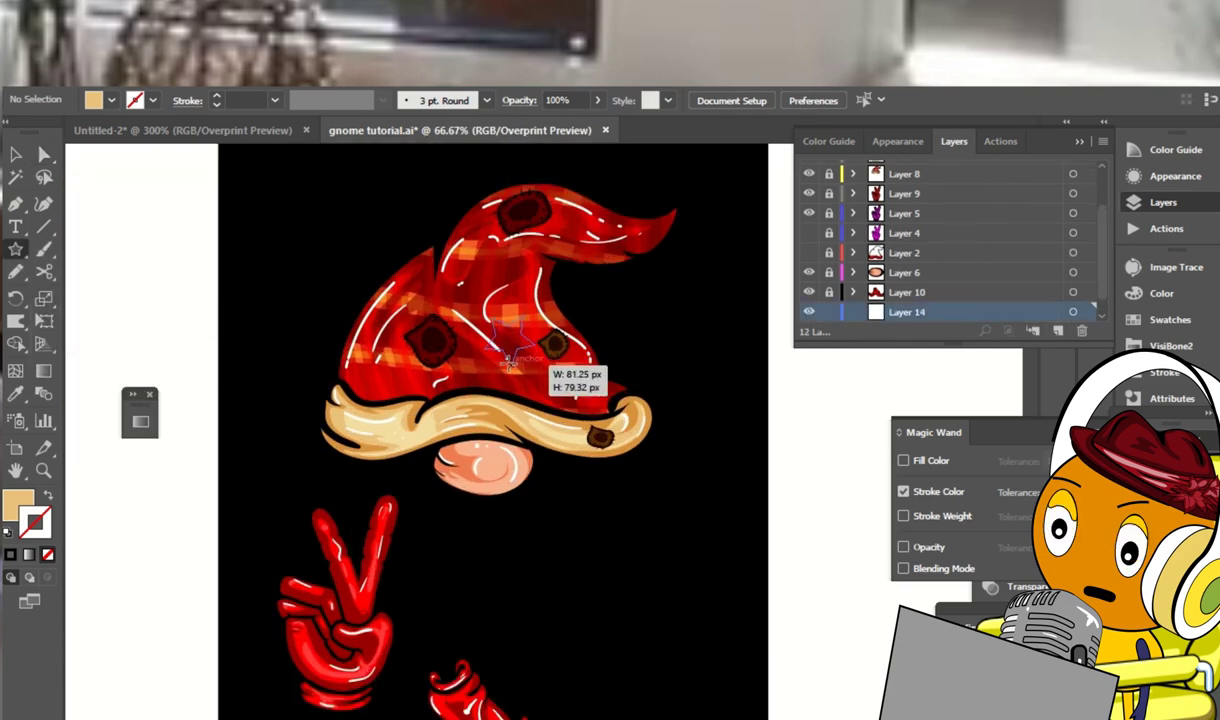
left_click_drag(510, 362, 717, 307)
key("v")
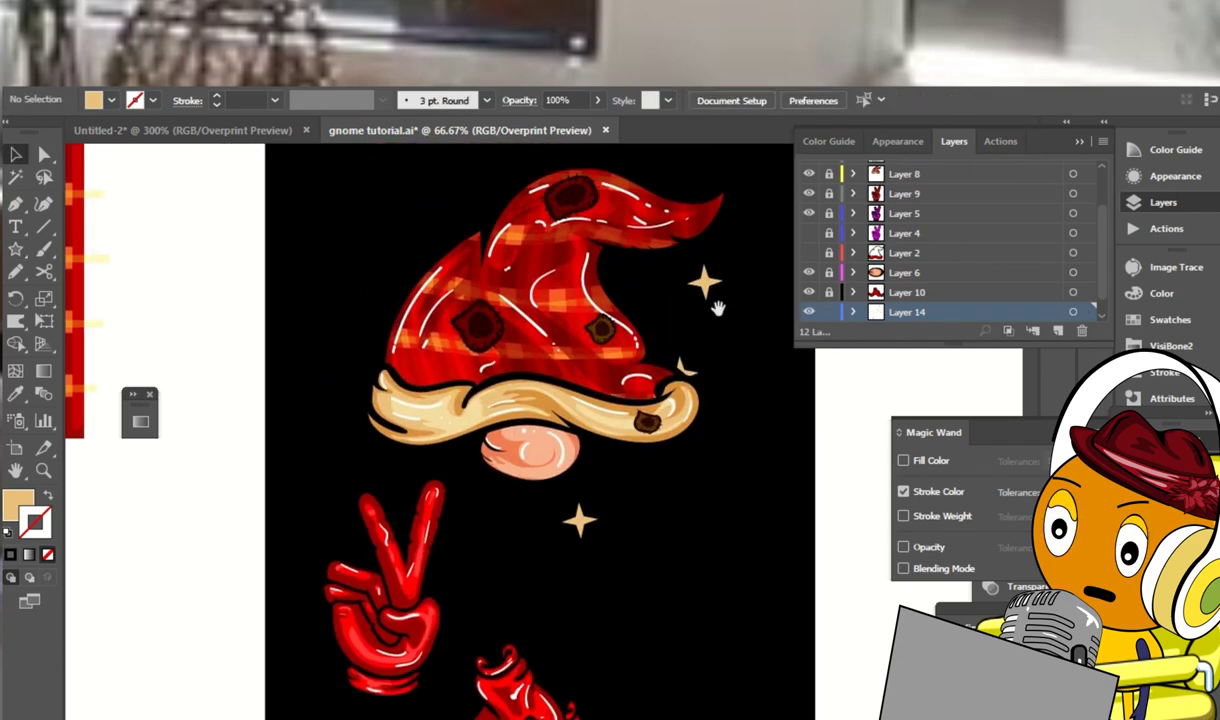
Duplicate the star to scattered spots around the hat, hand and boots
left_click_drag(612, 236, 322, 515)
scroll(536, 430, "down", 1)
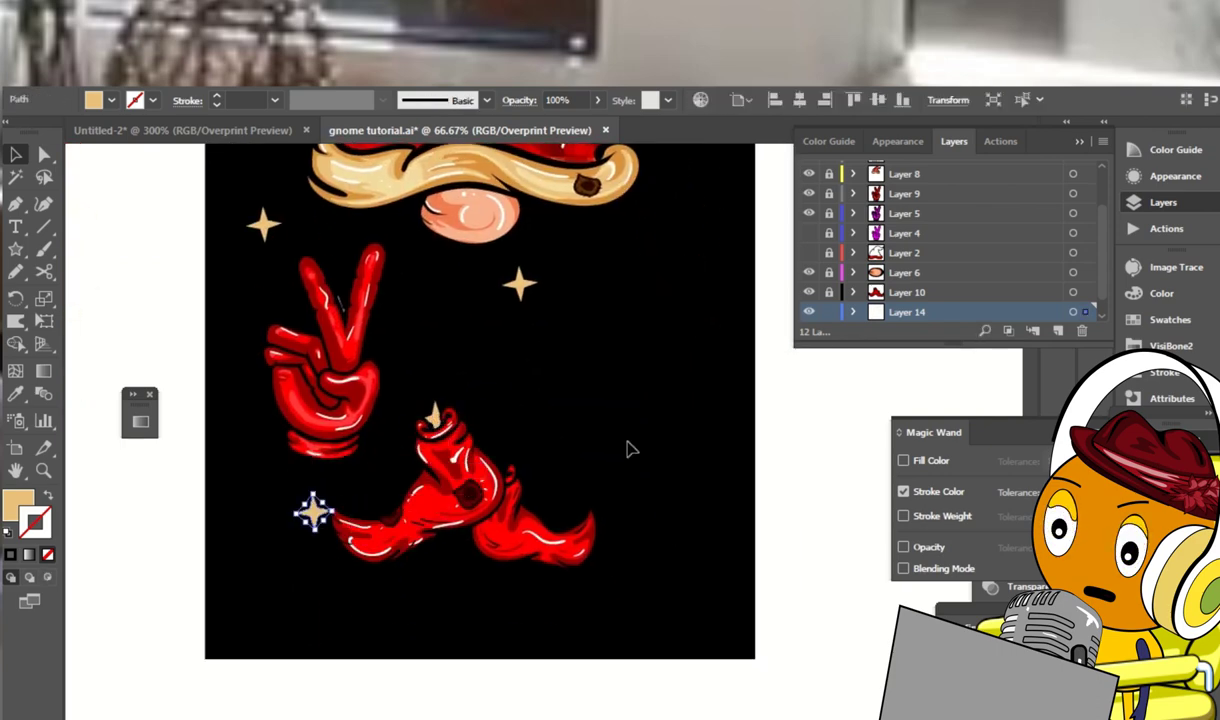
key("ctrl+minus")
left_click_drag(512, 447, 362, 537)
left_click_drag(362, 537, 606, 432)
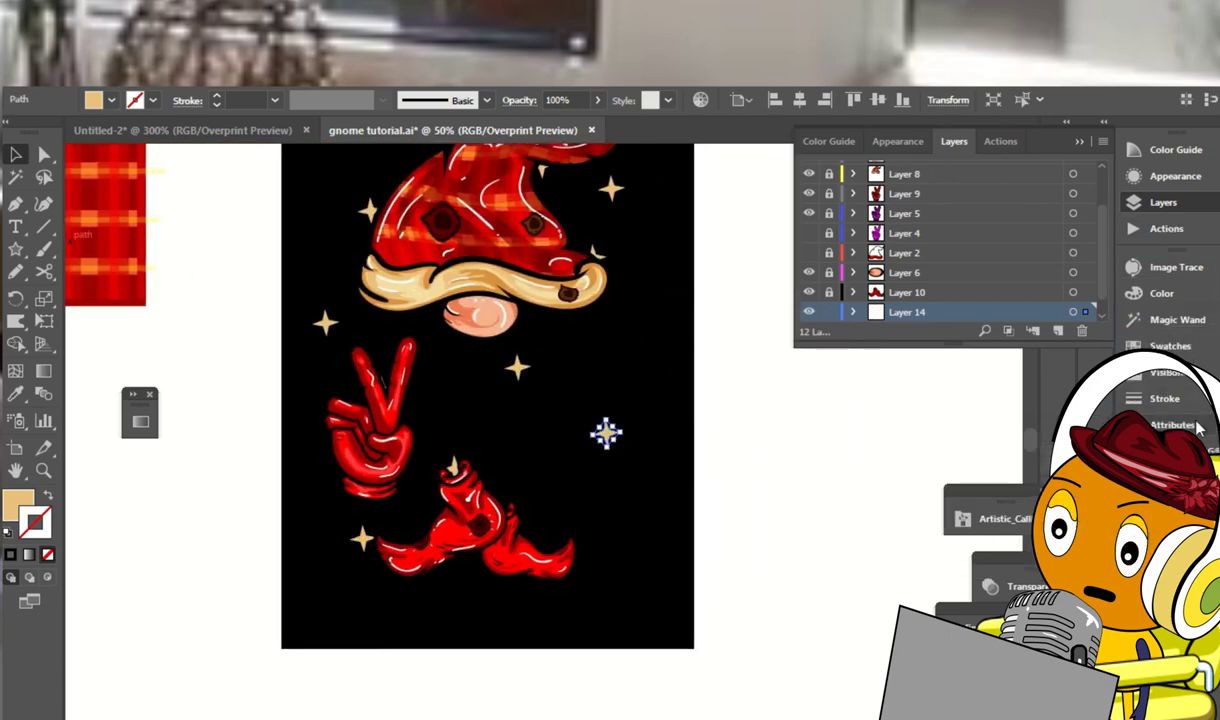
Save one of the tan stars as a new symbol
left_click(1150, 202)
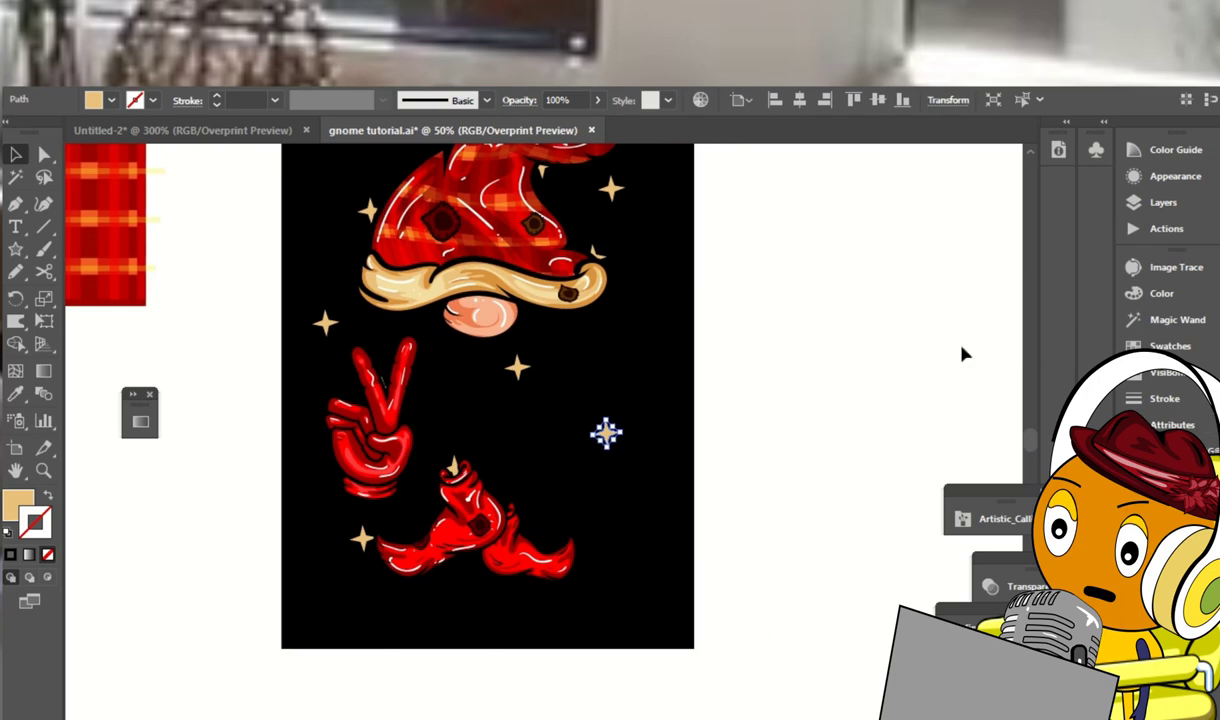
left_click(375, 75)
scroll(560, 650, "down", 3)
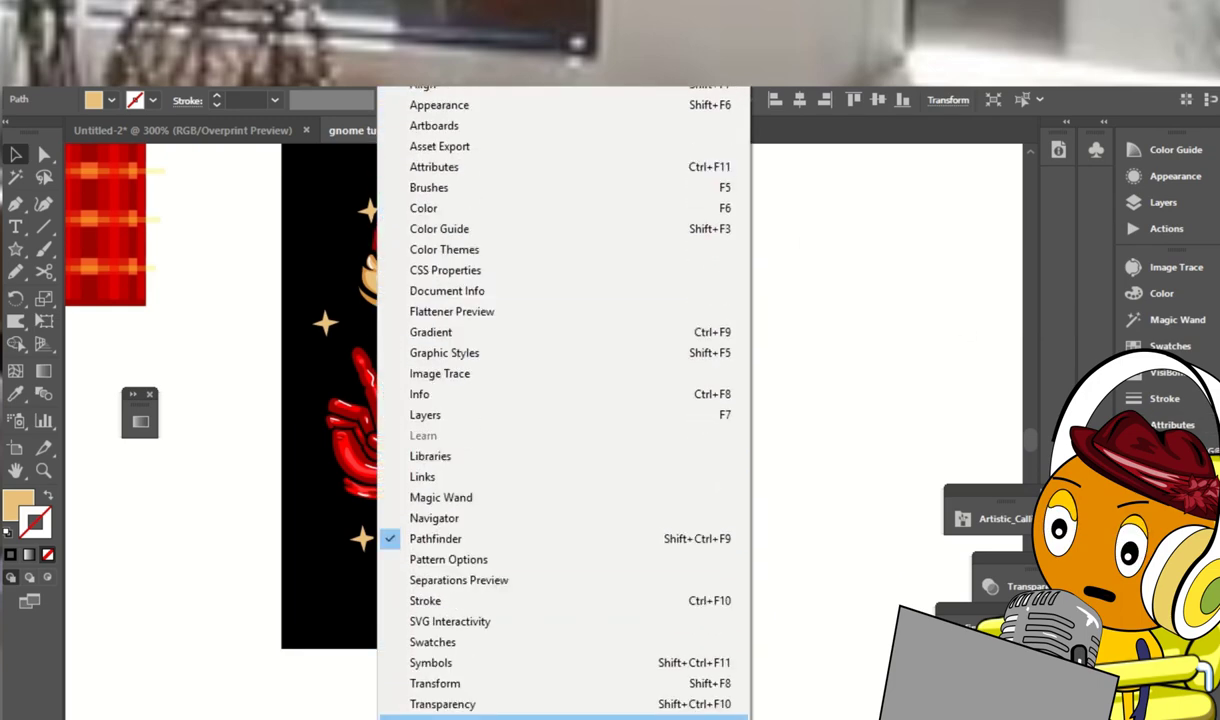
left_click(430, 662)
left_click_drag(606, 432, 900, 245)
left_click(625, 566)
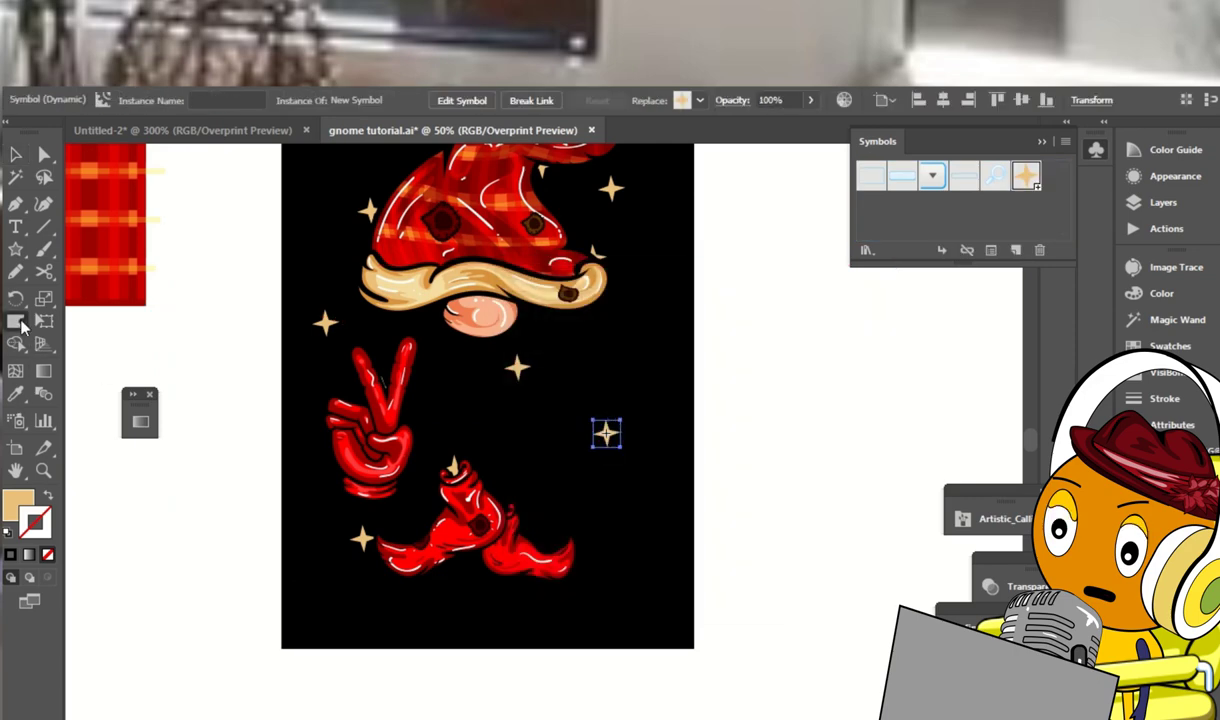
Spray the star symbol across the artboard with the Symbol Sprayer
left_click(22, 327)
left_click(15, 420)
mouse_move(585, 340)
left_mouse_down()
mouse_move(532, 488)
mouse_move(645, 595)
mouse_move(360, 420)
mouse_move(440, 300)
mouse_move(425, 668)
mouse_move(495, 408)
mouse_move(468, 292)
left_mouse_up()
left_click(275, 100)
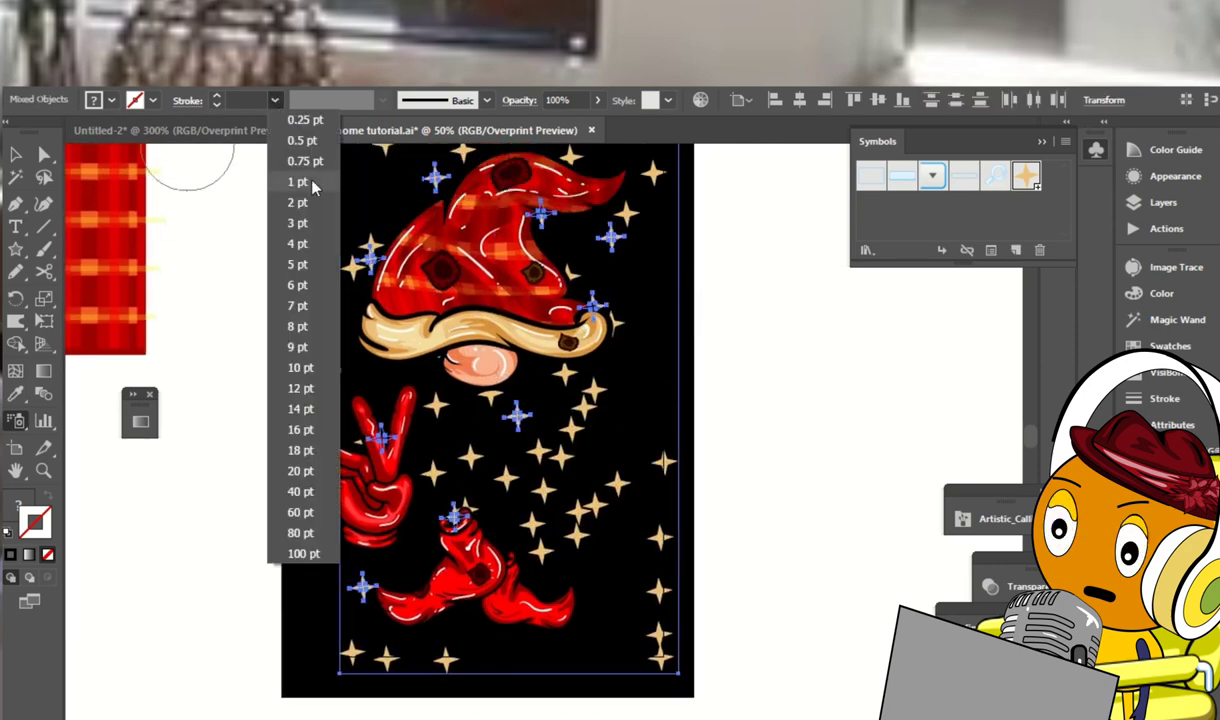
Try to scale all the stars down to 20%, and undo the scaling
right_click(558, 368)
mouse_move(640, 534)
left_click(765, 621)
type("20")
key("Return")
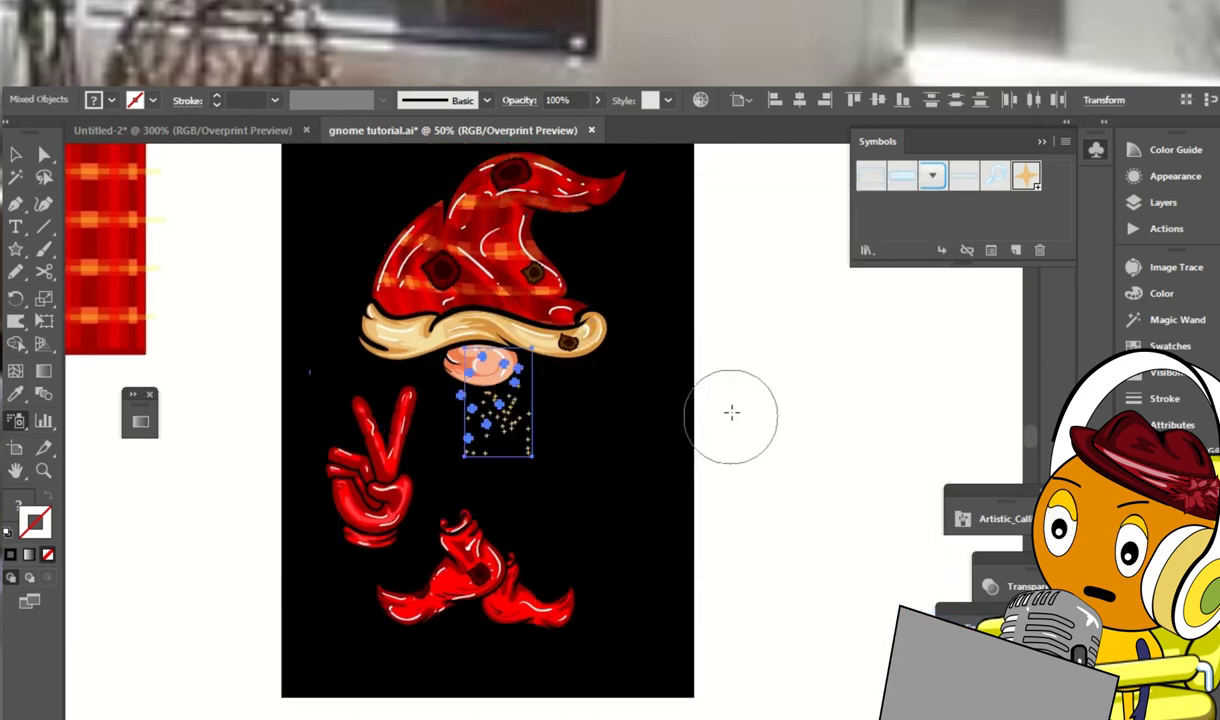
right_click(485, 380)
left_click(846, 343)
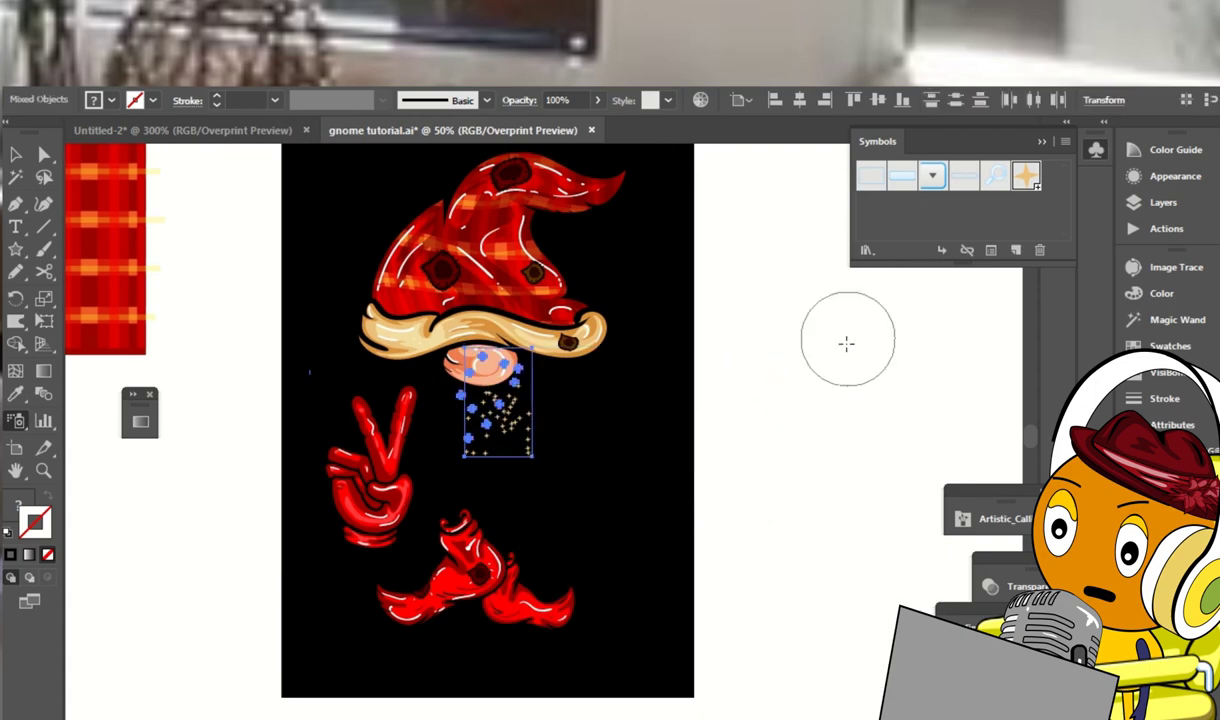
key("a")
left_click(741, 378)
key("ctrl+z")
Scale all the selected stars down uniformly and deselect them
right_click(564, 321)
right_click(596, 297)
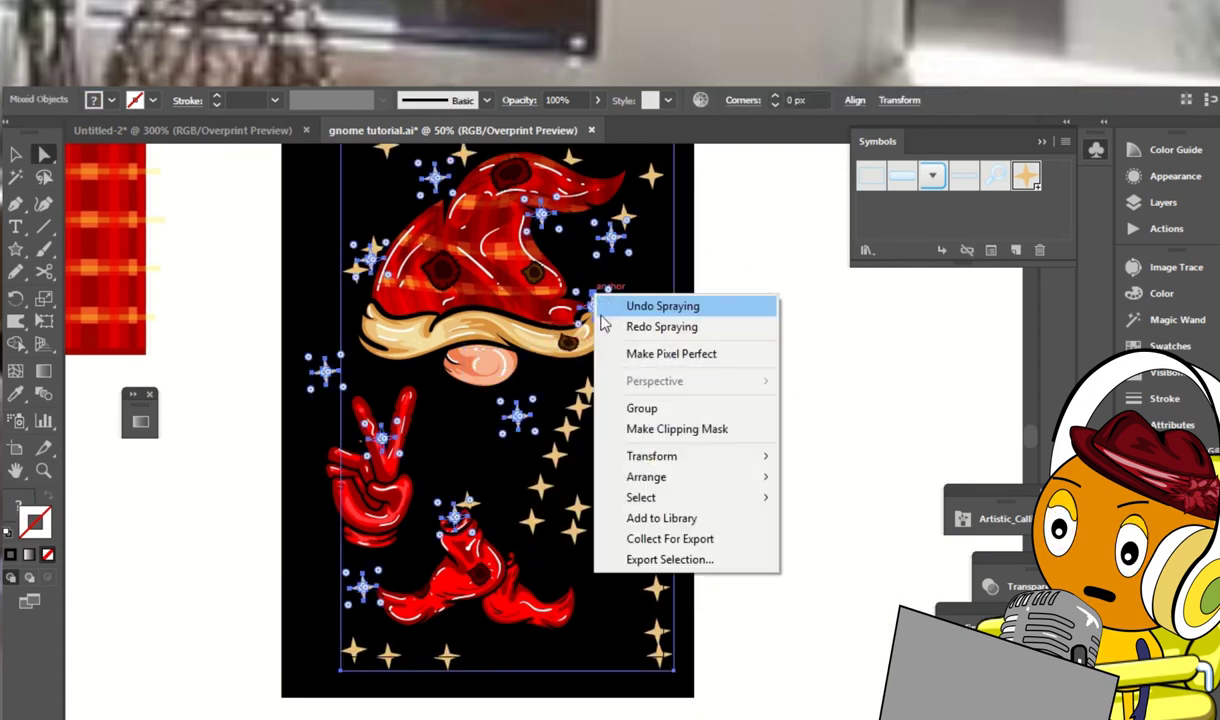
mouse_move(720, 458)
left_click(815, 547)
key("Return")
left_click(629, 333)
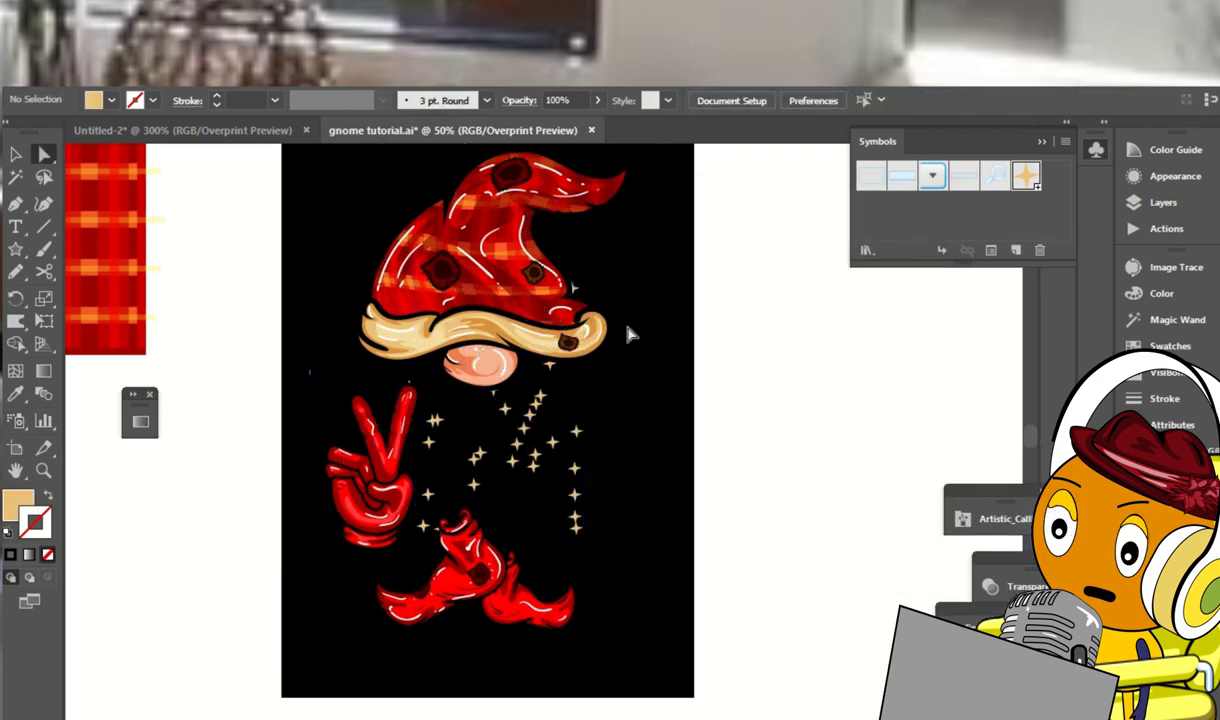
Duplicate the scaled-down star cluster around the gnome until the stars cover the whole artboard
key("ctrl+minus")
key("ctrl+minus")
left_click(534, 437)
left_click_drag(534, 437, 470, 500)
left_click(757, 378)
Select all the stars and set their fill colour to white (ffffff)
key("ctrl+a")
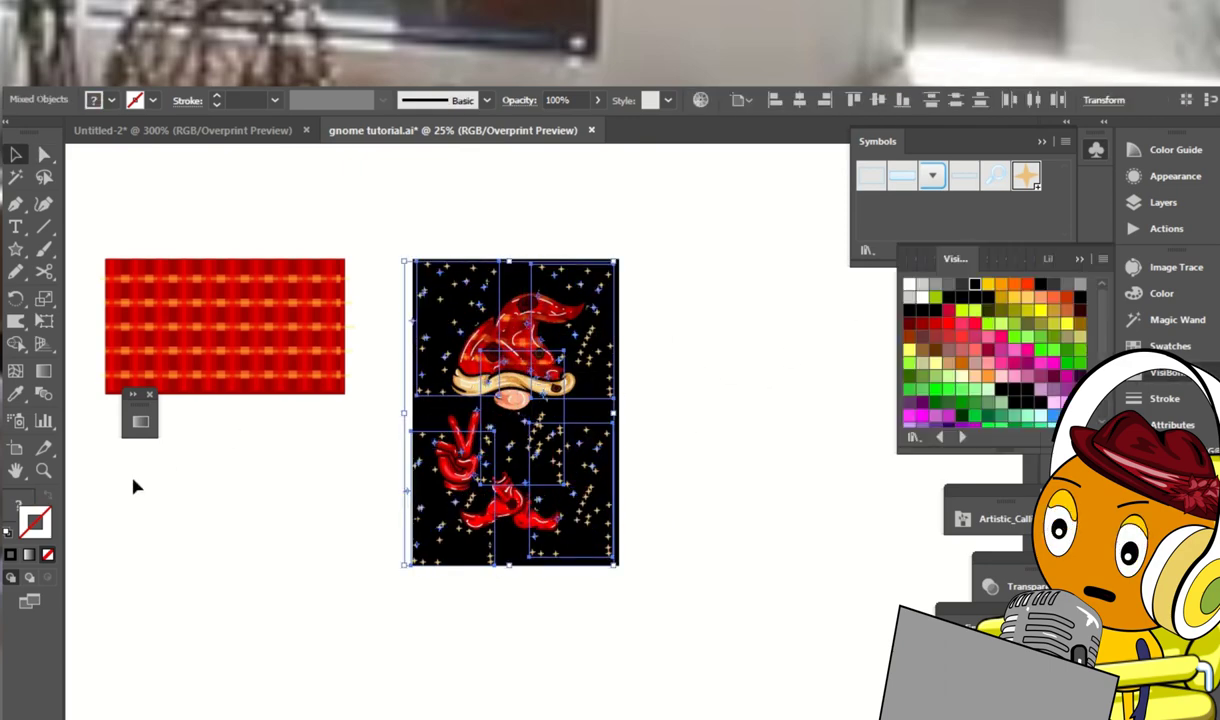
key("F6")
left_click(755, 324)
key("ctrl+plus")
key("ctrl+plus")
Expand the sprayed star symbols into editable shapes, fill them with white and deselect them
key("ctrl+a")
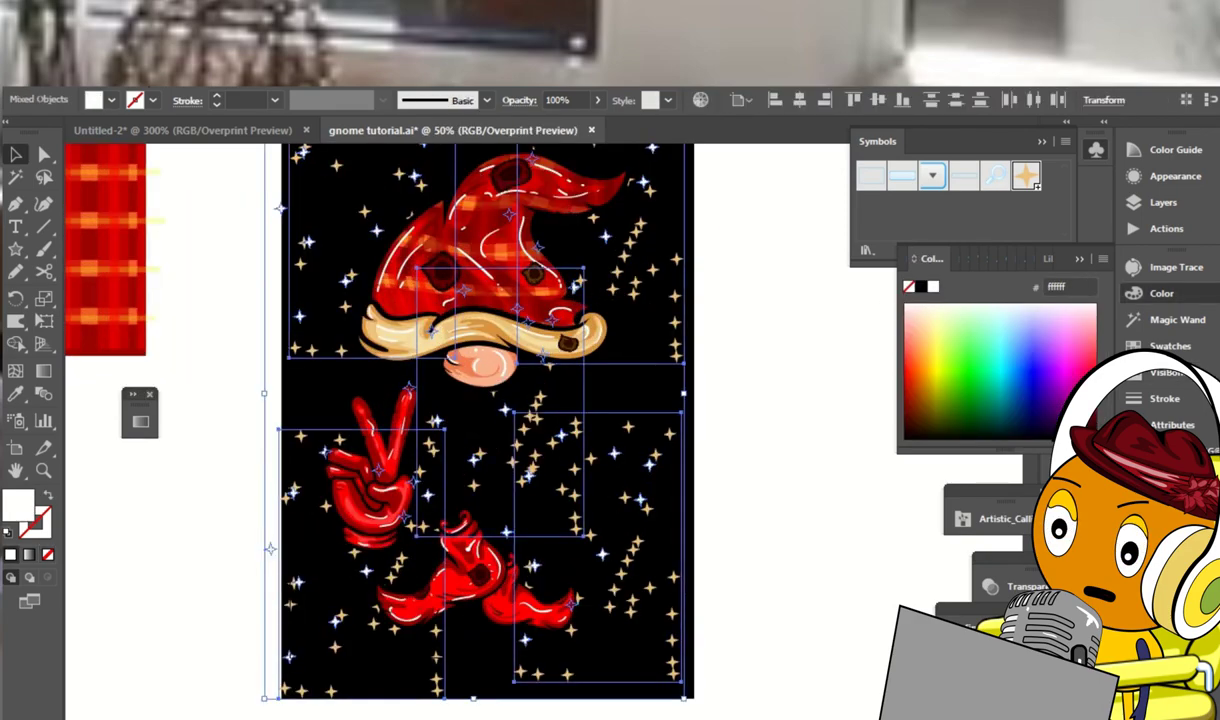
left_click(160, 62)
left_click(203, 219)
left_click(160, 62)
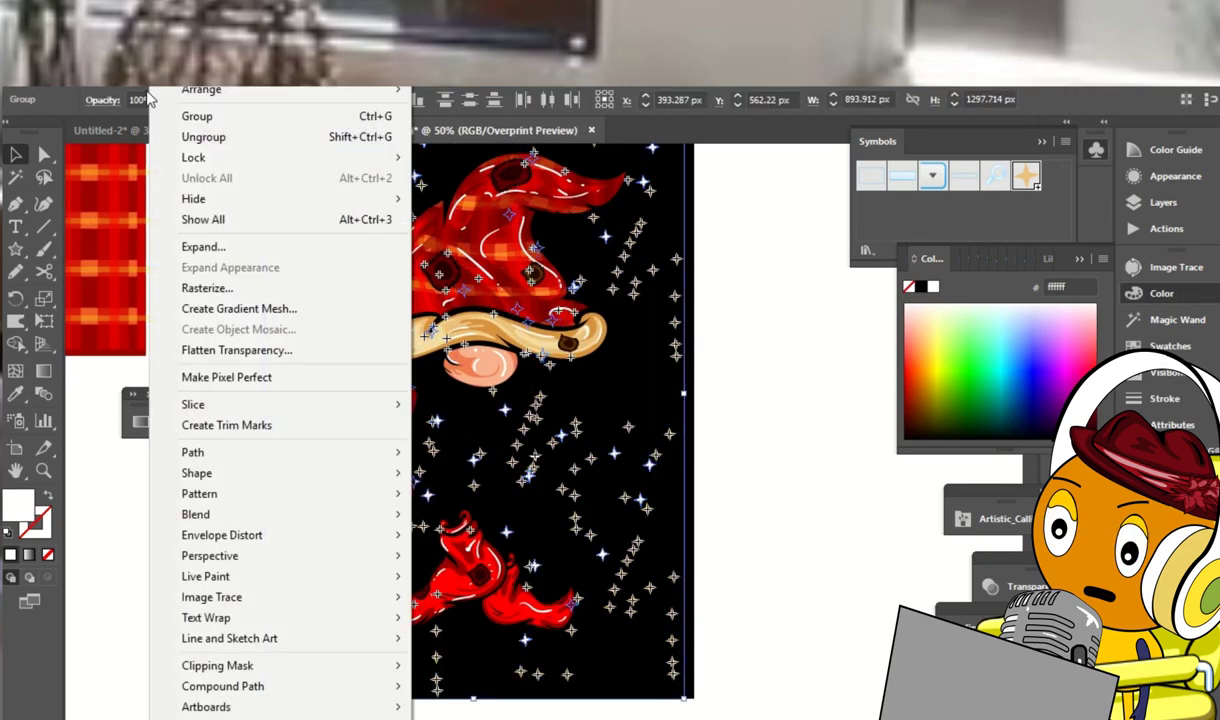
left_click(203, 246)
key("Return")
left_click(815, 387)
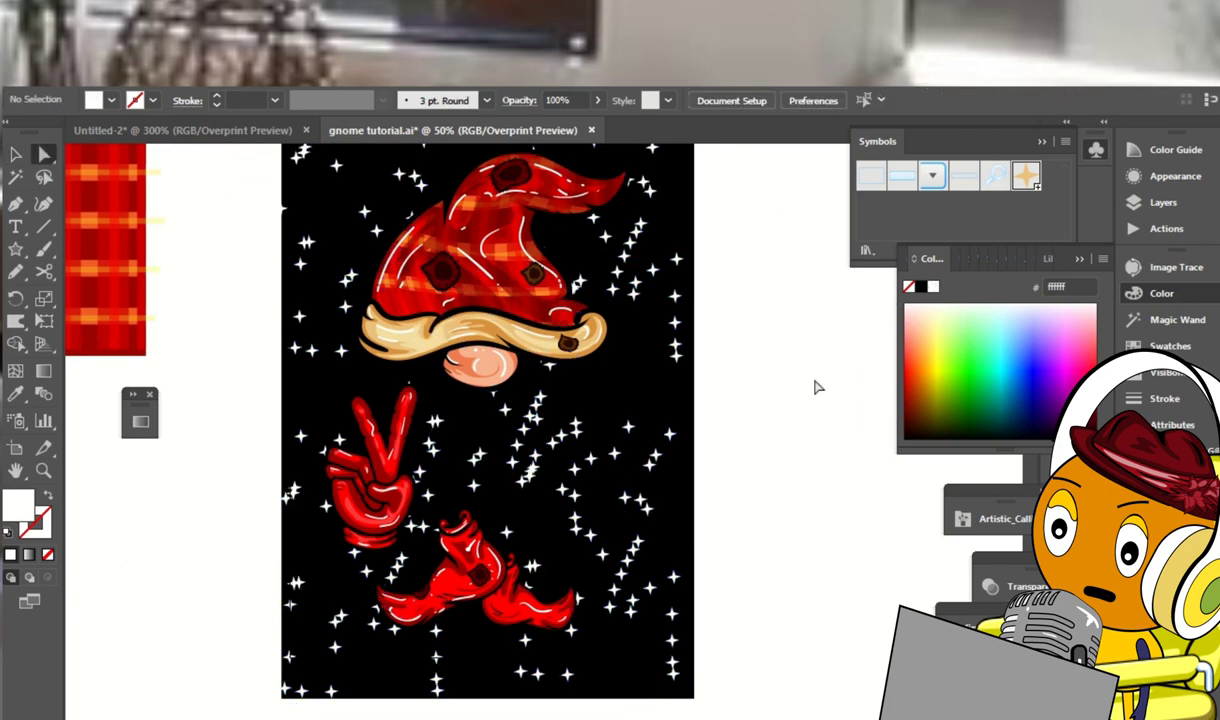
Thin out the crowded stars beside the hat and below the nose by deleting some of them
key("ctrl+minus")
key("ctrl+minus")
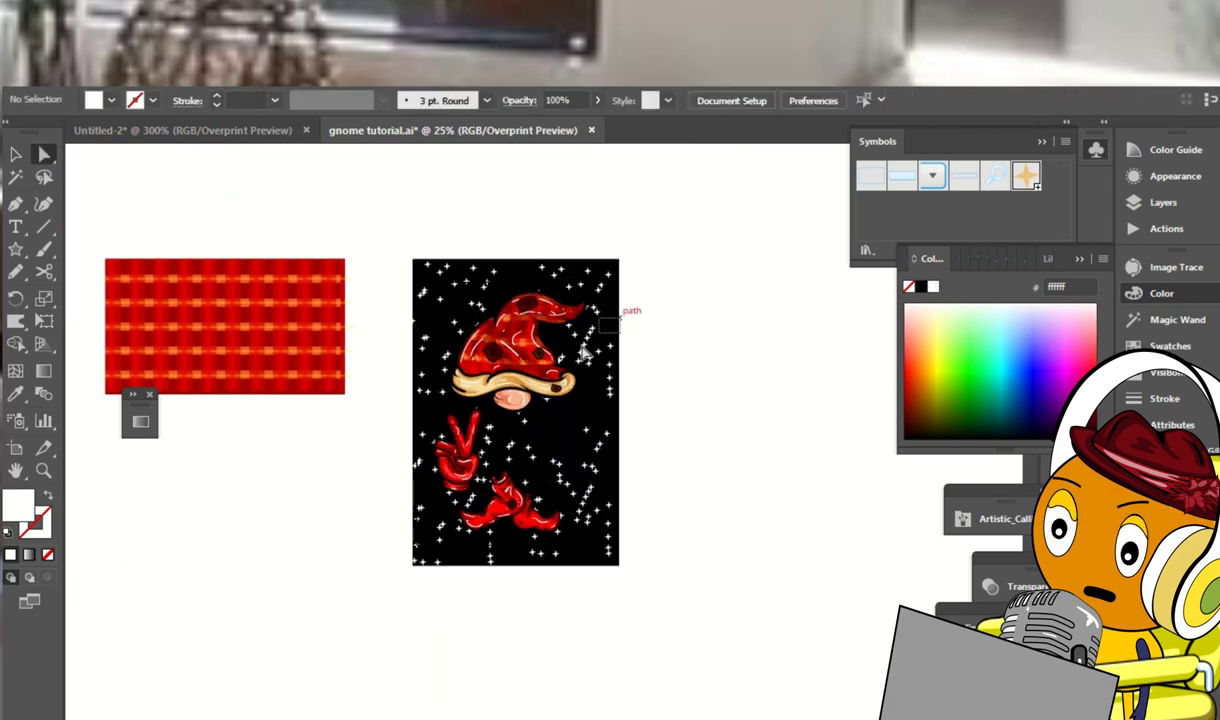
key("ctrl+plus")
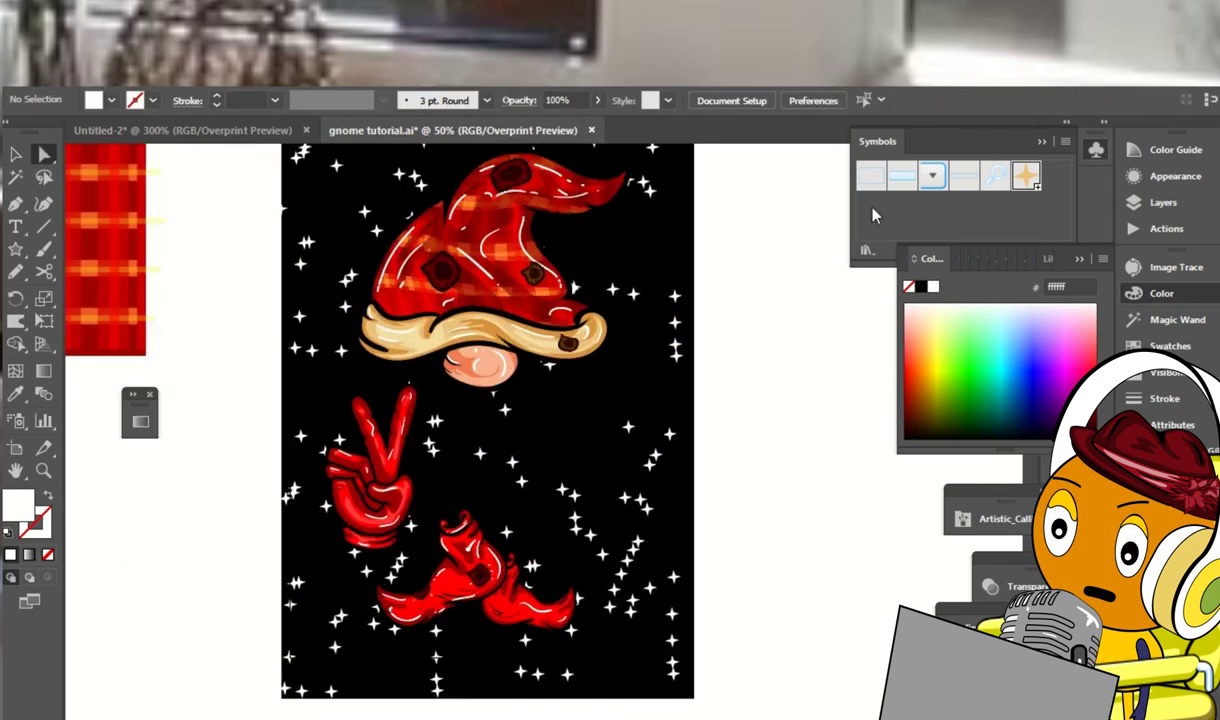
Select all the stars, duplicate their group within Layer 14 and lock the lower copy
key("ctrl+a")
left_click(1163, 202)
scroll(1100, 268, "down", 5)
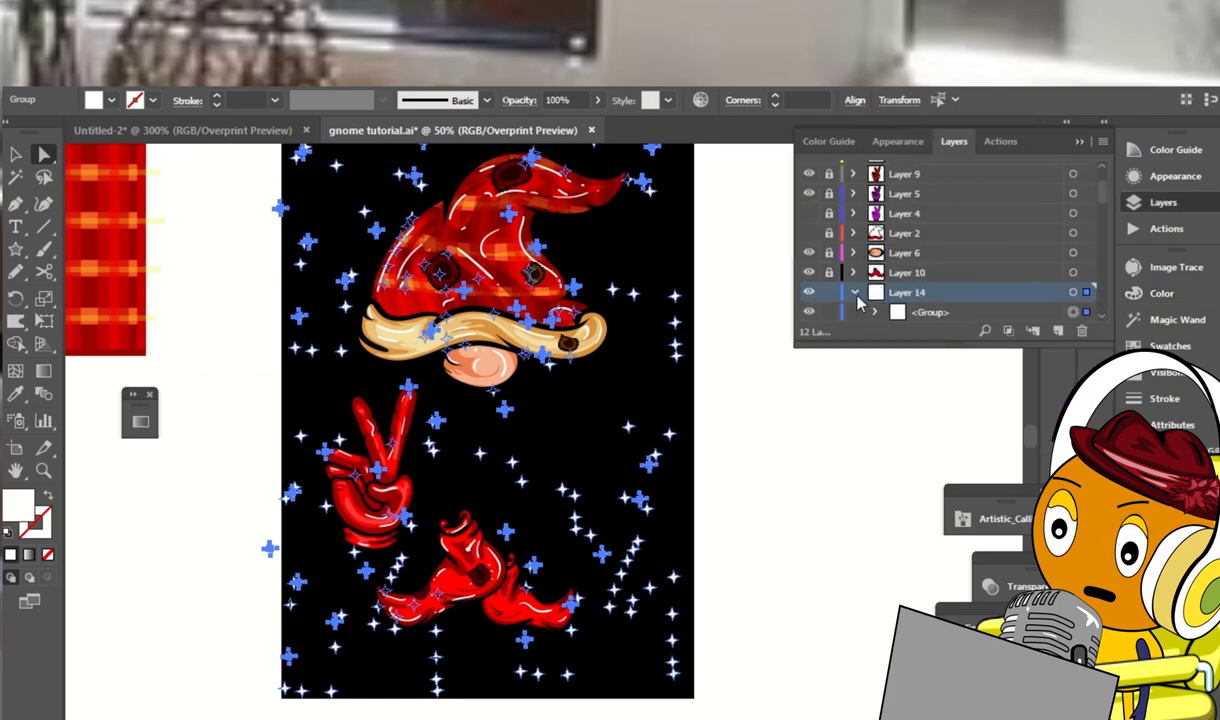
scroll(1103, 267, "down", 1)
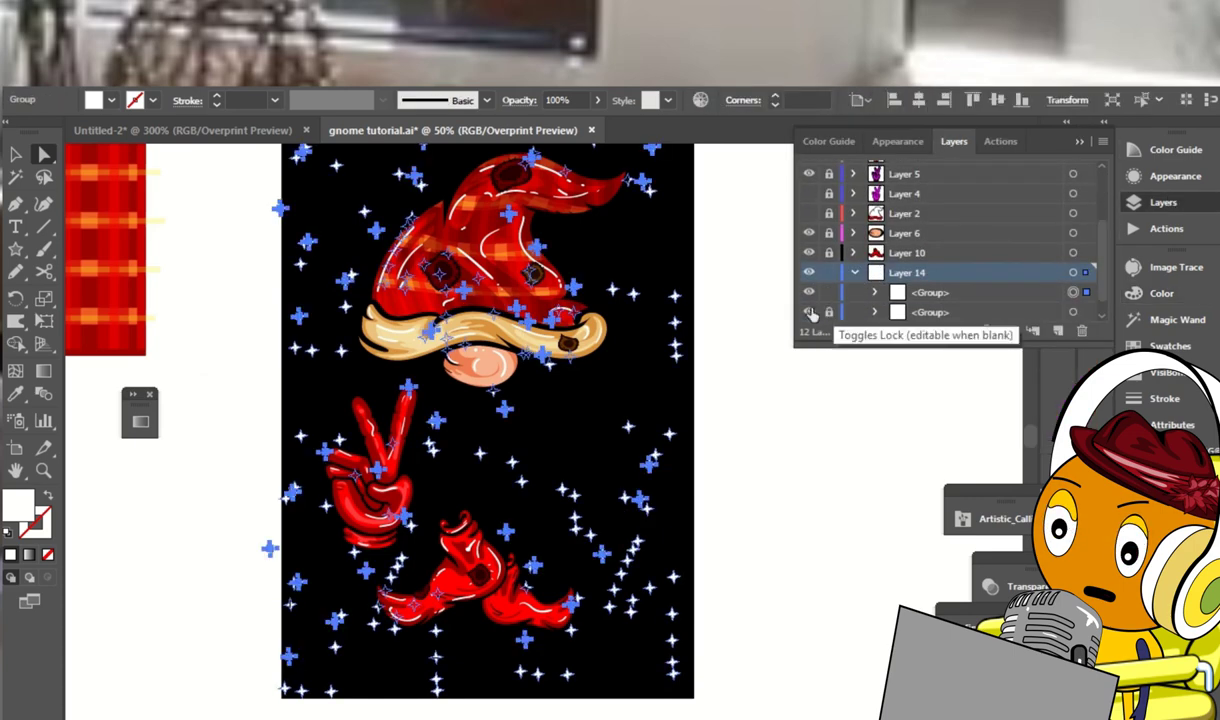
Apply a Gaussian Blur with a 51.3 pixel radius to the upper star group and deselect it
left_click(252, 72)
left_click(490, 384)
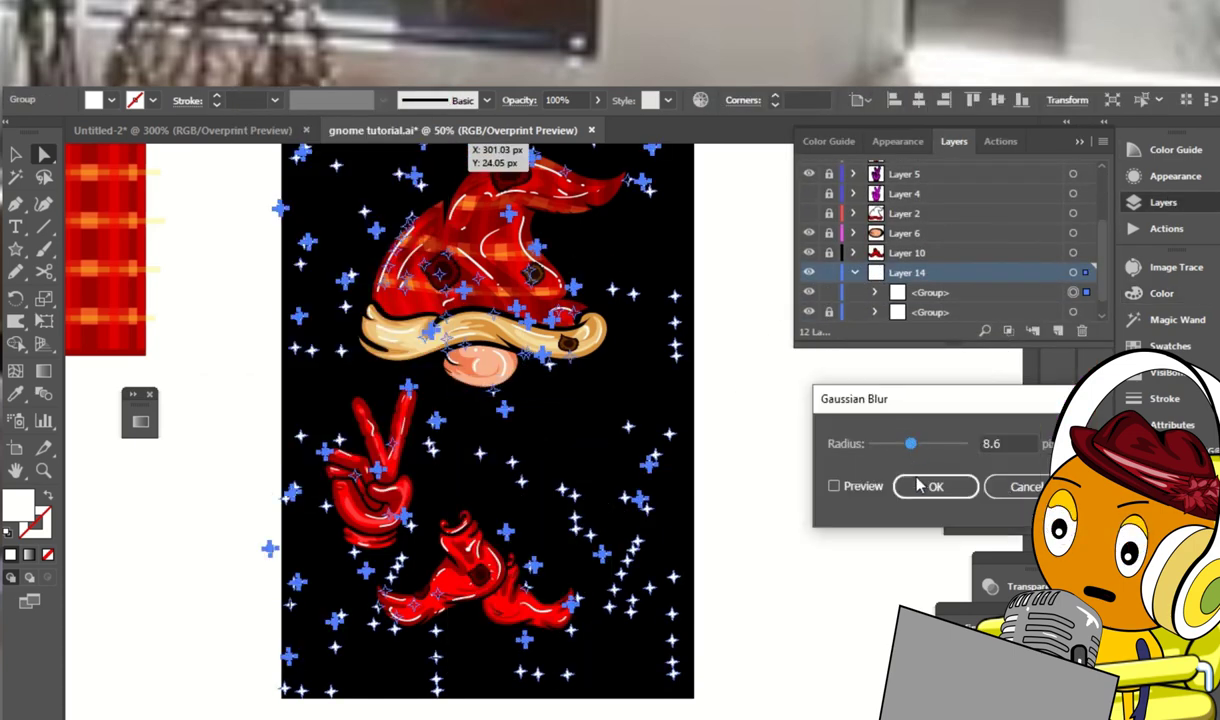
type("36.4")
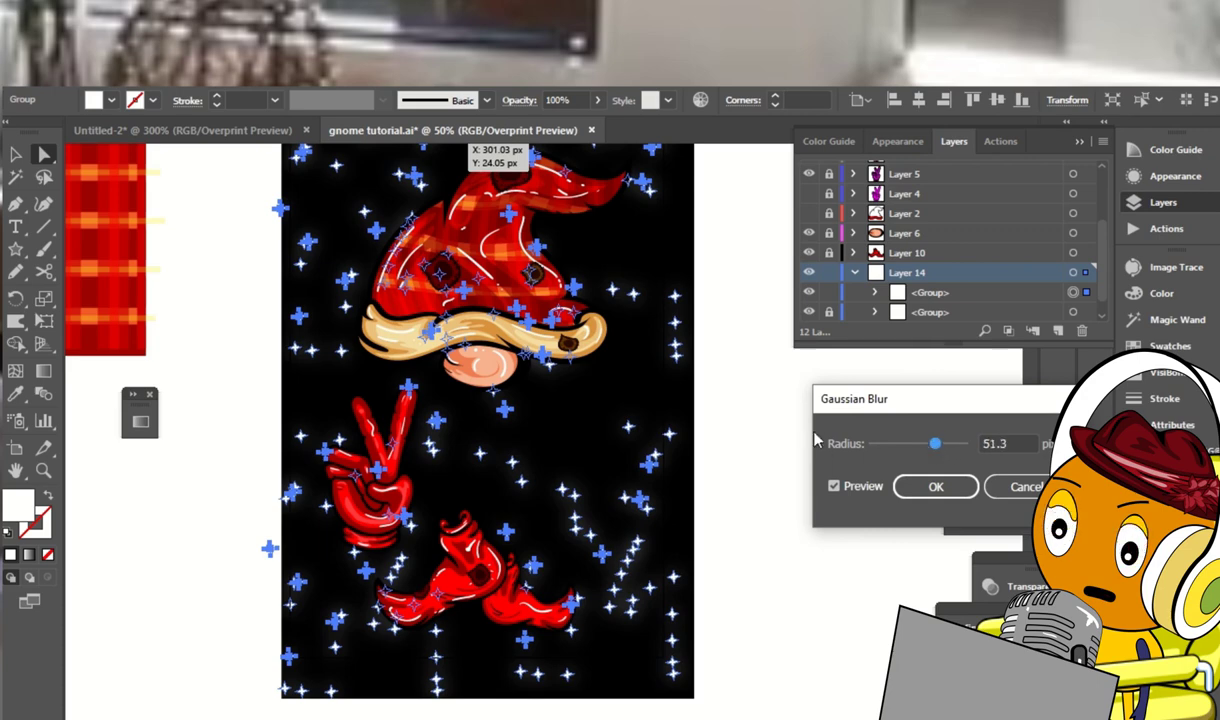
left_click(933, 484)
left_click(782, 498)
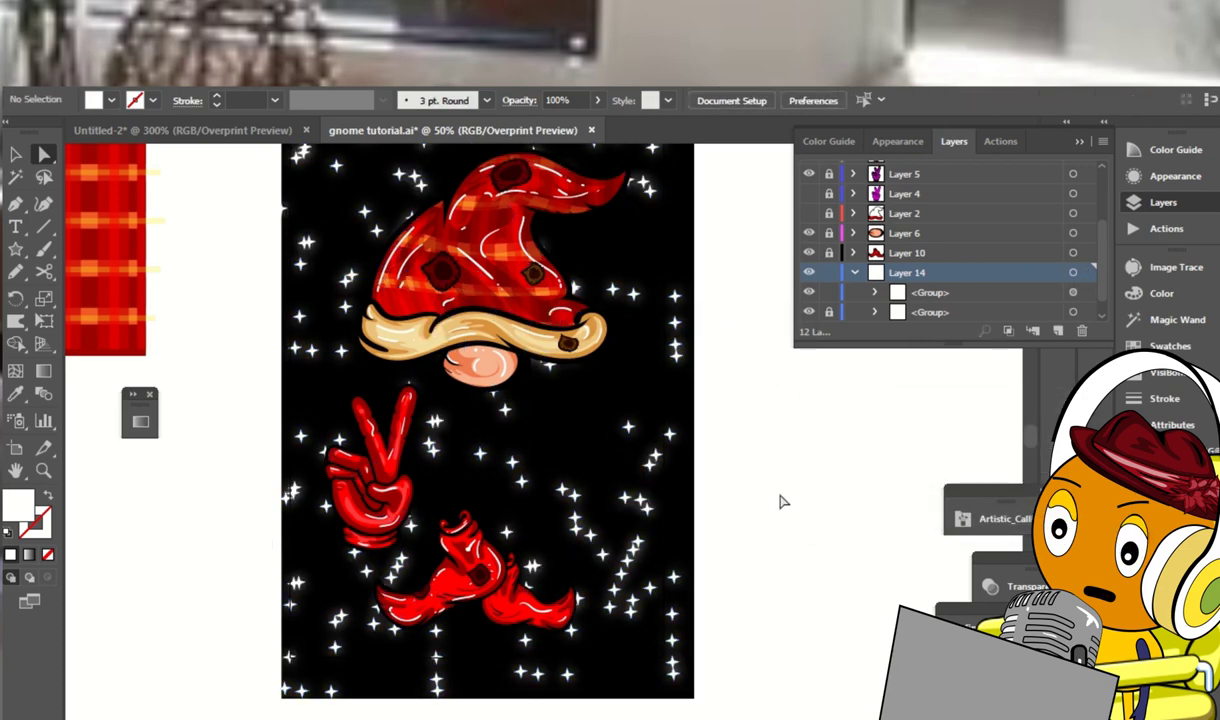
key("ctrl+minus")
key("ctrl+plus")
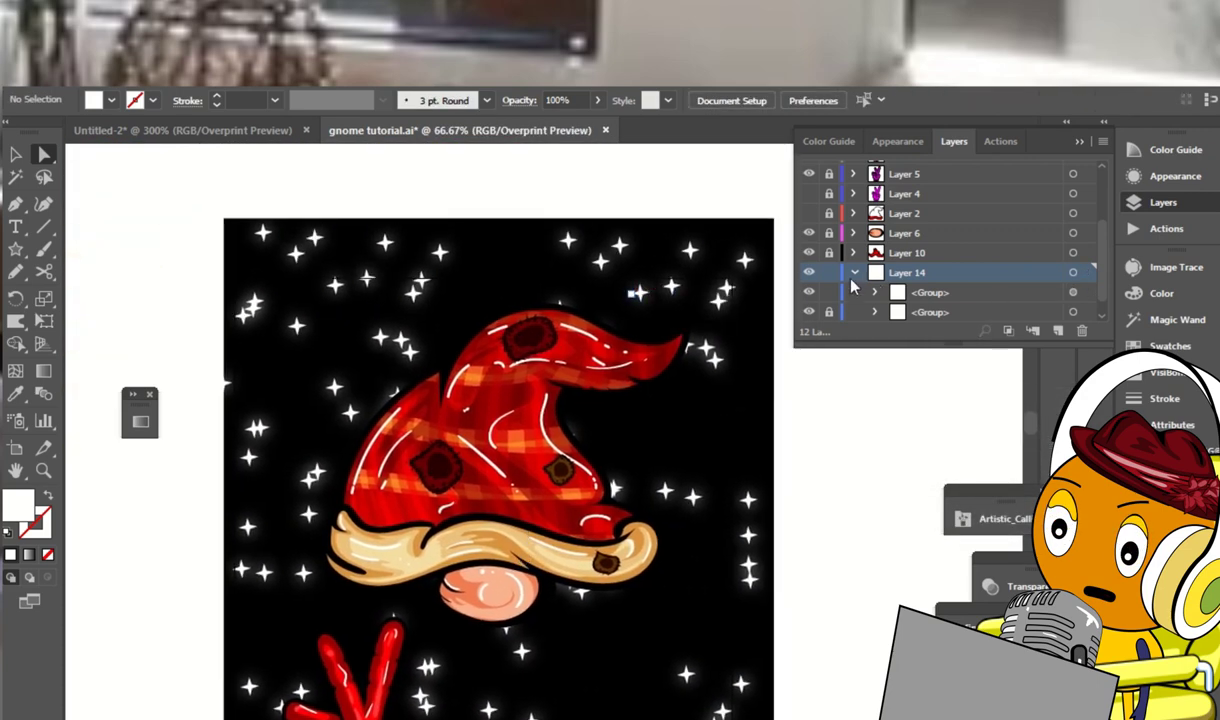
Lock the star groups in Layer 14 and draw a wide, flat white ellipse above the hat
left_click(16, 271)
left_click_drag(15, 250, 122, 278)
mouse_move(705, 356)
left_mouse_down()
mouse_move(448, 388)
mouse_move(700, 356)
left_mouse_up()
left_click_drag(16, 250, 100, 303)
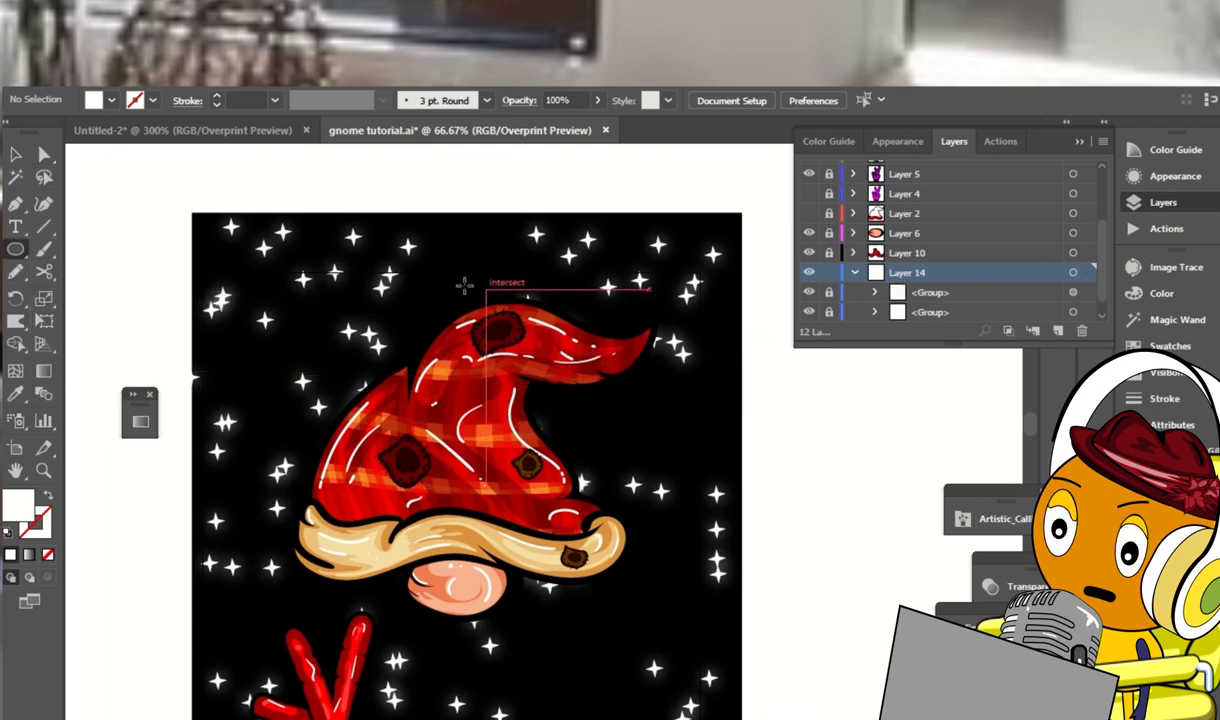
mouse_move(458, 282)
left_mouse_down()
mouse_move(253, 400)
mouse_move(118, 360)
left_mouse_up()
key("v")
left_click_drag(452, 328, 624, 277)
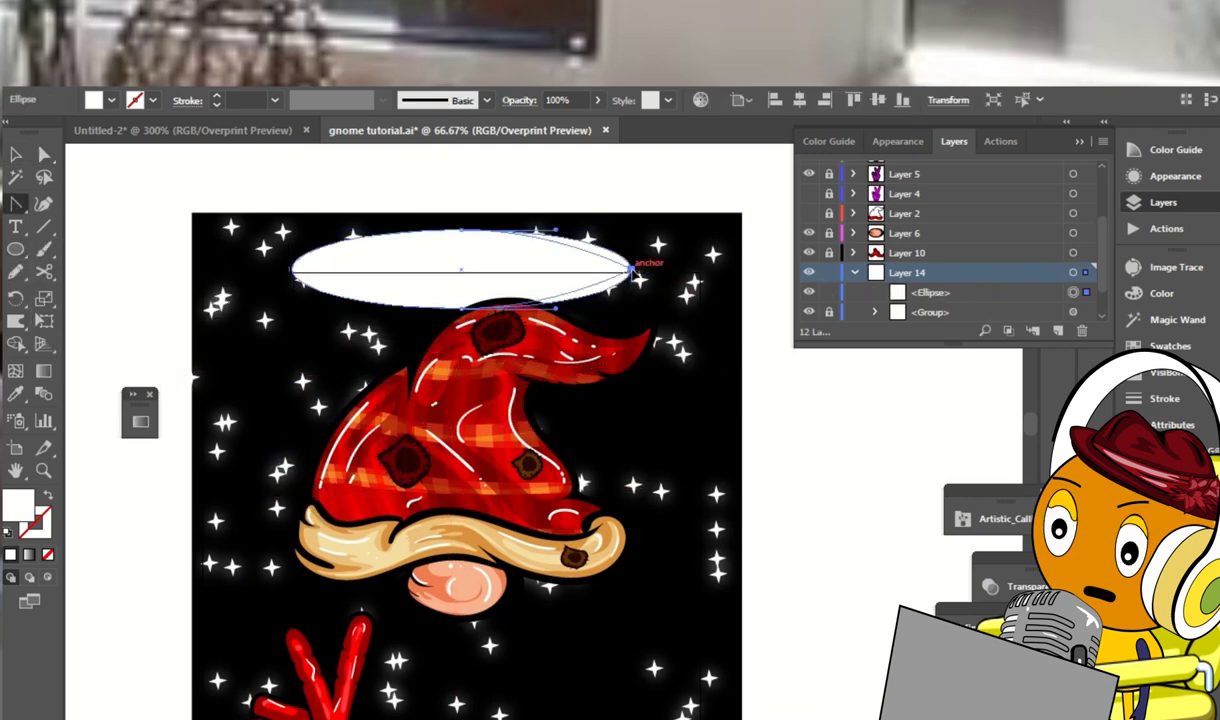
Convert the ellipse's two end anchors to sharp corner points
key("shift+c")
left_click(290, 272)
left_click(630, 272)
Soften the pointed white shape with a 51.3 pixel Gaussian Blur and a 30 px Feather
key("a")
left_click(245, 72)
left_click(290, 112)
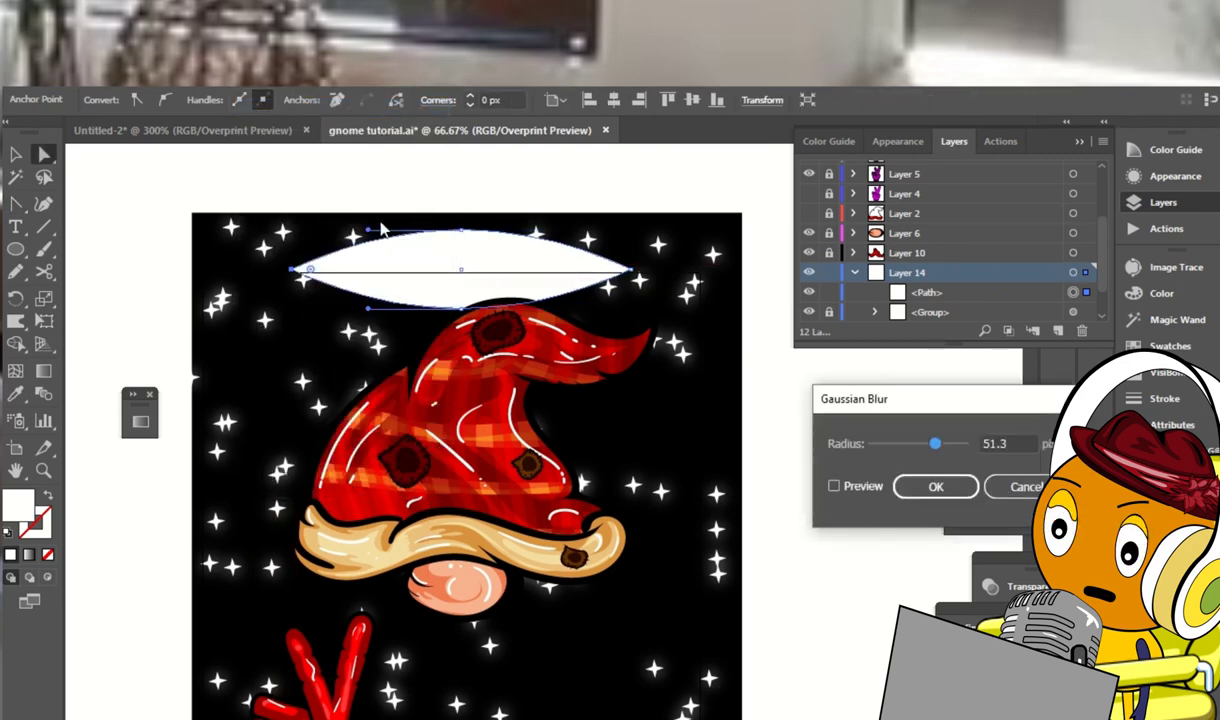
left_click(860, 484)
left_click(245, 72)
left_click(505, 300)
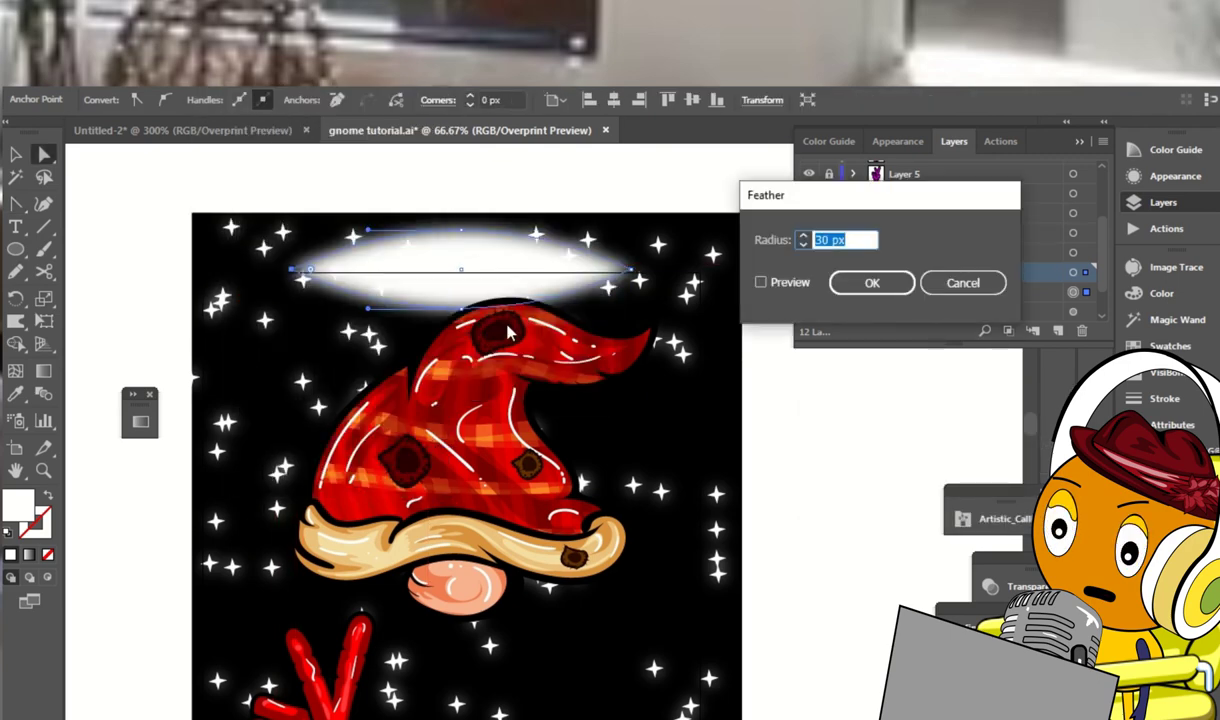
key("Return")
Move the glow shape down behind the hat's tip and lower its opacity to 27%
key("v")
left_click_drag(558, 272, 545, 349)
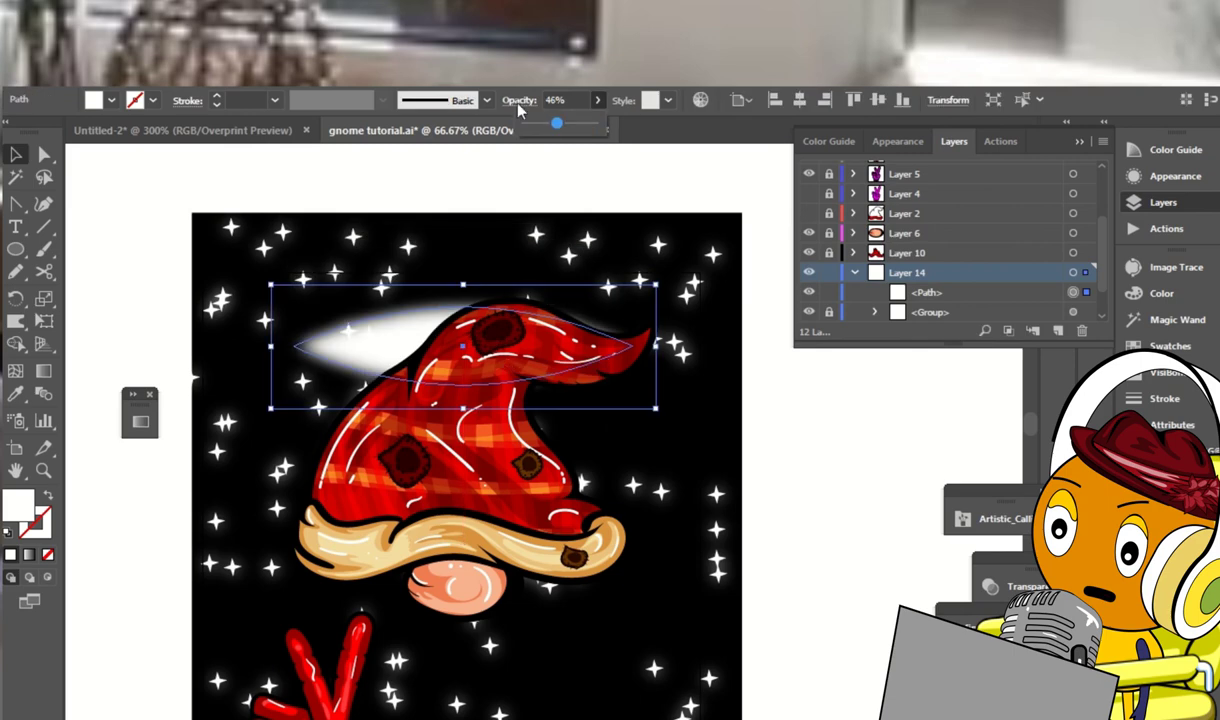
left_click(519, 100)
left_click(385, 131)
left_click(362, 264)
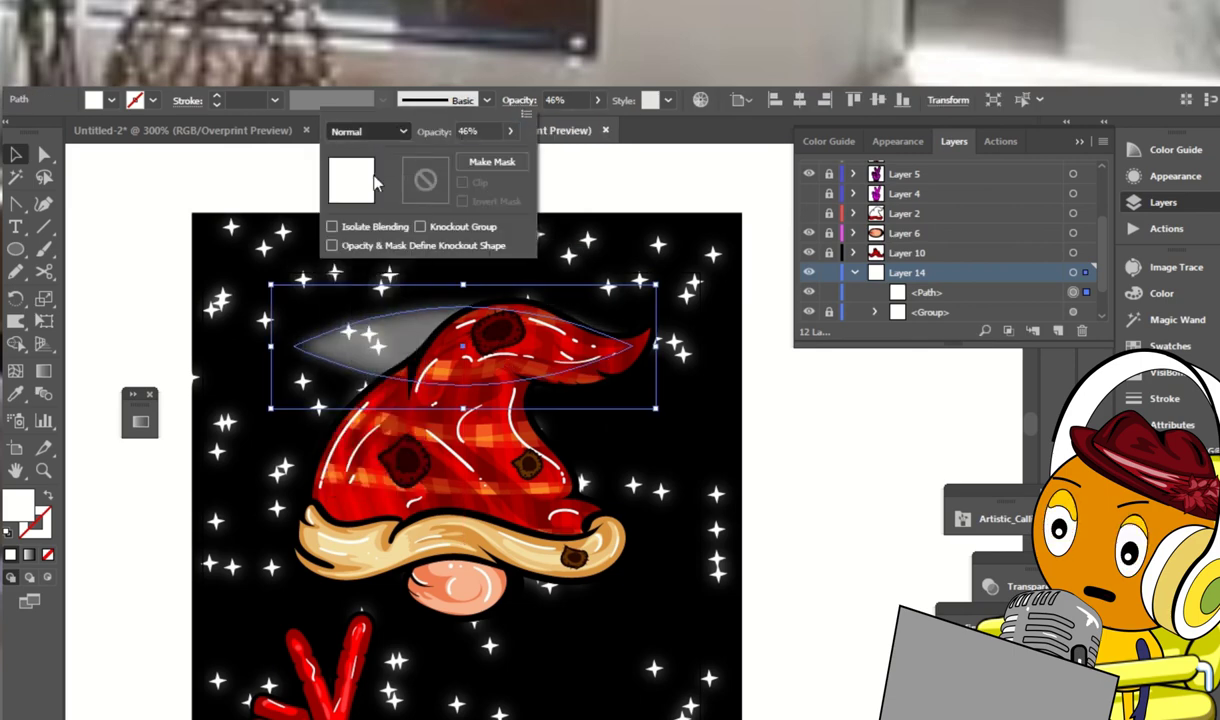
left_click(385, 131)
left_click(694, 204)
left_click_drag(597, 100, 517, 119)
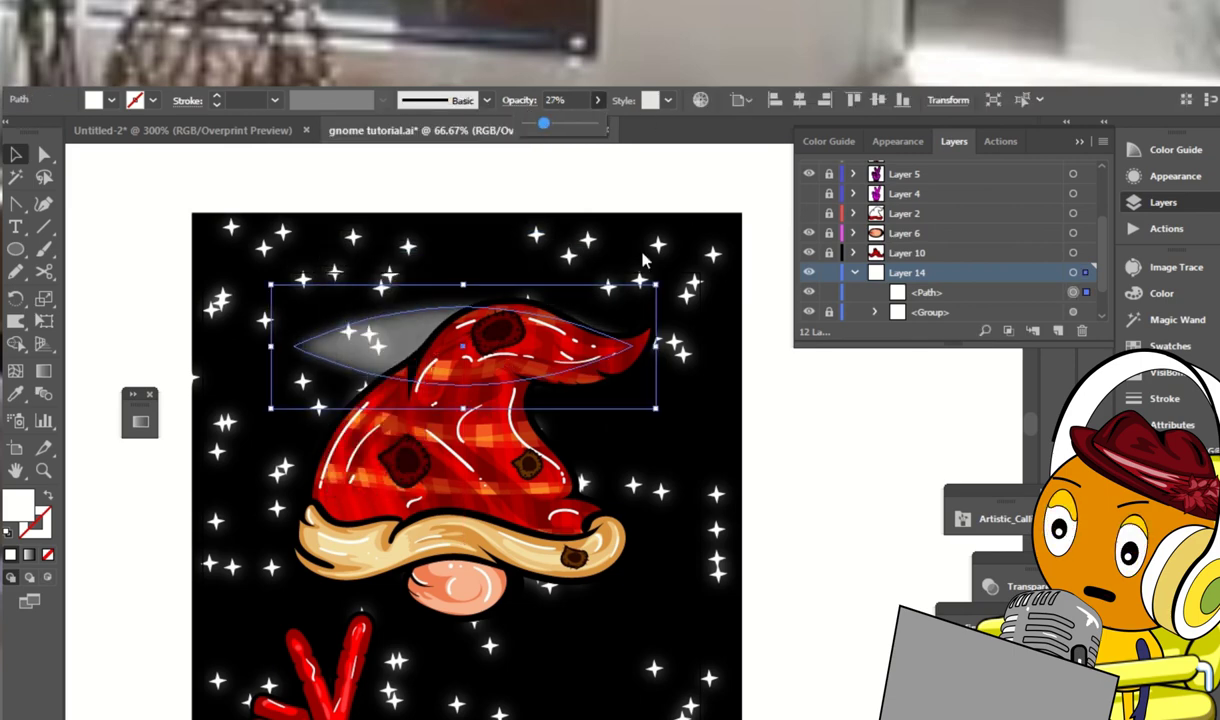
Flatten the glow shape into a thin horizontal beam and add a copy of it turned vertical
left_click_drag(520, 360, 436, 319)
mouse_move(388, 258)
left_mouse_down()
mouse_move(393, 288)
mouse_move(420, 315)
mouse_move(410, 345)
mouse_move(400, 340)
left_mouse_up()
key("ctrl+z")
left_click(407, 347)
right_click(396, 339)
mouse_move(500, 610)
left_click(638, 493)
key("Return")
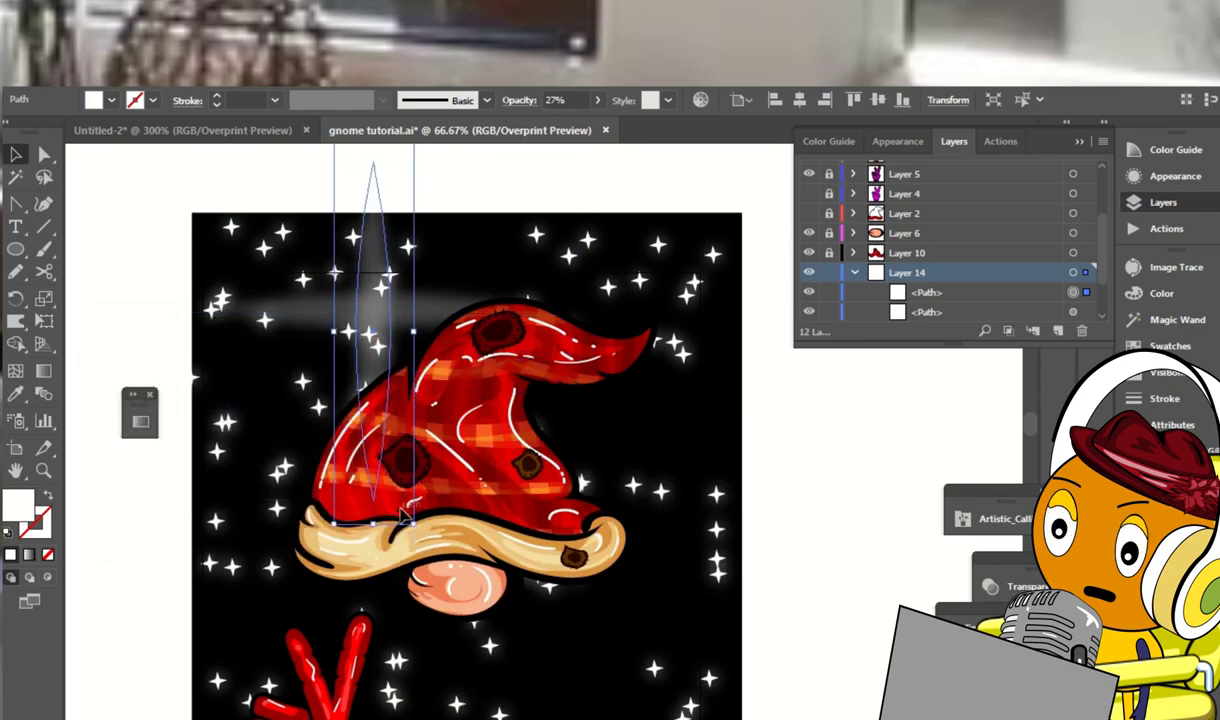
Shorten the vertical and horizontal light beams
left_click_drag(404, 515, 408, 463)
left_click(490, 264)
scroll(490, 264, "down", 2)
left_click_drag(558, 341, 504, 346)
Group the crossed light beams and add a rotated copy between their arms to form an eight-pointed flare
left_click(470, 255)
left_click_drag(470, 255, 340, 318)
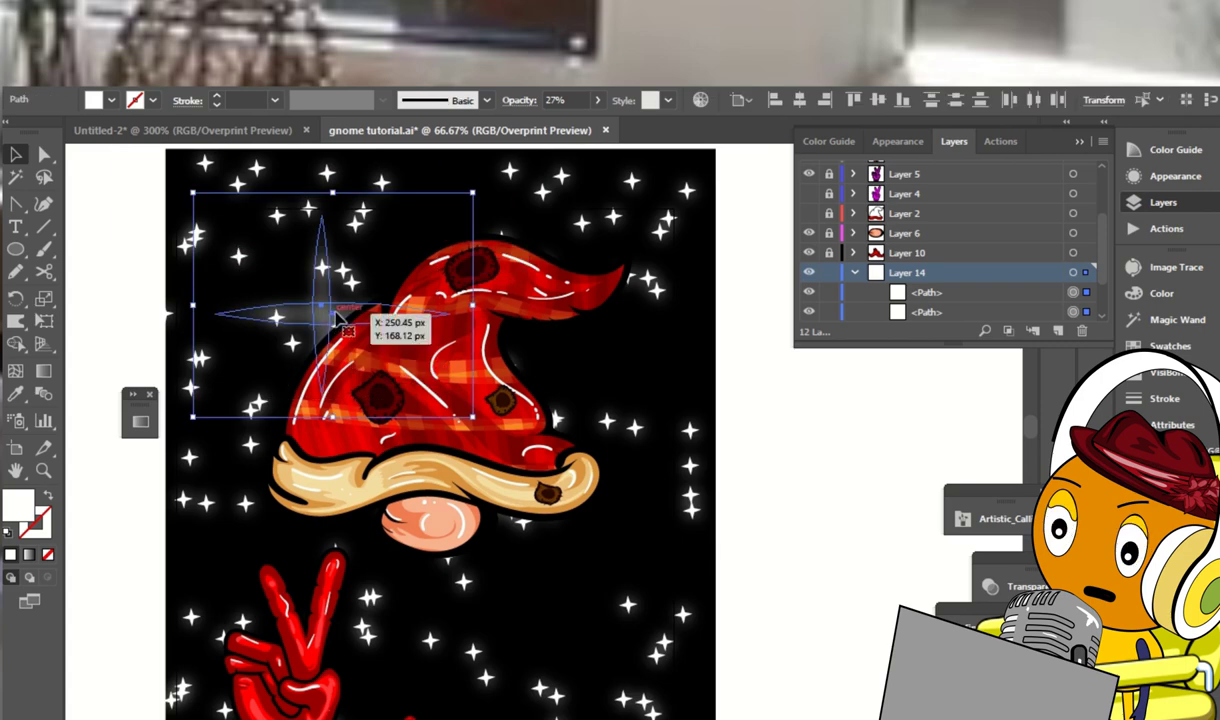
left_click_drag(476, 420, 390, 452)
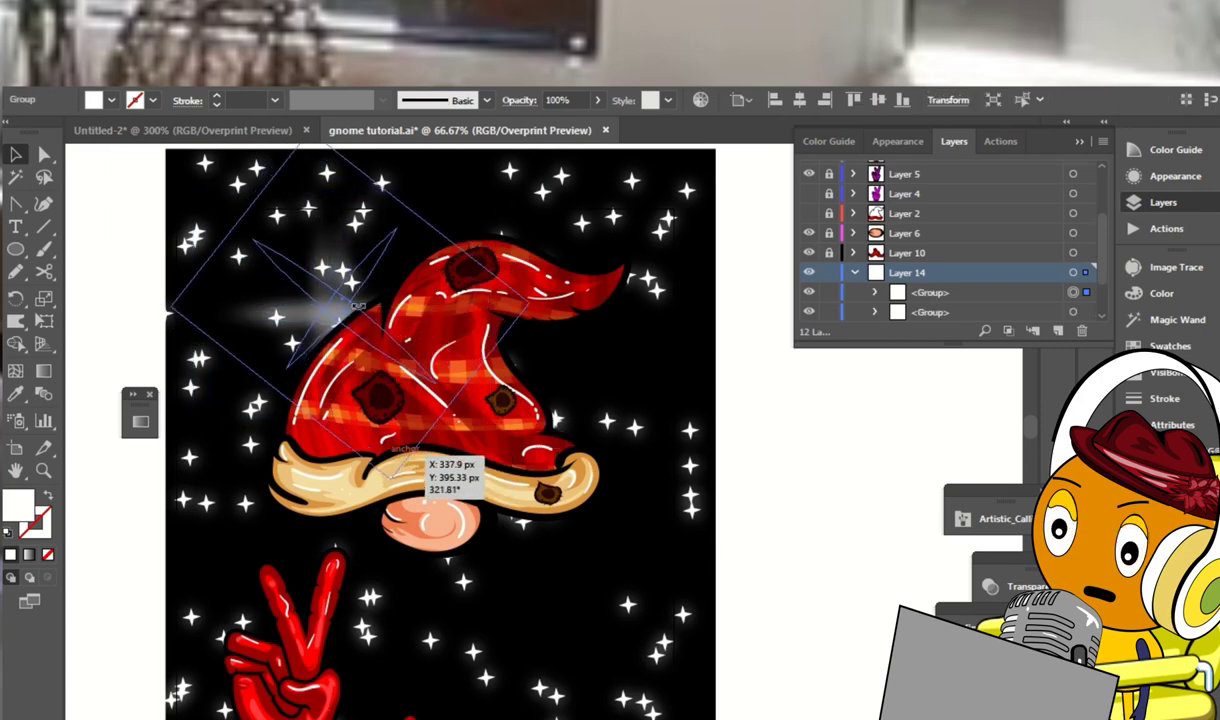
left_click_drag(352, 306, 300, 290)
left_click_drag(368, 204, 632, 272)
Place copies of the light flare around the hat, the hand, the shoes and the edges of the night sky
key("ctrl+minus")
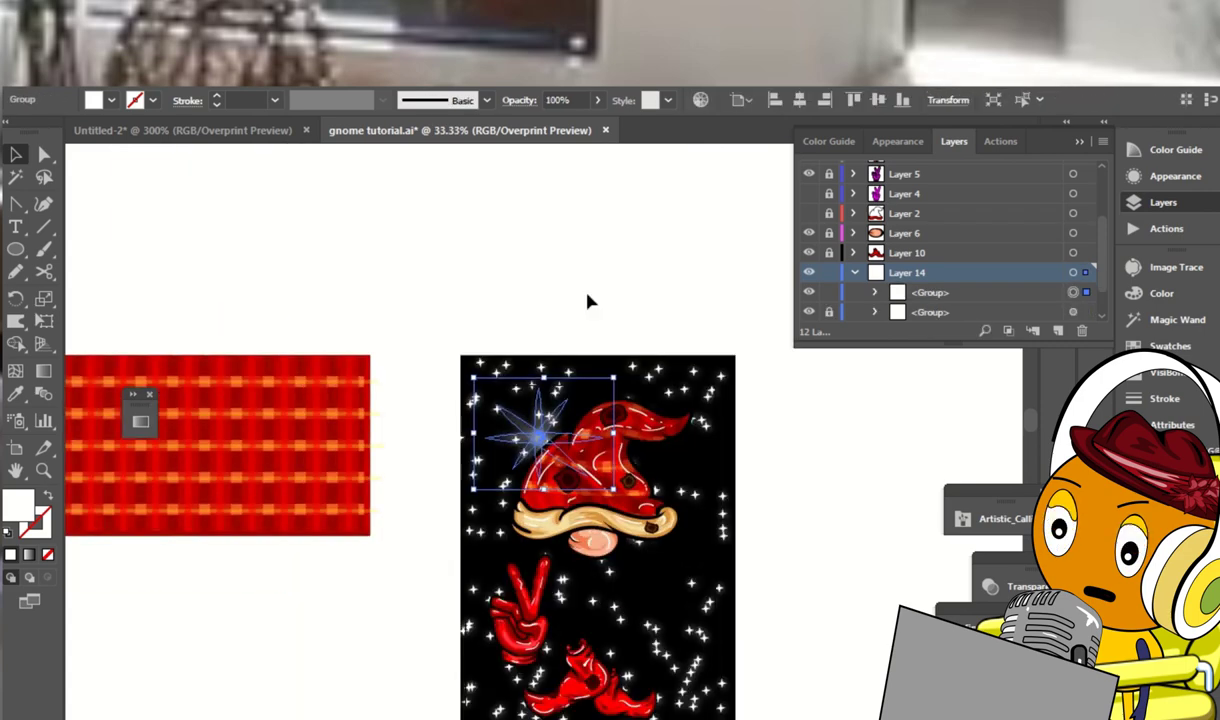
scroll(588, 300, "right", 3)
left_click(399, 342)
left_click_drag(399, 344, 520, 475)
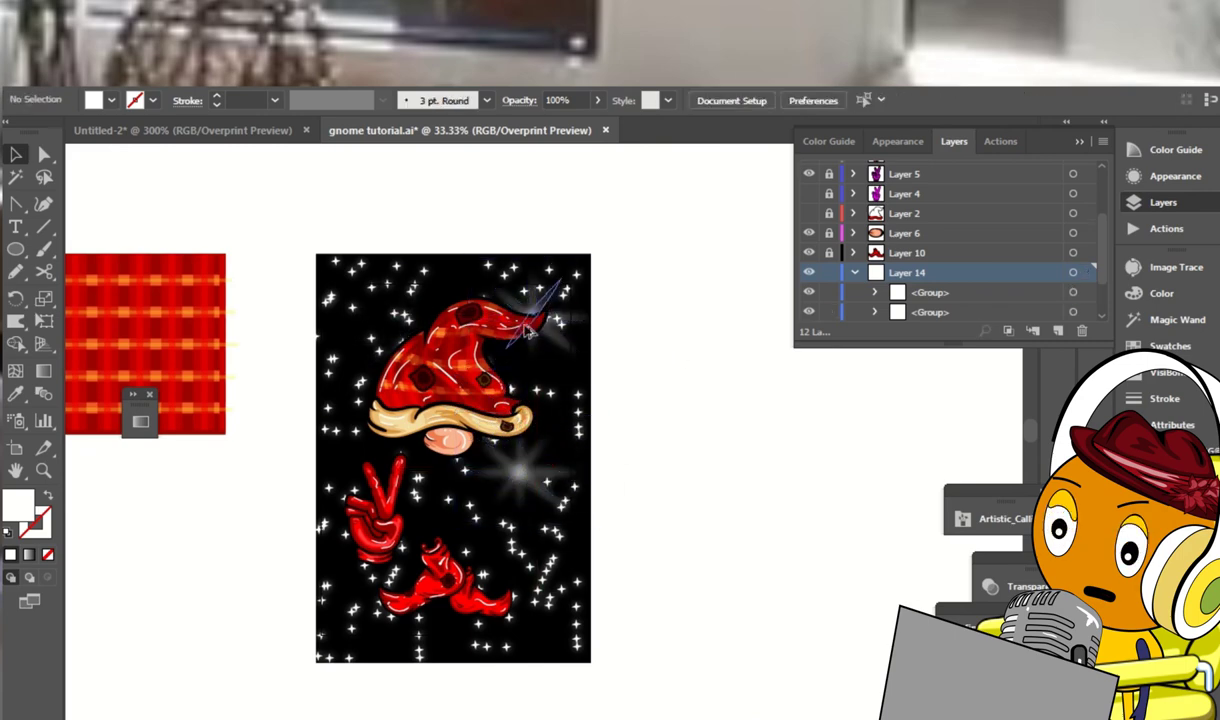
left_click(362, 350)
left_click_drag(362, 350, 550, 578)
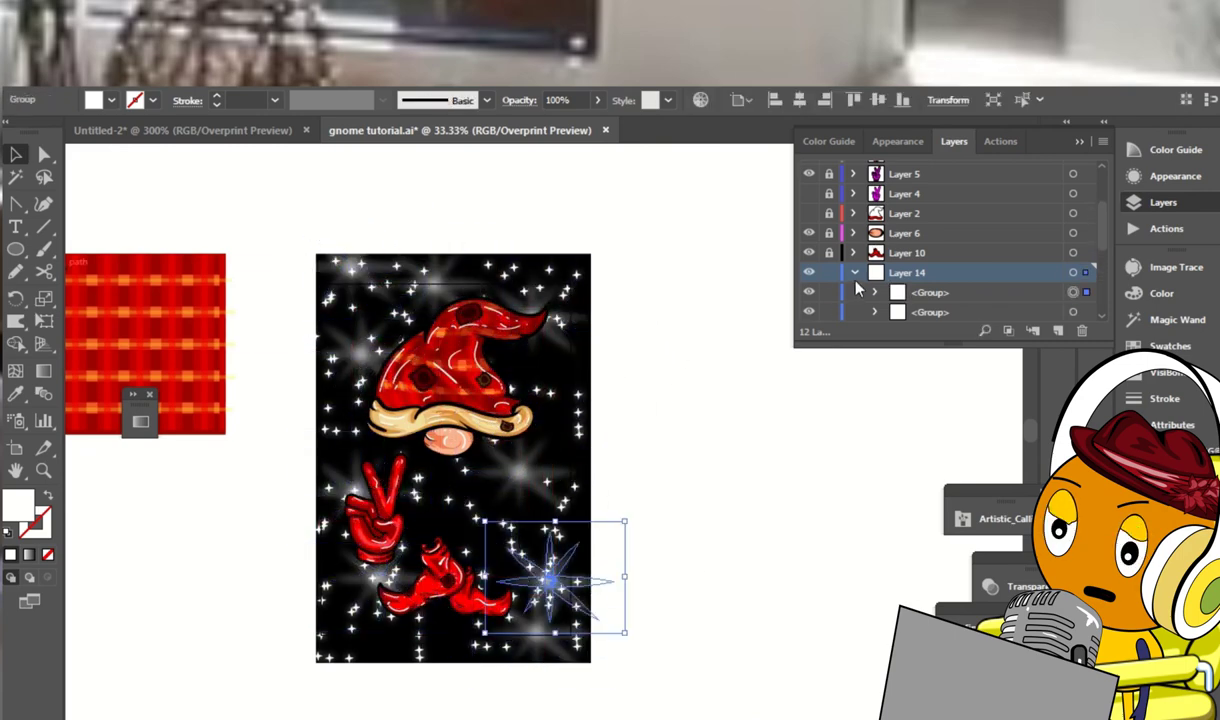
Combine all the light flares into one group in Layer 14, lock it, and select the lowest star group
left_click(855, 272)
left_click(852, 292)
scroll(1006, 260, "down", 2)
scroll(1006, 260, "up", 2)
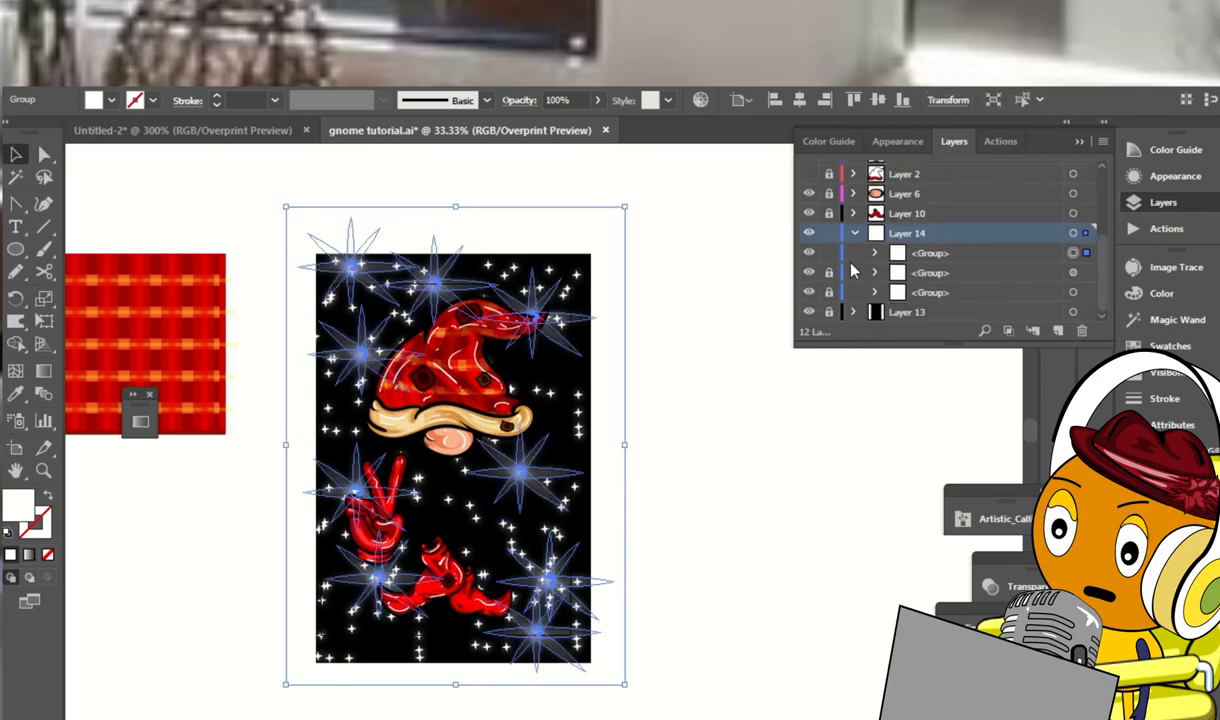
left_click(778, 316)
left_click(560, 335)
left_click(305, 85)
left_click(300, 104)
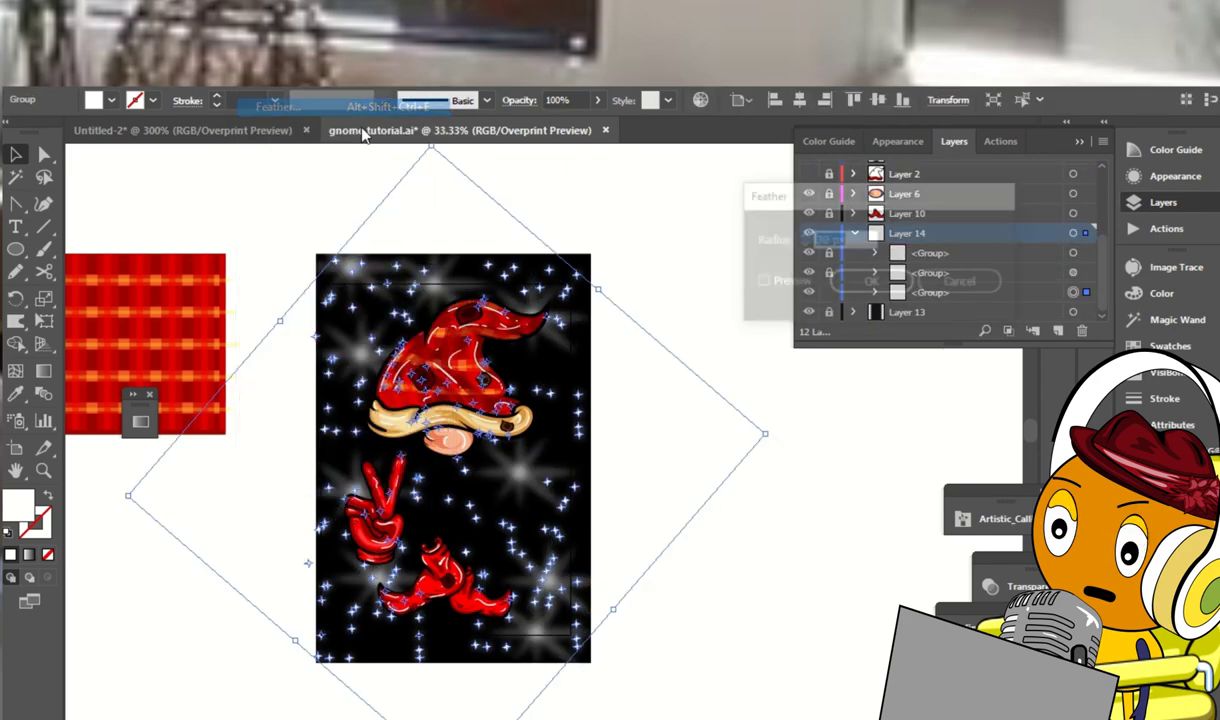
key("Escape")
Apply a 51.3 pixel Gaussian Blur to the lowest star group in Layer 14
left_click(540, 560)
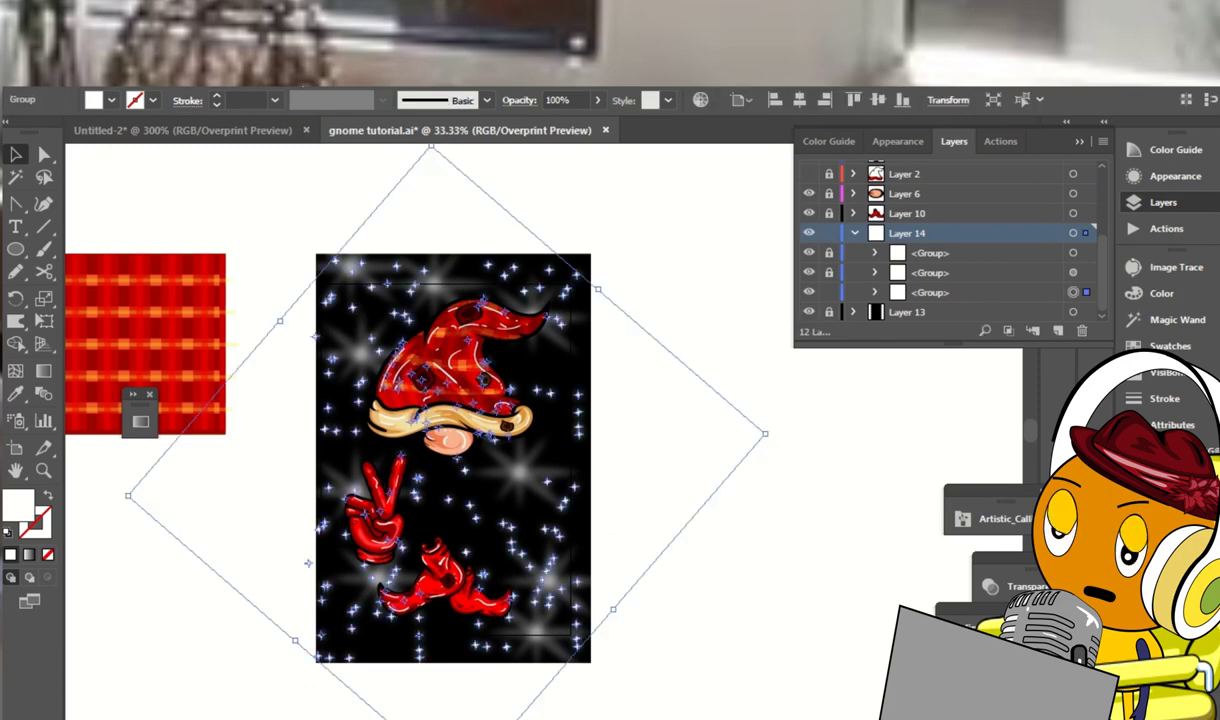
left_click(300, 80)
mouse_move(275, 383)
left_click(517, 381)
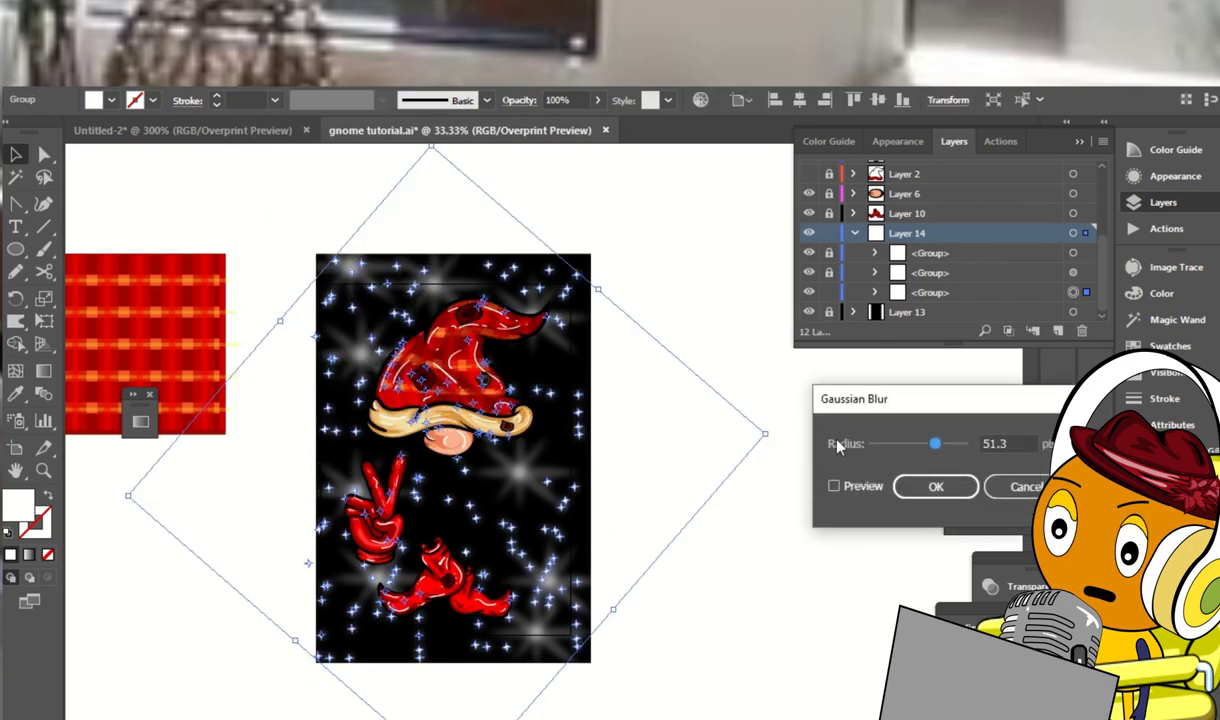
left_click(935, 487)
left_click(828, 382)
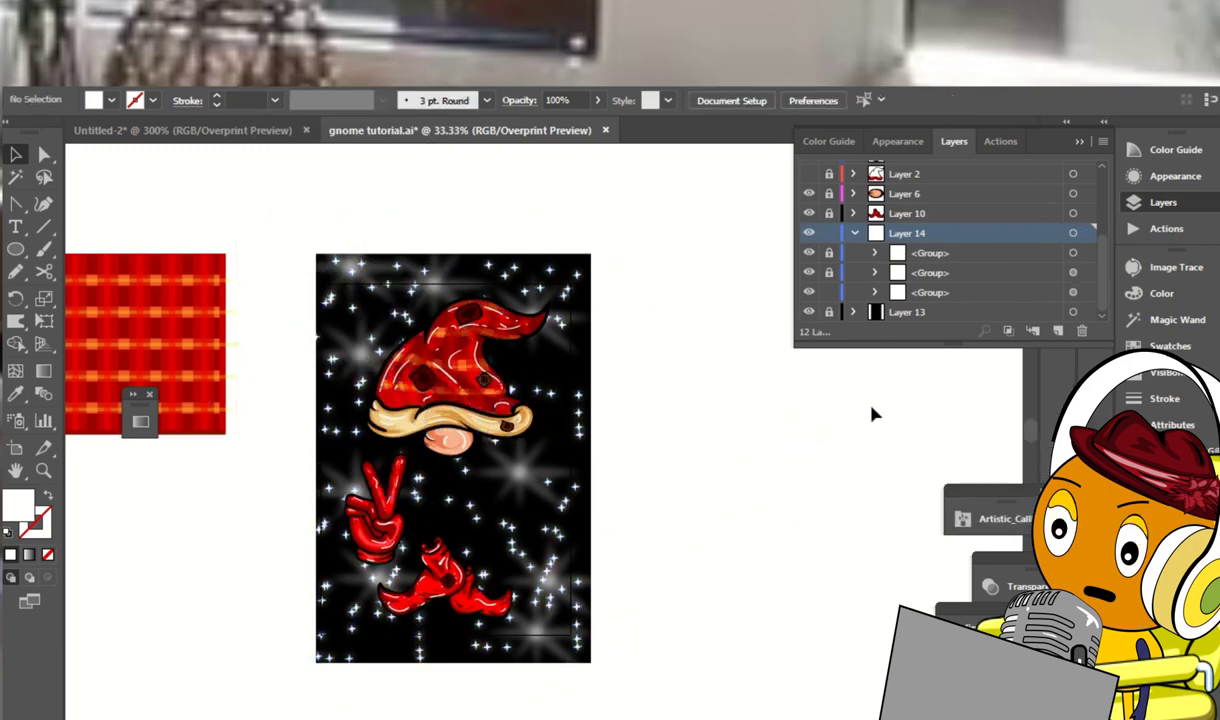
Preview and increase the radius of the existing Gaussian Blur on the other star group
key("ctrl+equal")
key("ctrl+equal")
key("ctrl+a")
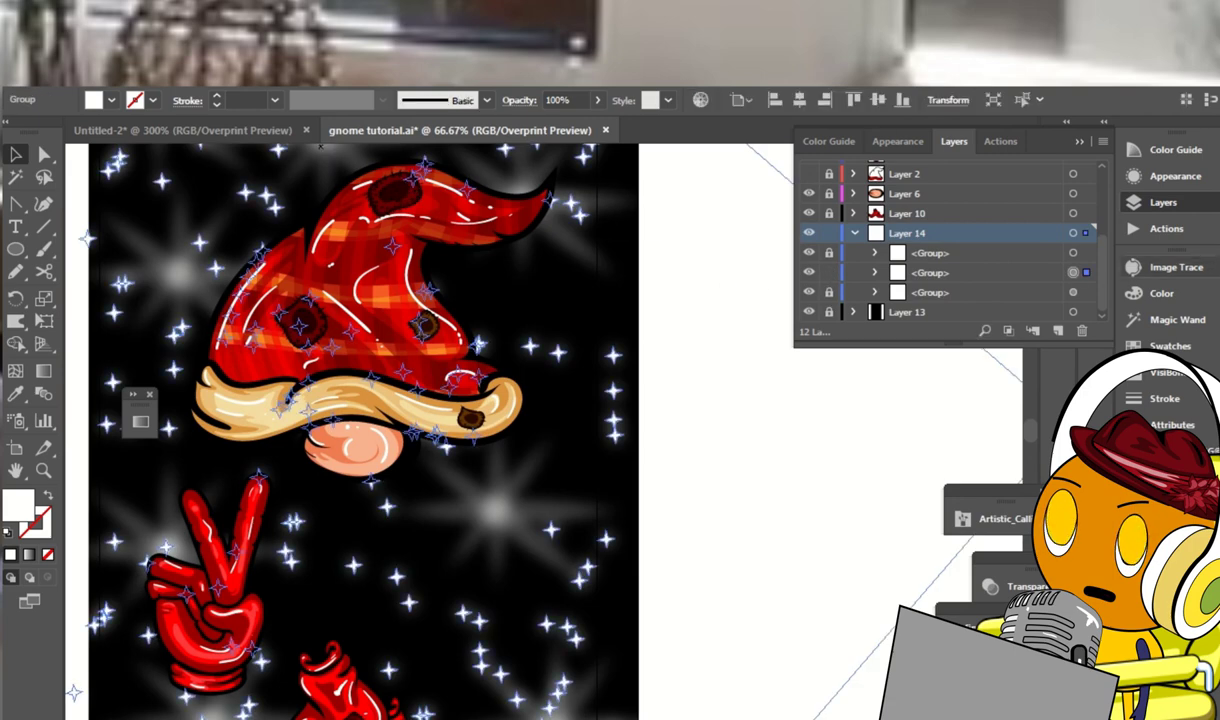
left_click(1165, 176)
left_click(875, 219)
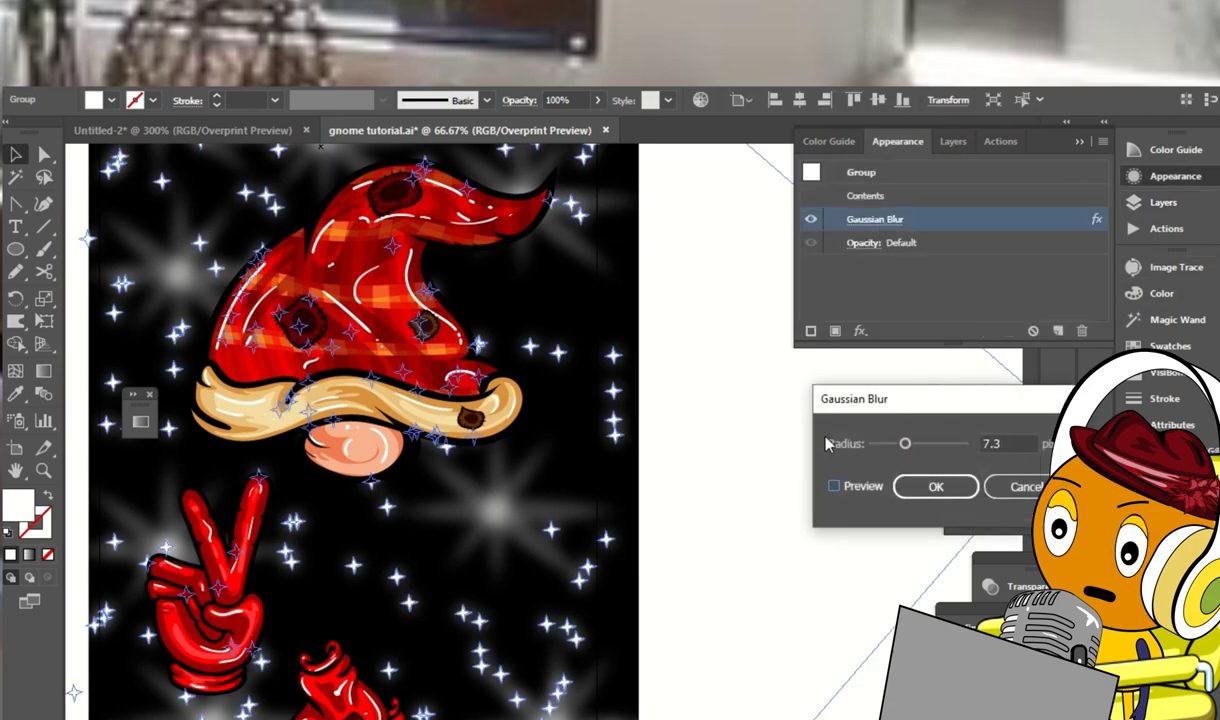
key("alt+p")
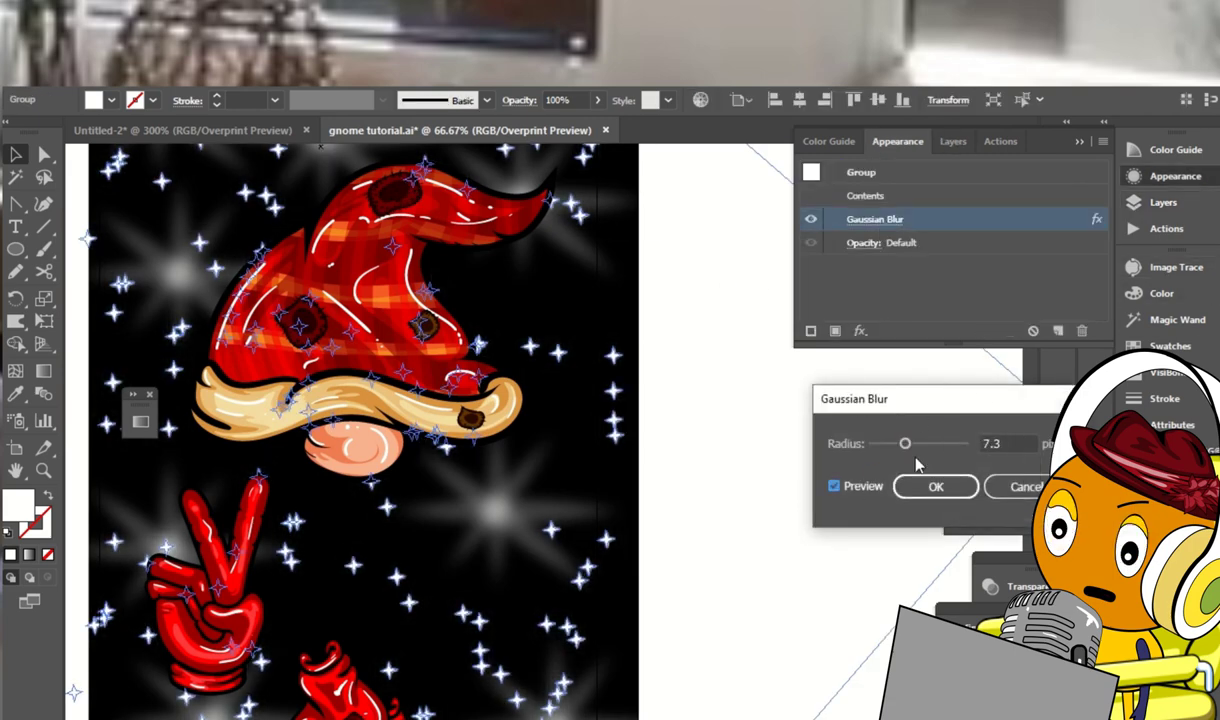
left_click_drag(905, 443, 919, 443)
left_click(935, 486)
left_click(762, 507)
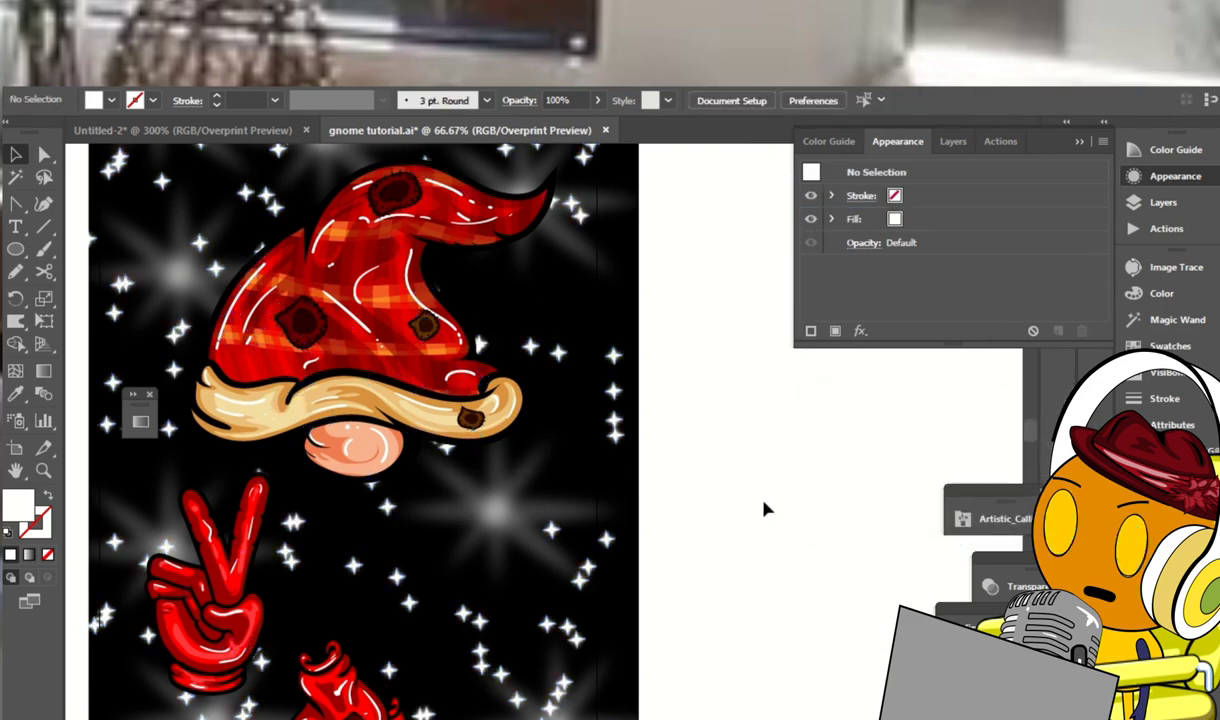
Add another light flare in the dark area between the nose and the shoes
key("ctrl+minus")
left_click(1150, 202)
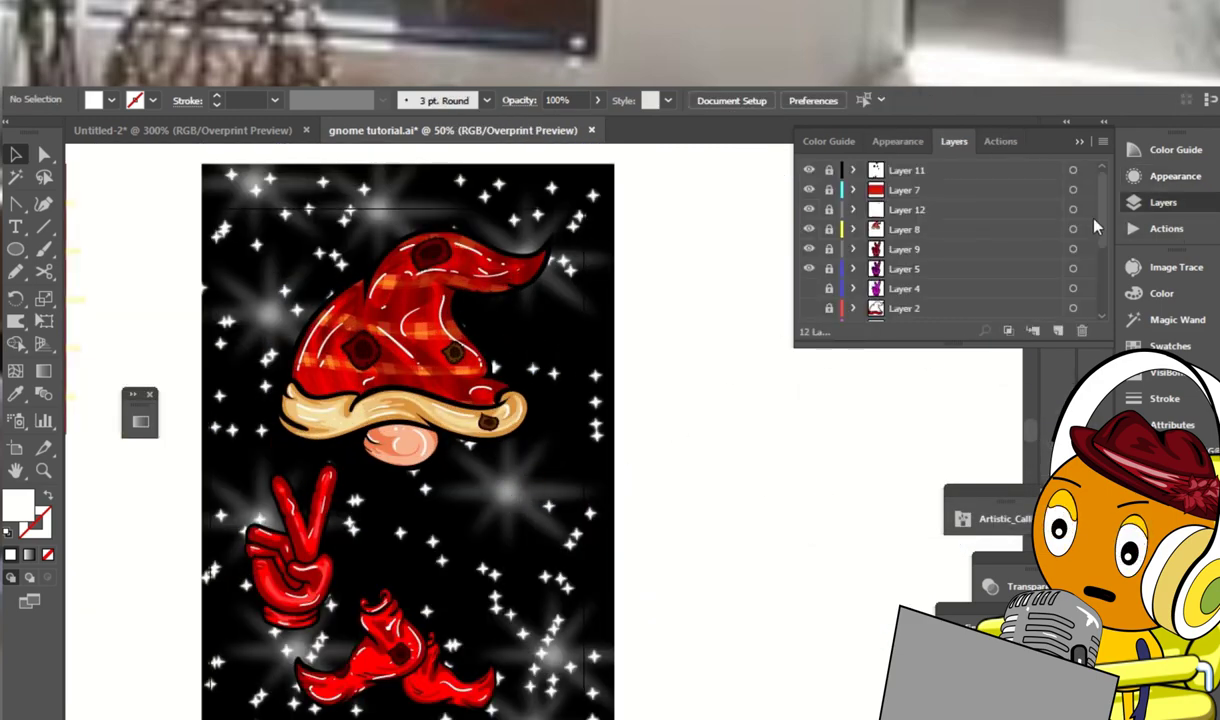
left_click_drag(465, 437, 478, 437)
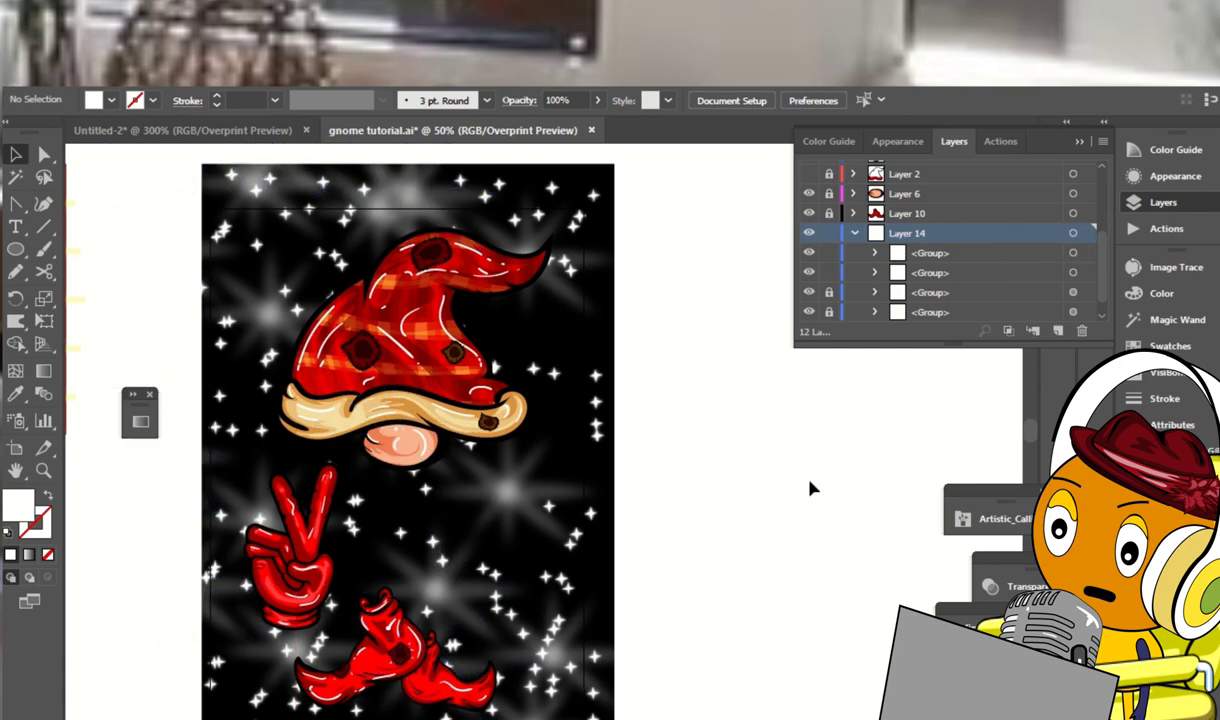
Paste a copy of the red plaid pattern over the gnome on a new layer and expand it
scroll(769, 453, "down", 1)
scroll(950, 240, "up", 2)
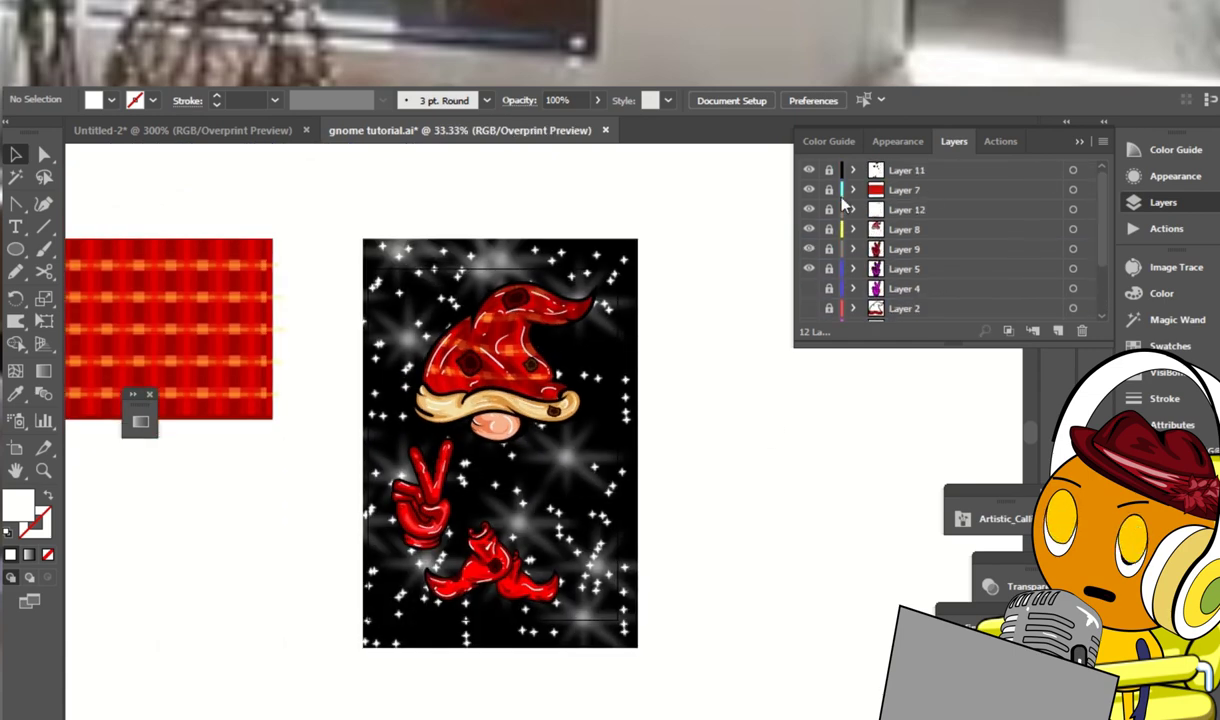
left_click(255, 328)
left_click(711, 327)
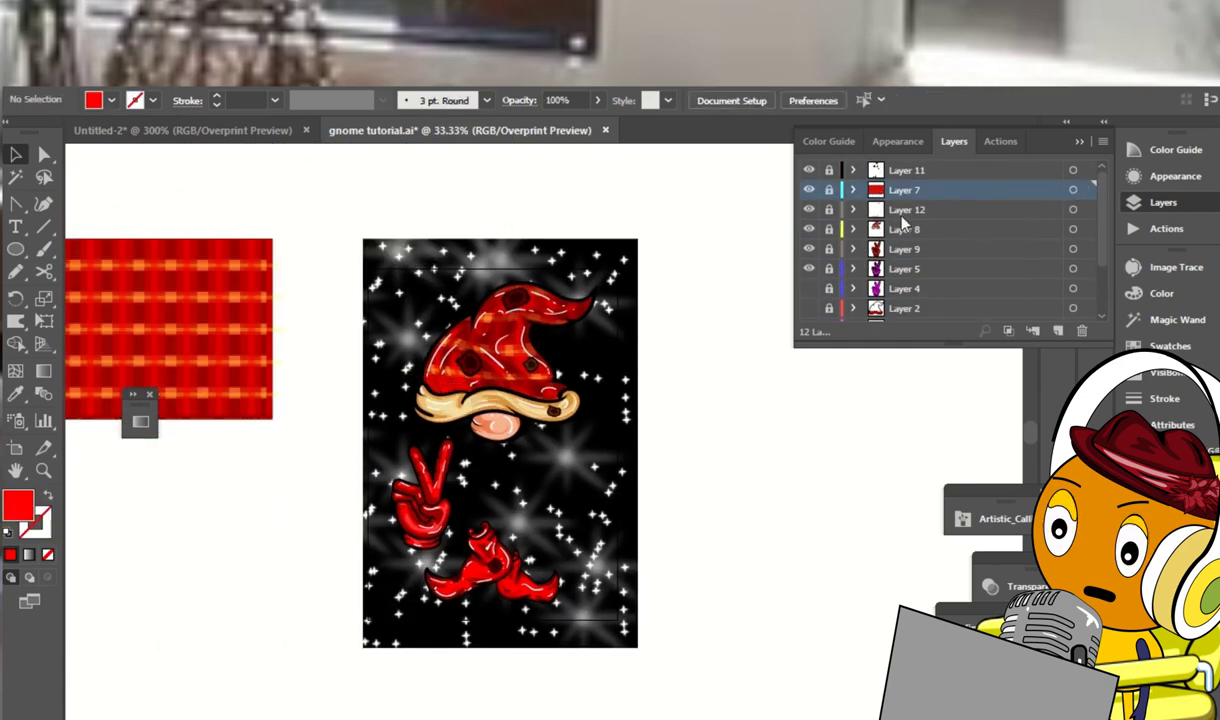
key("ctrl+v")
left_click(155, 5)
left_click(185, 41)
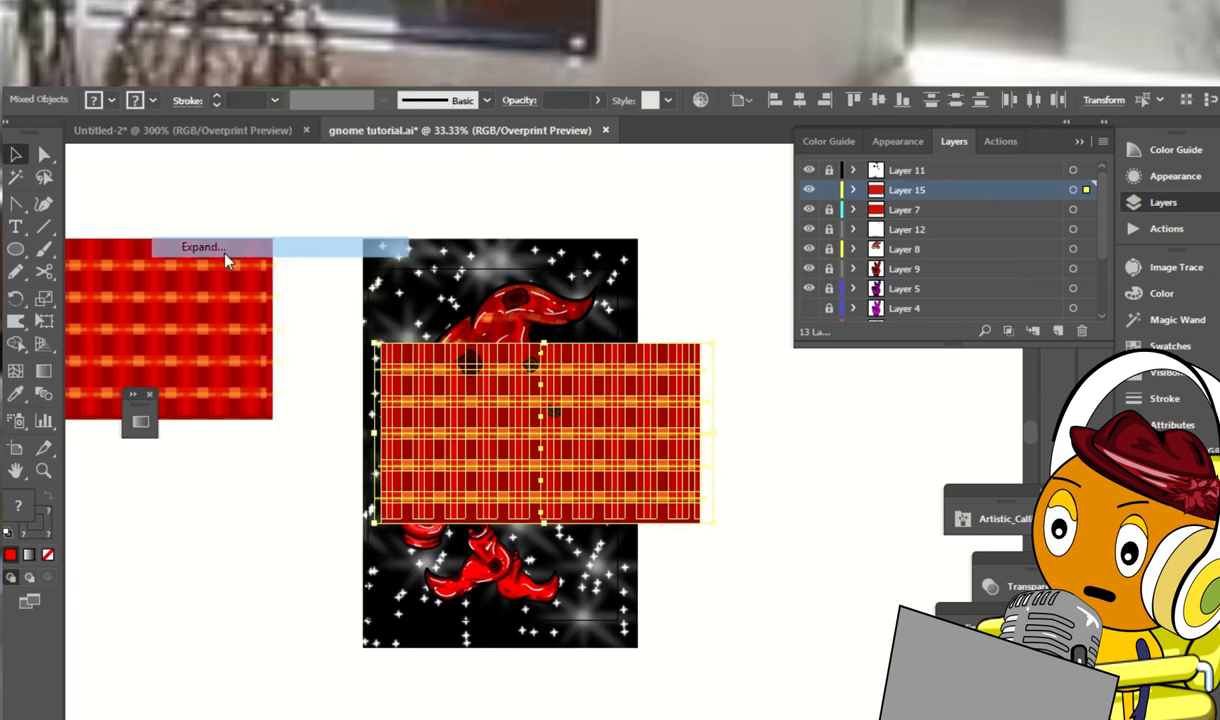
left_click(155, 5)
left_click(175, 8)
left_click(450, 30)
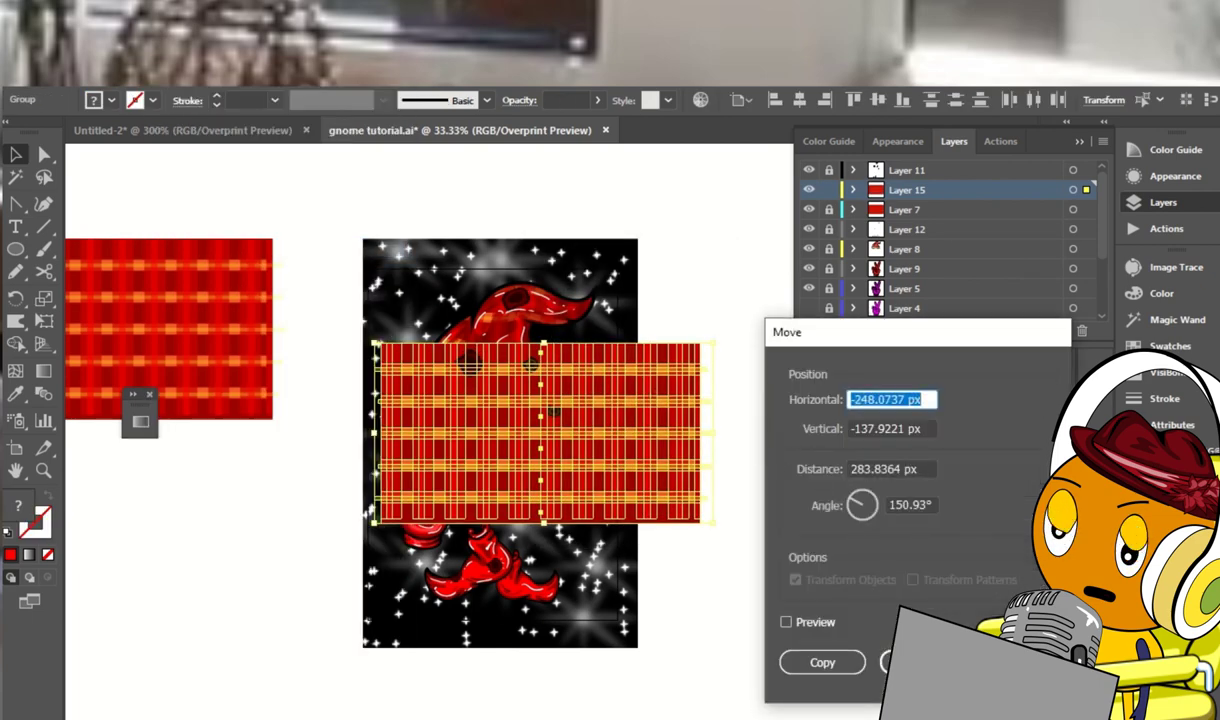
key("Escape")
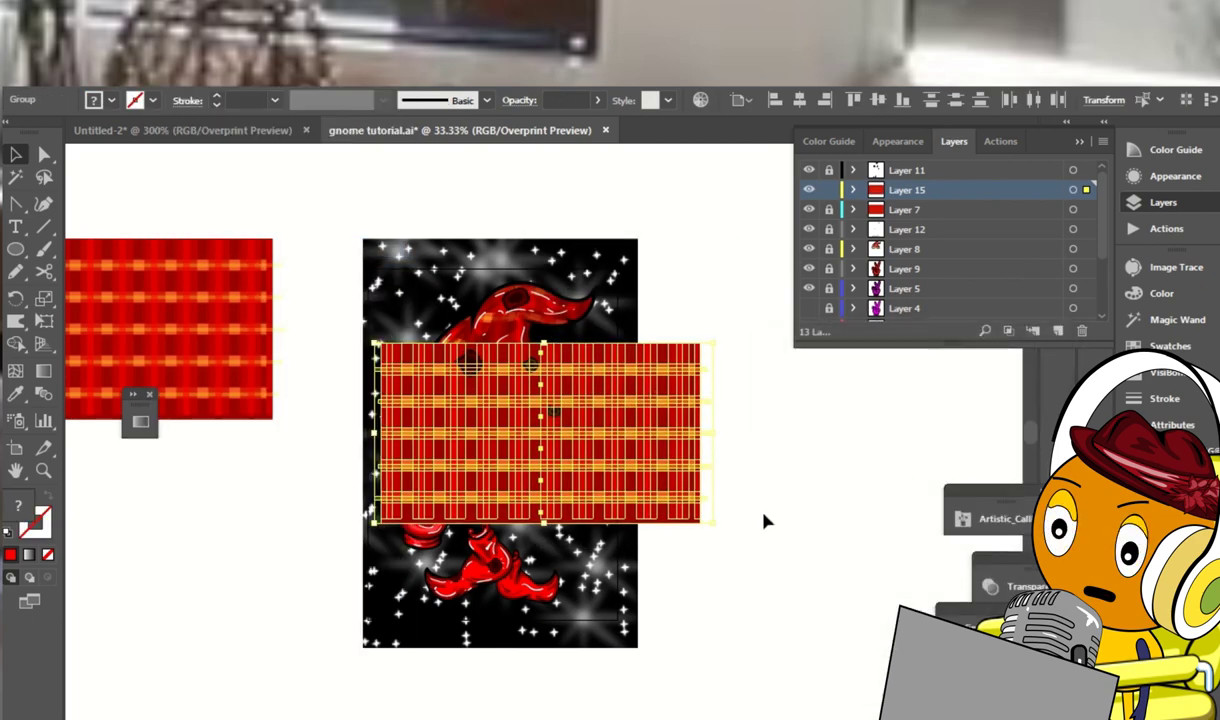
Scale down the plaid copy and place it beside the hand, just above the shoes
left_click(690, 512)
left_click(1087, 190)
left_click_drag(667, 375, 643, 485)
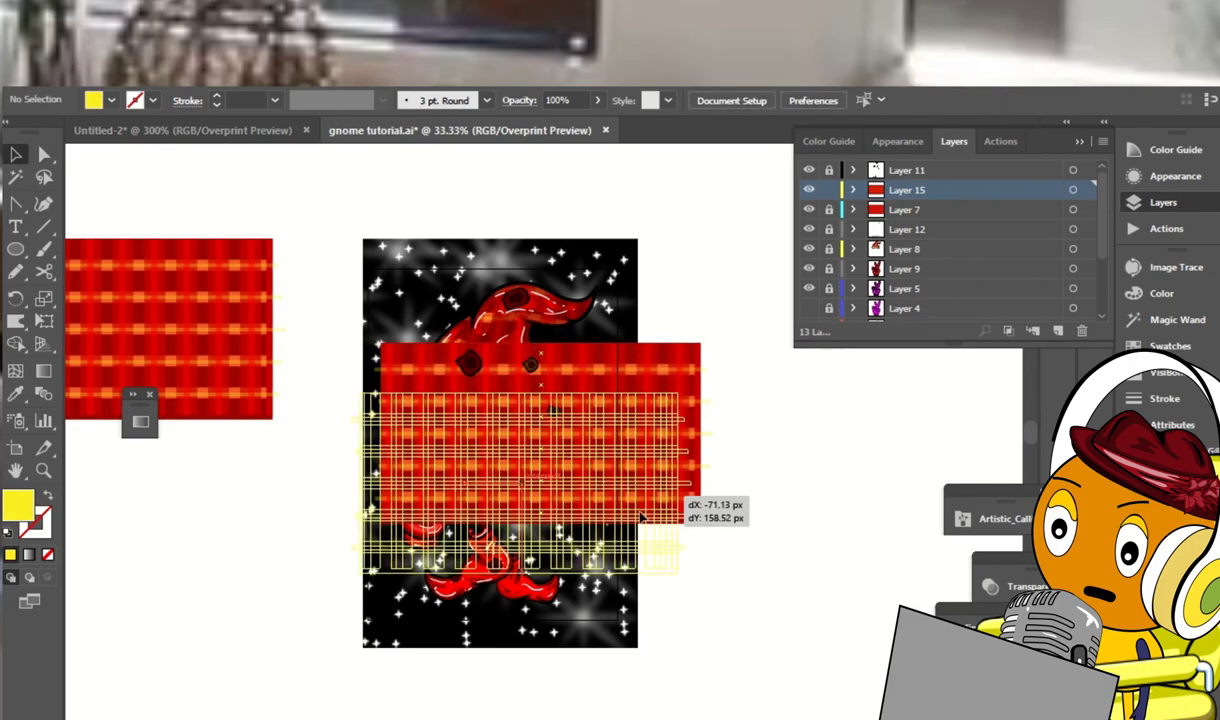
left_click_drag(668, 632, 560, 430)
left_click(600, 520)
scroll(738, 428, "down", 2)
key("ctrl+plus")
key("ctrl+plus")
left_click(703, 495)
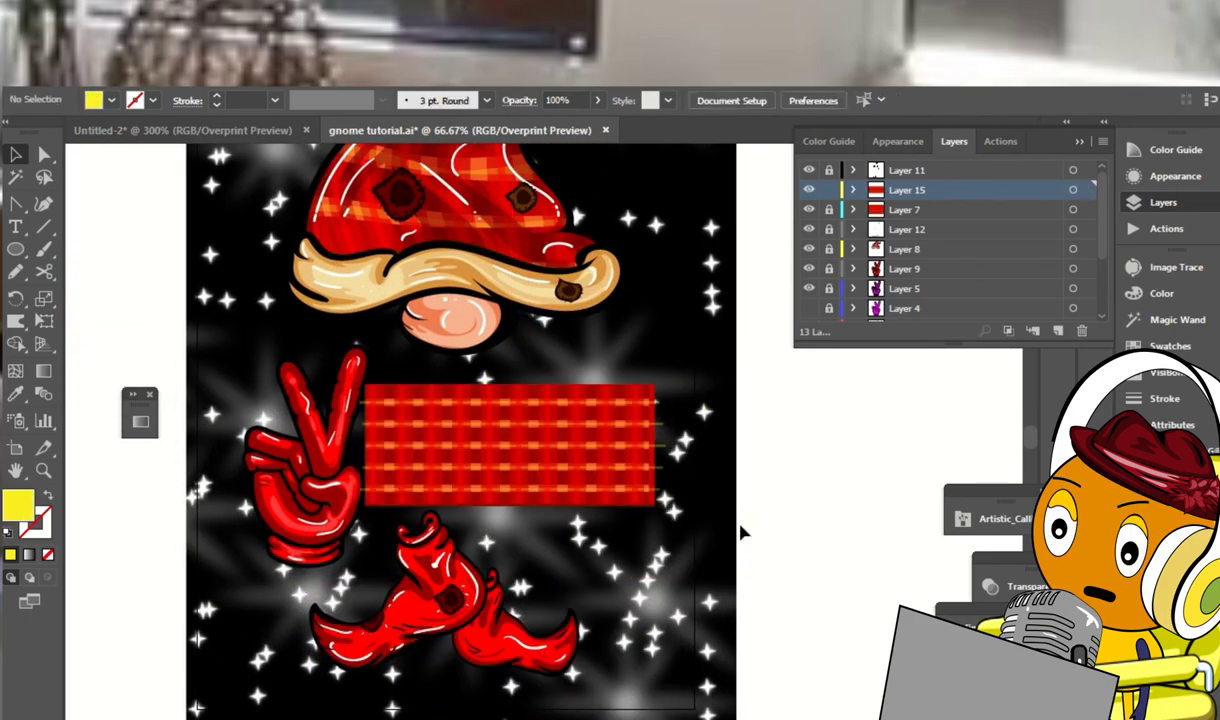
Enlarge the artboard downward and to both sides so it extends past the black background
key("ctrl+minus")
left_click(16, 450)
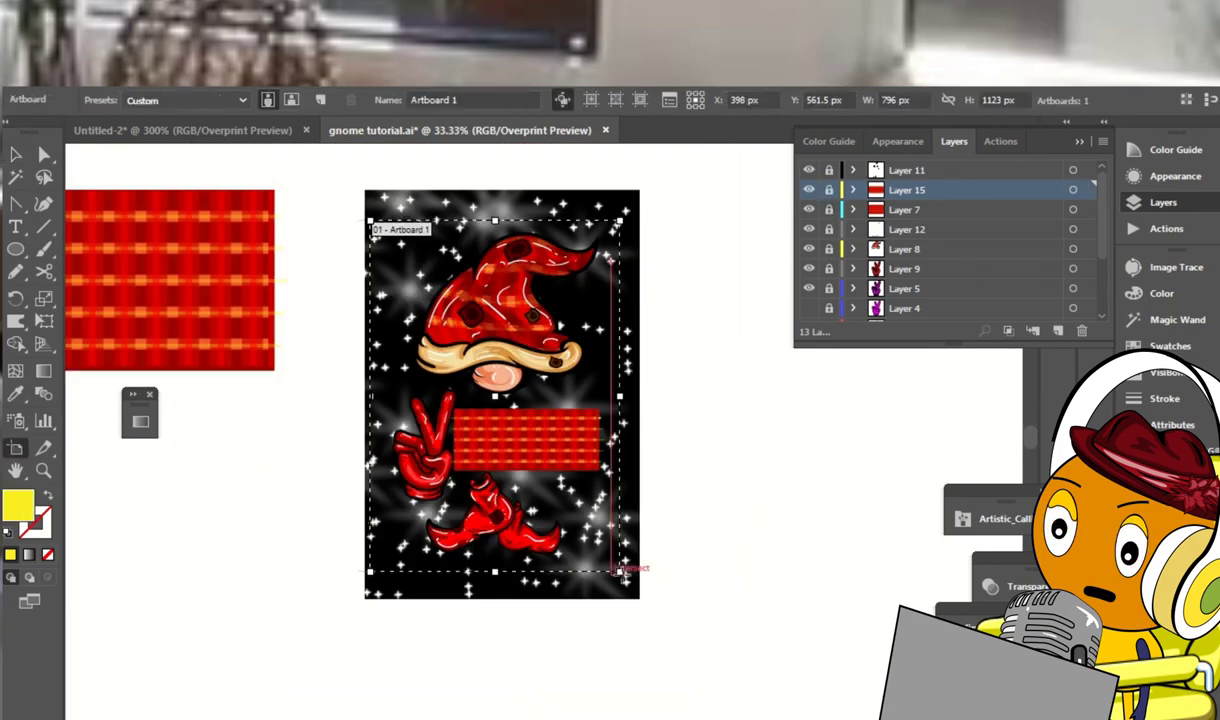
key("Escape")
double_click(16, 450)
key("Escape")
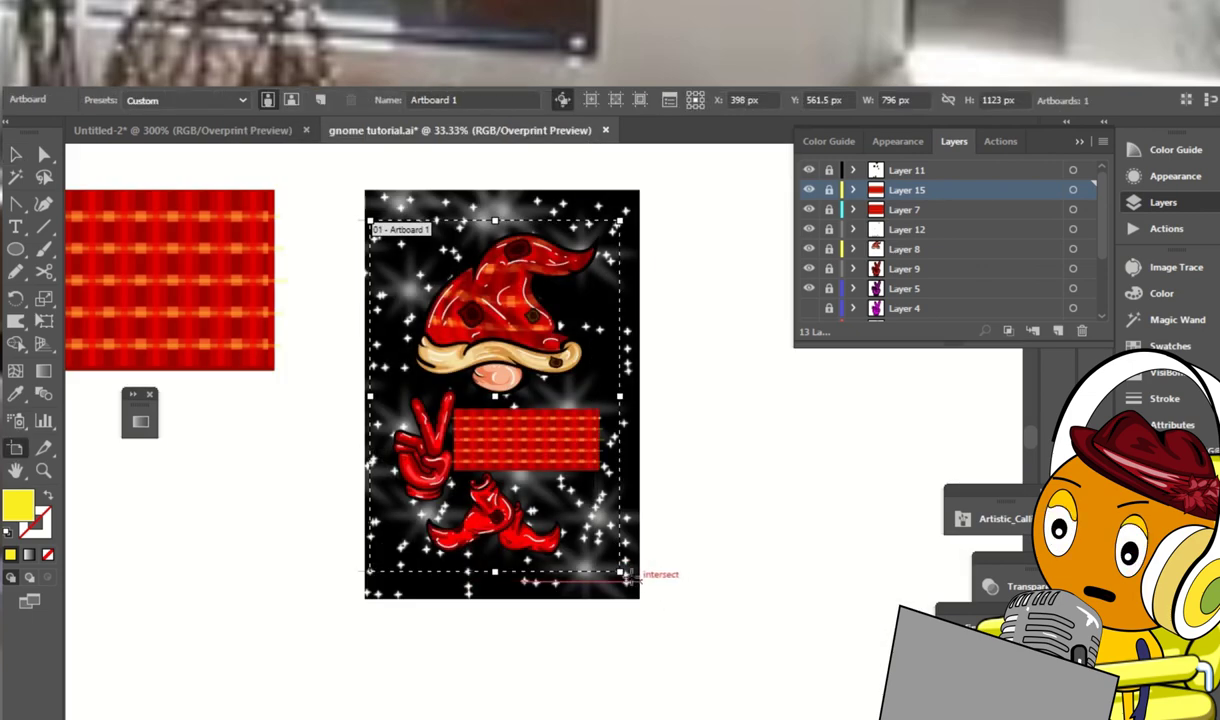
left_click_drag(650, 617, 338, 637)
key("v")
Stretch the black background rectangle in Layer 13 on all sides to cover the enlarged artboard
scroll(1000, 280, "down", 3)
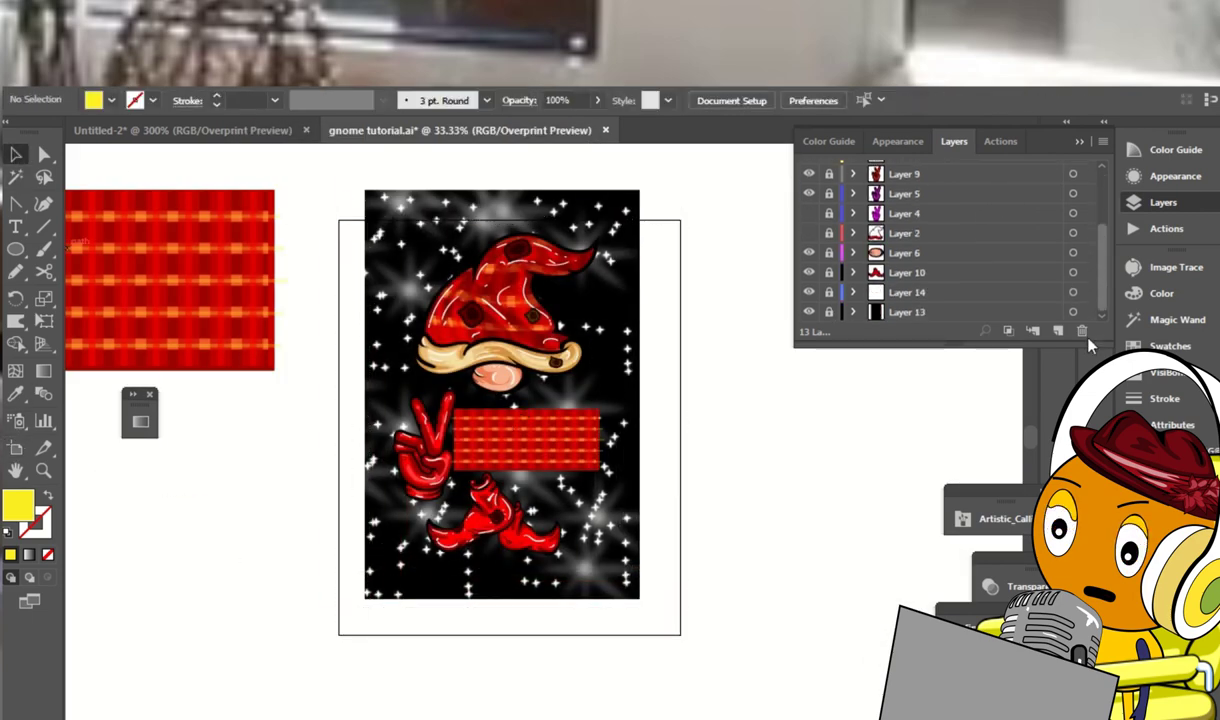
left_click(628, 388)
mouse_move(640, 600)
left_mouse_down()
mouse_move(662, 564)
mouse_move(652, 618)
left_mouse_up()
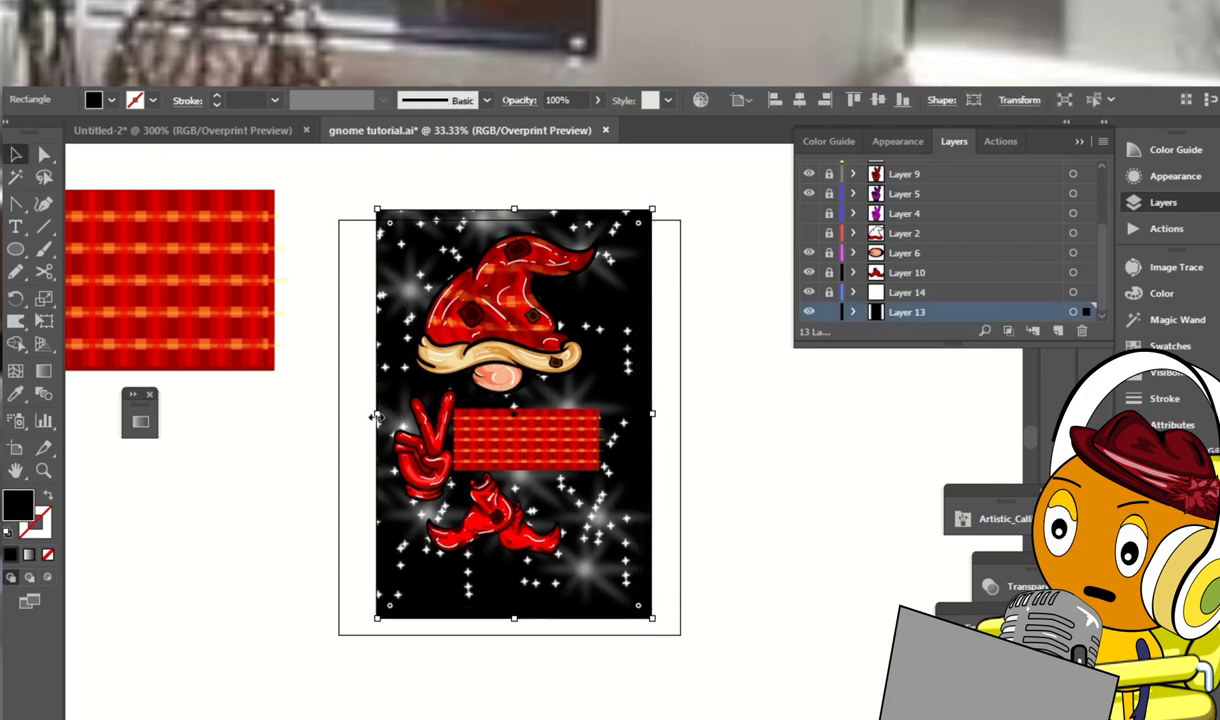
left_click_drag(365, 400, 334, 400)
left_click_drag(652, 618, 680, 632)
left_click_drag(335, 414, 330, 425)
left_click_drag(505, 211, 503, 220)
left_click_drag(679, 428, 688, 428)
left_click_drag(503, 632, 512, 636)
left_click_drag(505, 218, 515, 216)
key("ctrl+shift+a")
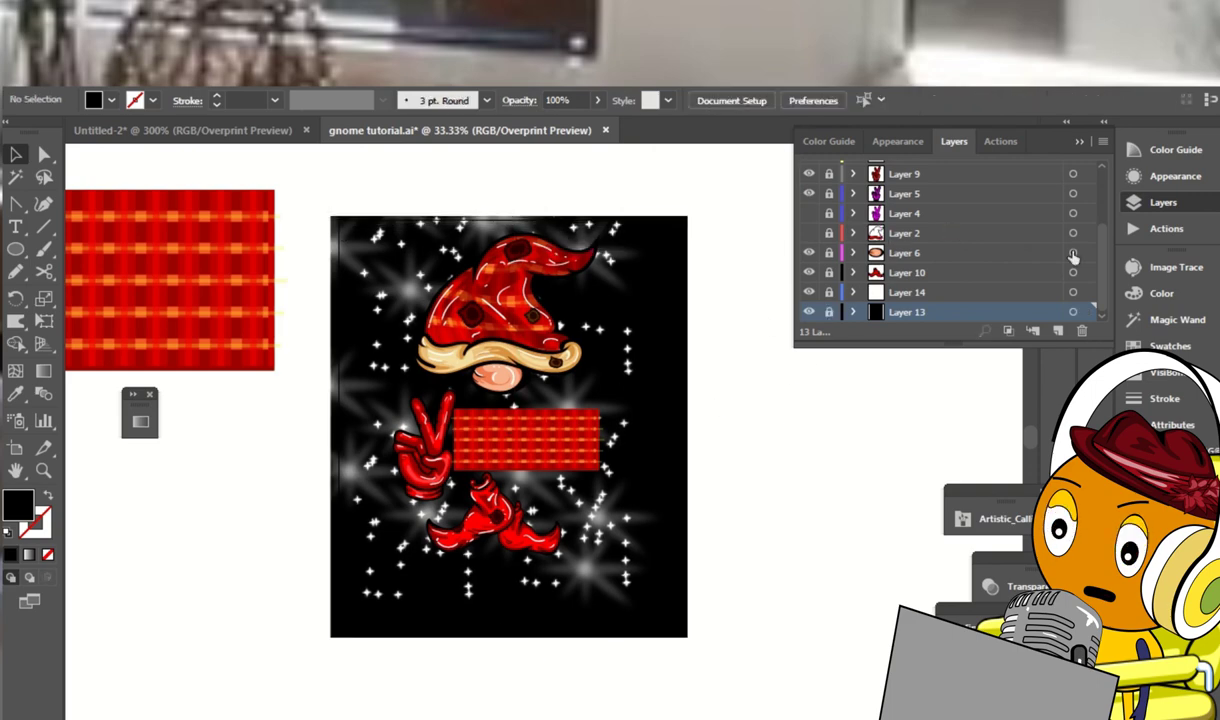
Move the small plaid copy below the gnome's shoes
scroll(1073, 258, "up", 3)
scroll(620, 400, "down", 2)
left_click_drag(505, 362, 487, 512)
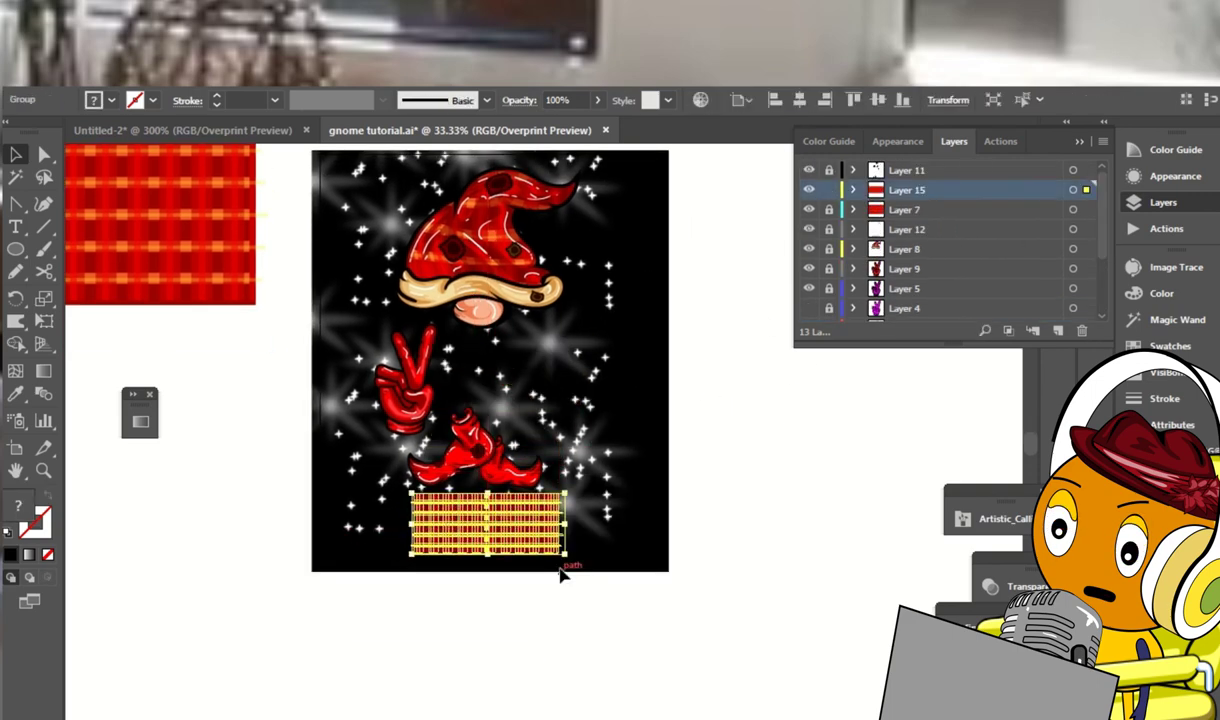
Select the plaid copy's bright red vertical stripes with the Magic Wand, matching fill color at tolerance 1
key("ctrl+plus")
key("ctrl+plus")
key("y")
key("ctrl+shift+a")
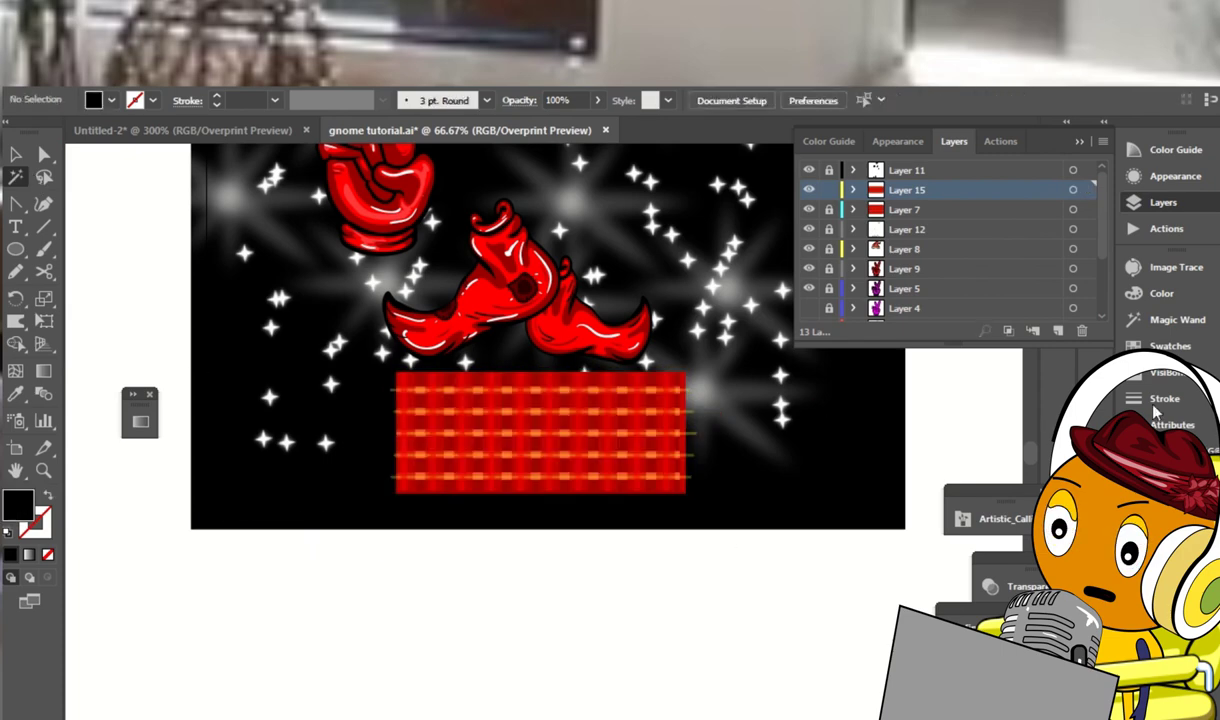
left_click(1155, 405)
left_click(1172, 319)
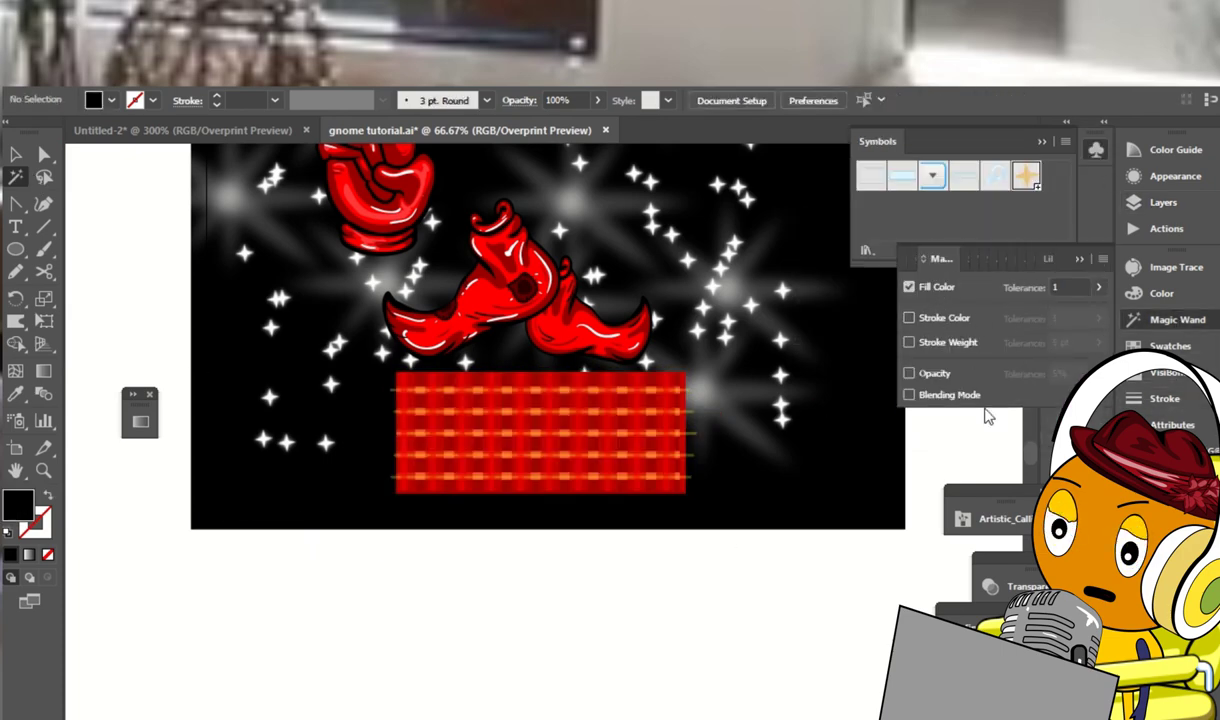
key("ctrl+z")
Recolor the plaid copy's bright red stripes orange and its dark red stripes light tan
left_click(1165, 345)
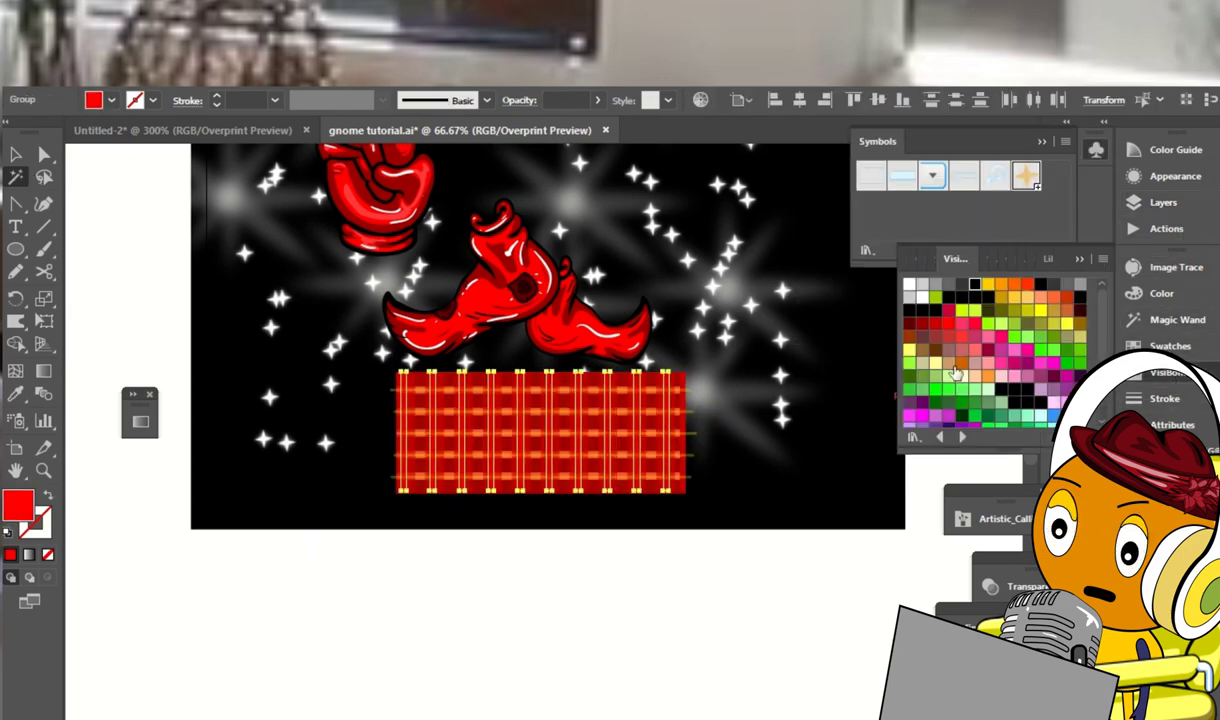
left_click(935, 363)
left_click(722, 545)
key("ctrl+plus")
key("ctrl+plus")
key("ctrl+plus")
key("ctrl+z")
key("ctrl+z")
key("ctrl+z")
key("ctrl+z")
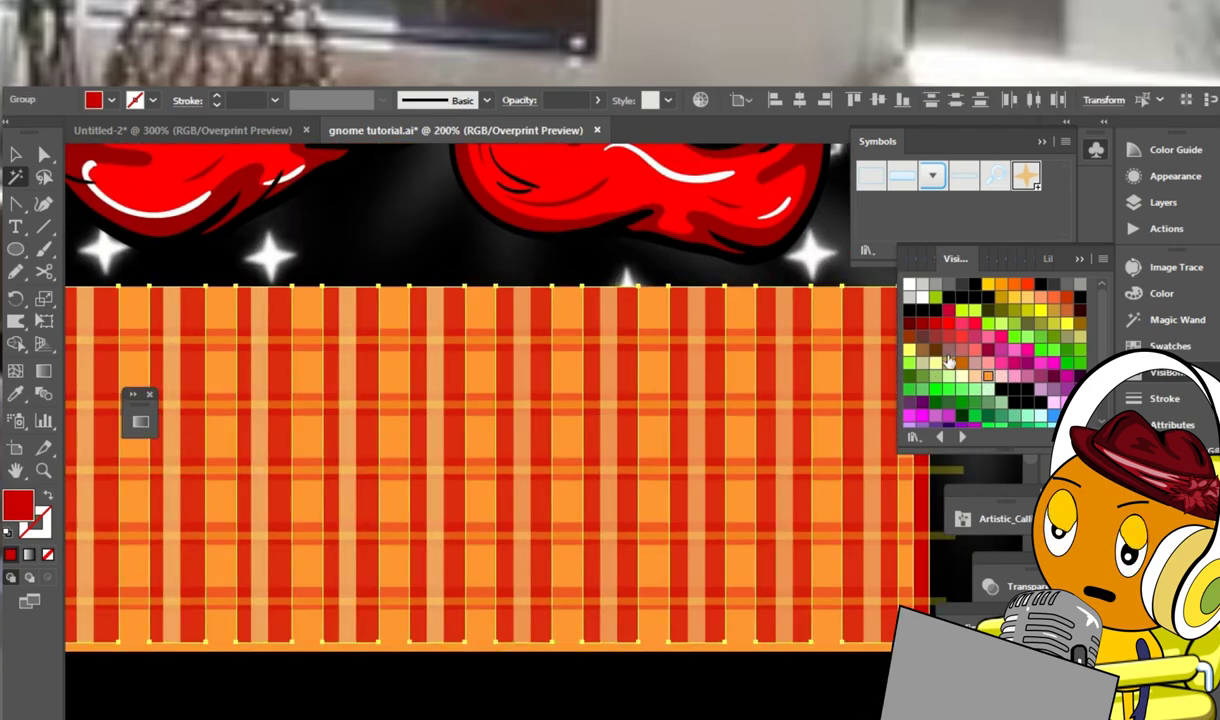
left_click(910, 351)
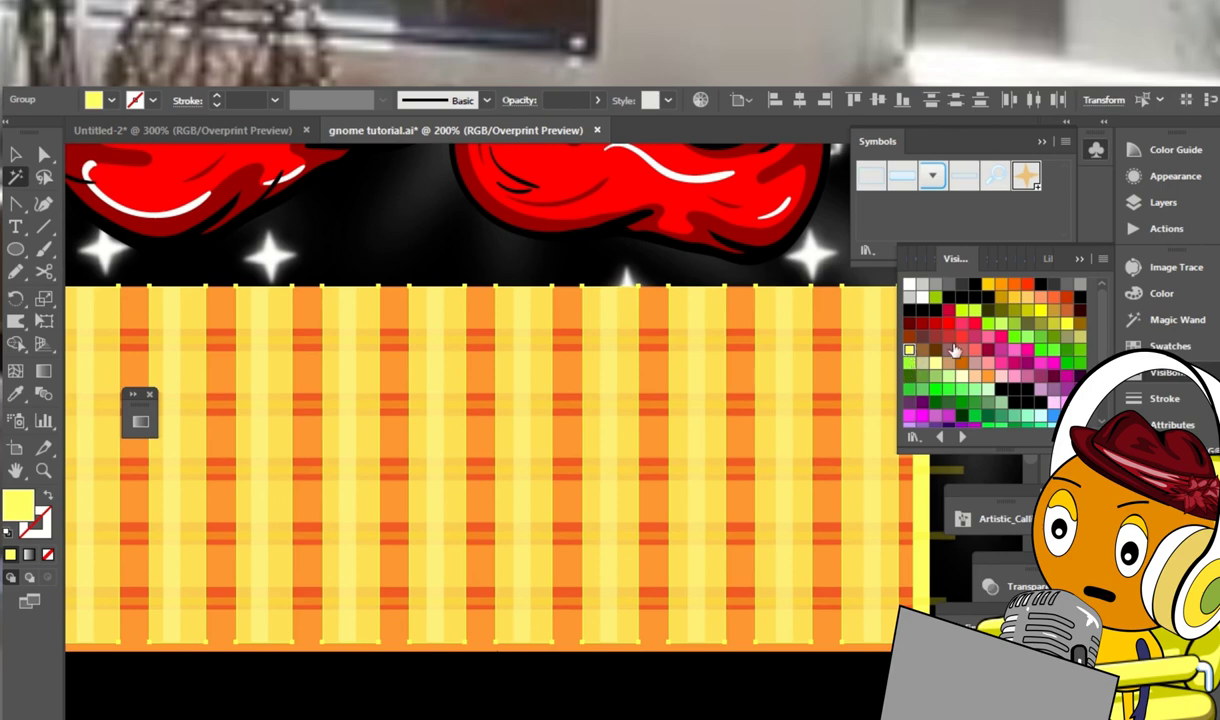
left_click(947, 372)
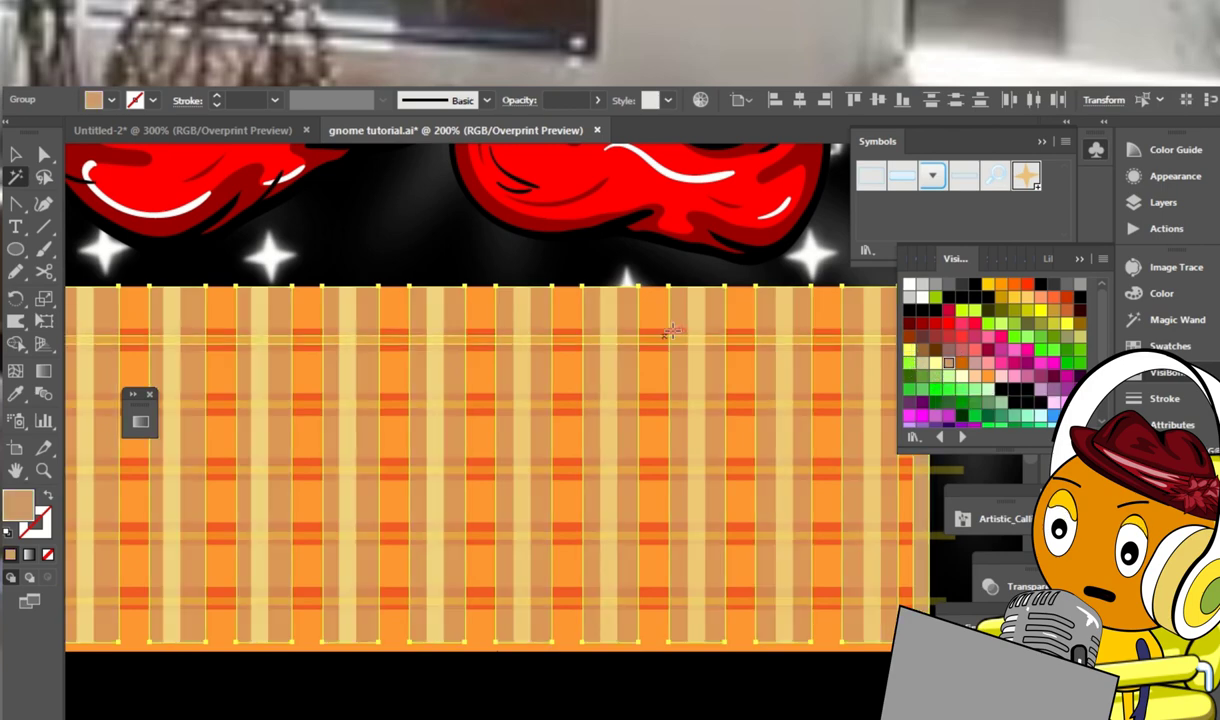
Recolor the plaid copy's orange base rectangle light peach
left_click(783, 508)
key("ctrl+minus")
key("ctrl+minus")
key("ctrl+minus")
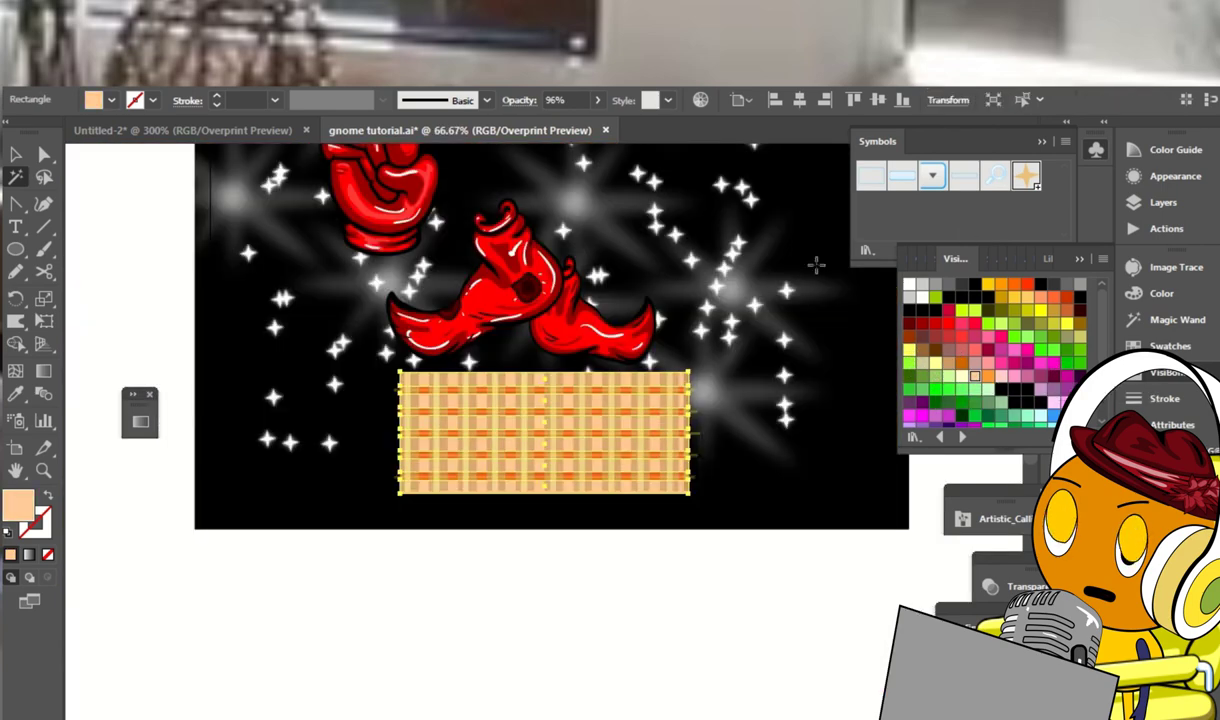
Stretch the plaid copy into a wider rectangle below the gnome's shoes
left_click(615, 499)
left_click(768, 509)
left_click_drag(376, 445, 335, 448)
key("ctrl+shift+a")
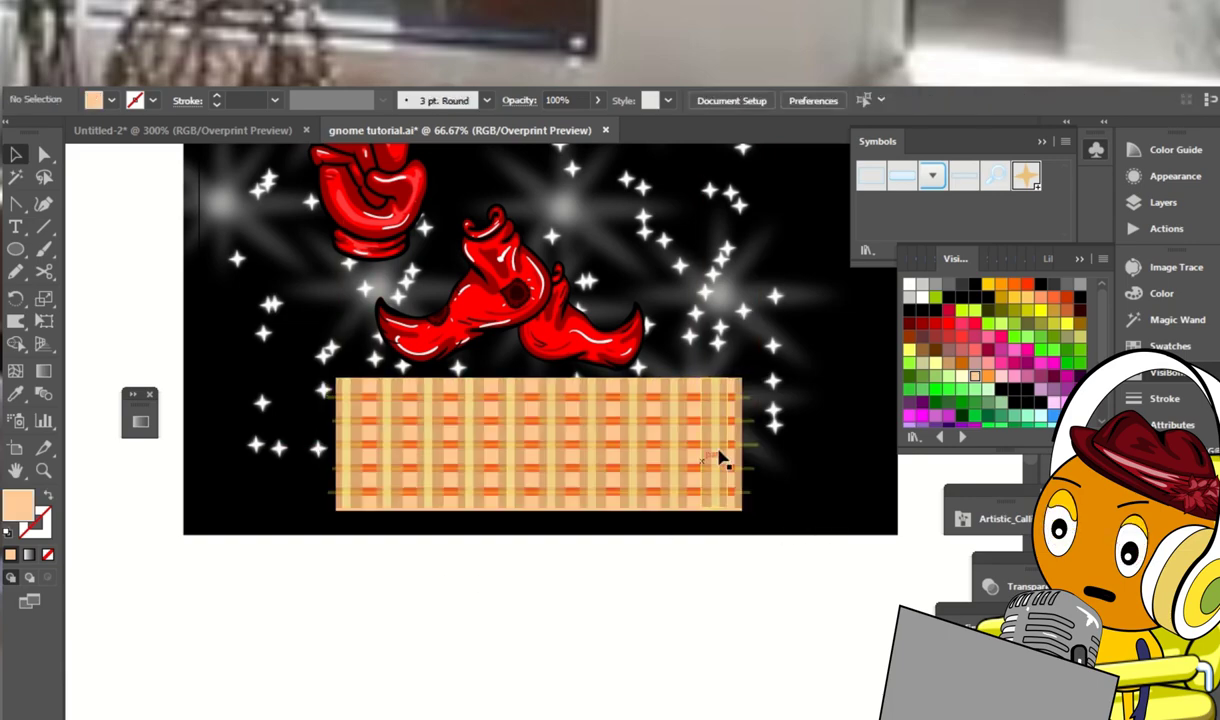
Recolor the plaid copy's tan vertical stripes yellow and its peach base rectangle orange
key("y")
scroll(722, 449, "down", 2)
scroll(722, 449, "up", 4)
left_click(752, 345)
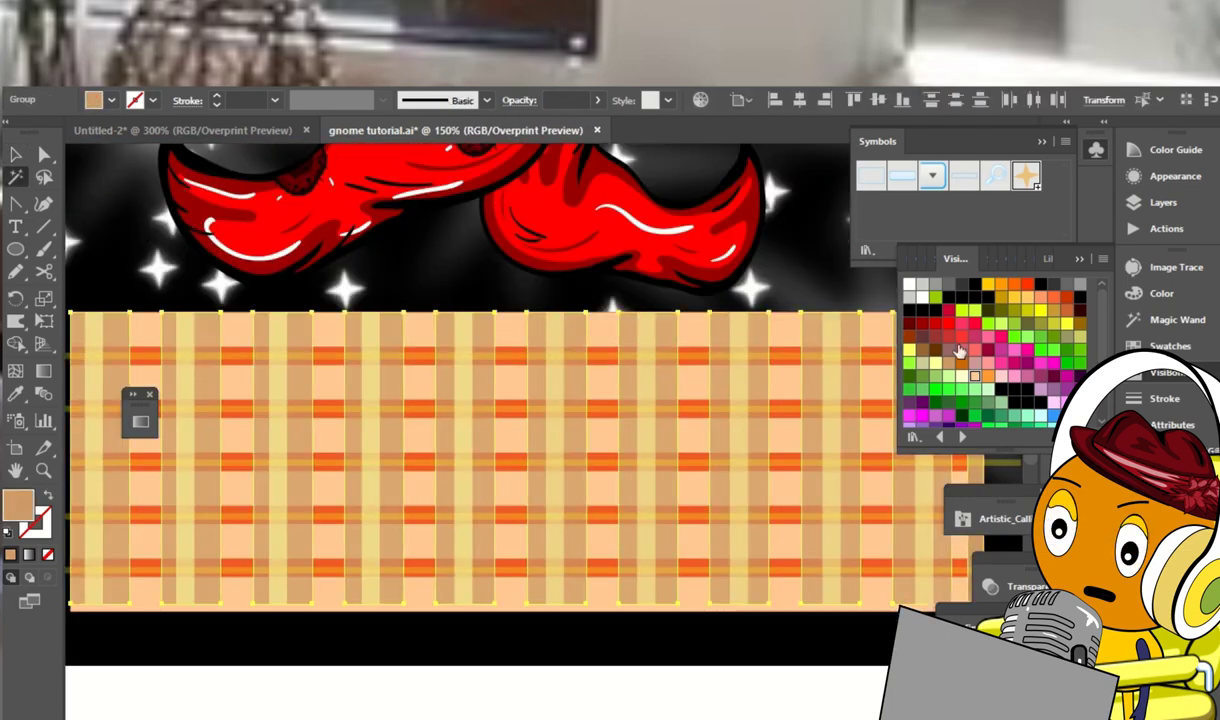
left_click(910, 350)
left_click(974, 375)
left_click(987, 375)
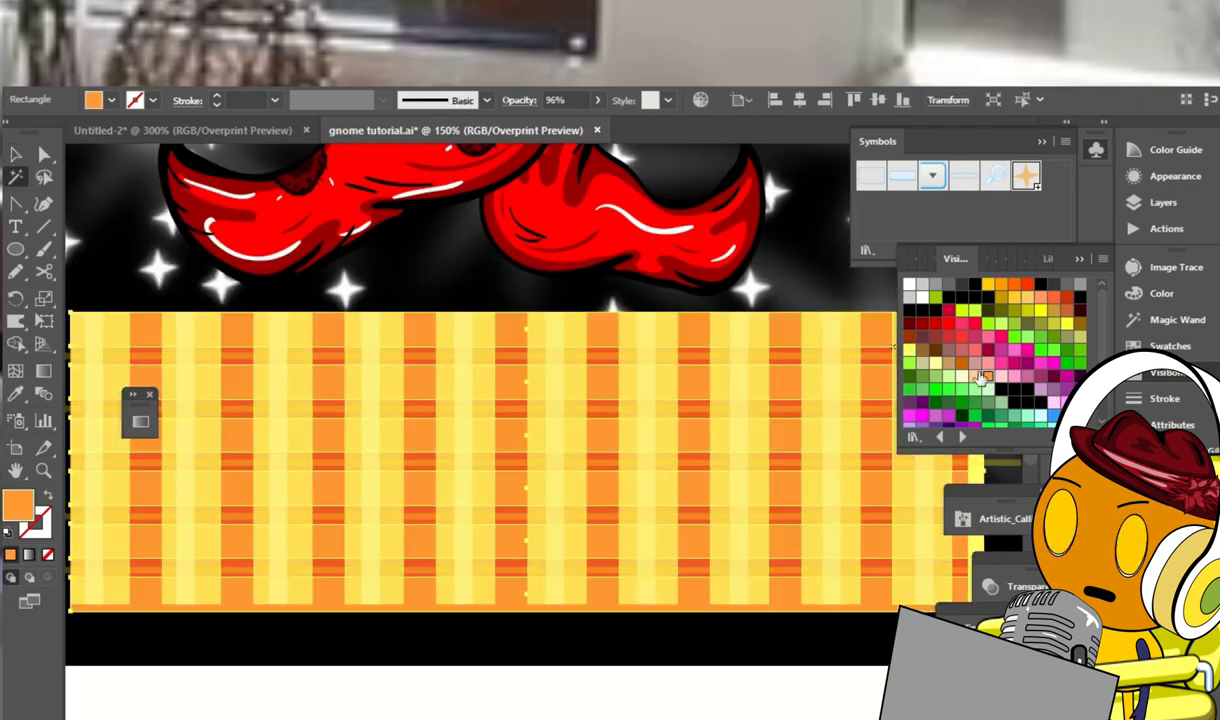
Recolor the plaid copy's thin horizontal stripes red and deselect the artwork
left_click(692, 358)
left_click(948, 323)
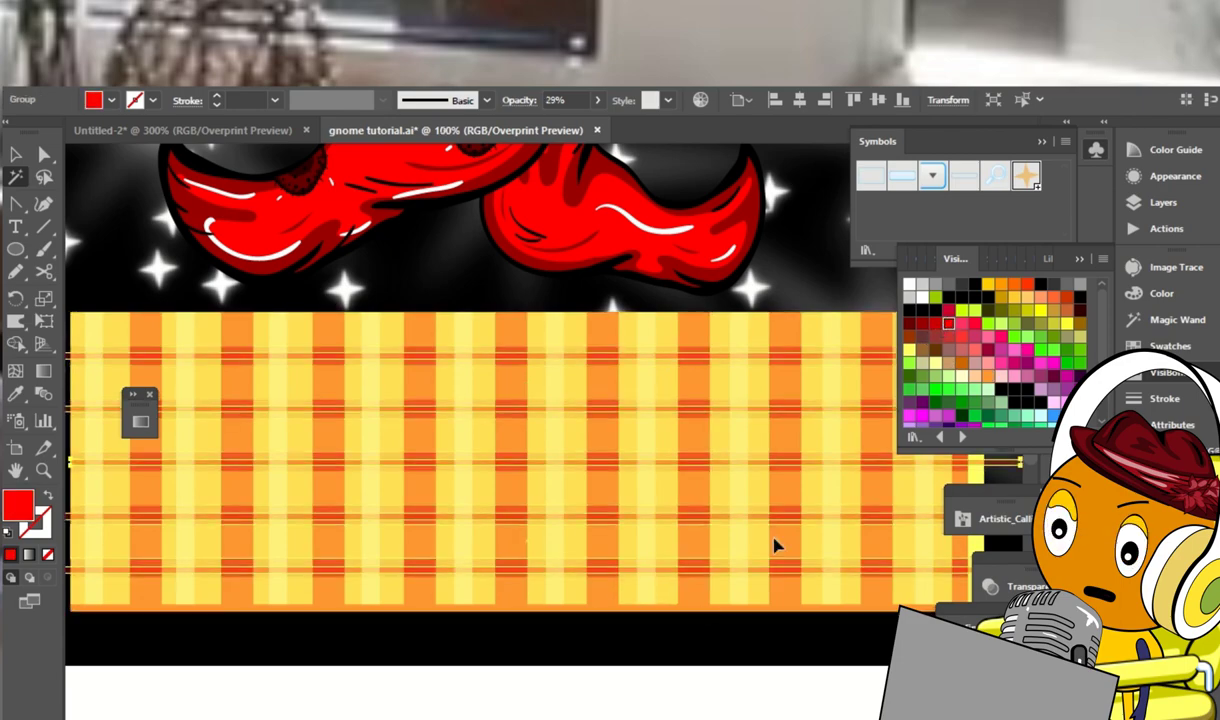
key("ctrl+shift+a")
key("ctrl+minus")
key("ctrl+minus")
key("ctrl+minus")
scroll(667, 477, "up", 1)
left_click(667, 477)
left_click(868, 398)
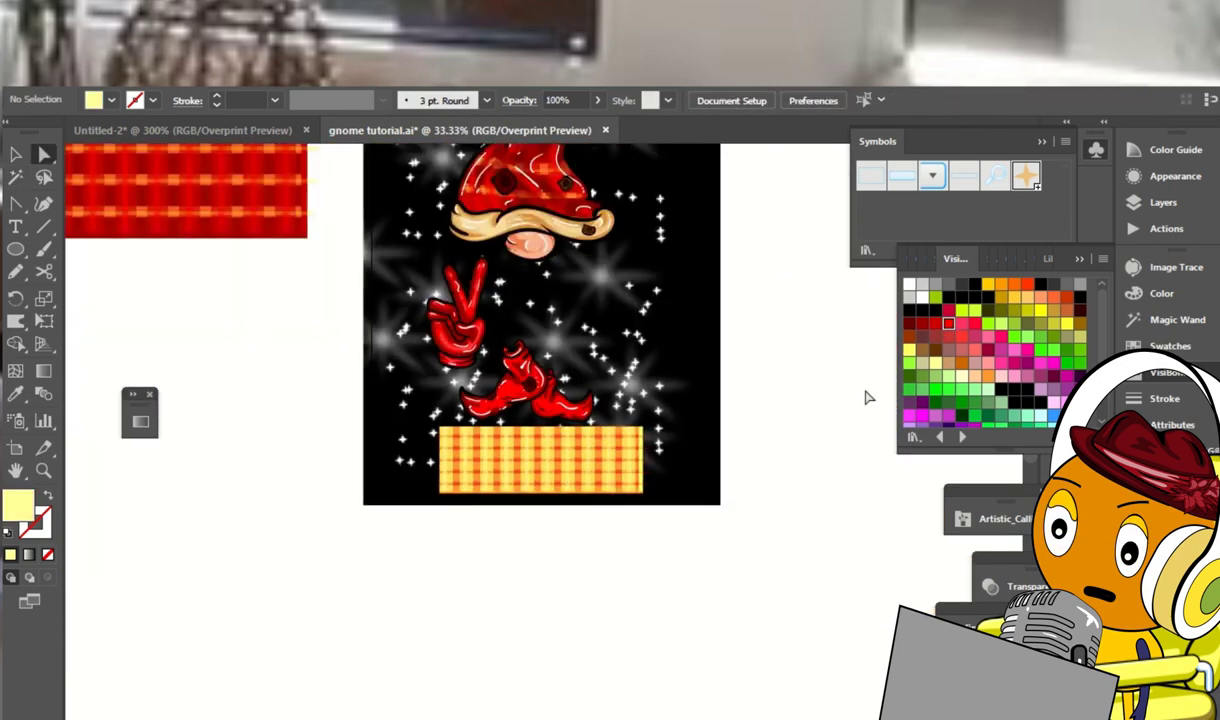
Lock Layer 15, add a new layer above it, and enter the text "Just A Gnome Born In 1990 September" beside the artboard
key("ctrl+plus")
key("ctrl+plus")
left_click(1160, 202)
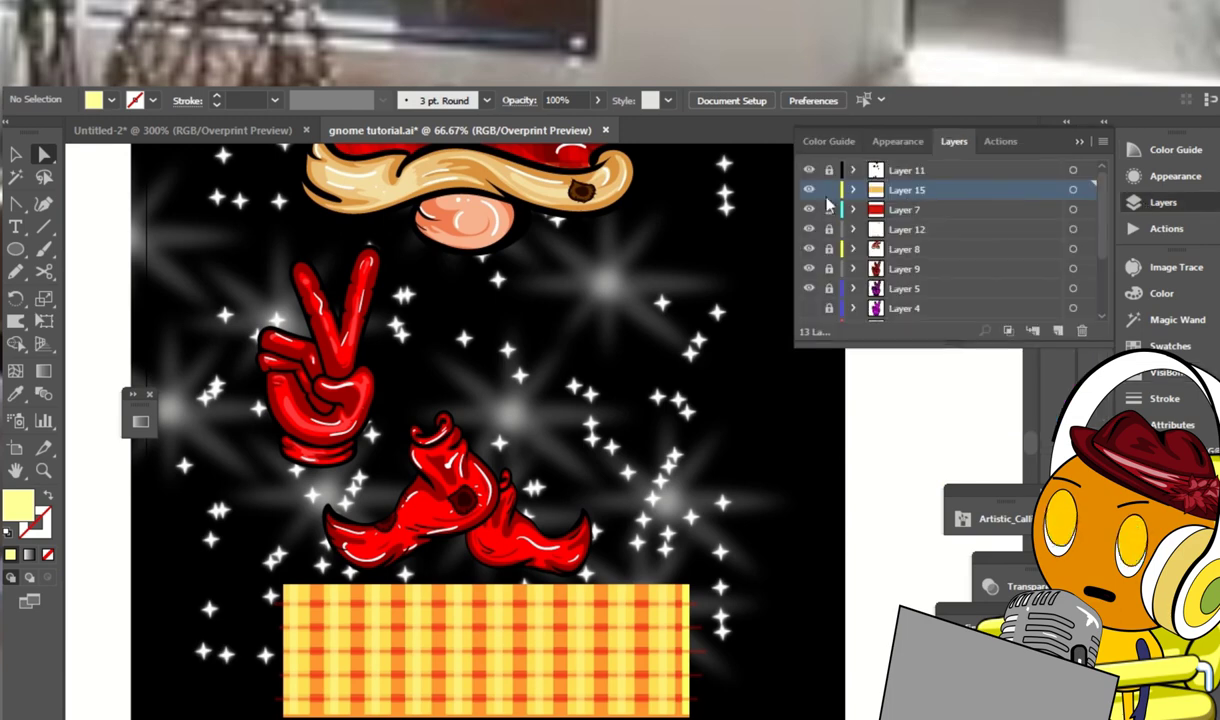
scroll(653, 264, "up", 2)
key("t")
scroll(667, 389, "right", 4)
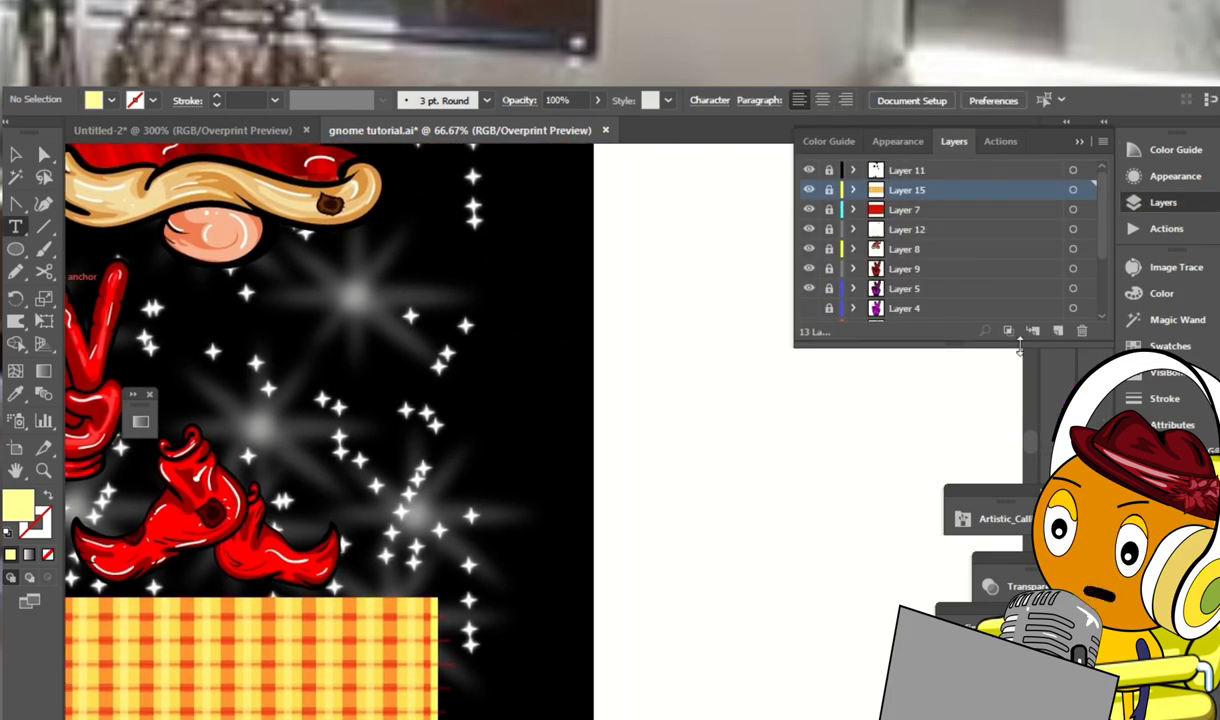
left_click(636, 360)
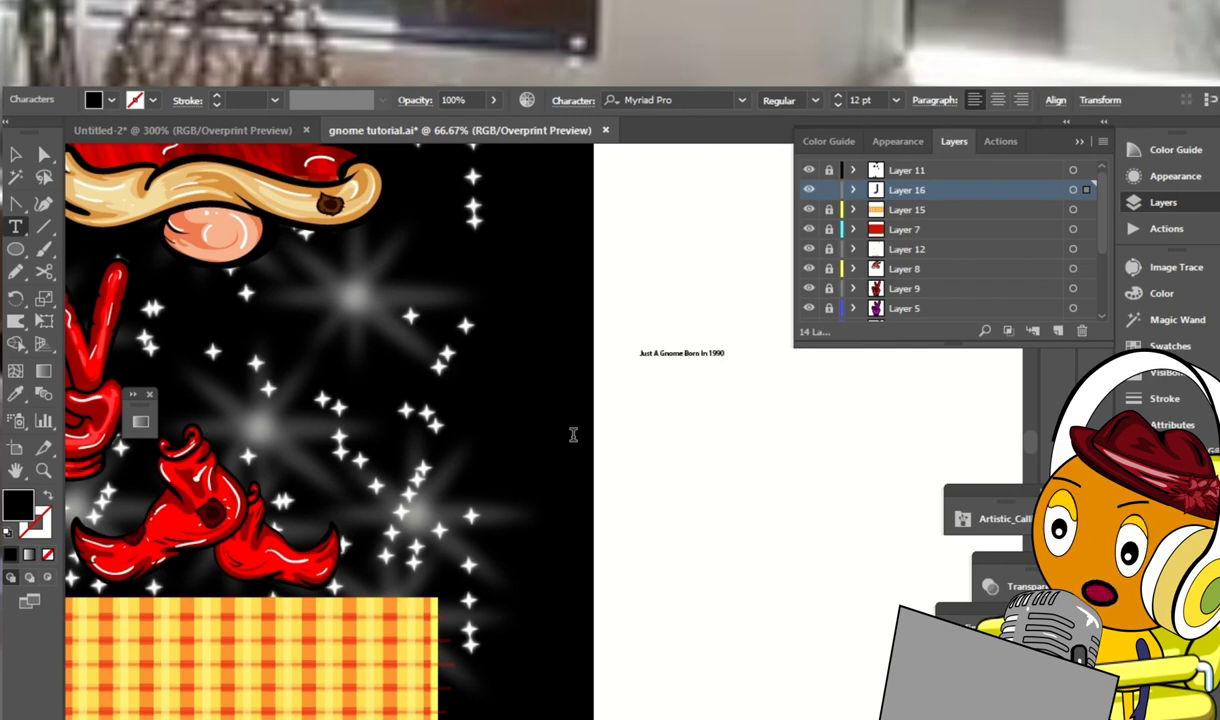
Split "1990 September" into its own text object and enlarge it to about 112 pt on the plaid rectangle
left_click_drag(702, 353, 776, 362)
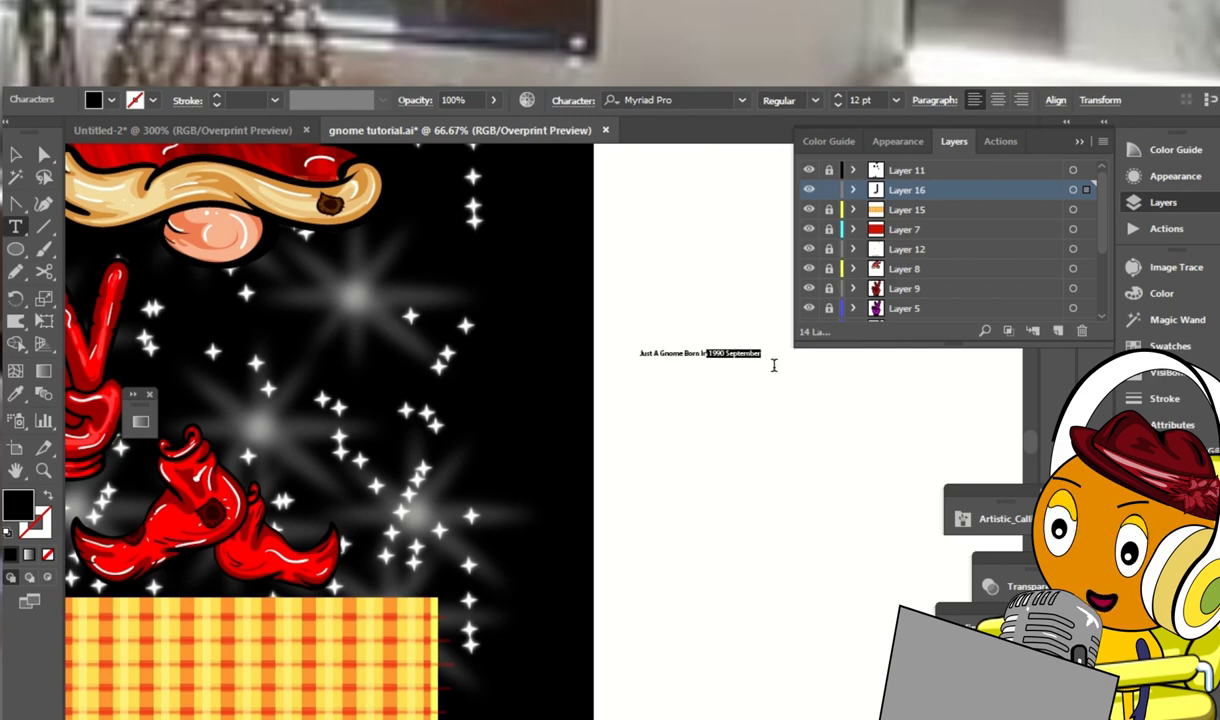
key("BackSpace")
key("Escape")
left_click_drag(356, 651, 453, 553)
left_click_drag(515, 440, 525, 564)
scroll(700, 428, "up", 2)
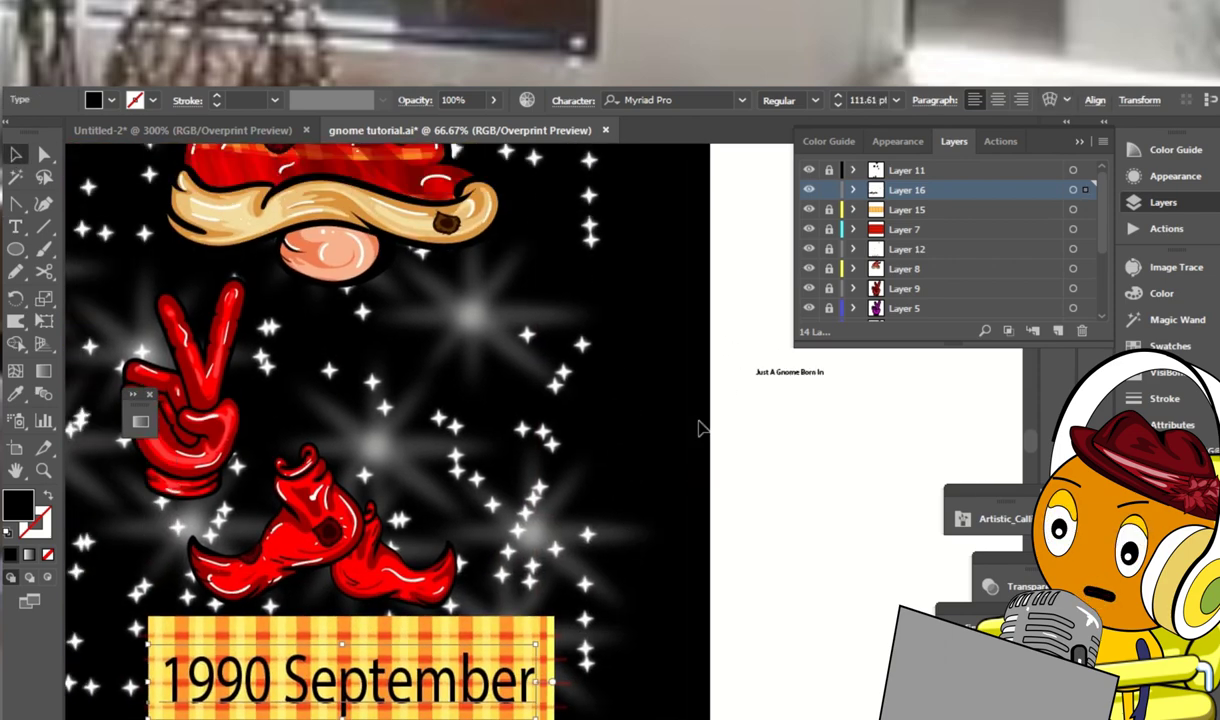
Place "Just A Gnome Born In" beside the peace-sign hand, enlarge it to 60 pt, and color it white (ffffff)
left_click_drag(330, 368, 386, 400)
left_click_drag(422, 362, 517, 362)
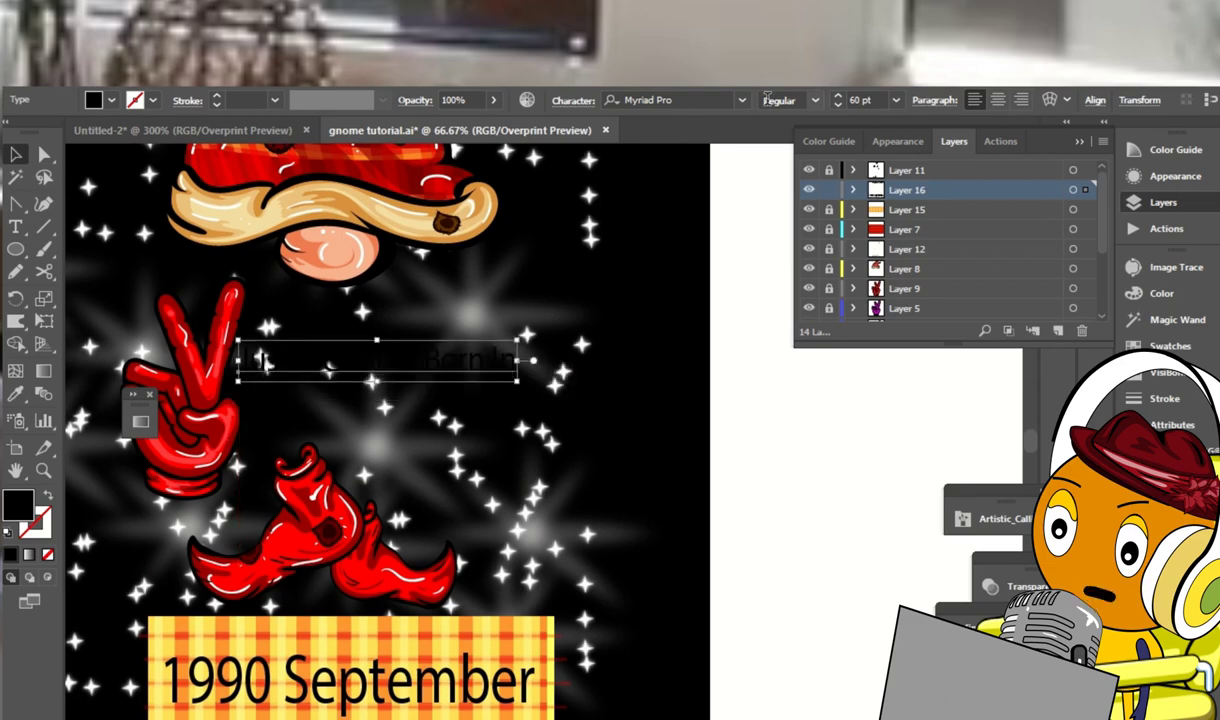
left_click(742, 100)
left_click(1161, 293)
left_click(1161, 293)
left_click(1015, 468)
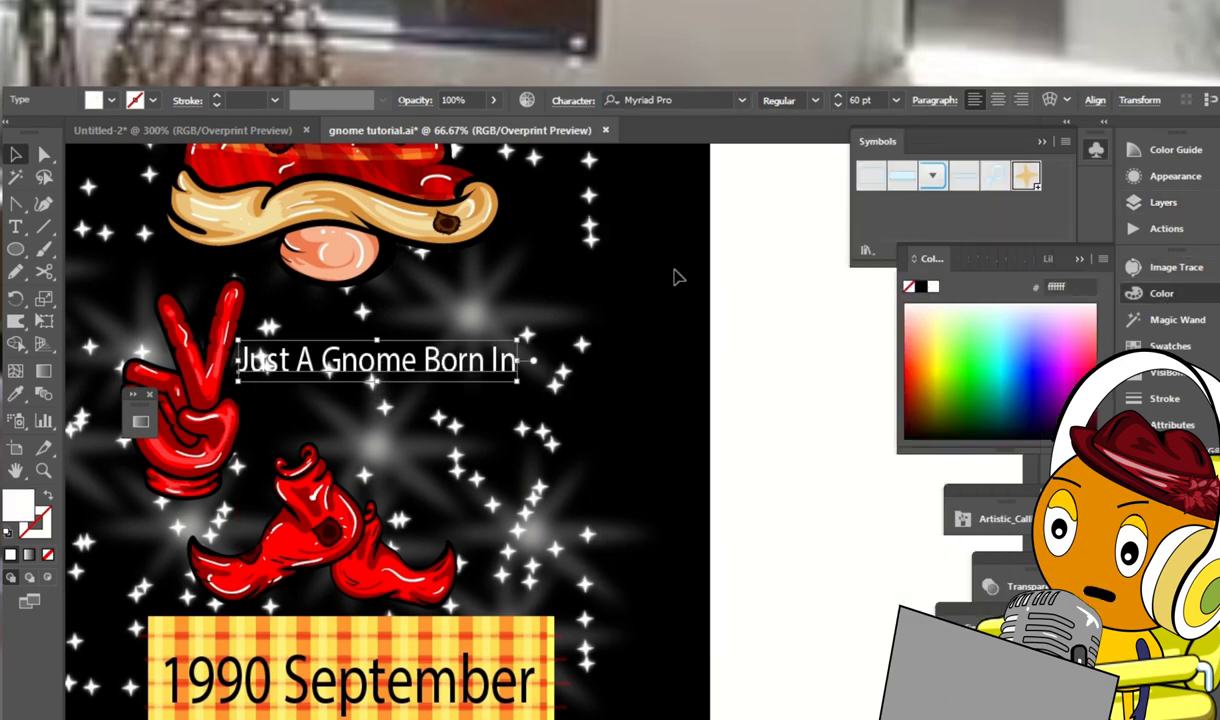
Set the font of "Just A Gnome Born In" to Squidgy Sweets
left_click(742, 100)
left_click_drag(997, 432, 998, 517)
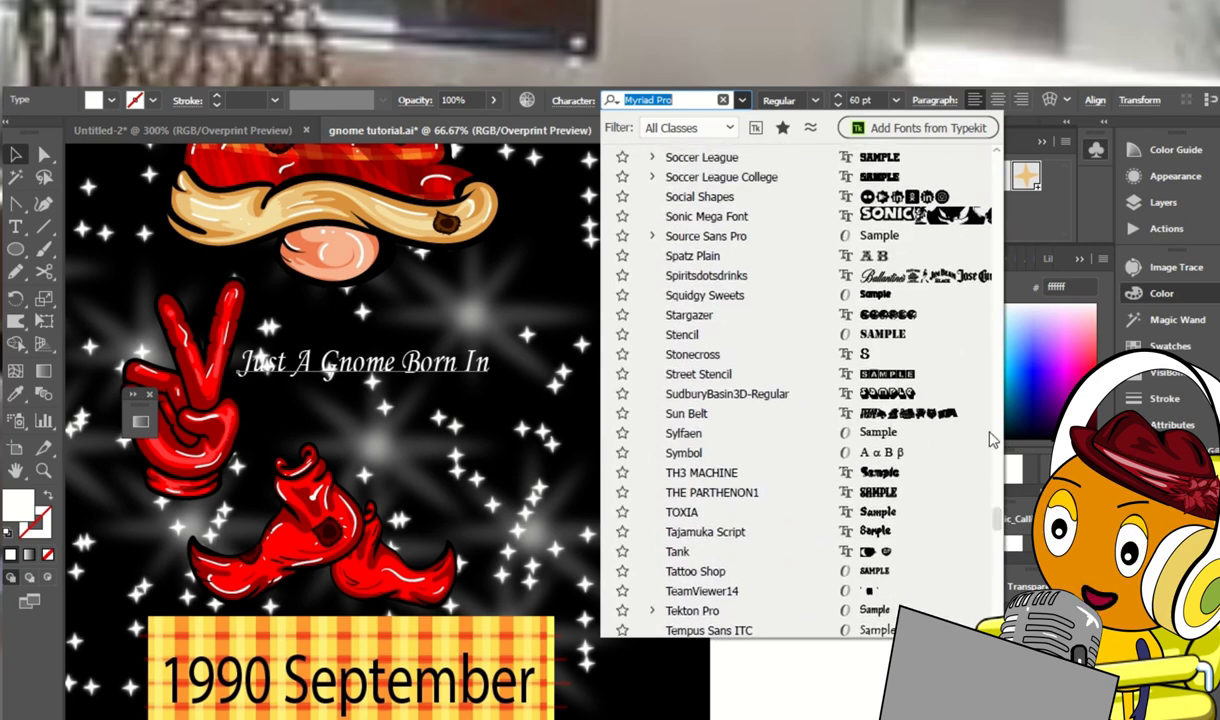
left_click(916, 300)
Split "Gnome" and "Born In" from the enlarged "Just A", scale "Gnome" to about 172 pt, and place it beneath "Just A"
key("ctrl+minus")
key("ctrl+minus")
key("ctrl+minus")
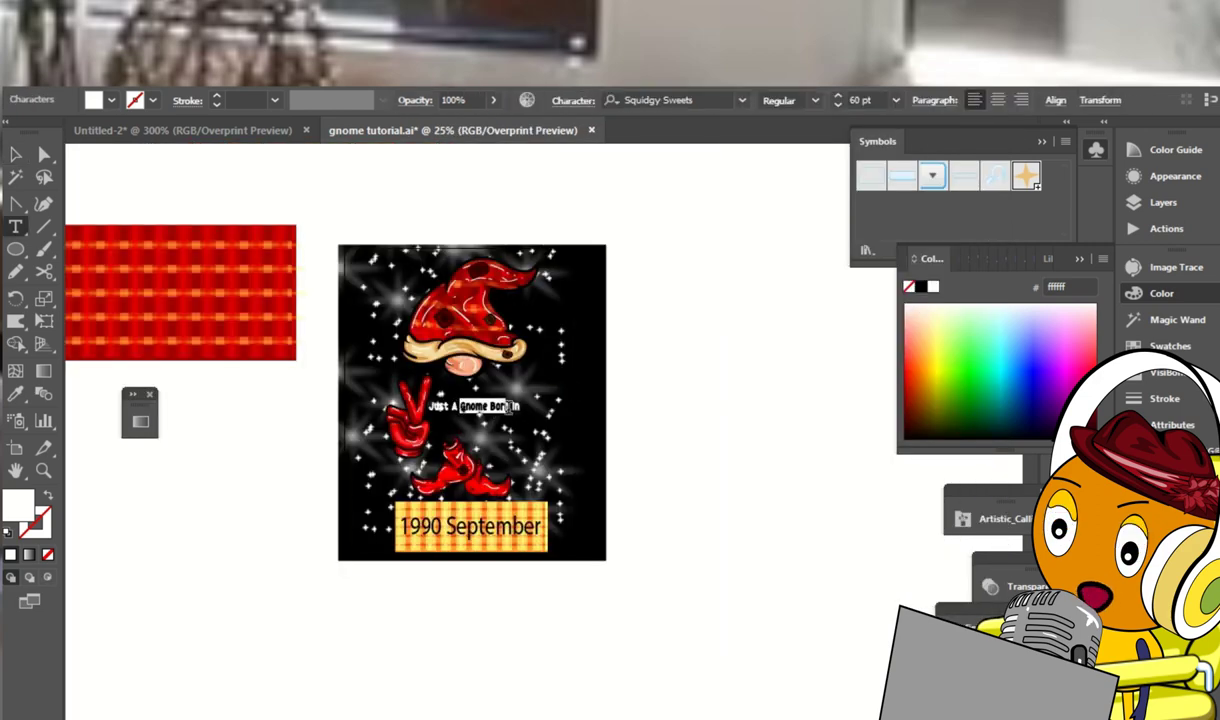
left_click_drag(478, 399, 700, 405)
left_click(615, 464)
scroll(580, 440, "up", 4)
key("t")
key("BackSpace")
key("Escape")
left_click_drag(582, 436, 800, 537)
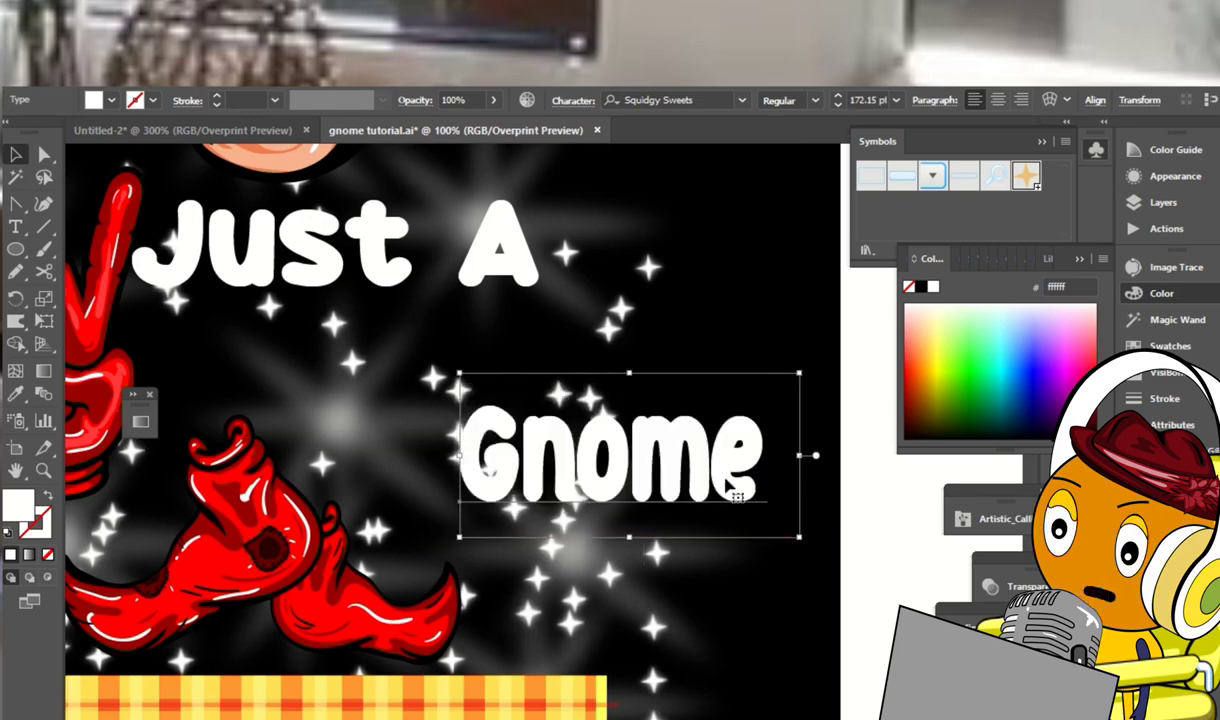
left_click_drag(745, 492, 445, 385)
Color the "Born In" text black and move it onto the upper part of the plaid rectangle
scroll(445, 385, "down", 2)
scroll(560, 430, "down", 3)
left_click(585, 430)
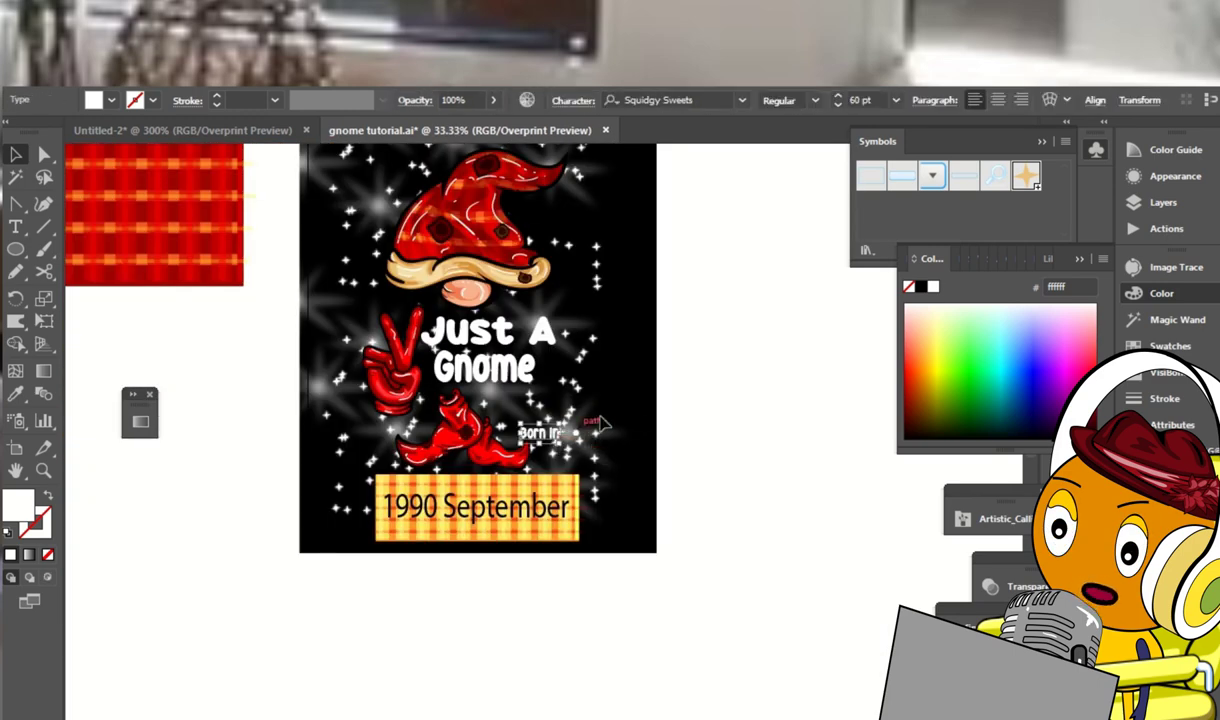
left_click(921, 287)
left_click_drag(540, 432, 475, 485)
Set "1990 September" in Squidgy Sweets and enlarge it to about 146 pt beneath "Born In"
left_click(490, 518)
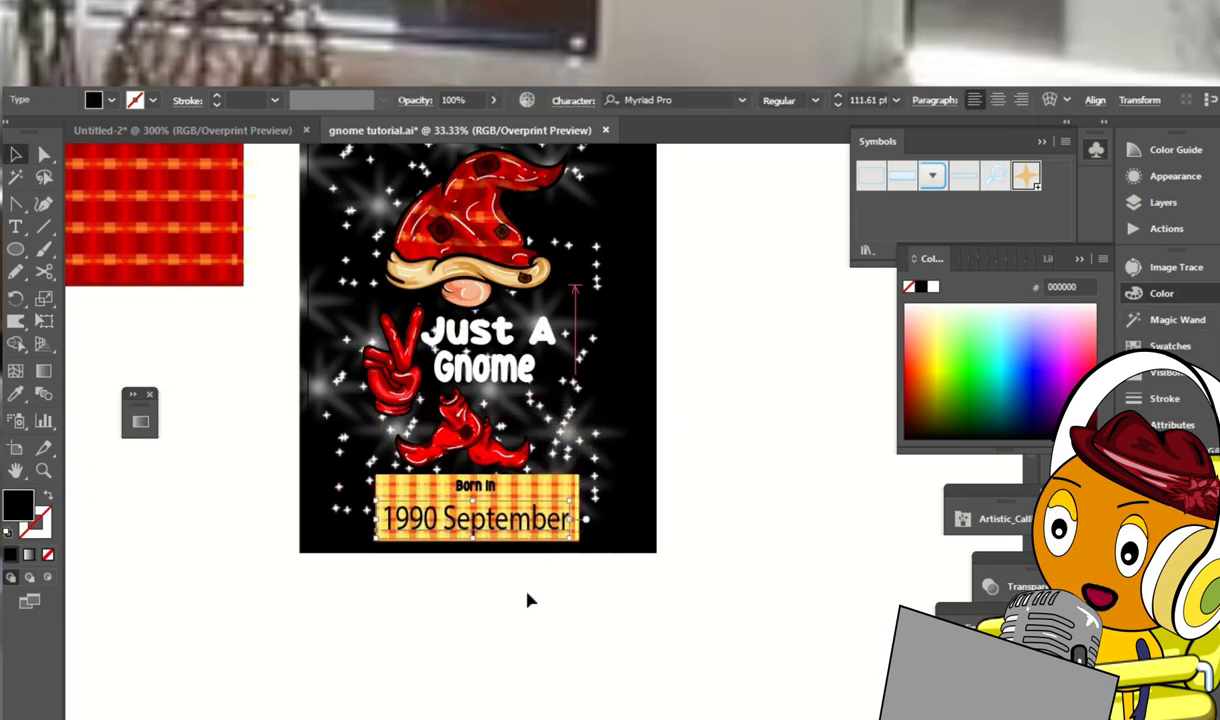
scroll(497, 515, "right", 3)
left_click(650, 100)
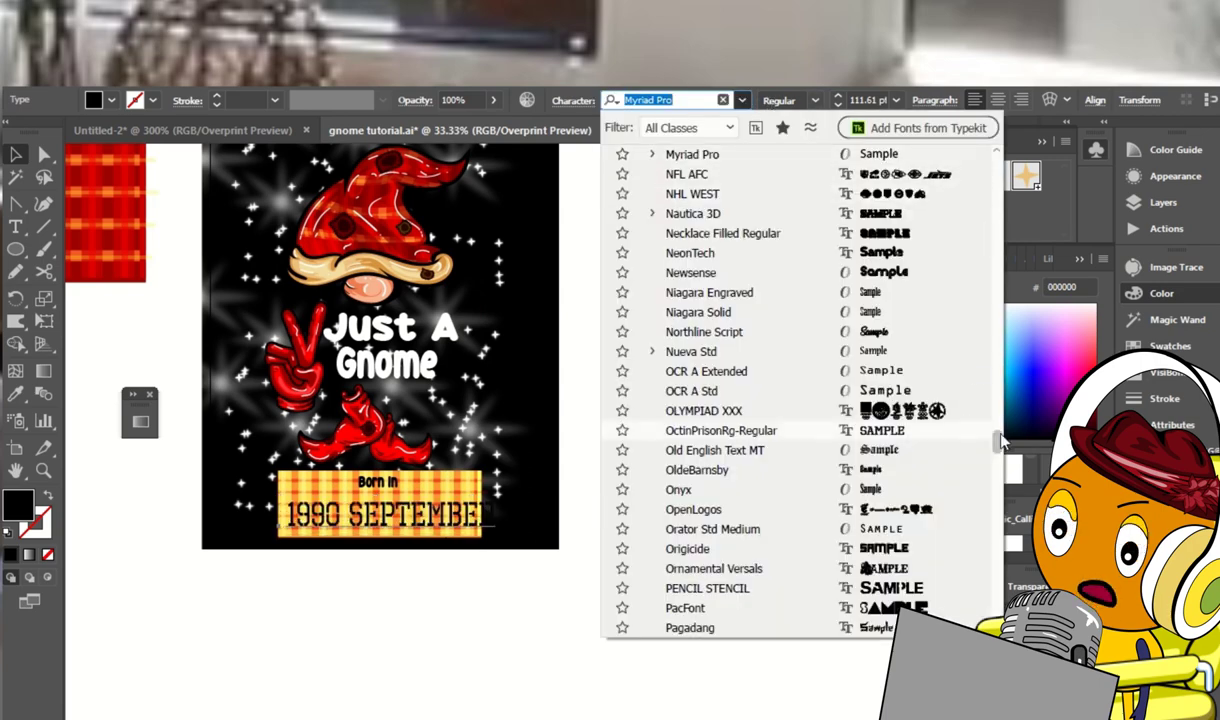
scroll(890, 163, "up", 10)
left_click(888, 158)
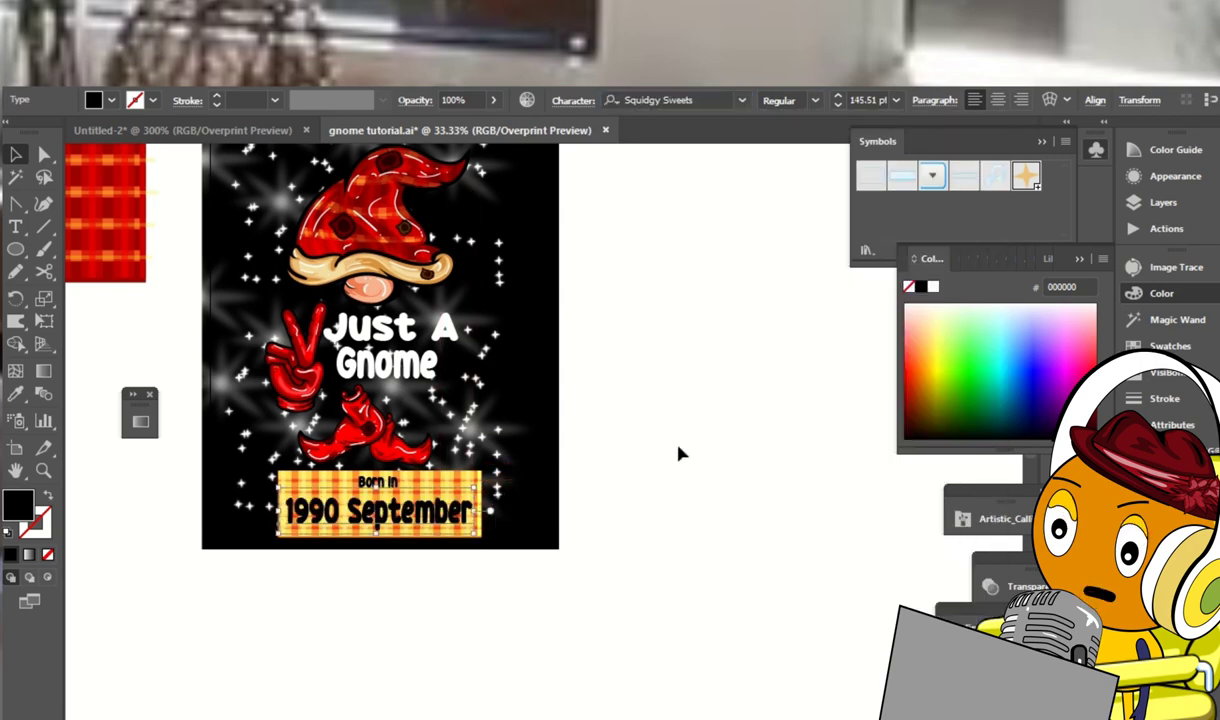
Color "Born In" and "1990 September" bright red
left_click(1168, 345)
left_click(958, 339)
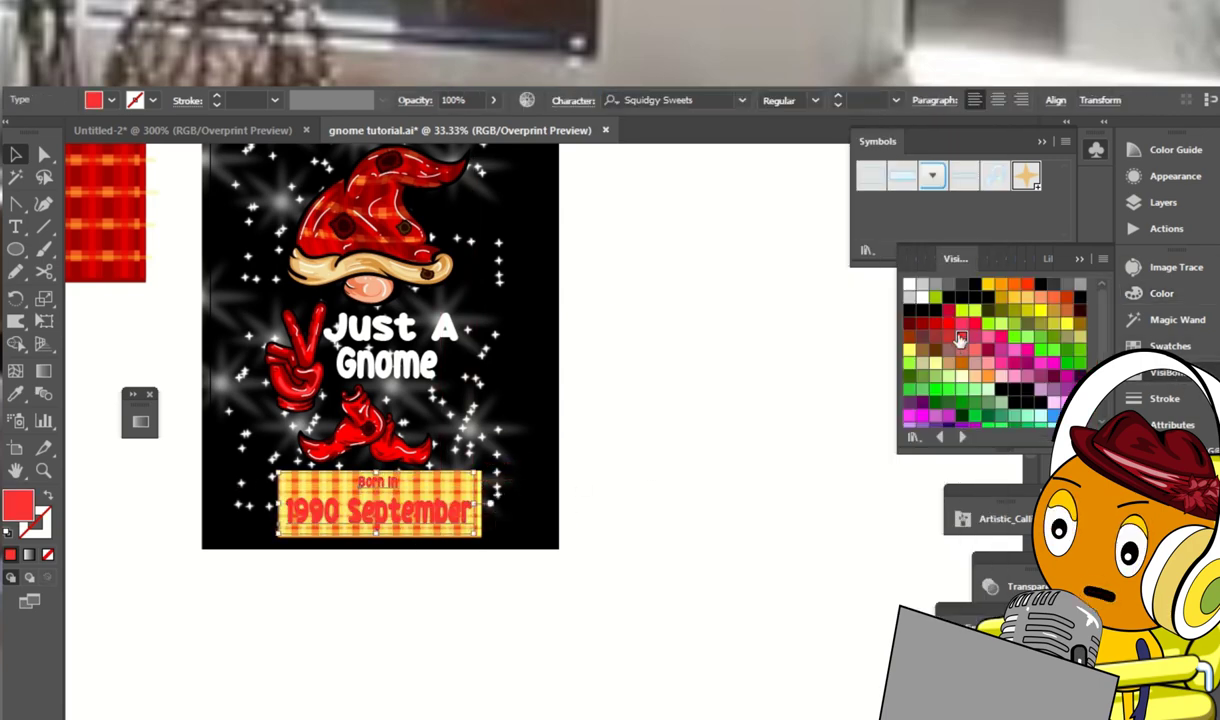
left_click(881, 397)
Nudge the "Just A" and "Gnome" texts to adjust their spacing beside the hand, and deselect them
left_click_drag(413, 343, 503, 391)
left_click(490, 385)
key("ctrl+shift+a")
left_click(490, 388)
key("ctrl+shift+a")
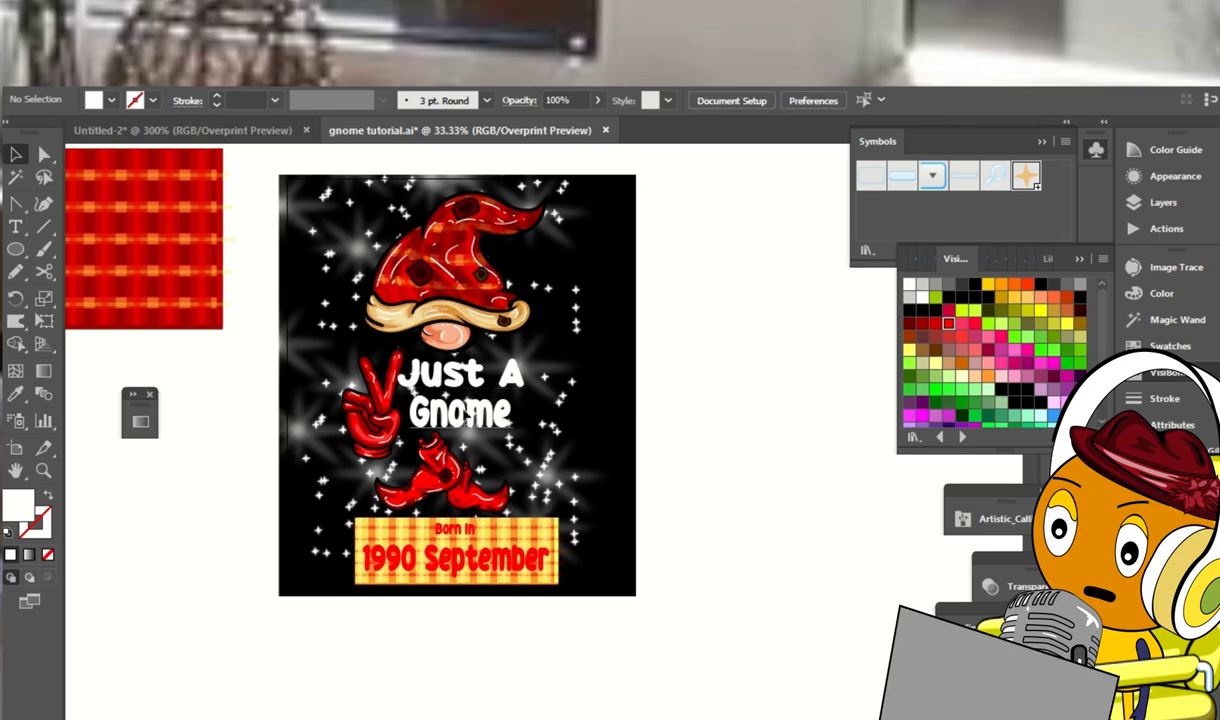
key("ctrl+minus")
key("ctrl+minus")
key("ctrl+plus")
key("ctrl+plus")
key("ctrl+plus")
mouse_move(497, 90)
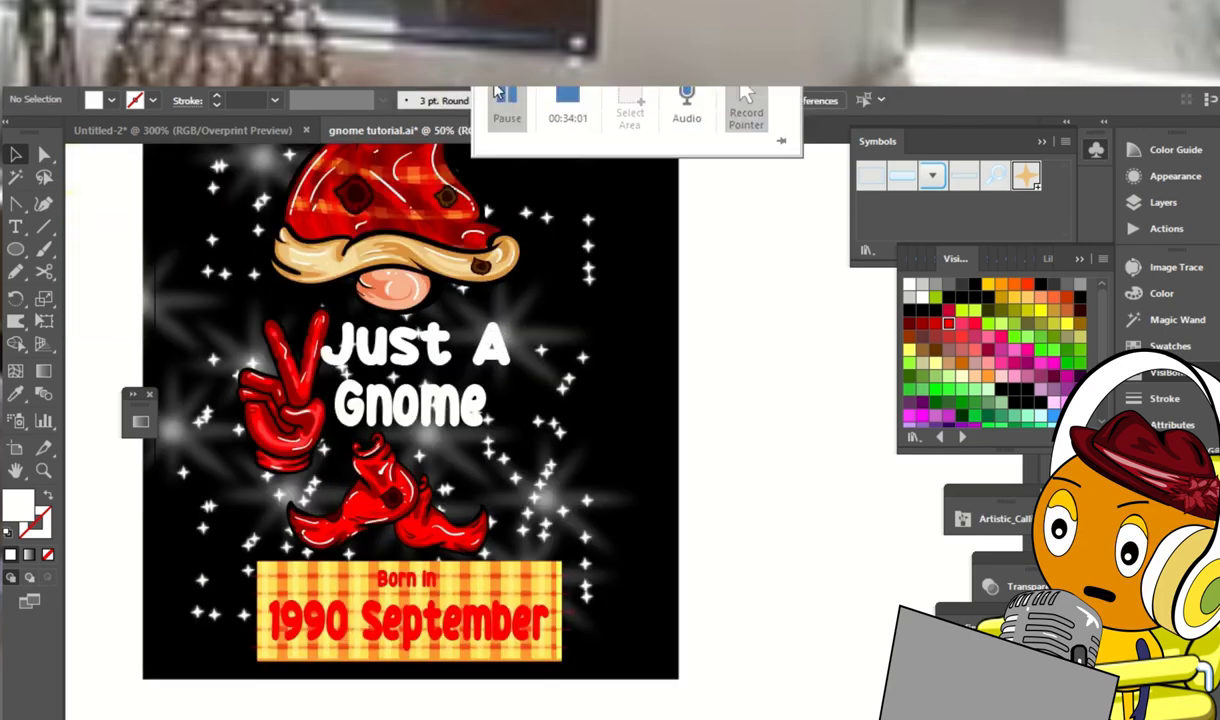